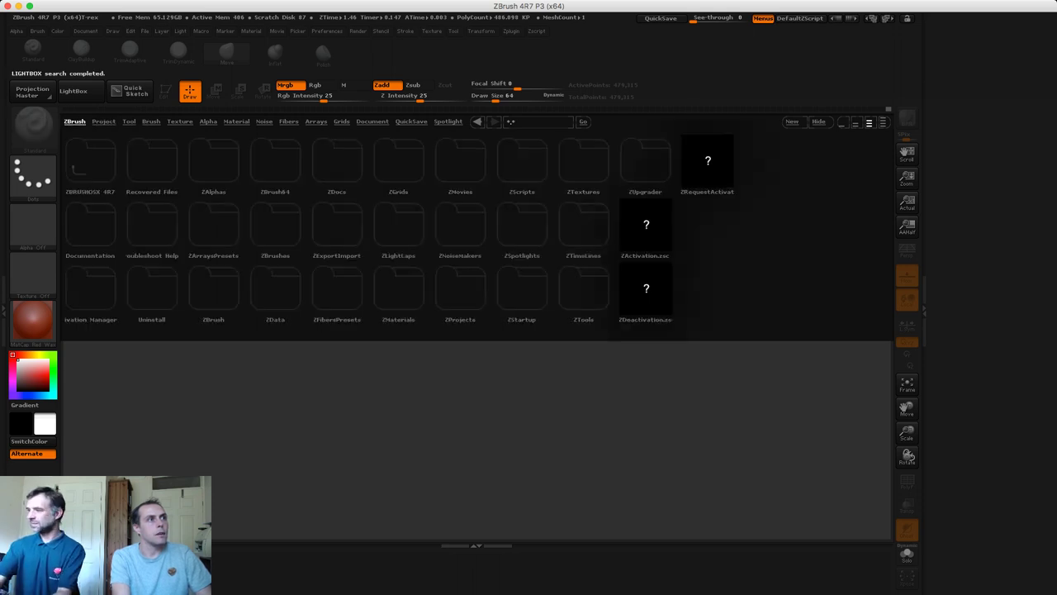
- Load the PolySphere.ZTL tool from the LightBox tool library
left_click(103, 122)
left_click(129, 122)
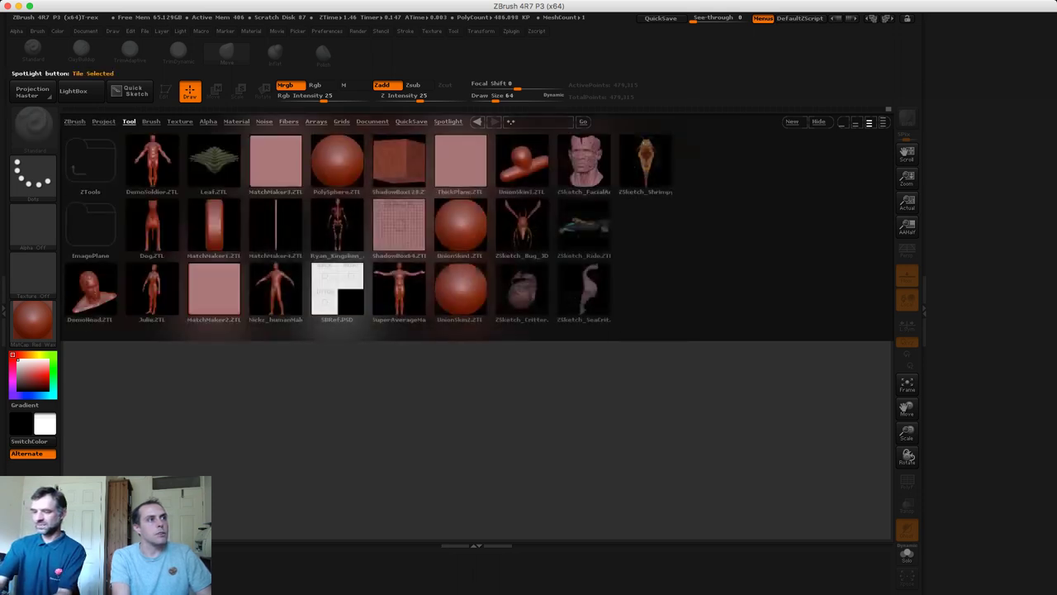
double_click(337, 161)
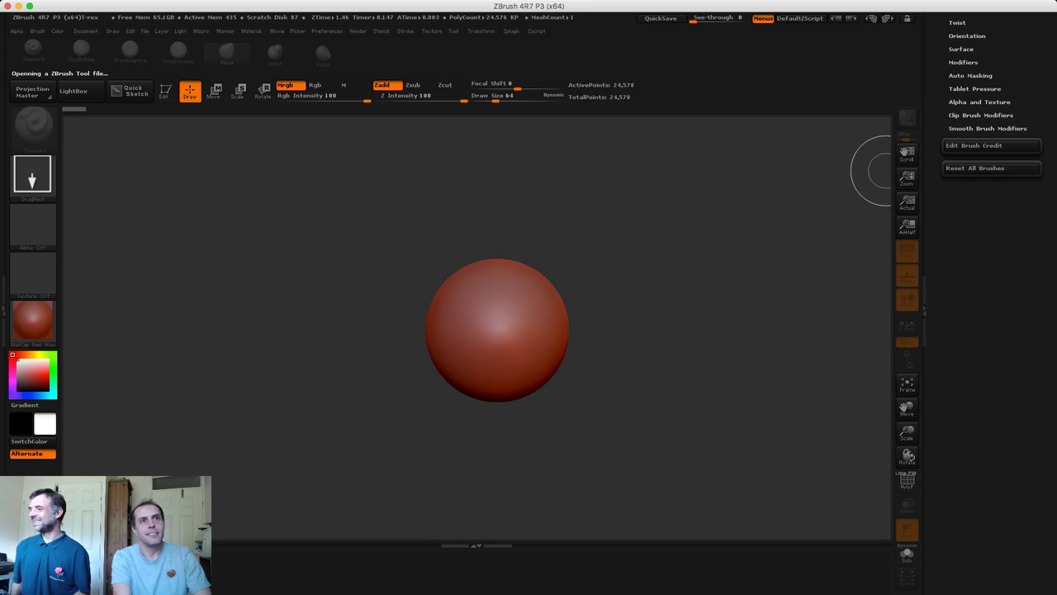
- Convert the polysphere to a DynaMesh at resolution 128
scroll(991, 306, "up", 10)
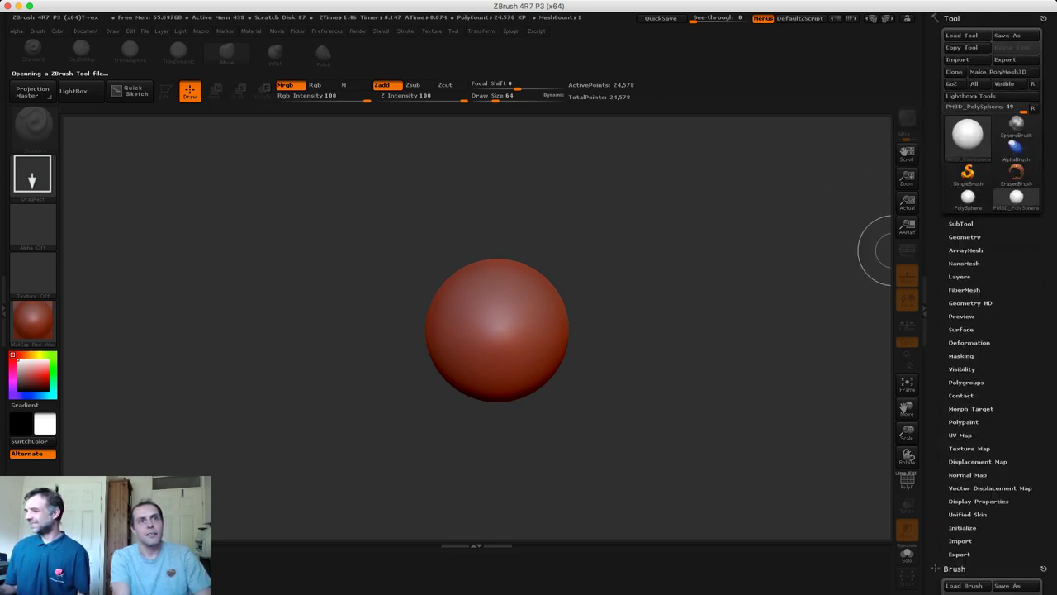
left_click(964, 237)
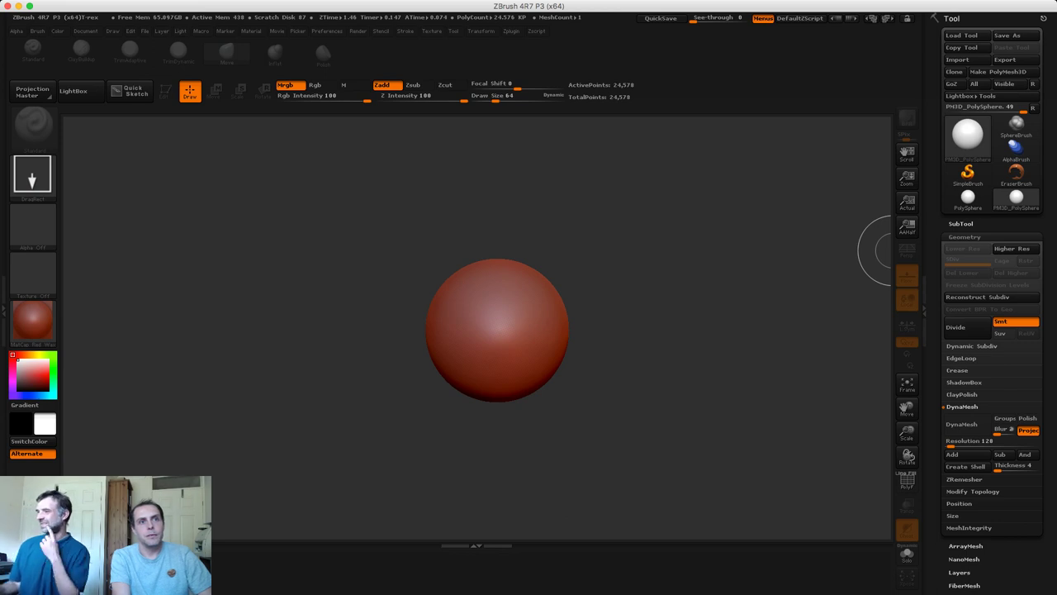
left_click(971, 345)
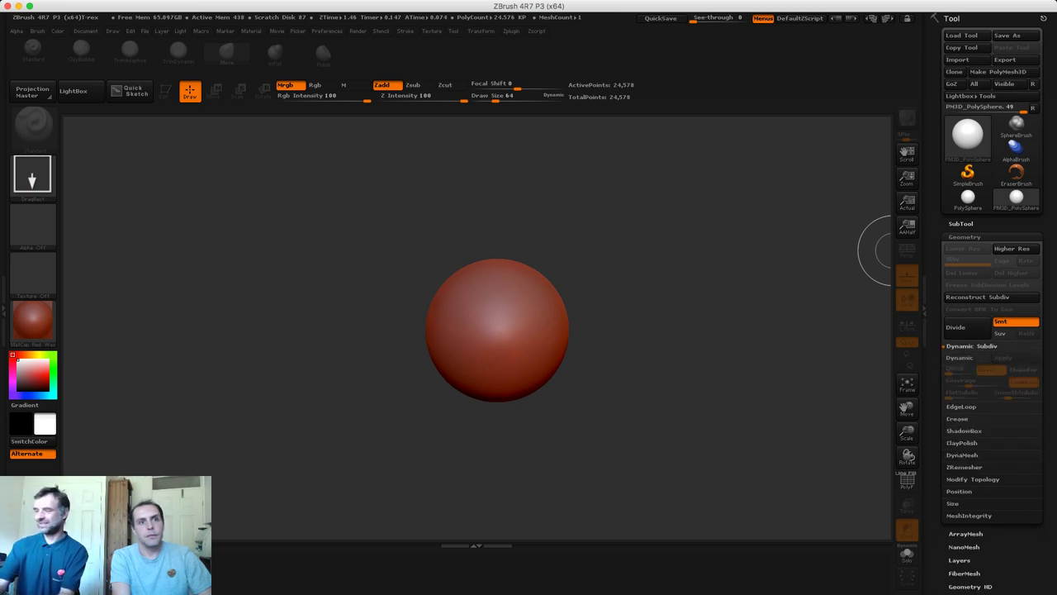
left_click(962, 454)
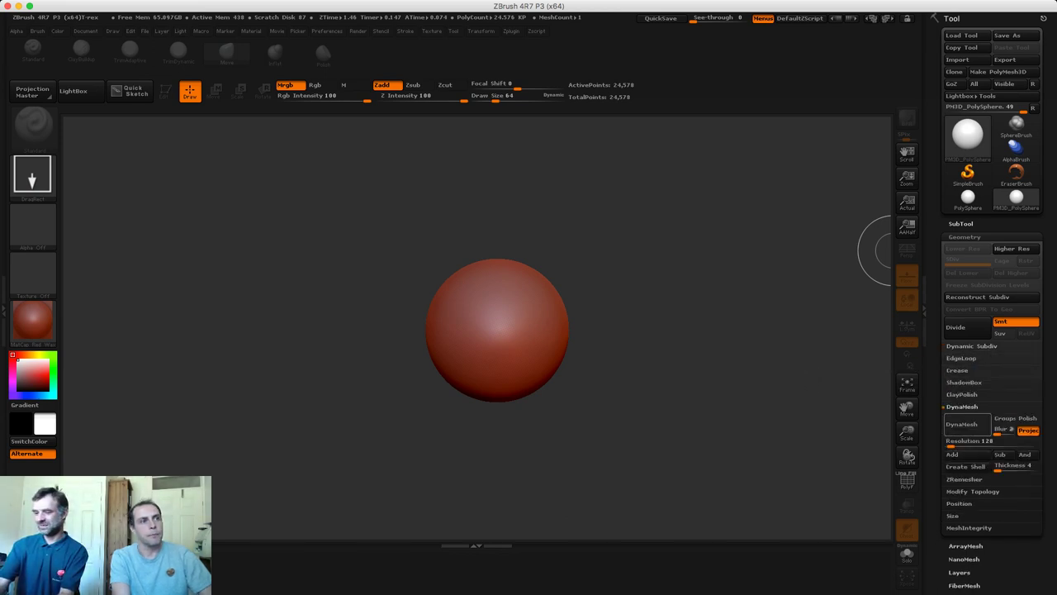
left_click(961, 423)
- Clear the canvas of the drawn spheres, draw a single fresh sphere near the centre and put it into Edit mode, framed from the front
left_click_drag(634, 299, 621, 301)
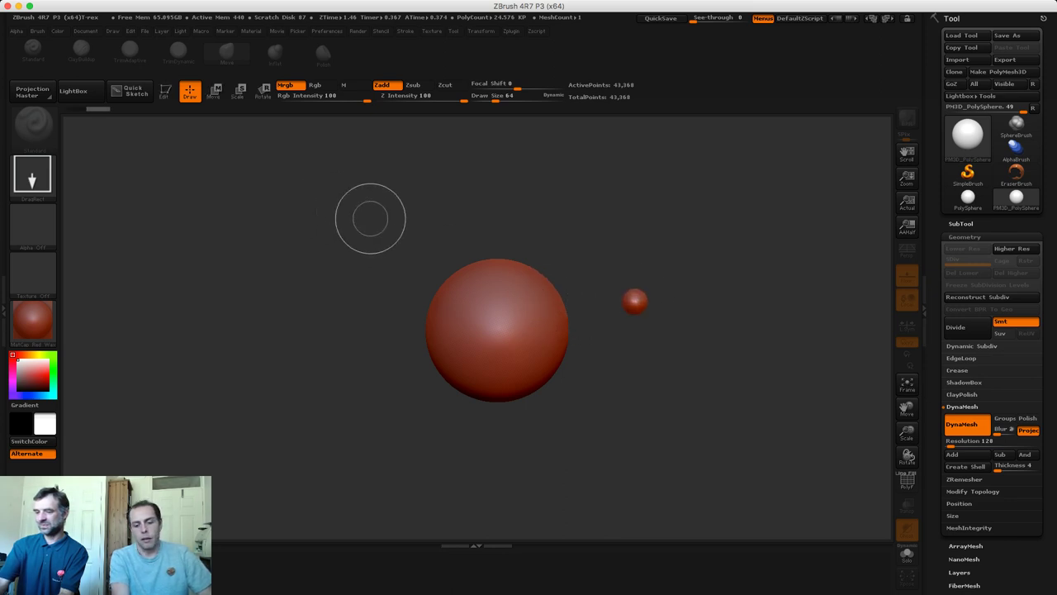
key("ctrl+n")
left_click_drag(483, 307, 520, 338)
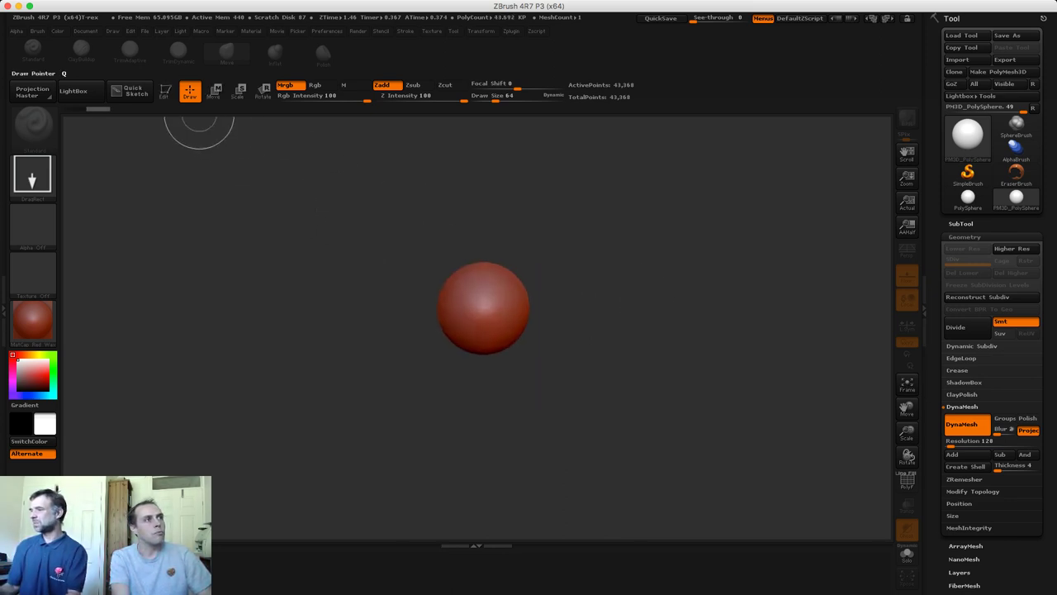
key("t")
left_click_drag(205, 124, 216, 178, "alt")
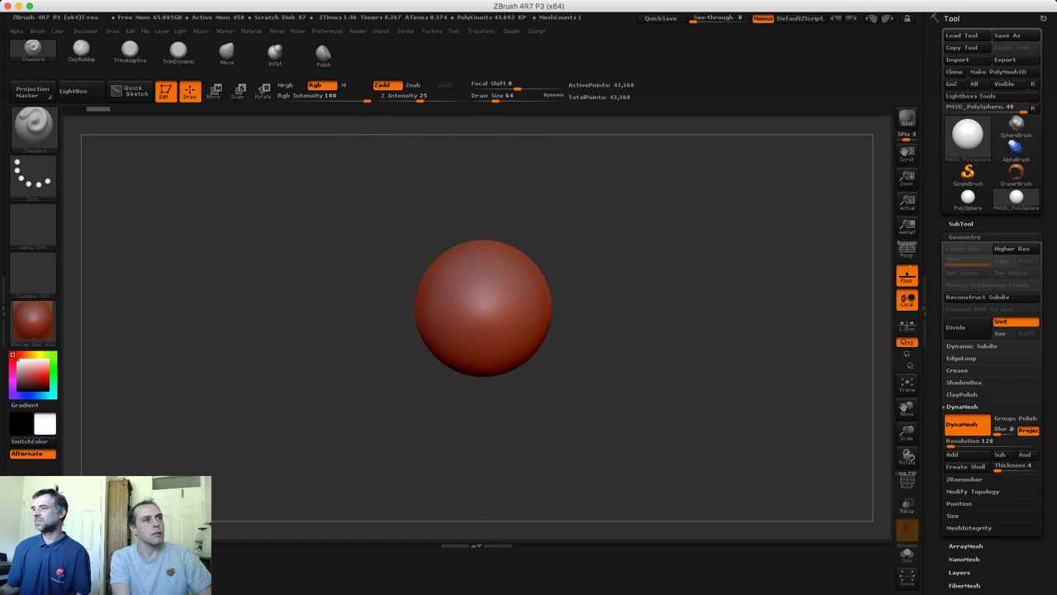
key("shift")
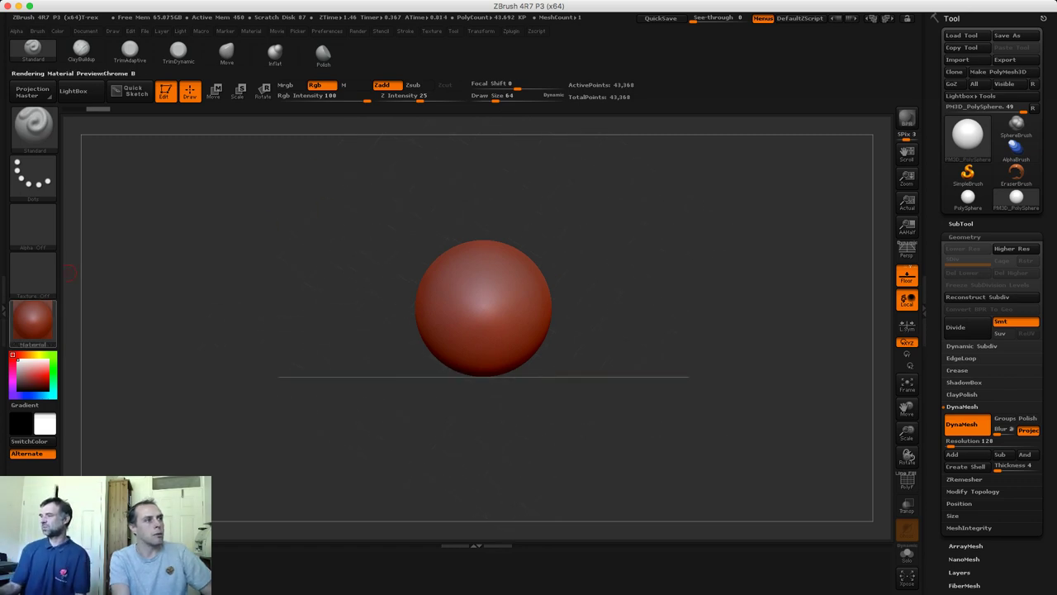
- Apply the BasicMaterial material to the sphere
left_click(33, 321)
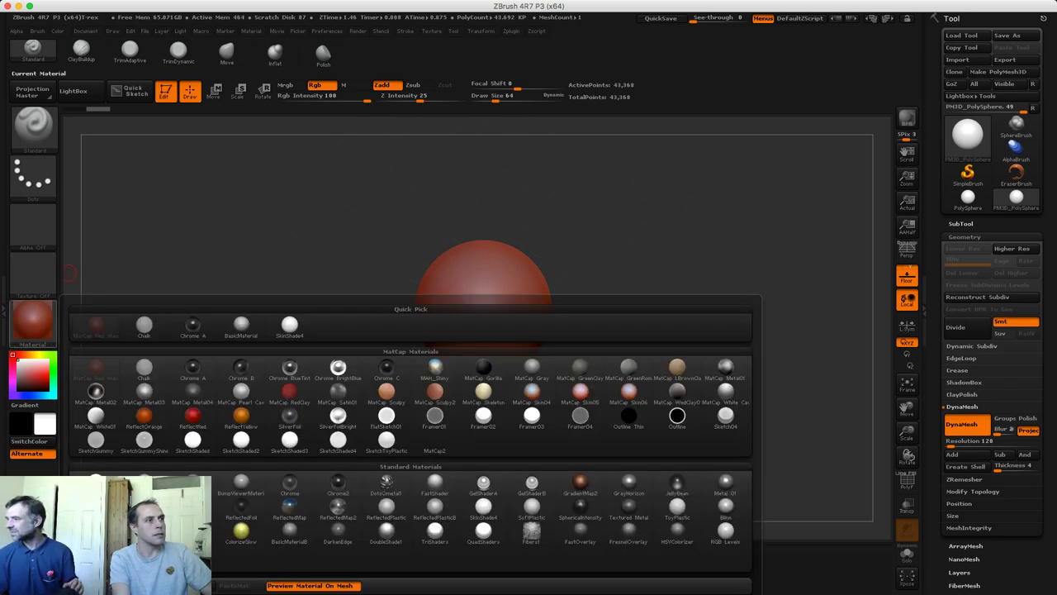
left_click(245, 381)
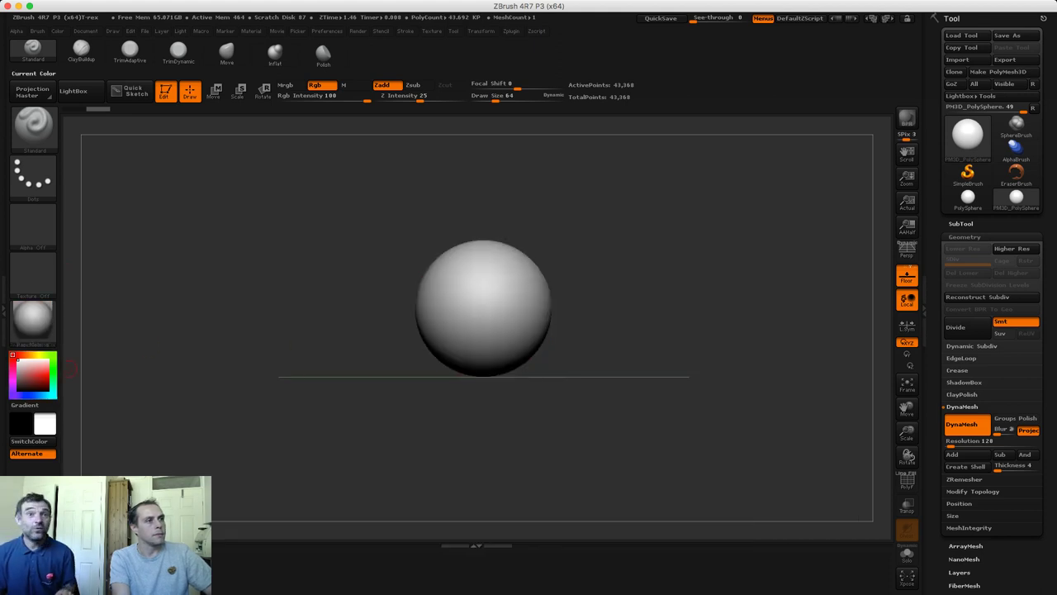
- Using the Move brush at draw size 347, pull two symmetrical horns up from the top of the sphere
left_click_drag(342, 280, 342, 331, "alt")
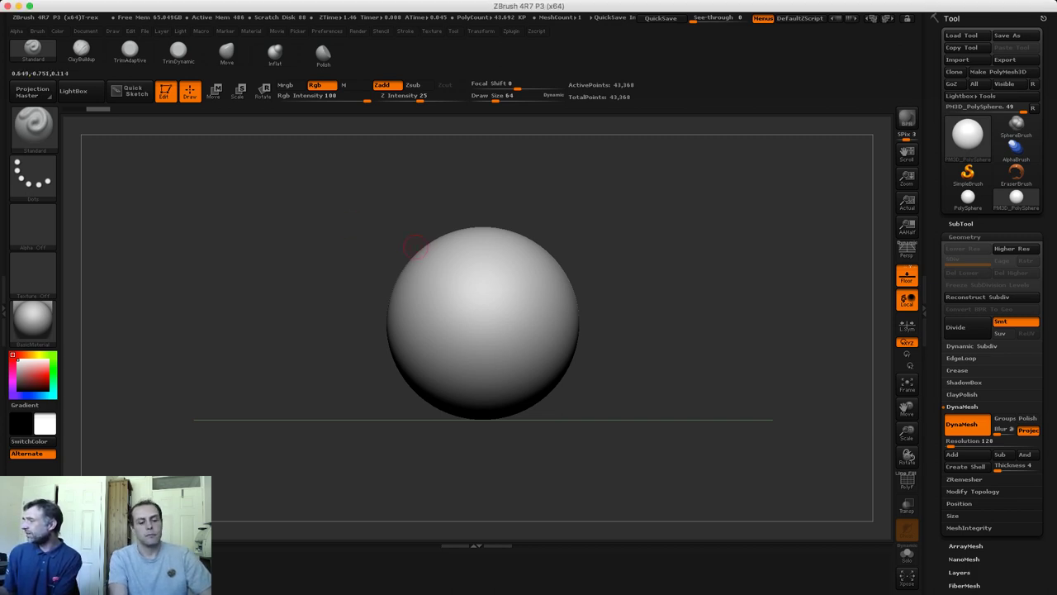
key("s")
left_click_drag(404, 243, 439, 243)
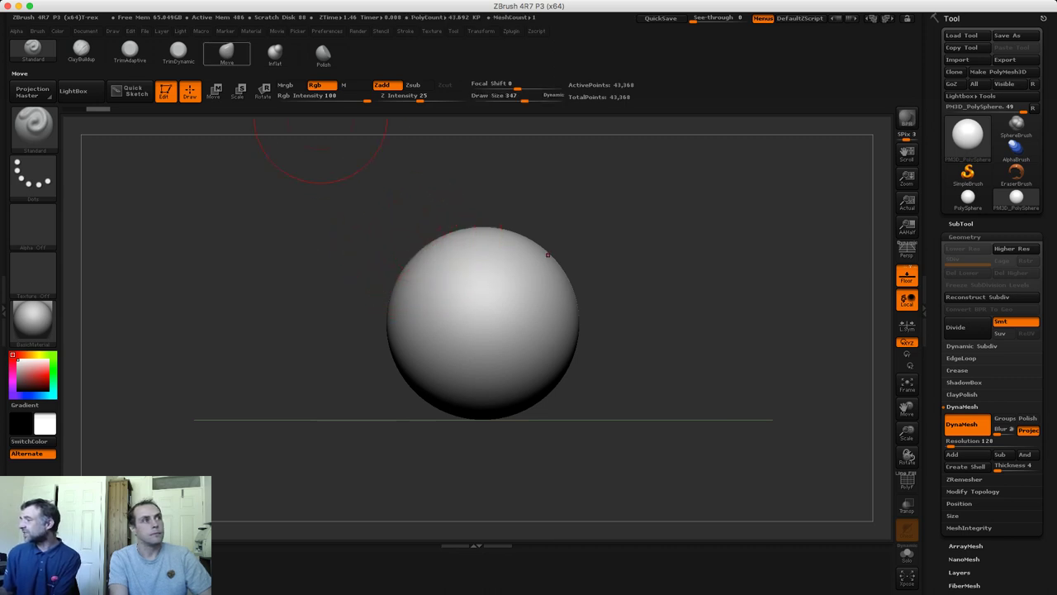
left_click(226, 54)
mouse_move(414, 254)
left_mouse_down()
mouse_move(392, 230)
mouse_move(410, 210)
left_mouse_up()
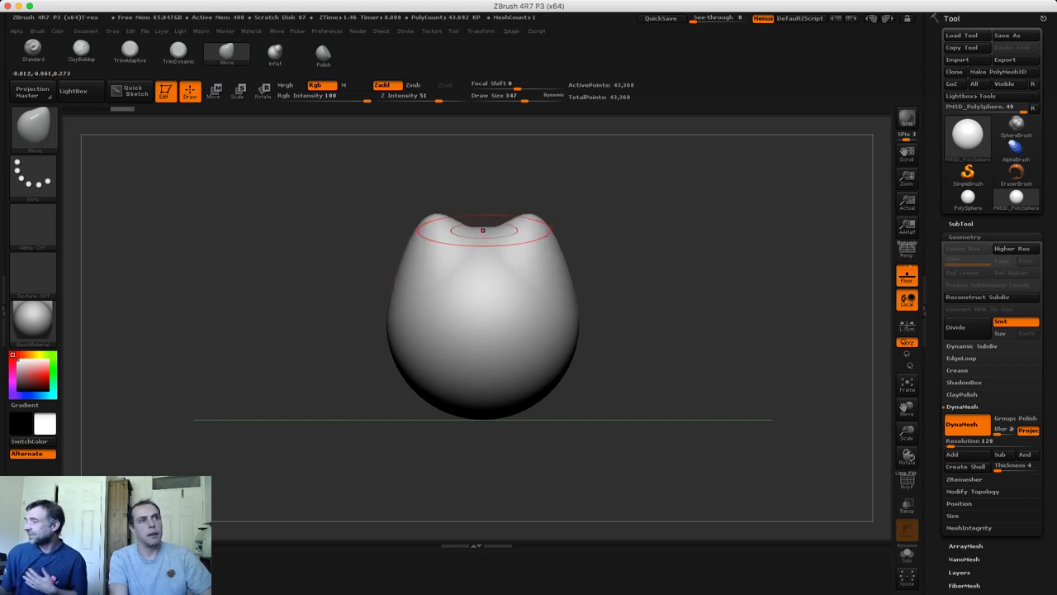
- Push down the dip between the horns and refine and smooth the horn's slope in side view
left_click_drag(483, 230, 483, 245)
left_click_drag(483, 158, 440, 221)
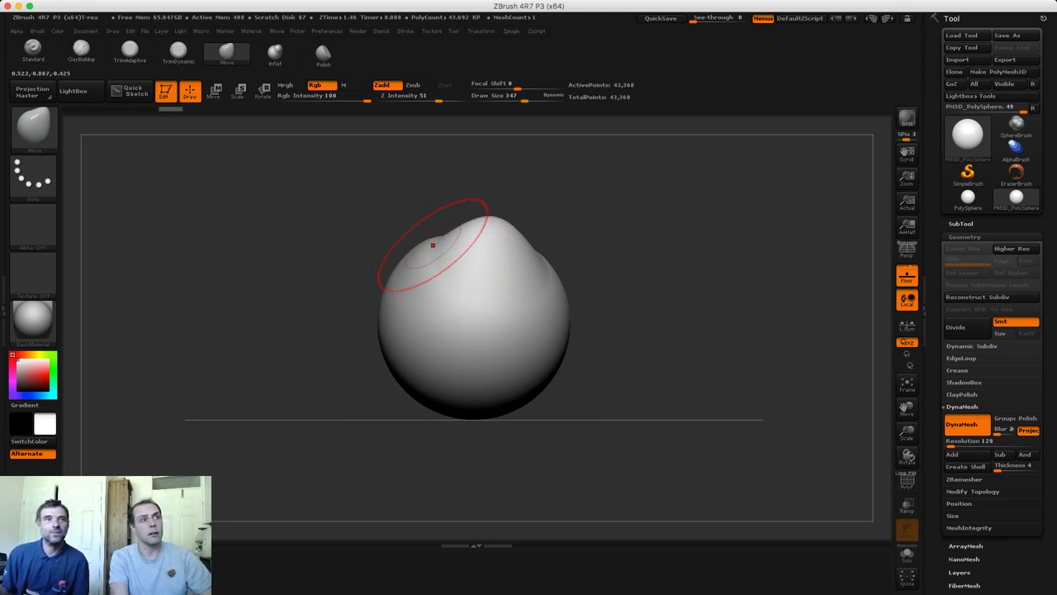
left_click_drag(451, 243, 443, 231)
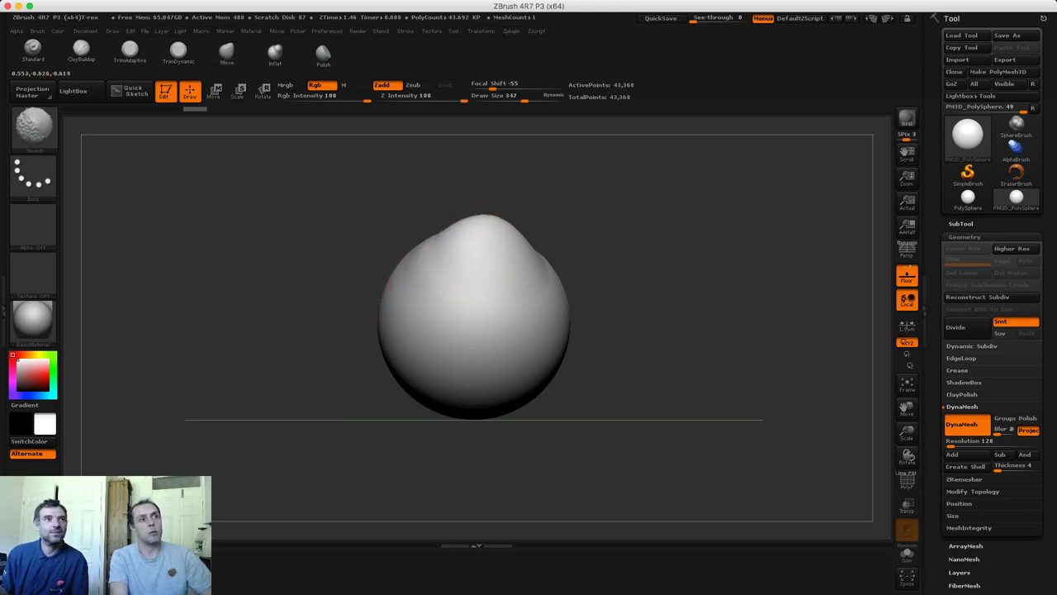
mouse_move(577, 214)
left_mouse_down()
mouse_move(480, 230)
mouse_move(694, 232)
left_mouse_up()
key("shift")
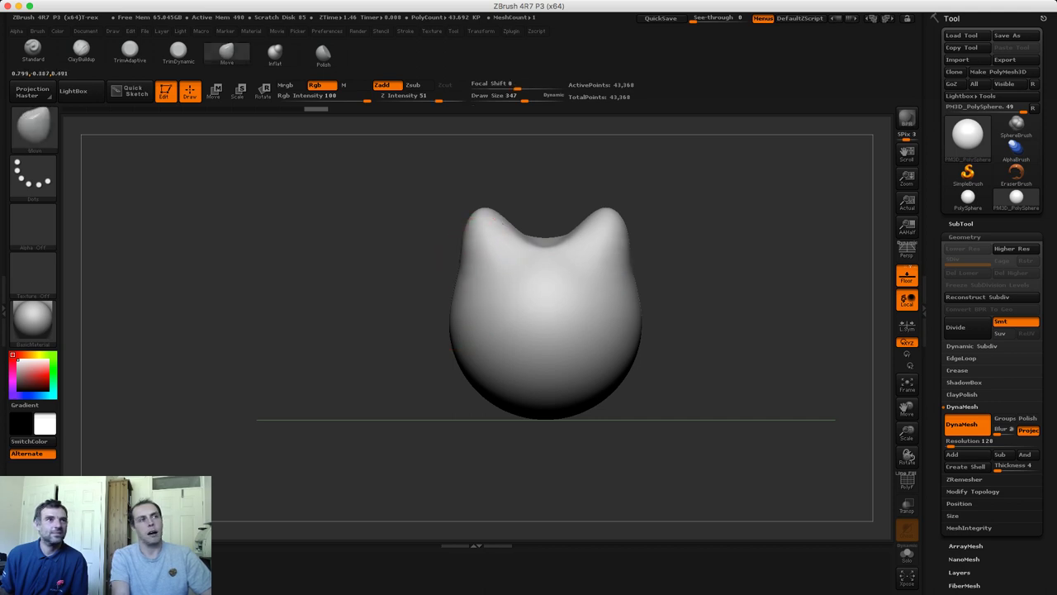
- Reduce the draw size to 270 and reshape and smooth the dip between the two horns
key("s")
mouse_move(510, 238)
left_mouse_down()
mouse_move(496, 239)
mouse_move(518, 229)
left_mouse_up()
key("s")
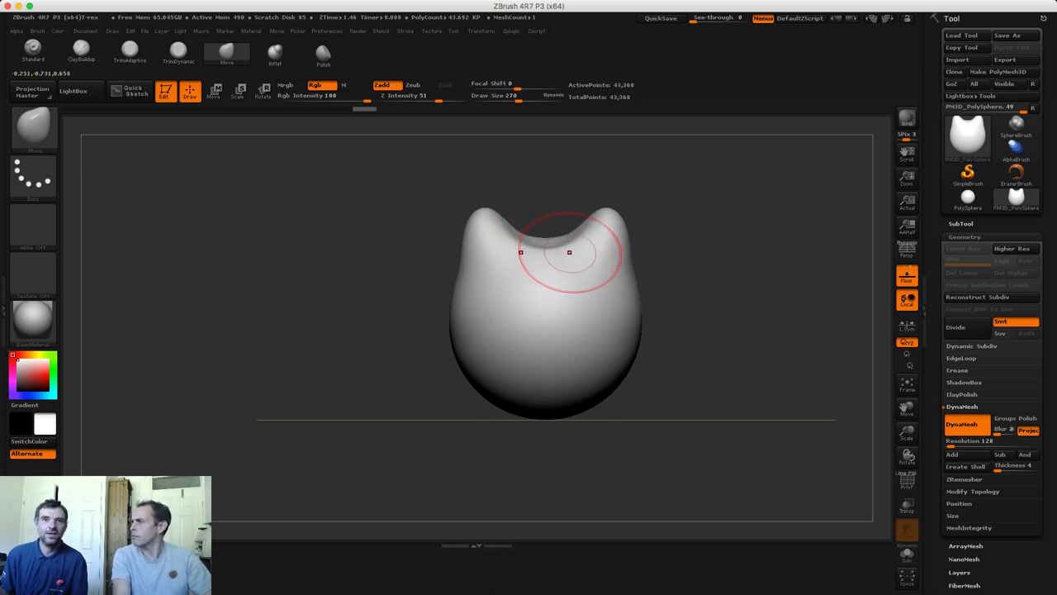
key("shift")
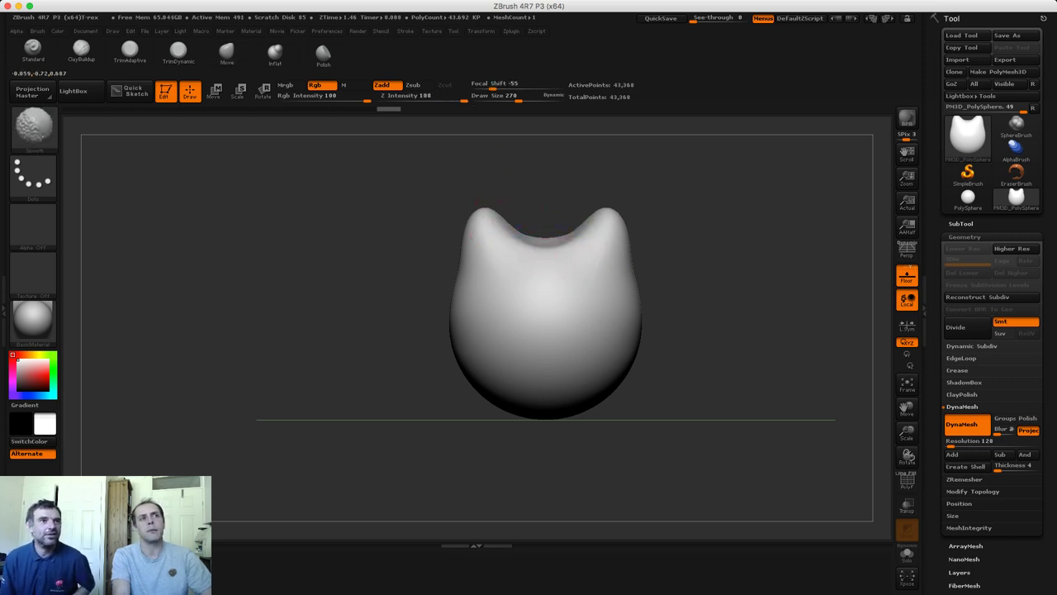
- Reshape and smooth the body and horn bases from above and at an angle, using draw sizes of 426 and 476
mouse_move(564, 198)
left_mouse_down()
mouse_move(537, 248)
mouse_move(500, 203)
mouse_move(499, 168)
left_mouse_up()
key("s")
key("shift")
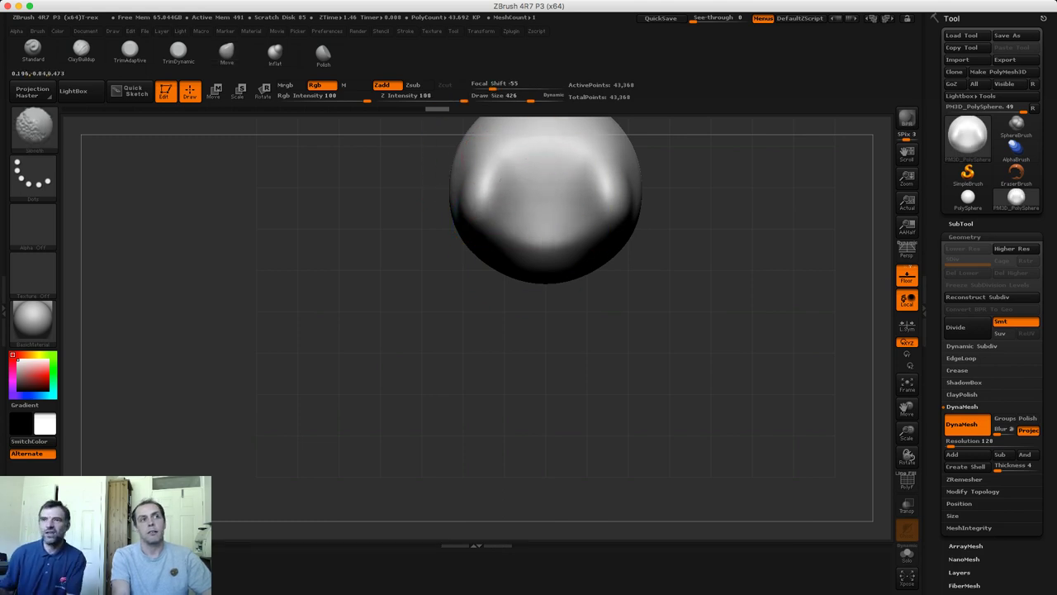
mouse_move(487, 347)
left_mouse_down()
mouse_move(478, 251)
mouse_move(499, 218)
left_mouse_up()
key("s")
mouse_move(538, 206)
left_mouse_down()
mouse_move(545, 272)
mouse_move(506, 264)
mouse_move(429, 282)
mouse_move(409, 271)
left_mouse_up()
key("shift")
key("s")
key("shift")
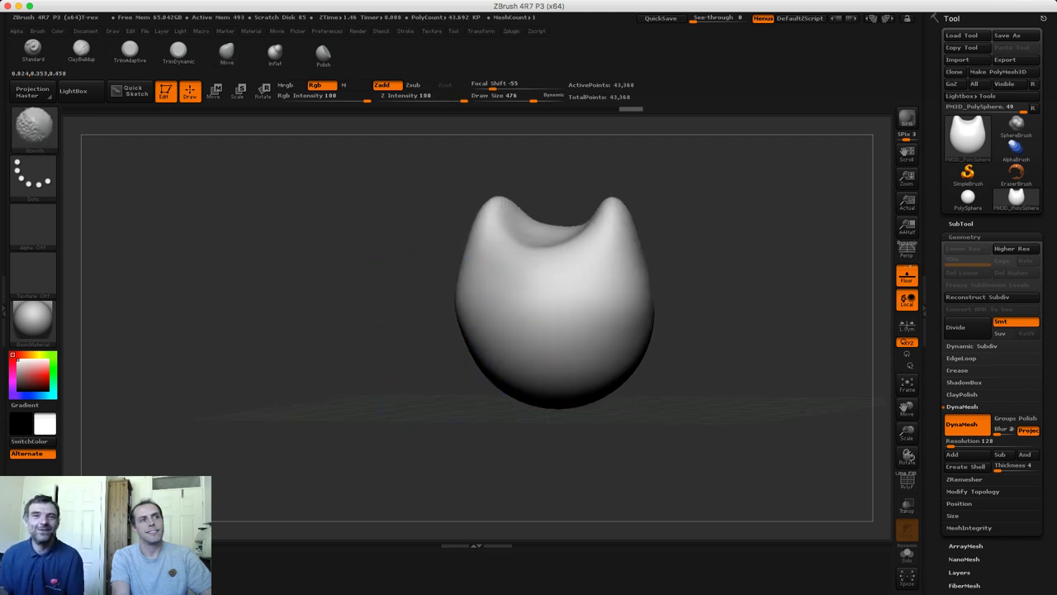
- Fill out and smooth the slope below the horns in side view with draw size 385
left_click_drag(467, 331, 454, 334)
mouse_move(429, 283)
left_mouse_down()
mouse_move(389, 267)
mouse_move(361, 232)
mouse_move(374, 247)
left_mouse_up()
key("shift")
key("shift")
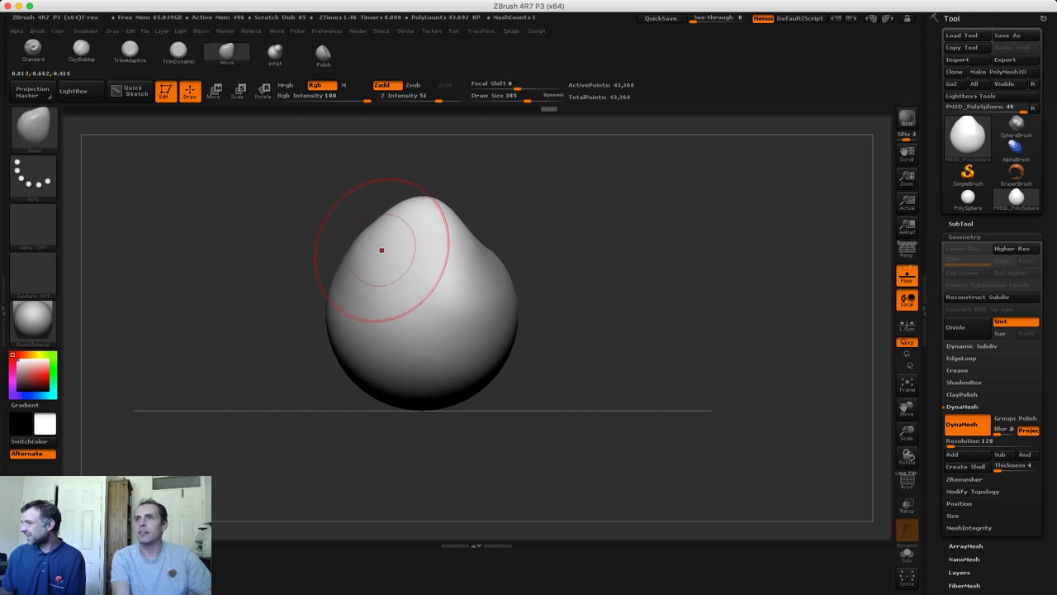
- Pull the horn tips higher in side view at draw size 270, and smooth the bulge behind them at size 318
key("s")
mouse_move(425, 227)
left_mouse_down()
mouse_move(416, 228)
mouse_move(417, 199)
left_mouse_up()
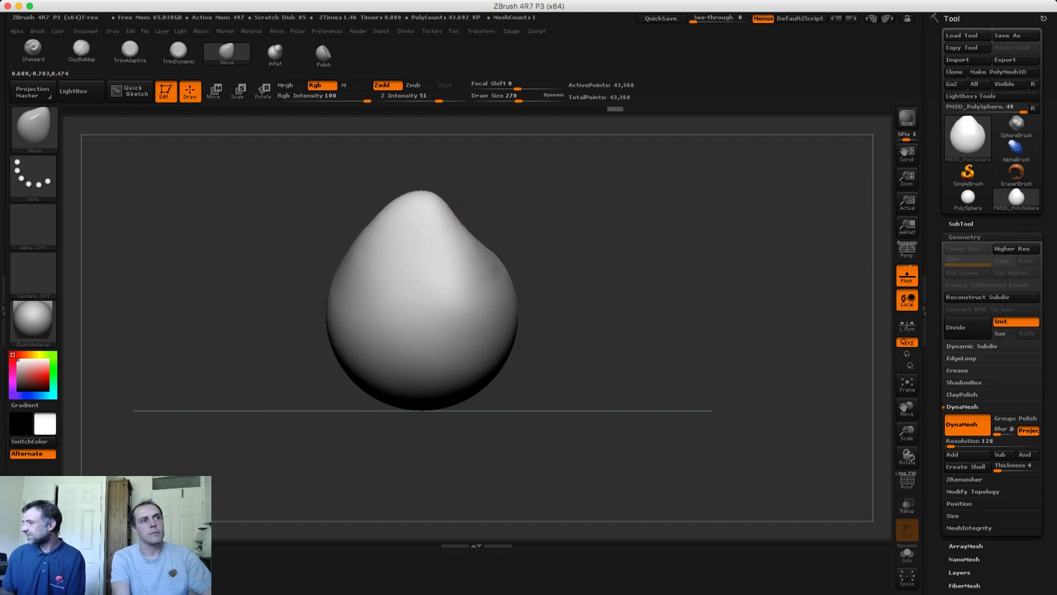
key("s")
left_click_drag(490, 281, 470, 236)
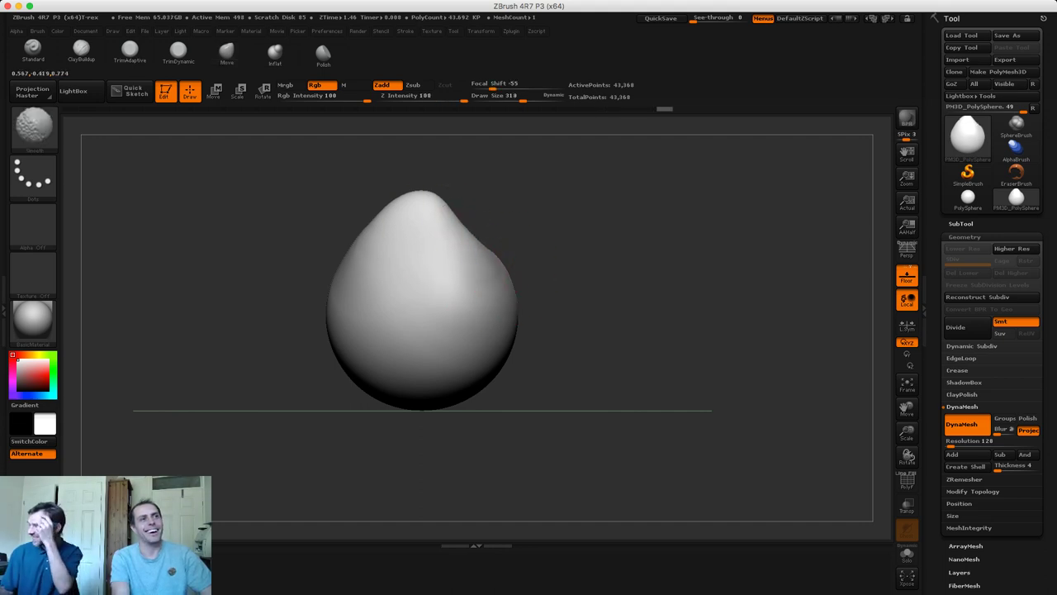
- Deepen the gap between the horns from the front and steepen their inner sides with draw size 283
left_click_drag(628, 248, 413, 232)
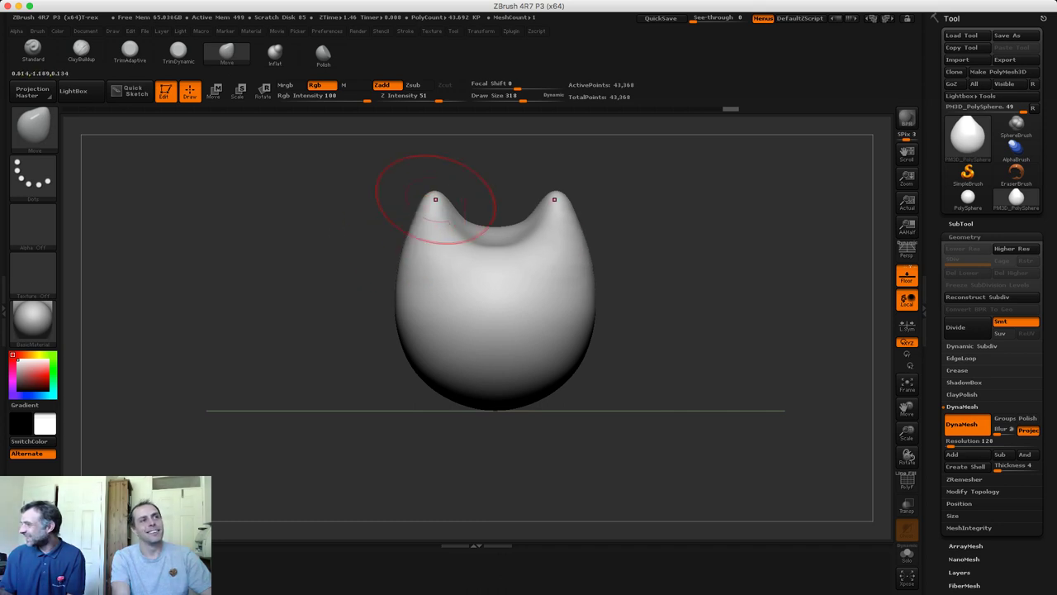
left_click_drag(495, 178, 524, 186, "shift")
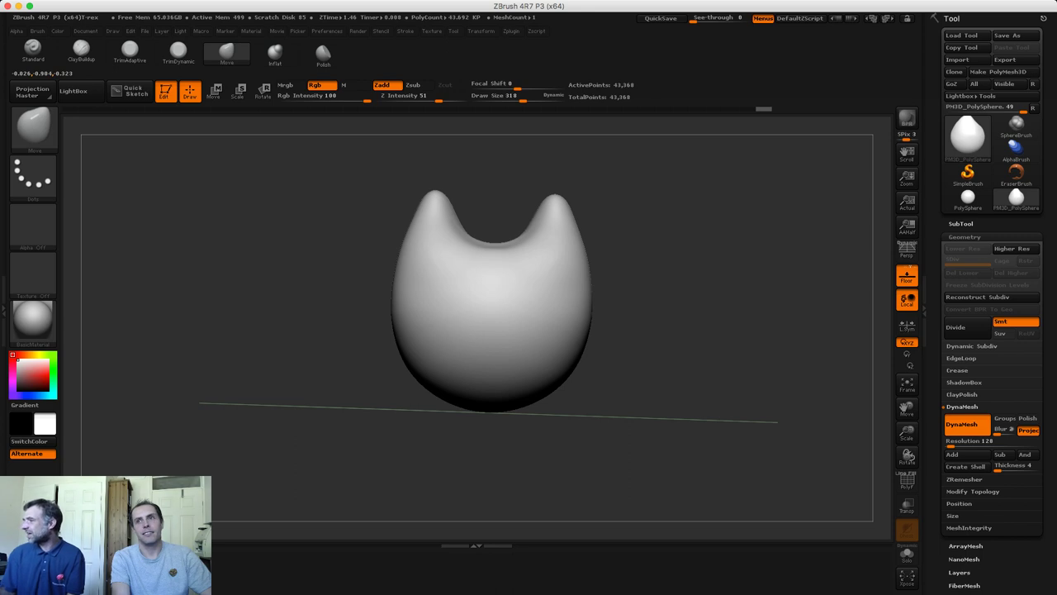
key("s")
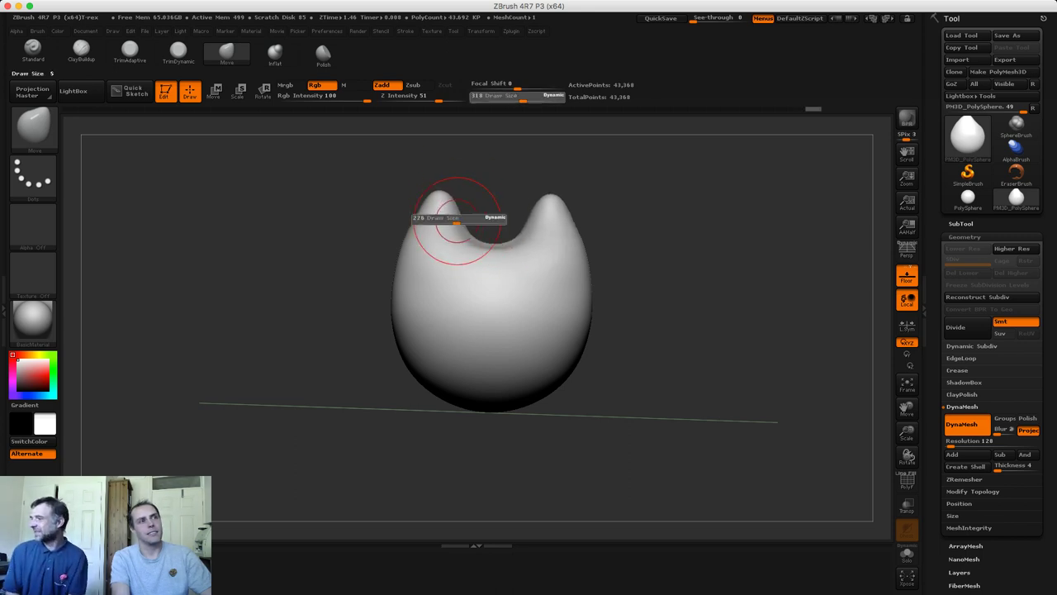
left_click_drag(457, 221, 461, 221)
mouse_move(467, 225)
left_mouse_down()
mouse_move(451, 200)
mouse_move(420, 210)
mouse_move(438, 206)
mouse_move(463, 233)
left_mouse_up()
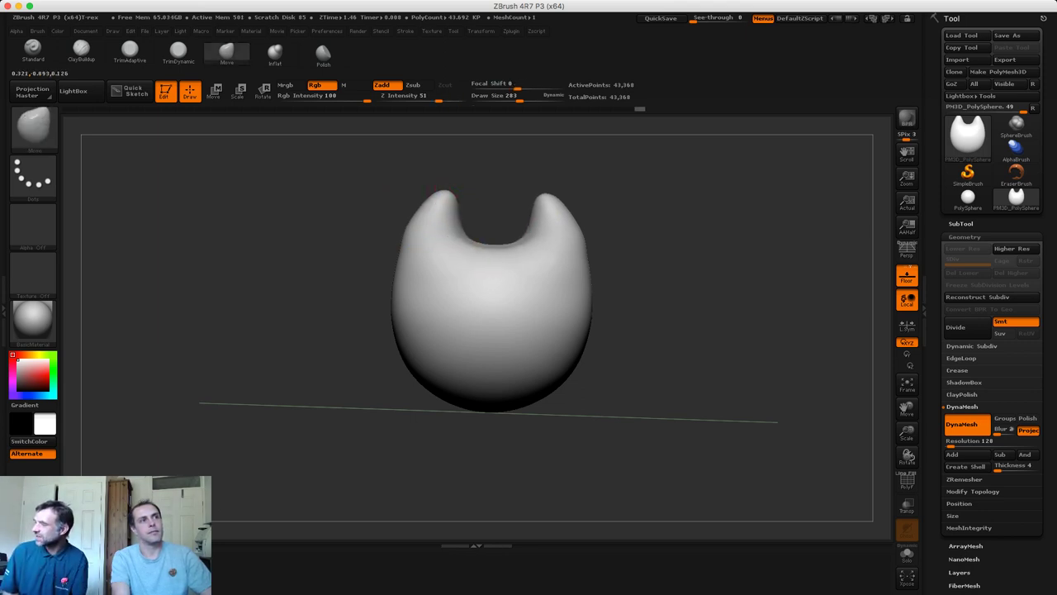
- Set the draw size to 362, round the horns' outer sides into the body and hollow out the gap between them
key("shift")
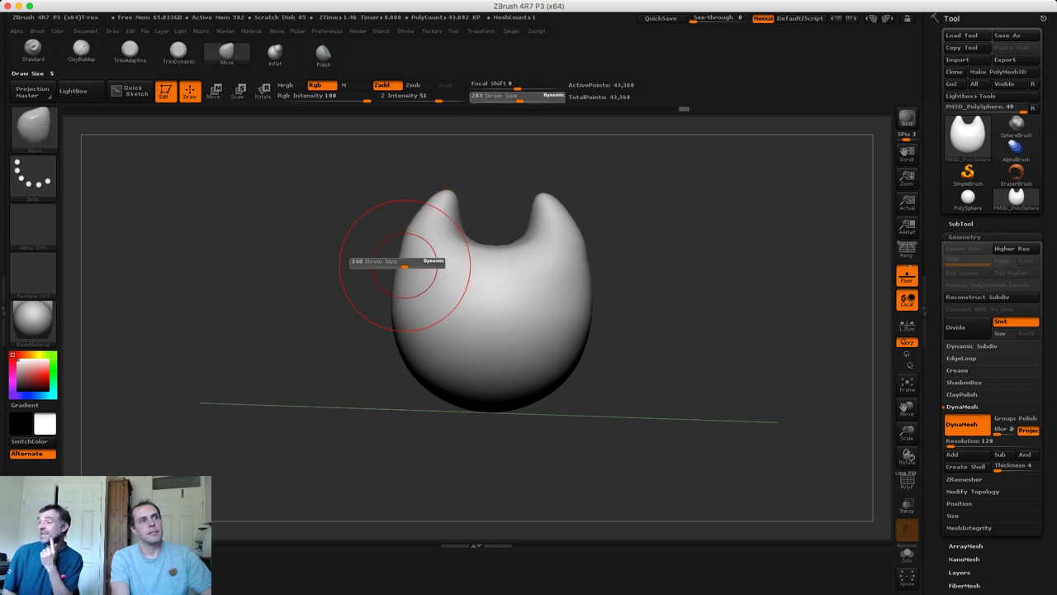
key("shift")
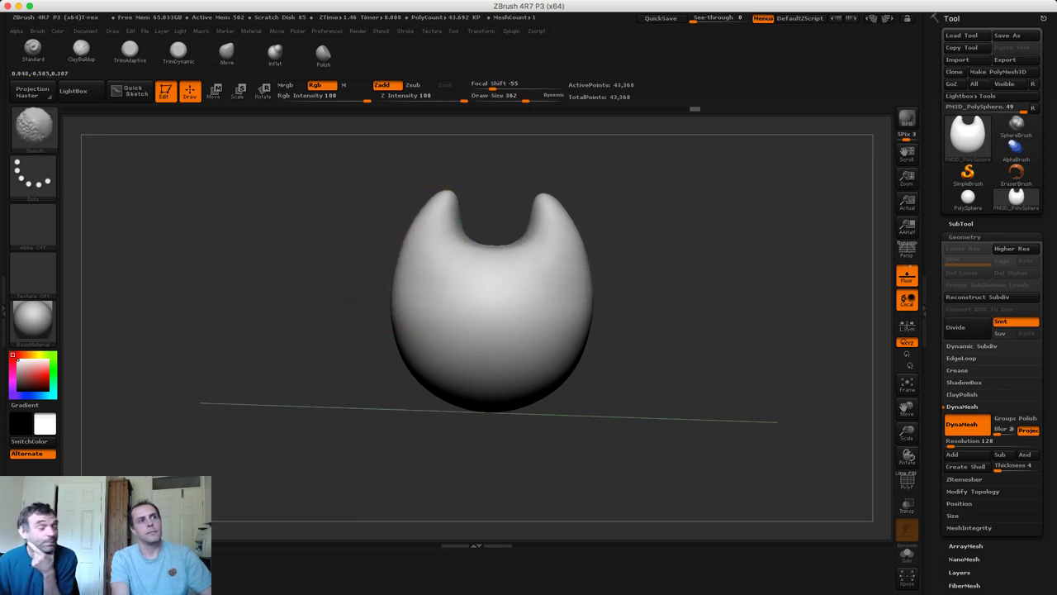
left_click_drag(495, 235, 521, 235, "shift")
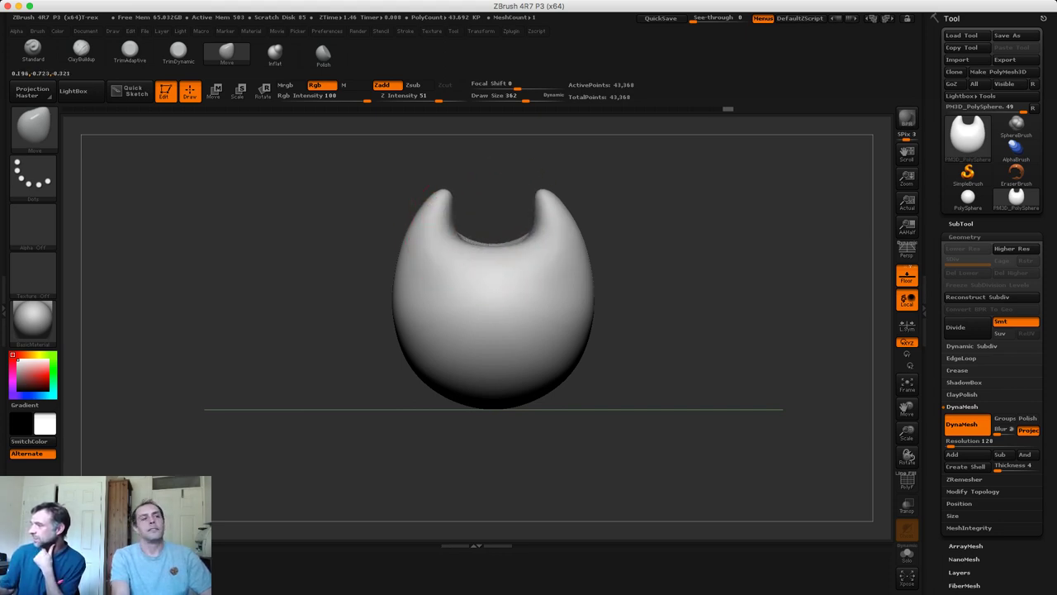
left_click_drag(473, 241, 455, 209)
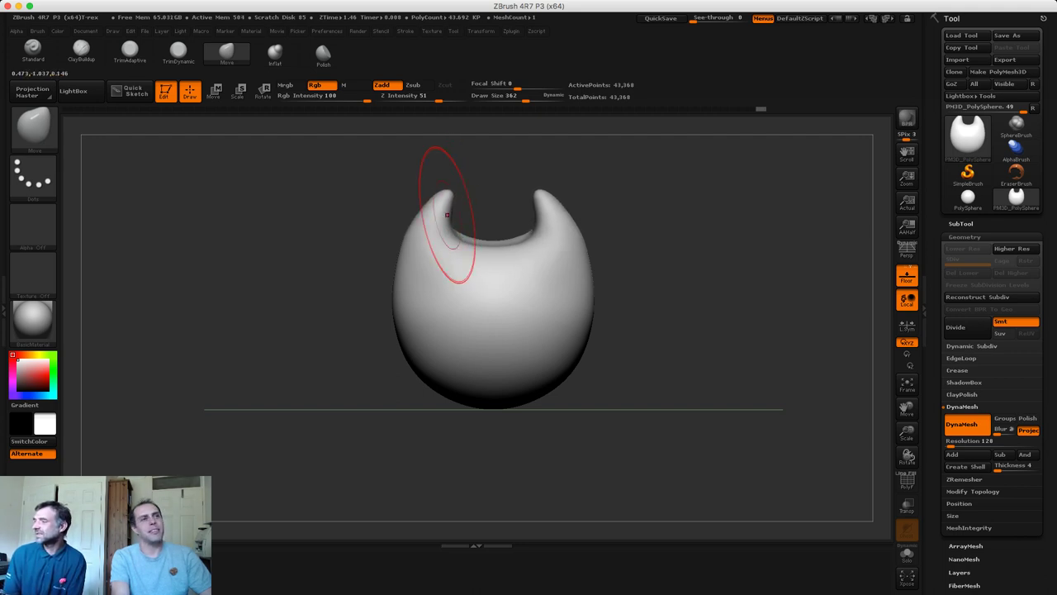
- Reduce the draw size to 264 and bend the two horn tips inward towards each other
key("s")
left_click_drag(445, 206, 448, 223)
key("shift")
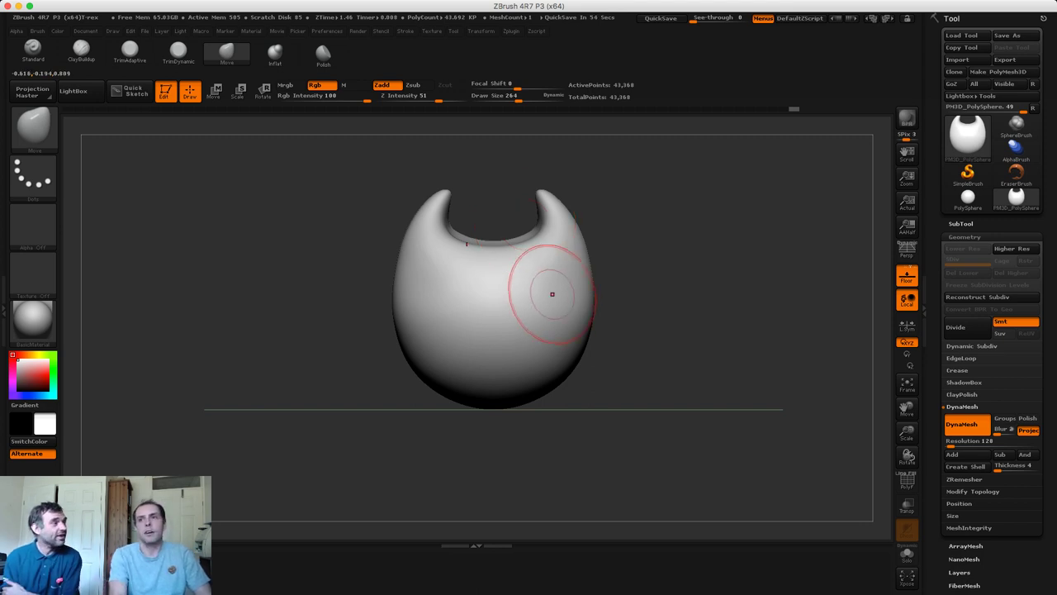
mouse_move(449, 198)
left_mouse_down()
mouse_move(460, 198)
mouse_move(432, 199)
left_mouse_up()
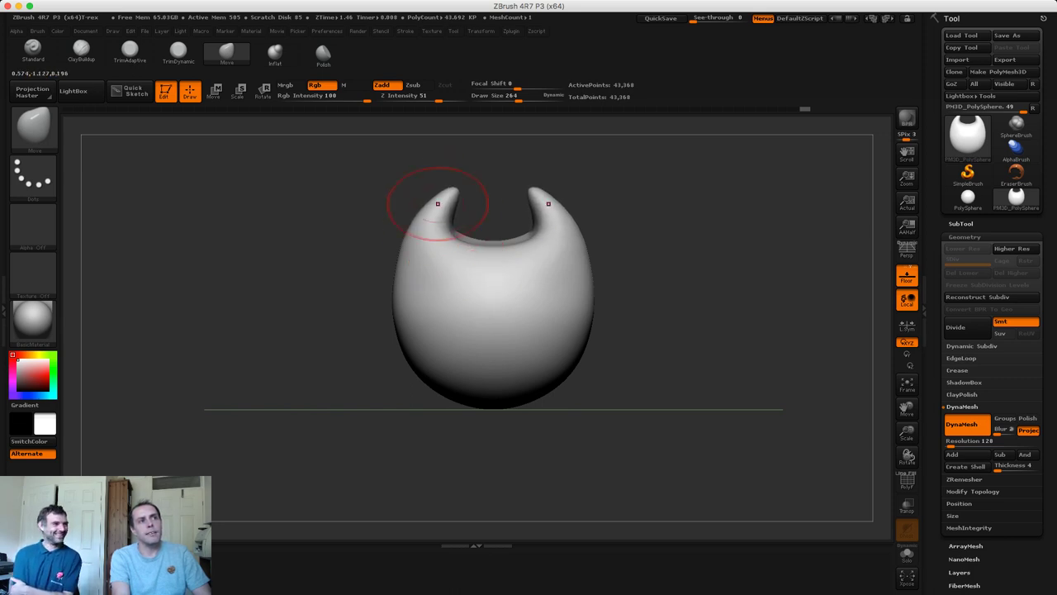
- Widen the lower body and flatten its underside in front view using draw sizes 378 and 606
key("s")
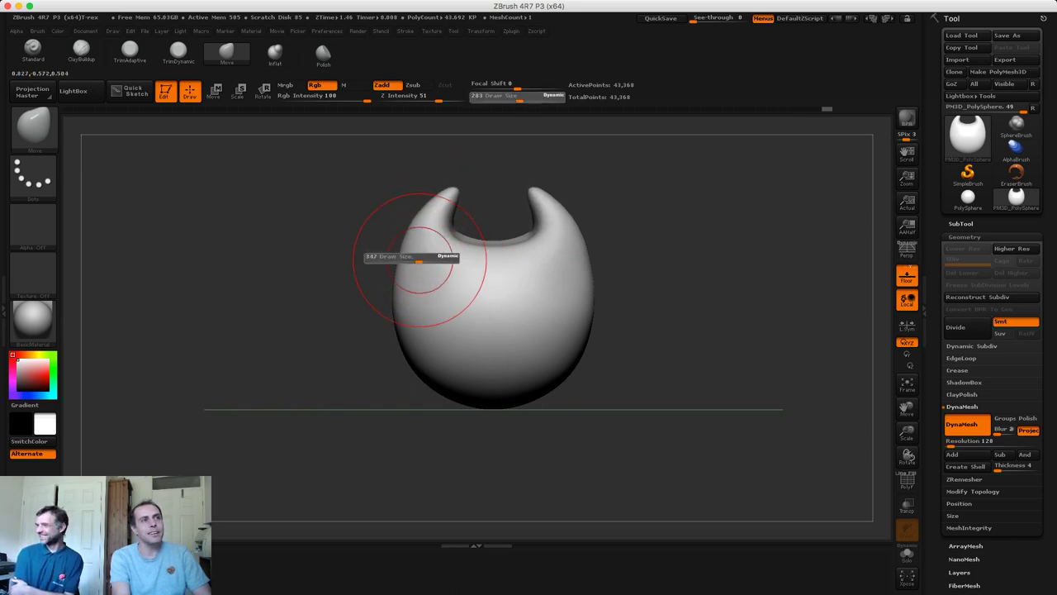
left_click_drag(418, 261, 422, 261)
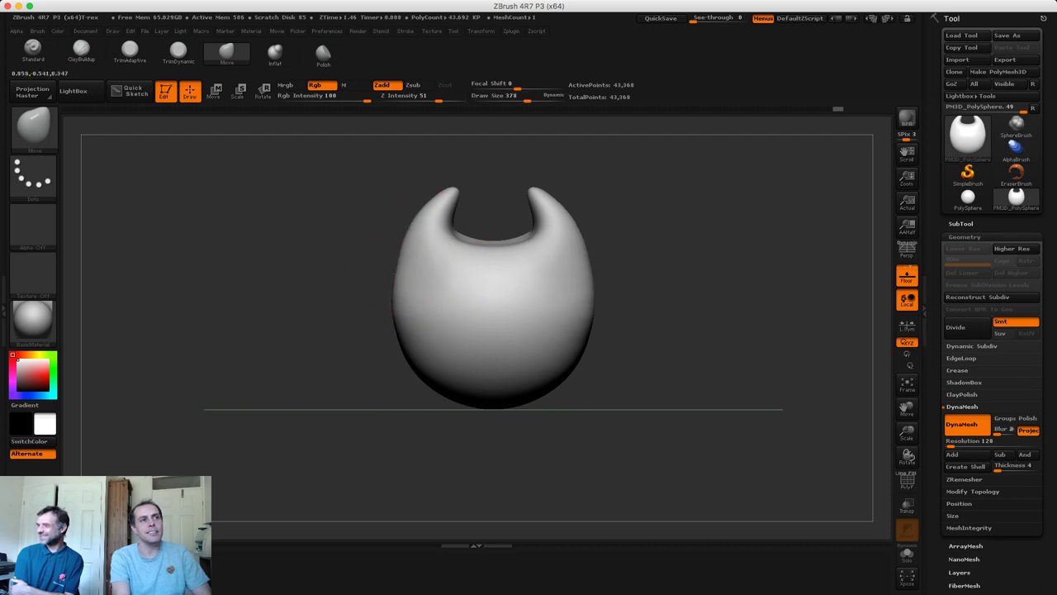
left_click_drag(423, 355, 436, 371)
key("s")
left_click_drag(464, 403, 464, 394)
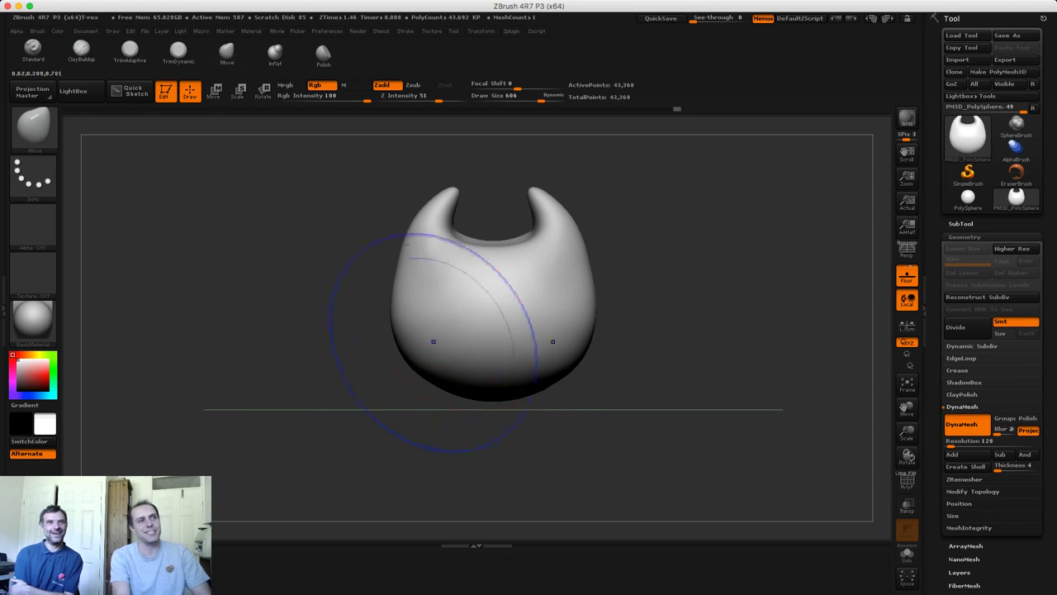
left_click_drag(414, 301, 407, 302)
- Reduce the draw size to 459 and reshape the horn ridges and the body's outer sides from above
left_click_drag(206, 239, 342, 271)
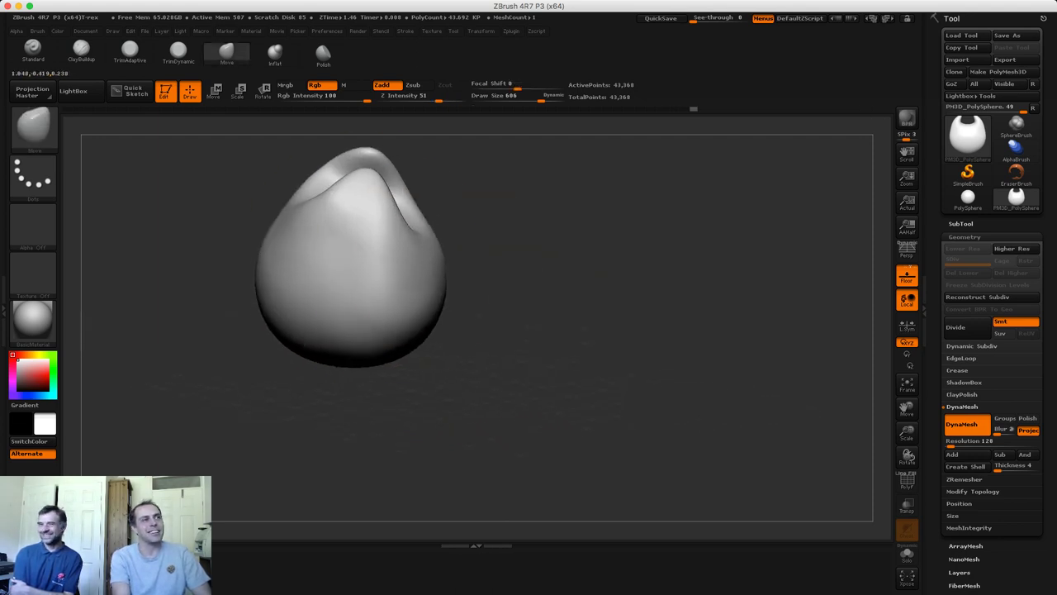
mouse_move(239, 248)
left_mouse_down()
mouse_move(264, 239)
mouse_move(244, 245)
mouse_move(291, 170)
left_mouse_up()
left_click_drag(294, 256, 304, 242)
key("s")
left_click_drag(285, 207, 277, 207)
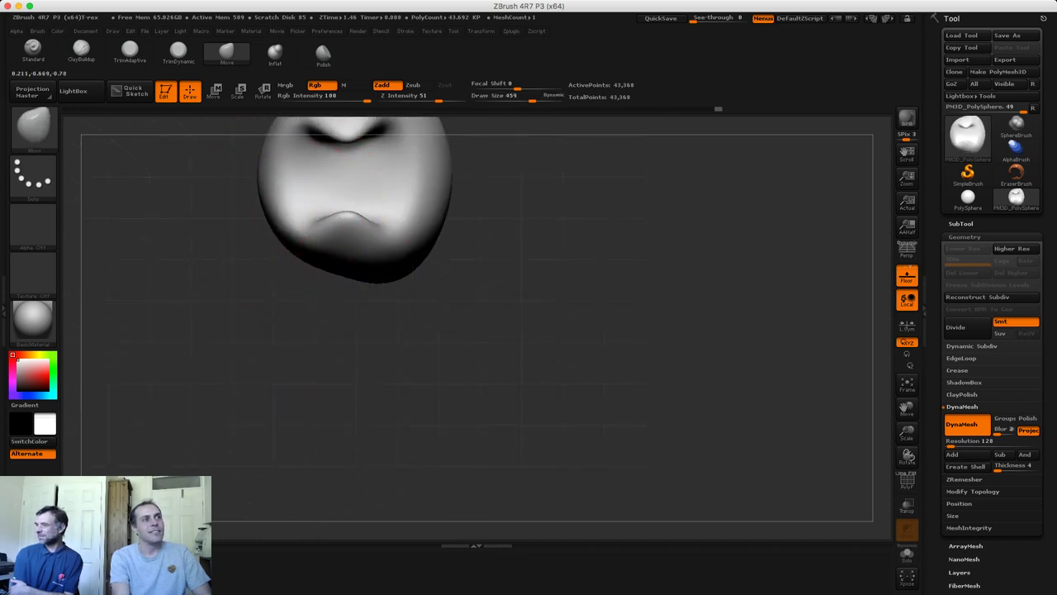
left_click_drag(338, 215, 340, 203)
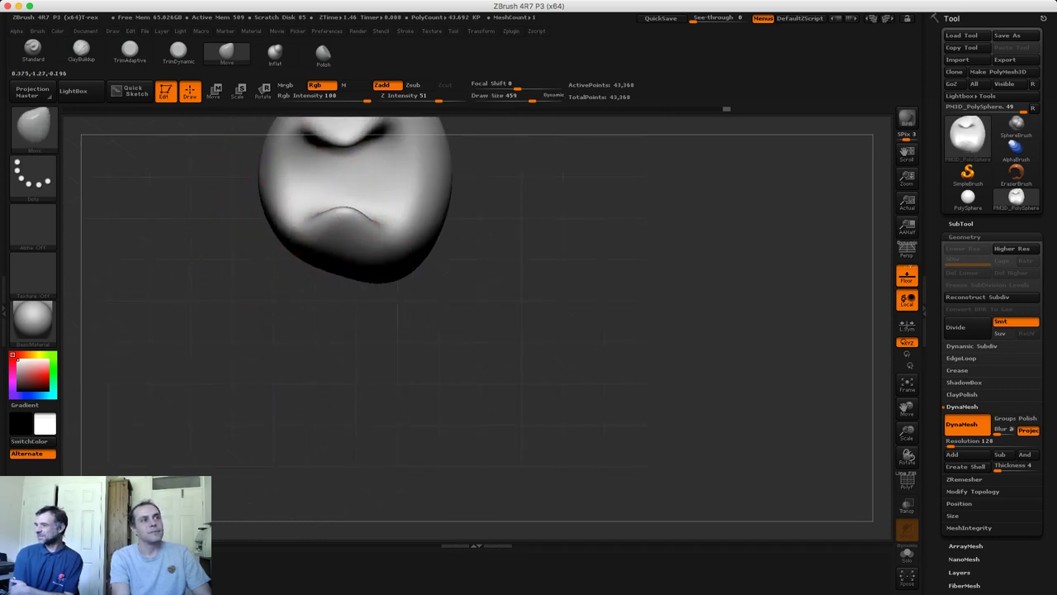
mouse_move(373, 233)
left_mouse_down()
mouse_move(376, 219)
mouse_move(394, 230)
left_mouse_up()
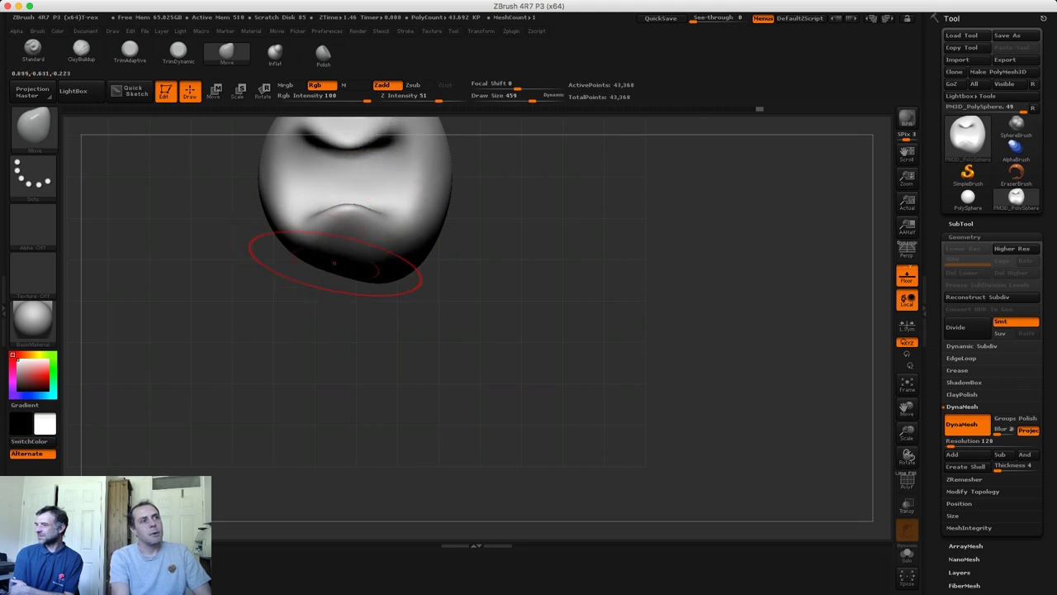
left_click_drag(335, 264, 350, 252)
- Even out and fill the slopes on both sides below the horn tip in side view
left_click_drag(496, 248, 496, 140)
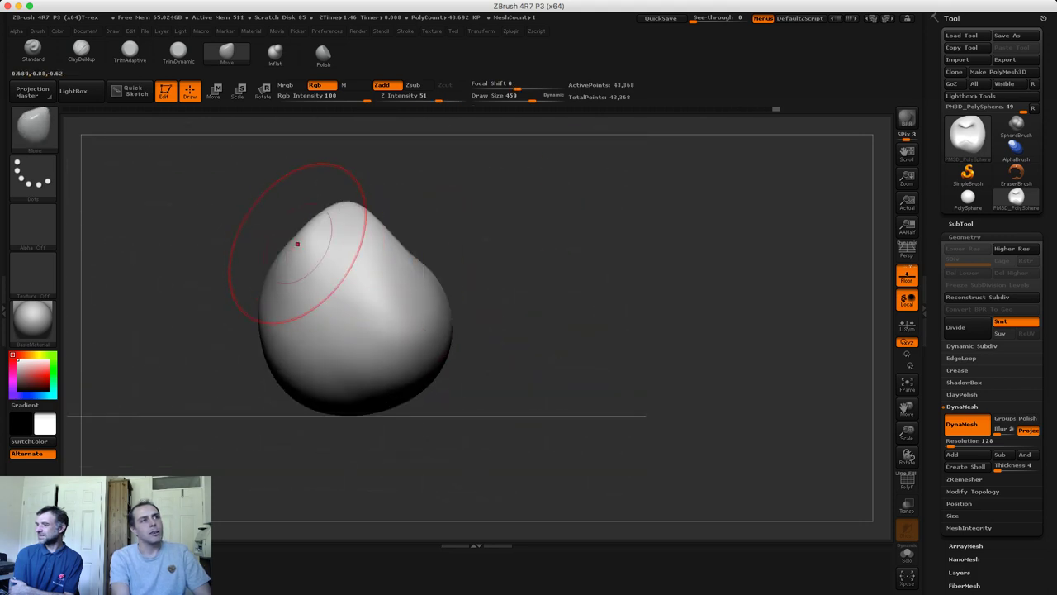
left_click_drag(297, 243, 309, 250)
left_click_drag(389, 260, 398, 252)
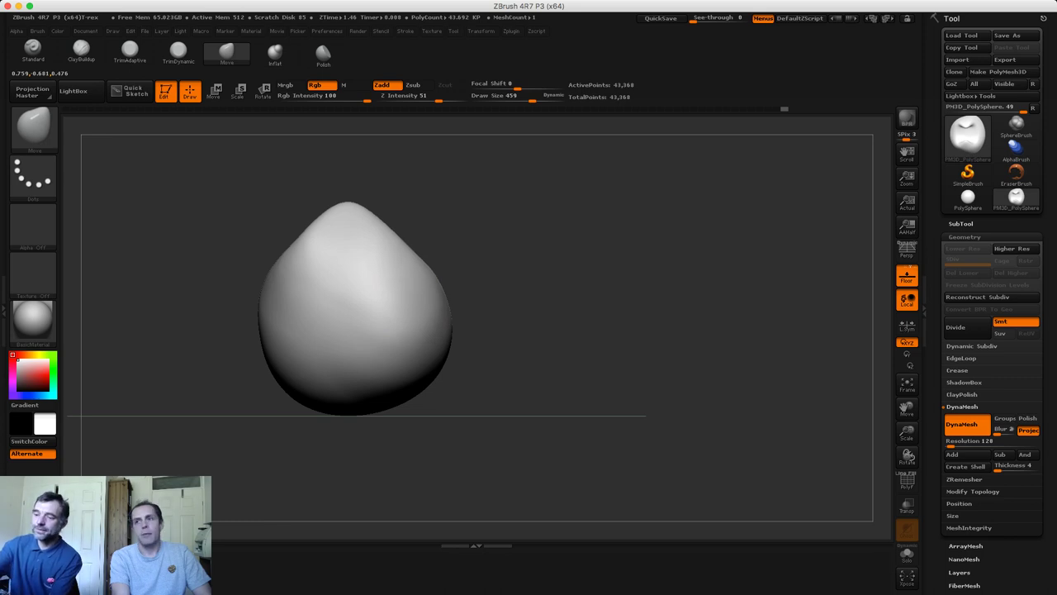
mouse_move(491, 302)
left_mouse_down()
mouse_move(570, 302)
mouse_move(491, 302)
left_mouse_up()
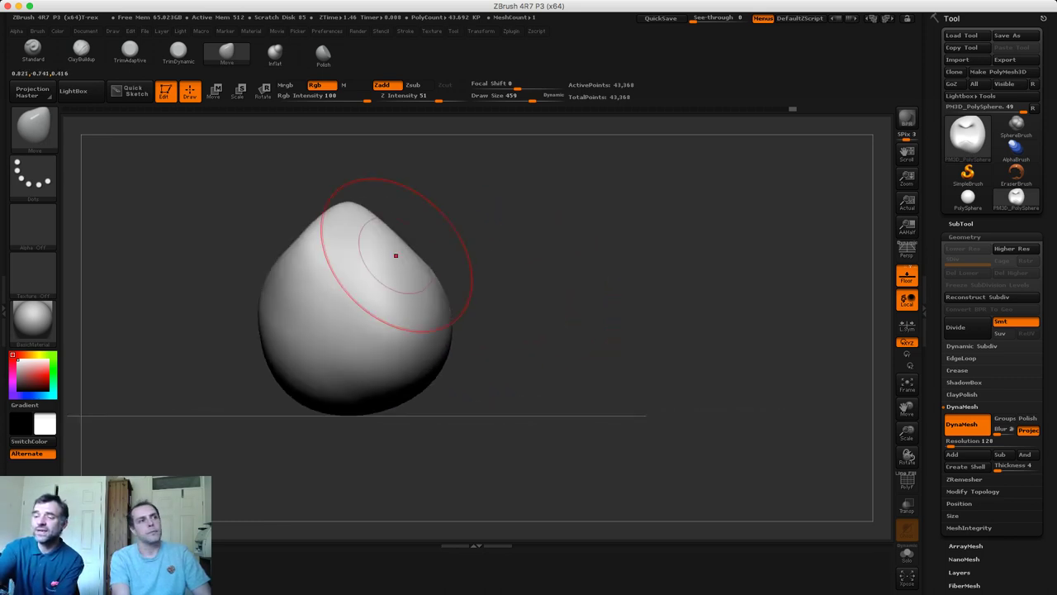
left_click_drag(302, 248, 283, 259)
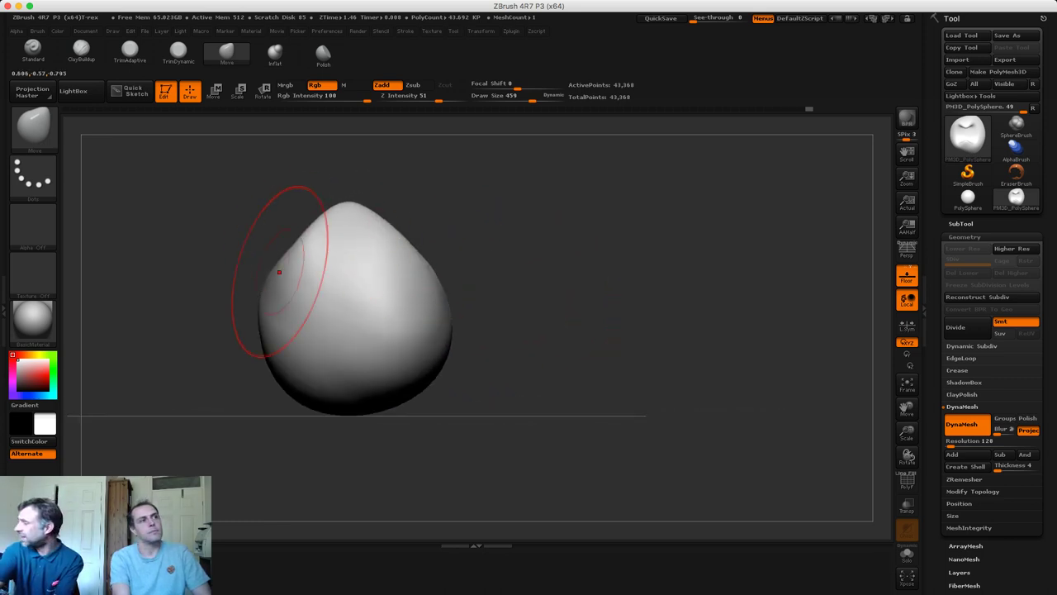
- Deepen the gap between the horns from the front at draw size 385, and widen it outward at size 283
left_click_drag(247, 326, 144, 306)
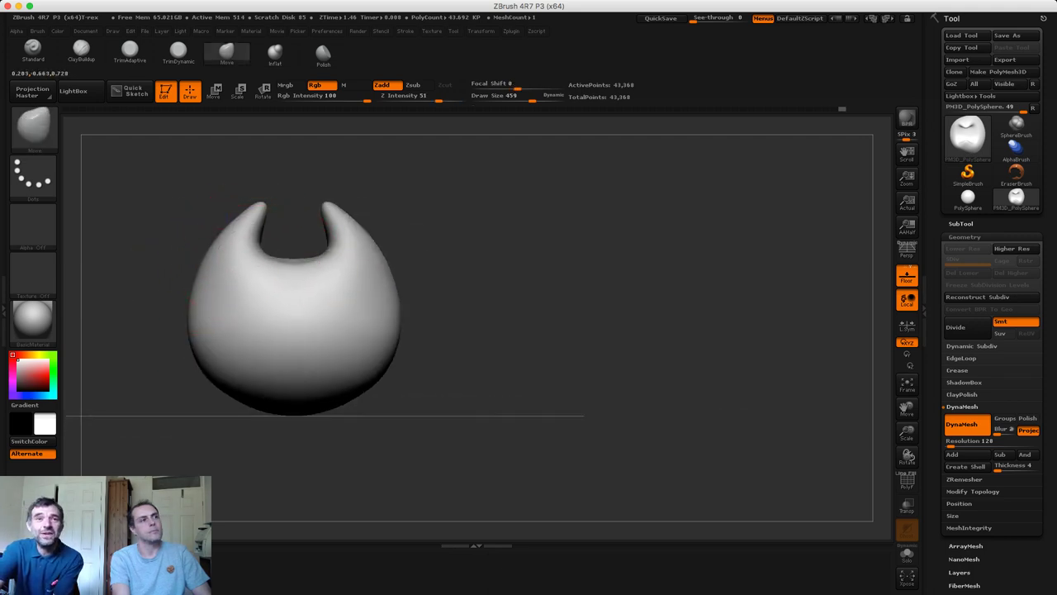
key("s")
left_click_drag(300, 258, 294, 261)
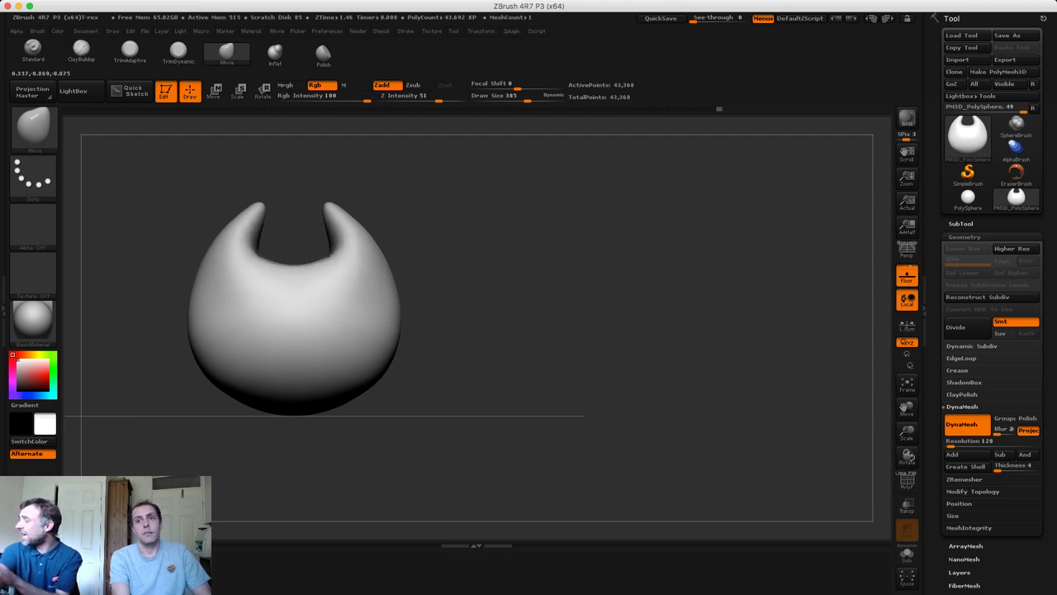
mouse_move(254, 214)
left_mouse_down()
mouse_move(263, 225)
mouse_move(252, 229)
left_mouse_up()
key("s")
key("s")
left_click_drag(260, 229, 251, 236)
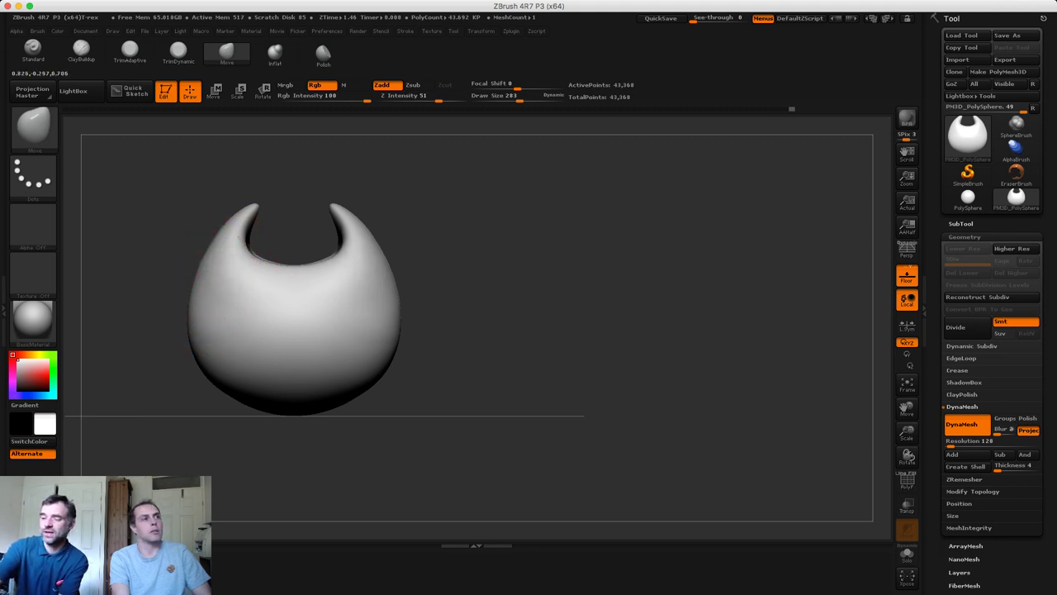
- Set the draw size to 393 and smooth the body's underside into a rounder bottom
key("shift")
mouse_move(153, 295)
left_mouse_down("alt")
mouse_move(229, 278)
mouse_move(248, 307)
mouse_move(288, 302)
left_mouse_up("alt")
key("shift")
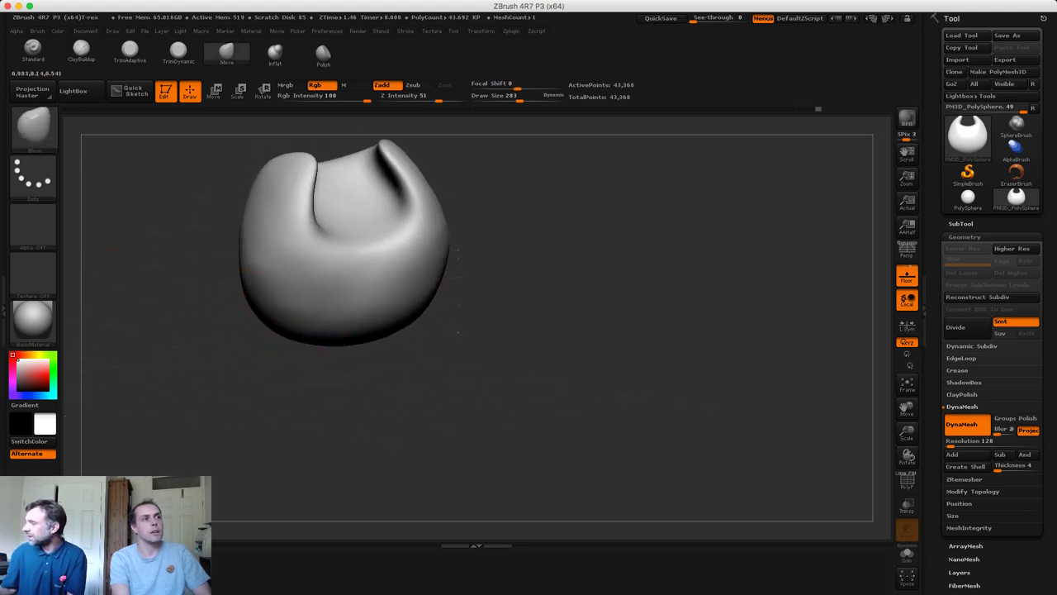
key("shift")
key("s")
left_click_drag(285, 304, 297, 304)
key("shift")
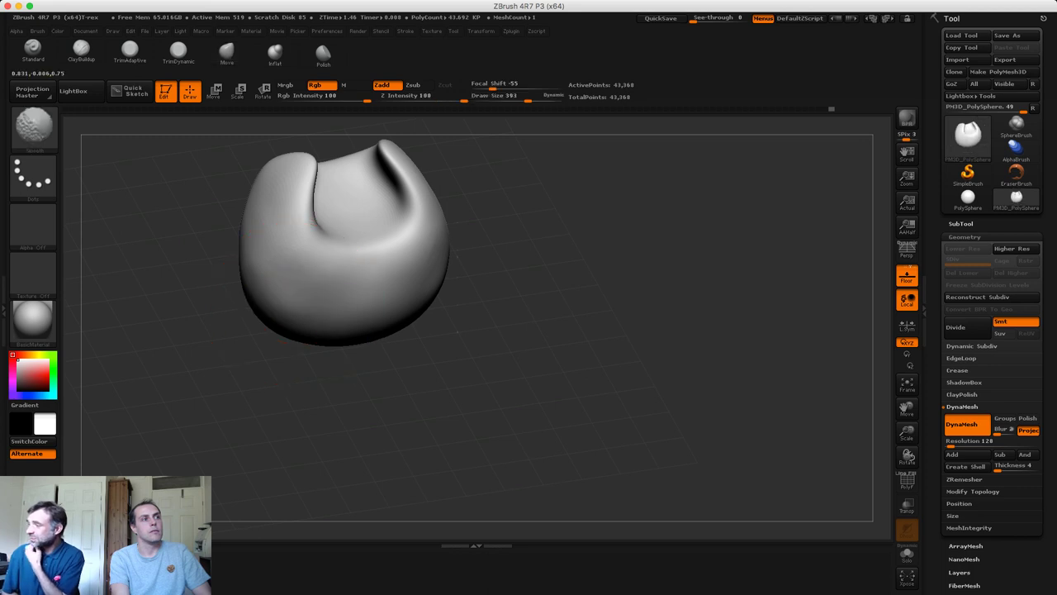
left_click_drag(99, 331, 151, 297)
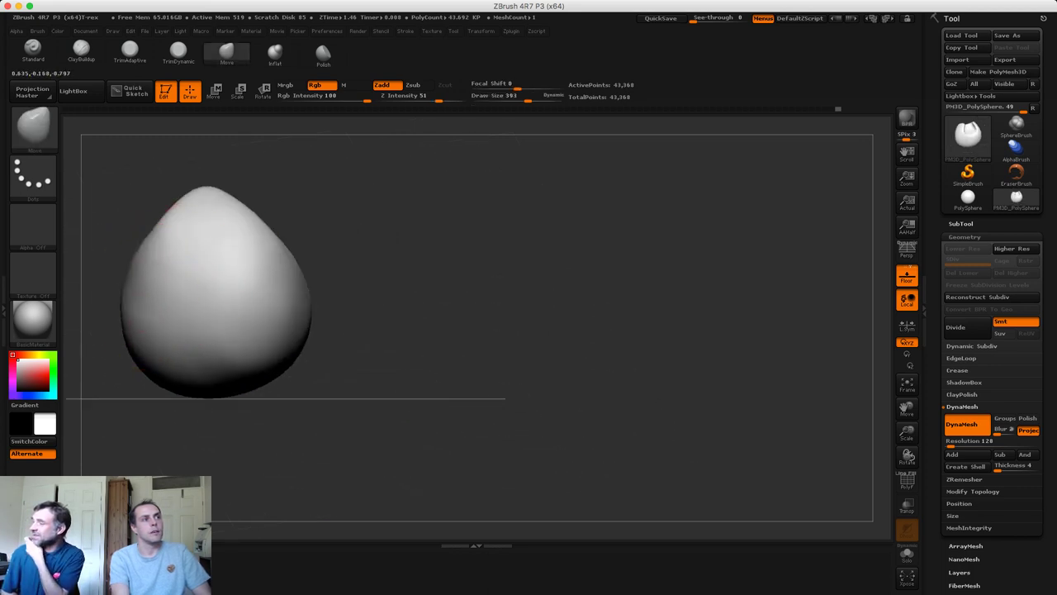
right_click_drag(218, 349, 371, 313, "alt")
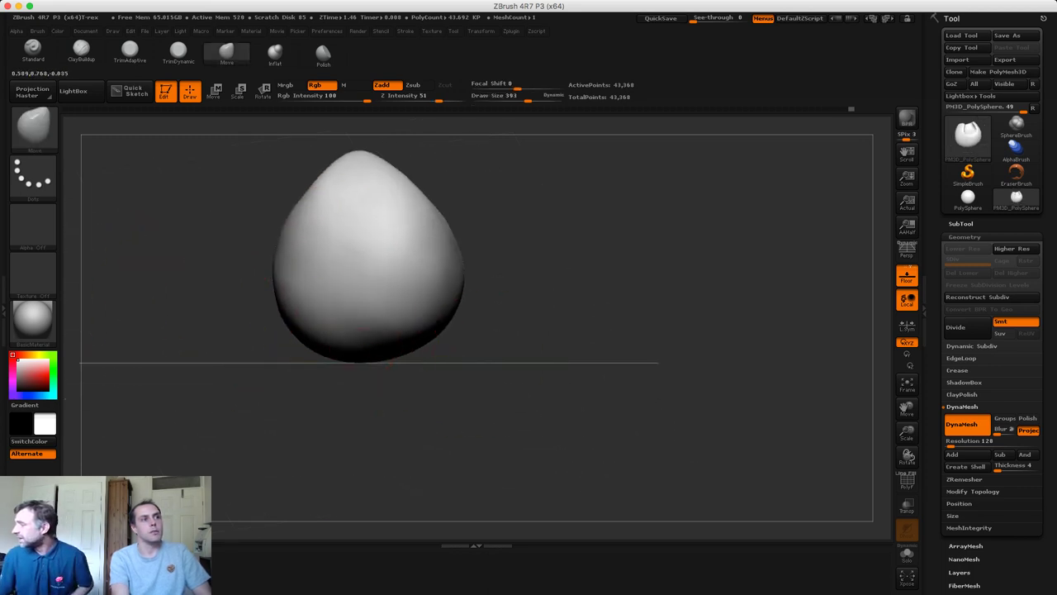
left_click_drag(469, 374, 354, 331)
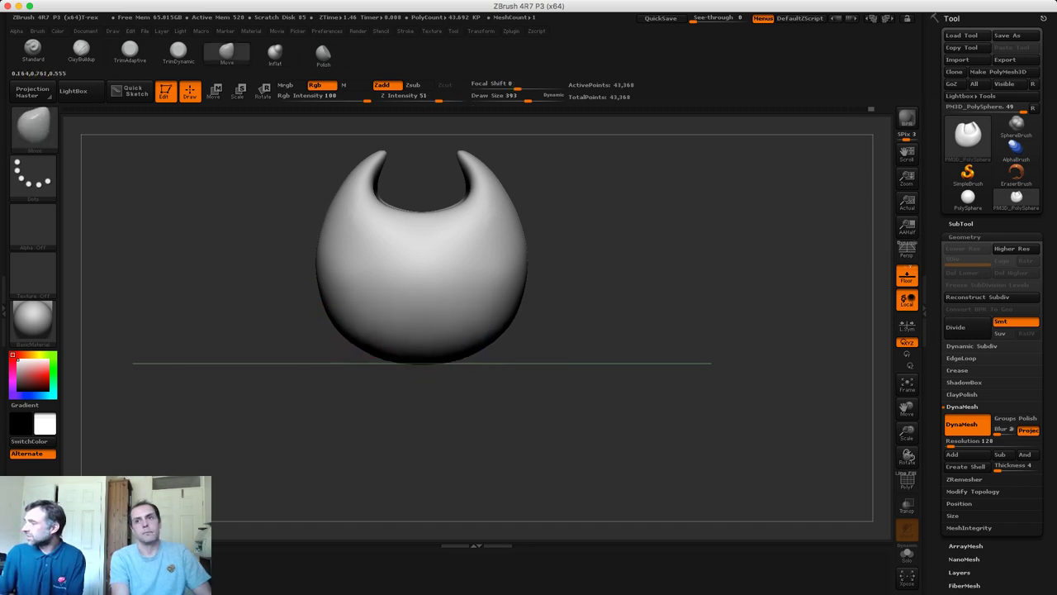
key("shift")
- Set the draw size to 155, switch the masking stroke to Lasso and mask a large symmetrical belly area on the front
key("s")
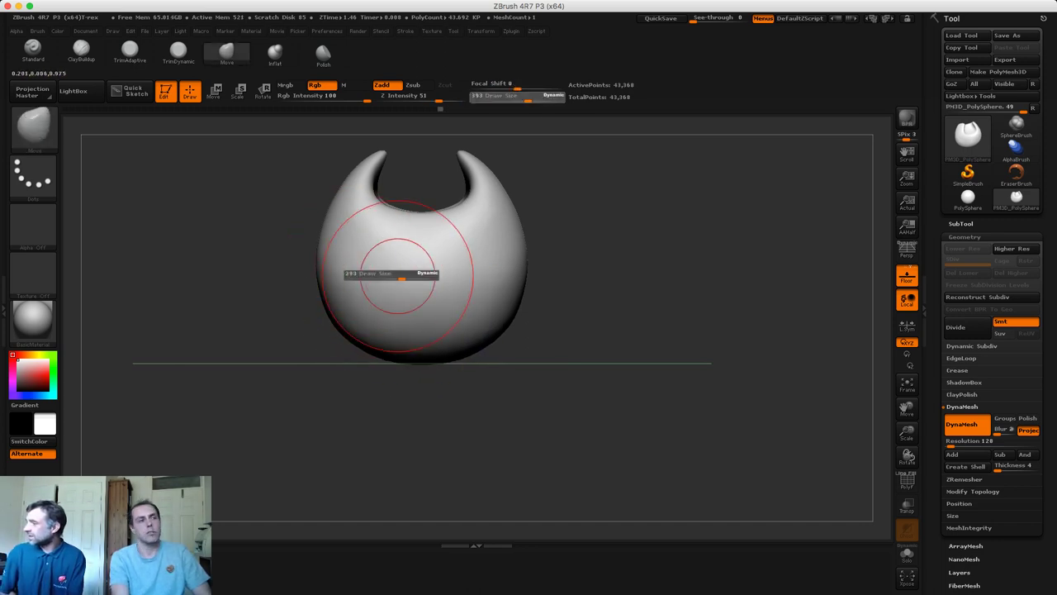
left_click_drag(399, 274, 379, 275)
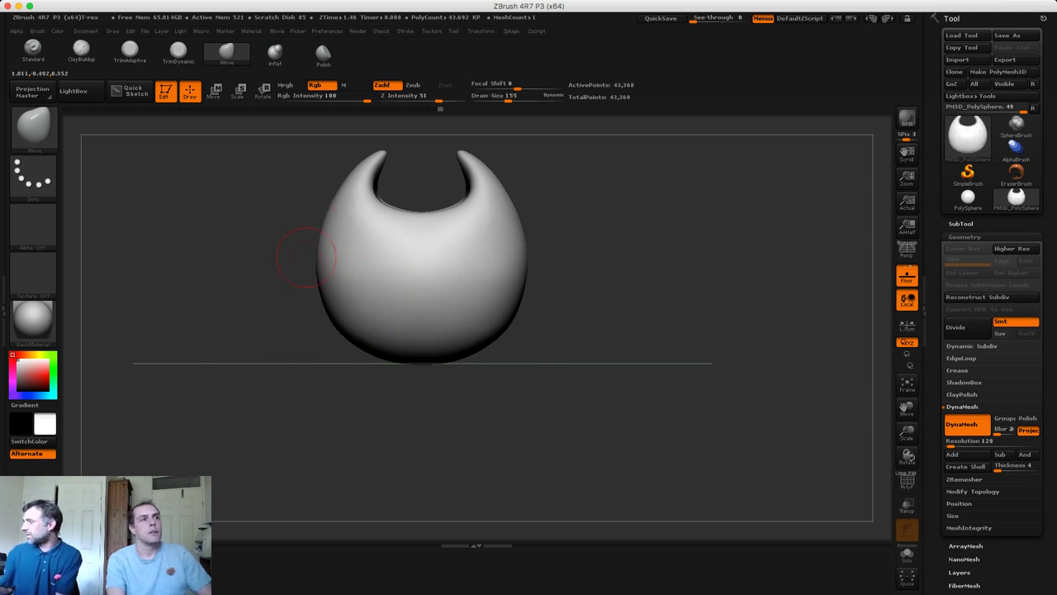
key("ctrl")
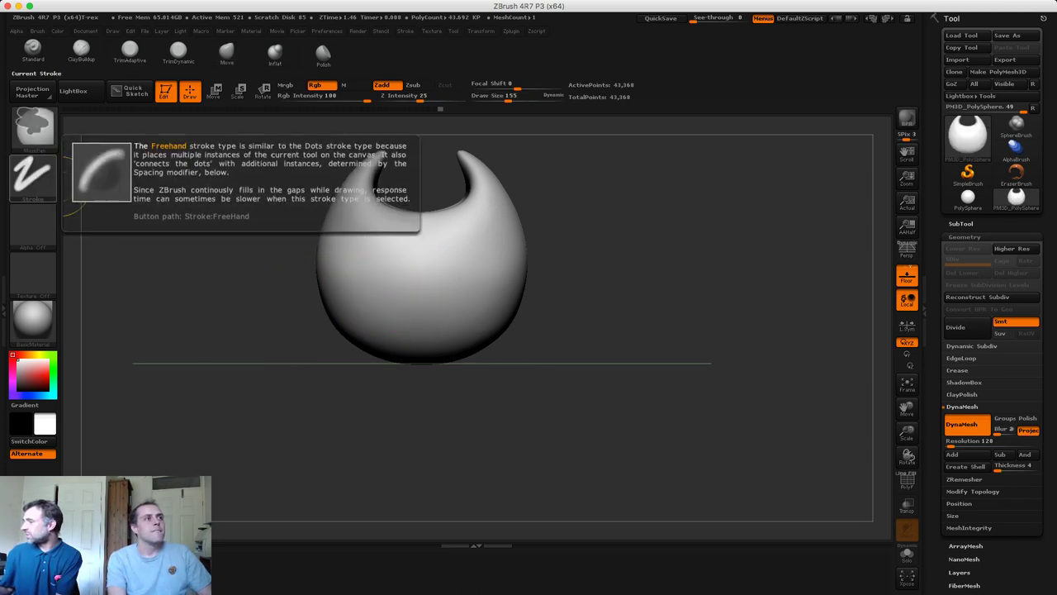
left_click(43, 177, "ctrl")
left_click(144, 210, "ctrl")
left_click(33, 175)
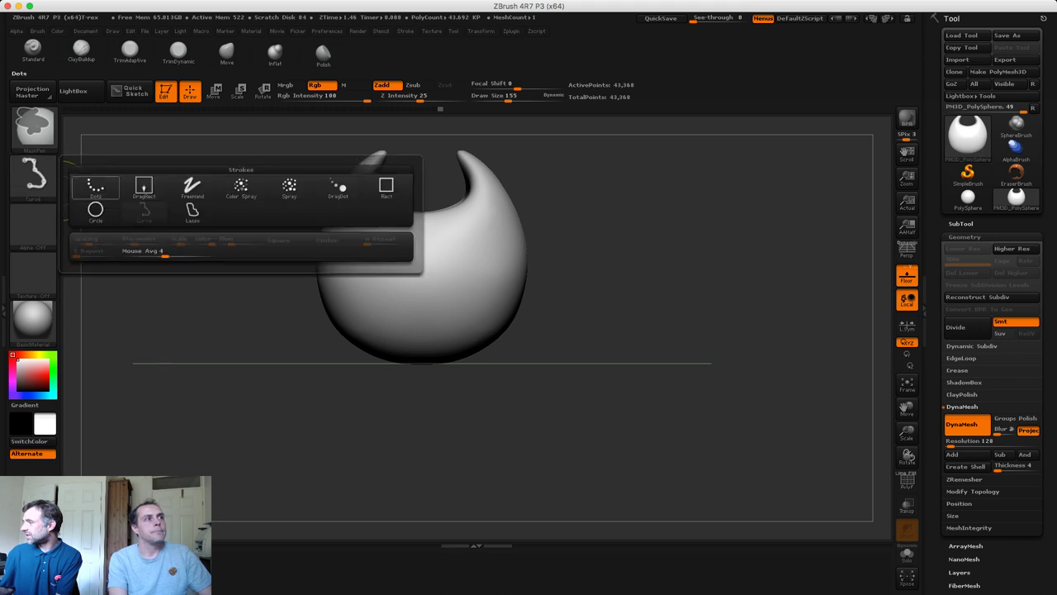
left_click(192, 212)
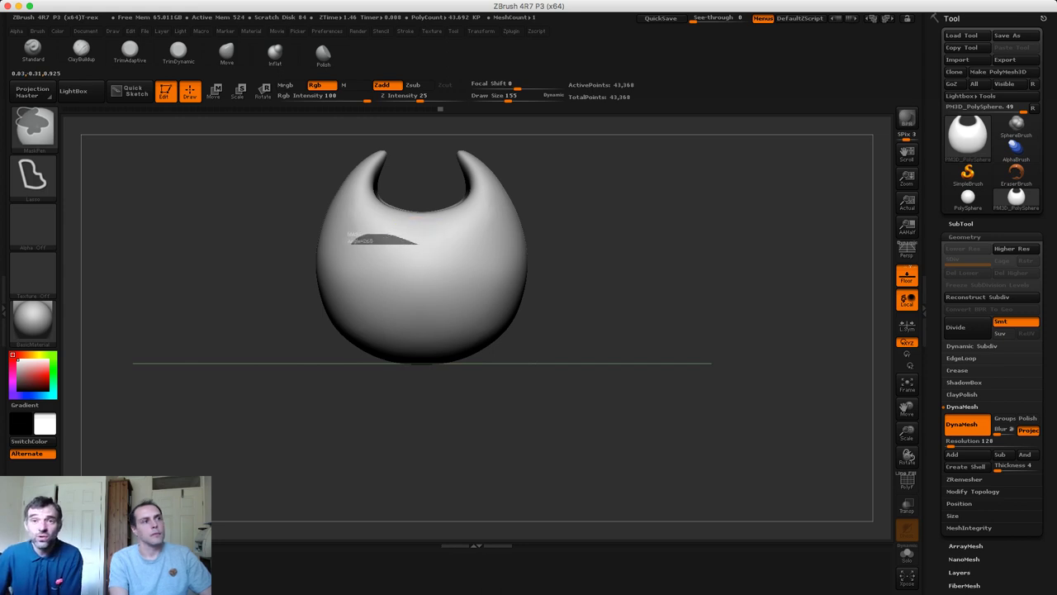
mouse_move(350, 239)
left_mouse_down()
mouse_move(341, 272)
mouse_move(358, 330)
mouse_move(376, 347)
mouse_move(439, 342)
left_mouse_up()
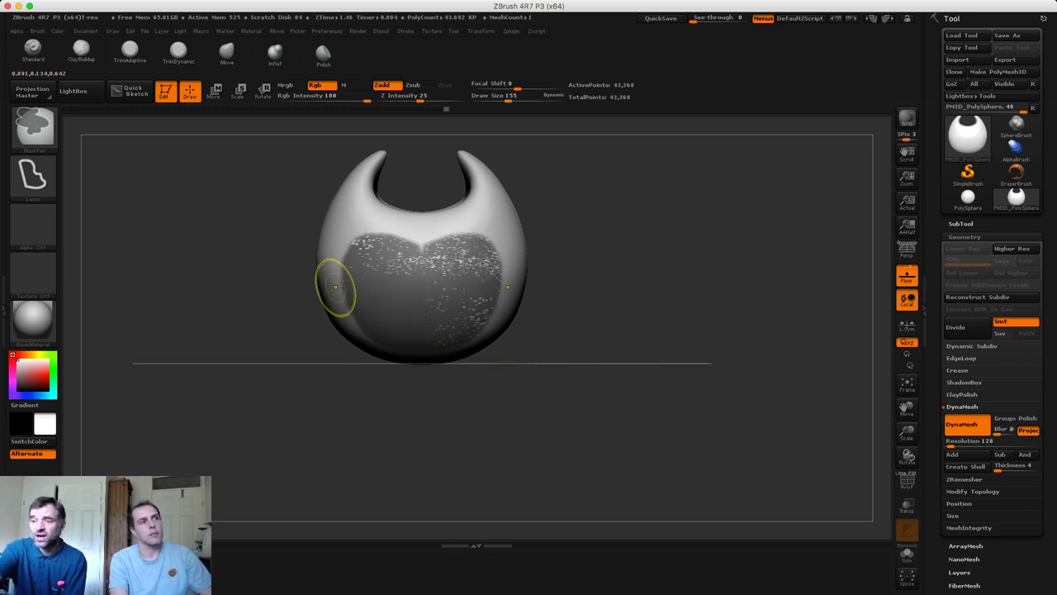
mouse_move(272, 273)
left_mouse_down()
mouse_move(305, 278)
mouse_move(263, 266)
mouse_move(189, 207)
mouse_move(323, 331)
mouse_move(196, 319)
mouse_move(228, 333)
mouse_move(198, 267)
left_mouse_up()
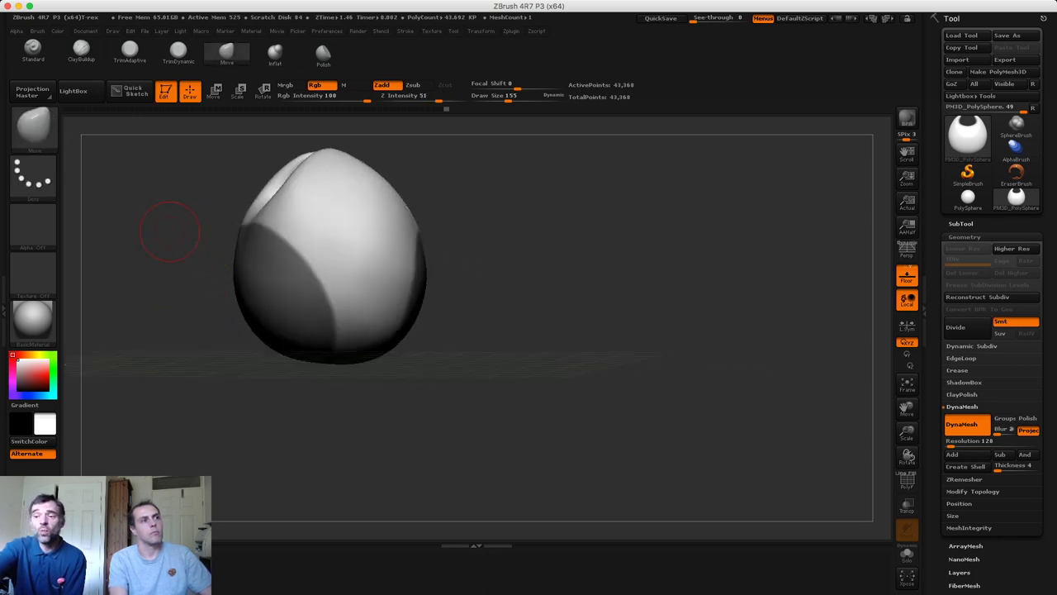
mouse_move(165, 228)
left_mouse_down("shift")
mouse_move(168, 220)
mouse_move(322, 257)
mouse_move(352, 368)
mouse_move(233, 361)
mouse_move(177, 330)
left_mouse_up("shift")
- Switch the masking stroke to FreeHand, reduce the draw size to 97 and extend the belly mask towards a clean heart outline
left_click(33, 176)
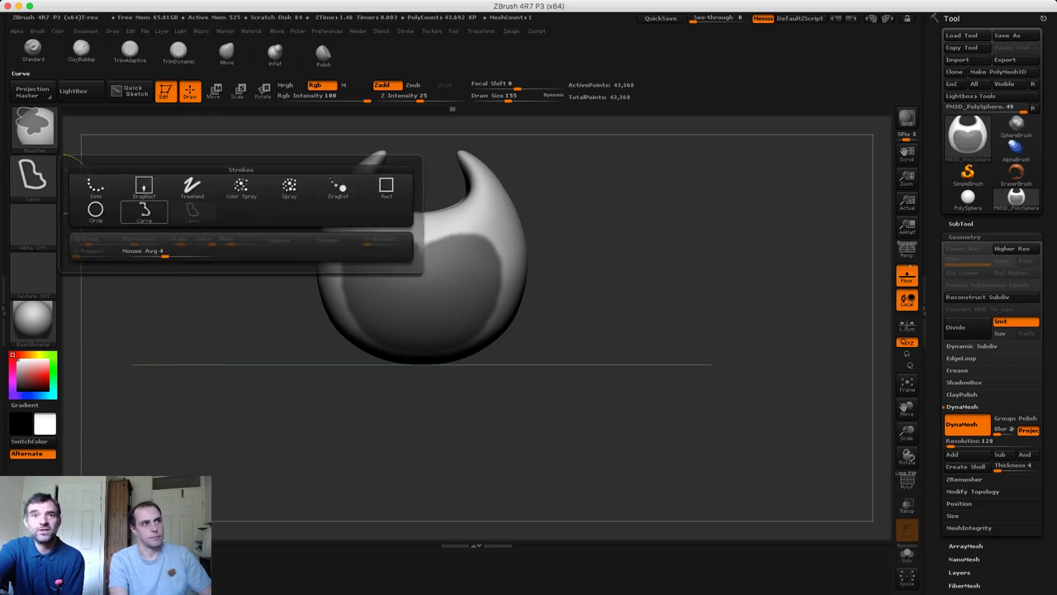
left_click(192, 187)
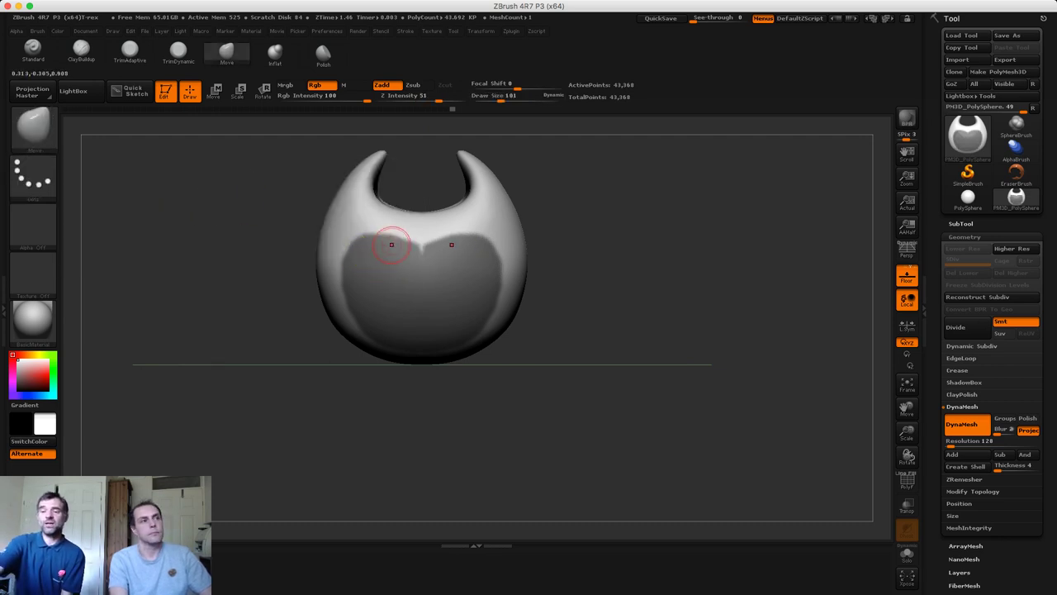
key("s")
left_click(391, 245)
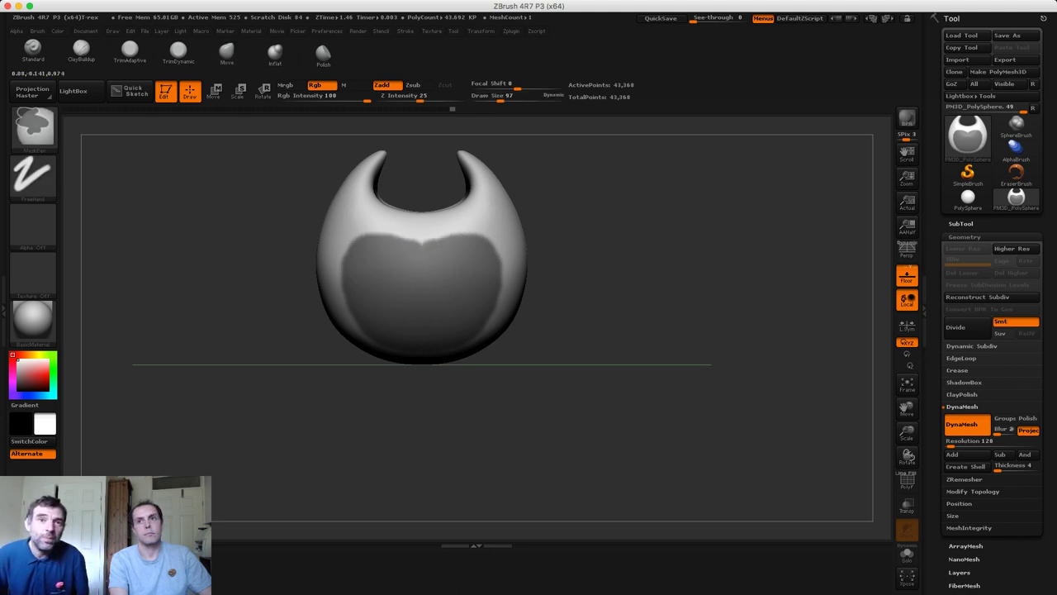
left_click_drag(411, 267, 368, 271, "ctrl")
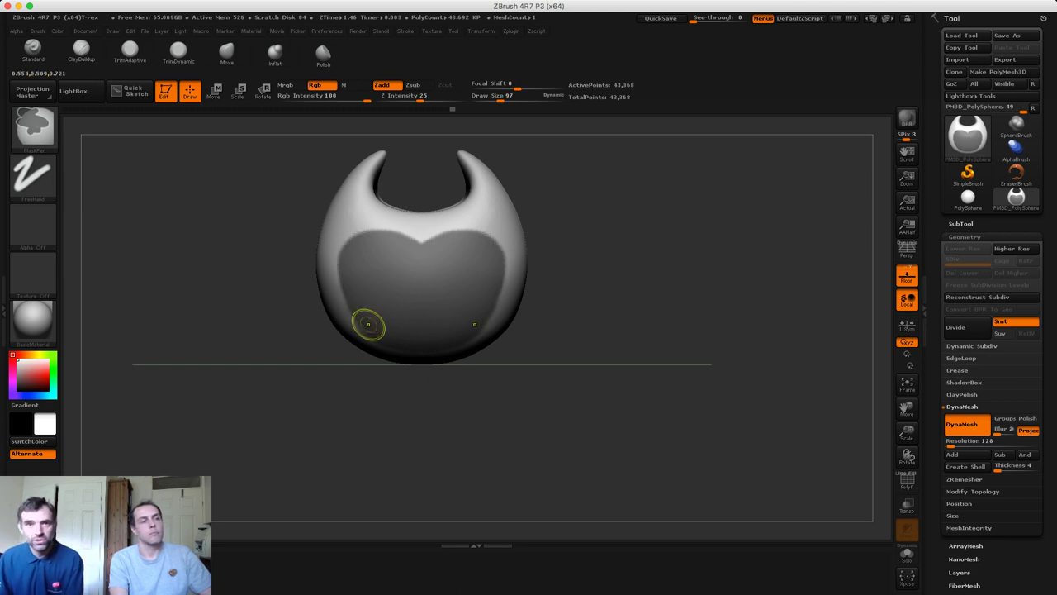
- Erase excess mask along the belly patch's upper and side edges, and check its outline from the side and below
mouse_move(372, 231)
left_mouse_down("ctrl+alt")
mouse_move(339, 254)
mouse_move(360, 242)
mouse_move(371, 250)
mouse_move(360, 259)
left_mouse_up("ctrl+alt")
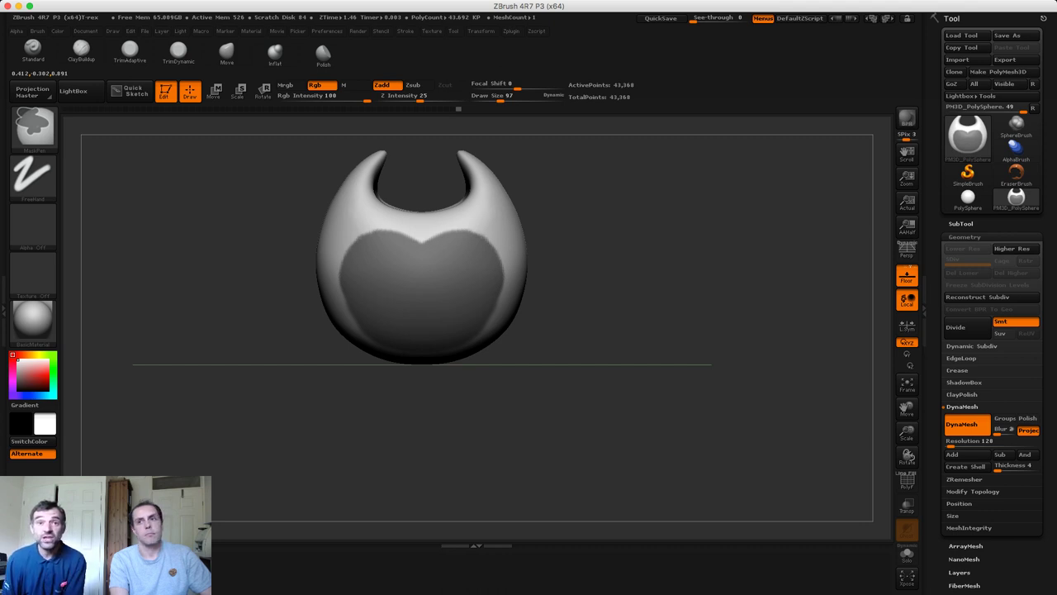
left_click_drag(283, 311, 364, 316)
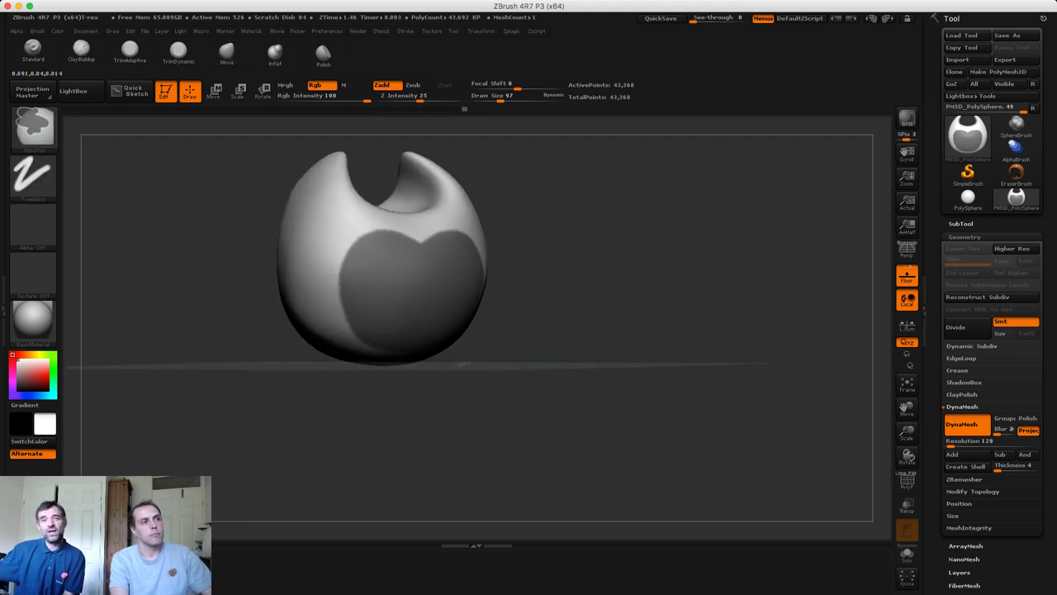
mouse_move(273, 372)
left_mouse_down()
mouse_move(256, 301)
mouse_move(318, 363)
mouse_move(289, 298)
left_mouse_up()
key("ctrl")
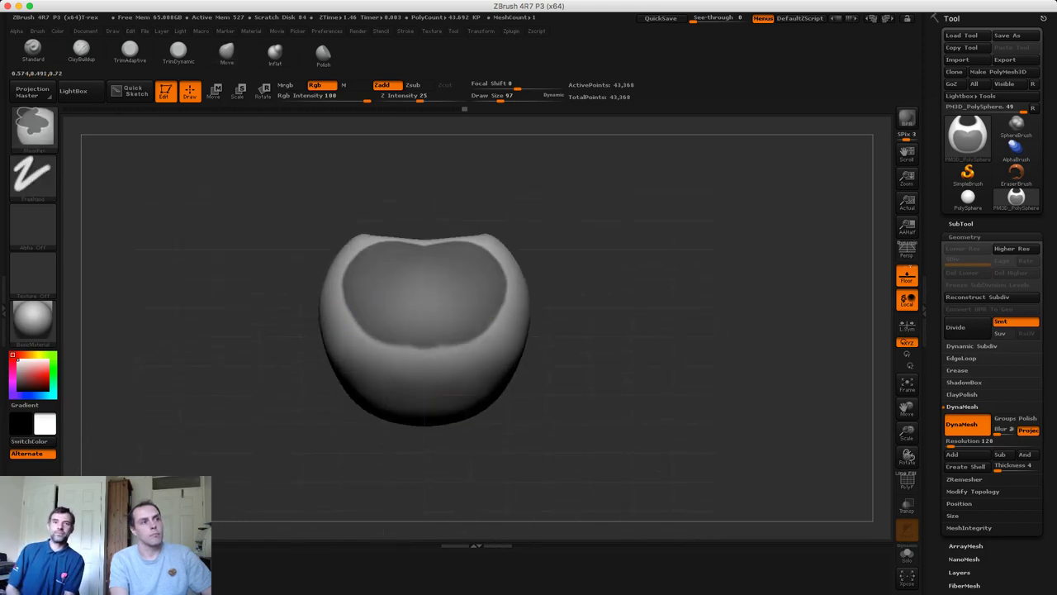
left_click_drag(275, 278, 338, 322, "shift")
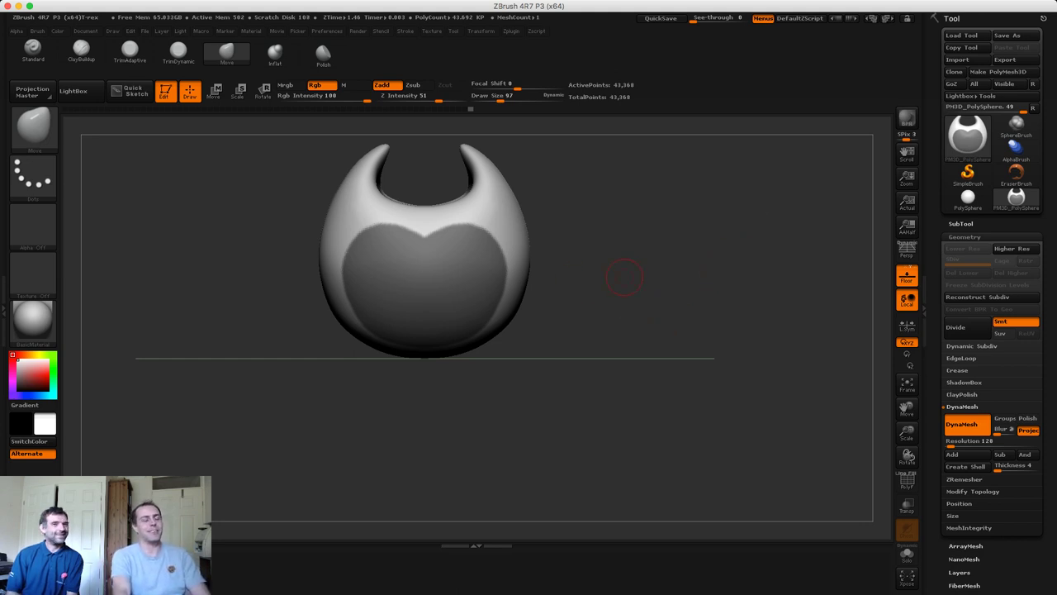
- Invert the mask so only the belly patch is editable, and frame the body closer in side view
left_click(238, 251, "ctrl")
left_click_drag(239, 266, 132, 266)
left_click_drag(208, 256, 221, 262, "alt")
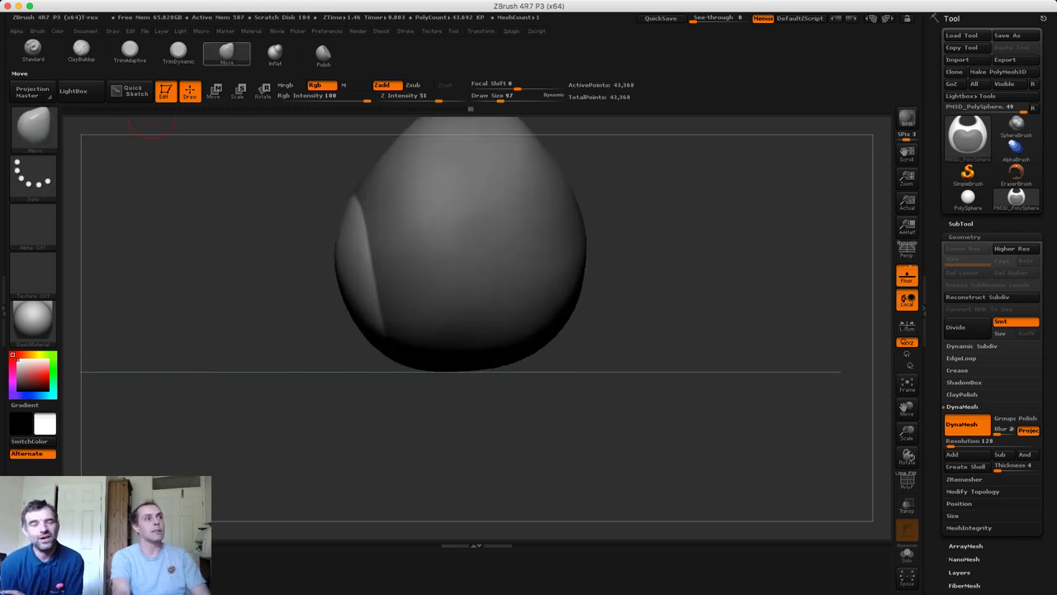
- Draw a Transpose Move line through the belly patch in side view and pull the patch slightly outward
key("w")
left_click_drag(342, 266, 469, 266)
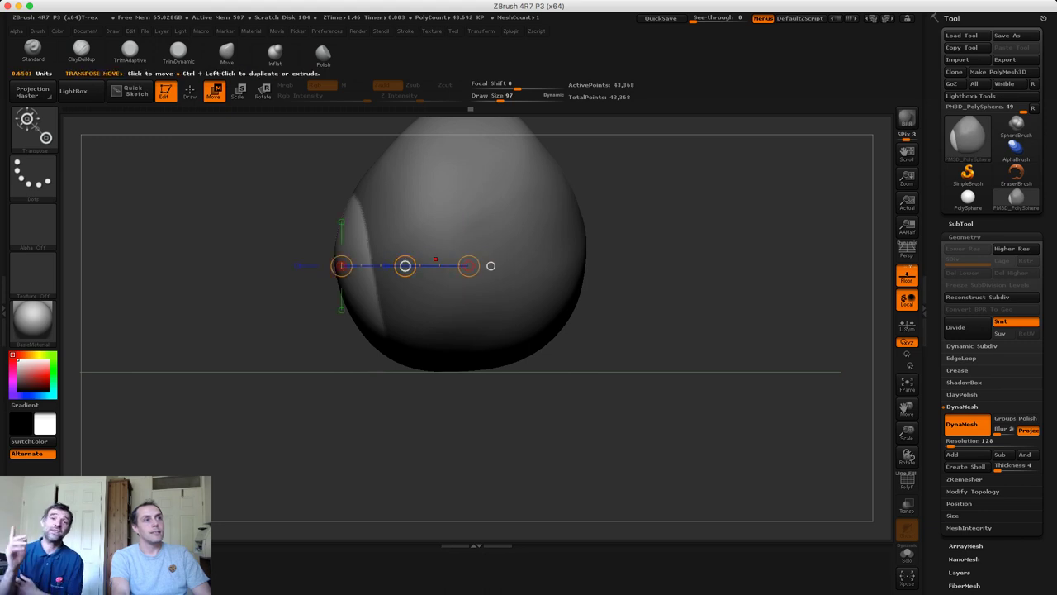
mouse_move(406, 266)
left_mouse_down()
mouse_move(415, 266)
mouse_move(400, 266)
left_mouse_up()
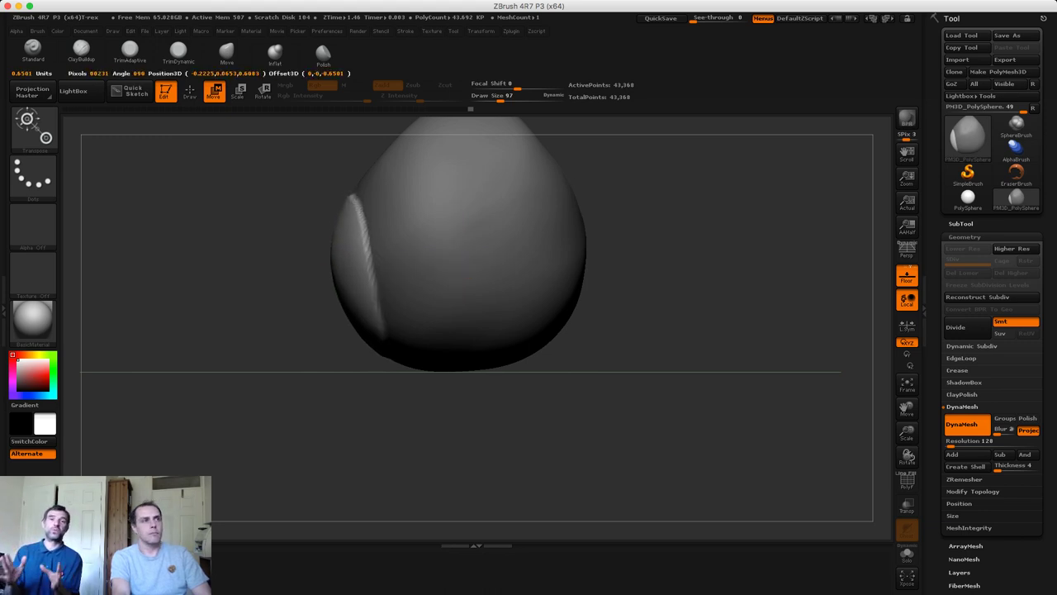
left_click_drag(190, 213, 288, 212)
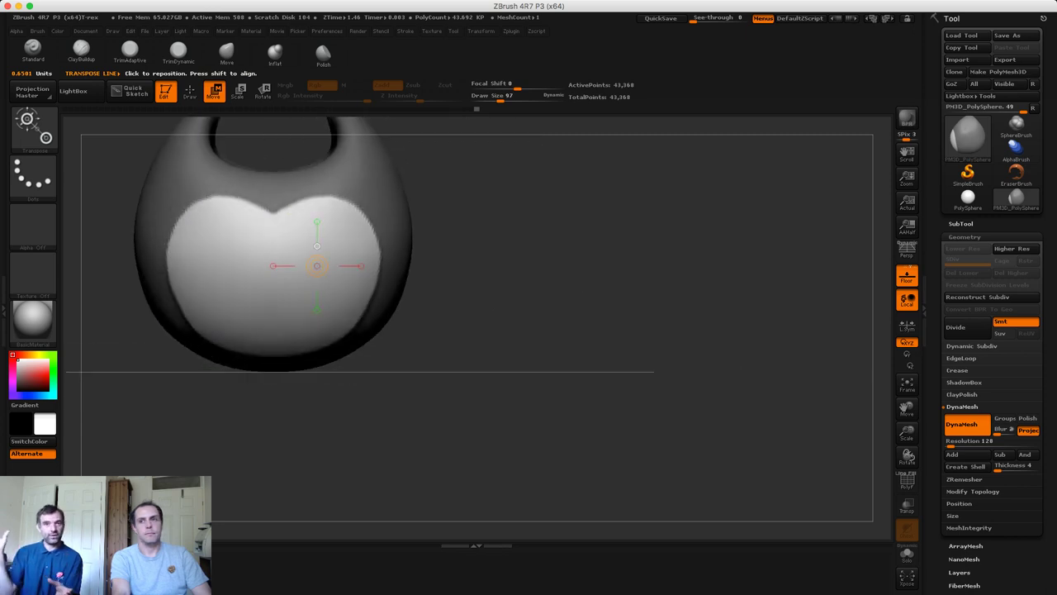
left_click_drag(529, 213, 431, 213)
- Push the belly patch slightly inward into the body with Transpose Move and check its recessed outline from the front
left_click_drag(406, 266, 418, 266)
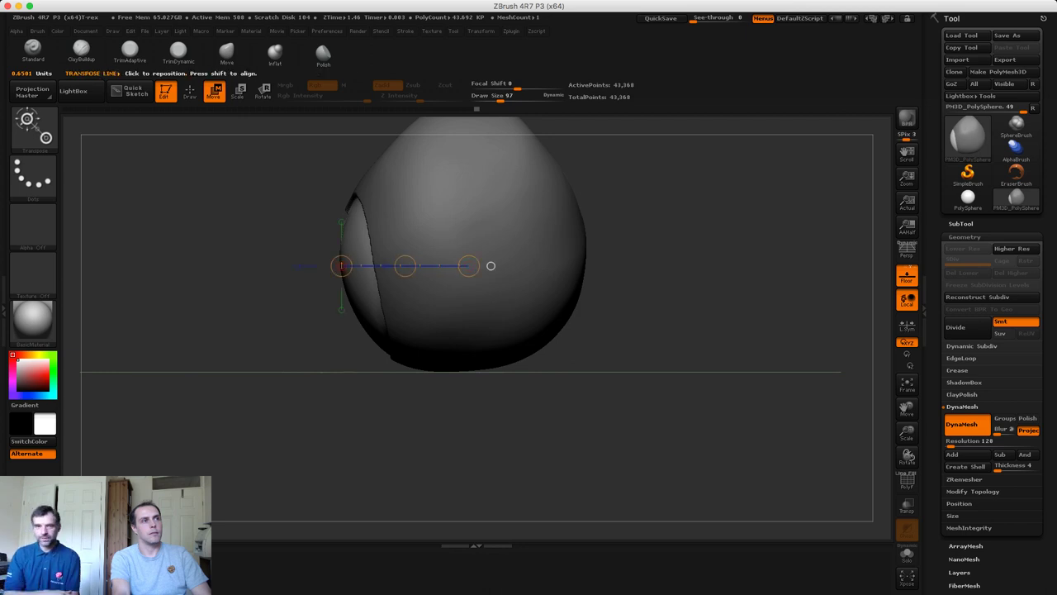
left_click_drag(628, 265, 743, 266)
left_click_drag(660, 314, 661, 264, "alt")
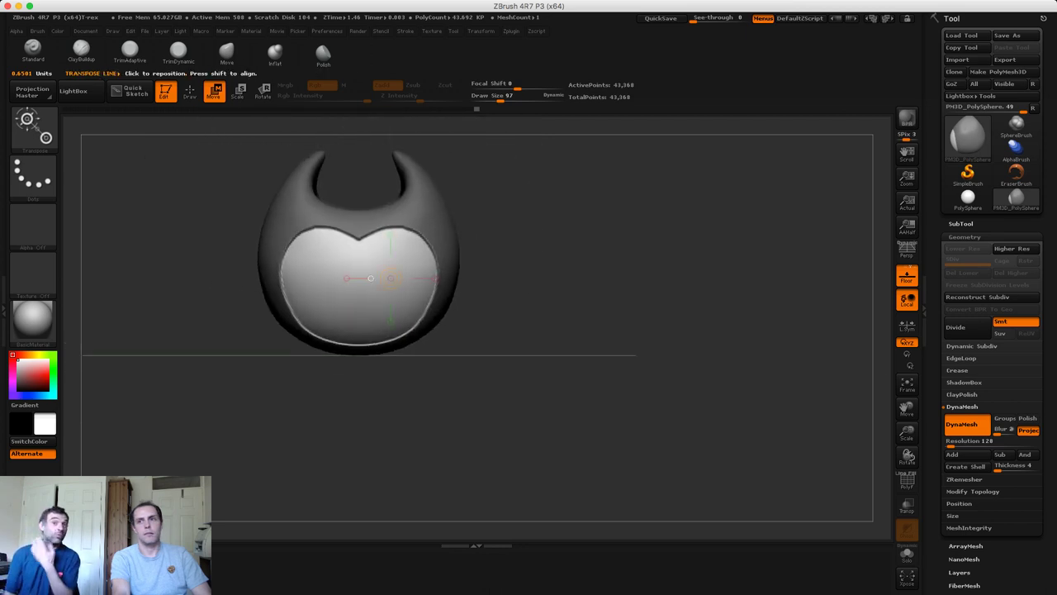
- Clear the mask, return to Draw mode and remesh the body with DynaMesh
left_click_drag(539, 267, 558, 291, "ctrl")
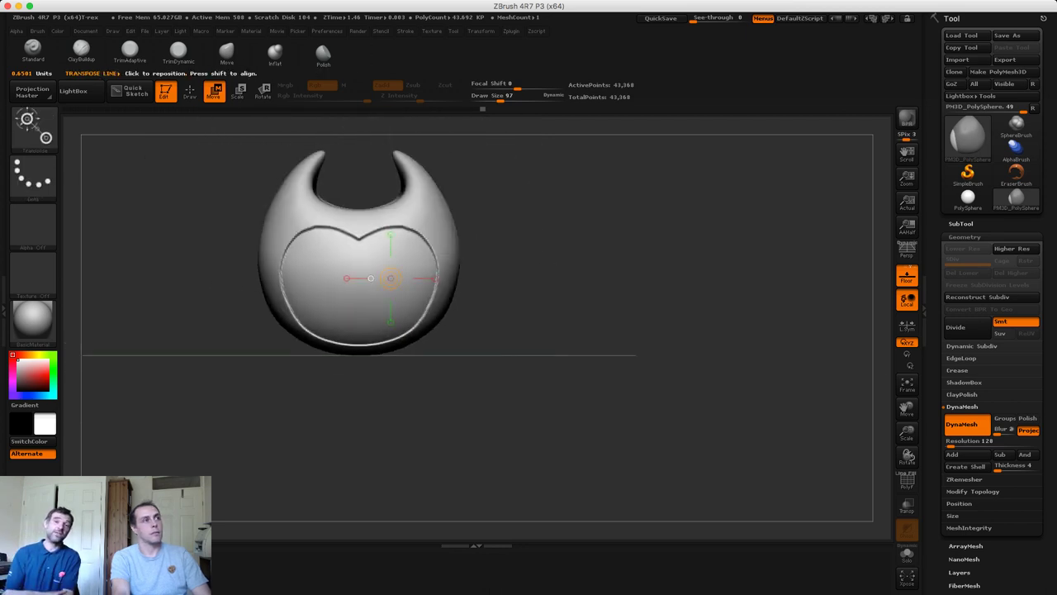
key("q")
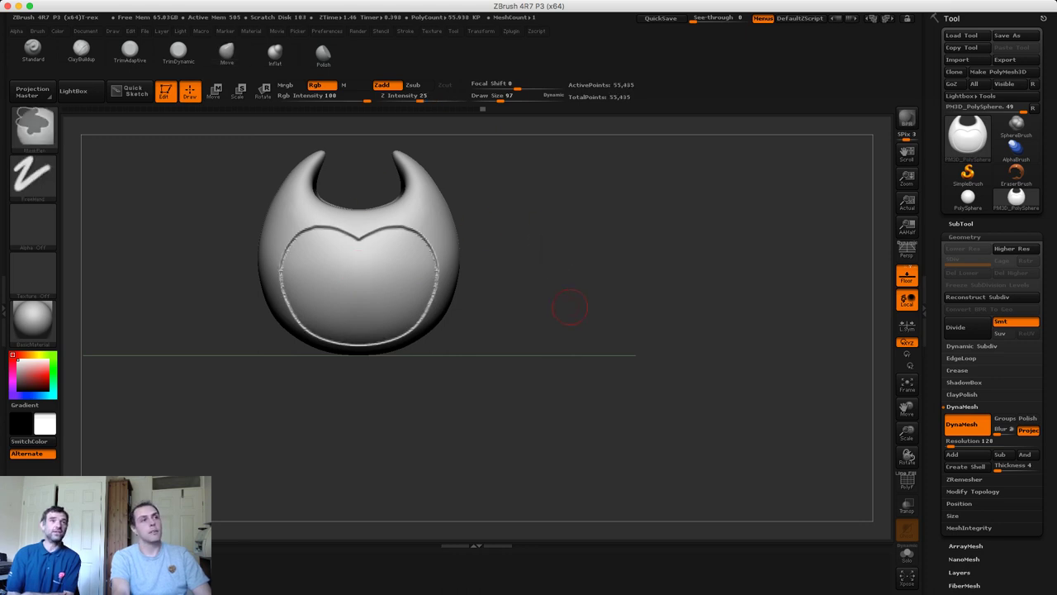
left_click_drag(512, 271, 562, 315)
- Smooth the side and lower edges of the recessed belly outline on the front of the body
mouse_move(420, 242)
left_mouse_down("shift")
mouse_move(426, 279)
mouse_move(407, 323)
mouse_move(245, 325)
mouse_move(240, 239)
mouse_move(310, 220)
mouse_move(258, 245)
left_mouse_up("shift")
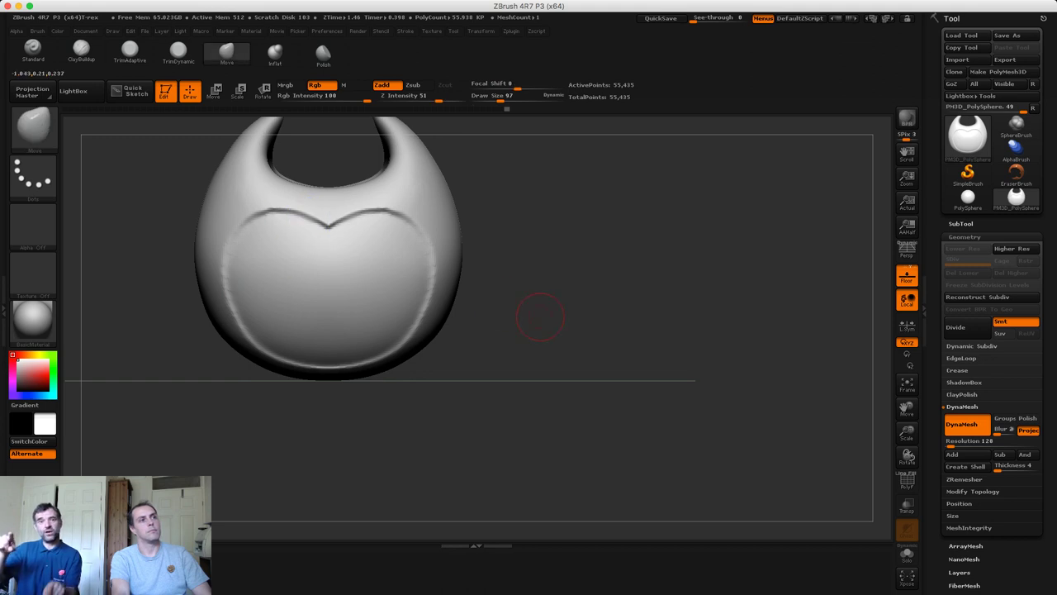
mouse_move(540, 316)
left_mouse_down("alt")
mouse_move(529, 269)
mouse_move(562, 315)
left_mouse_up("alt")
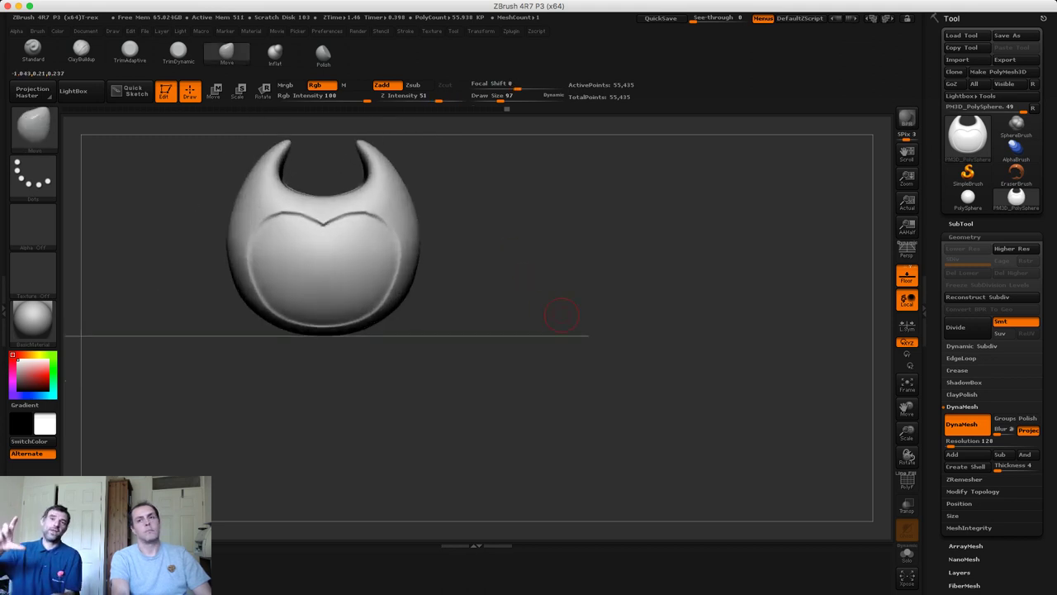
mouse_move(189, 311)
left_mouse_down("alt")
mouse_move(189, 280)
mouse_move(220, 310)
mouse_move(205, 315)
mouse_move(207, 291)
left_mouse_up("alt")
key("s")
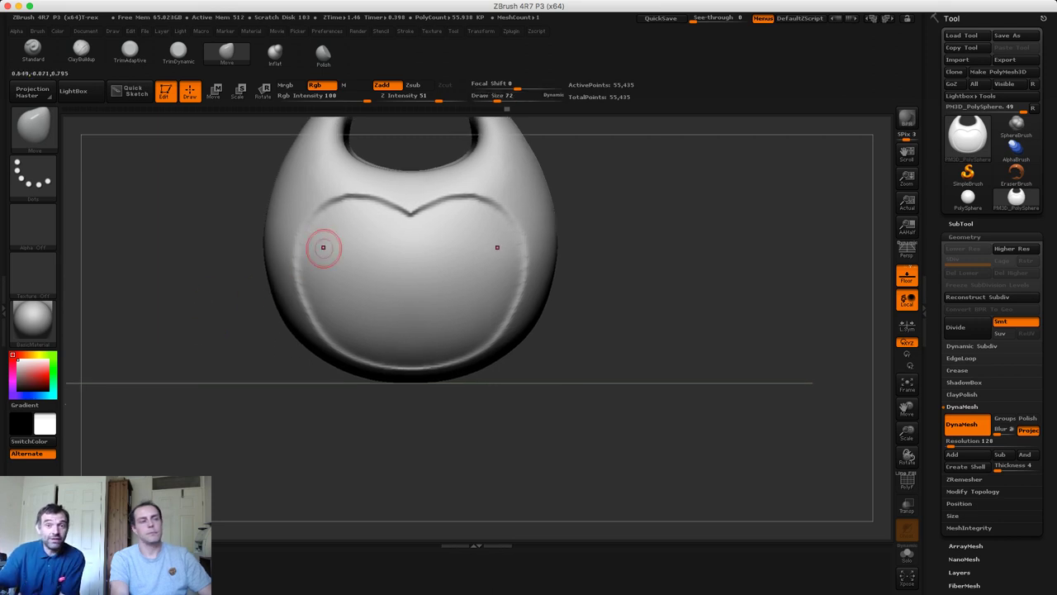
key("ctrl")
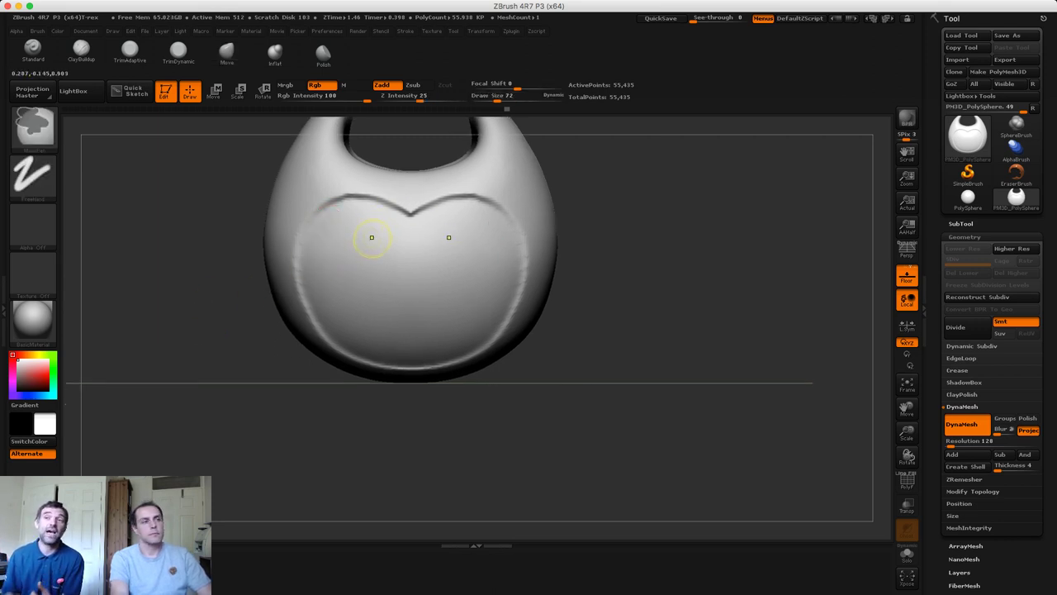
left_click_drag(365, 239, 367, 235)
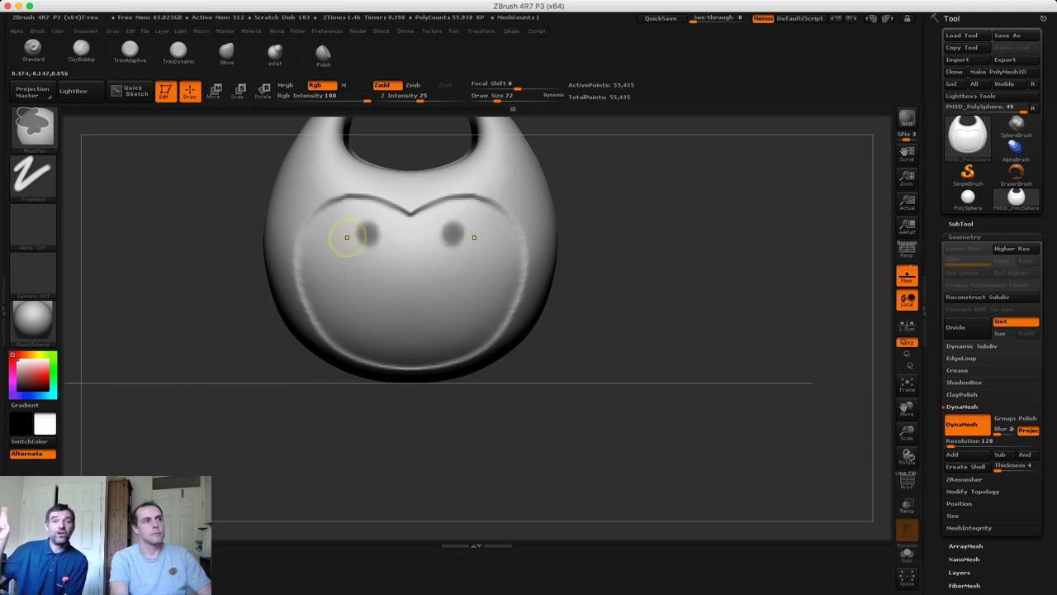
key("ctrl+z")
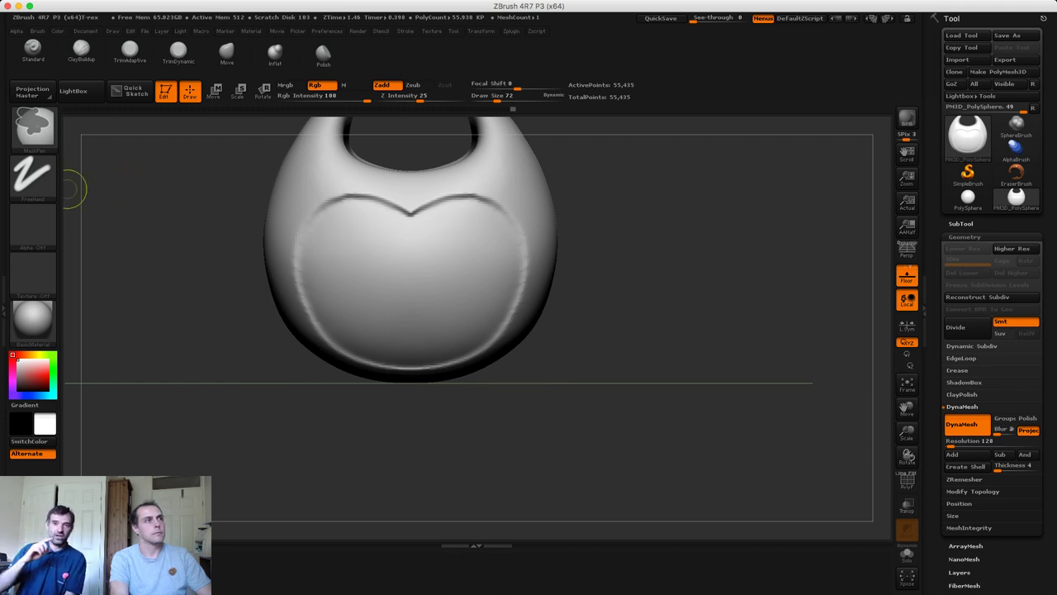
- Switch the masking stroke to Lasso and mask a mirrored pair of curved, notched shapes on the upper belly
left_click(33, 173)
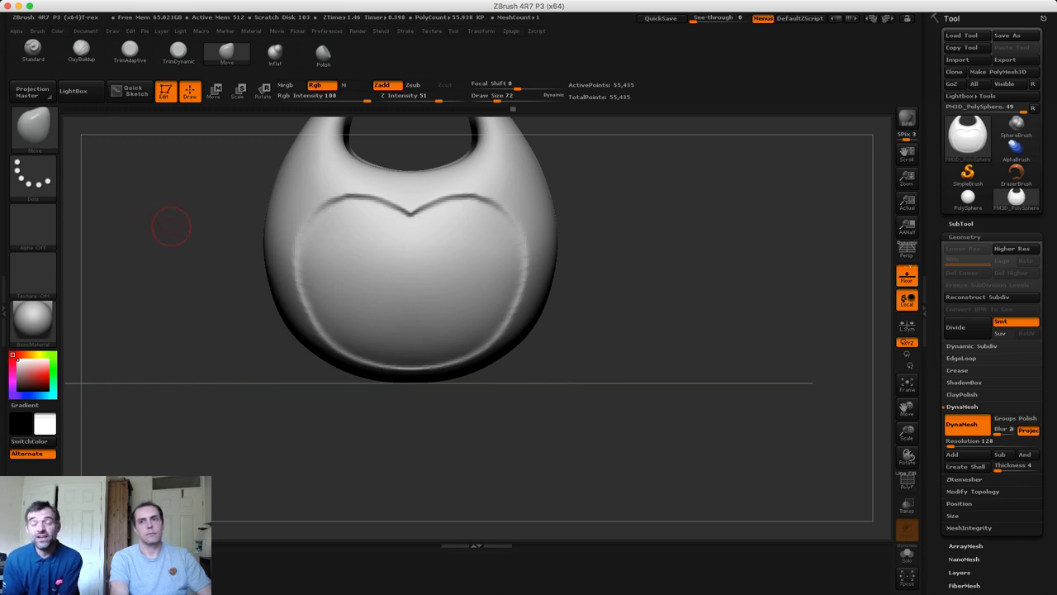
left_click(33, 175, "ctrl")
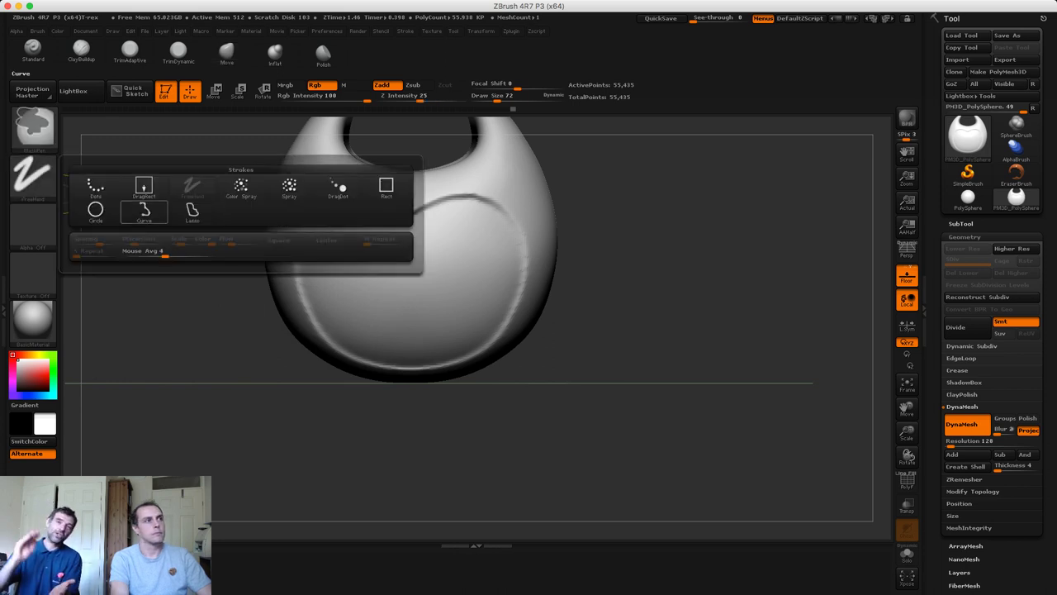
left_click(191, 212)
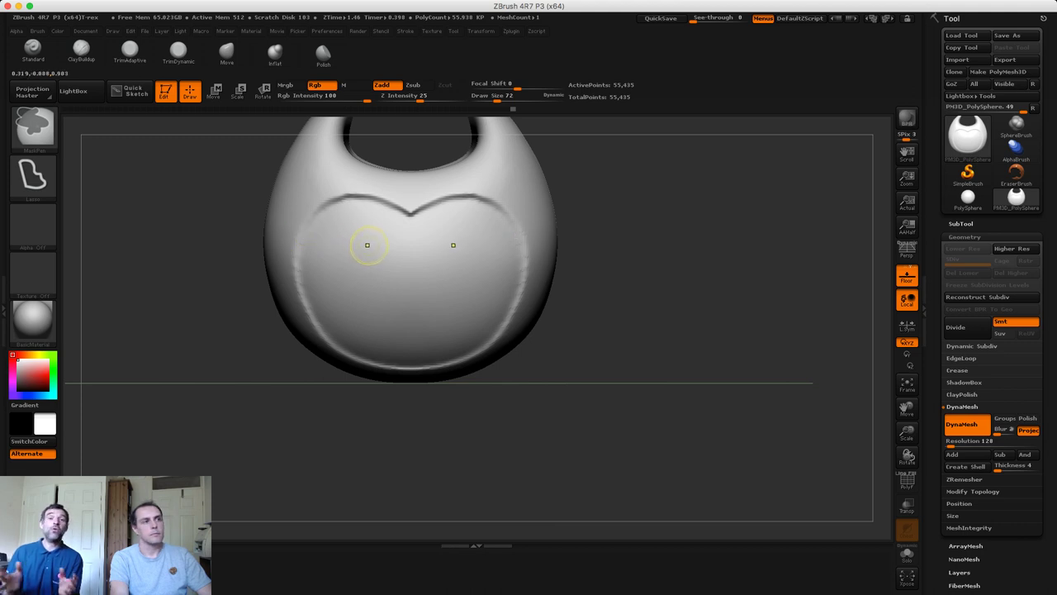
mouse_move(364, 237)
left_mouse_down("ctrl")
mouse_move(354, 228)
mouse_move(327, 246)
mouse_move(333, 285)
mouse_move(364, 274)
mouse_move(363, 285)
mouse_move(360, 269)
left_mouse_up("ctrl")
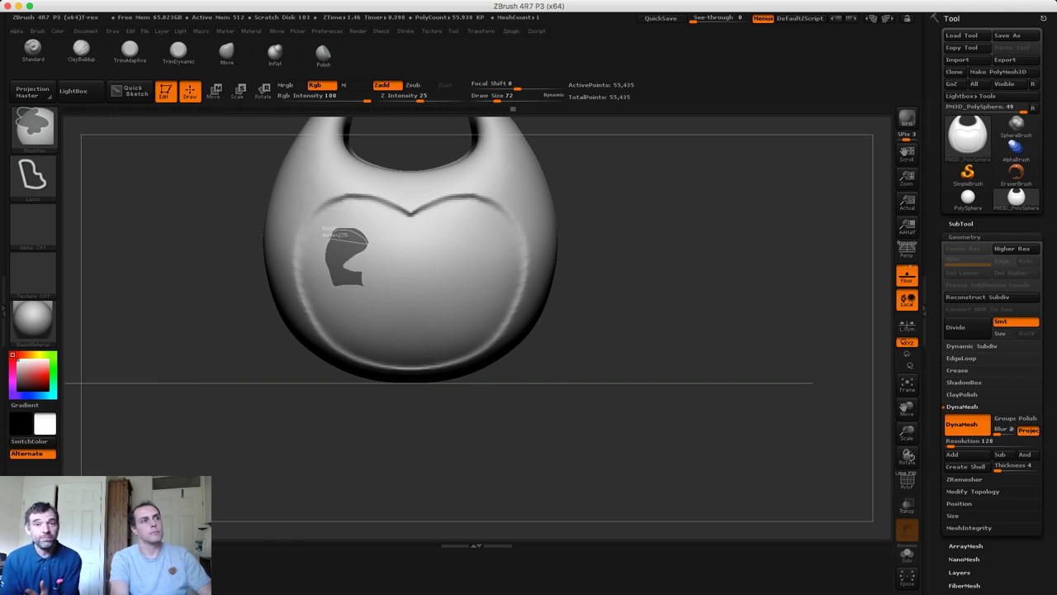
mouse_move(360, 270)
left_mouse_down("ctrl")
mouse_move(331, 228)
mouse_move(322, 257)
mouse_move(332, 284)
mouse_move(324, 232)
mouse_move(345, 226)
mouse_move(339, 268)
left_mouse_up("ctrl")
key("ctrl+z")
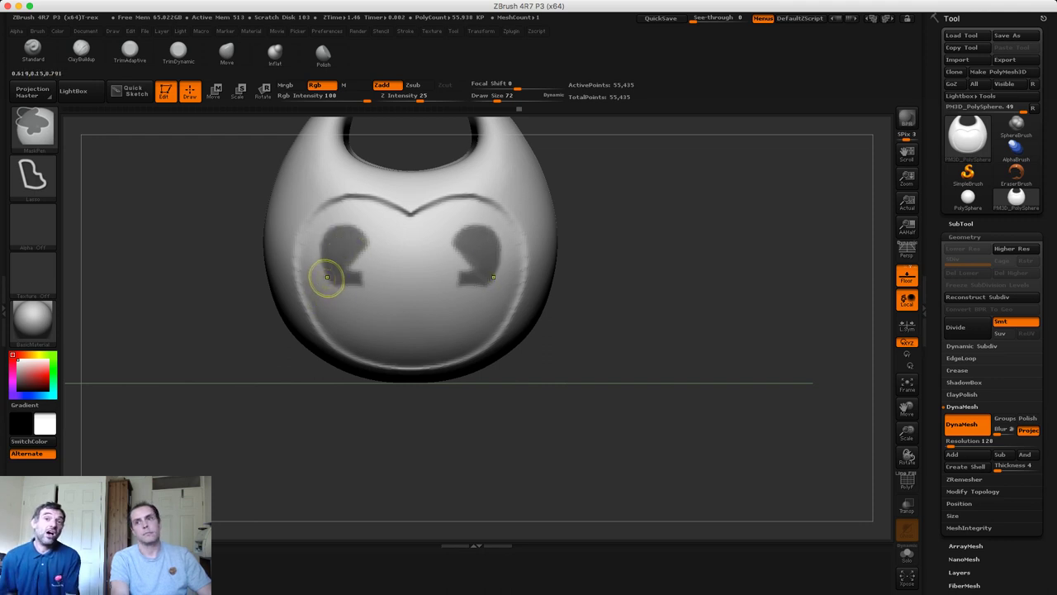
mouse_move(624, 350)
left_mouse_down()
mouse_move(582, 372)
mouse_move(624, 350)
left_mouse_up()
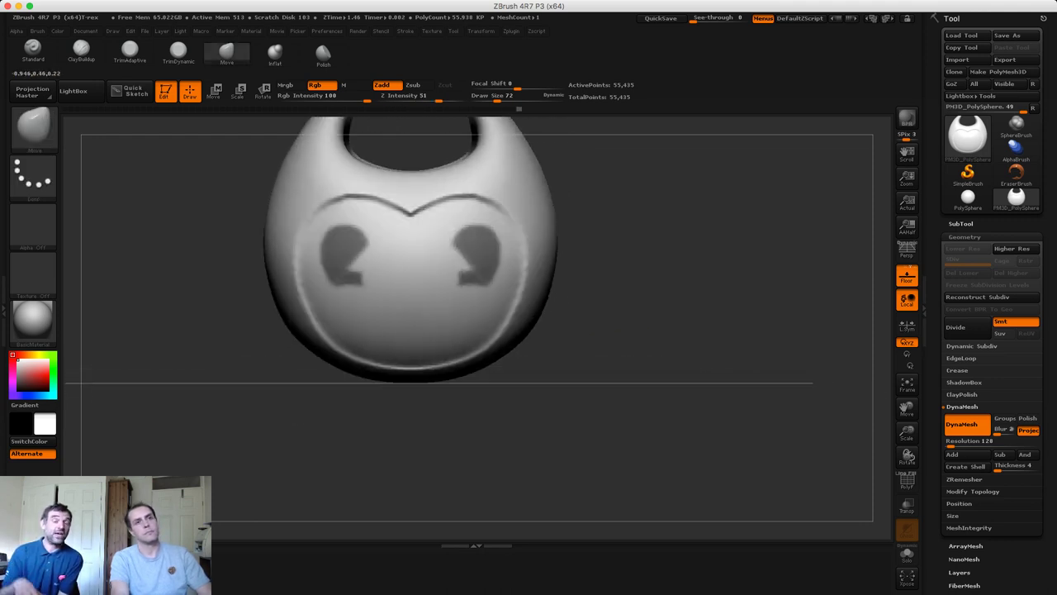
- Review the masking stroke choices and set the draw size to 30 for refining the mirrored belly masks
left_click(32, 173, "ctrl")
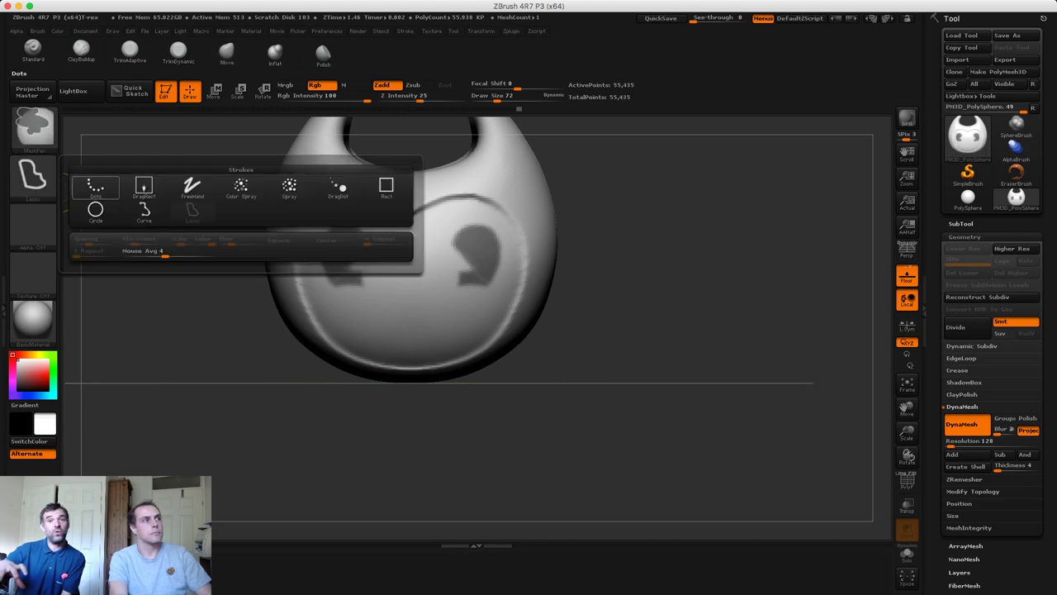
key("s")
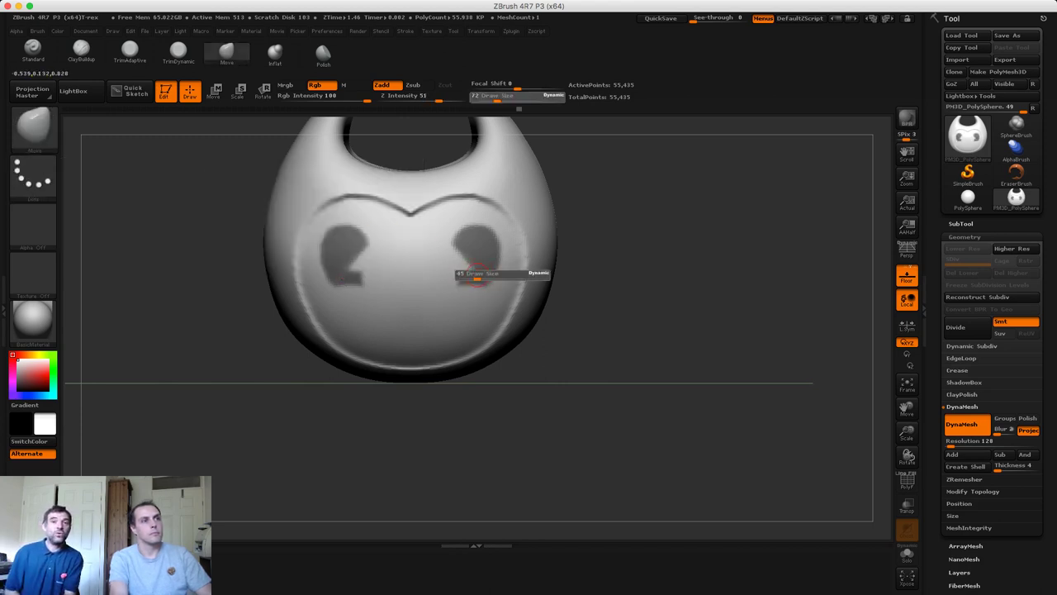
key("ctrl")
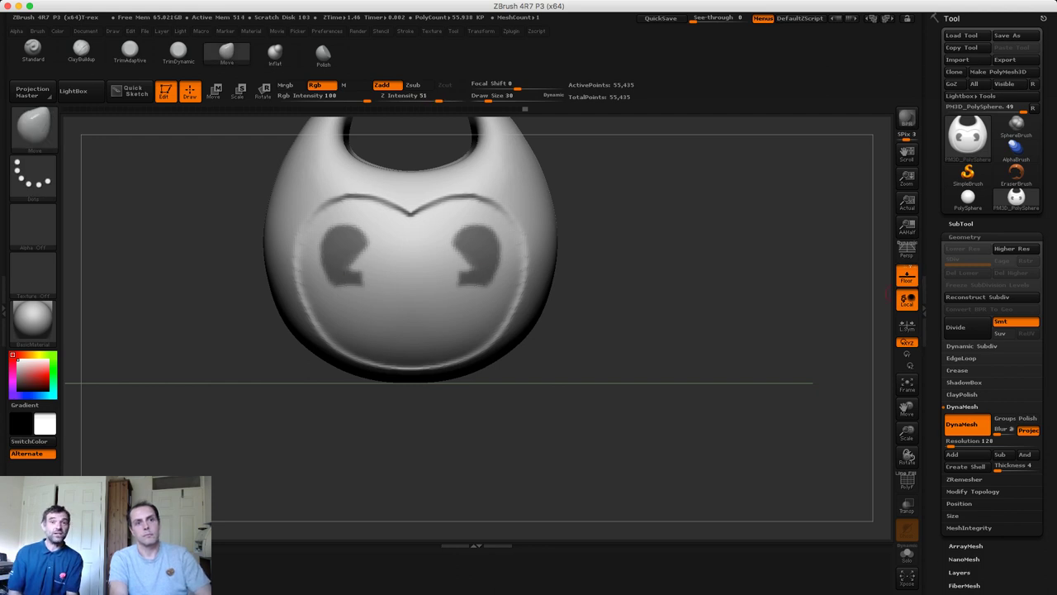
- Open the subtool extraction settings and preview an Extract of the two masked shapes at 0.02 thickness
left_click(968, 527)
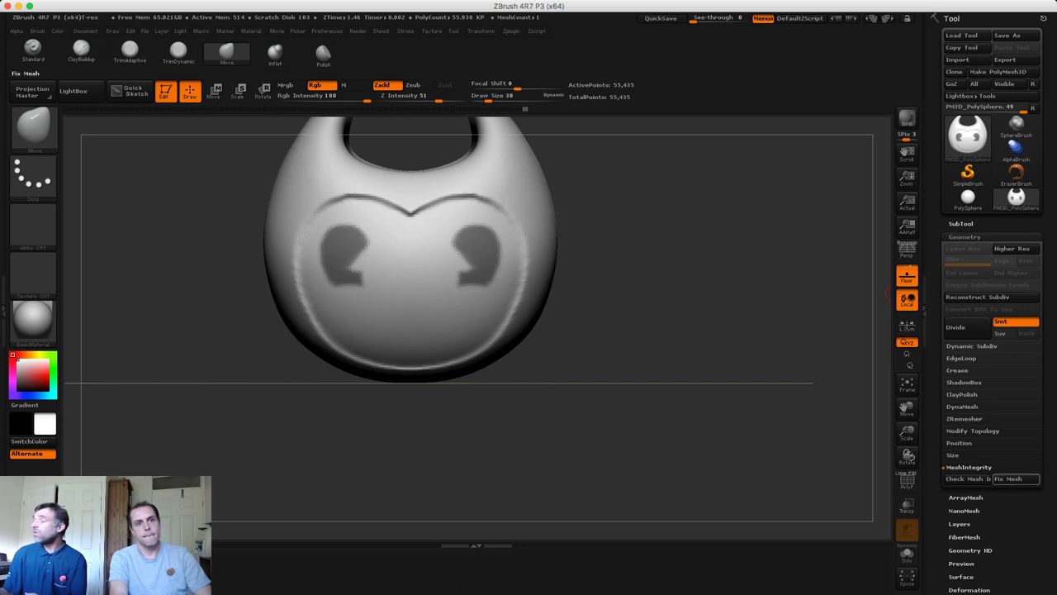
left_click(961, 223)
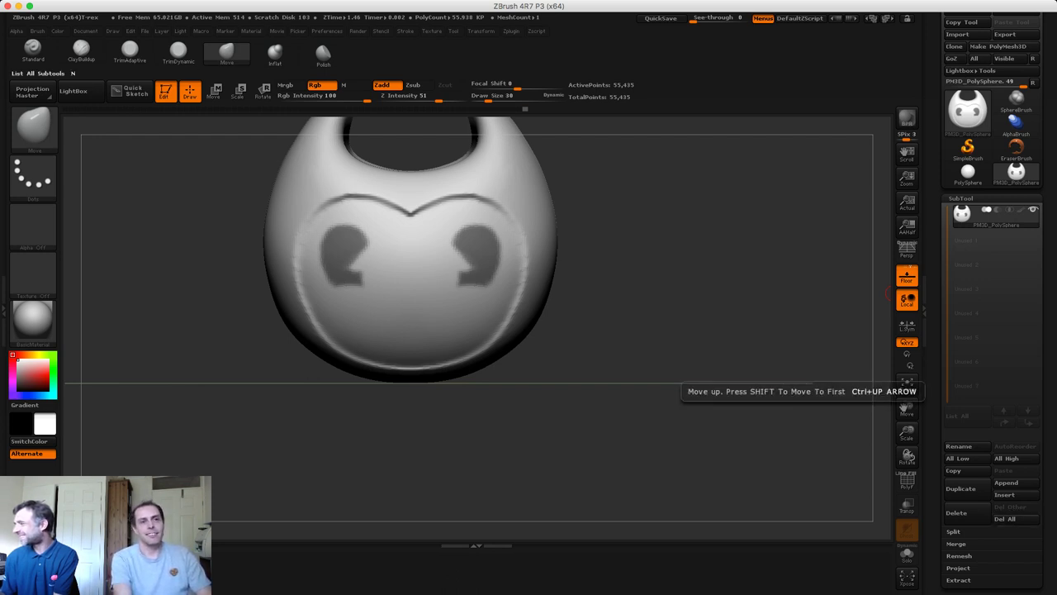
left_click(958, 579)
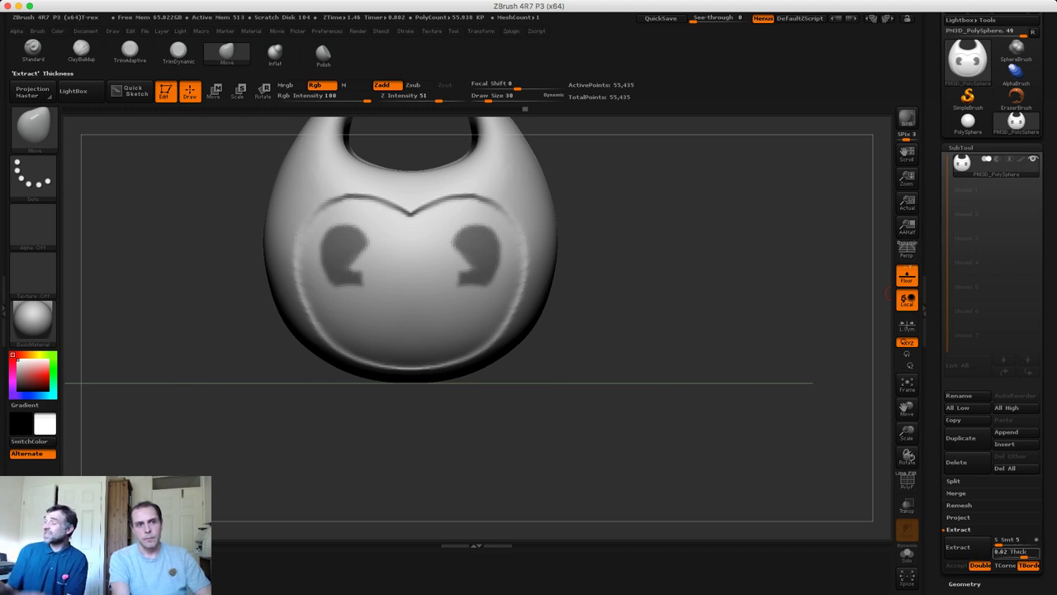
left_click(962, 548)
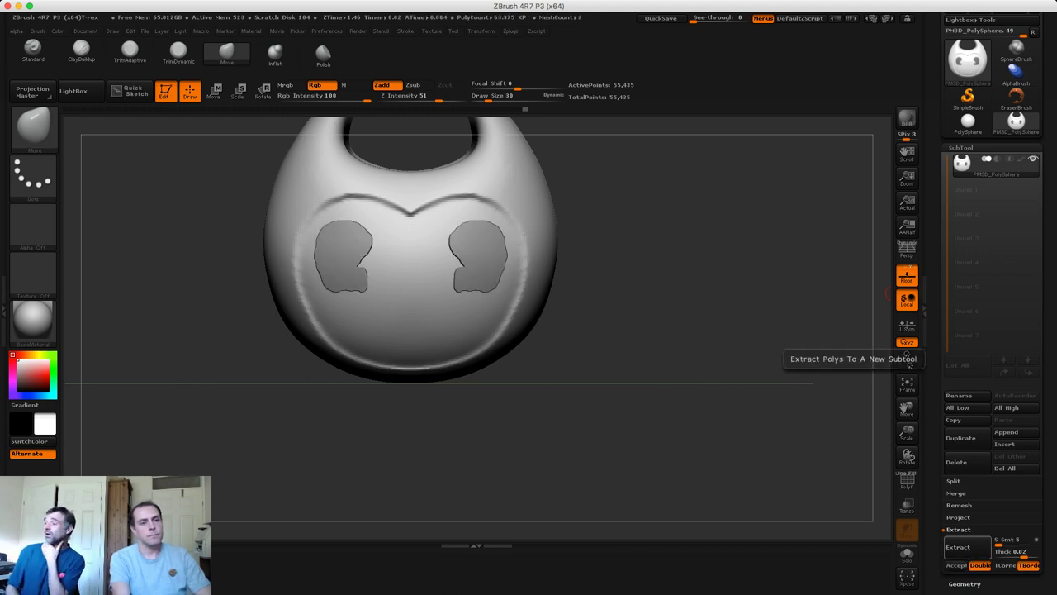
left_click_drag(837, 484, 867, 495)
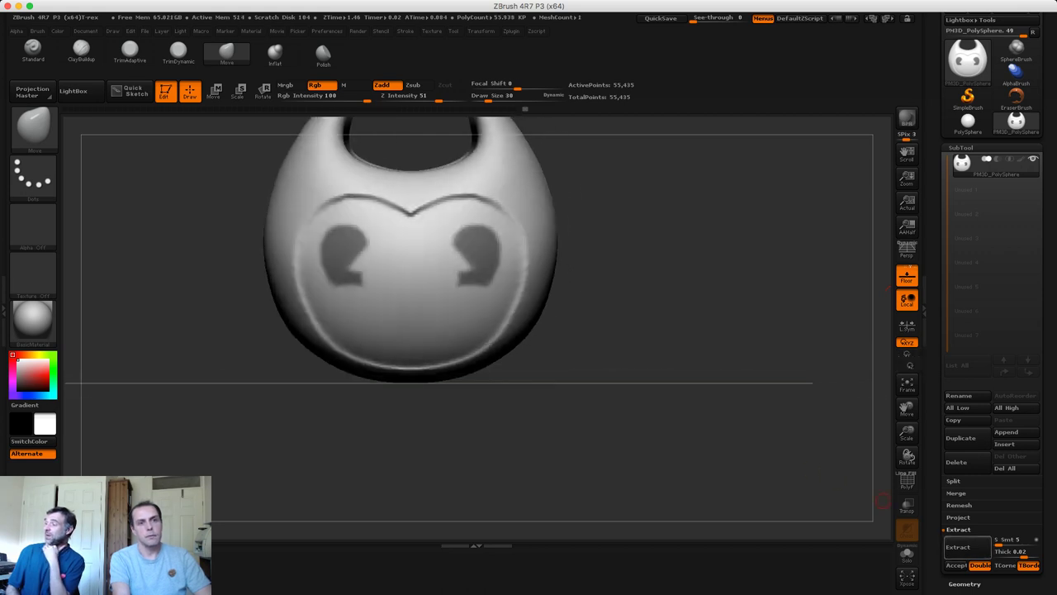
- Extract the masked shapes at 0.02 thickness with Double off, accept them as a new subtool and make that subtool active
left_click(960, 546)
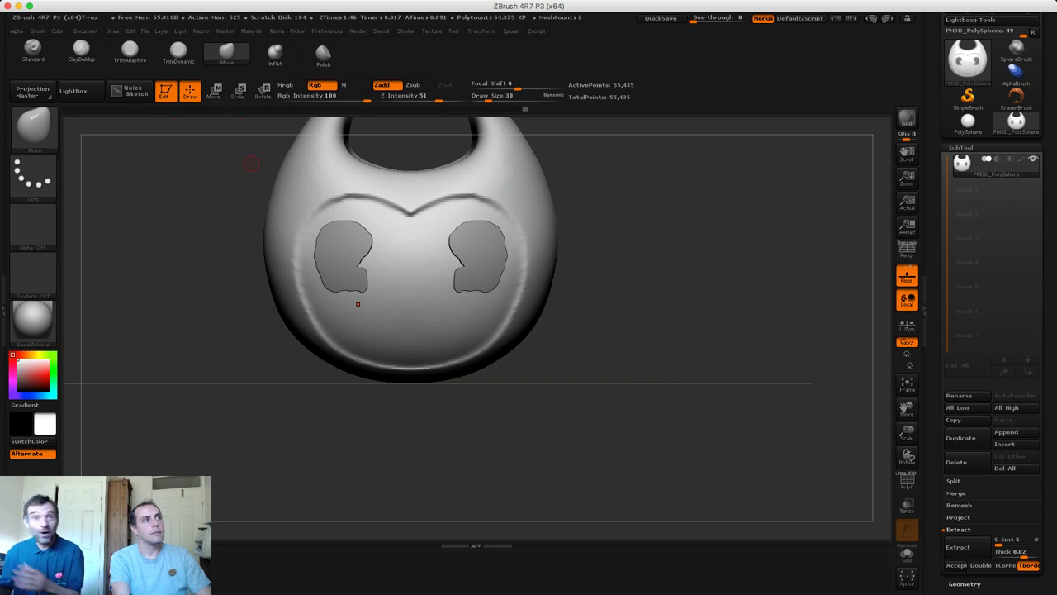
left_click(956, 565)
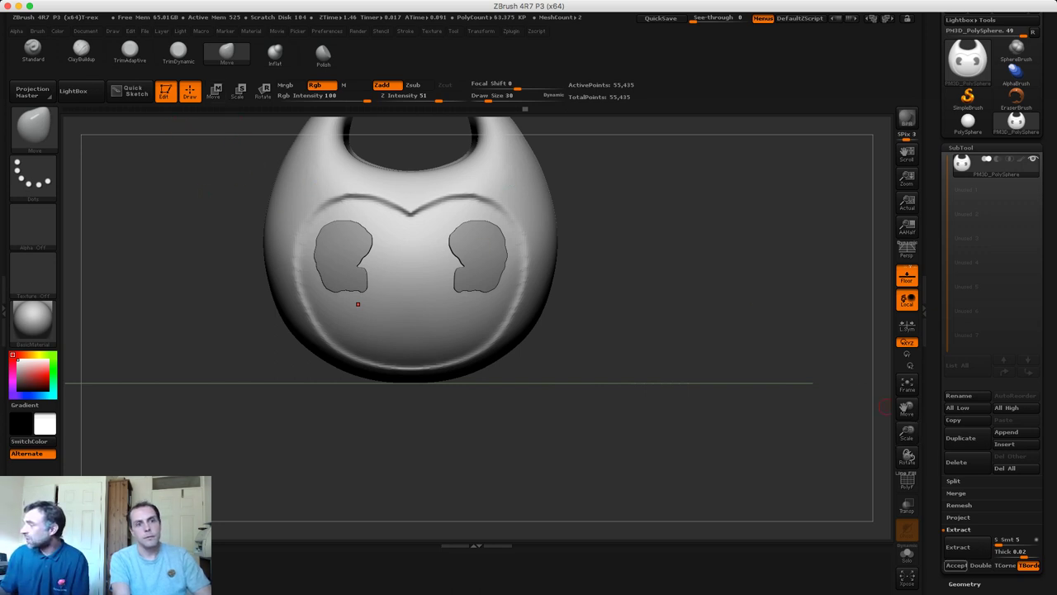
left_click_drag(727, 330, 561, 330)
left_click_drag(657, 431, 755, 441)
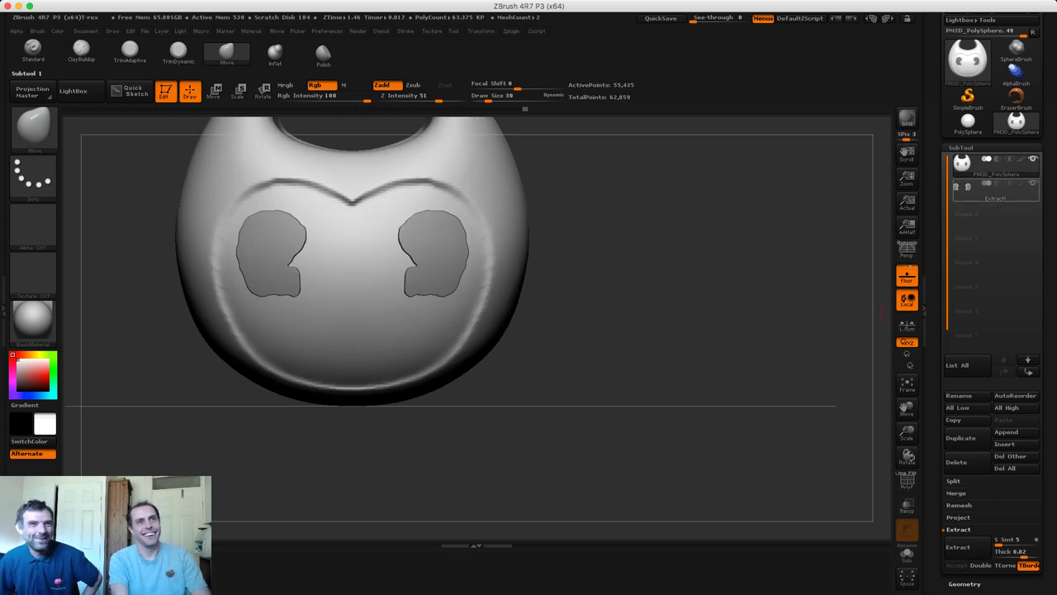
left_click(982, 190)
left_click_drag(690, 370, 727, 370, "alt")
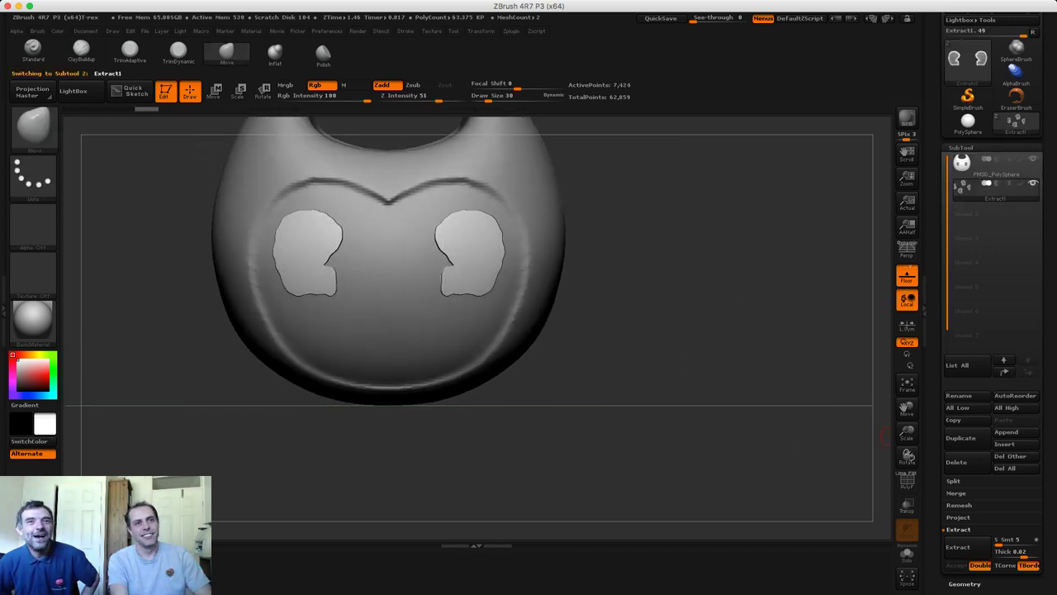
mouse_move(937, 436)
left_mouse_down()
mouse_move(937, 158)
mouse_move(937, 193)
left_mouse_up()
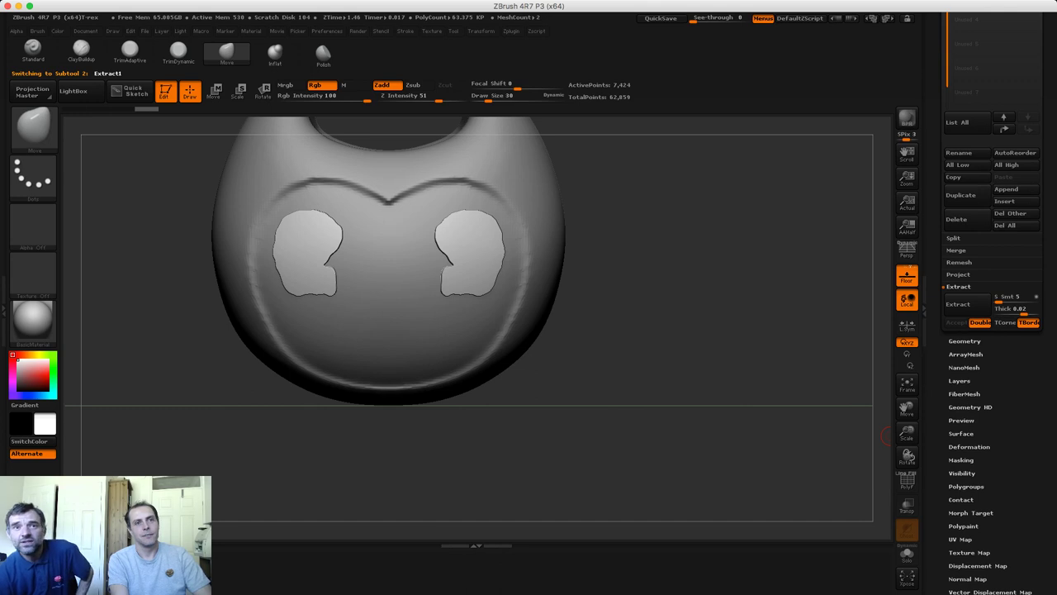
scroll(991, 330, "down", 2)
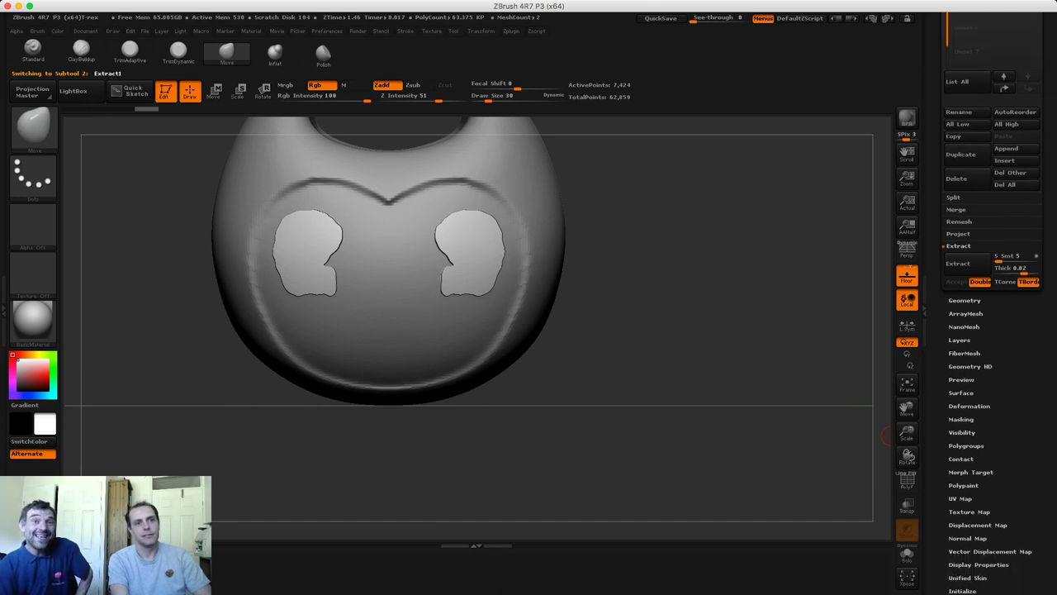
left_click(977, 520)
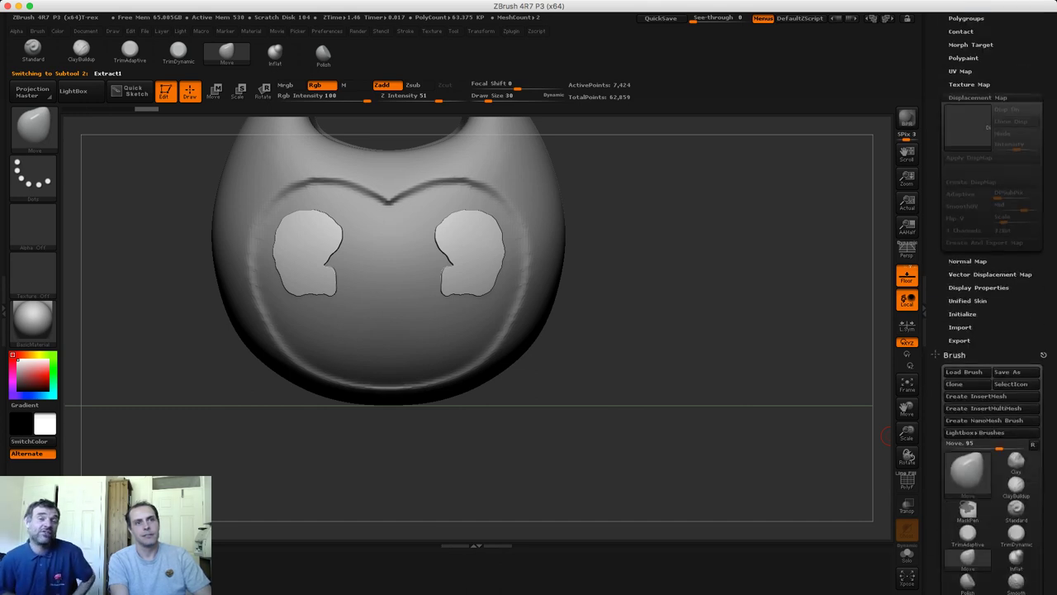
left_click_drag(934, 355, 935, 450)
left_click(977, 194)
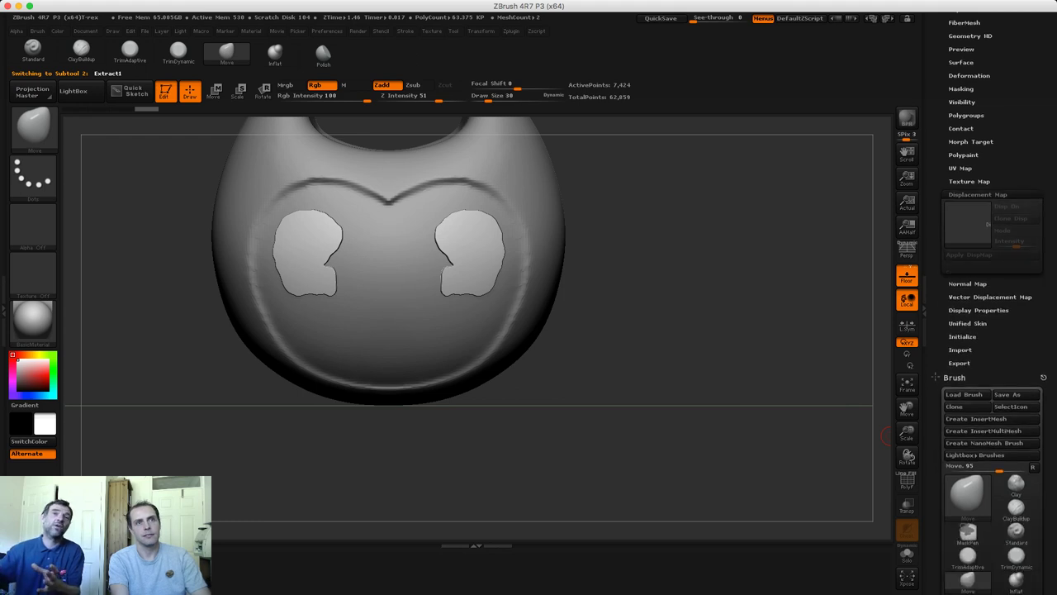
- Try Polish on the extracted belly shapes, undo it, and apply Polish By Features in the Deformation settings instead
scroll(991, 330, "up", 3)
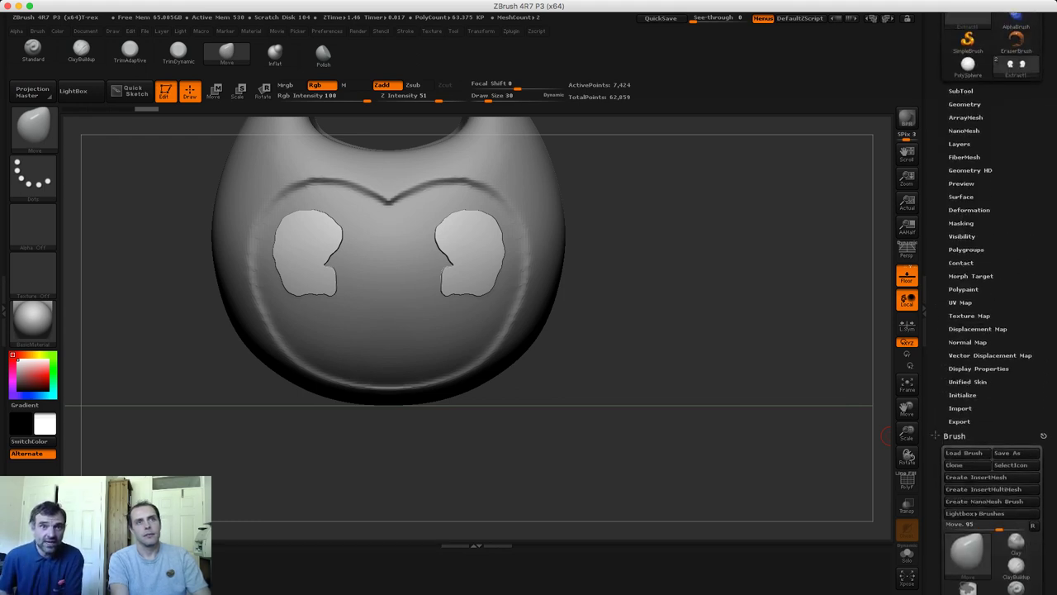
left_click(969, 210)
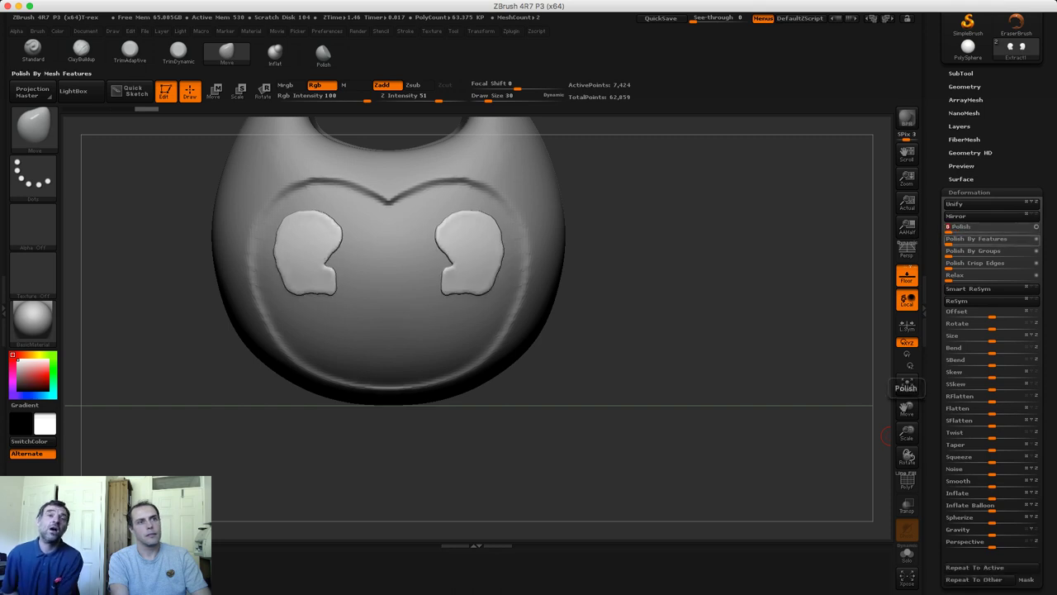
key("ctrl")
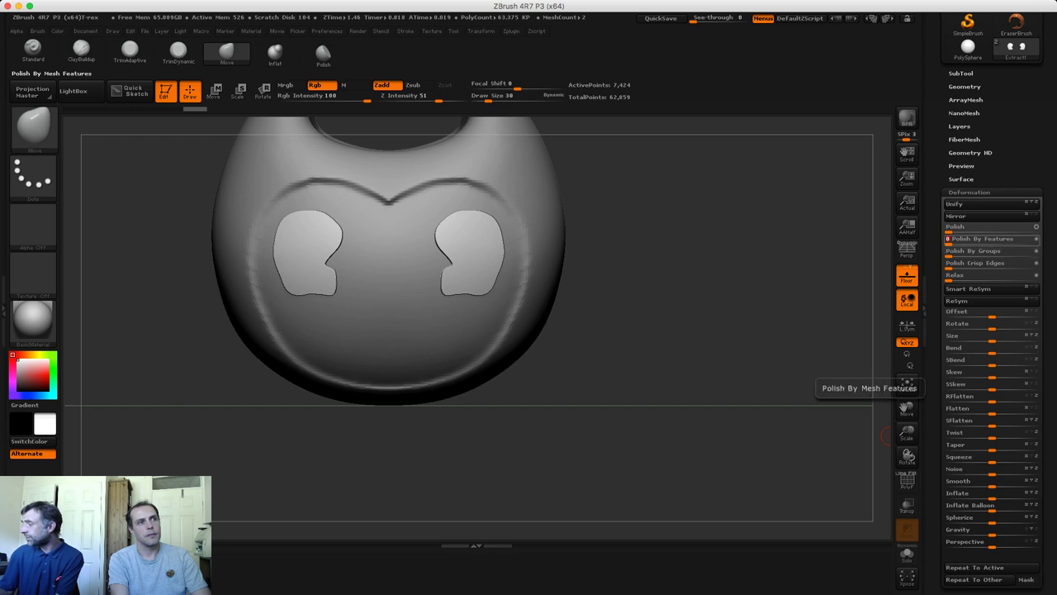
left_click(980, 240)
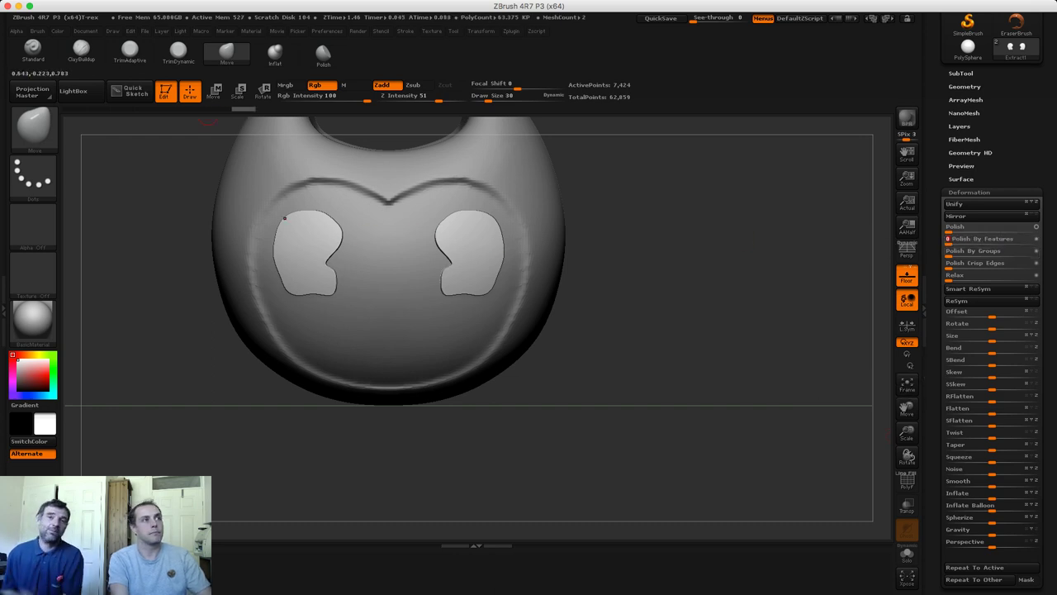
- Set the draw size to 105 and reshape the outer edges of the mirrored extracted shapes with the Move brush
key("s")
mouse_move(271, 215)
left_mouse_down()
mouse_move(292, 214)
mouse_move(277, 229)
mouse_move(278, 255)
mouse_move(290, 243)
mouse_move(285, 261)
mouse_move(371, 251)
mouse_move(278, 251)
mouse_move(281, 278)
left_mouse_up()
key("ctrl+z")
mouse_move(347, 277)
left_mouse_down("shift")
mouse_move(256, 277)
mouse_move(306, 290)
left_mouse_up("shift")
key("s")
key("s")
left_click_drag(216, 252, 303, 283, "shift")
left_click_drag(488, 281, 371, 285, "shift")
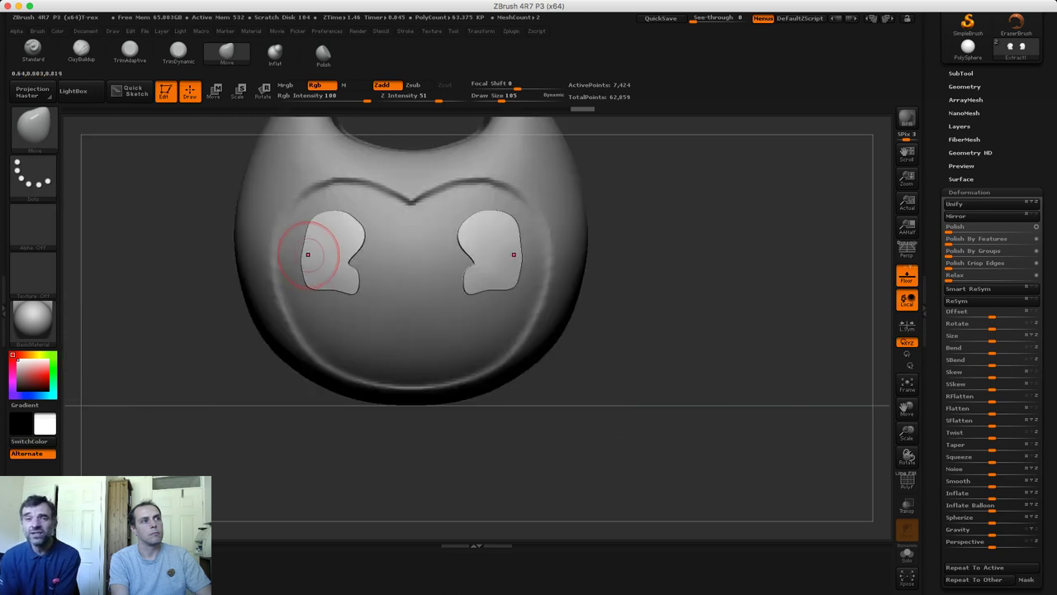
- Set the draw size to 86 and round out the inner notches of the extracted shapes with the Move brush
key("[")
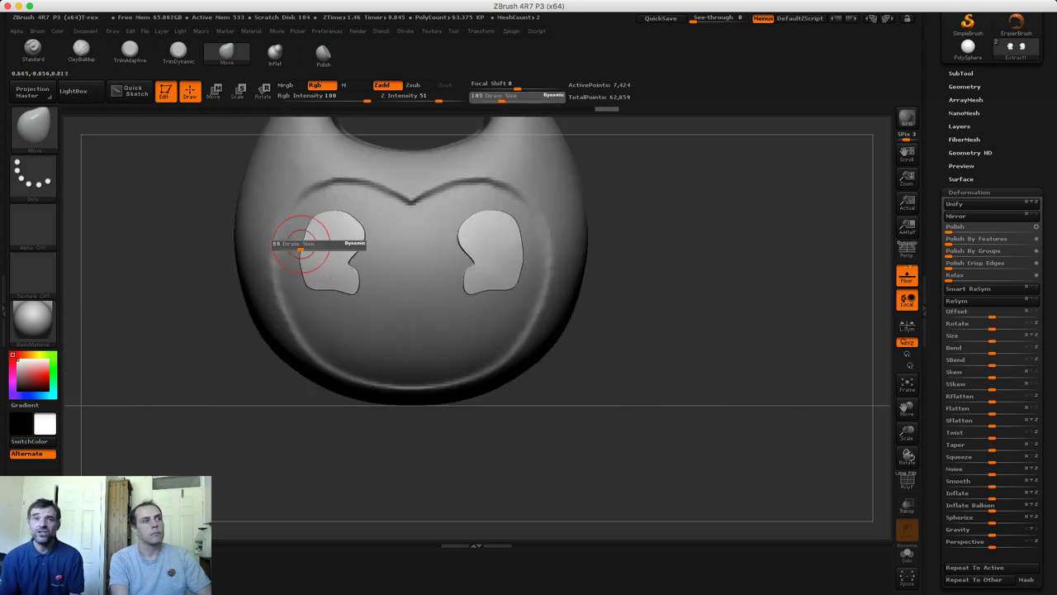
left_click_drag(306, 264, 307, 245)
key("]")
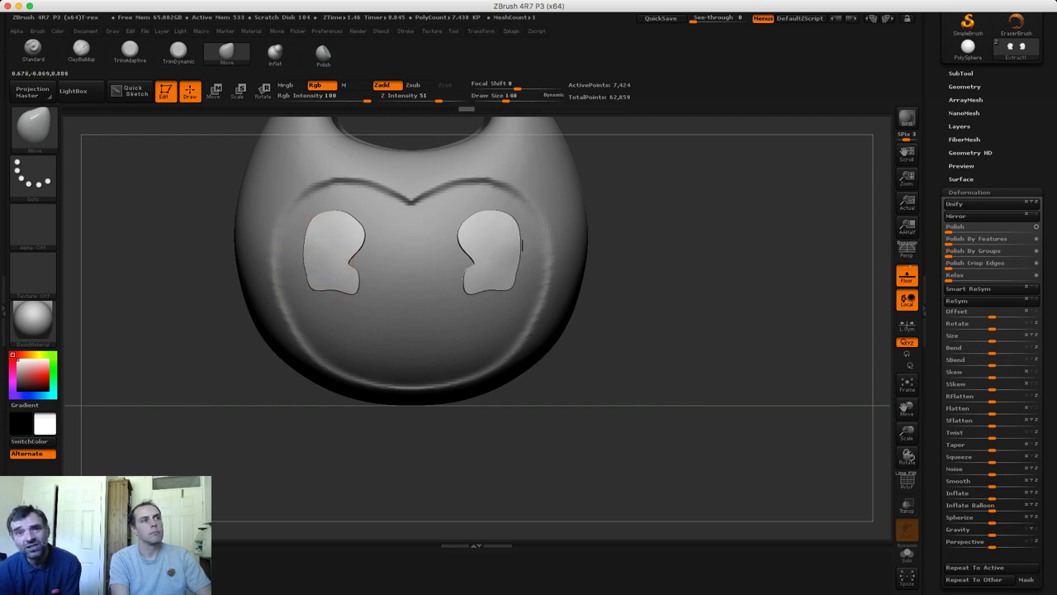
key("s")
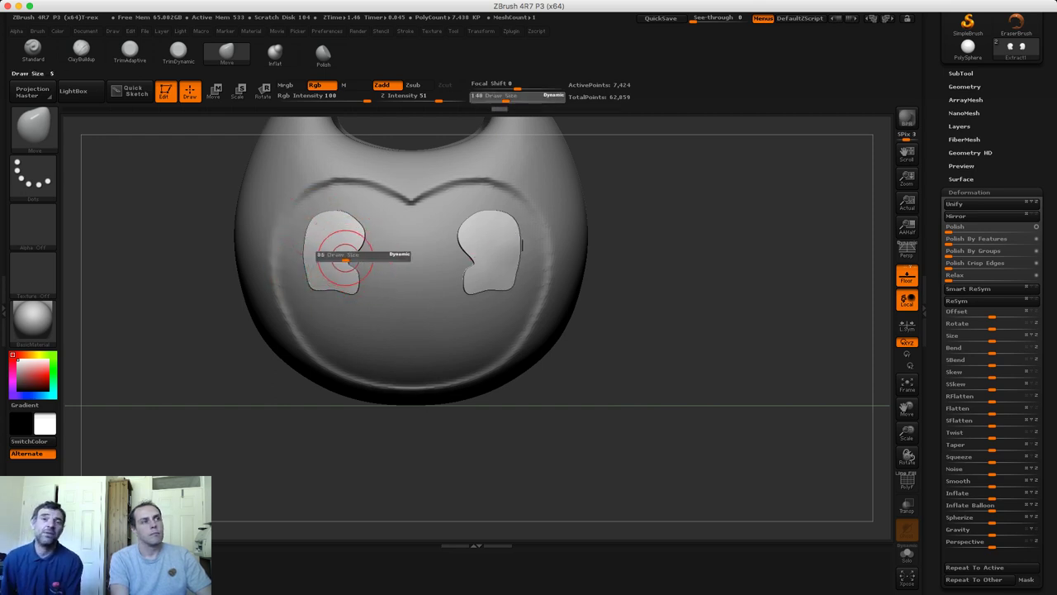
left_click(344, 256)
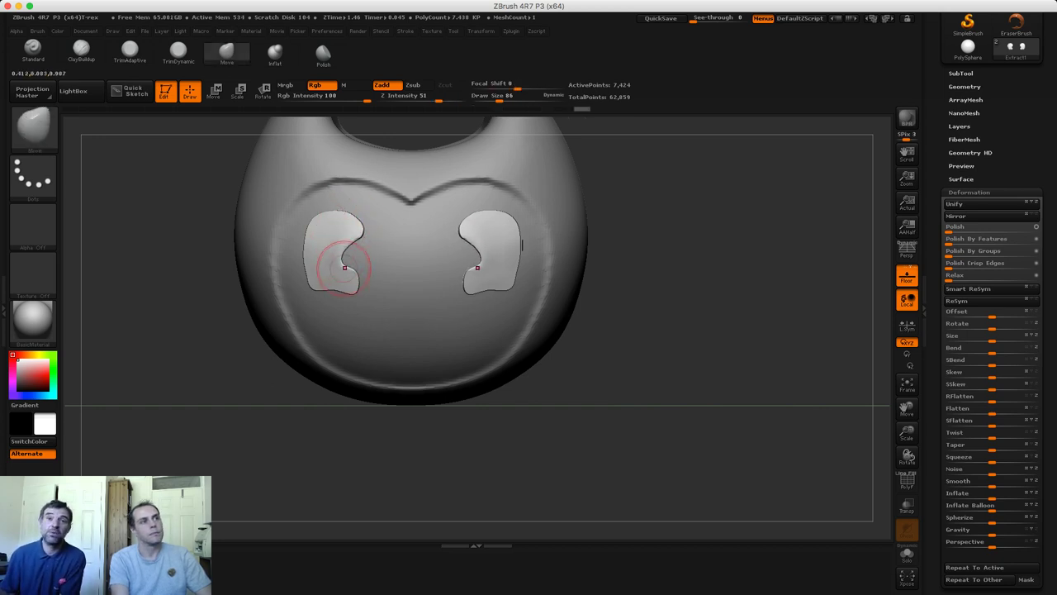
key("s")
mouse_move(344, 267)
left_mouse_down()
mouse_move(338, 252)
mouse_move(322, 256)
left_mouse_up()
- Inspect the extracted shapes from the side and set the draw size to 93 for adjusting their outer edges
left_click_drag(207, 227, 247, 229)
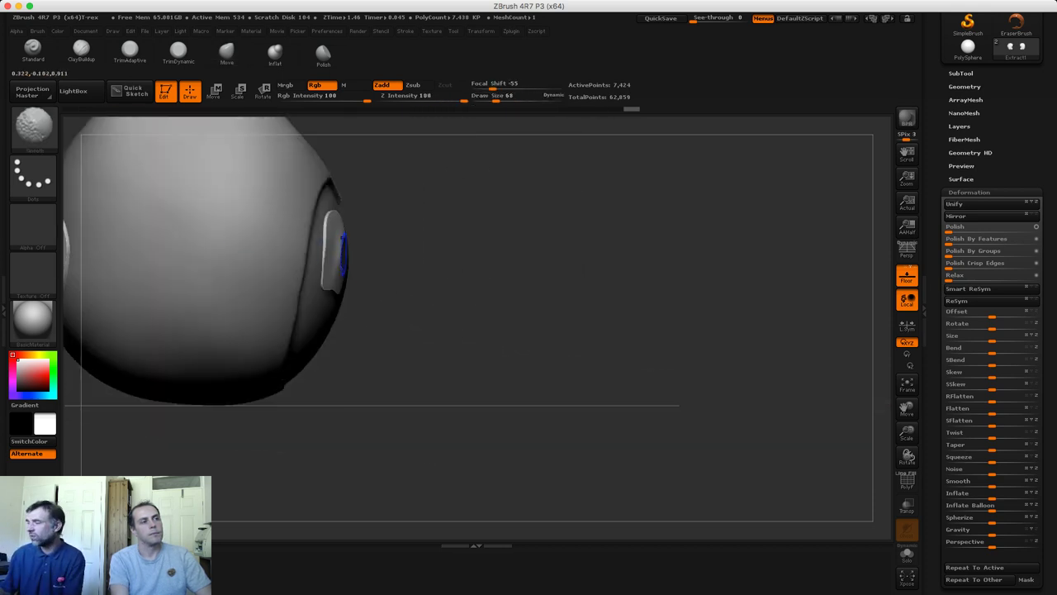
right_click_drag(342, 238, 247, 252, "shift")
key("s")
left_click_drag(319, 249, 334, 241)
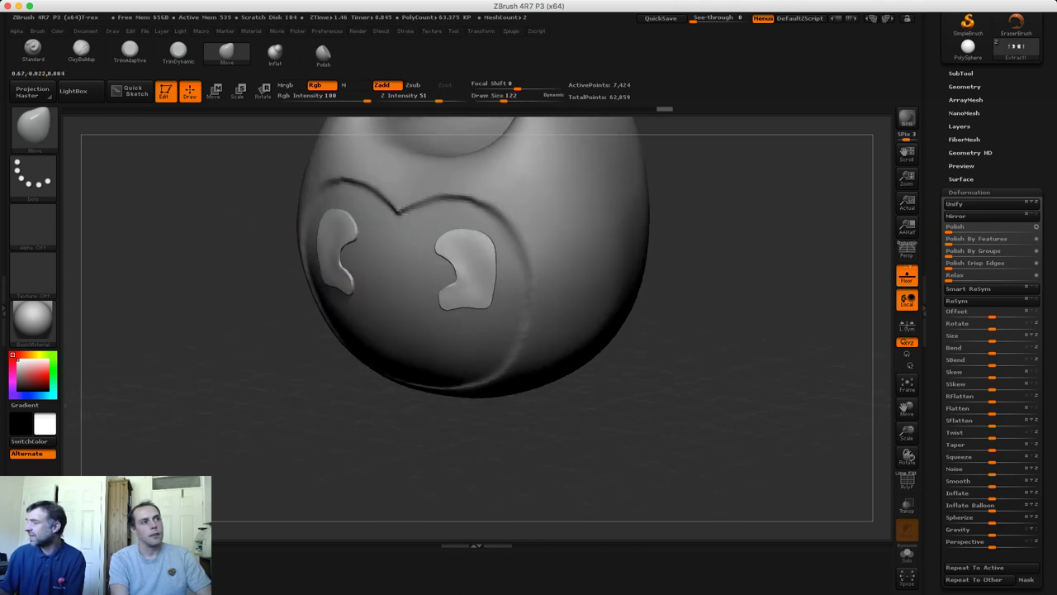
key("s")
left_click(330, 245)
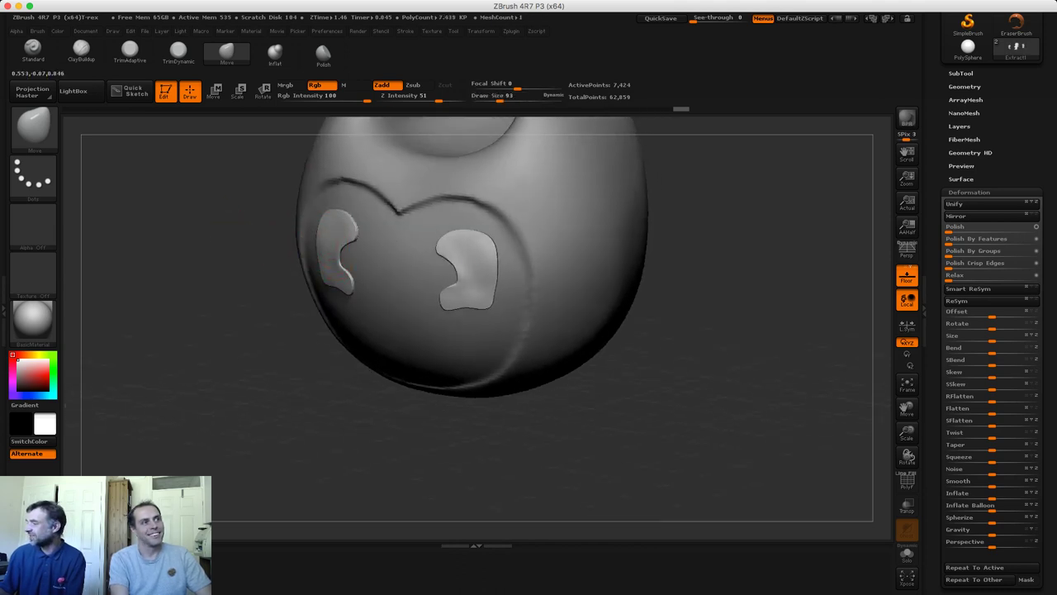
right_click_drag(484, 264, 529, 252, "shift")
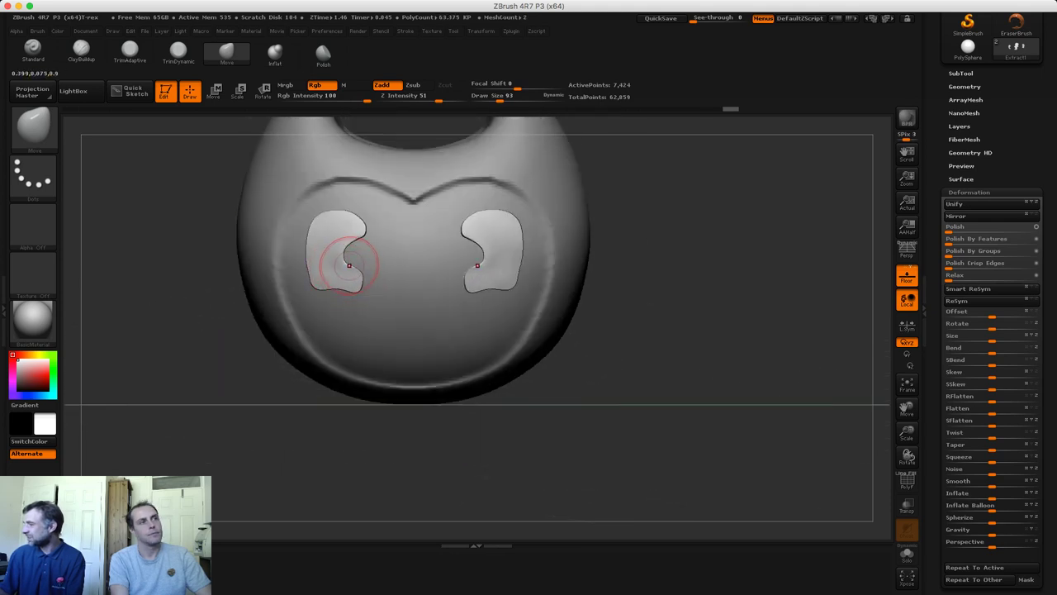
- Pull the inner notches of the extracted shapes into sharper angles with the Move brush at a draw size around 93
mouse_move(349, 261)
left_mouse_down()
mouse_move(346, 270)
mouse_move(350, 253)
mouse_move(334, 247)
left_mouse_up()
key("s")
left_click(346, 267)
key("s")
left_click(352, 245)
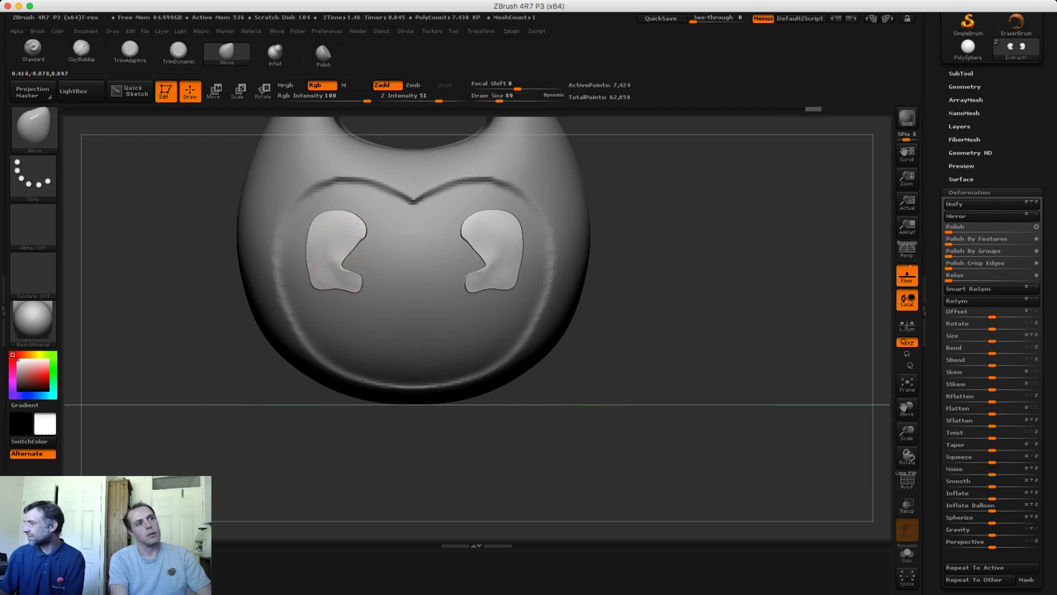
key("s")
left_click(358, 223)
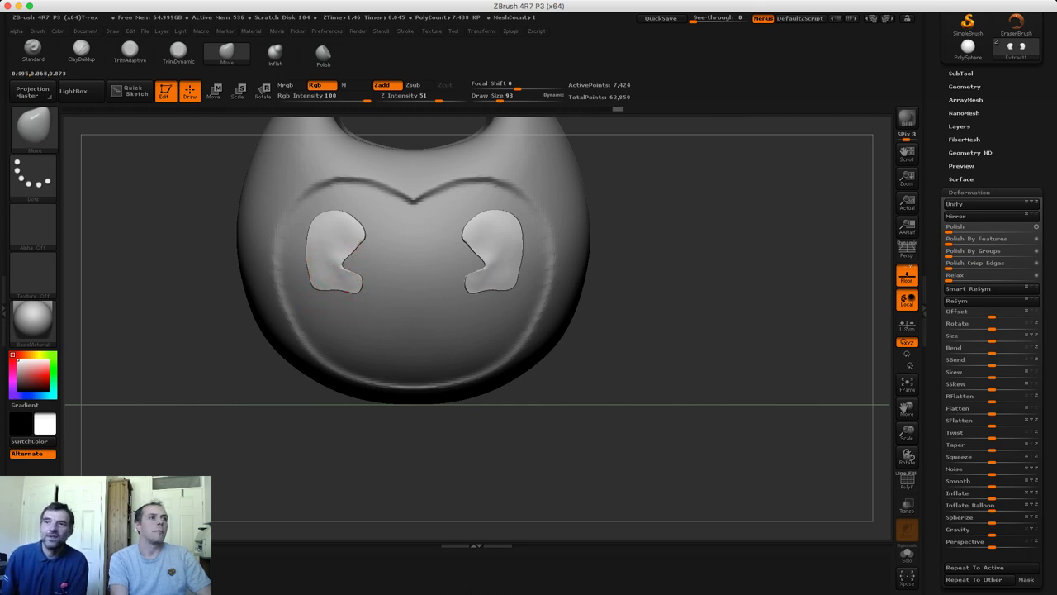
left_click_drag(351, 253, 360, 269)
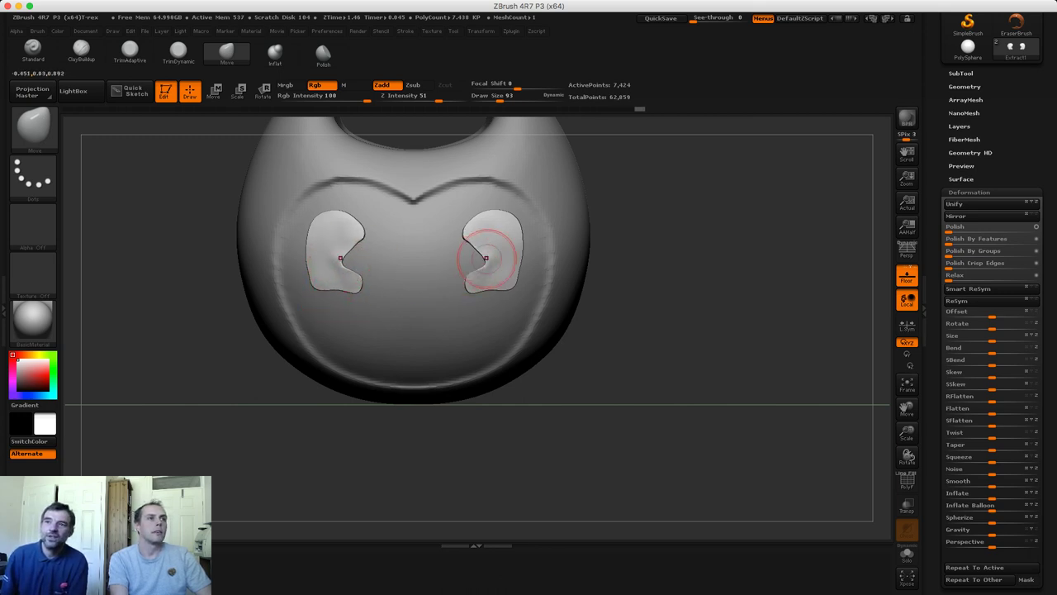
left_click_drag(488, 251, 500, 266)
- Reselect the Move brush at draw size 105 and adjust the notched inner edges of the extracted shapes
mouse_move(636, 281)
left_mouse_down()
mouse_move(484, 286)
mouse_move(497, 271)
left_mouse_up()
key("s")
left_click_drag(489, 263, 486, 265)
key("b")
key("m")
key("v")
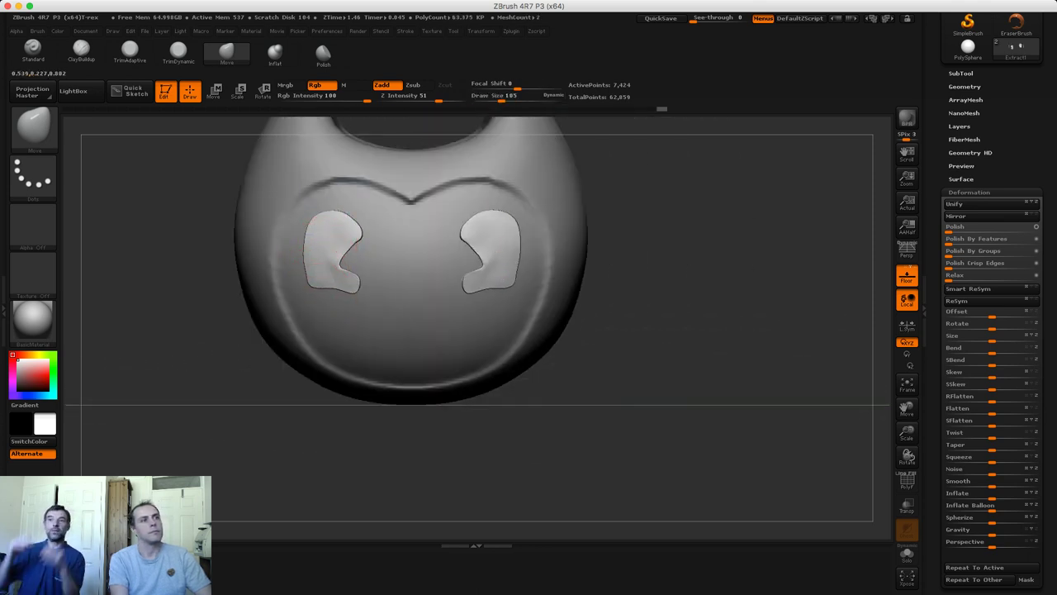
mouse_move(602, 336)
left_mouse_down("alt")
mouse_move(616, 273)
mouse_move(631, 318)
mouse_move(696, 302)
mouse_move(689, 306)
left_mouse_up("alt")
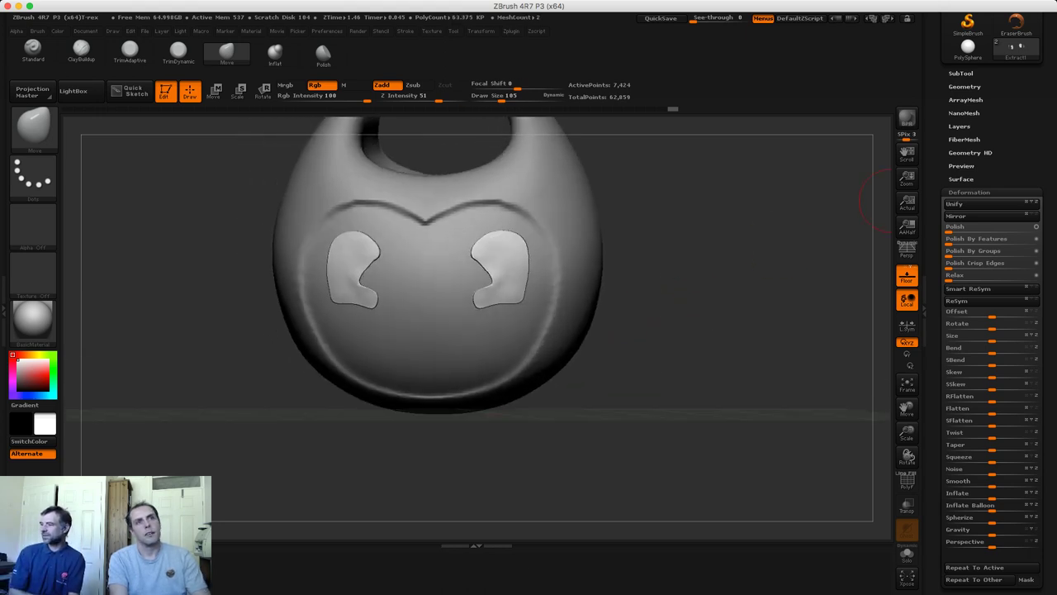
- Delete the extracted subtool and accept the warning
left_click(960, 73)
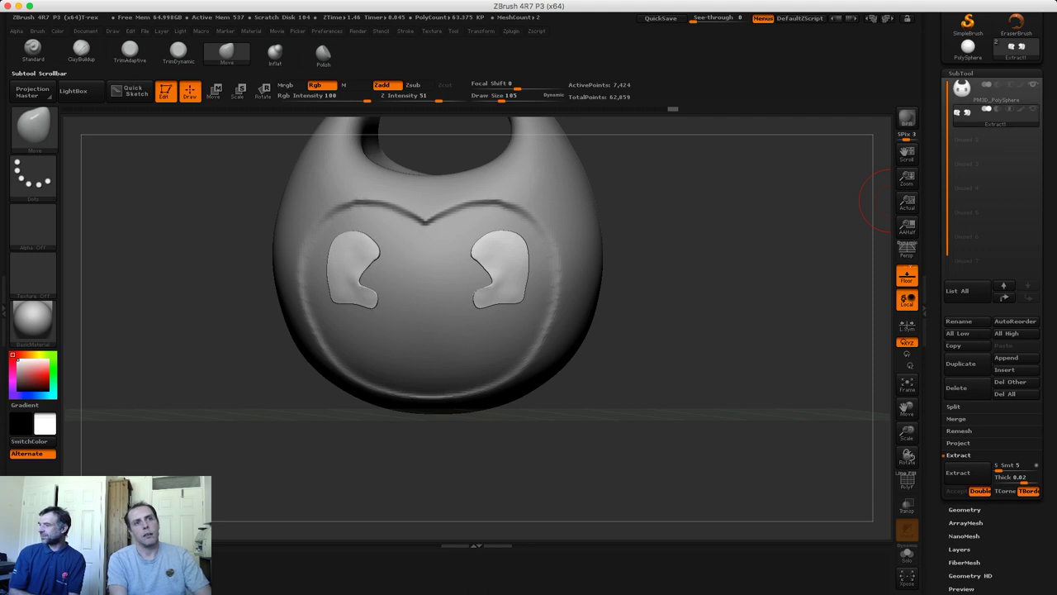
left_click(956, 387)
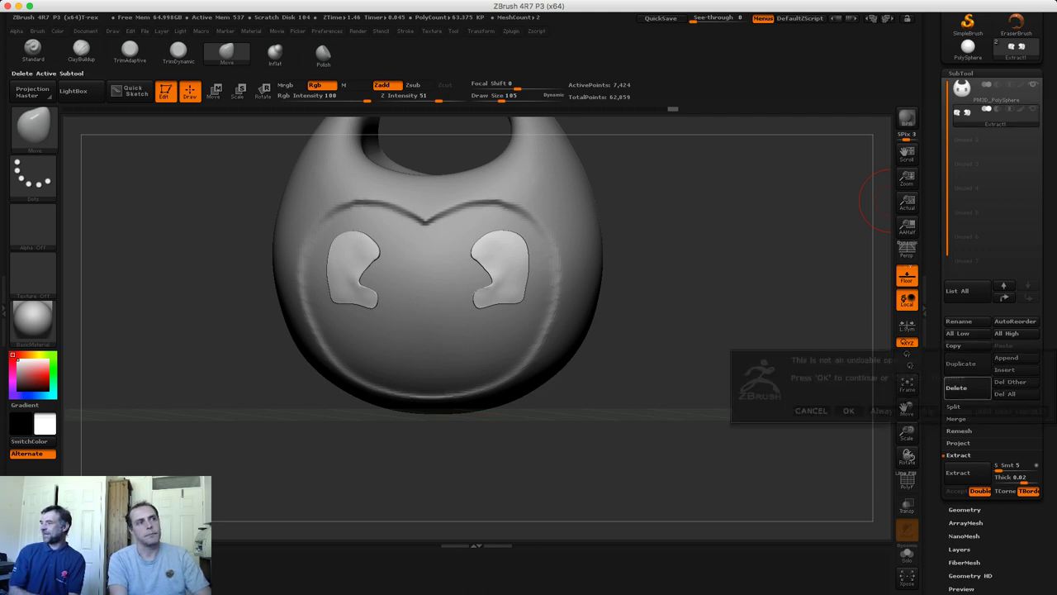
left_click(848, 410)
- Invert the belly mask so that only the two notched shapes stay editable
left_click_drag(653, 207, 651, 275)
mouse_move(576, 164)
left_mouse_down("ctrl")
mouse_move(620, 212)
mouse_move(640, 274)
left_mouse_up("ctrl")
mouse_move(658, 384)
left_mouse_down("ctrl+alt")
mouse_move(588, 376)
mouse_move(667, 337)
left_mouse_up("ctrl+alt")
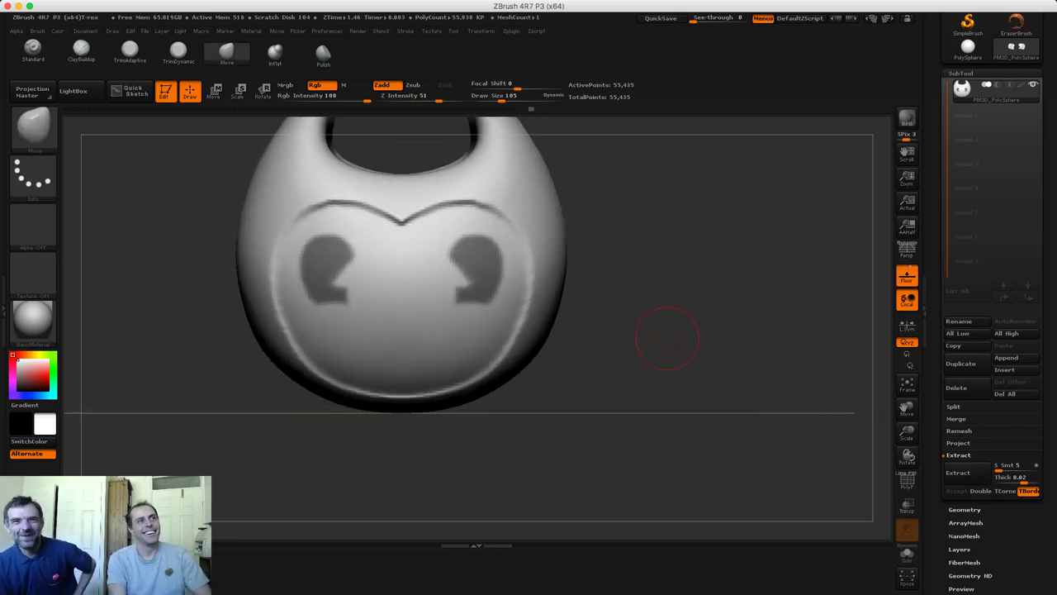
left_click(147, 214, "ctrl")
- Move the two unmasked shapes slightly outward from the belly along a horizontal Transpose line in side view, and clear the mask
left_click_drag(146, 214, 33, 218)
key("w")
left_click_drag(408, 299, 559, 299)
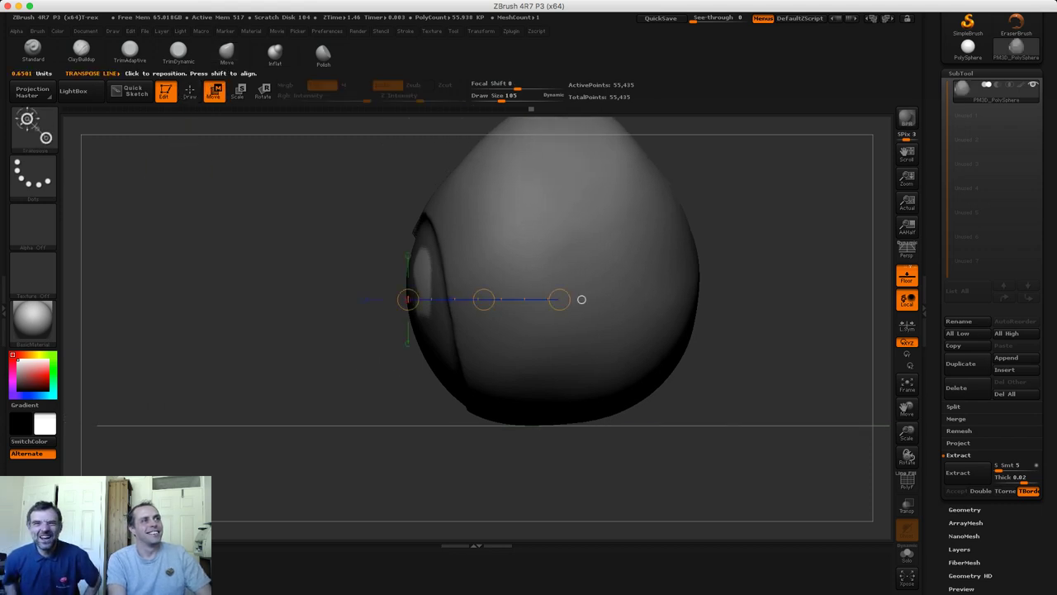
left_click_drag(484, 299, 471, 299)
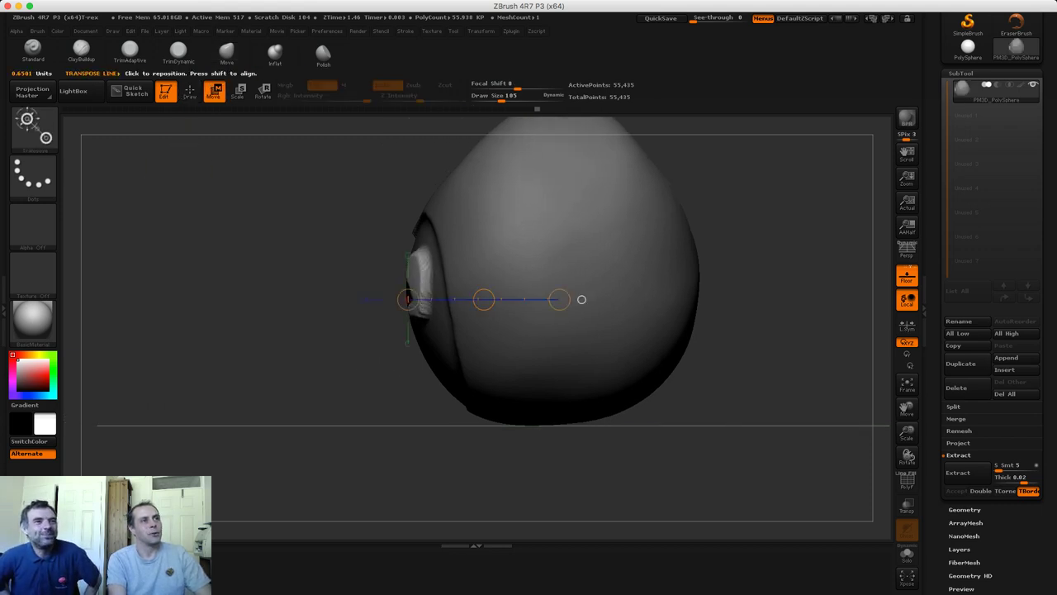
left_click_drag(206, 248, 316, 248)
left_click_drag(620, 351, 641, 312, "alt")
mouse_move(637, 300)
left_mouse_down("ctrl")
mouse_move(651, 324)
mouse_move(648, 298)
mouse_move(640, 300)
left_mouse_up("ctrl")
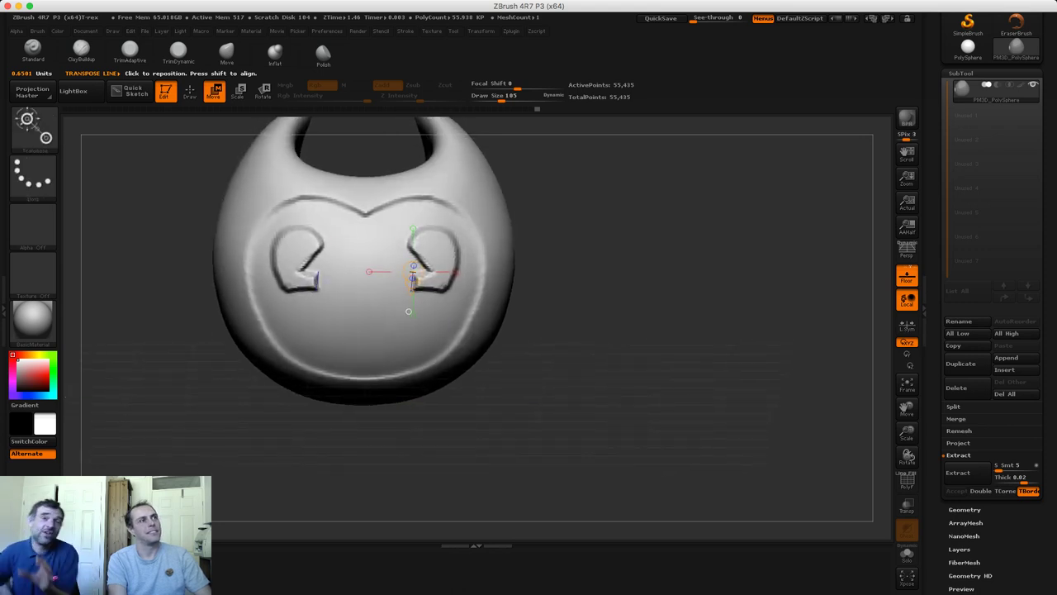
- Return to brush drawing at draw size 75 and mask a wide horizontal band beneath the two notched shapes
key("q")
mouse_move(149, 214)
left_mouse_down("alt")
mouse_move(196, 196)
mouse_move(216, 215)
mouse_move(198, 233)
mouse_move(217, 257)
mouse_move(169, 247)
left_mouse_up("alt")
key("s")
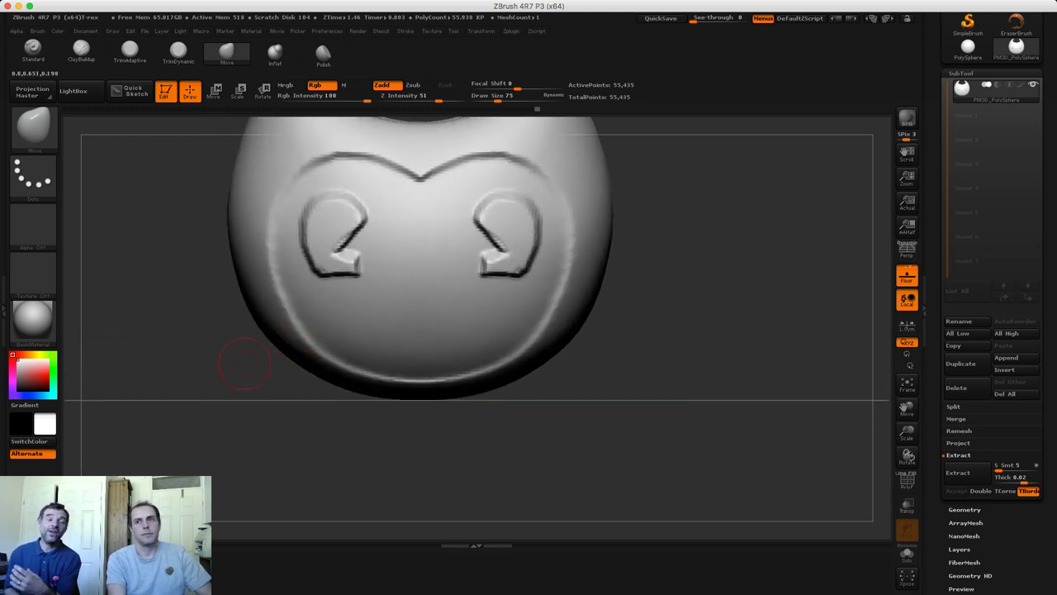
left_click_drag(238, 355, 244, 336, "alt")
key("shift")
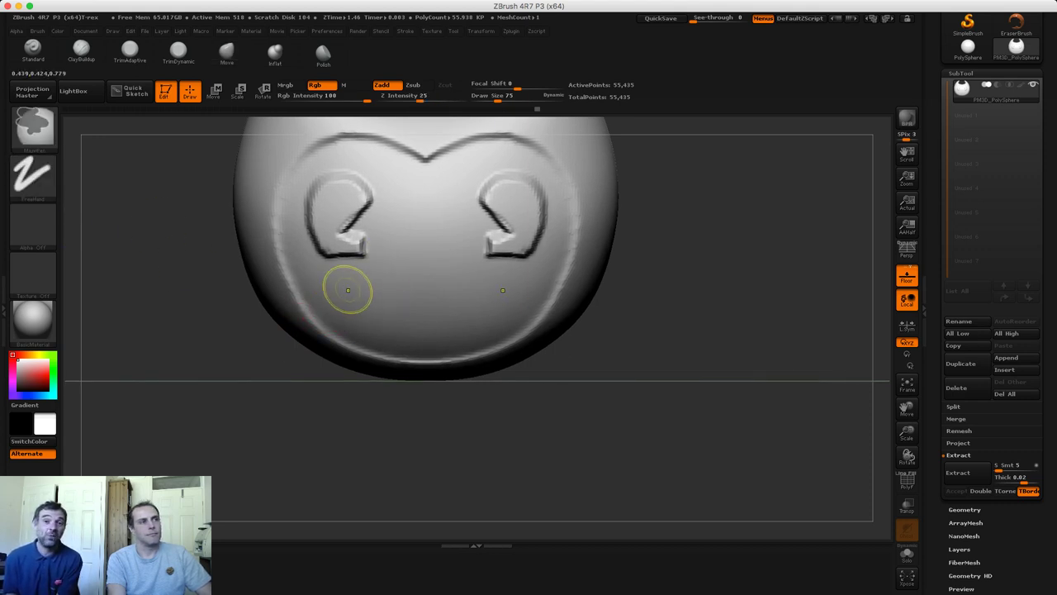
mouse_move(351, 286)
left_mouse_down()
mouse_move(423, 286)
mouse_move(405, 302)
mouse_move(359, 285)
mouse_move(425, 286)
mouse_move(366, 288)
mouse_move(417, 304)
left_mouse_up()
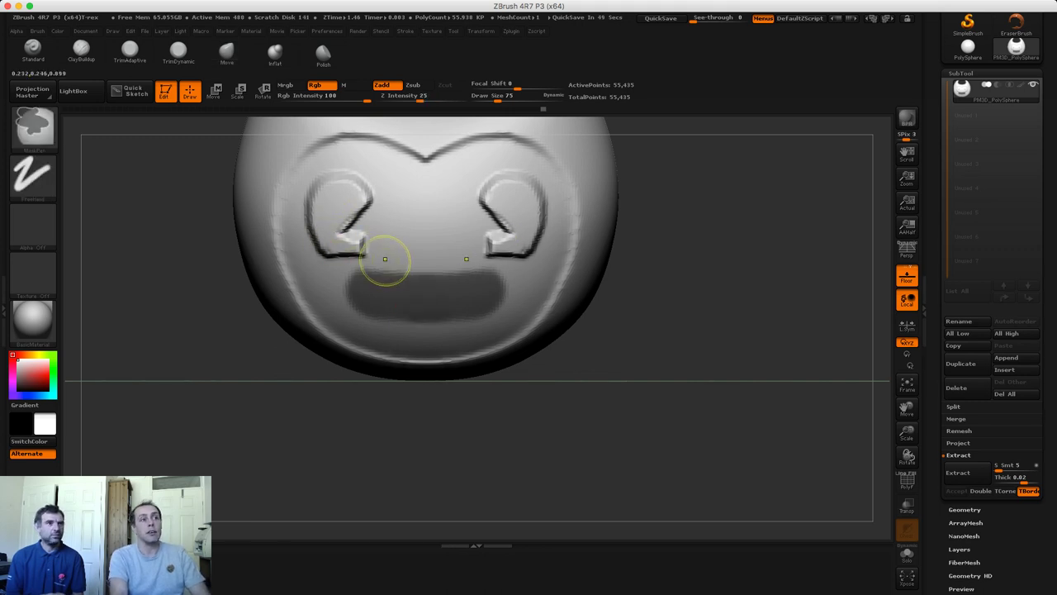
- Lower the centre of the mouth mask's upper edge while thickening its ends, and blur the mask
mouse_move(386, 259)
left_mouse_down("ctrl+alt")
mouse_move(425, 262)
mouse_move(373, 254)
left_mouse_up("ctrl+alt")
mouse_move(472, 300)
left_mouse_down("ctrl")
mouse_move(487, 291)
mouse_move(493, 303)
mouse_move(427, 307)
left_mouse_up("ctrl")
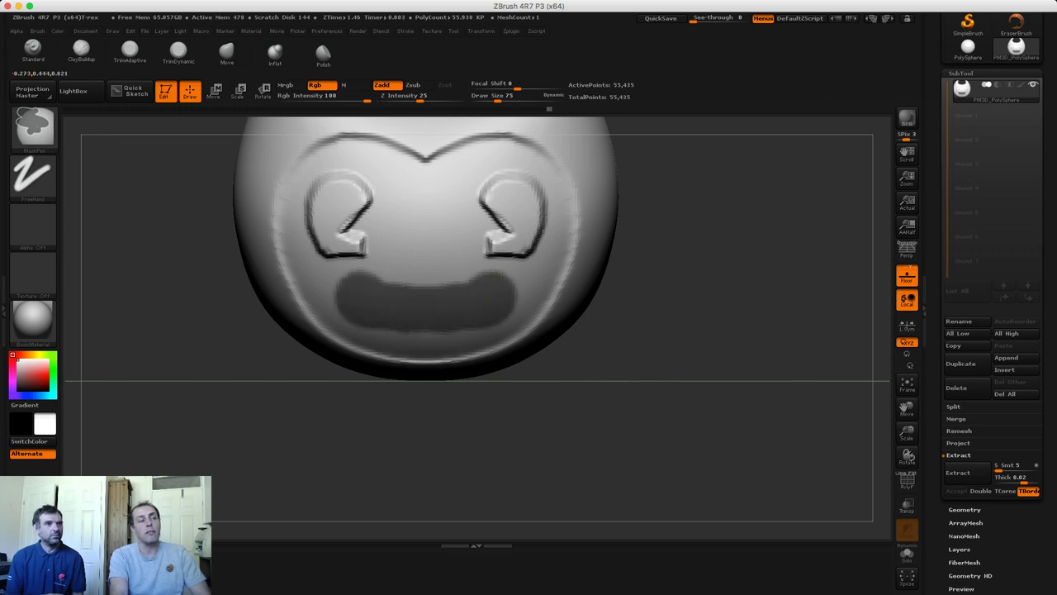
left_click(355, 293, "ctrl")
left_click_drag(362, 288, 404, 303, "ctrl")
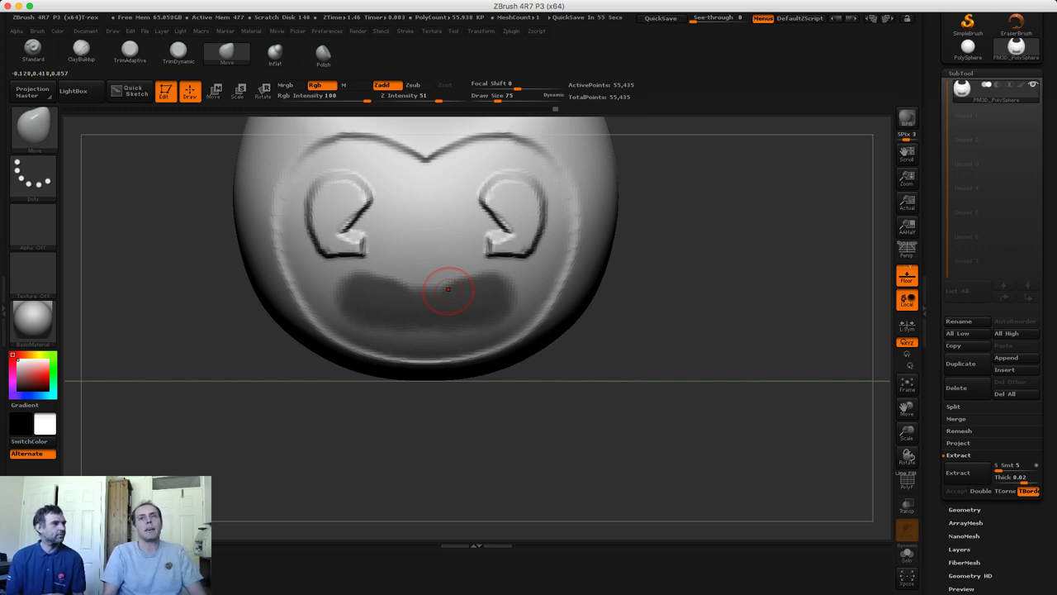
- Unmask along the mouth mask's upper edge to curve it, and paint its corners and lower edge into a wide smile
key("ctrl")
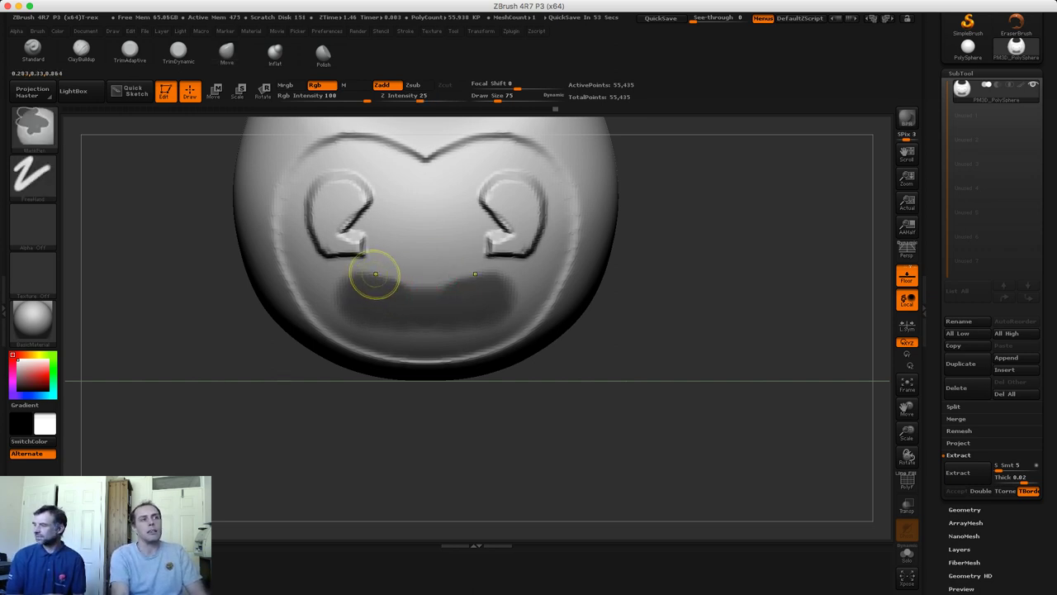
left_click_drag(438, 277, 368, 262, "ctrl+alt")
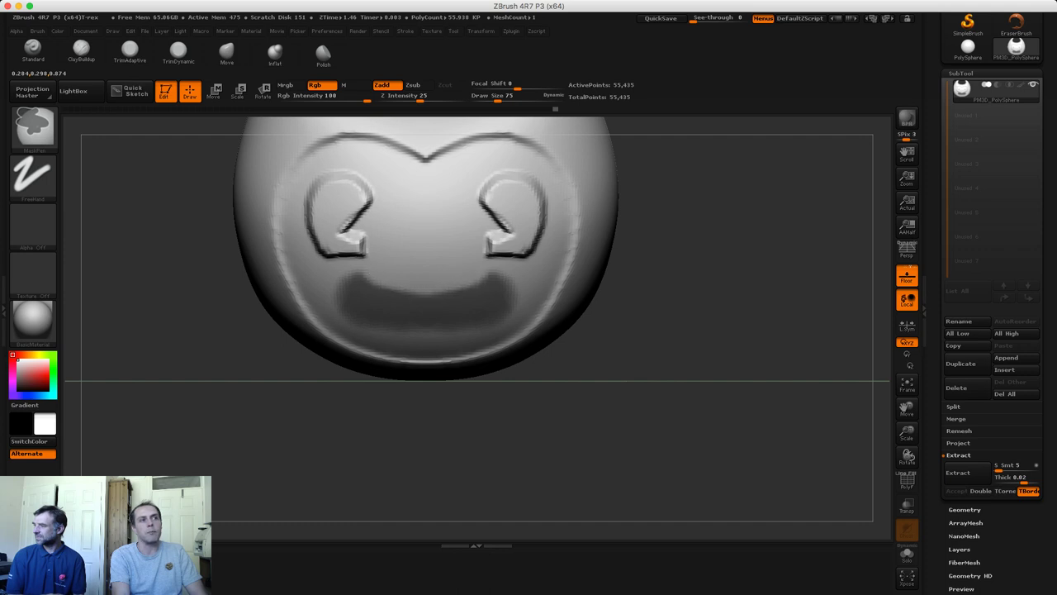
left_click_drag(478, 267, 498, 264, "ctrl+alt")
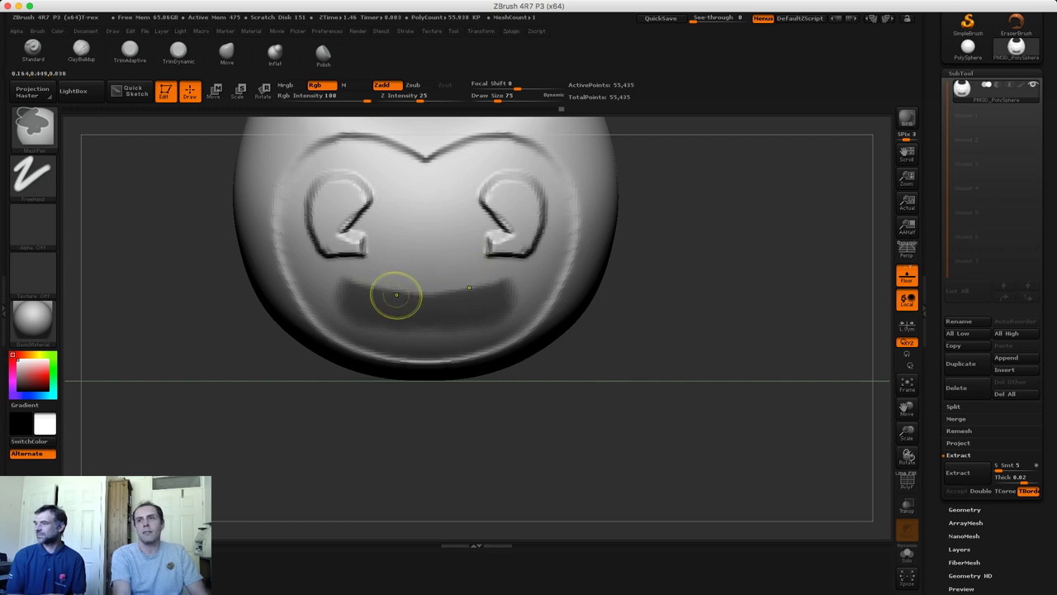
left_click_drag(354, 290, 384, 299, "ctrl")
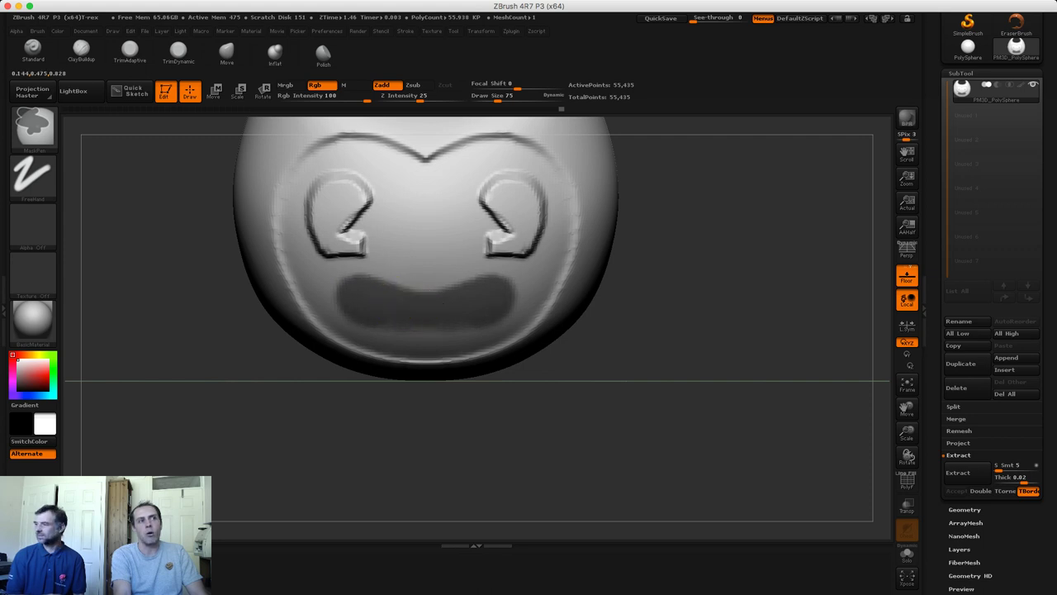
left_click_drag(390, 305, 427, 320, "ctrl")
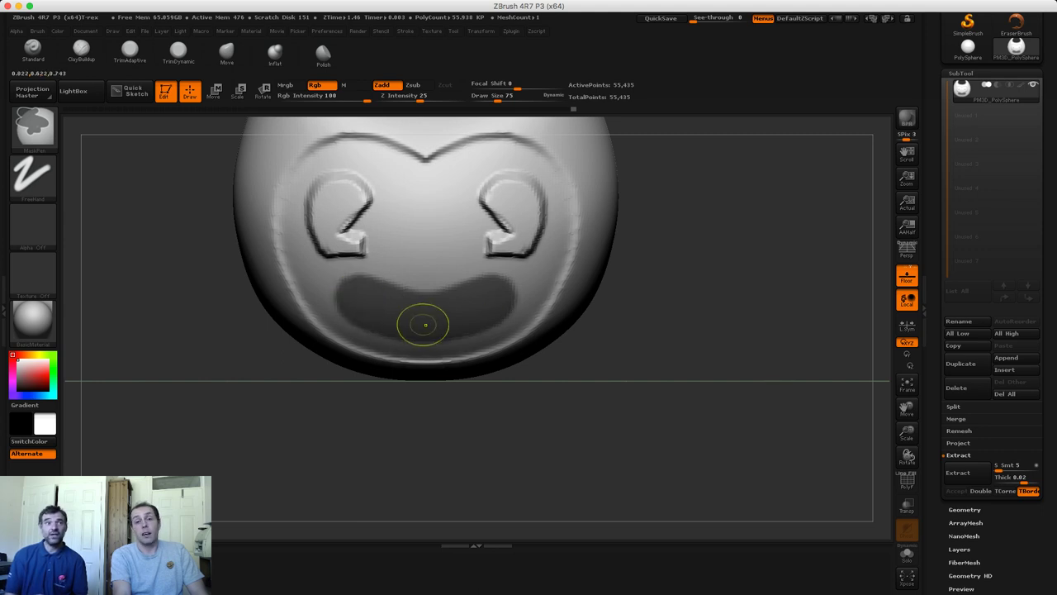
left_click_drag(356, 292, 352, 290, "ctrl")
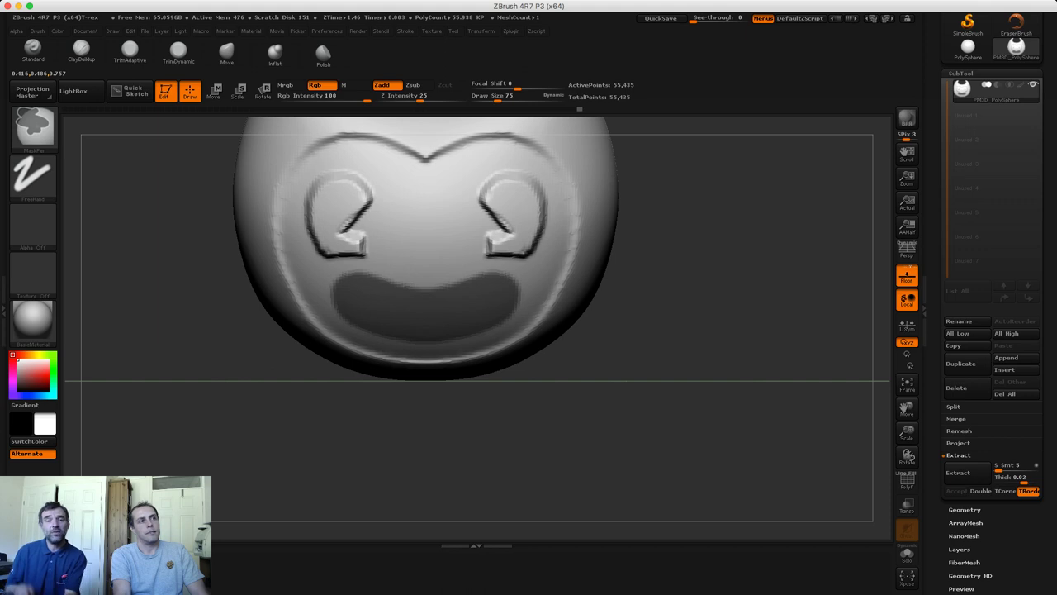
- Extract the masked smile as a new subtool with S Smt 5 and thickness 0.02
mouse_move(425, 413)
left_mouse_down()
mouse_move(377, 371)
mouse_move(424, 392)
left_mouse_up()
left_click_drag(568, 438, 576, 399)
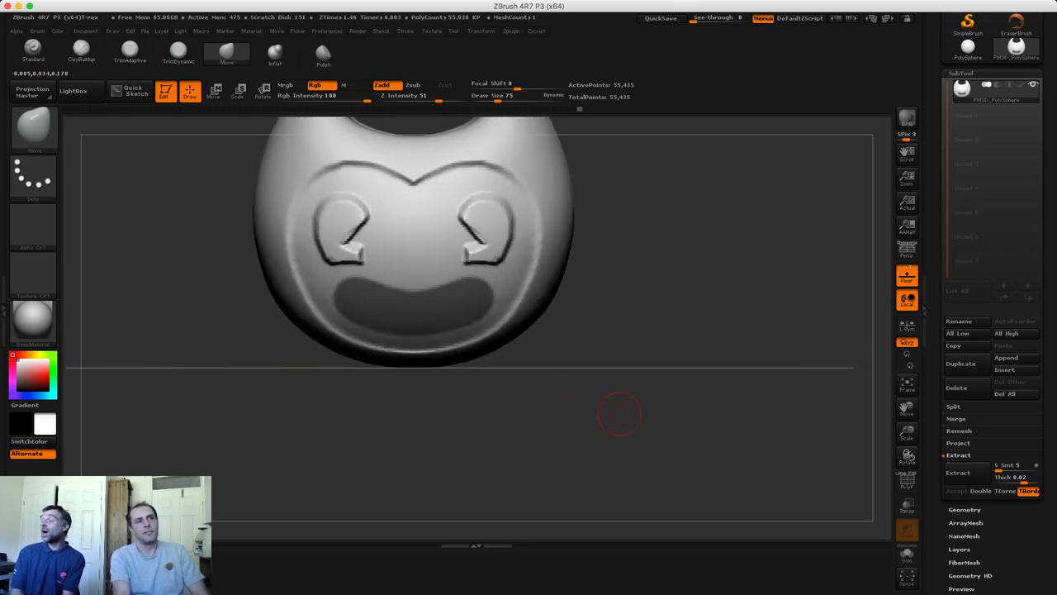
left_click(964, 509)
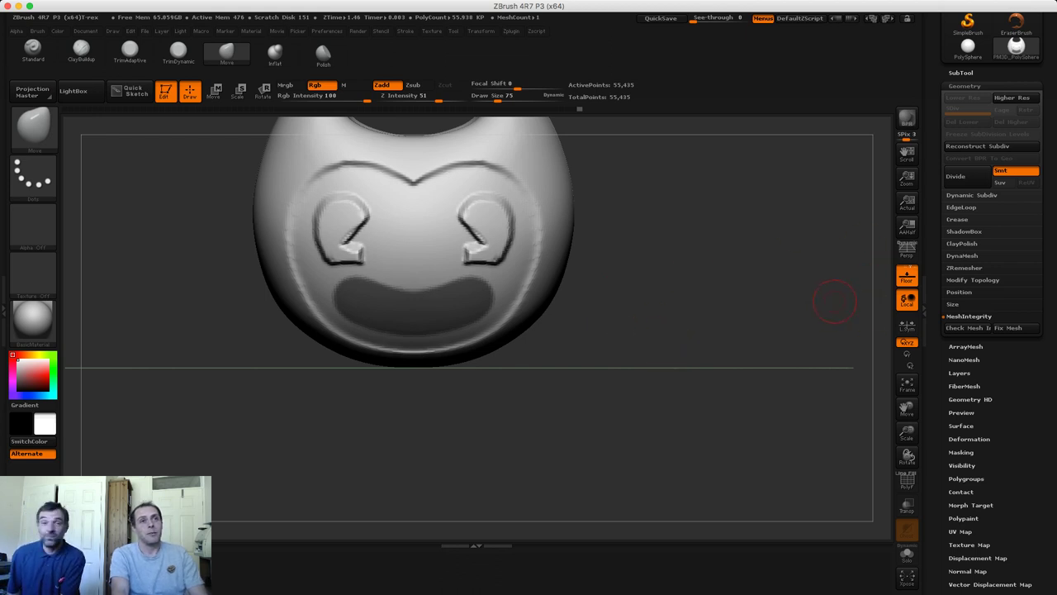
left_click(963, 86)
left_click(960, 72)
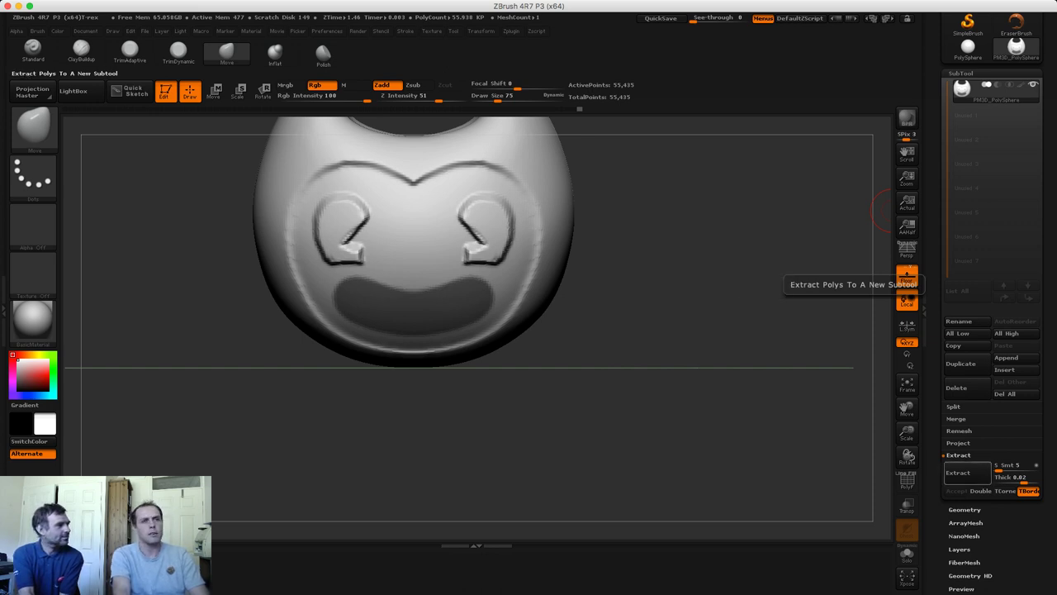
left_click(958, 472)
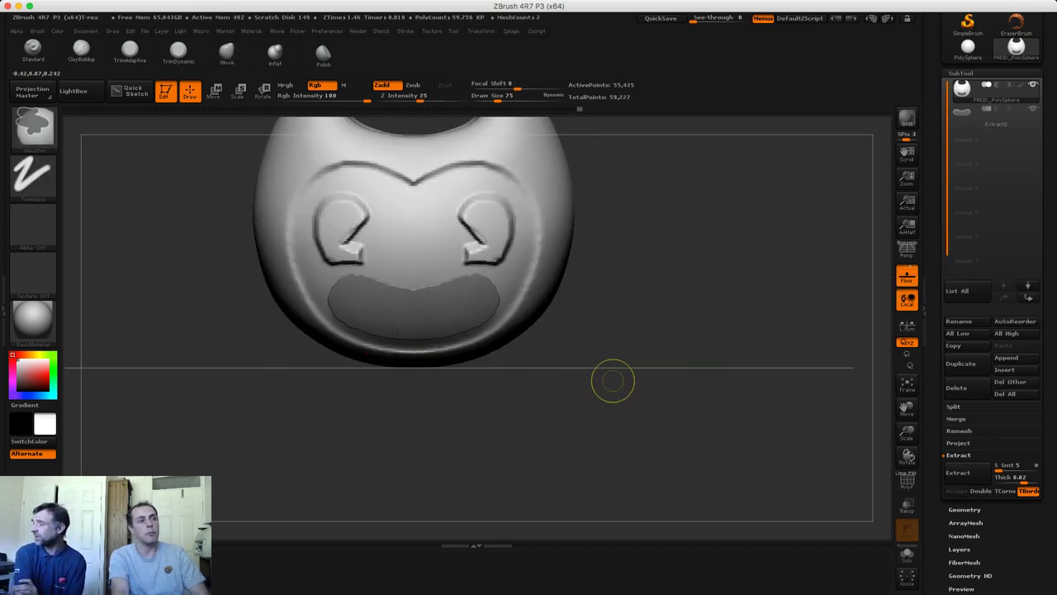
- Switch to the Move brush, make the extracted smile the active subtool, and clear its mask
key("b")
key("m")
key("v")
mouse_move(653, 408)
left_mouse_down()
mouse_move(537, 405)
mouse_move(595, 425)
mouse_move(667, 420)
left_mouse_up()
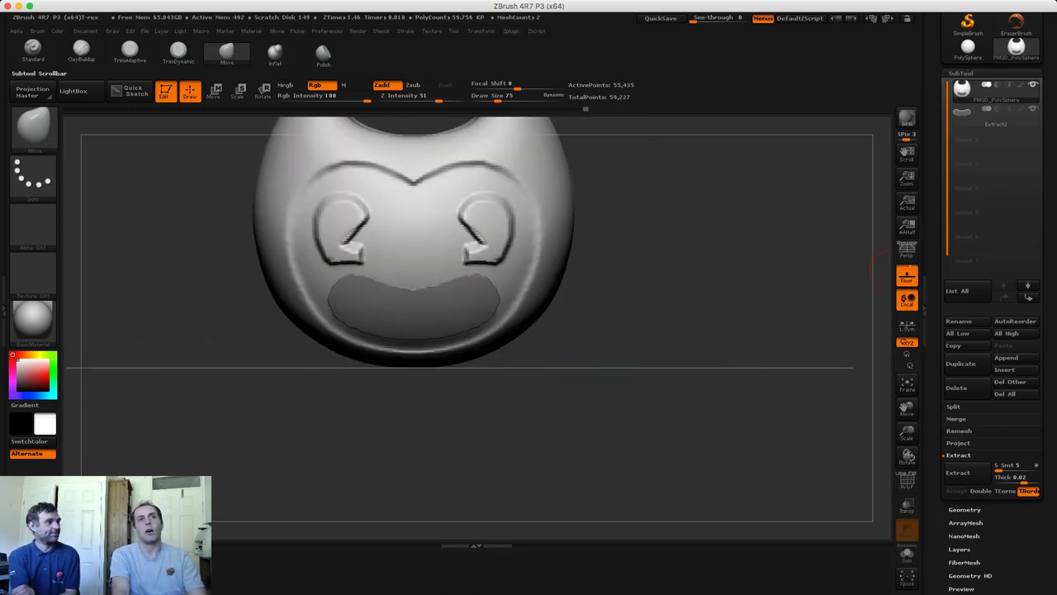
left_click(995, 115)
left_click_drag(936, 347, 936, 47)
left_click_drag(731, 262, 818, 372, "ctrl")
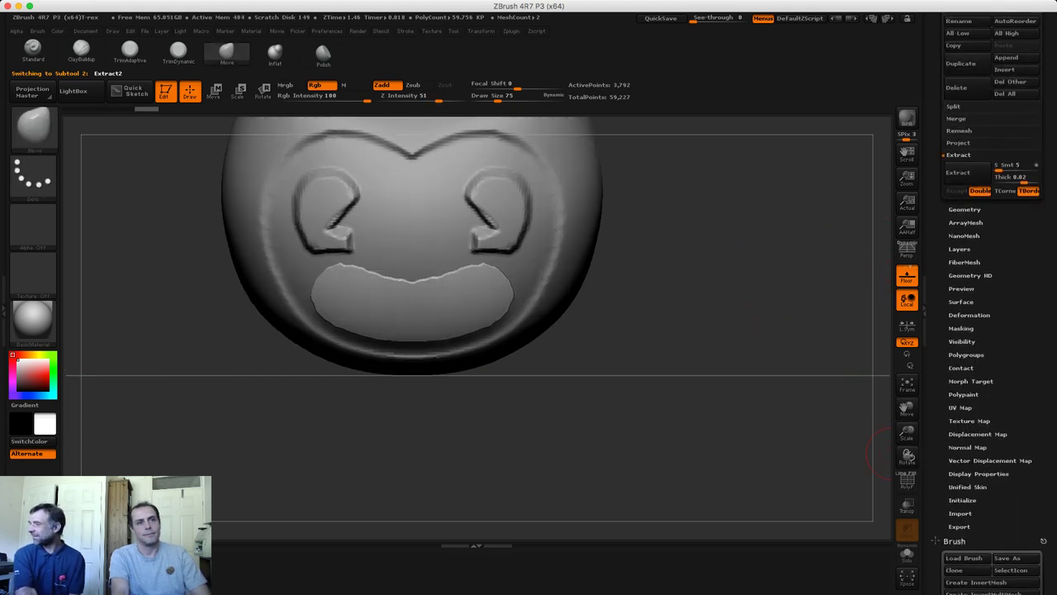
scroll(991, 331, "down", 2)
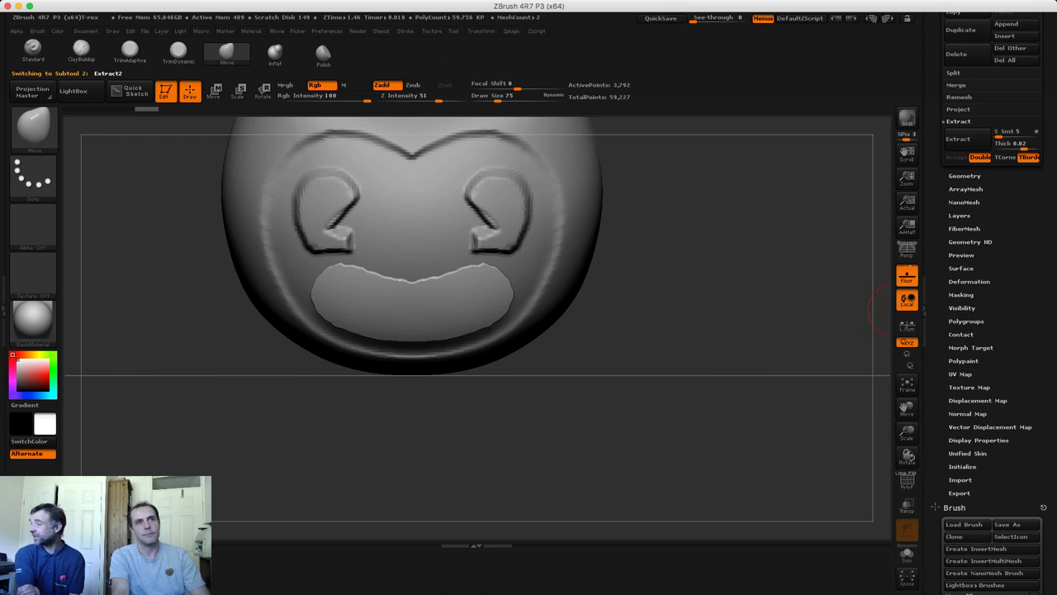
scroll(991, 306, "up", 10)
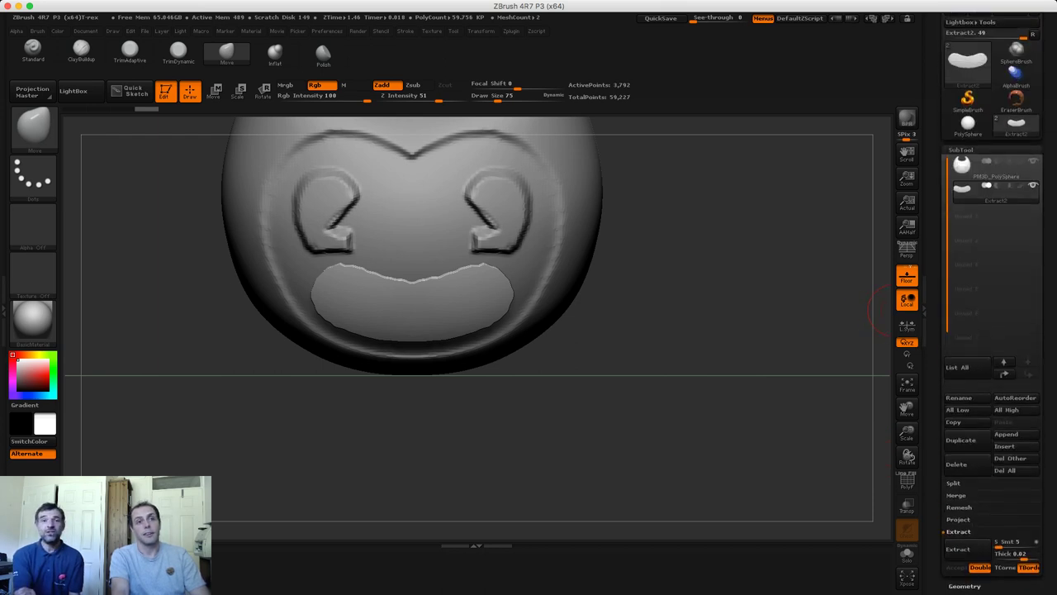
scroll(991, 305, "down", 10)
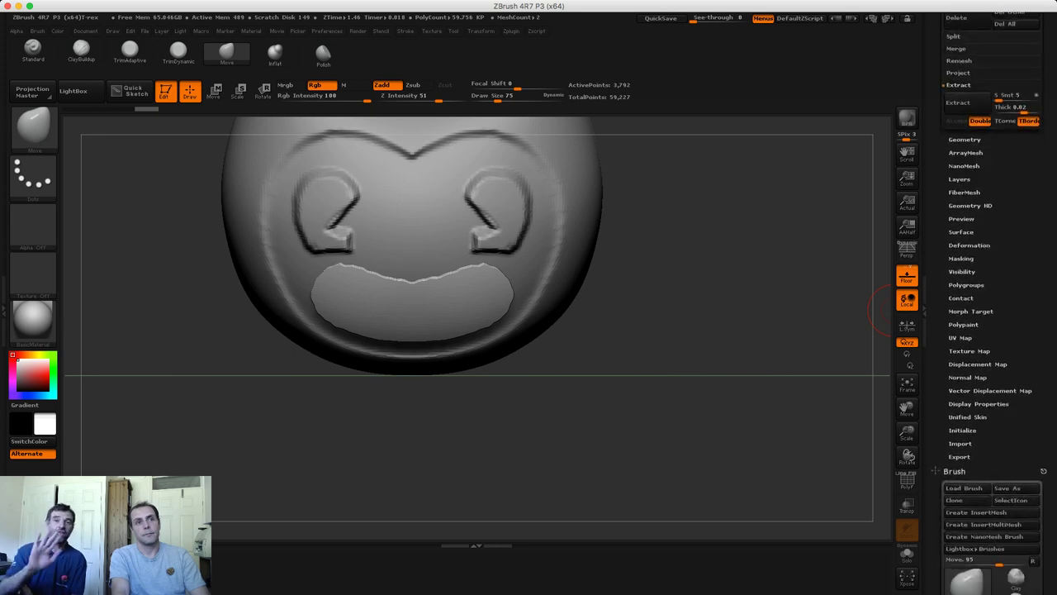
left_click(969, 245)
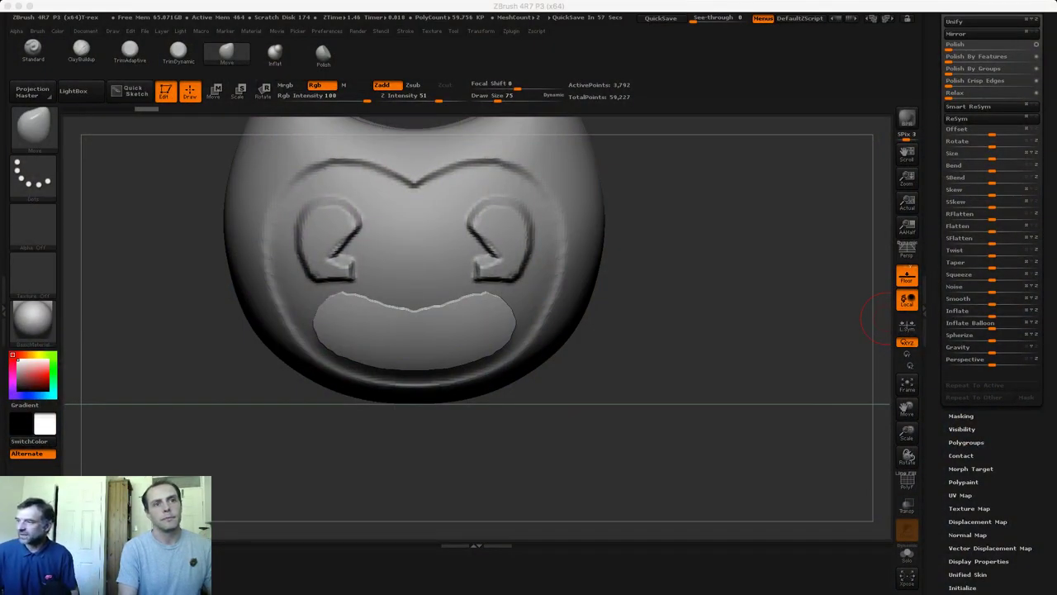
left_click(978, 521)
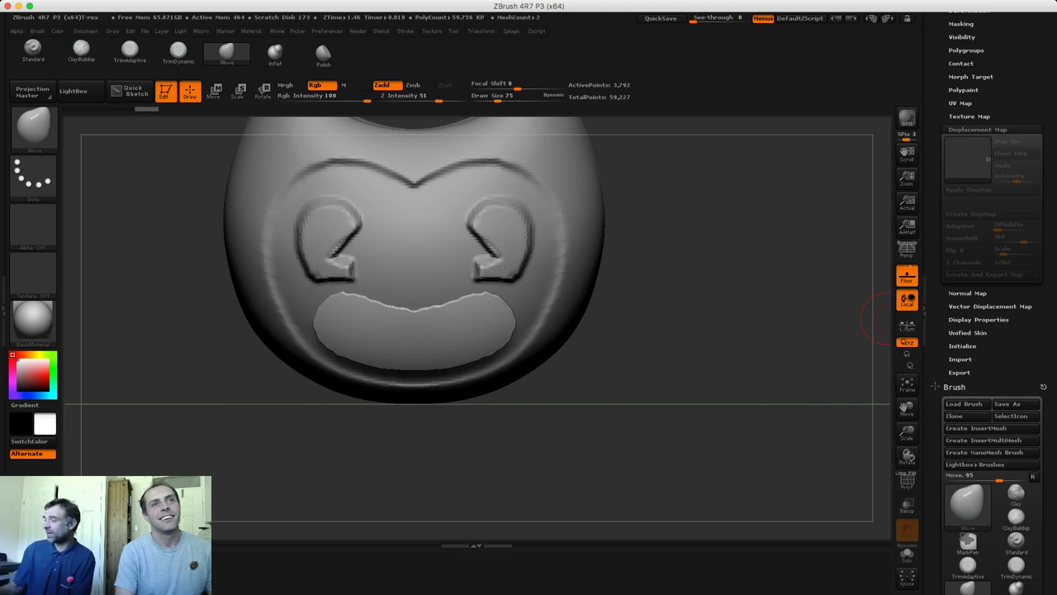
scroll(991, 297, "up", 10)
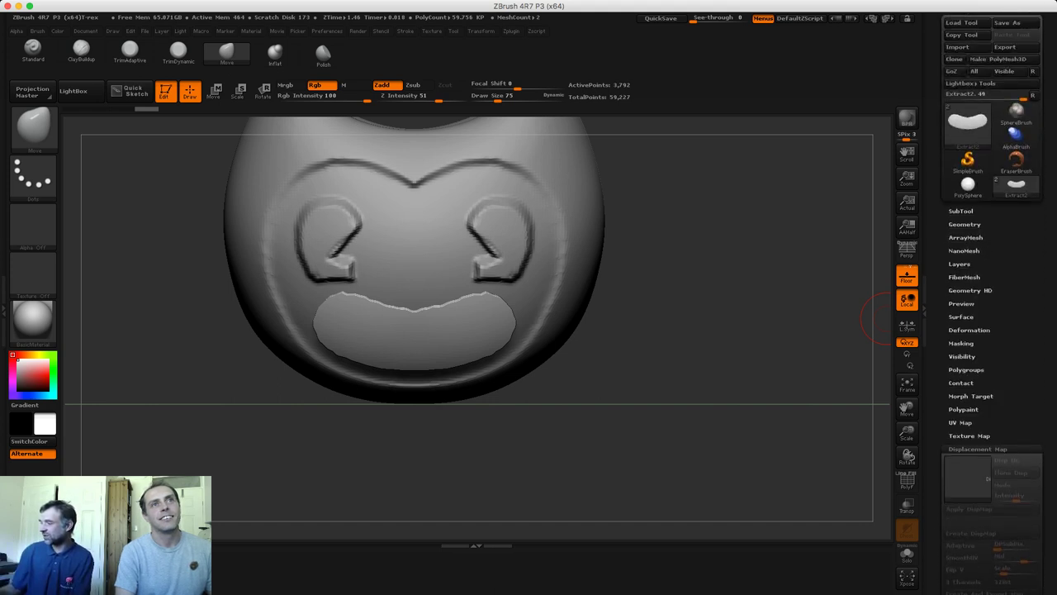
scroll(991, 297, "up", 2)
left_click(963, 236)
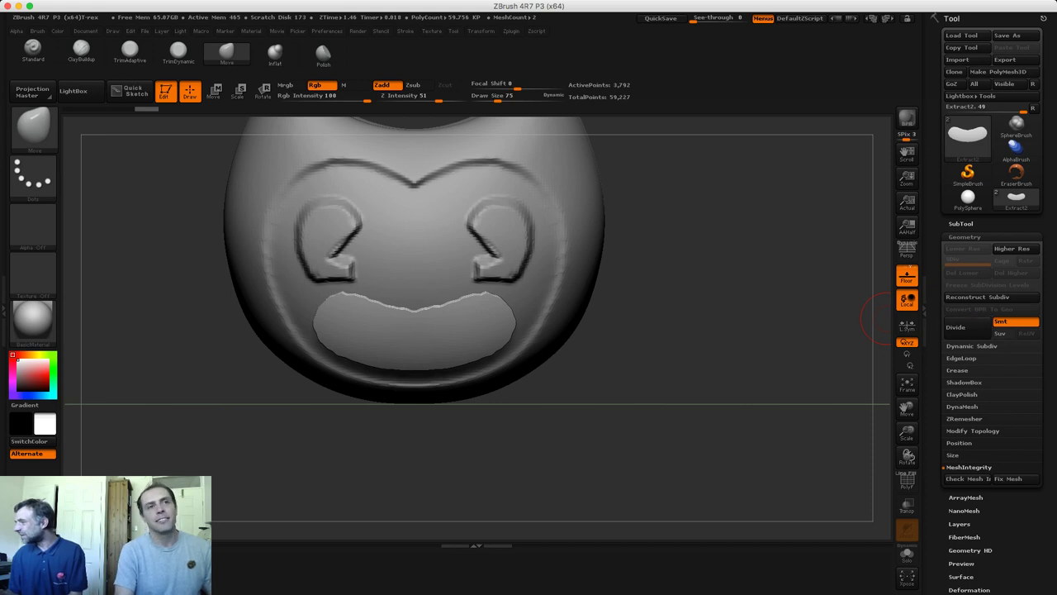
scroll(991, 297, "down", 8)
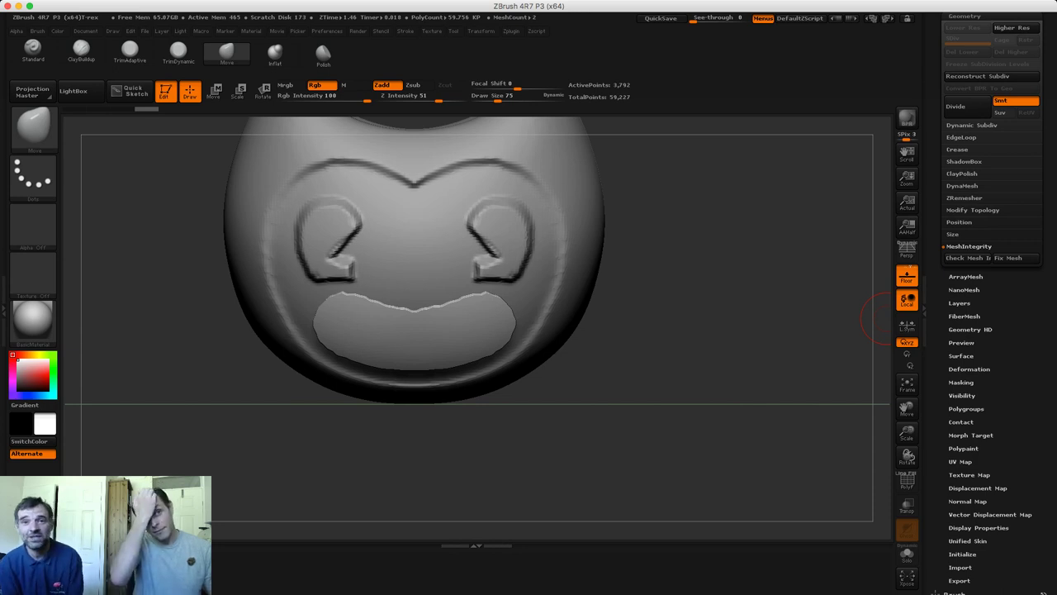
- Smooth the jagged upper edge of the extracted smile with the Polish By Features deformation
left_click(969, 368)
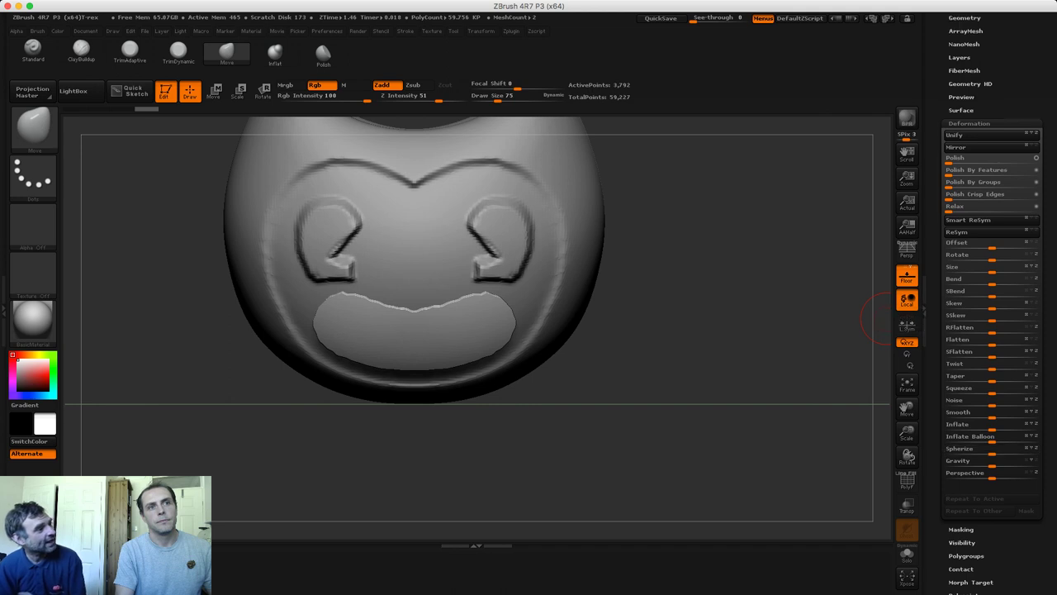
scroll(991, 331, "up", 2)
scroll(936, 390, "down", 10)
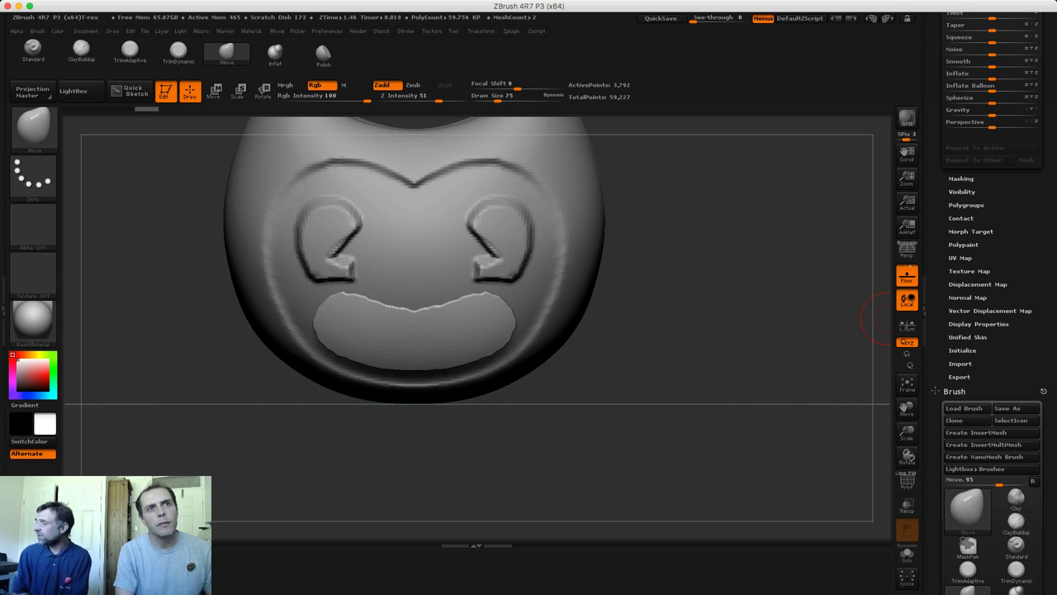
scroll(935, 391, "up", 8)
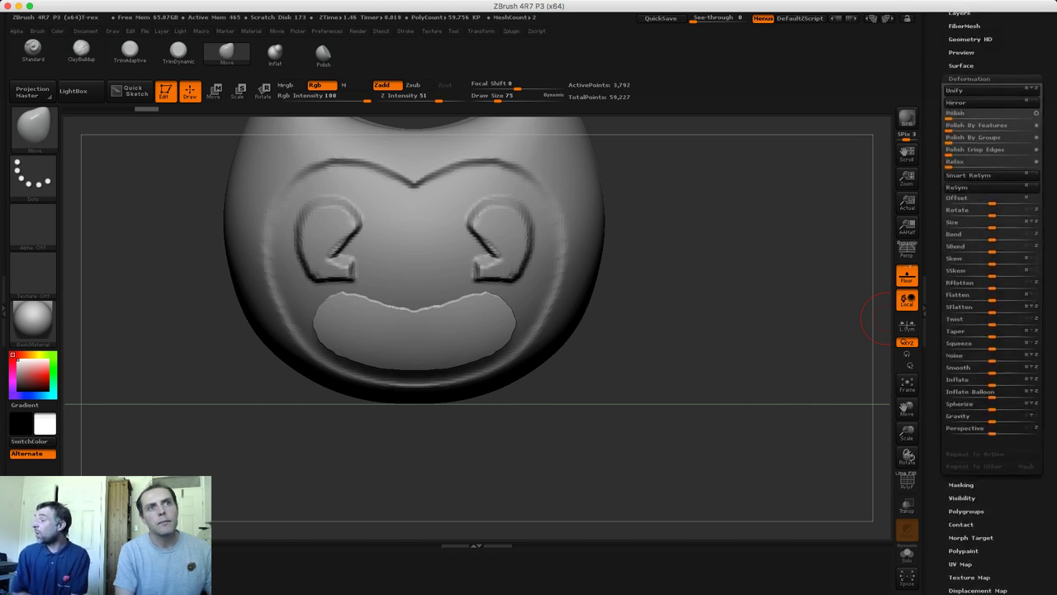
scroll(991, 331, "up", 2)
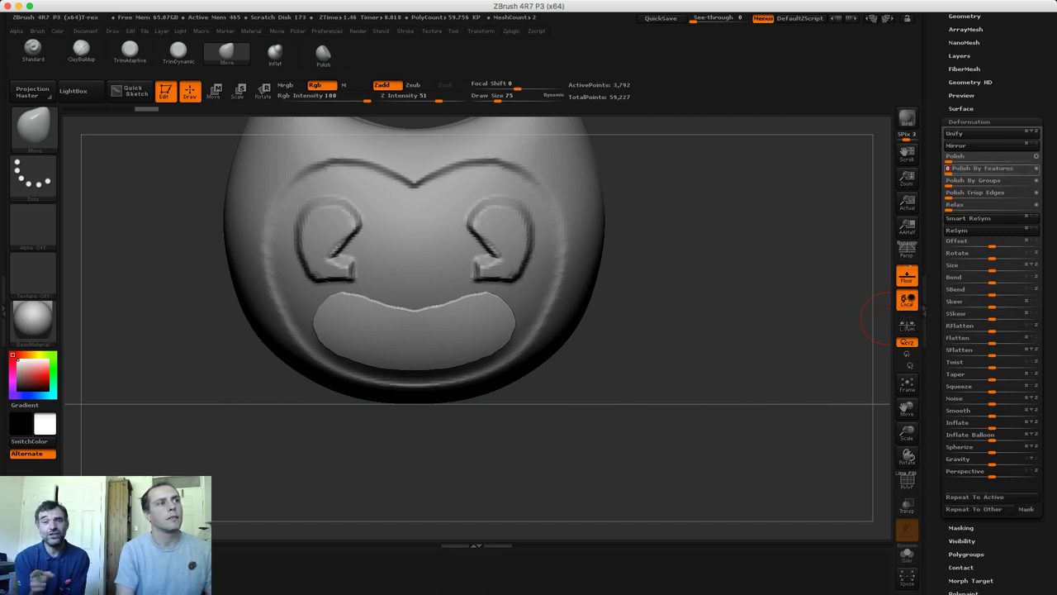
left_click(982, 169)
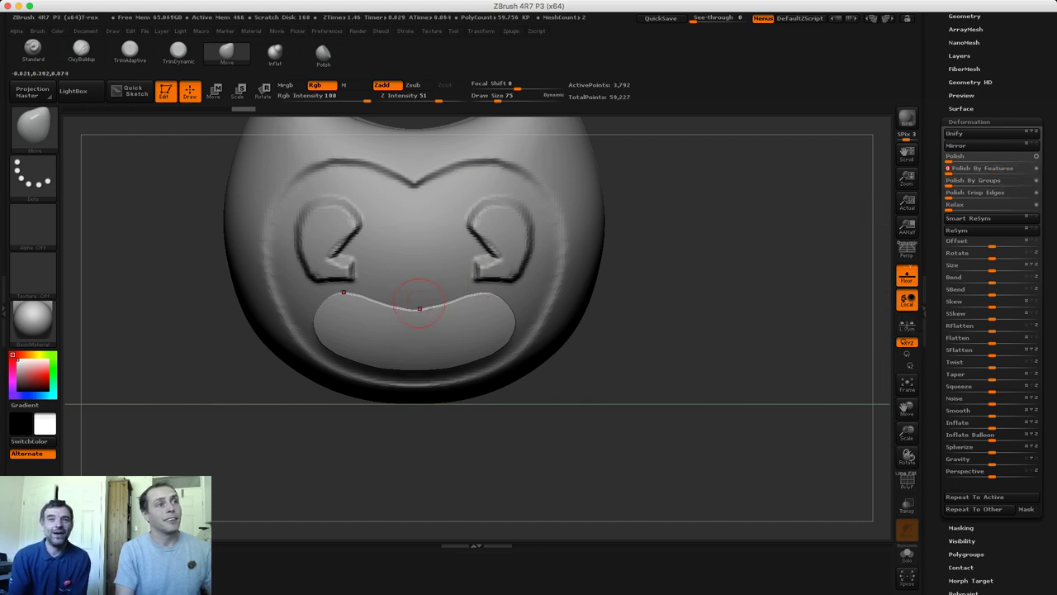
- Even out the smile's upper edge with the Move brush at draw size 165, and reduce the draw size to 118
key("s")
left_click_drag(410, 306, 420, 306)
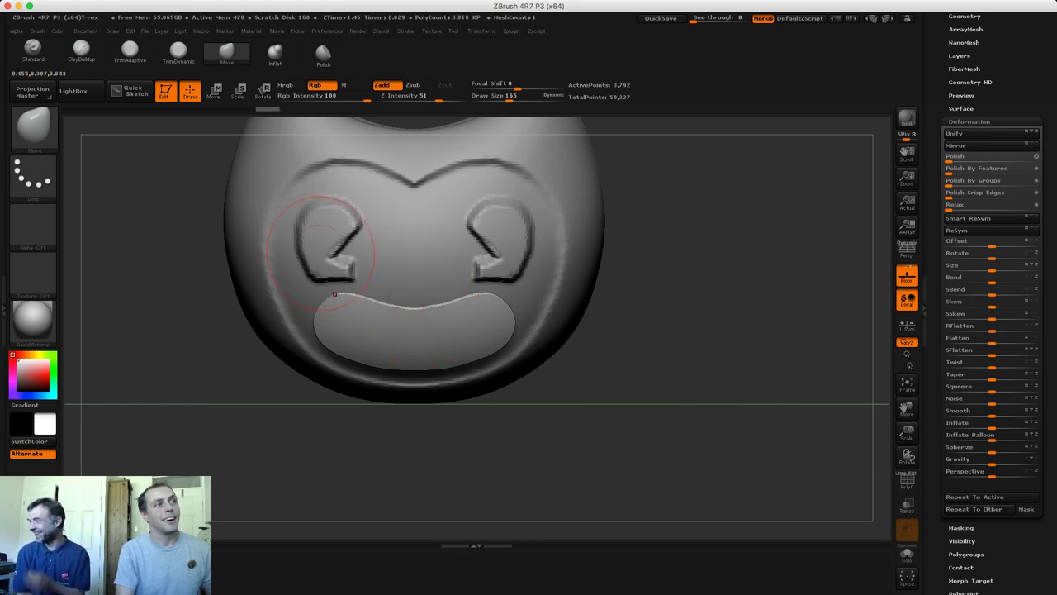
key("s")
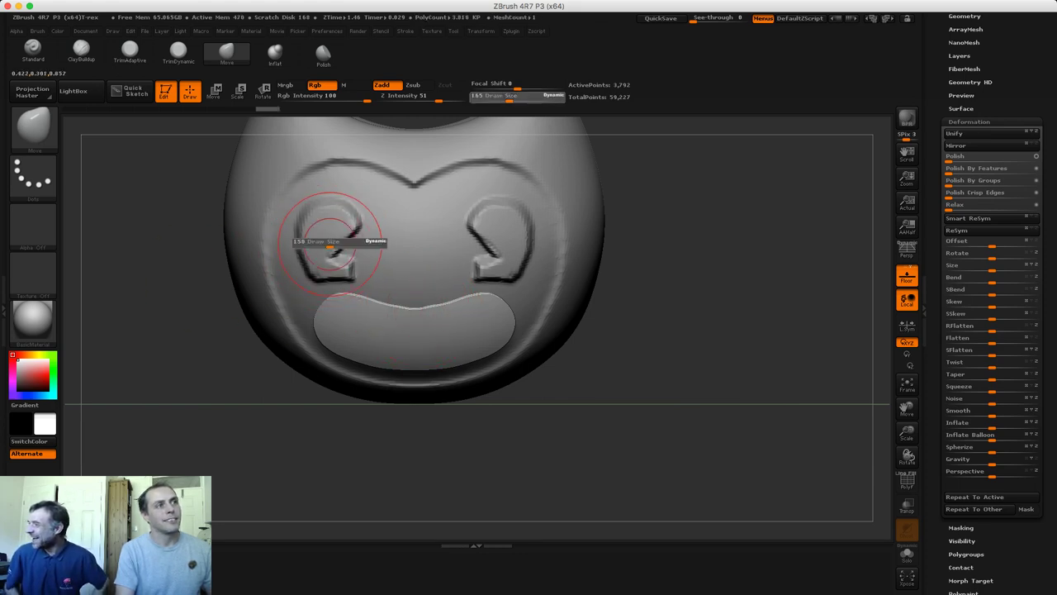
left_click_drag(336, 242, 329, 243)
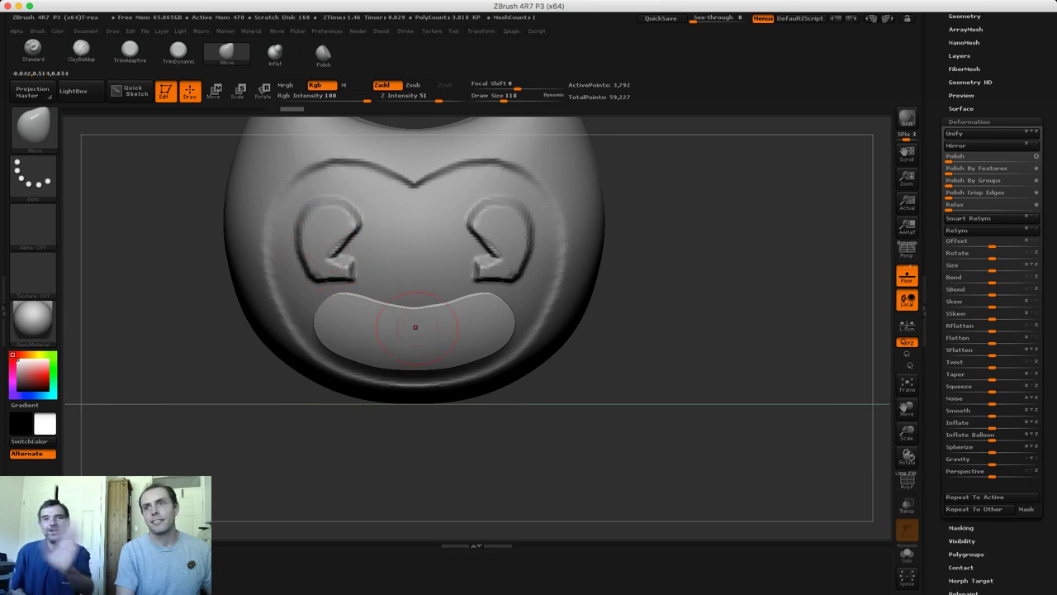
- Convert the extracted smile subtool to a DynaMesh at resolution 264
mouse_move(570, 430)
left_mouse_down()
mouse_move(652, 347)
mouse_move(361, 328)
left_mouse_up()
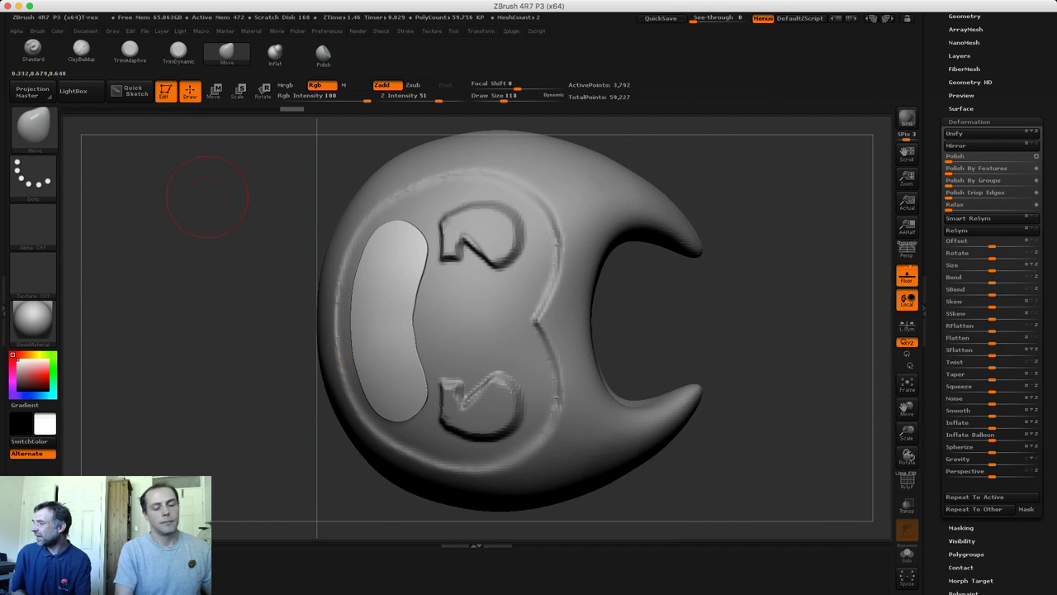
key("b")
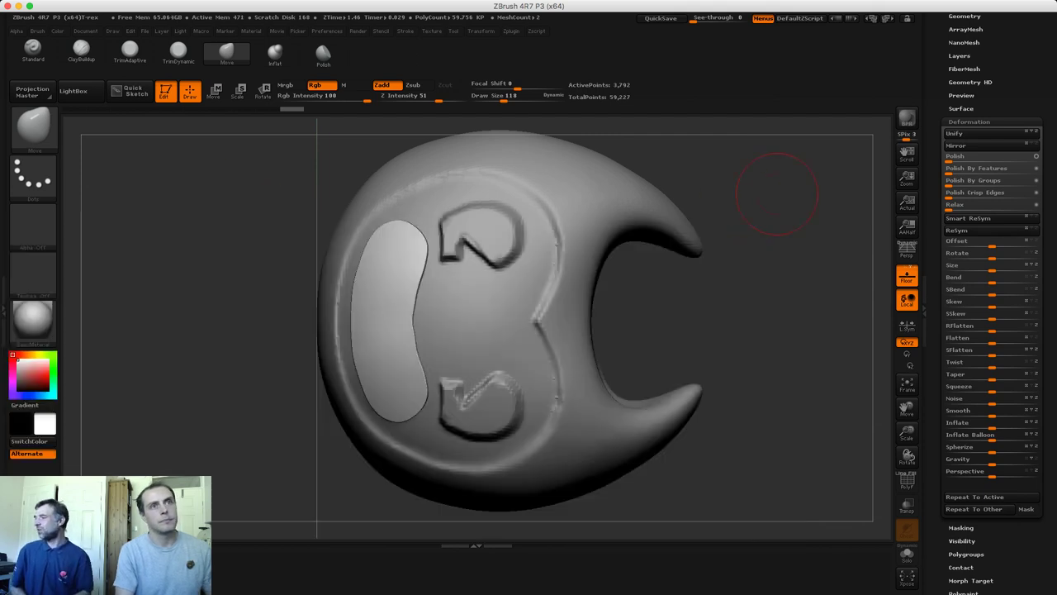
left_click_drag(936, 197, 937, 417)
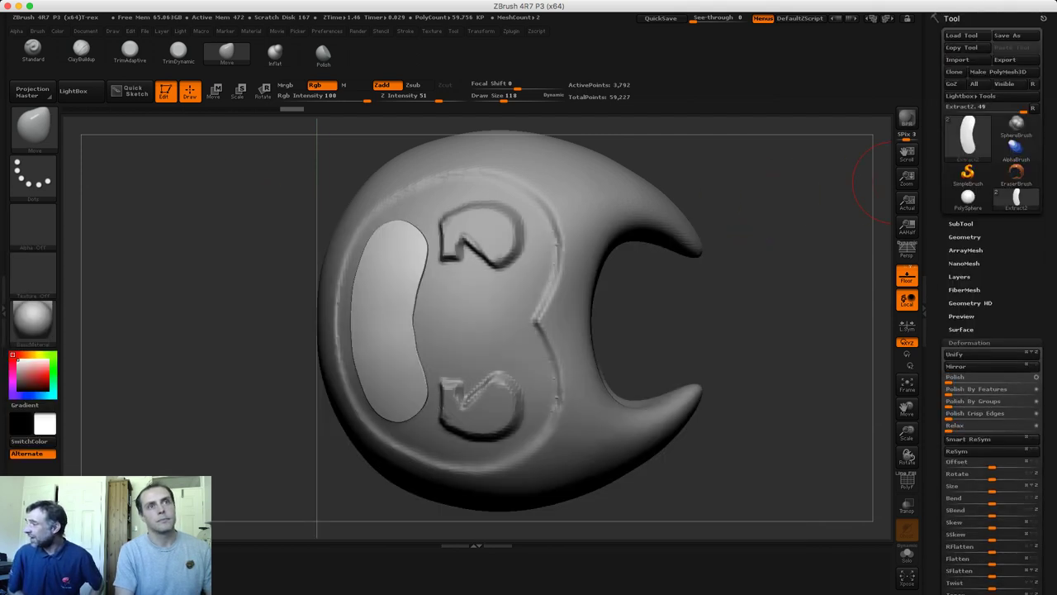
left_click(961, 223)
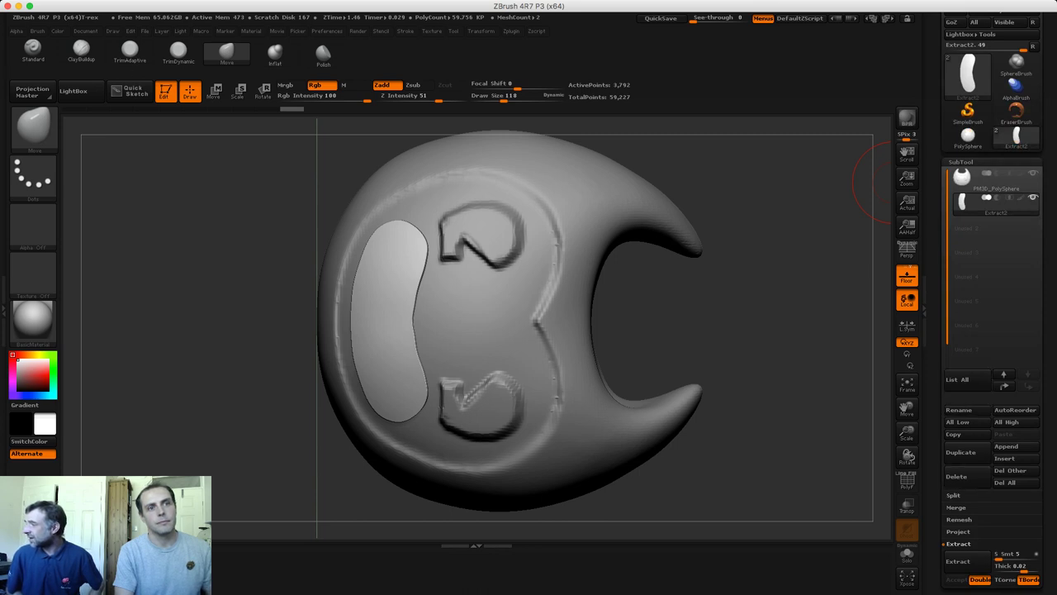
scroll(966, 454, "down", 3)
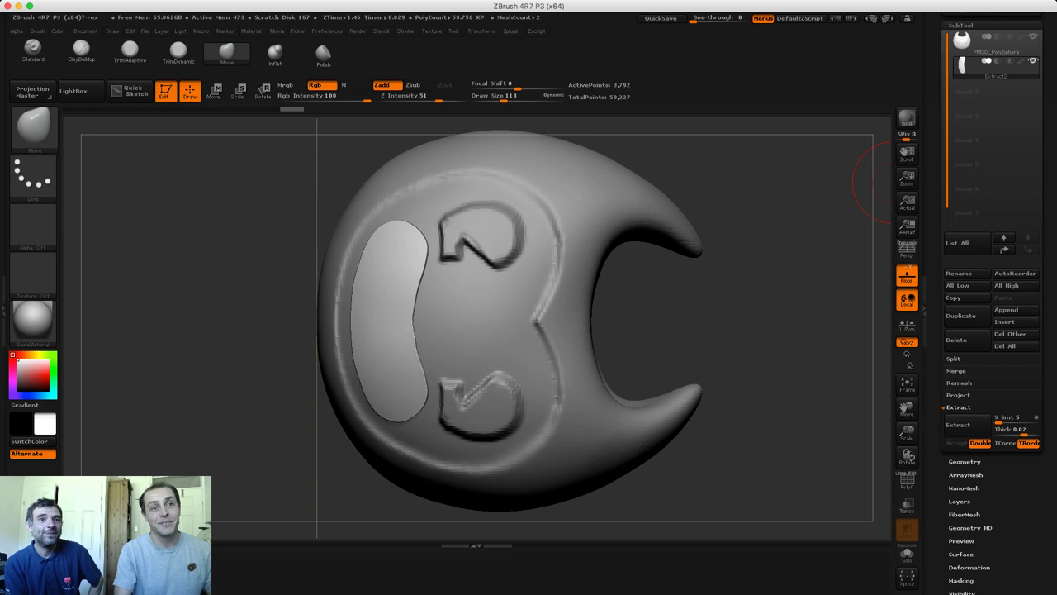
left_click(963, 461)
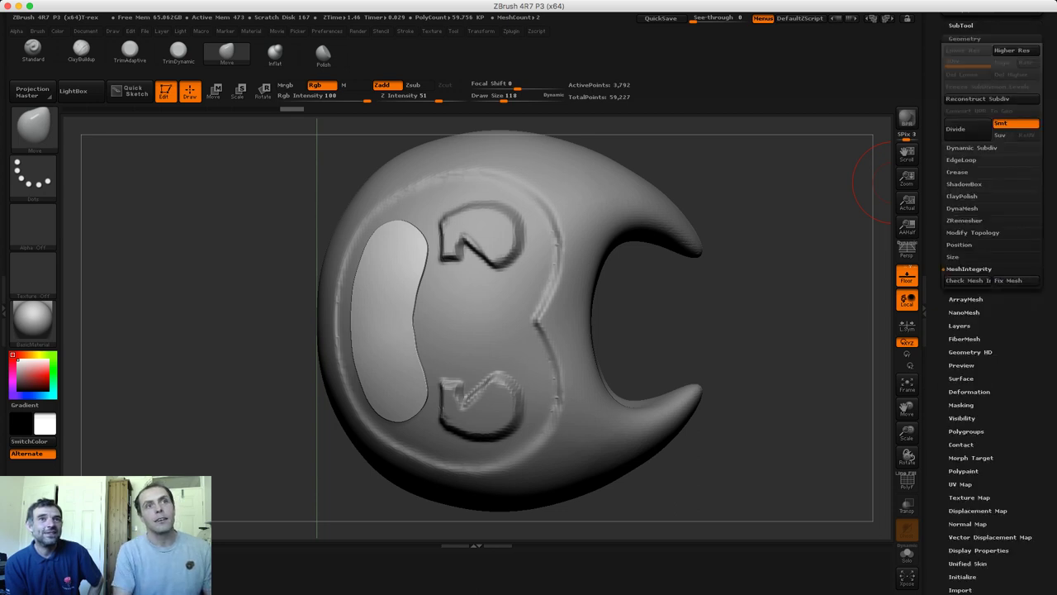
left_click(961, 208)
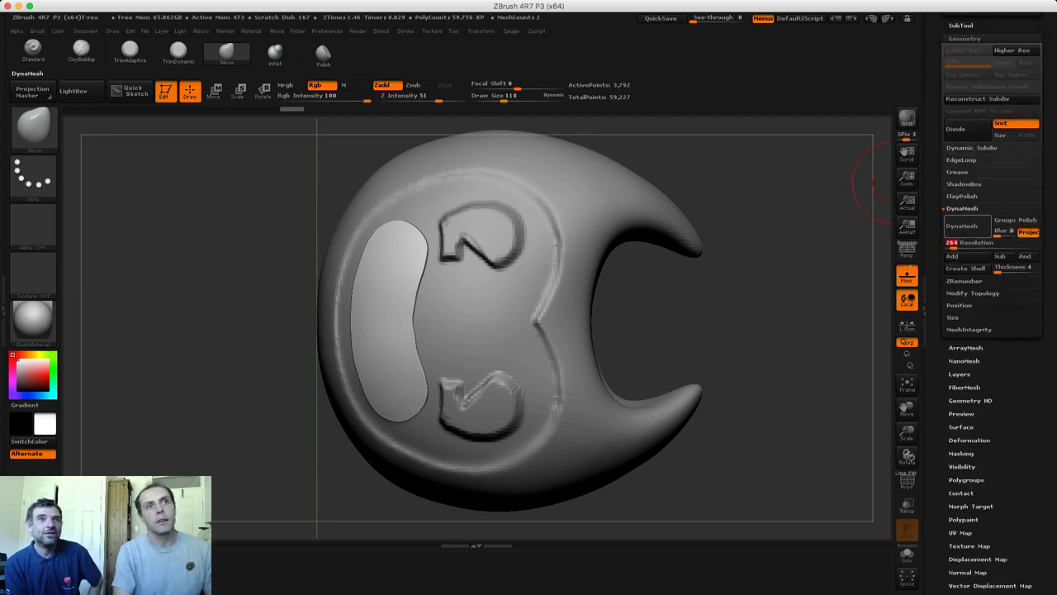
left_click(961, 226)
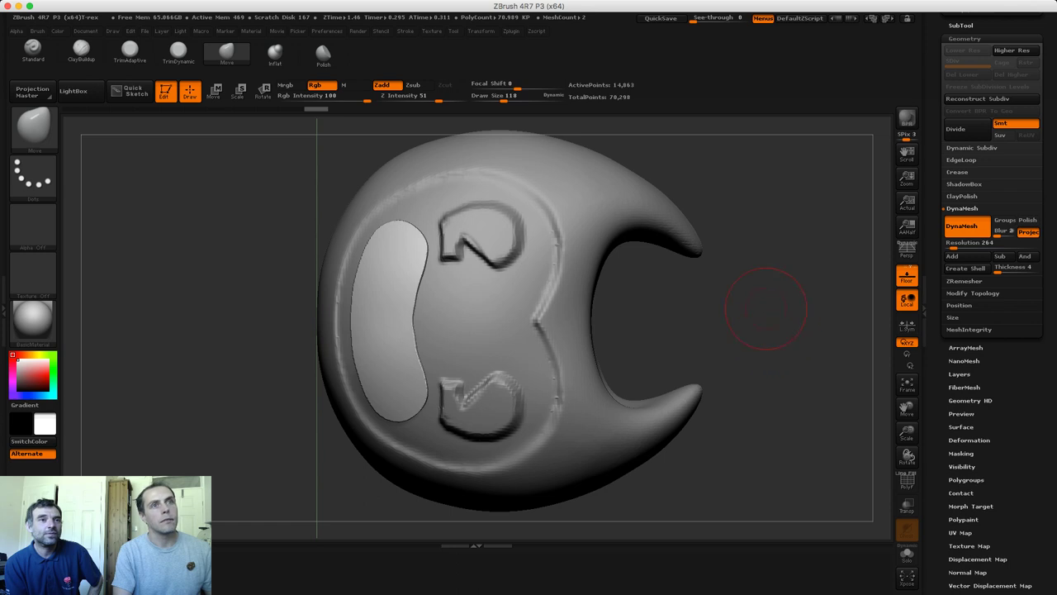
left_click_drag(765, 308, 821, 308)
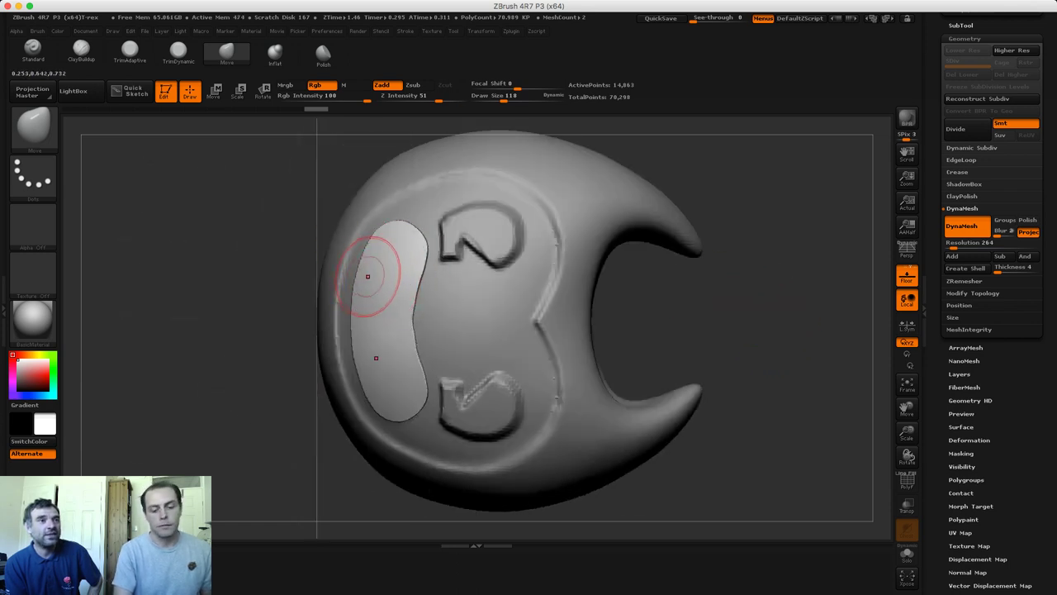
- Carve two symmetrical creases across the middle of the smile with the Dam_Standard brush at draw size 118, undoing the first attempt
key("b")
key("d")
key("s")
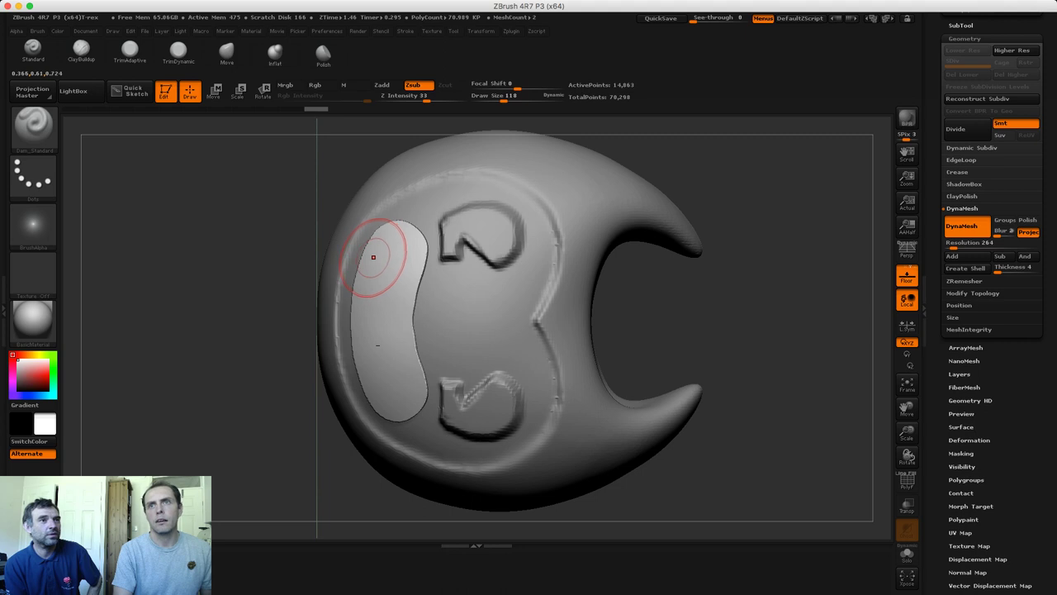
key("super+Tab")
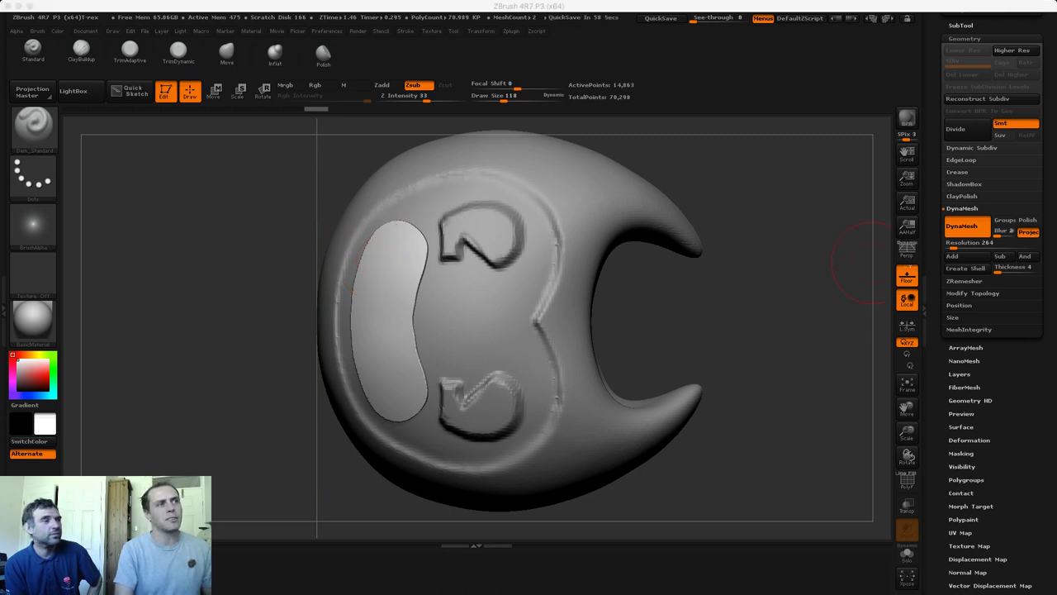
left_click(373, 302)
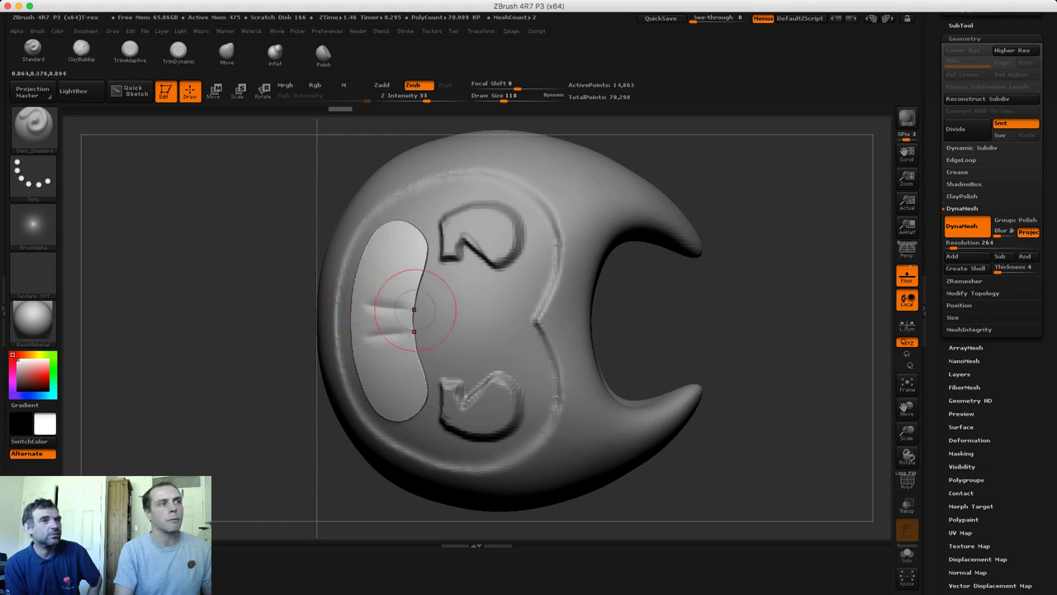
key("super+z")
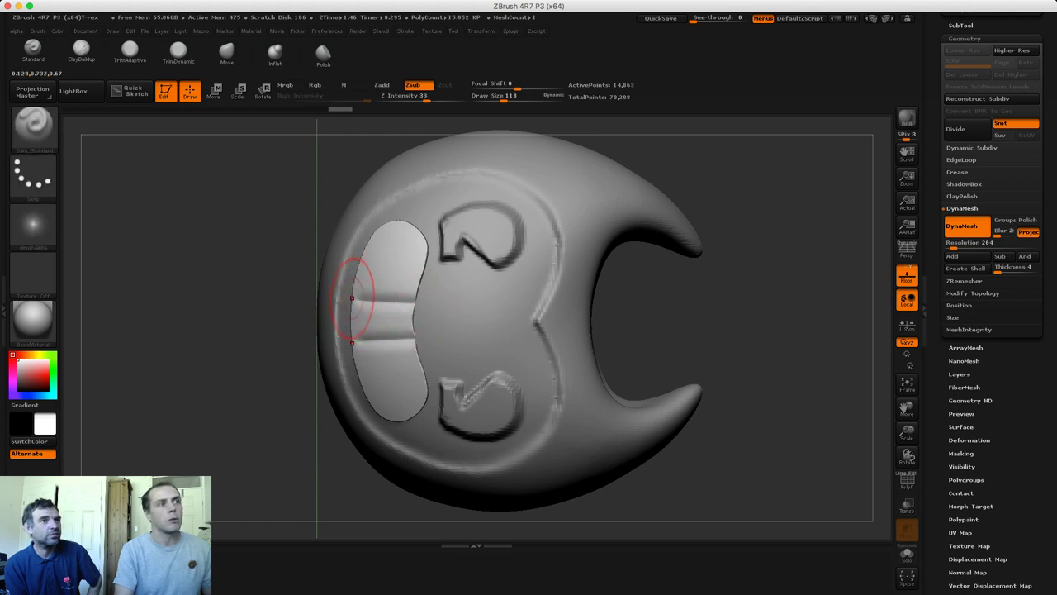
- Carve another symmetrical pair of creases near the two ends of the extracted smile with the Dam_Standard brush
key("super+z")
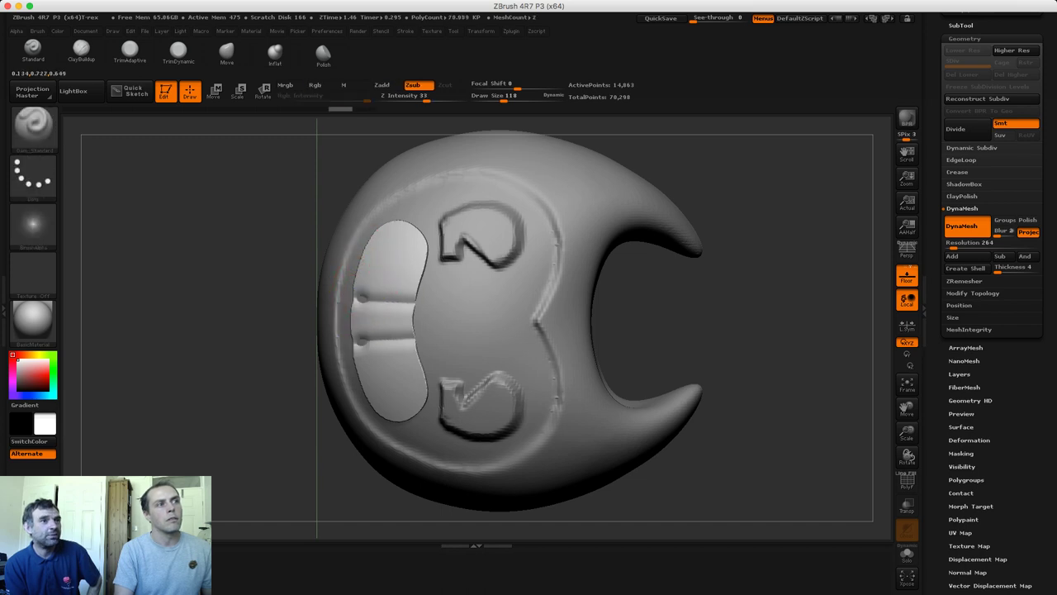
key("super+shift+z")
key("super+shift+z")
key("super+shift+z")
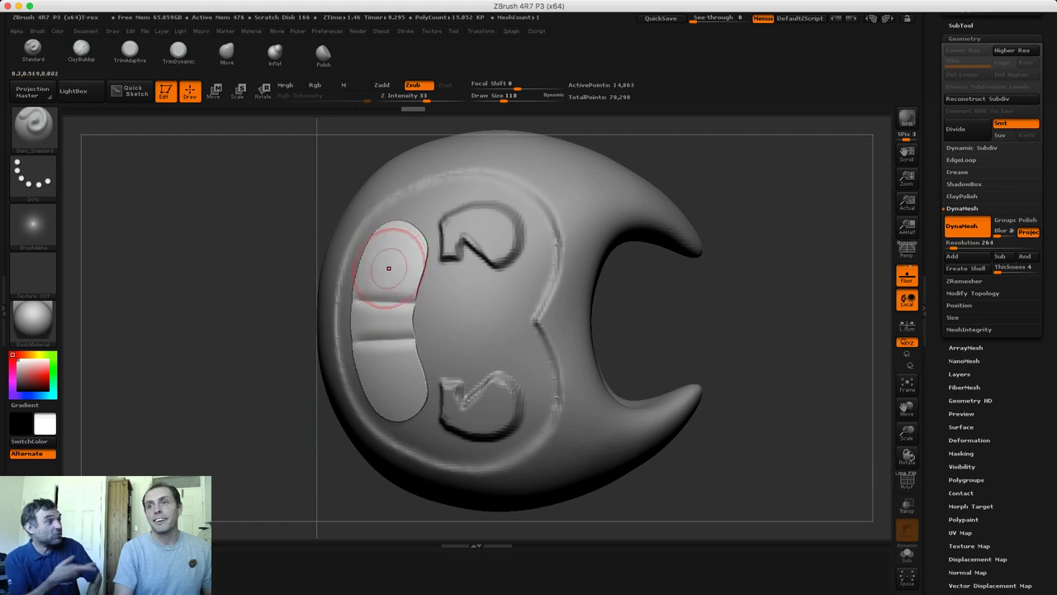
left_click_drag(424, 263, 368, 258)
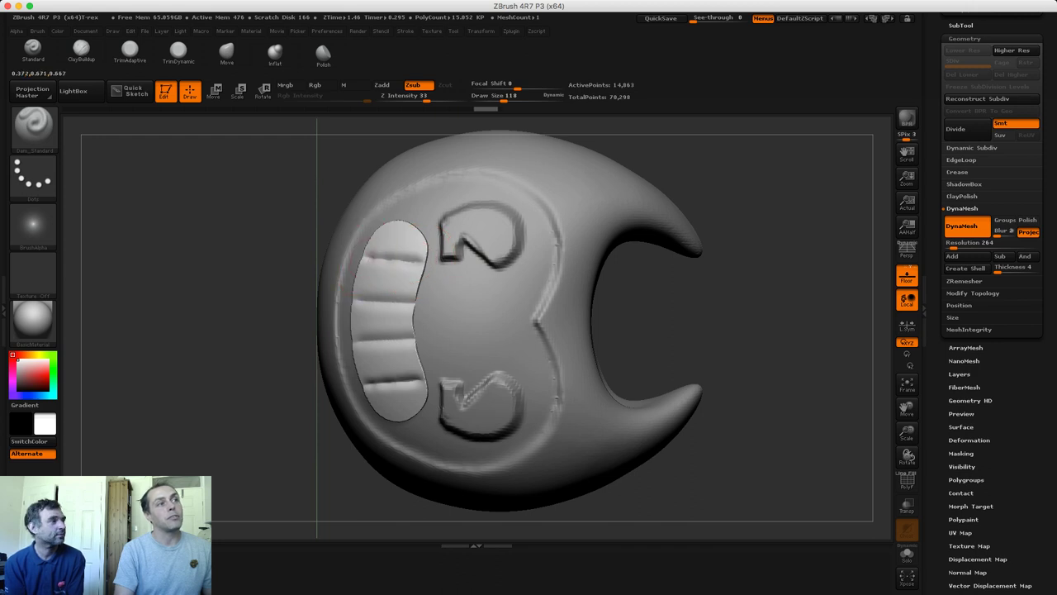
mouse_move(281, 249)
left_mouse_down()
mouse_move(609, 324)
mouse_move(495, 323)
mouse_move(536, 281)
mouse_move(512, 273)
mouse_move(583, 266)
mouse_move(541, 316)
left_mouse_up()
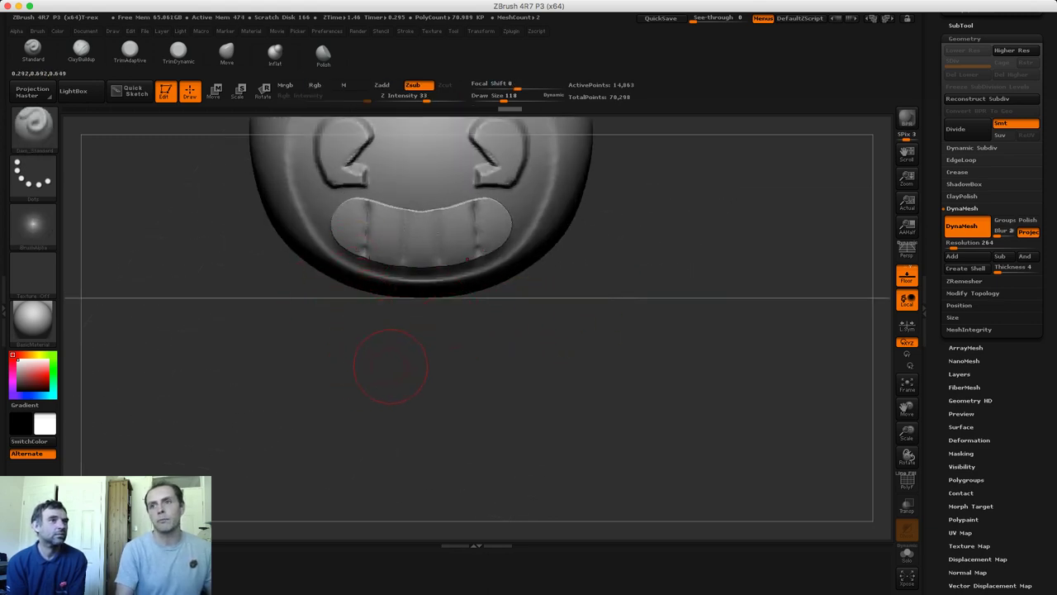
- Build up the smile's tooth segments between the creases with the ClayBuildup brush at draw size 72
mouse_move(372, 357)
left_mouse_down()
mouse_move(363, 326)
mouse_move(341, 349)
mouse_move(344, 308)
mouse_move(347, 371)
mouse_move(396, 361)
left_mouse_up()
left_click_drag(280, 312, 145, 151)
key("b")
key("c")
key("t")
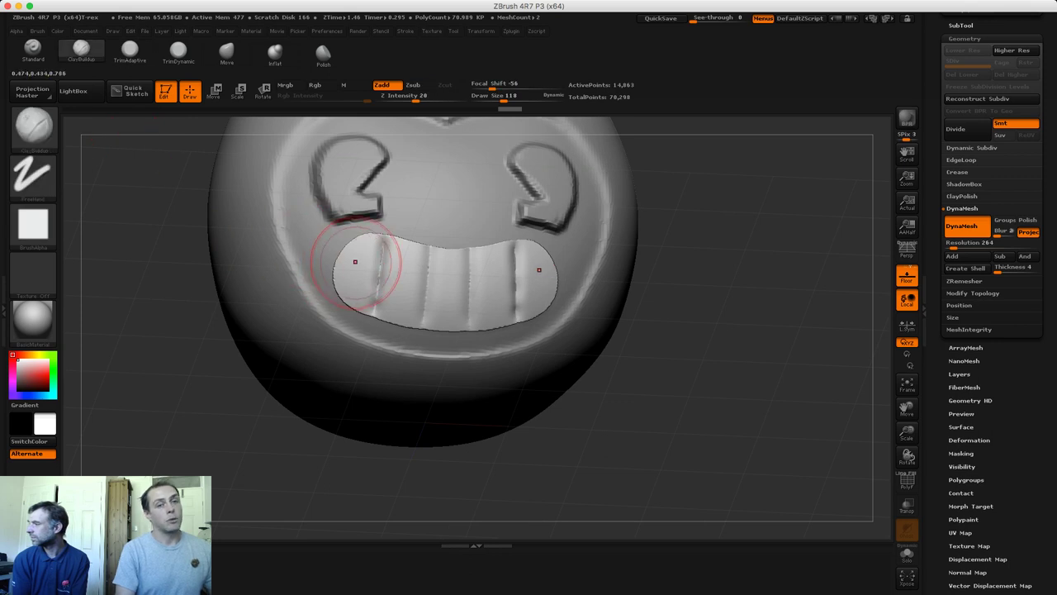
key("s")
mouse_move(378, 255)
left_mouse_down()
mouse_move(358, 297)
mouse_move(375, 272)
mouse_move(365, 285)
left_mouse_up()
mouse_move(403, 247)
left_mouse_down()
mouse_move(411, 319)
mouse_move(396, 274)
mouse_move(378, 300)
mouse_move(448, 236)
mouse_move(430, 319)
mouse_move(448, 246)
left_mouse_up()
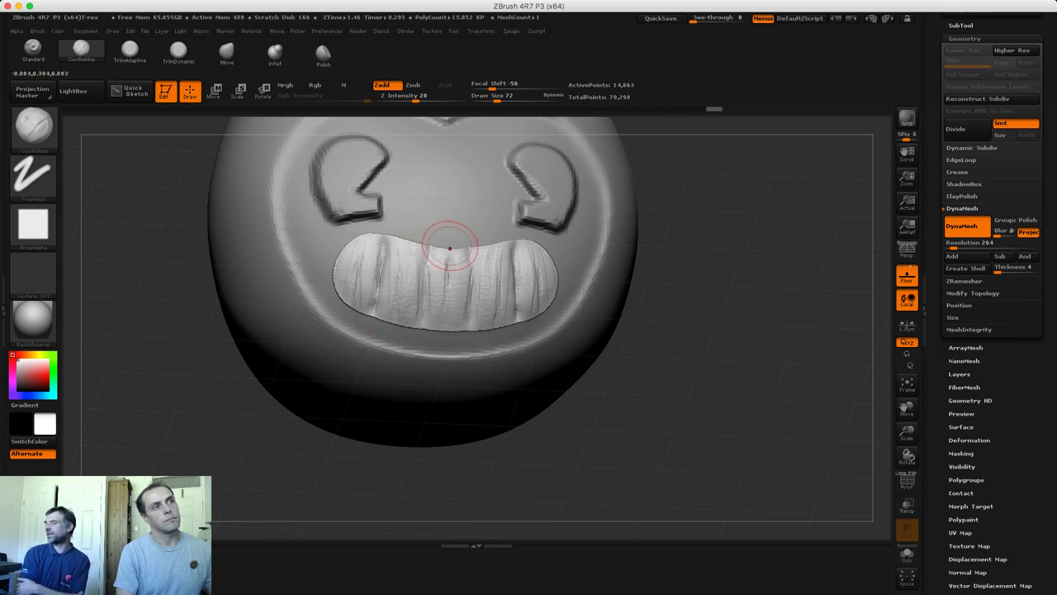
left_click_drag(201, 212, 189, 201, "shift")
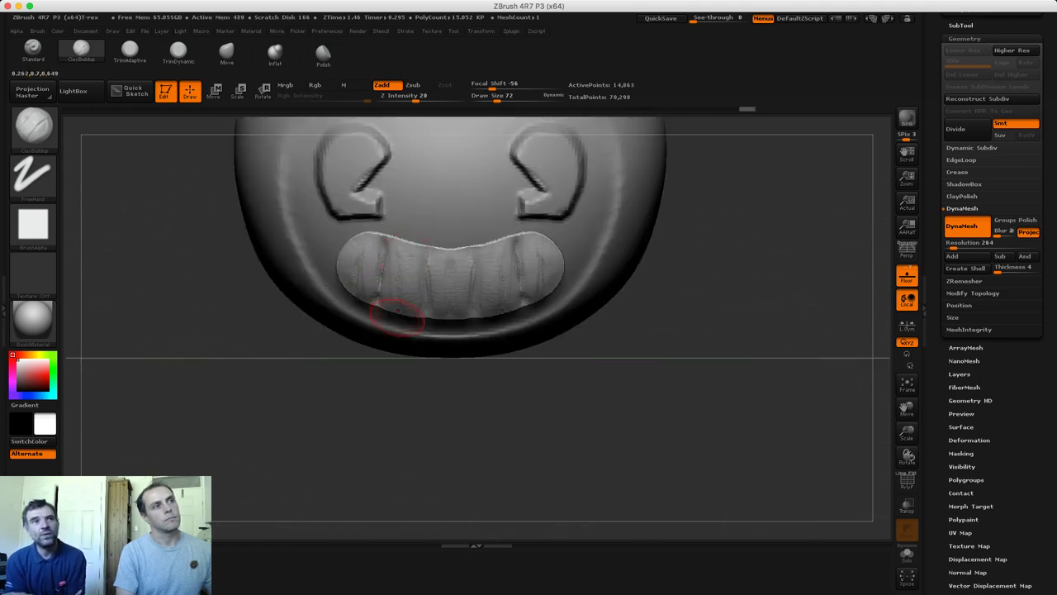
left_click_drag(242, 236, 242, 201)
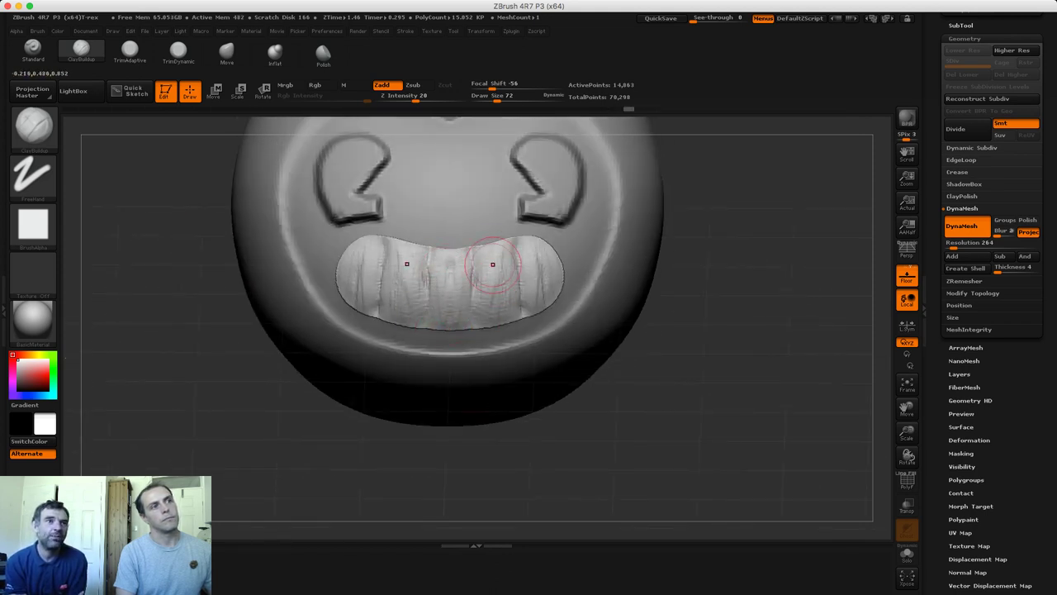
- Smooth the clay strokes and creases across the whole surface of the smile
left_click_drag(182, 289, 176, 321, "shift")
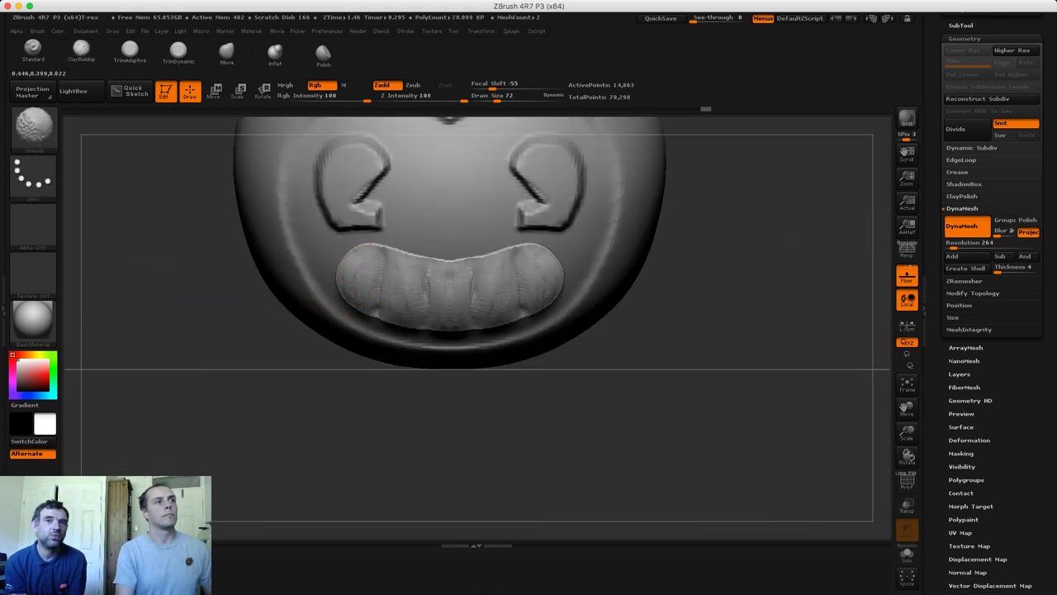
mouse_move(385, 279)
left_mouse_down("shift")
mouse_move(370, 274)
mouse_move(481, 316)
mouse_move(437, 269)
left_mouse_up("shift")
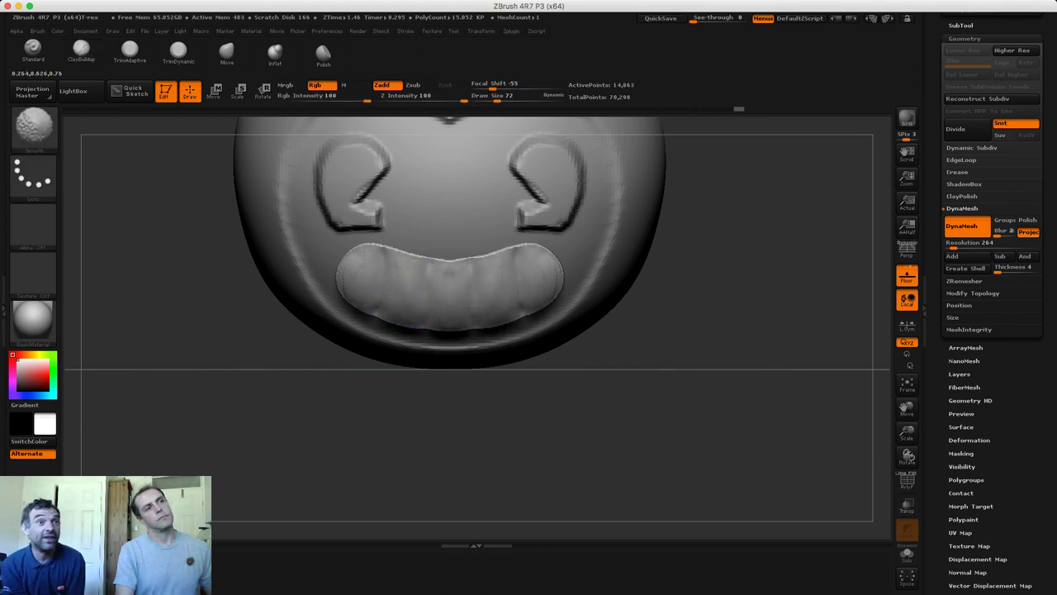
left_click_drag(231, 326, 219, 259, "alt")
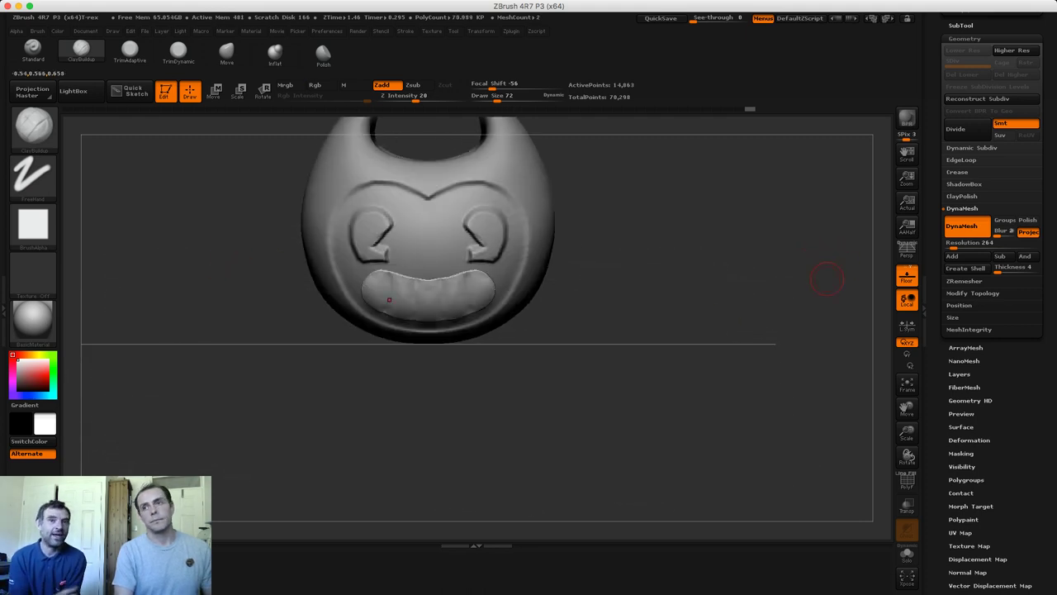
mouse_move(650, 267)
left_mouse_down()
mouse_move(727, 263)
mouse_move(702, 239)
mouse_move(661, 264)
left_mouse_up()
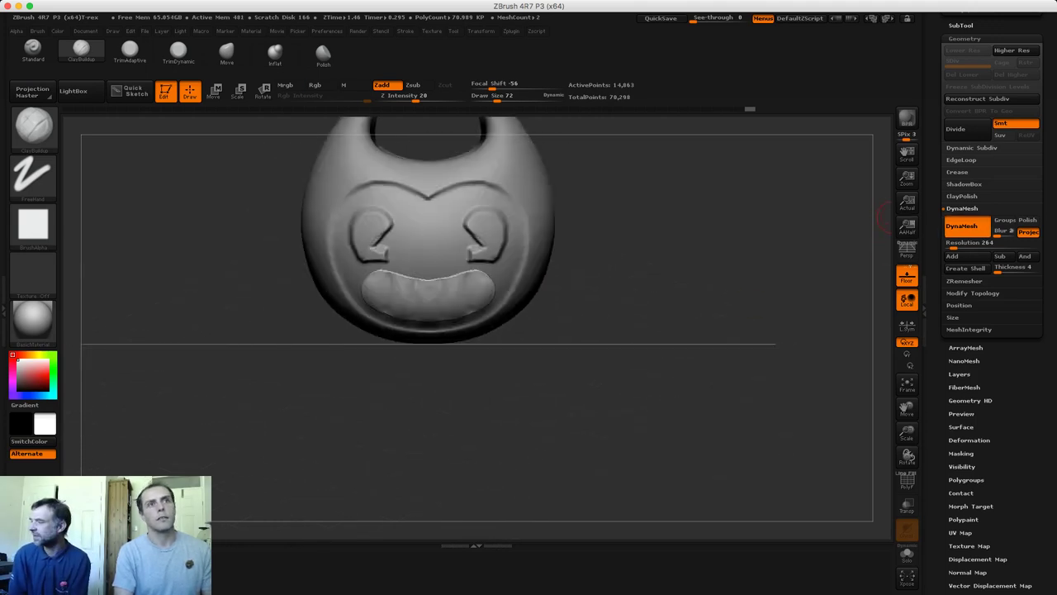
- Delete the Extract2 smile subtool
left_click(960, 25)
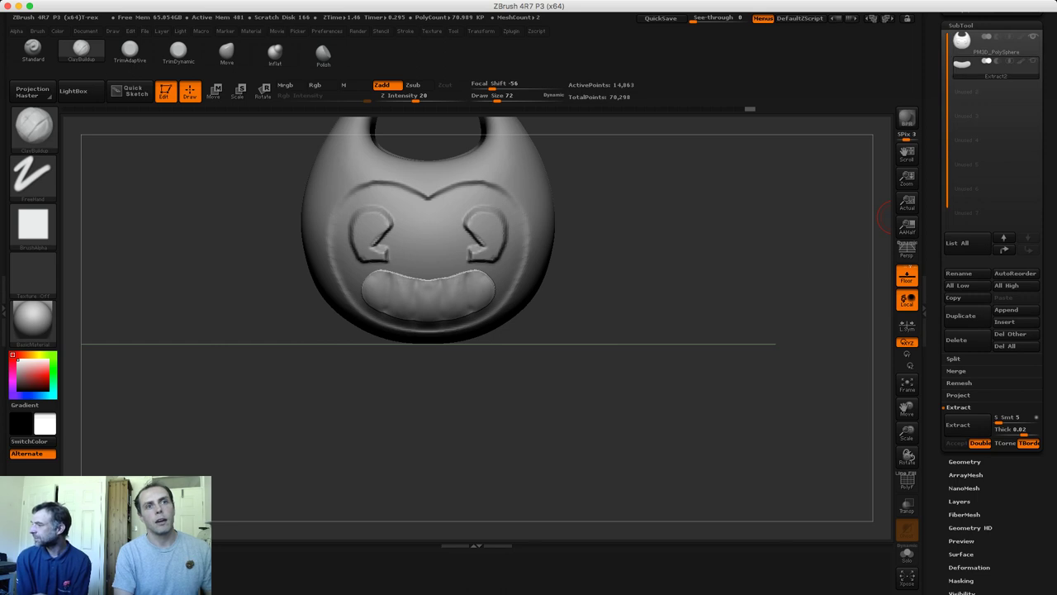
left_click(956, 339)
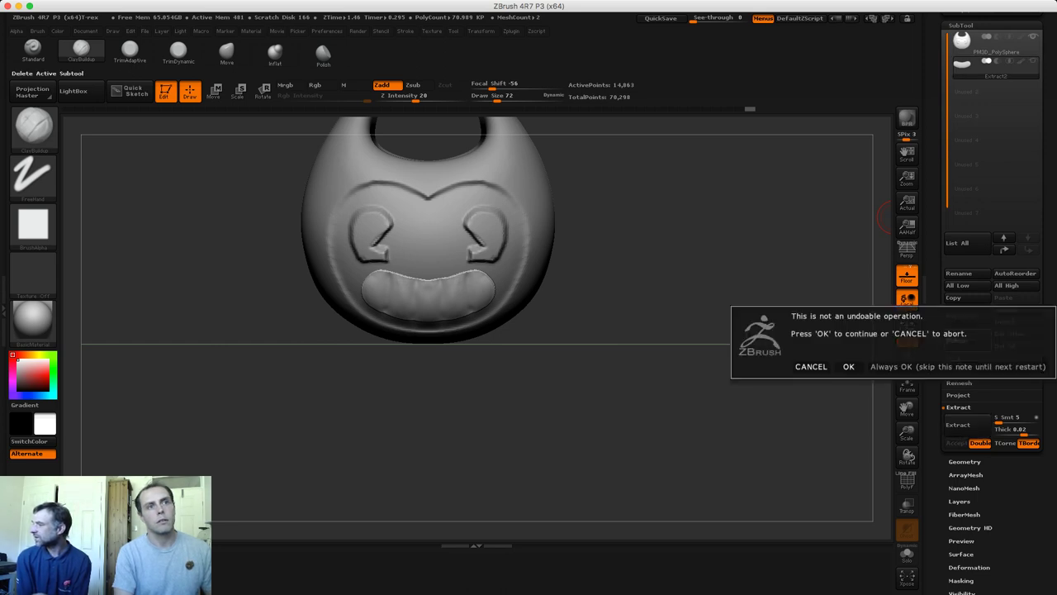
left_click(849, 368)
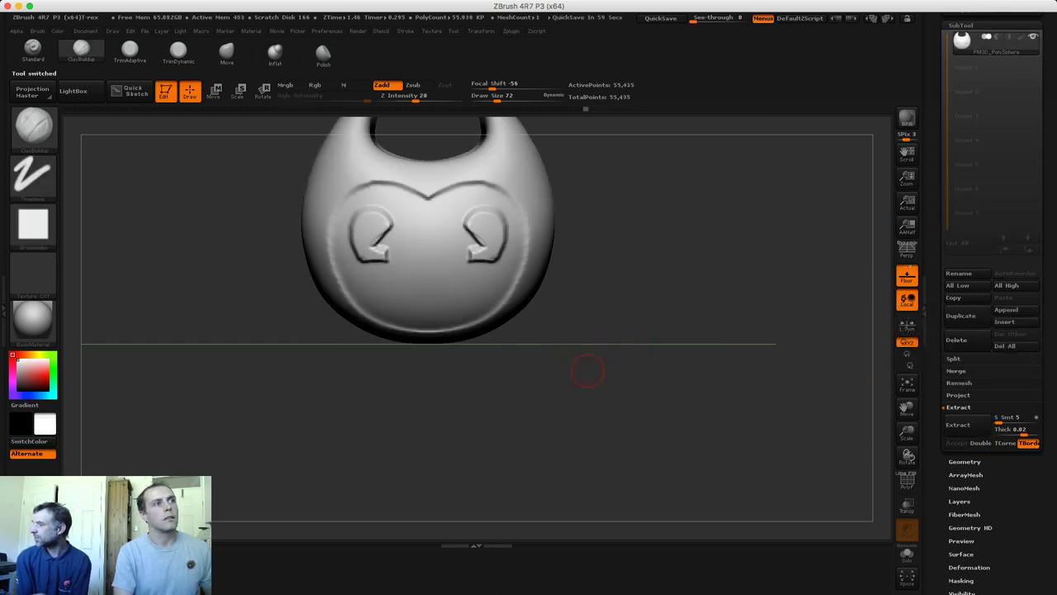
- Mask a symmetrical smile shape below the notched eyes, redoing the first attempt, and invert the mask
left_click_drag(587, 369, 412, 321, "alt")
left_click_drag(347, 255, 443, 275, "ctrl")
key("ctrl+z")
key("ctrl+z")
mouse_move(362, 264)
left_mouse_down("ctrl")
mouse_move(431, 273)
mouse_move(379, 284)
mouse_move(357, 279)
mouse_move(354, 258)
mouse_move(363, 289)
mouse_move(444, 309)
left_mouse_up("ctrl")
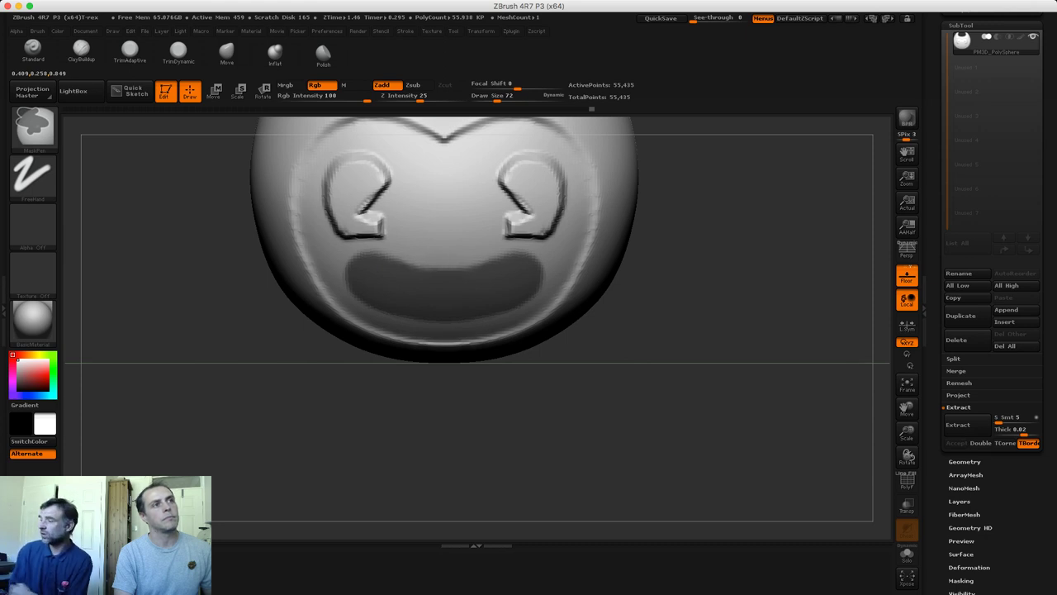
key("b")
key("c")
key("b")
left_click_drag(637, 382, 637, 341)
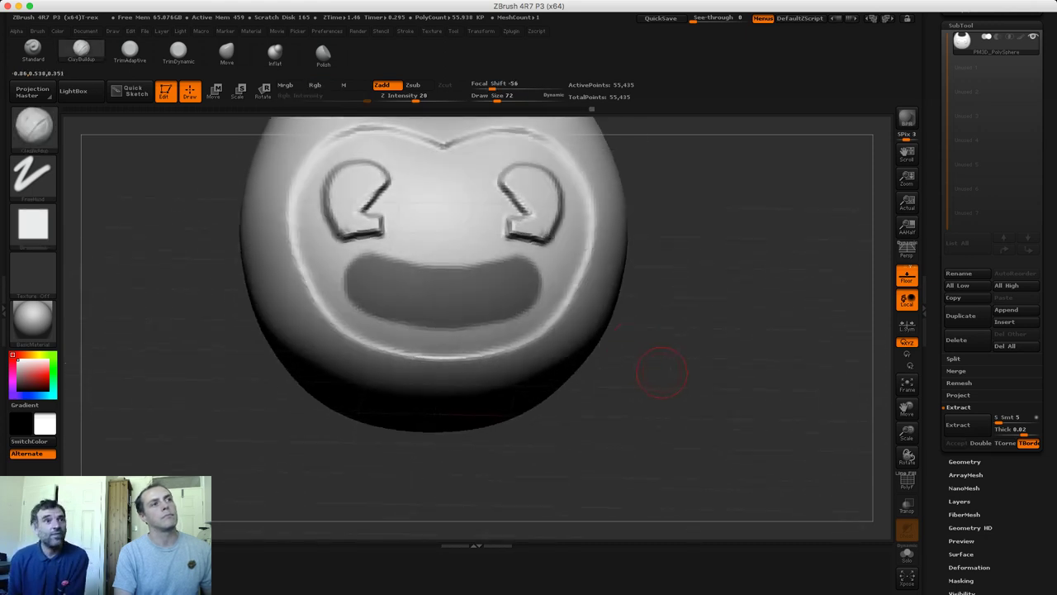
left_click(668, 383, "ctrl")
left_click_drag(667, 384, 462, 380, "shift")
- Push the unmasked mouth area into the head with the transpose Move line, clear the mask and return to Draw mode
left_click(227, 53)
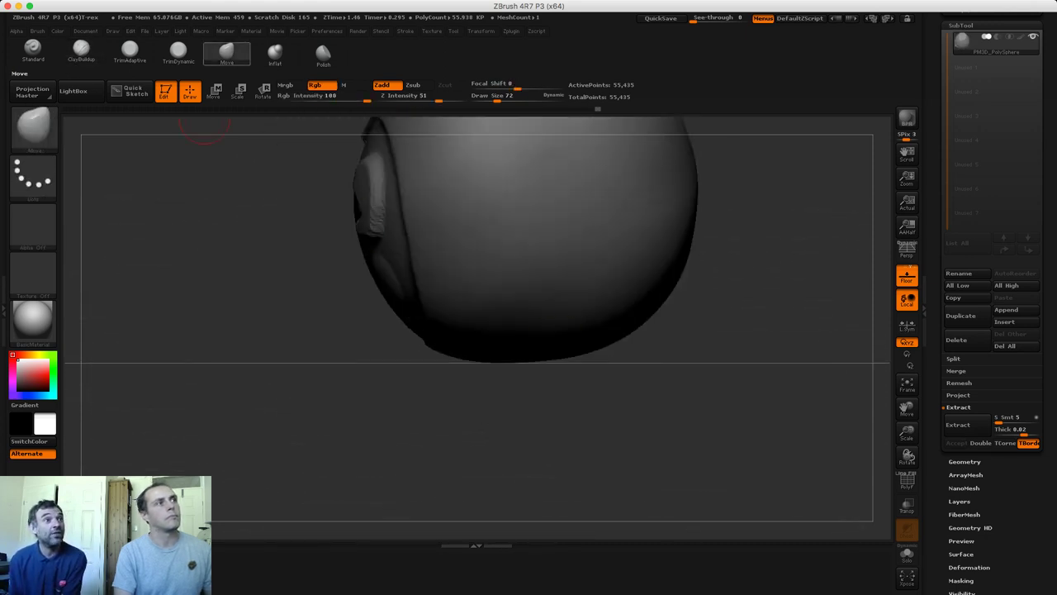
left_click(215, 90)
left_click_drag(379, 286, 497, 245)
mouse_move(497, 245)
right_mouse_down()
mouse_move(293, 246)
mouse_move(408, 268)
mouse_move(381, 363)
right_mouse_up()
key("ctrl+i")
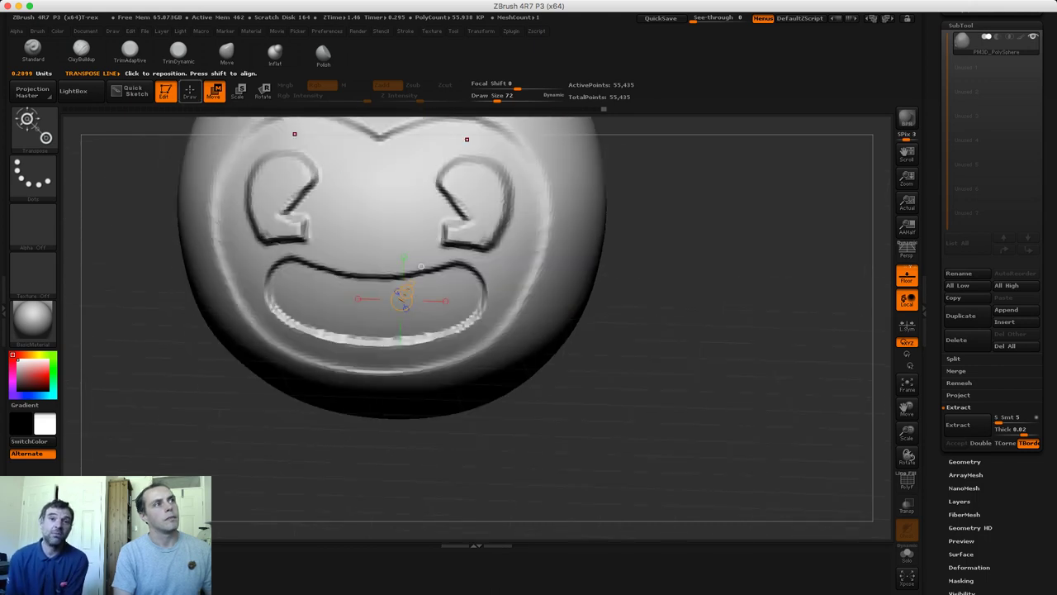
left_click(189, 91)
right_click_drag(630, 353, 633, 320, "ctrl")
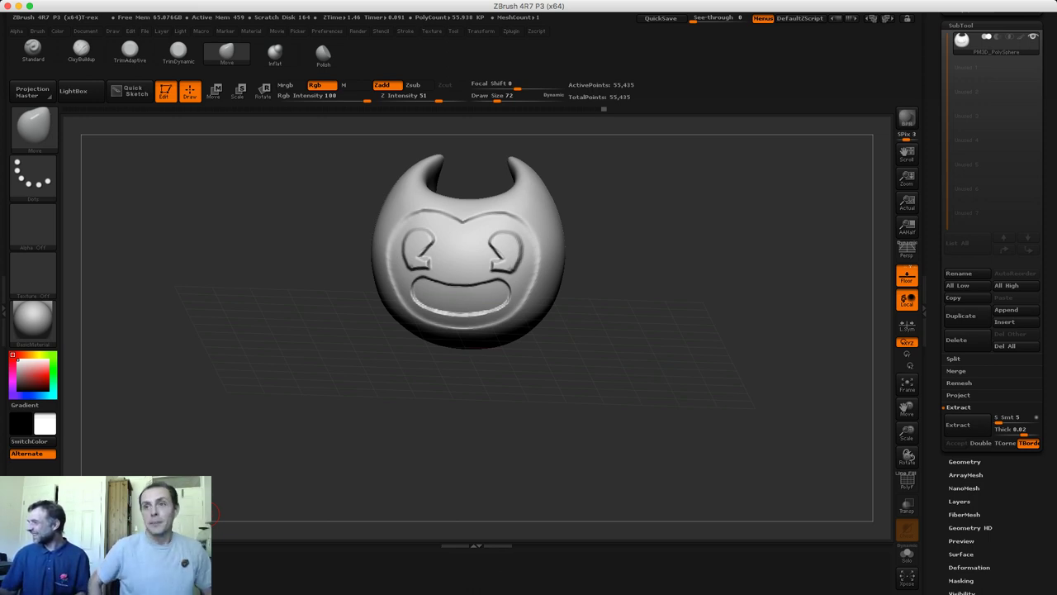
- Append a Sphere3D as a new subtool to the head and make it the active subtool
left_click_drag(658, 271, 652, 282, "shift")
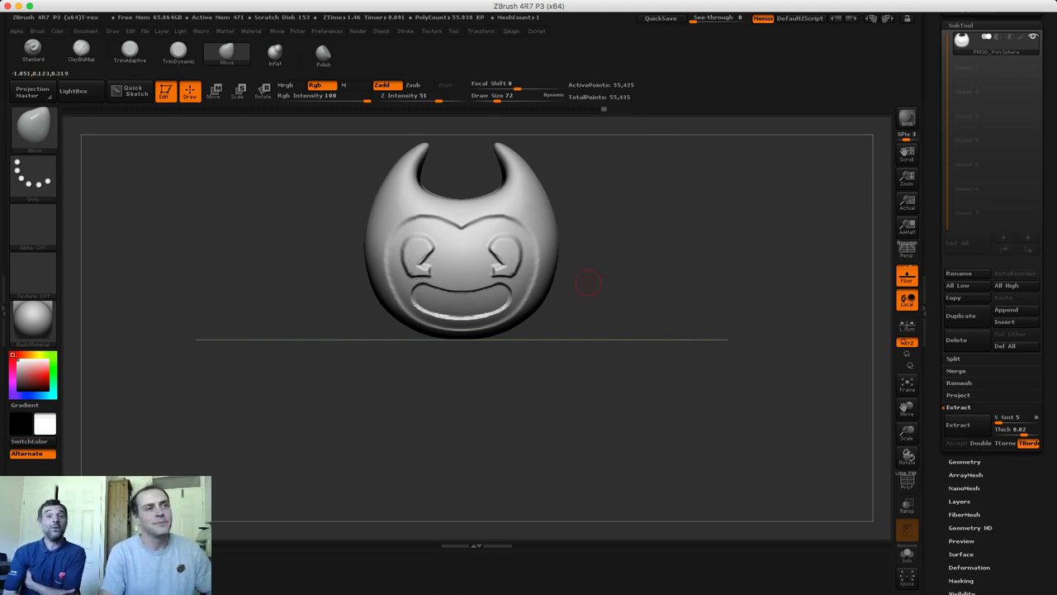
left_click_drag(583, 284, 619, 313)
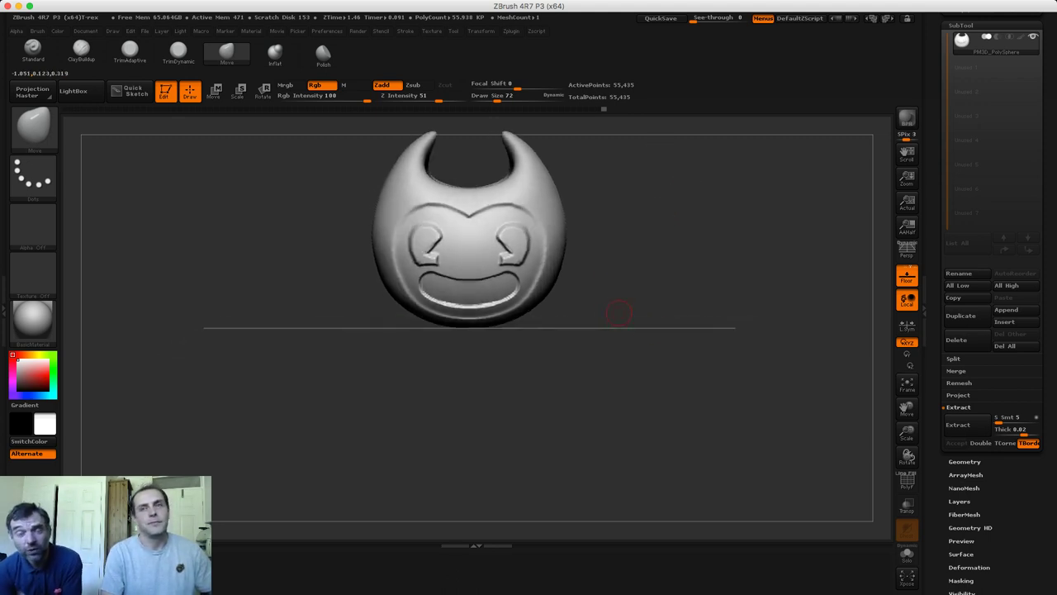
mouse_move(689, 280)
left_mouse_down("alt")
mouse_move(682, 270)
mouse_move(696, 269)
left_mouse_up("alt")
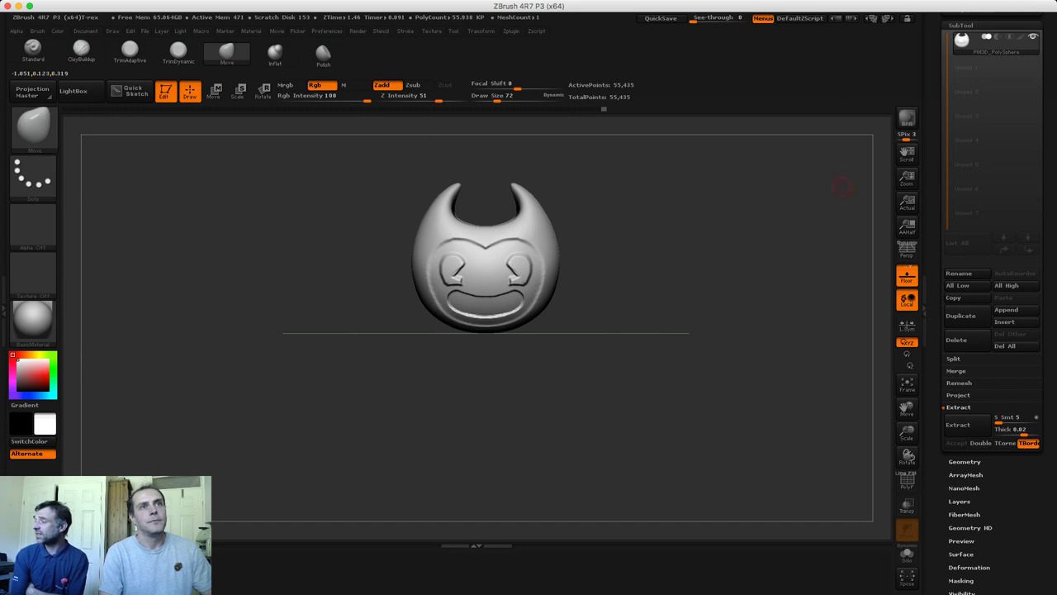
left_click_drag(938, 124, 938, 278)
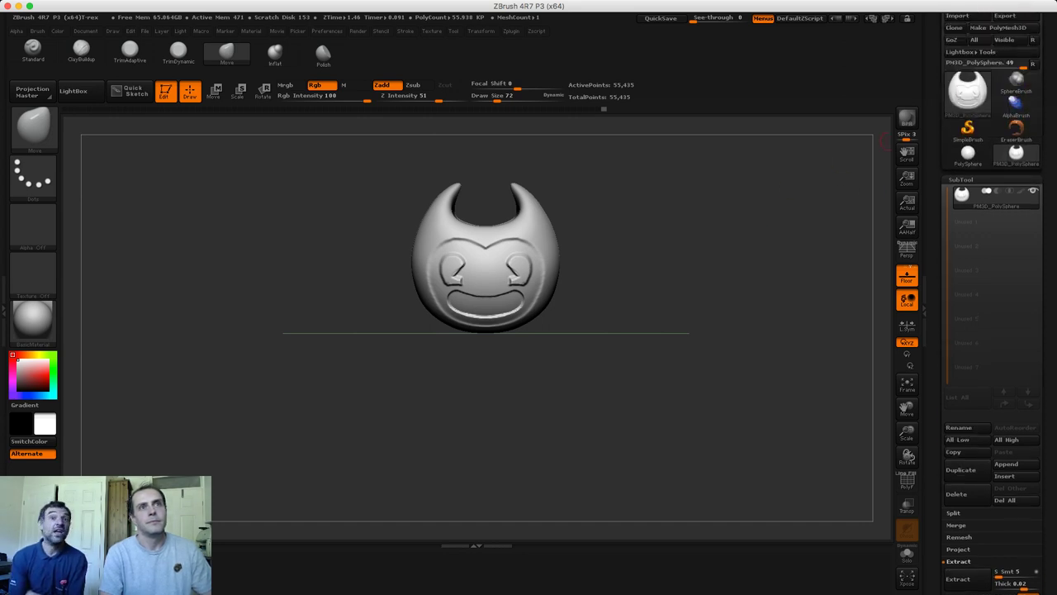
scroll(990, 247, "up", 3)
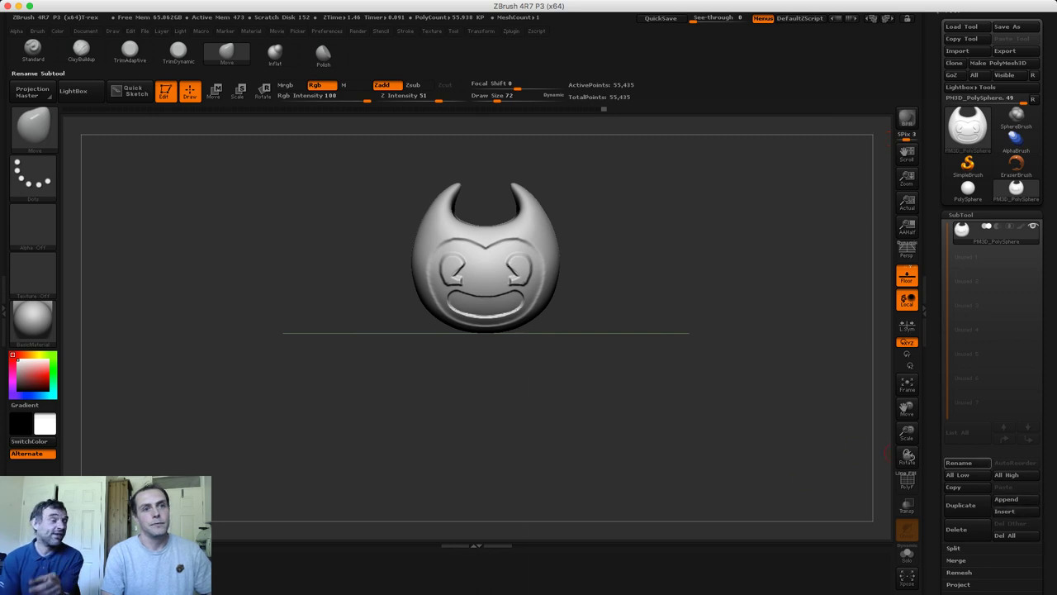
left_click(1015, 499)
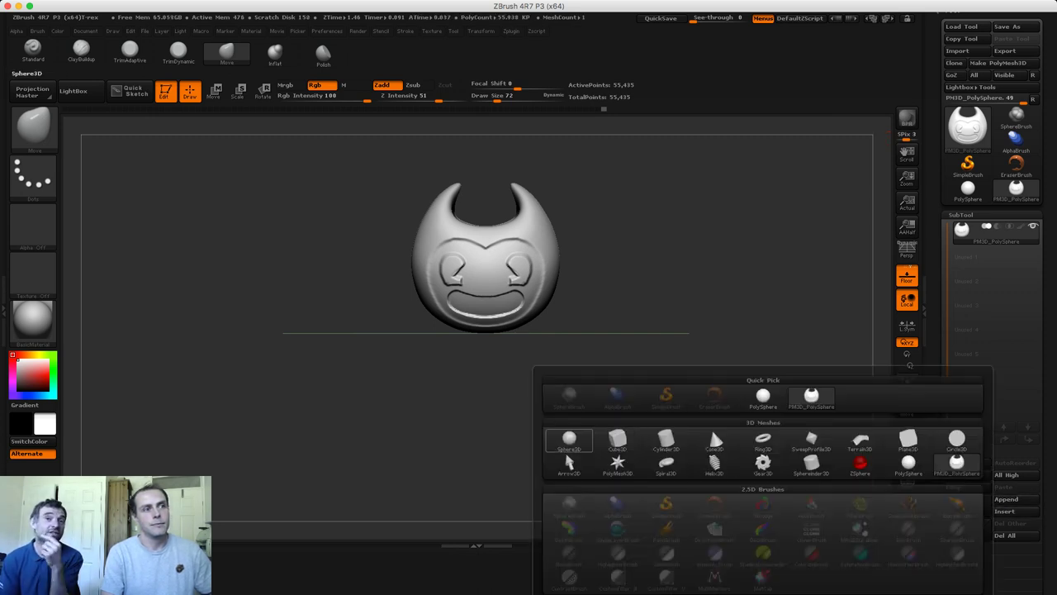
left_click(569, 439)
left_click(504, 217, "alt")
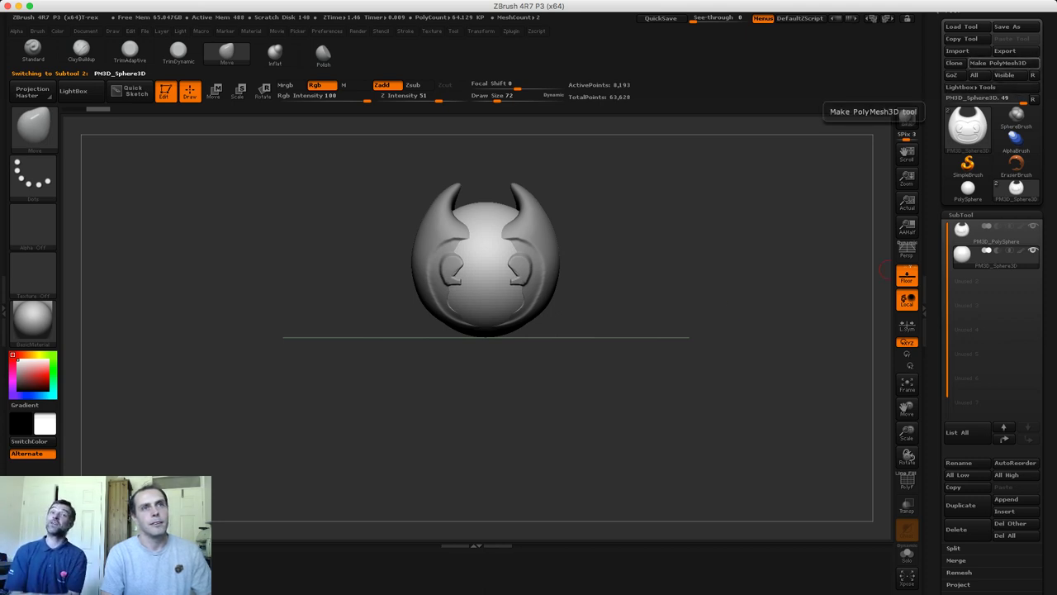
- Make a PolyMesh3D copy of the sphere and append it to the head's tool as a further subtool
left_click(998, 64)
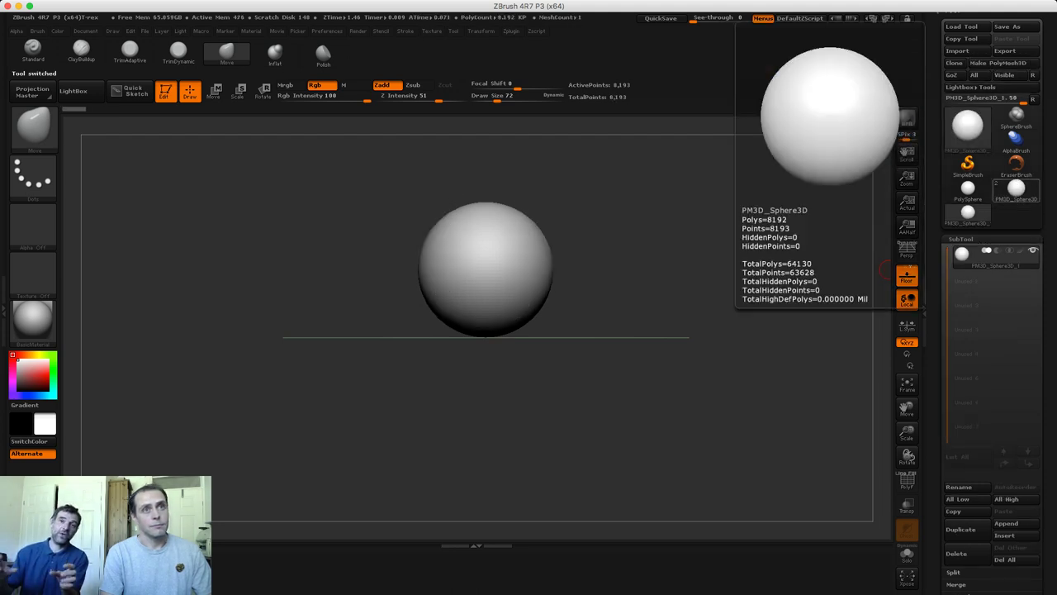
left_click(1015, 189)
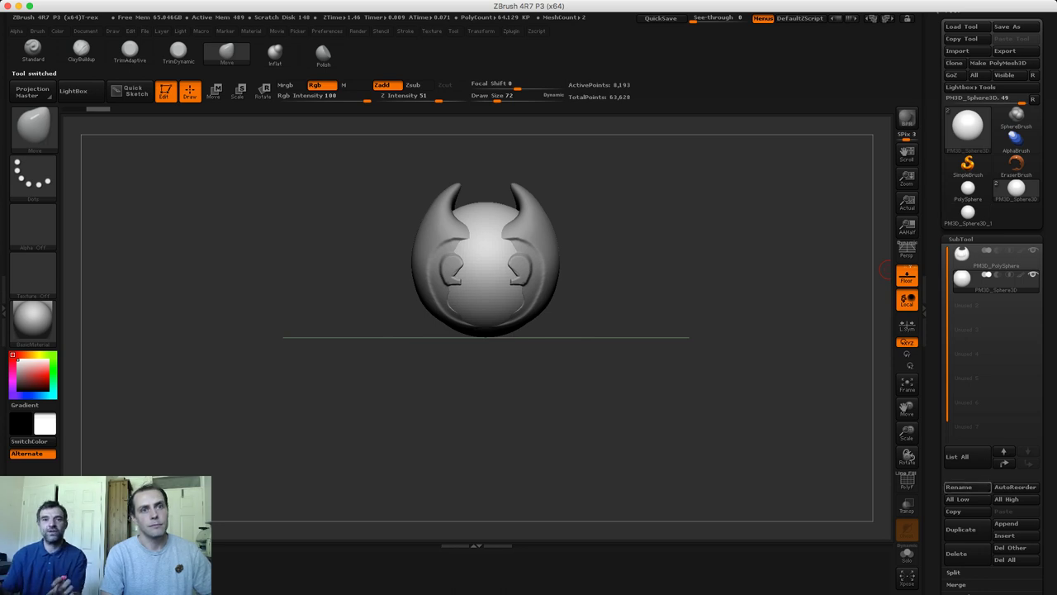
left_click(1006, 523)
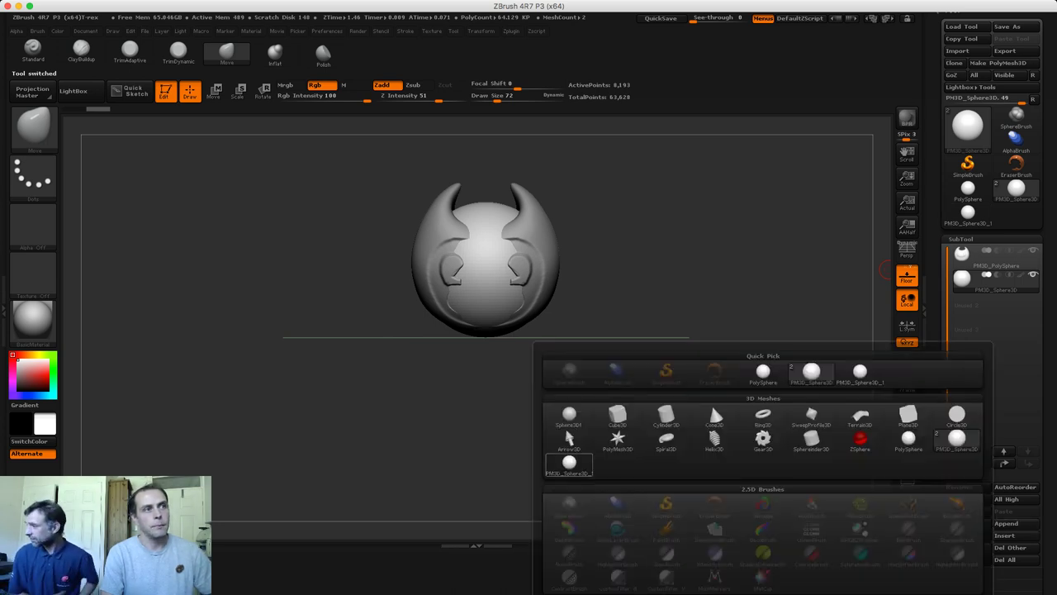
left_click(569, 462)
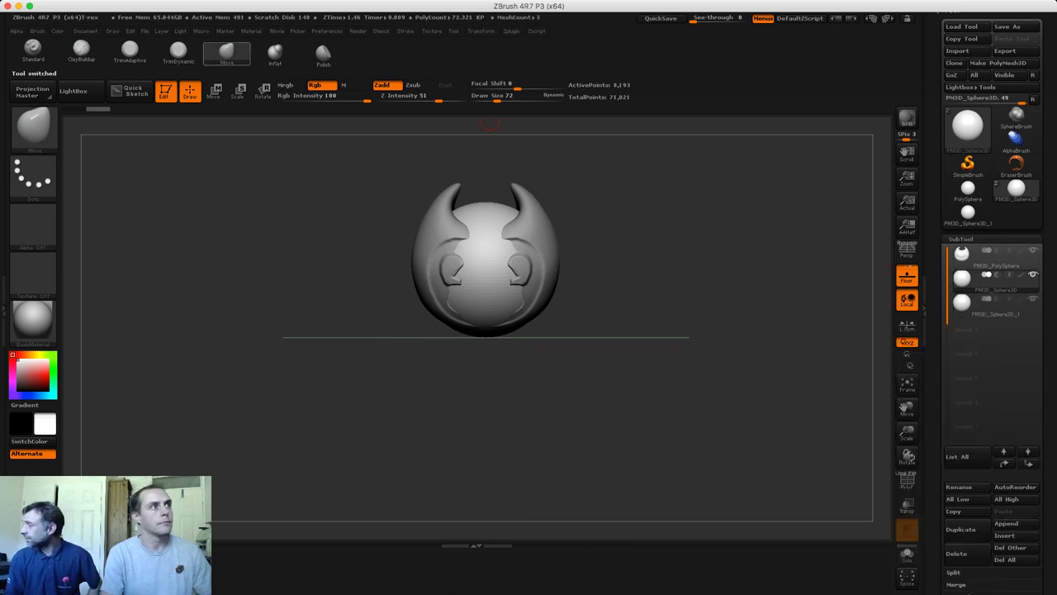
- Save the project under the name Bendy
left_click(161, 31)
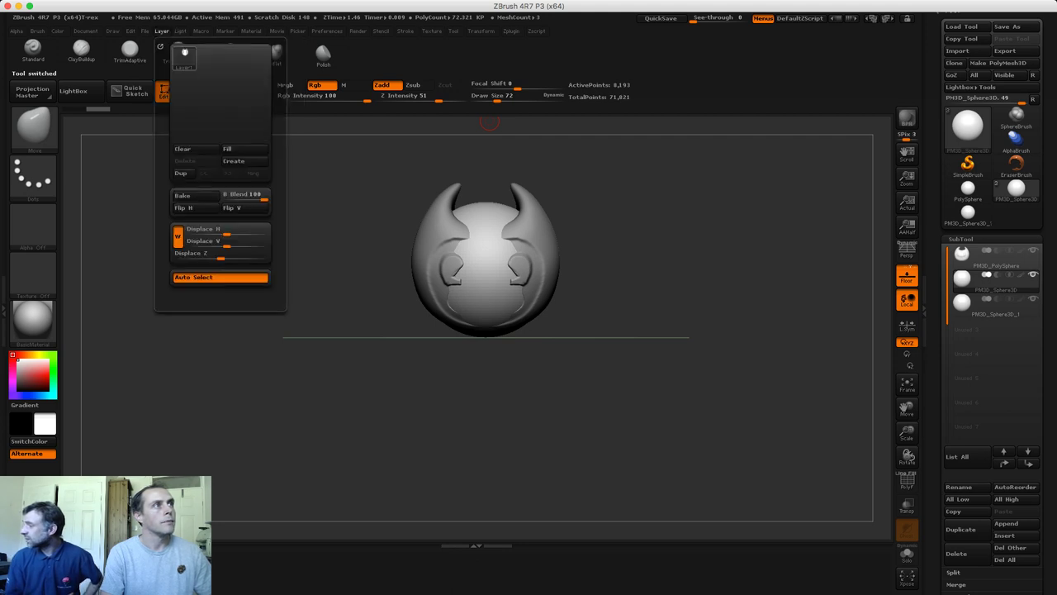
left_click(144, 30)
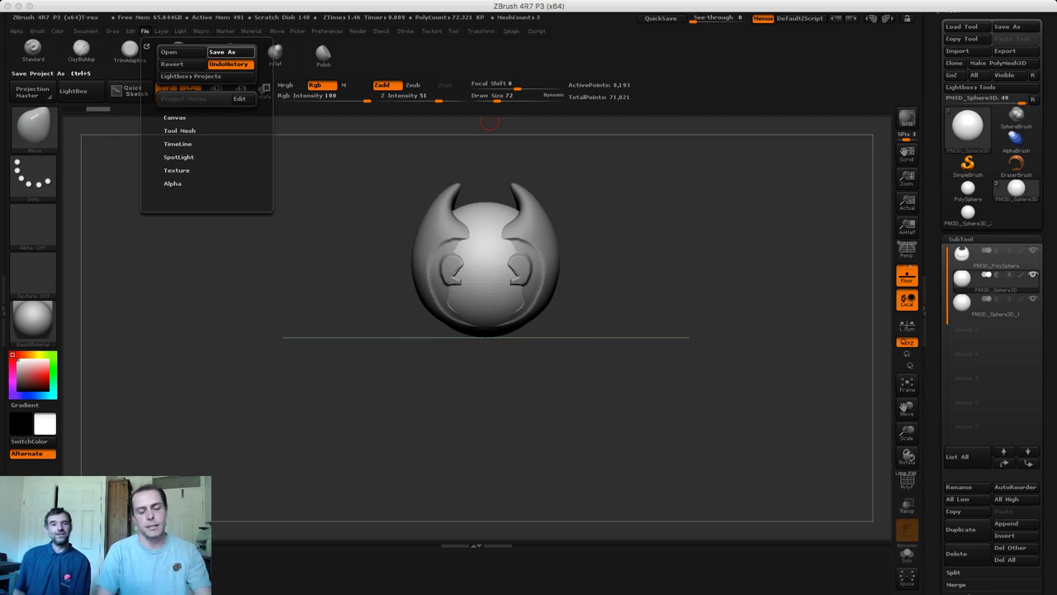
key("Return")
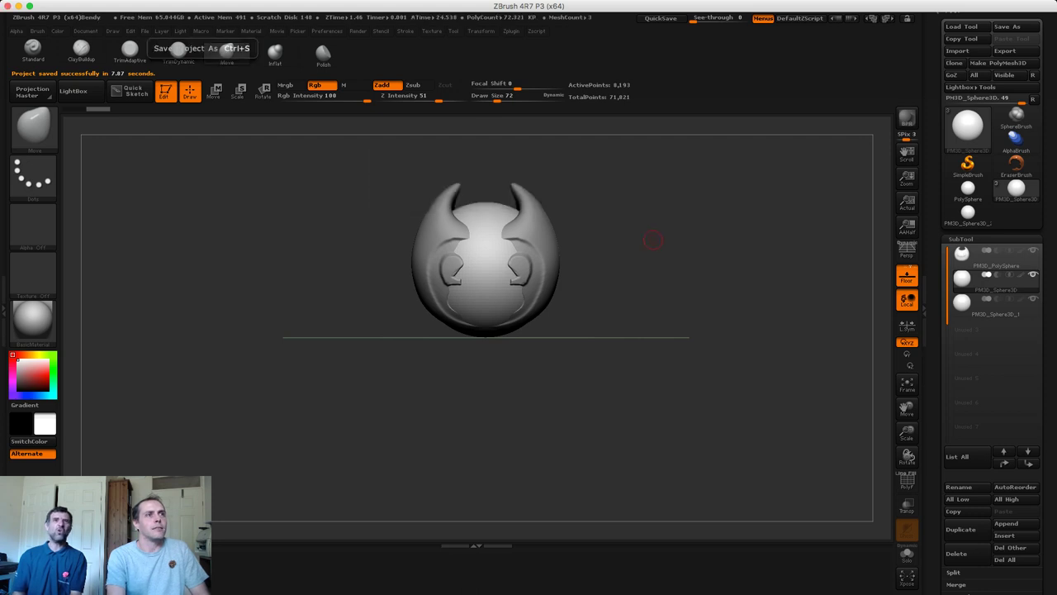
- Move the active sphere subtool straight down with the transpose Move line until it sits directly beneath the head
left_click(214, 91)
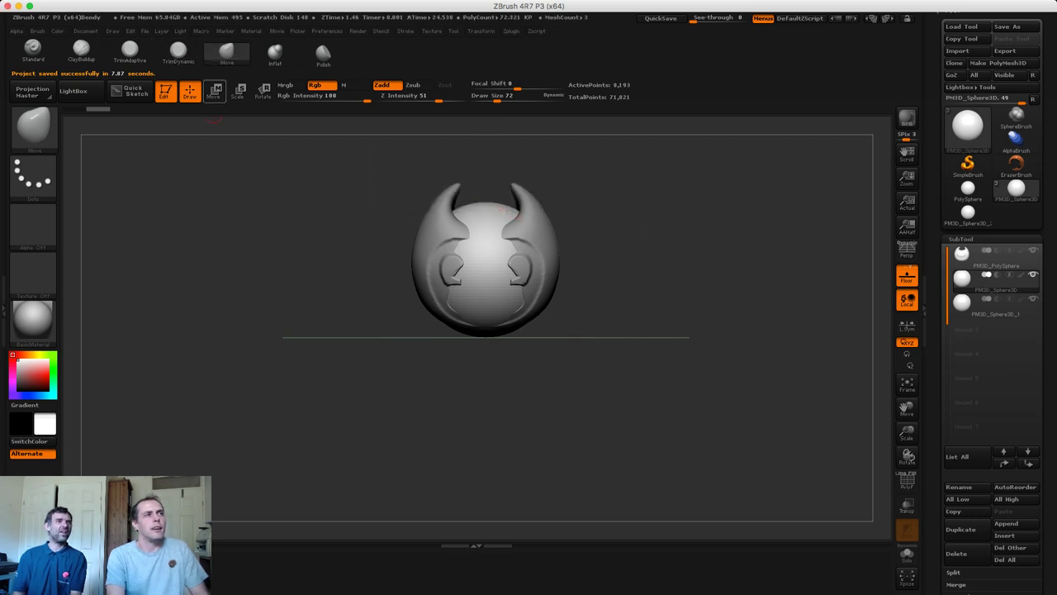
left_click_drag(478, 320, 478, 185)
left_click_drag(478, 258, 483, 384, "shift")
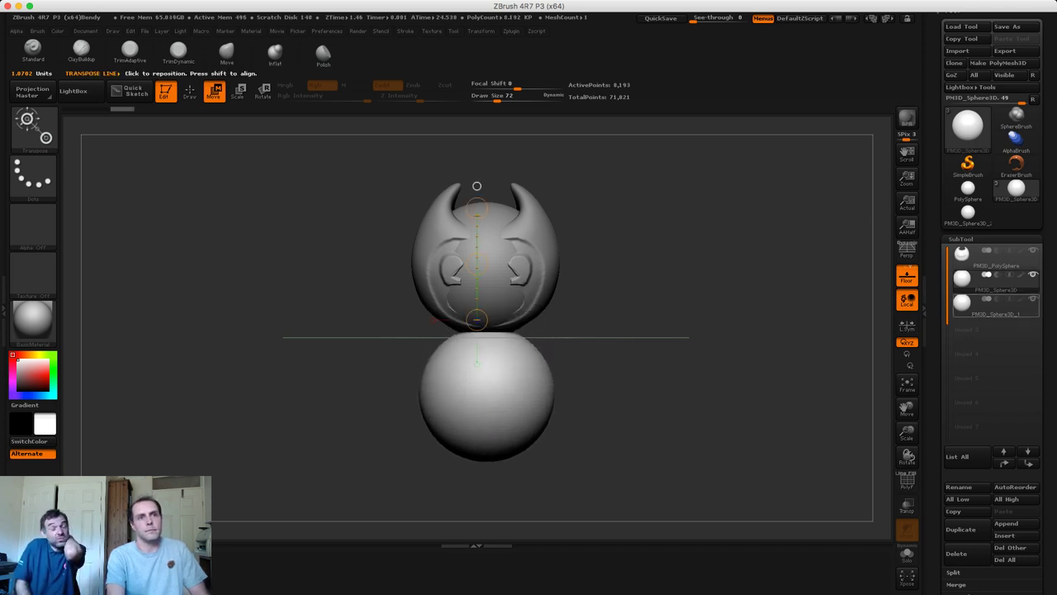
- Delete the extra sphere subtool inside the head, keeping the sphere placed below it
mouse_move(991, 304)
left_click(995, 281)
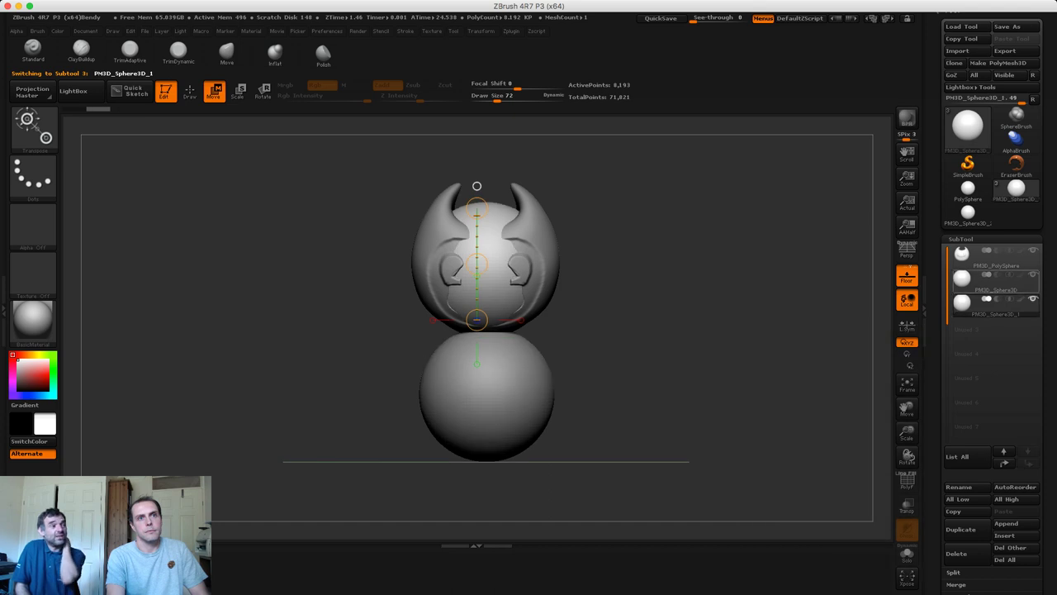
left_click(962, 553)
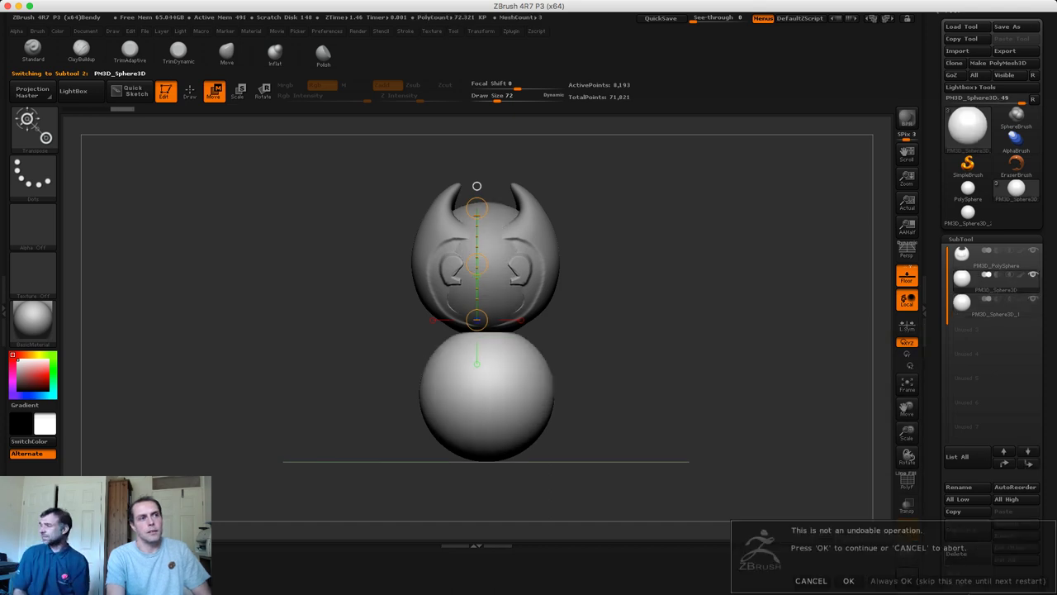
left_click(810, 580)
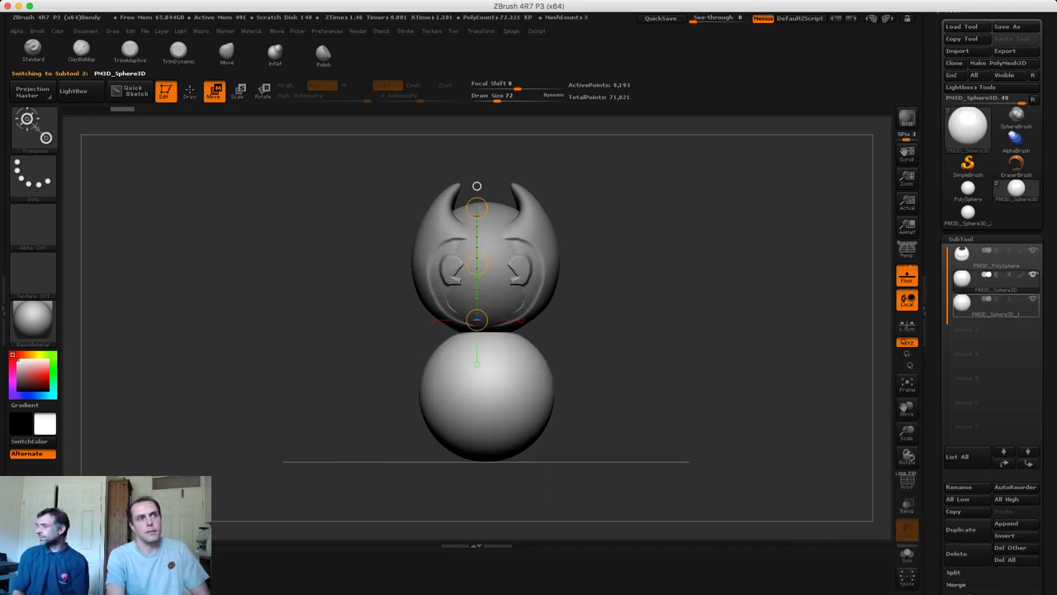
left_click(995, 305)
left_click(957, 554)
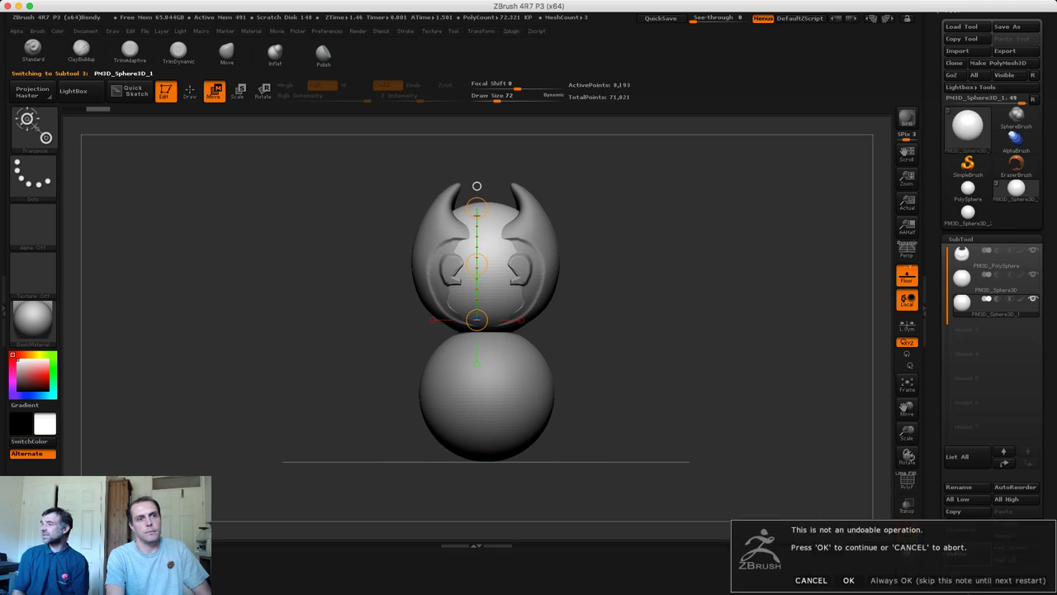
key("Return")
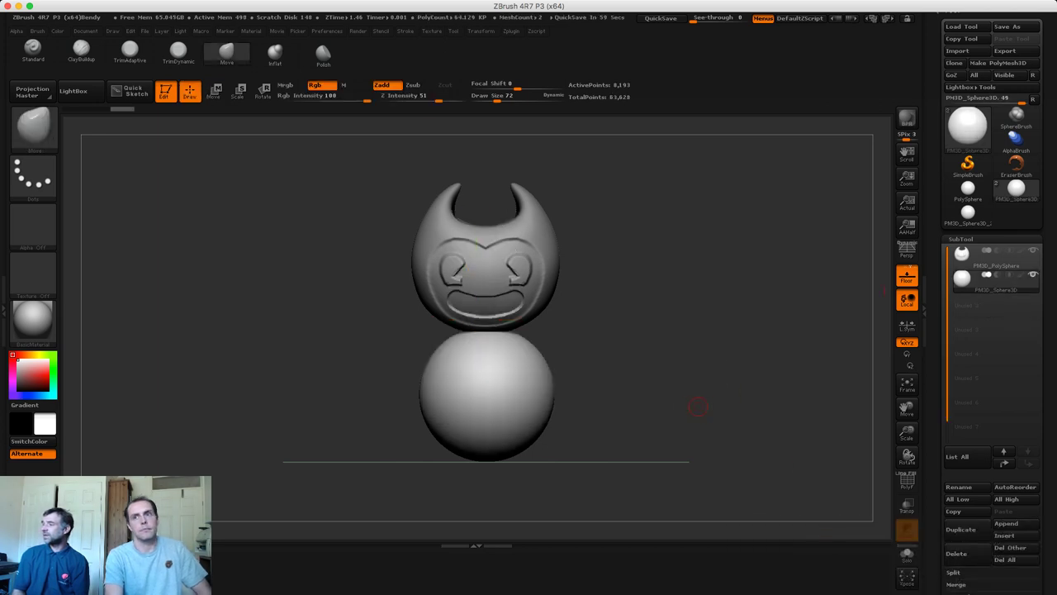
- Convert the sphere below the head to DynaMesh at resolution 128
left_click_drag(698, 398, 622, 375)
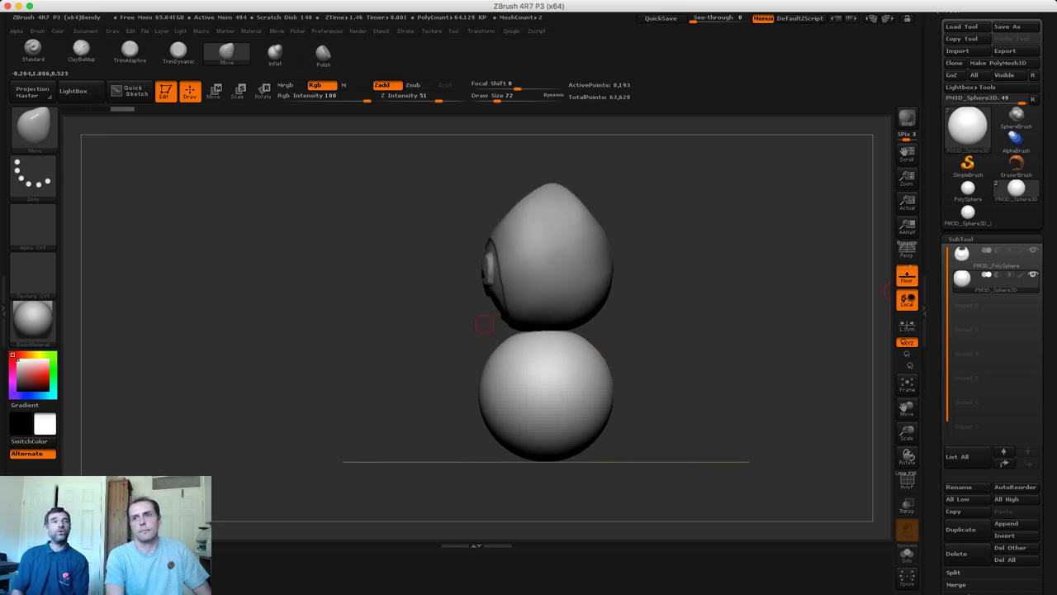
left_click_drag(483, 324, 458, 336)
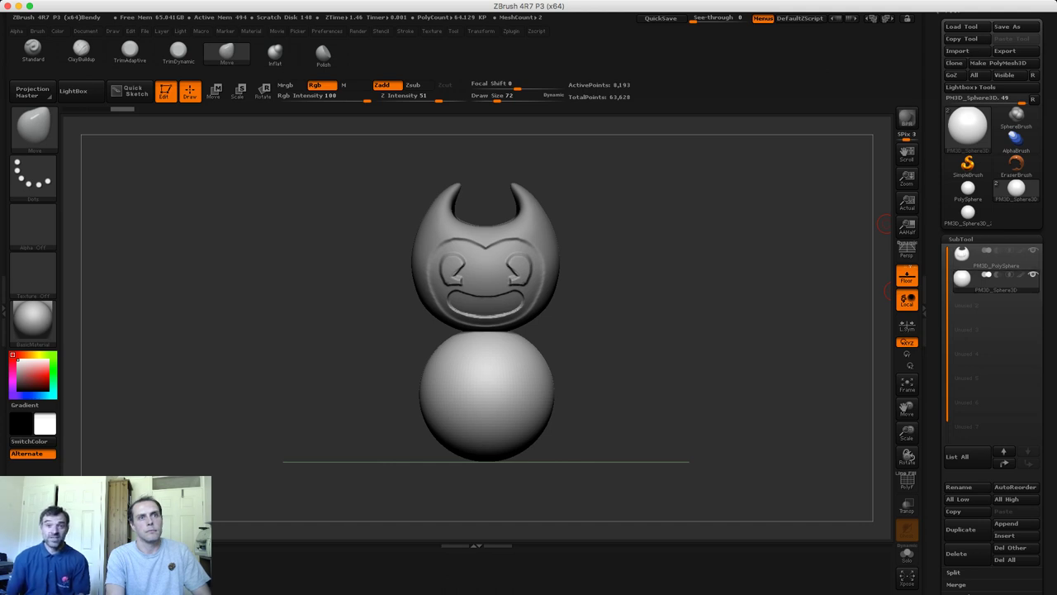
left_click(960, 239)
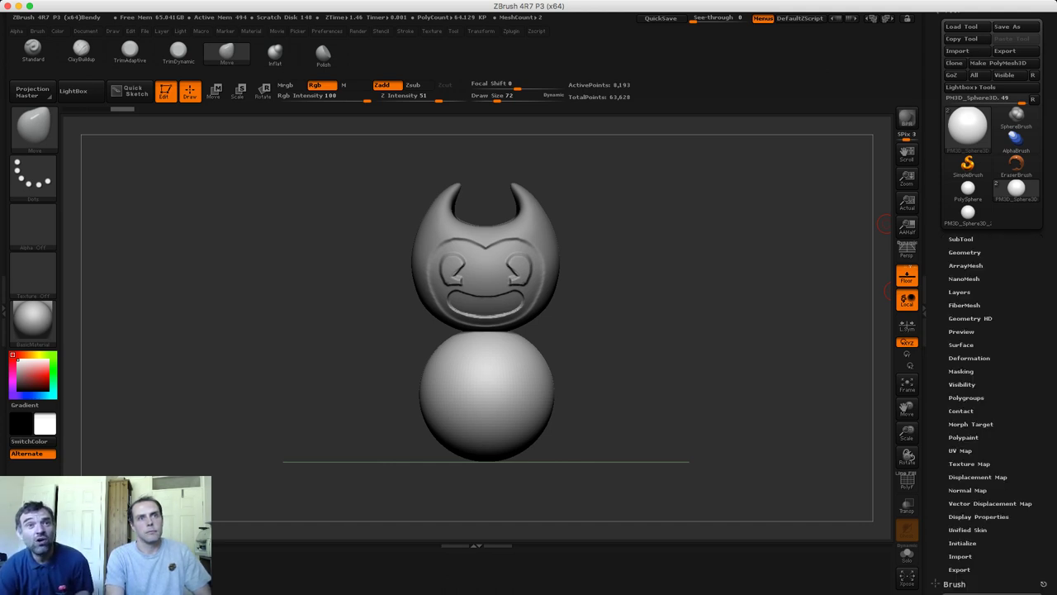
left_click(964, 252)
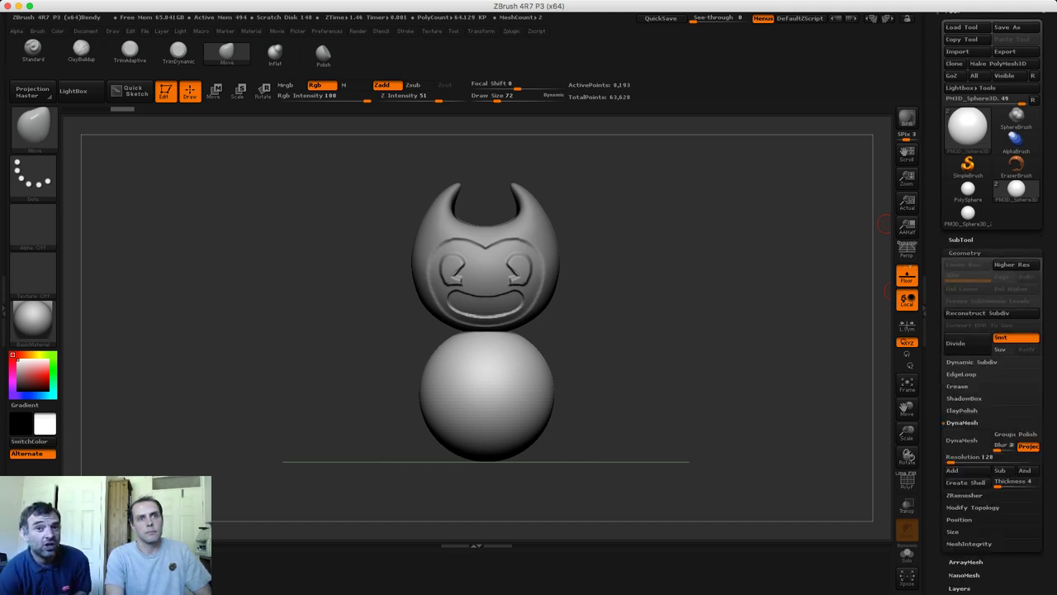
left_click(962, 440)
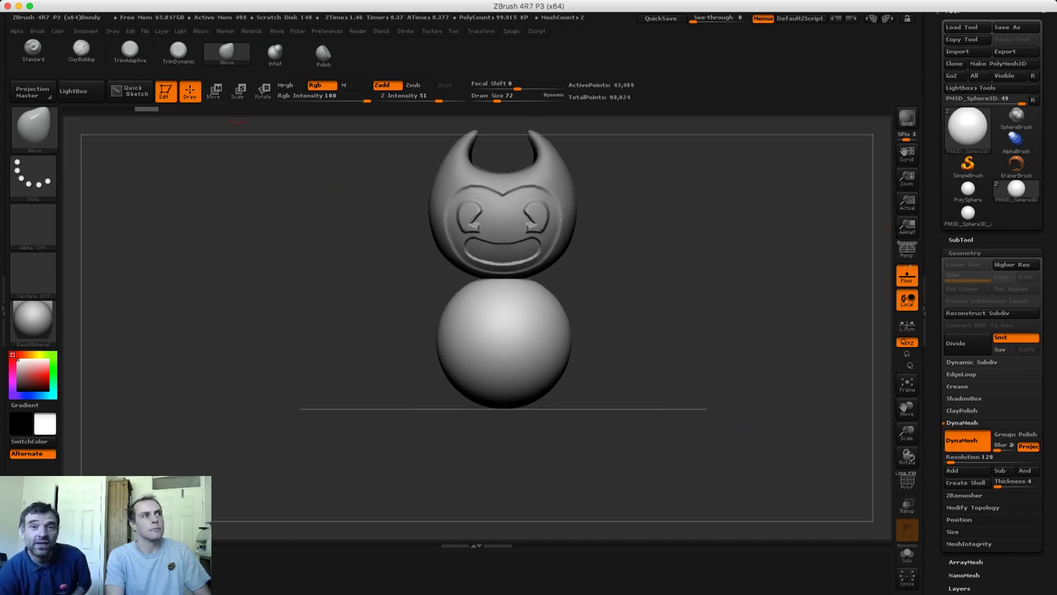
- Stretch the body sphere downward into a tall oval with the transpose Move line and return to Draw mode
left_click(215, 91)
mouse_move(513, 236)
left_mouse_down("shift")
mouse_move(513, 405)
mouse_move(513, 280)
mouse_move(486, 413)
mouse_move(500, 412)
mouse_move(499, 450)
left_mouse_up("shift")
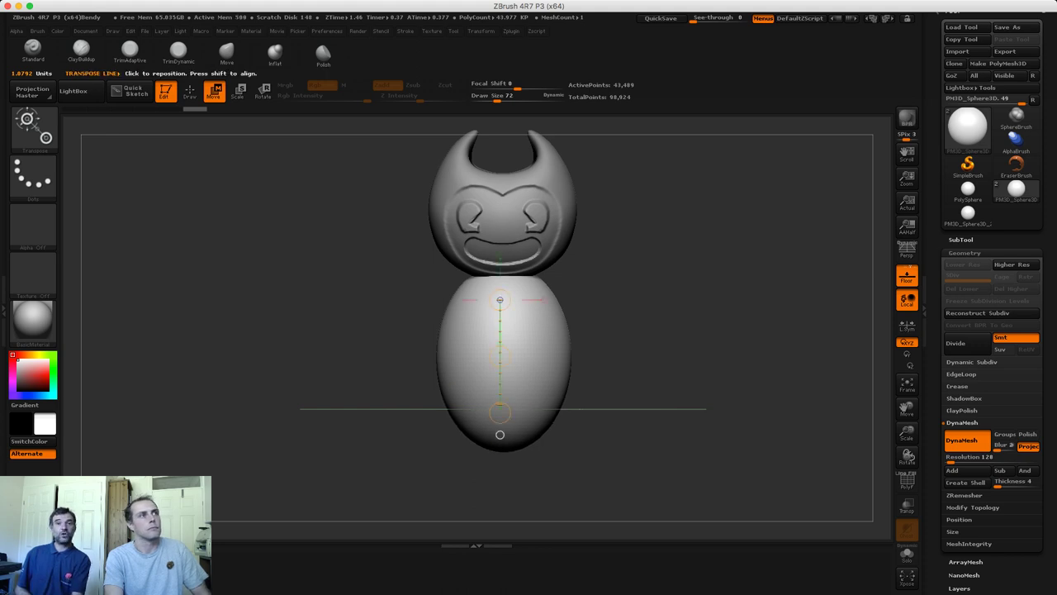
key("q")
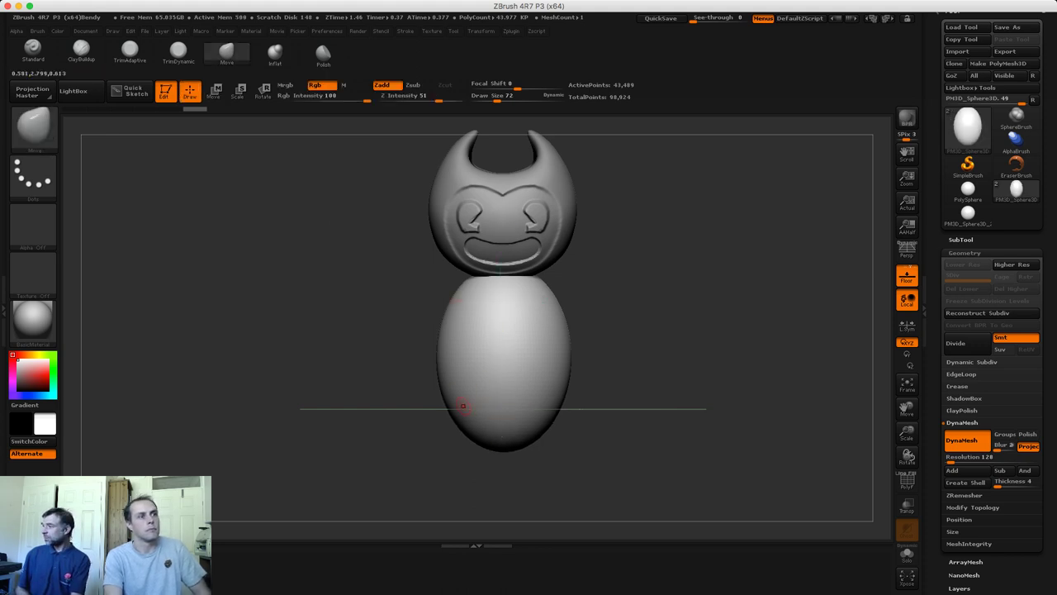
- Broaden the lower half of the body into an egg shape with the Move brush at draw size 677
key("s")
mouse_move(499, 411)
left_mouse_down()
mouse_move(511, 410)
mouse_move(439, 419)
mouse_move(486, 408)
mouse_move(393, 408)
left_mouse_up()
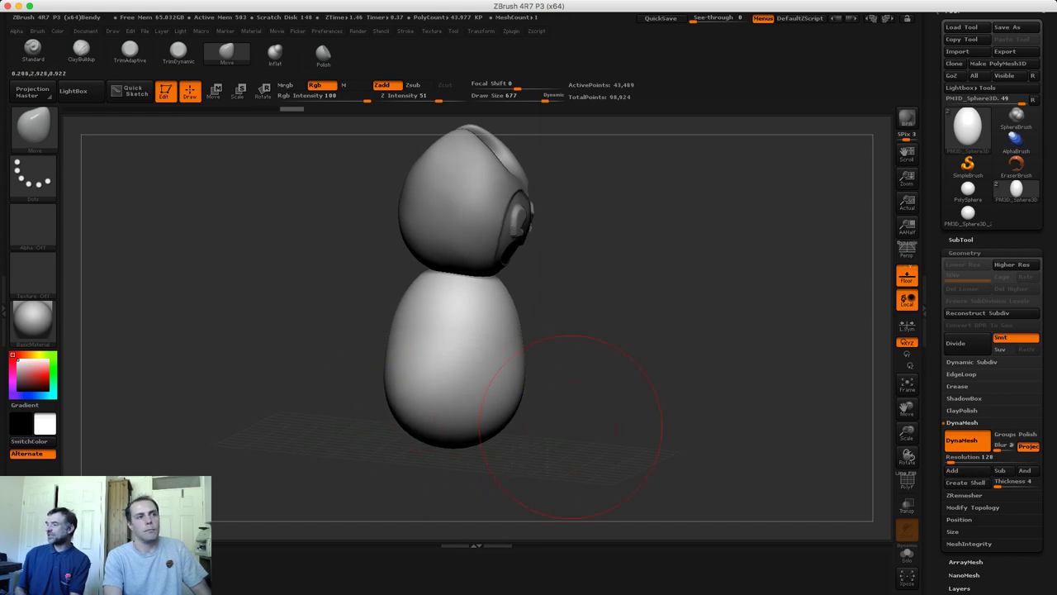
left_click_drag(573, 430, 472, 338, "shift")
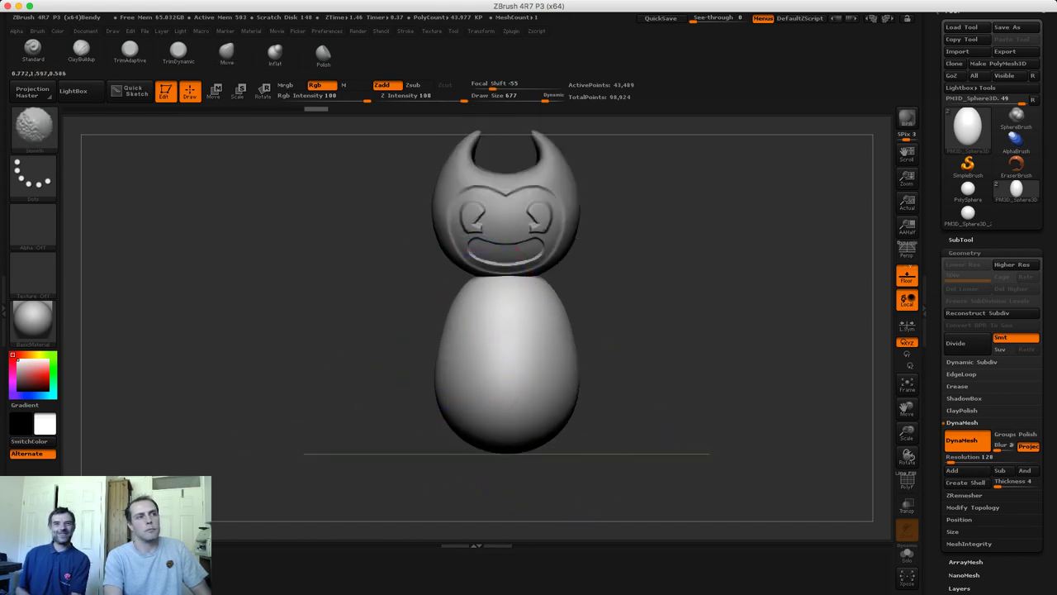
- Narrow the body's upper half from front and side into a pear shape with the Move brush, using draw size 587
left_click(227, 52)
left_click_drag(447, 319, 467, 320)
left_click_drag(347, 347, 471, 347)
left_click_drag(380, 324, 398, 324)
mouse_move(470, 330)
left_mouse_down()
mouse_move(454, 328)
mouse_move(469, 318)
left_mouse_up()
key("s")
left_click_drag(481, 329, 469, 325)
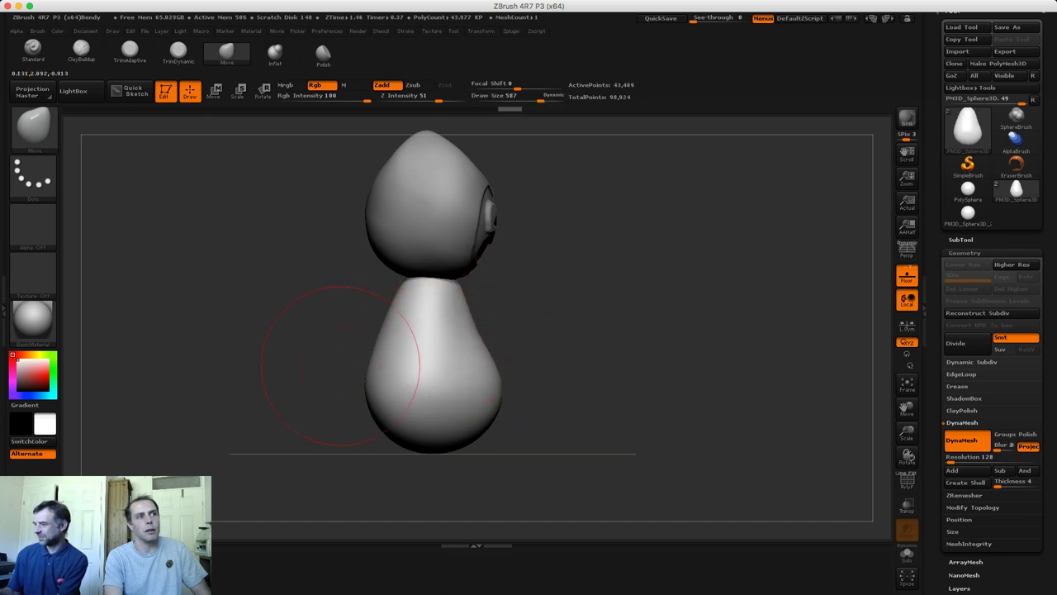
mouse_move(340, 366)
left_mouse_down()
mouse_move(366, 317)
mouse_move(408, 322)
mouse_move(399, 313)
left_mouse_up()
left_click_drag(385, 281, 382, 278)
mouse_move(495, 327)
left_mouse_down()
mouse_move(384, 365)
mouse_move(436, 389)
mouse_move(403, 398)
mouse_move(417, 425)
mouse_move(425, 419)
left_mouse_up()
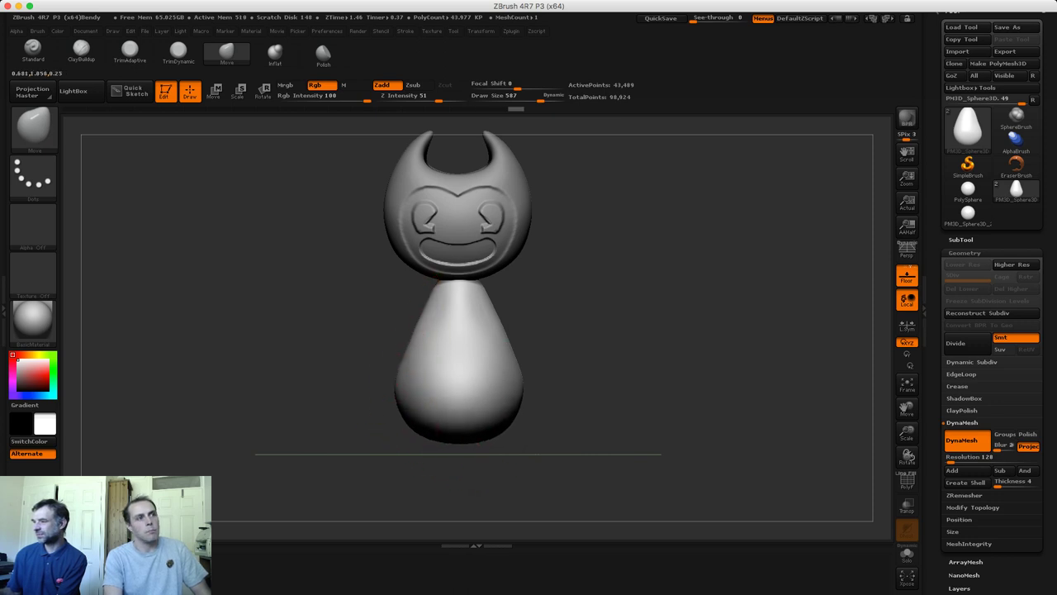
- Refine the body's back, sides and rounded base from several angles with the Move brush at draw size 434
key("s")
mouse_move(424, 340)
left_mouse_down()
mouse_move(451, 306)
mouse_move(437, 330)
left_mouse_up()
mouse_move(384, 371)
left_mouse_down("alt")
mouse_move(402, 348)
mouse_move(421, 368)
mouse_move(335, 349)
left_mouse_up("alt")
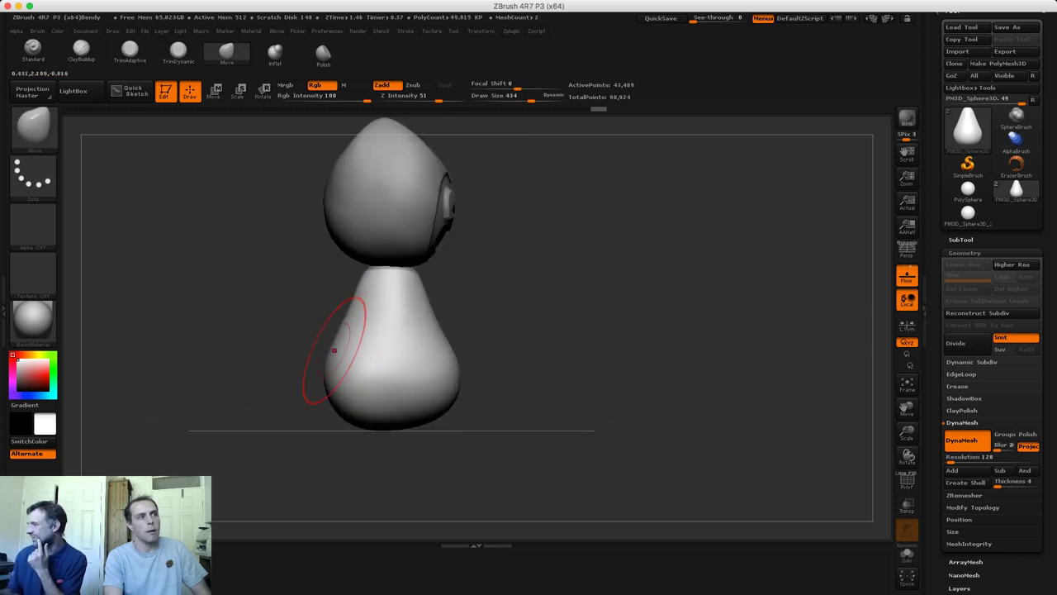
left_click_drag(451, 437, 459, 410, "alt")
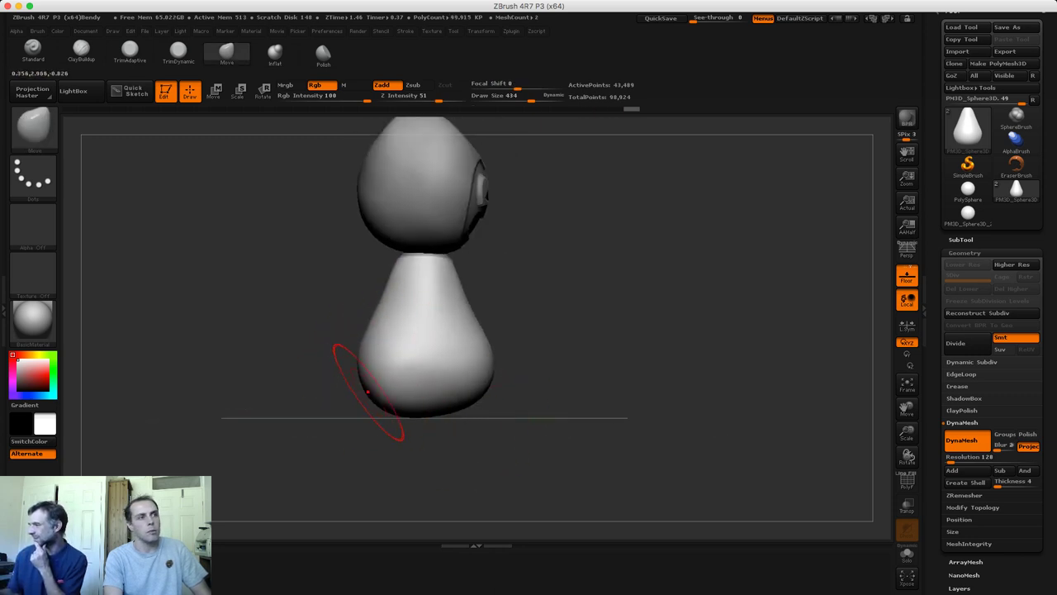
left_click_drag(368, 392, 359, 395)
left_click_drag(377, 316, 389, 322)
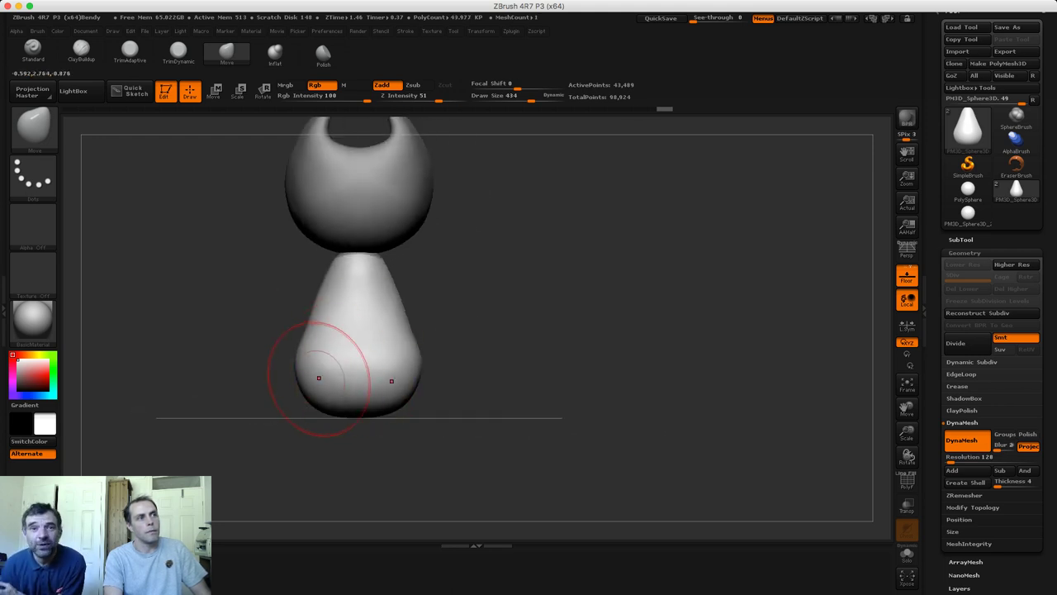
left_click_drag(306, 331, 320, 327)
left_click_drag(310, 316, 356, 319)
left_click_drag(360, 322, 342, 318)
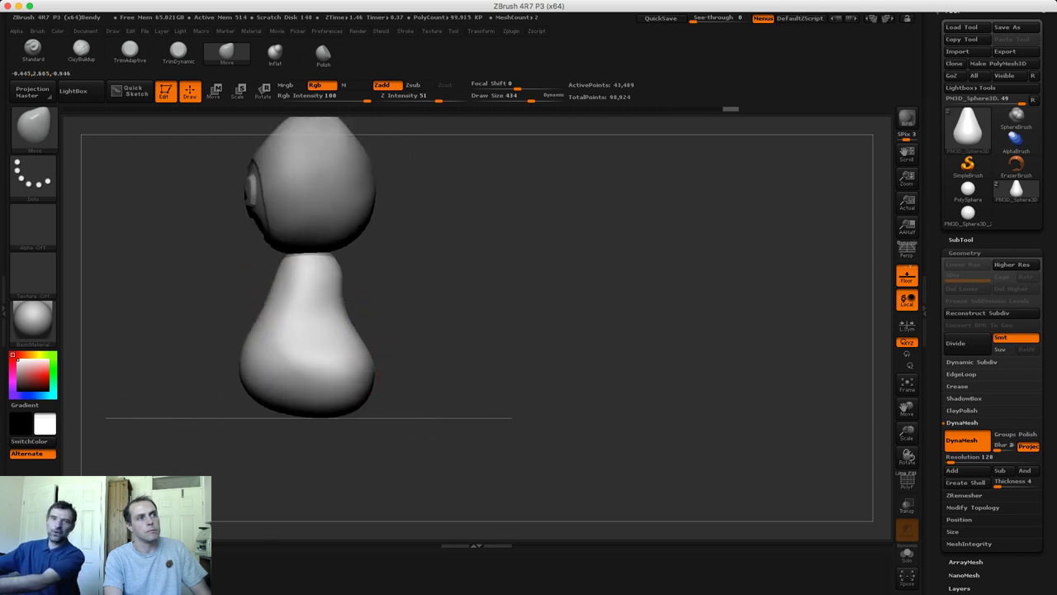
- Slim the body's waist and lower sides with the Move brush at draw sizes 667 and 568
key("s")
mouse_move(365, 366)
left_mouse_down()
mouse_move(378, 366)
mouse_move(367, 363)
left_mouse_up()
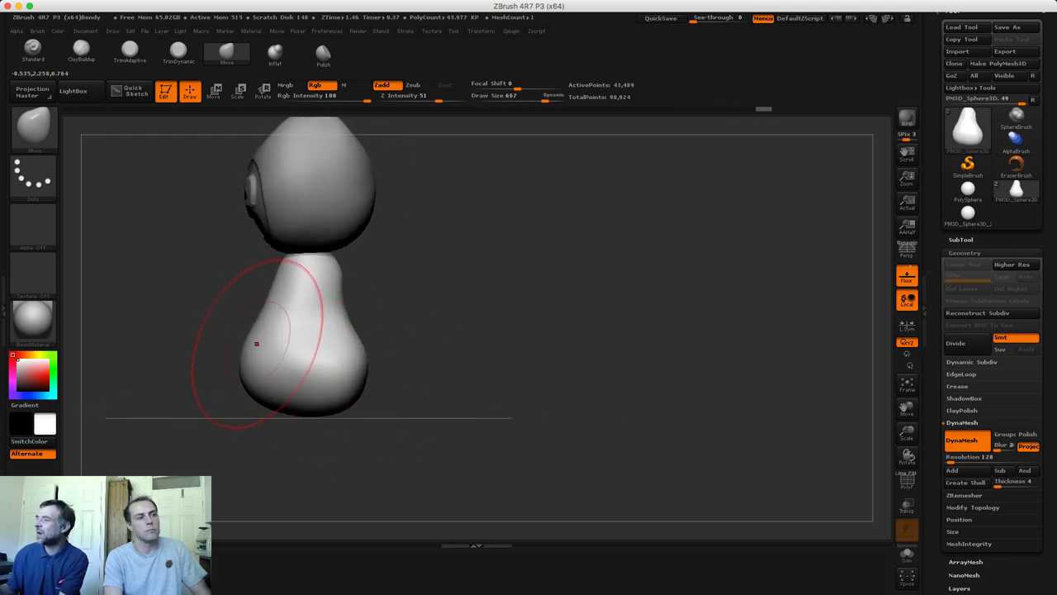
key("s")
mouse_move(270, 309)
left_mouse_down()
mouse_move(244, 331)
mouse_move(260, 322)
left_mouse_up()
left_click_drag(198, 305, 403, 290)
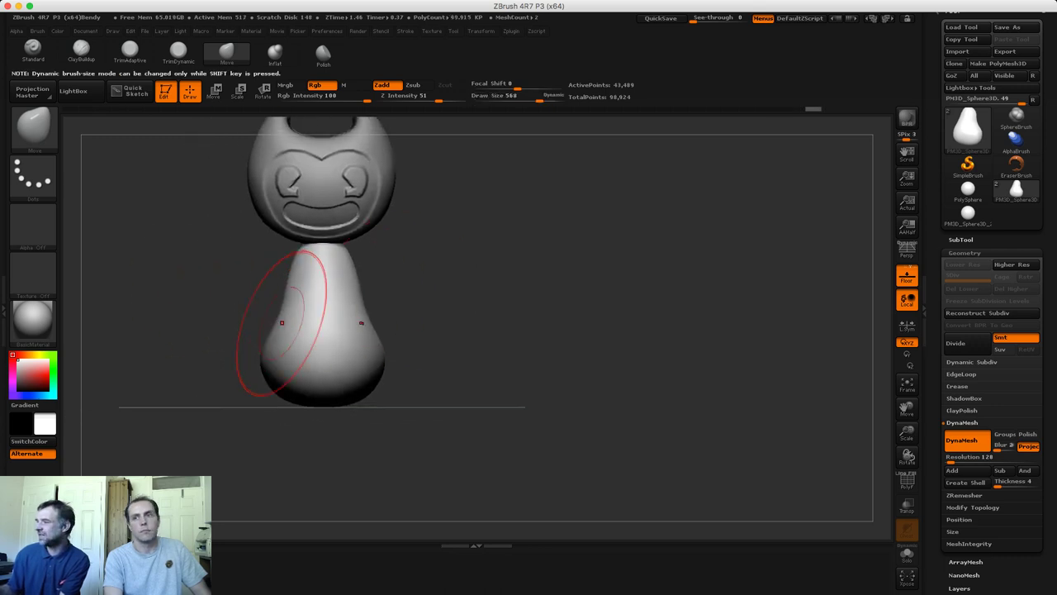
left_click_drag(271, 408, 293, 412)
left_click_drag(261, 347, 268, 345)
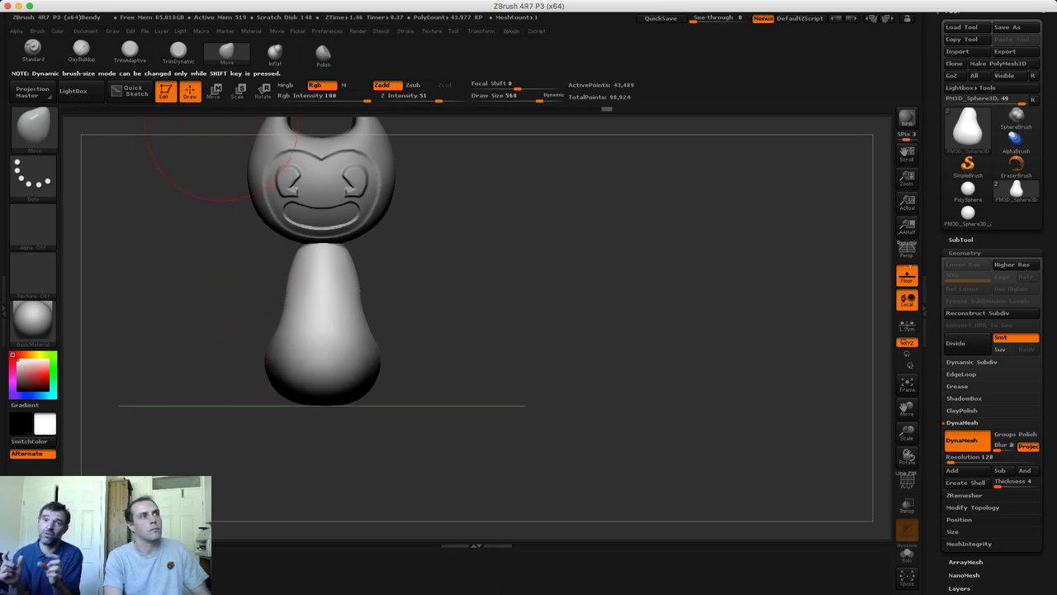
- Scale the whole body down with the transpose Scale line so it is clearly smaller than the head
key("e")
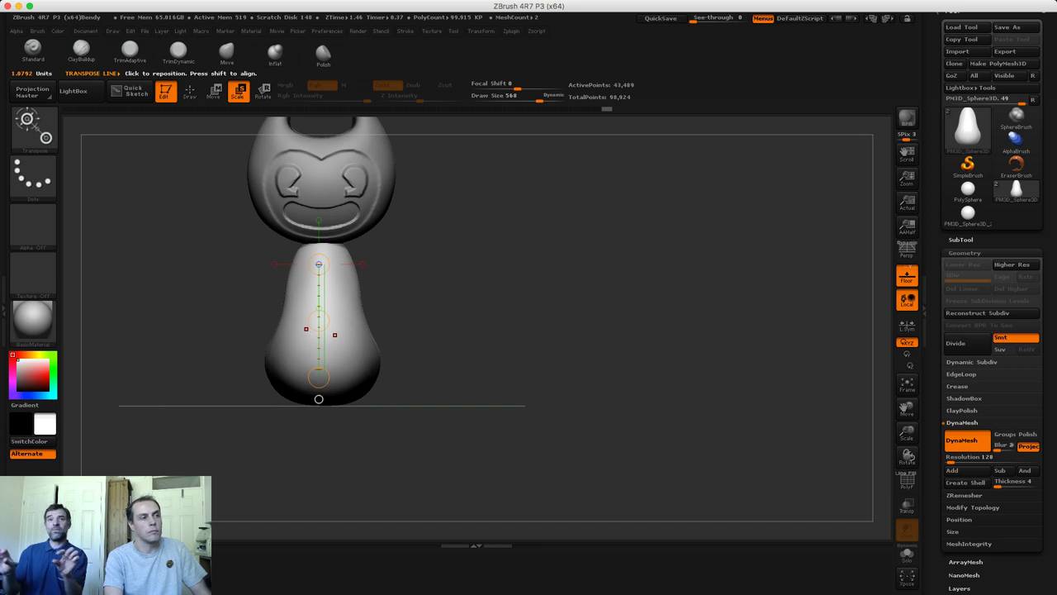
left_click_drag(321, 324, 322, 322)
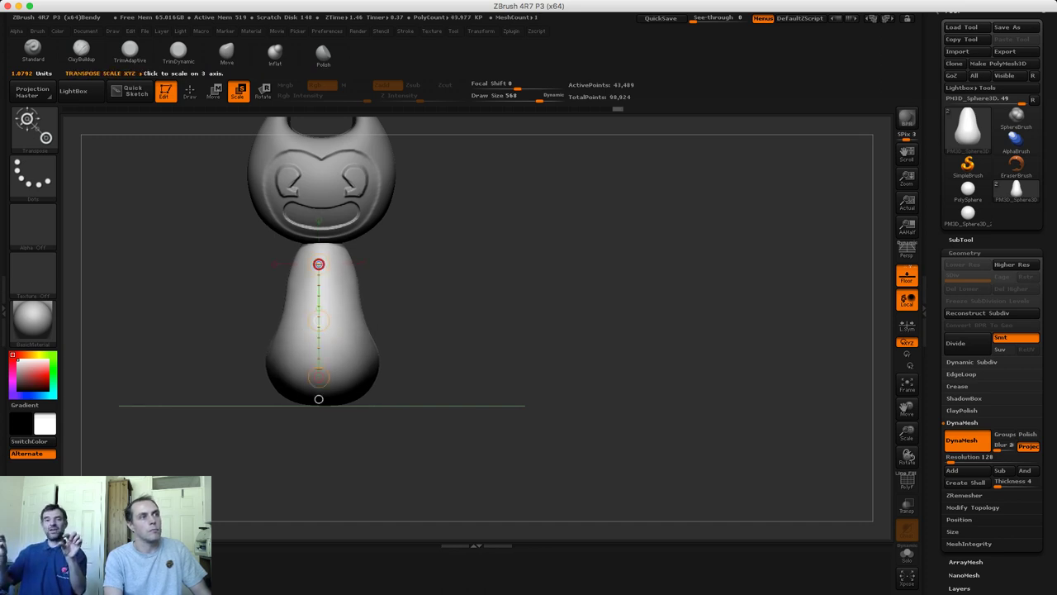
left_click_drag(319, 264, 311, 290)
- Move the scaled body up with the transpose Move line until its top meets the underside of the head
left_click_drag(319, 242, 391, 281, "alt")
left_click(214, 91)
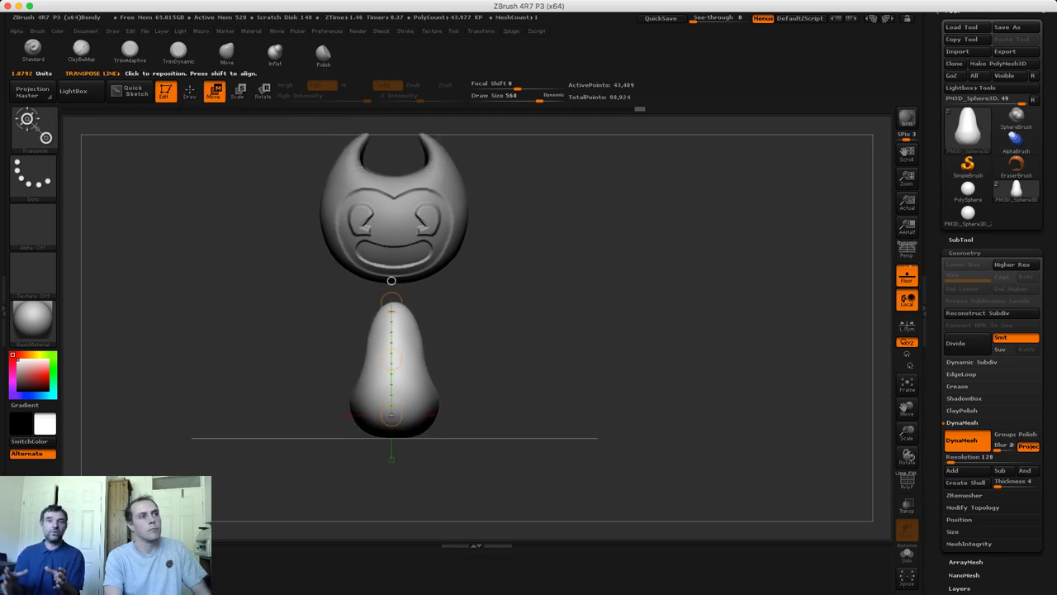
left_click_drag(381, 355, 384, 332)
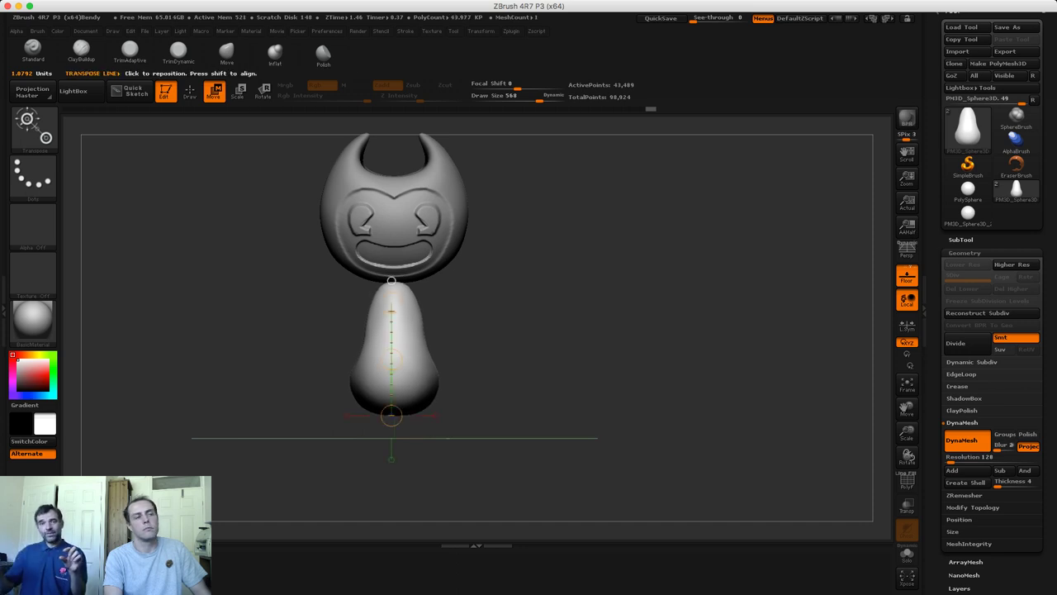
left_click_drag(248, 329, 360, 354, "shift")
left_click_drag(578, 330, 463, 331, "shift")
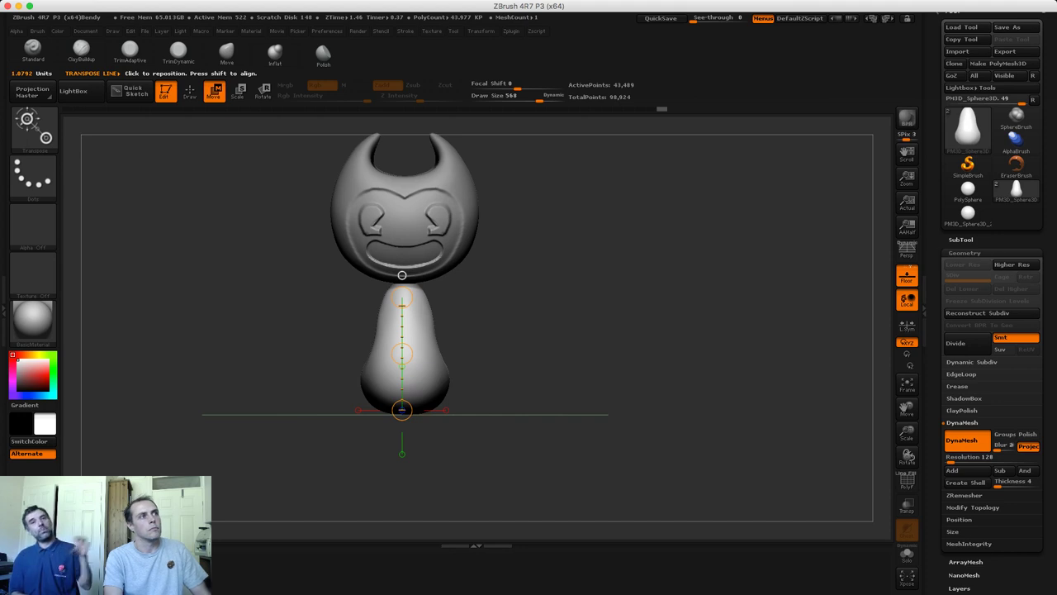
- Widen the body's upper part at draw size 476 and reshape its lower part at draw size 854 with the Move brush
key("q")
key("s")
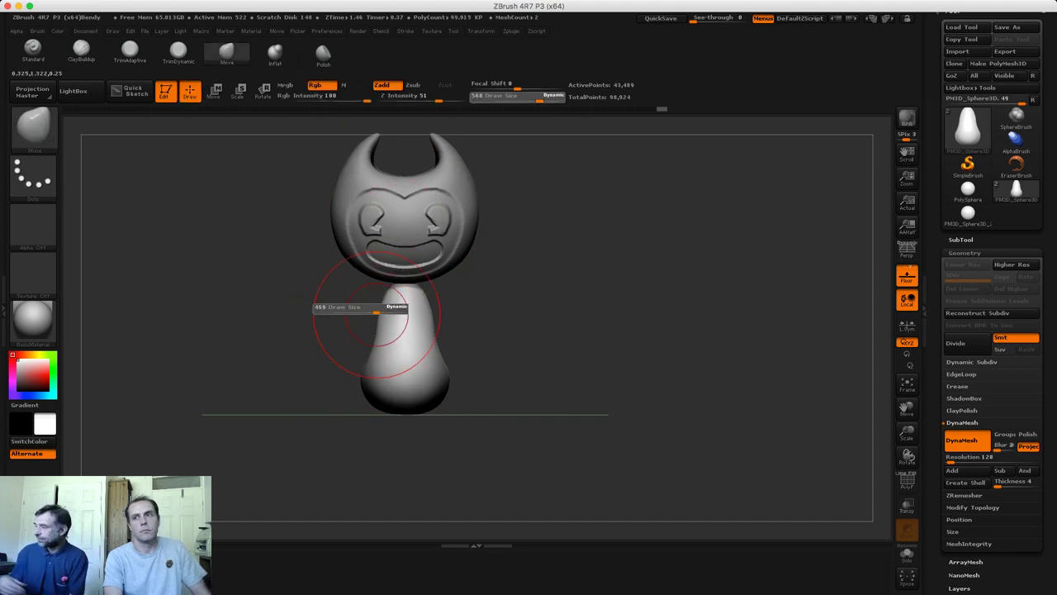
left_click_drag(377, 312, 377, 318)
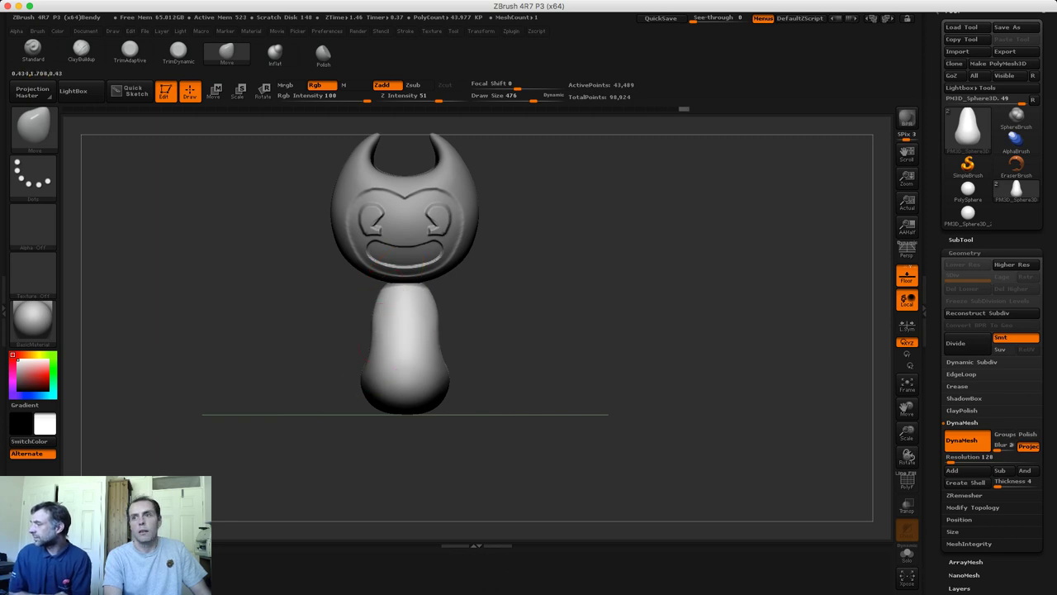
key("s")
mouse_move(359, 378)
left_mouse_down()
mouse_move(376, 377)
mouse_move(377, 388)
mouse_move(368, 363)
left_mouse_up()
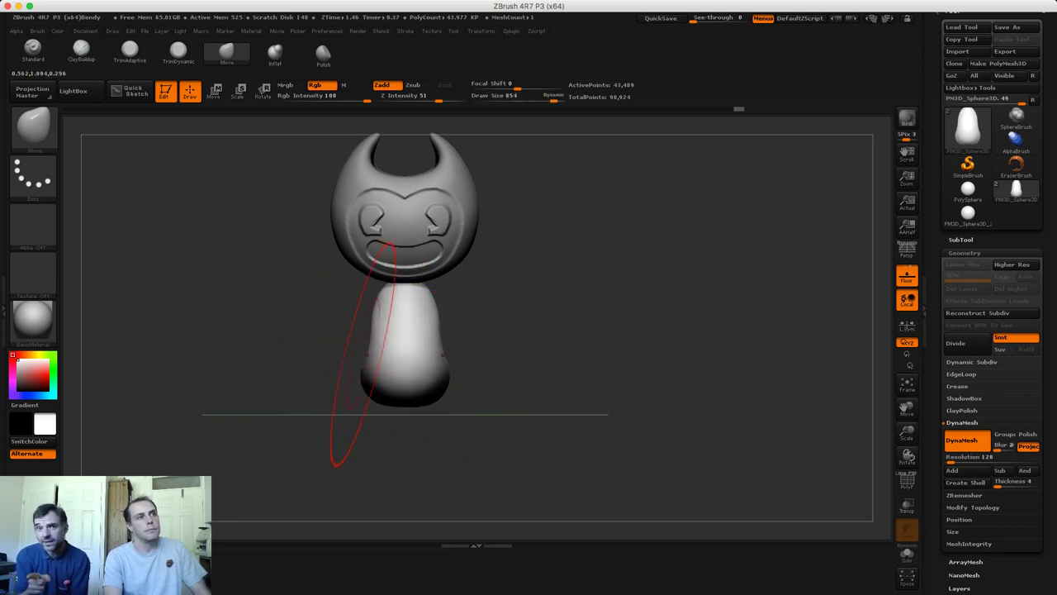
key("ctrl+z")
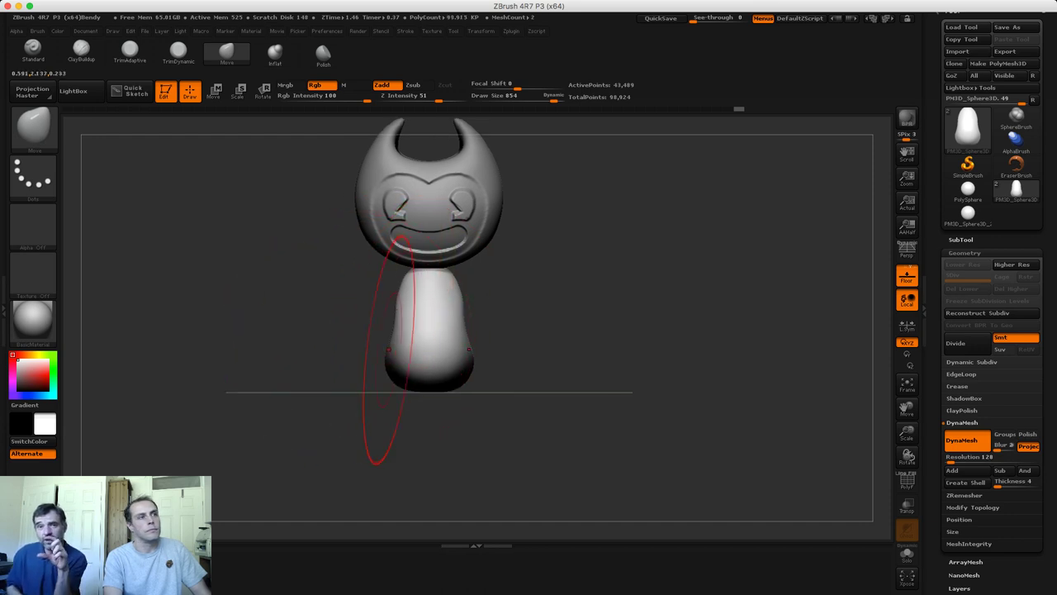
key("ctrl+z")
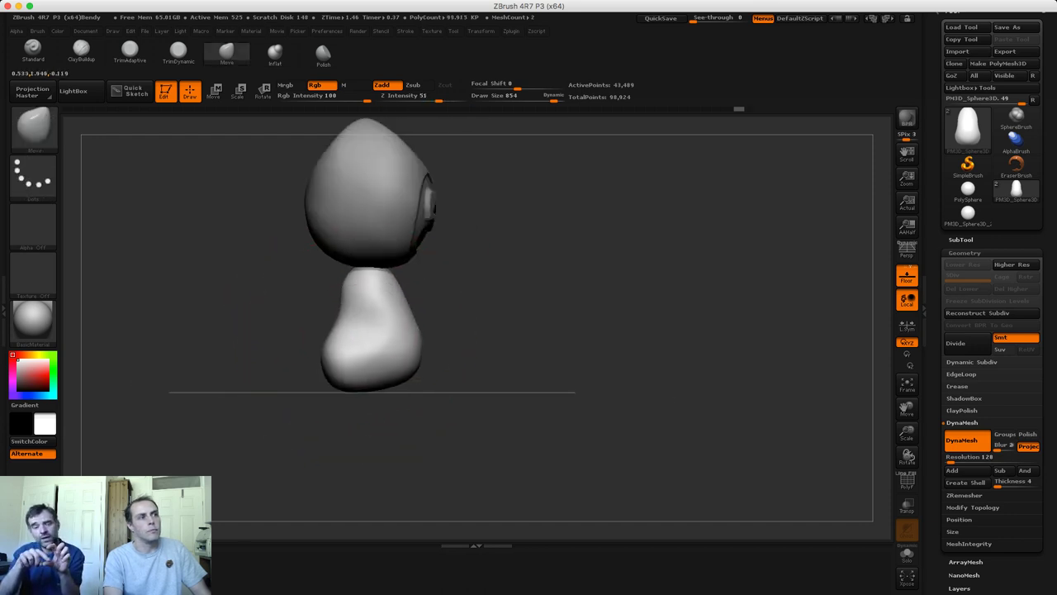
- Smooth the body and even out its side and front silhouette with the Move brush at draw size 451
key("s")
left_click_drag(351, 332, 356, 326)
left_click_drag(356, 325, 347, 305, "shift")
key("s")
left_click_drag(344, 352, 344, 347)
key("s")
mouse_move(336, 366)
left_mouse_down()
mouse_move(352, 366)
mouse_move(344, 348)
mouse_move(363, 318)
mouse_move(326, 323)
mouse_move(333, 314)
left_mouse_up()
key("s")
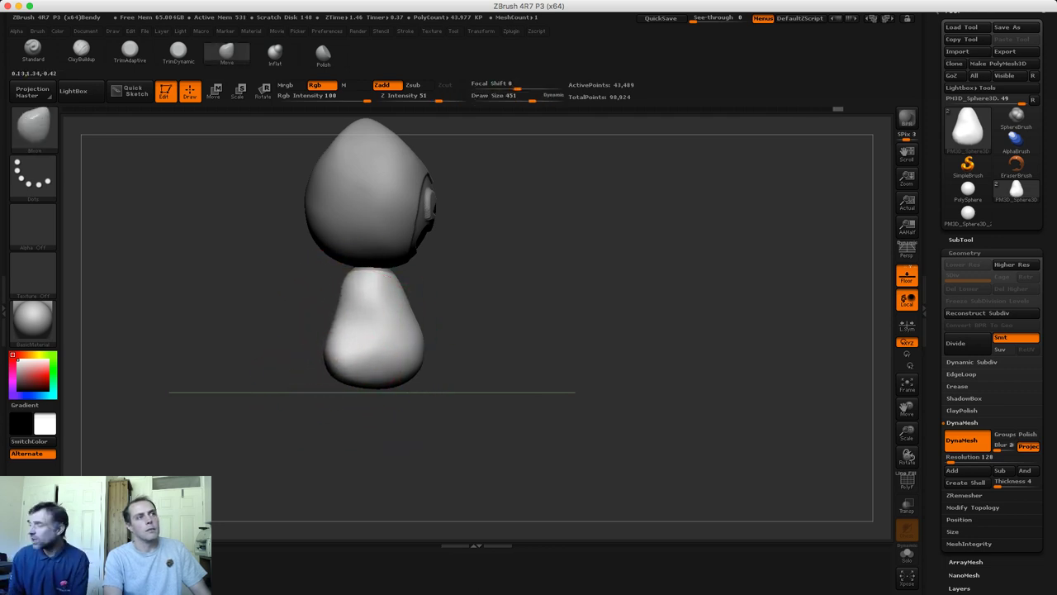
left_click_drag(529, 331, 388, 334)
left_click_drag(322, 337, 313, 336)
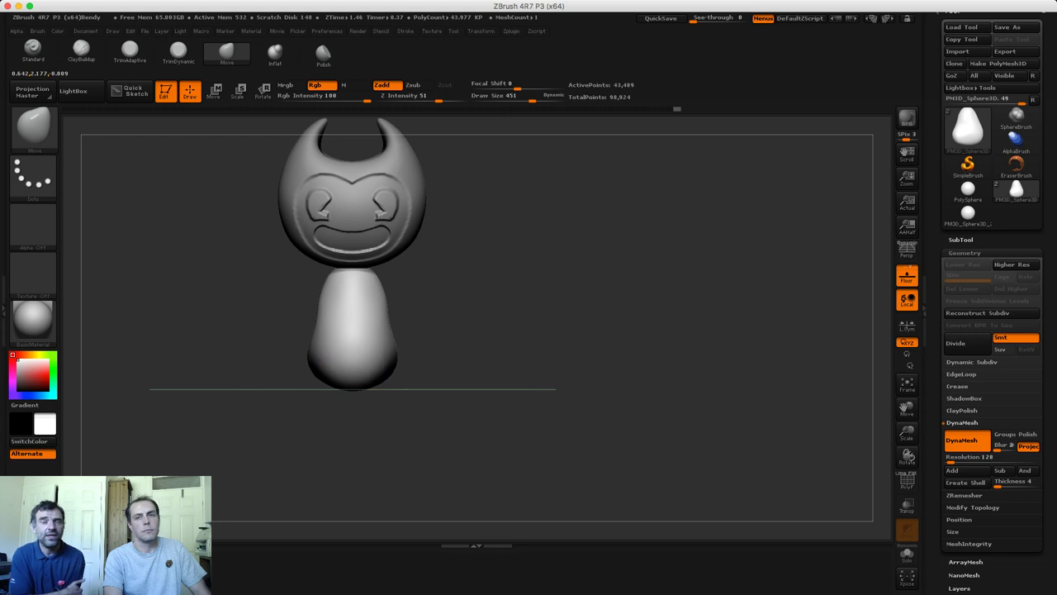
left_click_drag(291, 330, 295, 295)
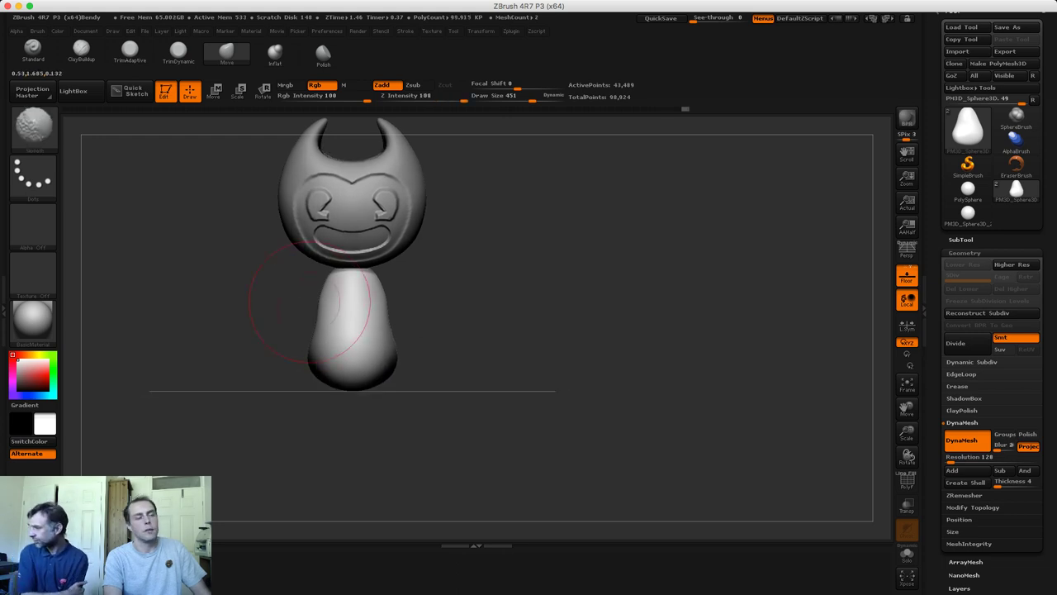
- Draw a mirrored pair of bent arm tubes outward from the body's shoulders with the CurveMultiTube brush at draw size 214
key("b")
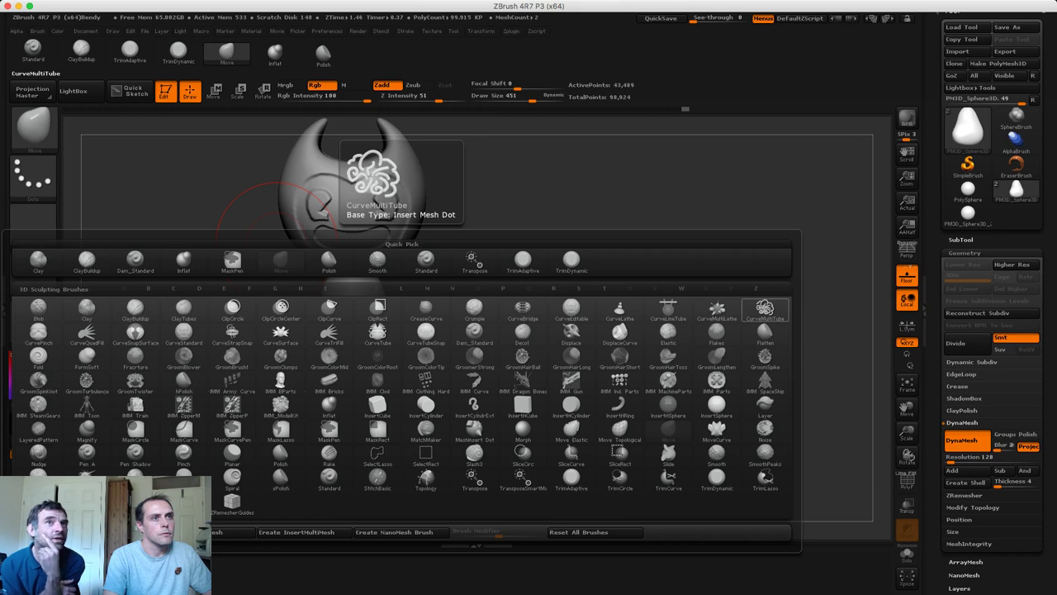
left_click(764, 309)
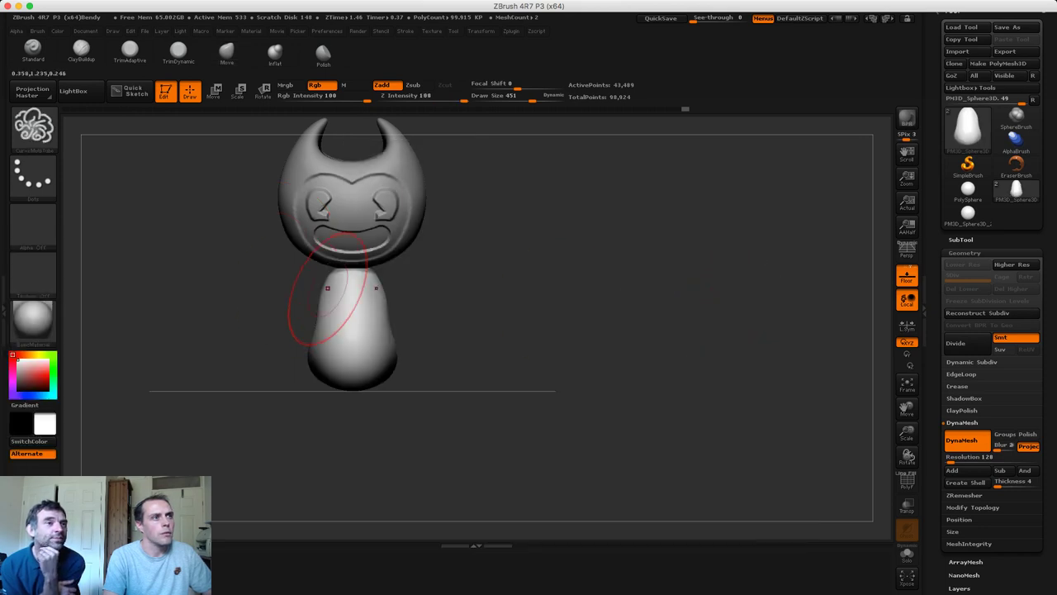
left_click_drag(280, 293, 206, 289)
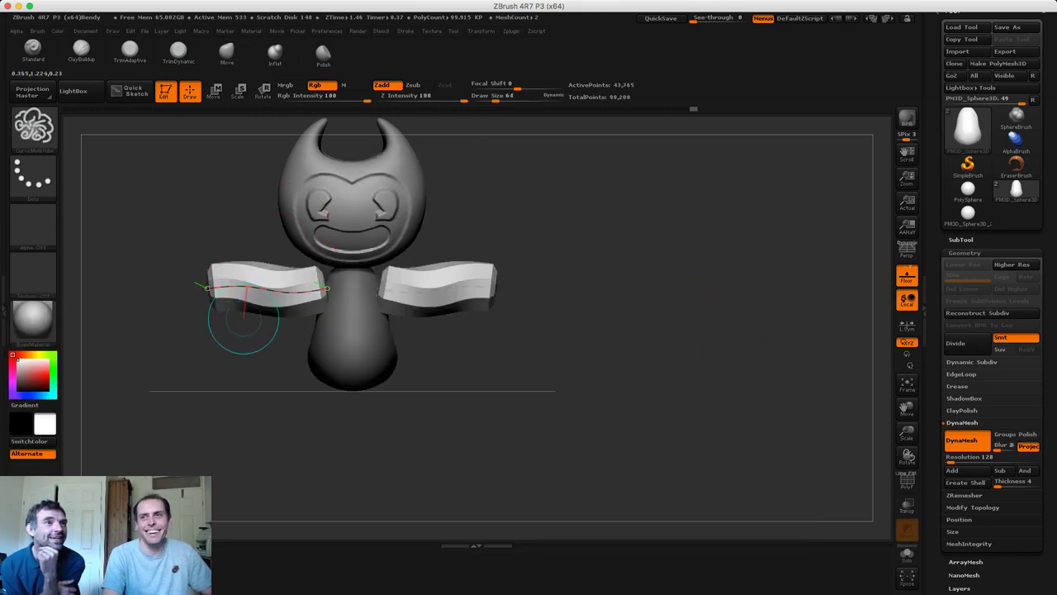
key("ctrl+z")
key("s")
left_click_drag(319, 293, 300, 293)
mouse_move(277, 293)
left_mouse_down()
mouse_move(311, 294)
mouse_move(273, 285)
mouse_move(315, 288)
left_mouse_up()
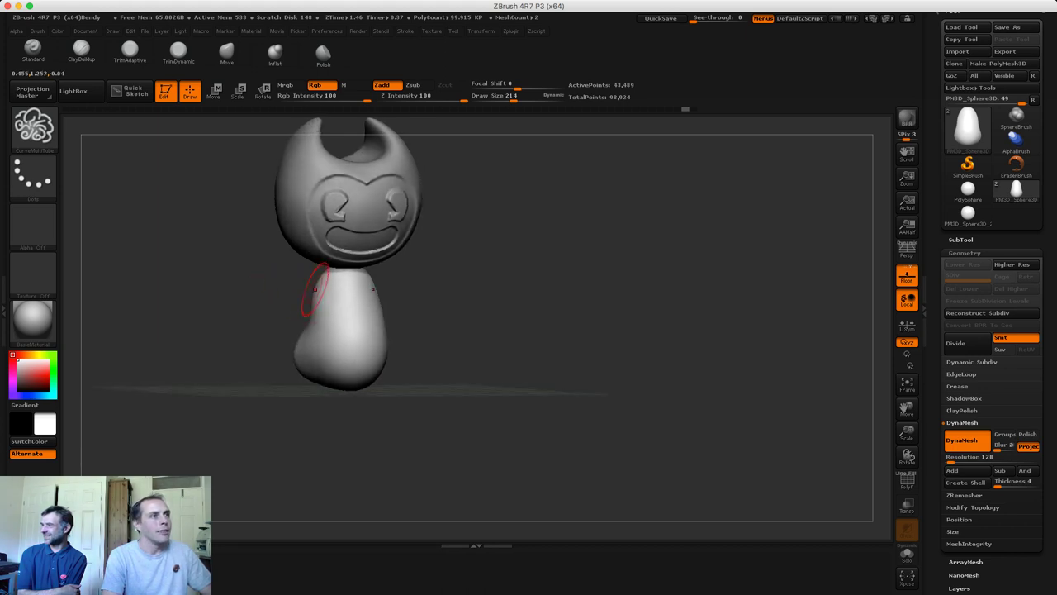
left_click_drag(192, 279, 172, 306)
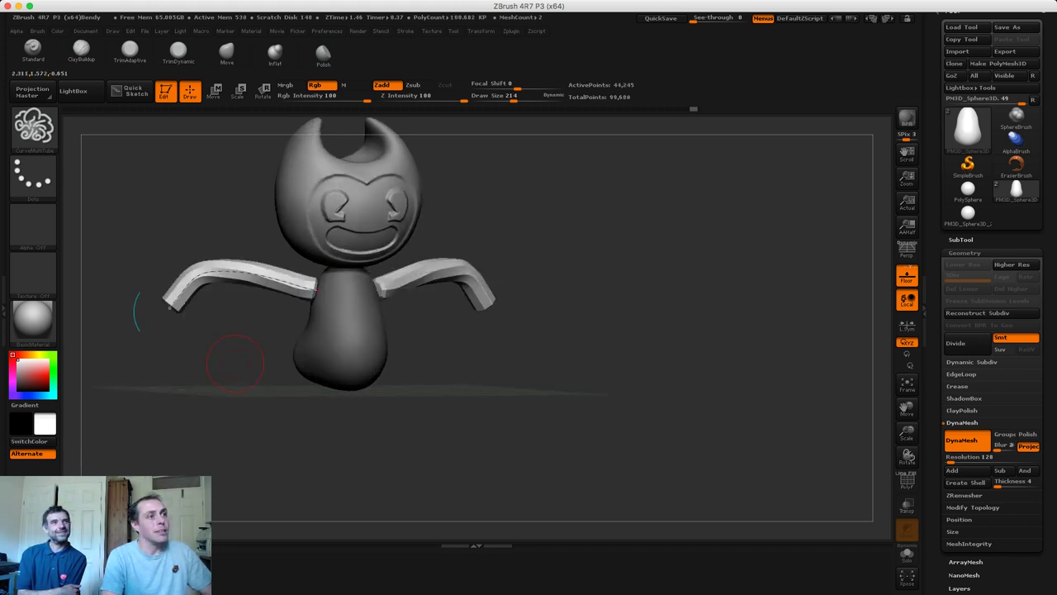
- Inspect the arm tubes from an angle and the front, and clear the mask from the body
mouse_move(245, 352)
left_mouse_down()
mouse_move(210, 348)
mouse_move(278, 343)
left_mouse_up()
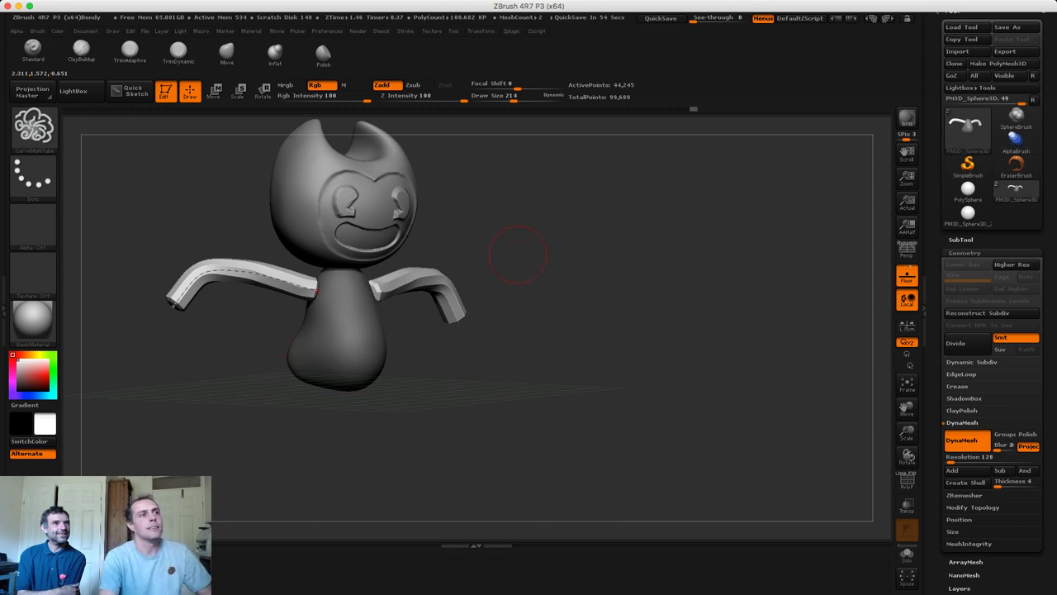
left_click_drag(538, 337, 453, 328, "shift")
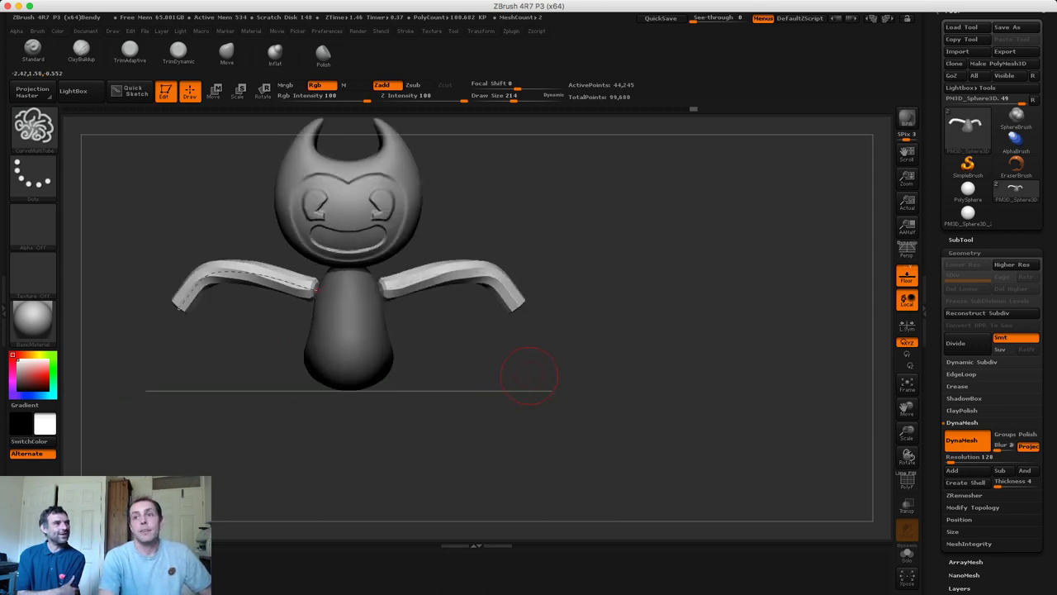
left_click_drag(491, 378, 616, 378, "alt")
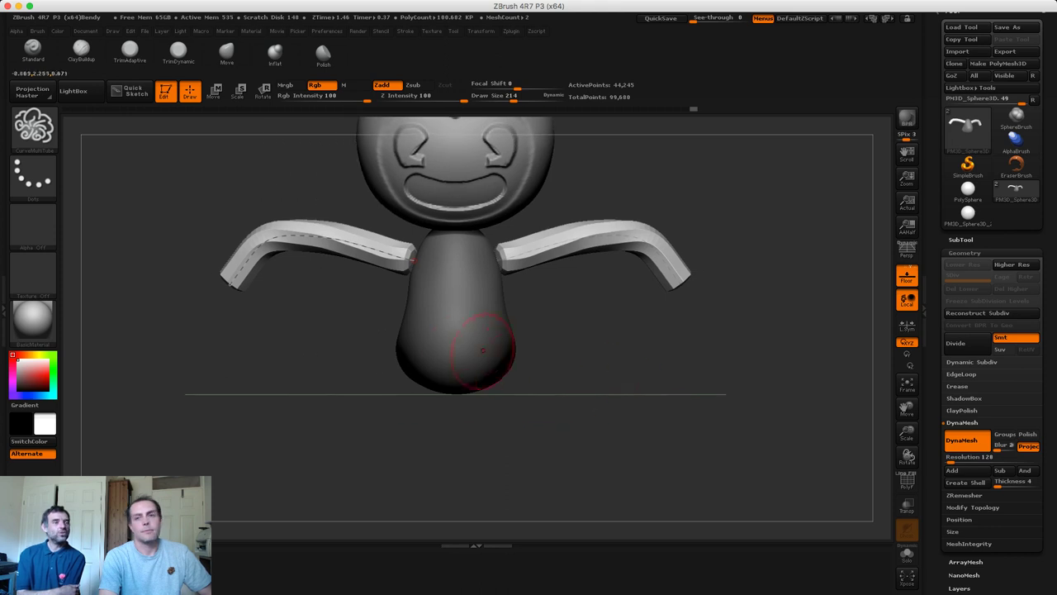
left_click_drag(345, 362, 333, 322, "ctrl")
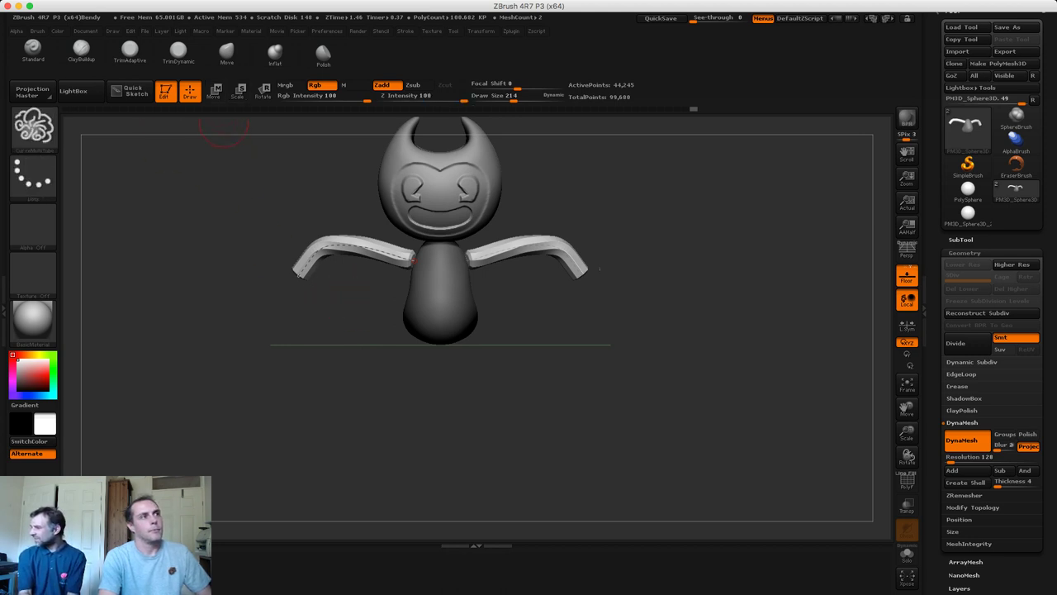
left_click_drag(256, 181, 299, 232, "ctrl")
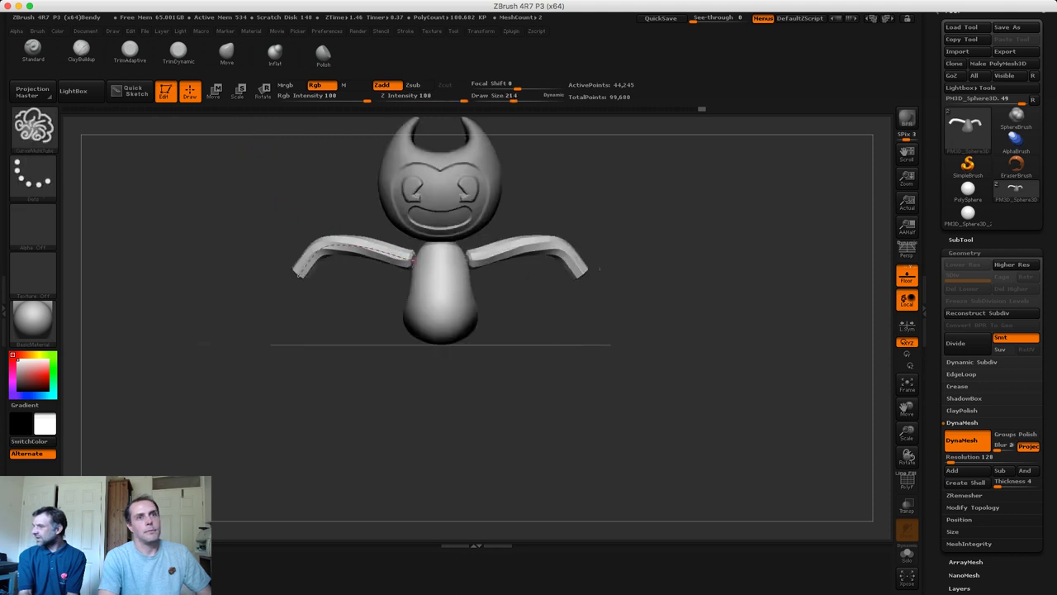
- Separate the arm tubes from the body into their own subtool using Split To Similar Parts
left_click(960, 240)
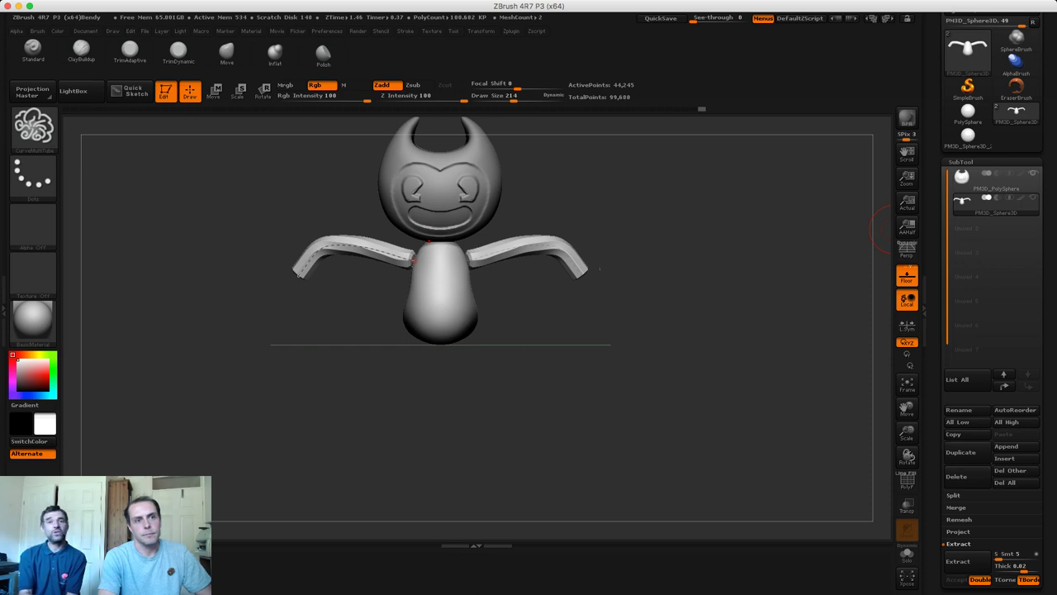
scroll(991, 301, "down", 3)
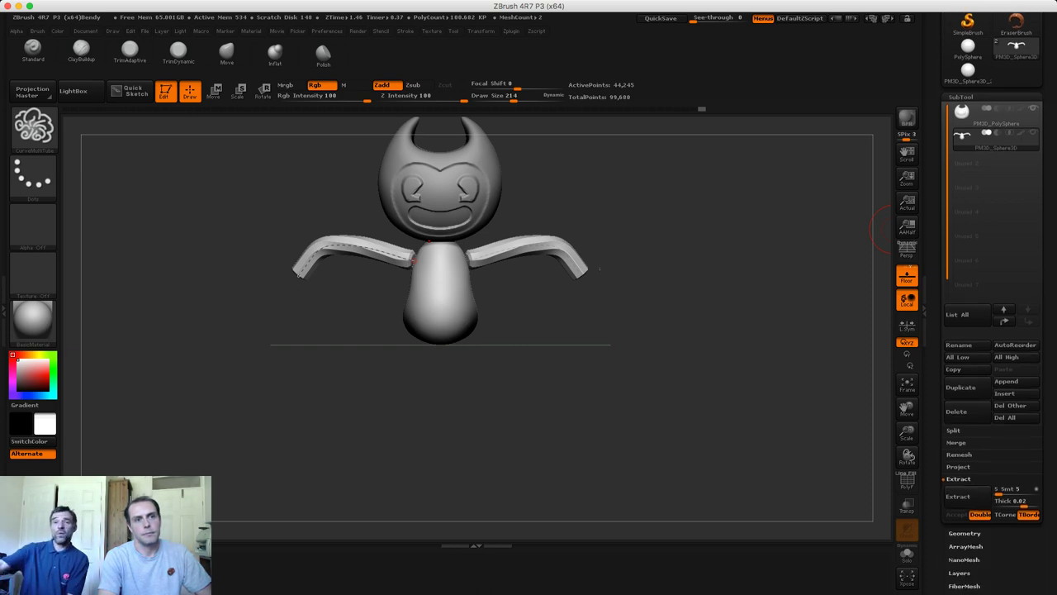
left_click(964, 522)
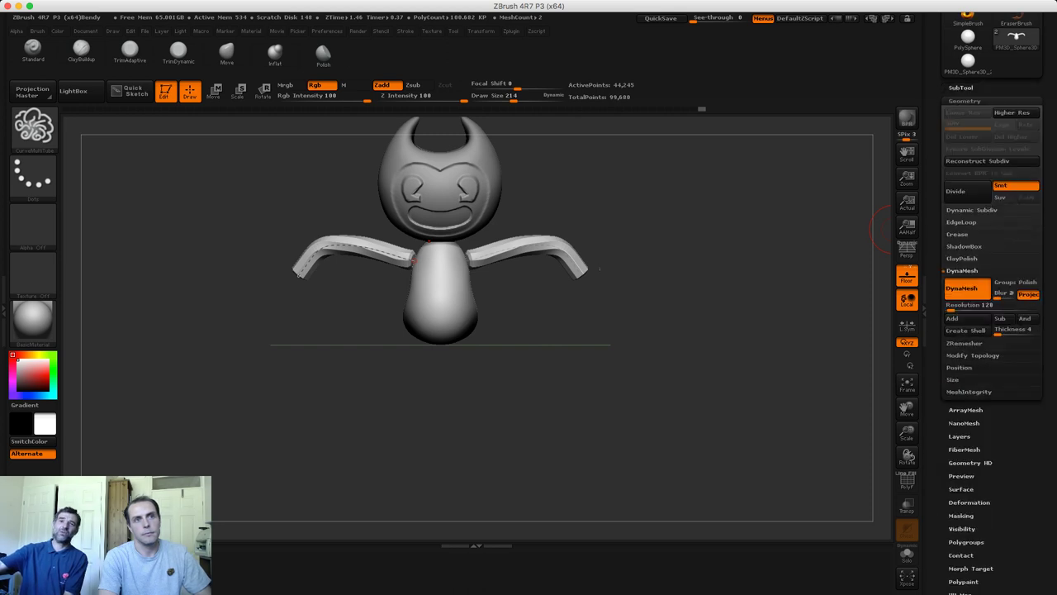
scroll(991, 331, "up", 6)
left_click(961, 247)
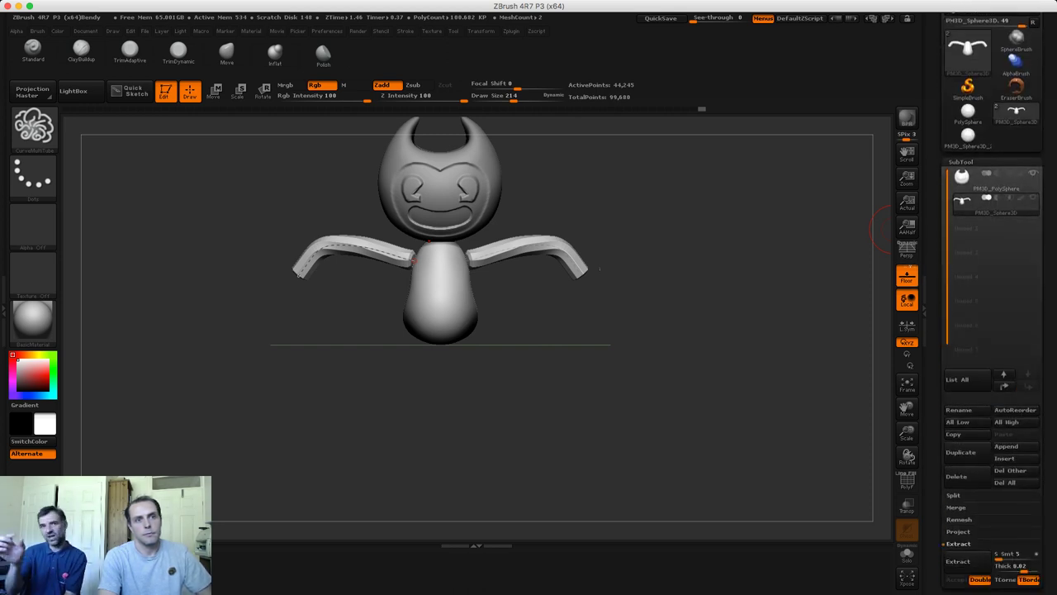
left_click(954, 494)
left_click(981, 518)
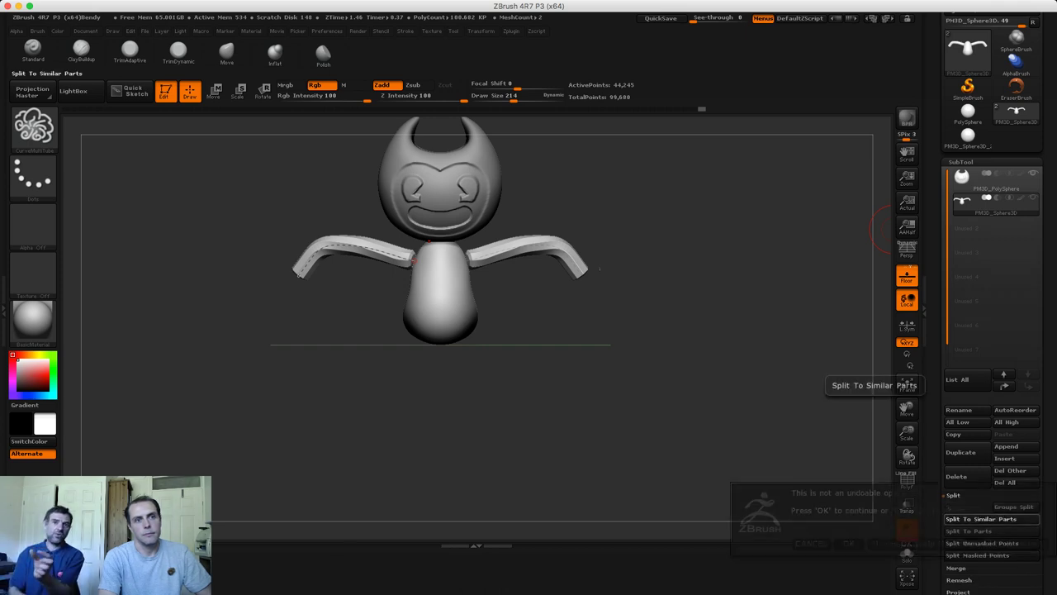
left_click(849, 543)
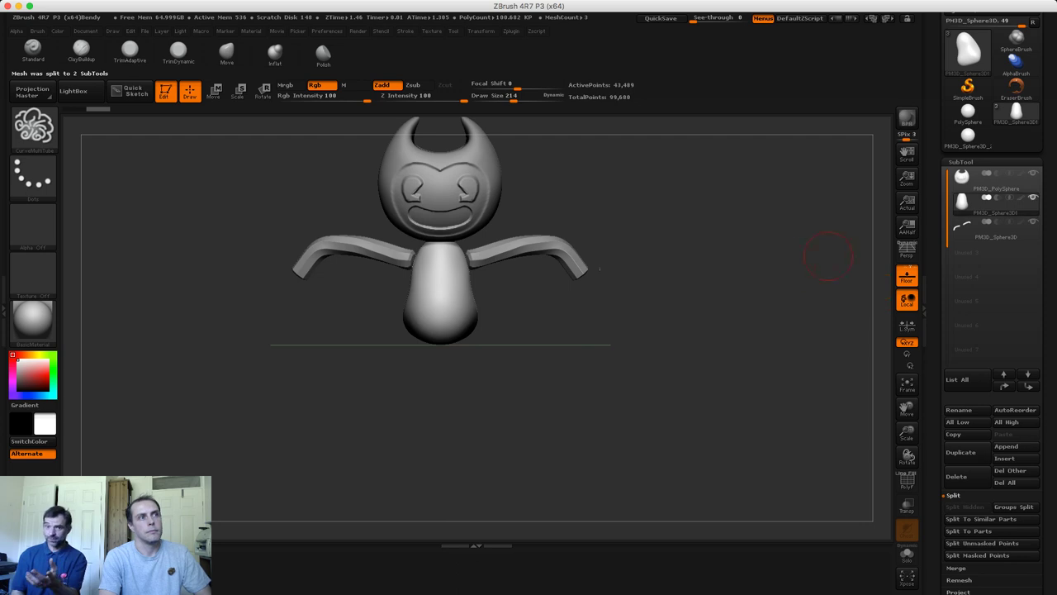
- Select the arms subtool and remesh it with DynaMesh at resolution 128
left_click(995, 228)
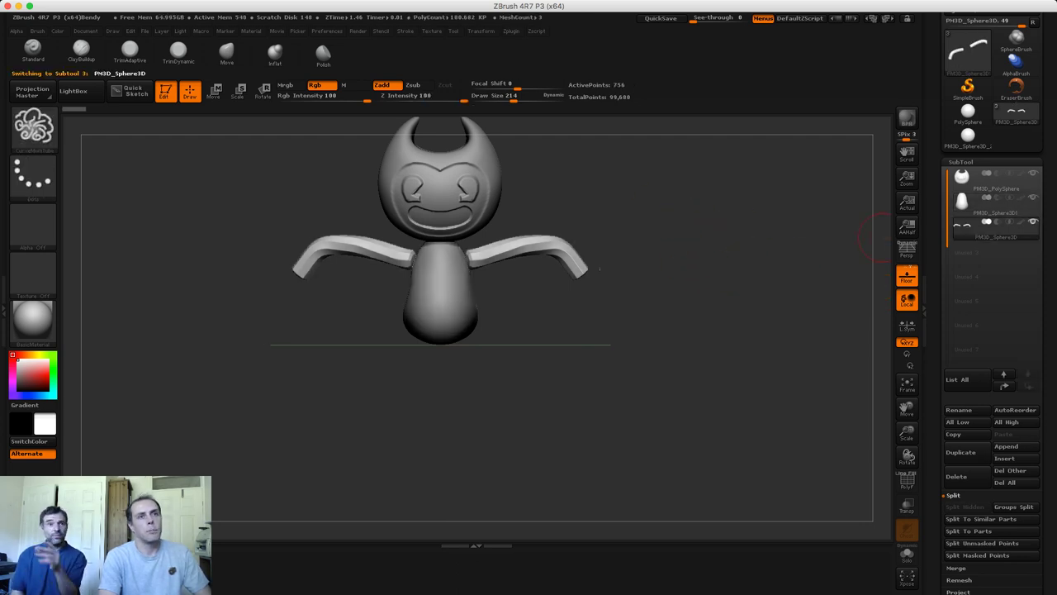
left_click(960, 162)
left_click(965, 175)
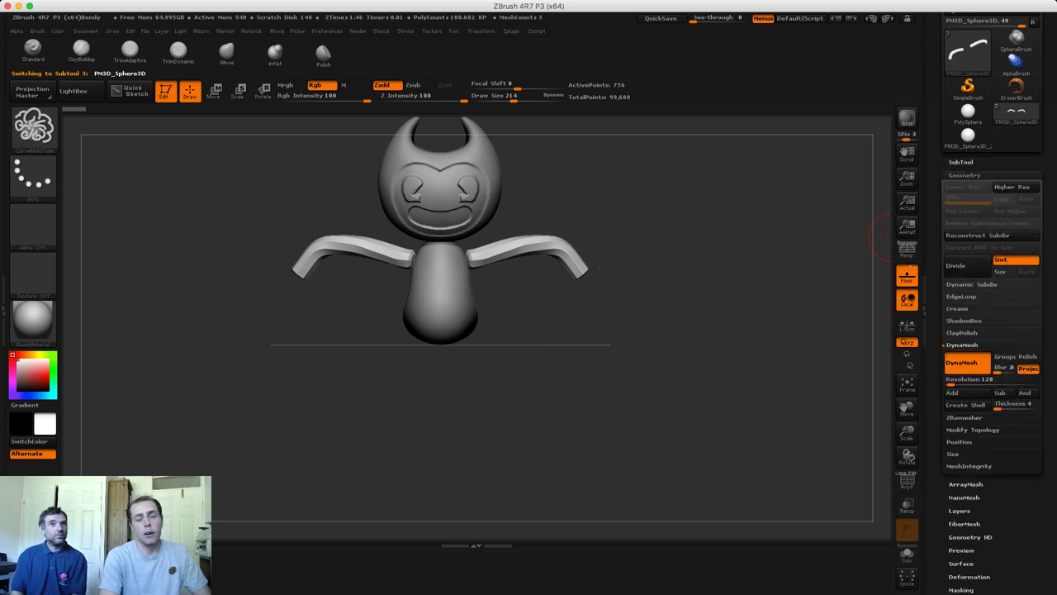
left_click_drag(747, 227, 767, 249, "ctrl")
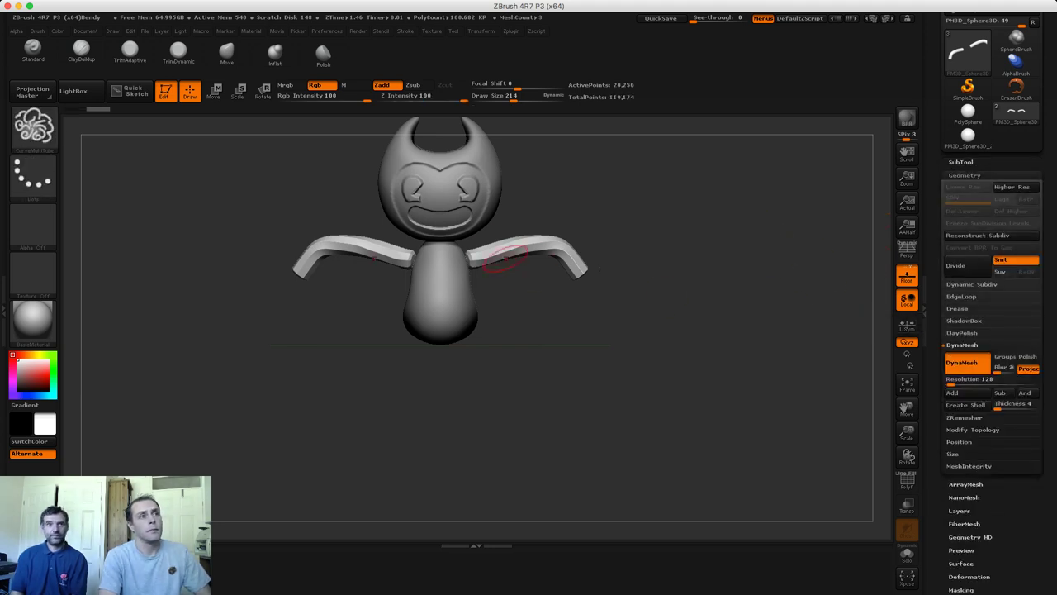
- Smooth the faceted arms into round tubes with the Smooth brush at draw size 318
mouse_move(507, 248)
left_mouse_down("shift")
mouse_move(550, 248)
mouse_move(481, 252)
left_mouse_up("shift")
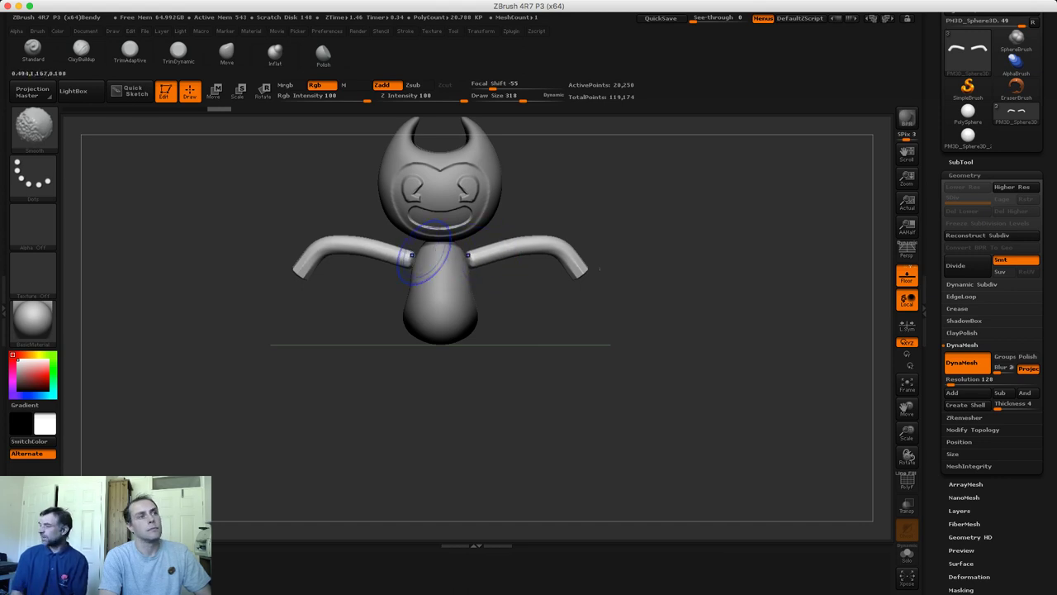
left_click_drag(399, 248, 406, 247, "shift")
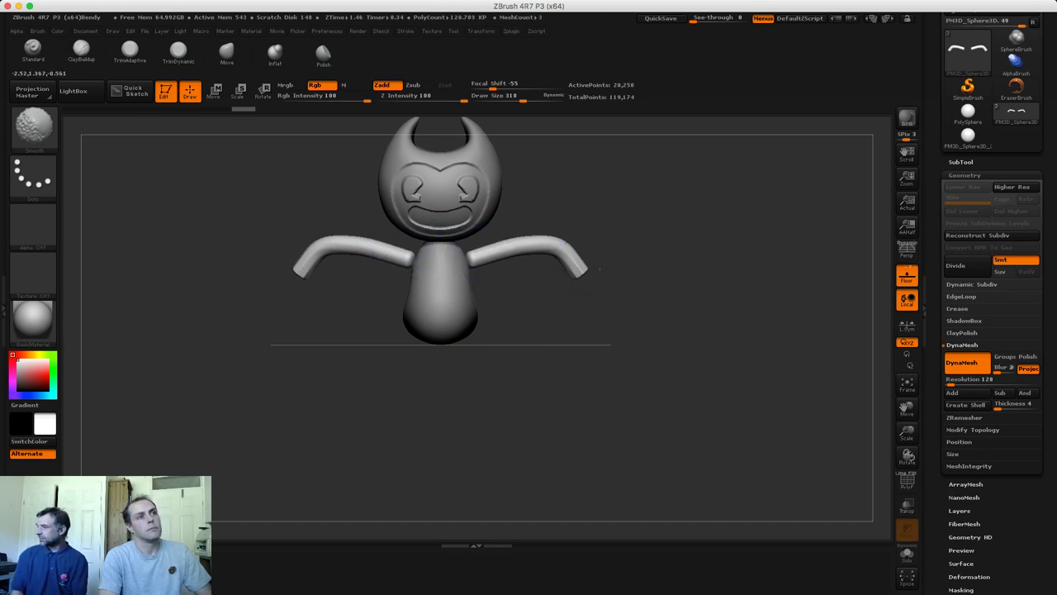
left_click_drag(496, 252, 472, 250, "shift")
left_click_drag(253, 203, 282, 209, "alt")
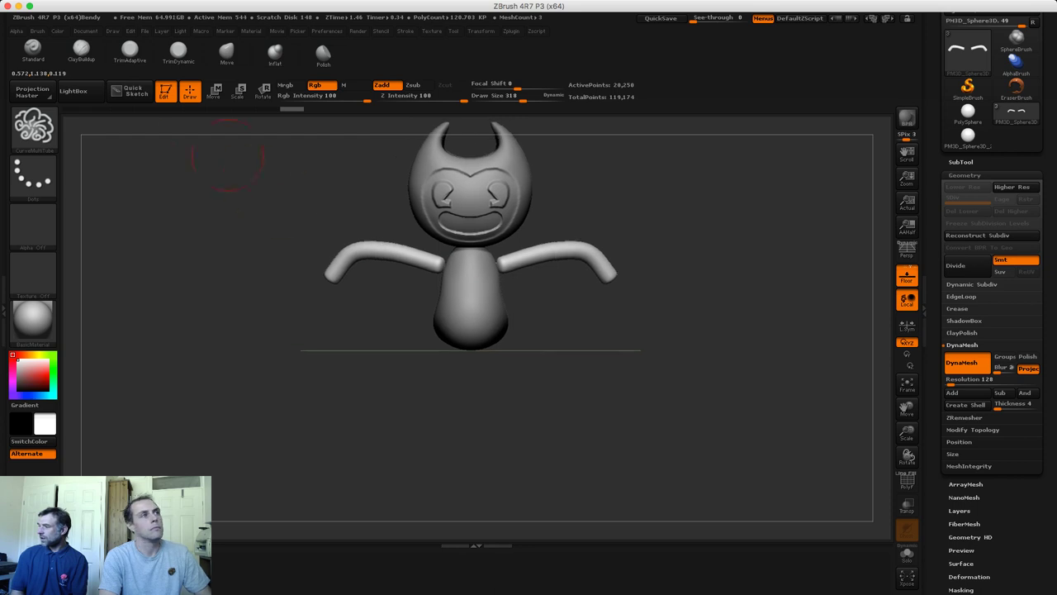
- Bend both arms into a downward arch and pull their shoulder ends into the body with the Move brush
left_click(226, 52)
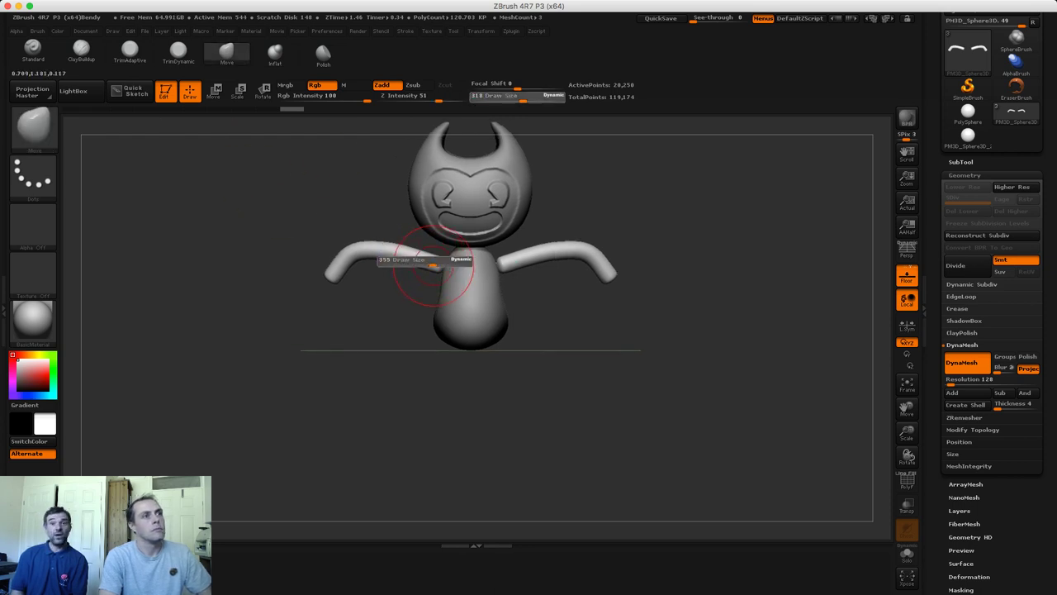
mouse_move(398, 220)
left_mouse_down()
mouse_move(355, 227)
mouse_move(420, 283)
mouse_move(441, 272)
mouse_move(403, 253)
mouse_move(355, 294)
mouse_move(338, 262)
mouse_move(385, 246)
left_mouse_up()
left_click_drag(366, 255, 368, 238)
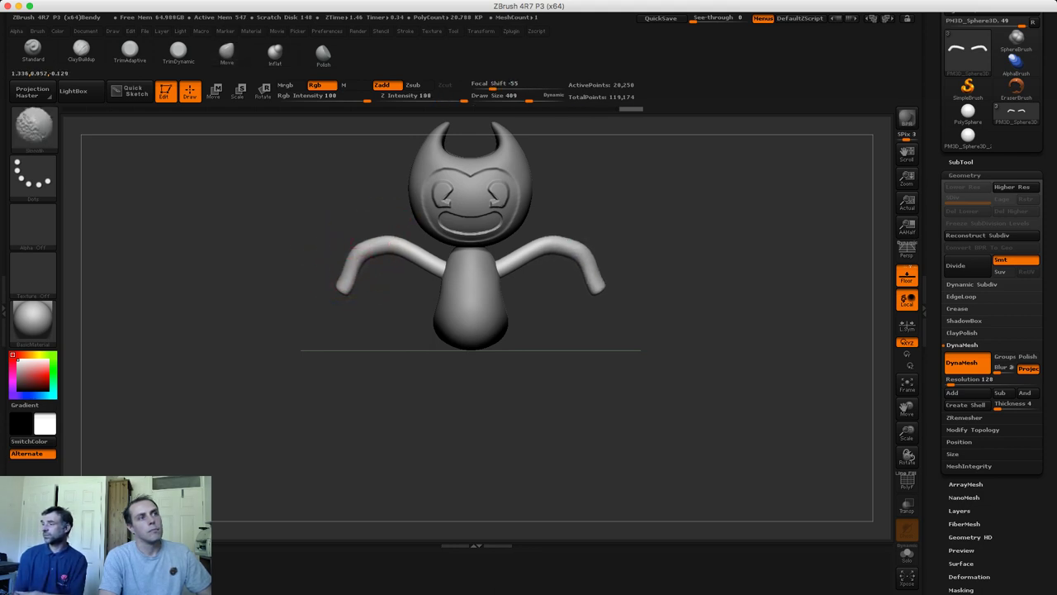
left_click_drag(438, 269, 431, 257)
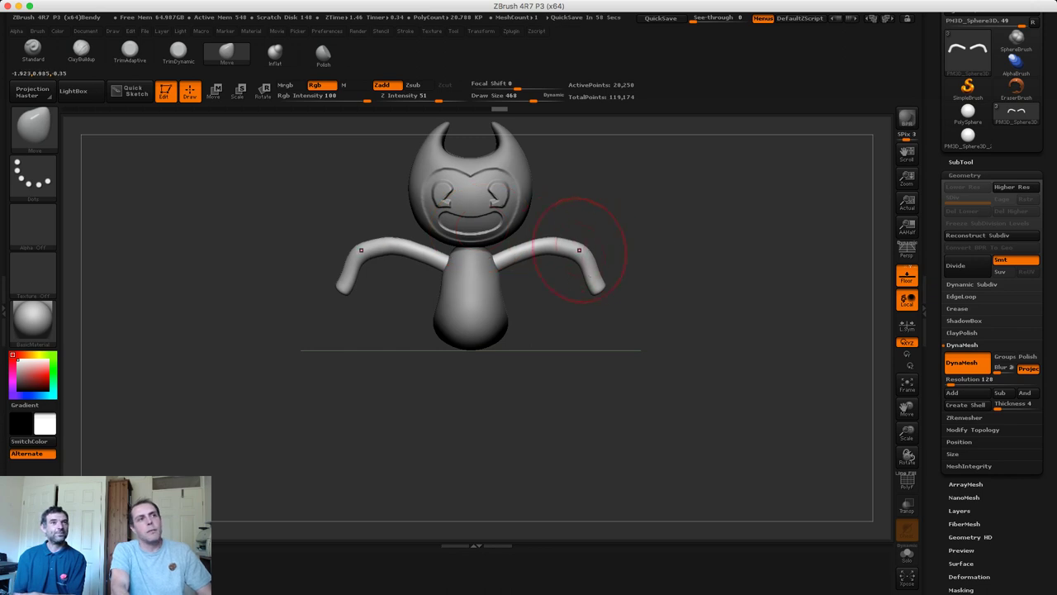
- Refine the curve of the elbows and forearms with the Move brush at draw size 426
mouse_move(595, 265)
left_mouse_down()
mouse_move(583, 271)
mouse_move(593, 266)
left_mouse_up()
key("s")
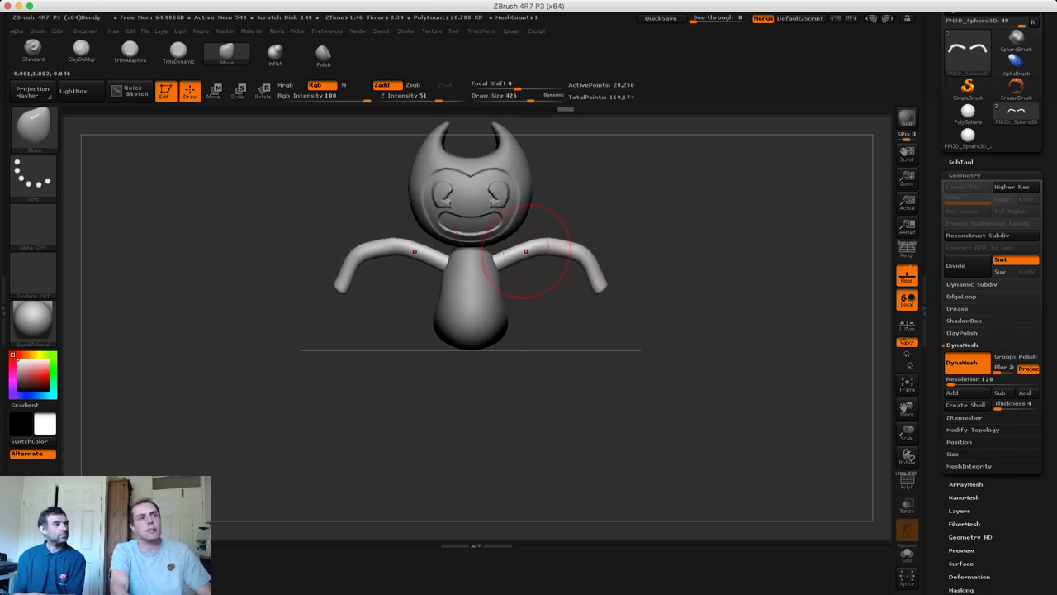
key("shift")
mouse_move(583, 259)
left_mouse_down()
mouse_move(587, 269)
mouse_move(505, 257)
left_mouse_up()
key("shift")
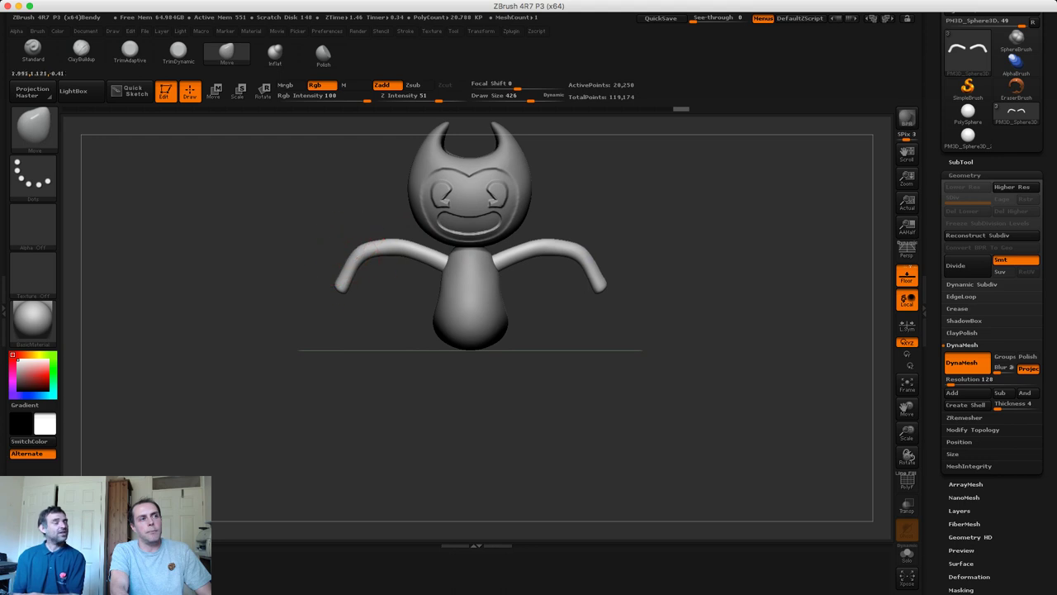
key("shift")
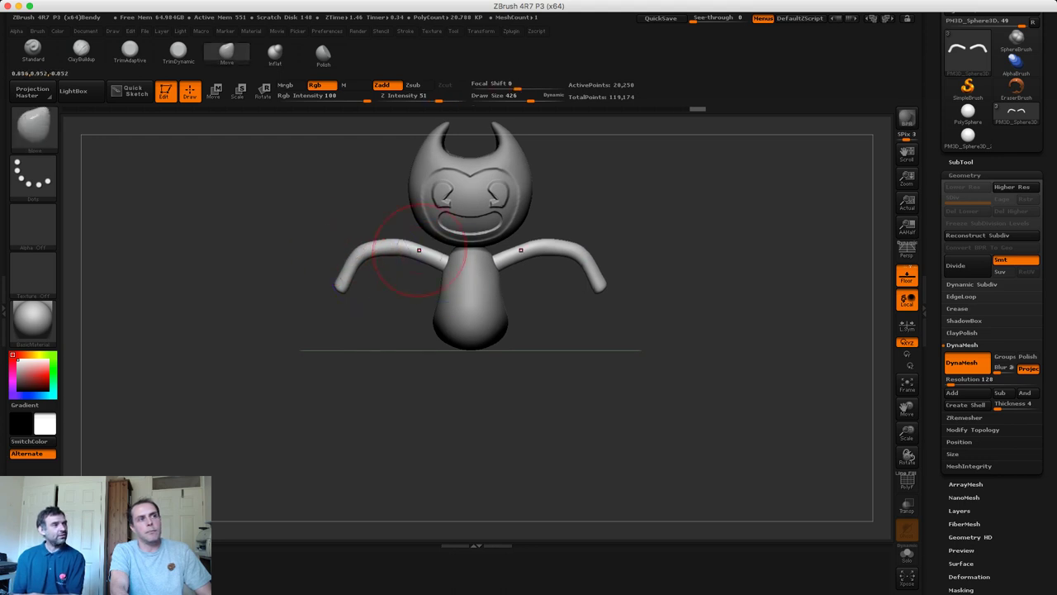
left_click_drag(334, 188, 344, 187, "alt")
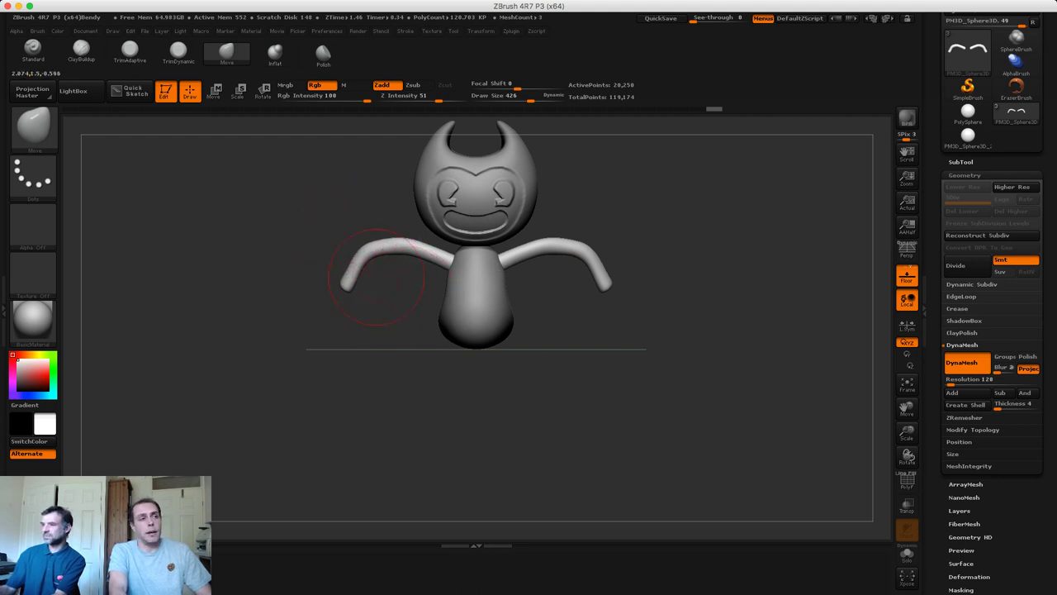
- Change the masking stroke and mask the arms, leaving only their hand ends unmasked
key("s")
mouse_move(299, 264)
left_mouse_down()
mouse_move(234, 281)
mouse_move(382, 315)
mouse_move(193, 223)
left_mouse_up()
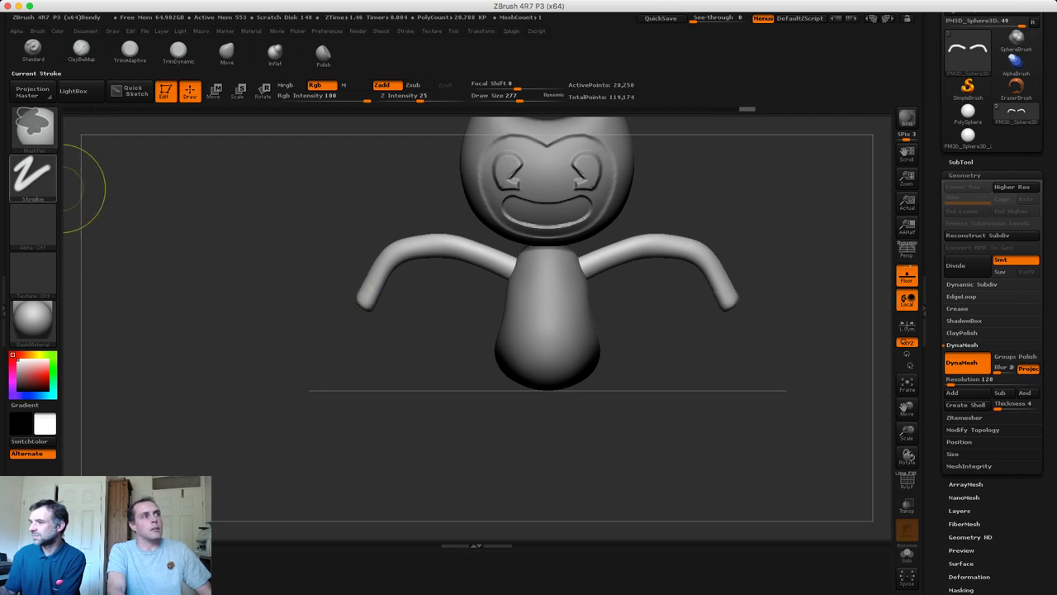
left_click(33, 175)
left_click(193, 212)
left_click_drag(334, 291, 279, 286, "alt")
mouse_move(349, 293)
left_mouse_down("ctrl")
mouse_move(330, 312)
mouse_move(355, 288)
mouse_move(413, 339)
mouse_move(359, 301)
mouse_move(389, 307)
left_mouse_up("ctrl")
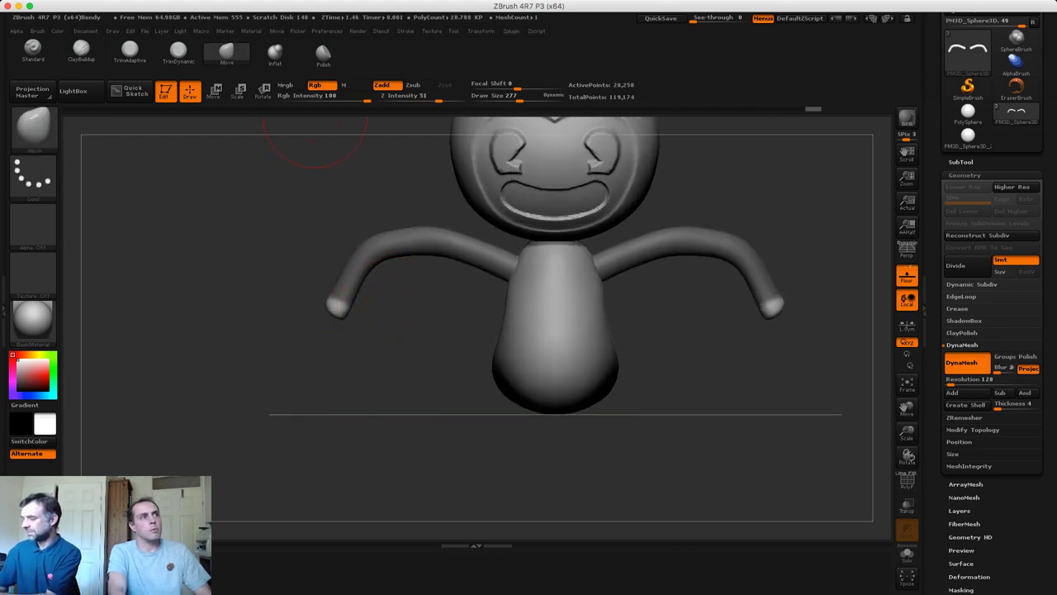
- Swell the unmasked arm ends into rounded hands with the Inflat brush at draw size 426
left_click(275, 54)
key("s")
left_click_drag(321, 311, 375, 310)
left_click_drag(271, 310, 299, 307)
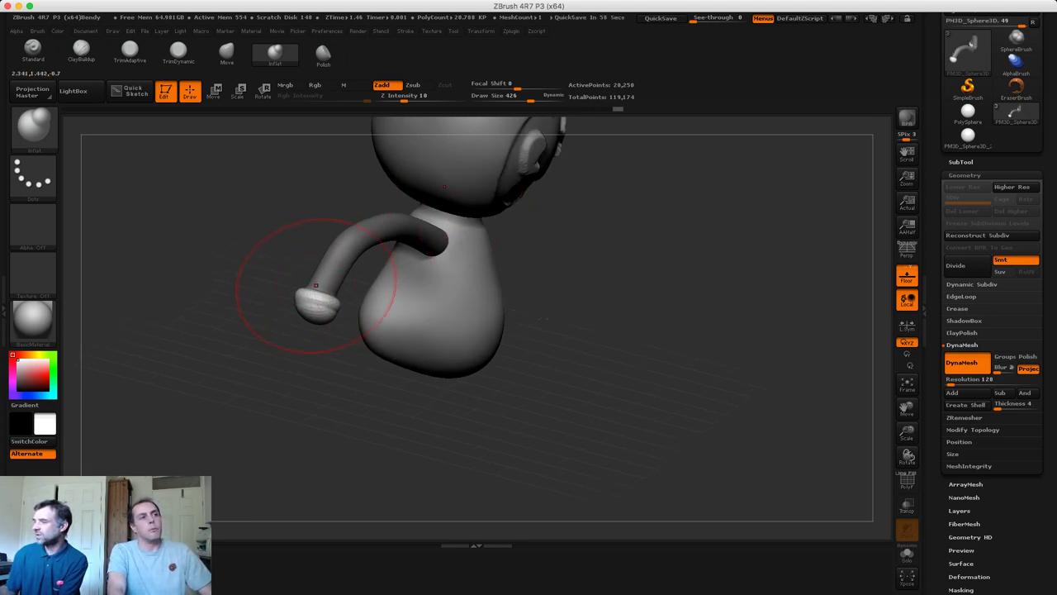
- Remesh the arms with DynaMesh and mask them at draw size 165, leaving only the hand ends unmasked
left_click_drag(289, 287, 311, 310)
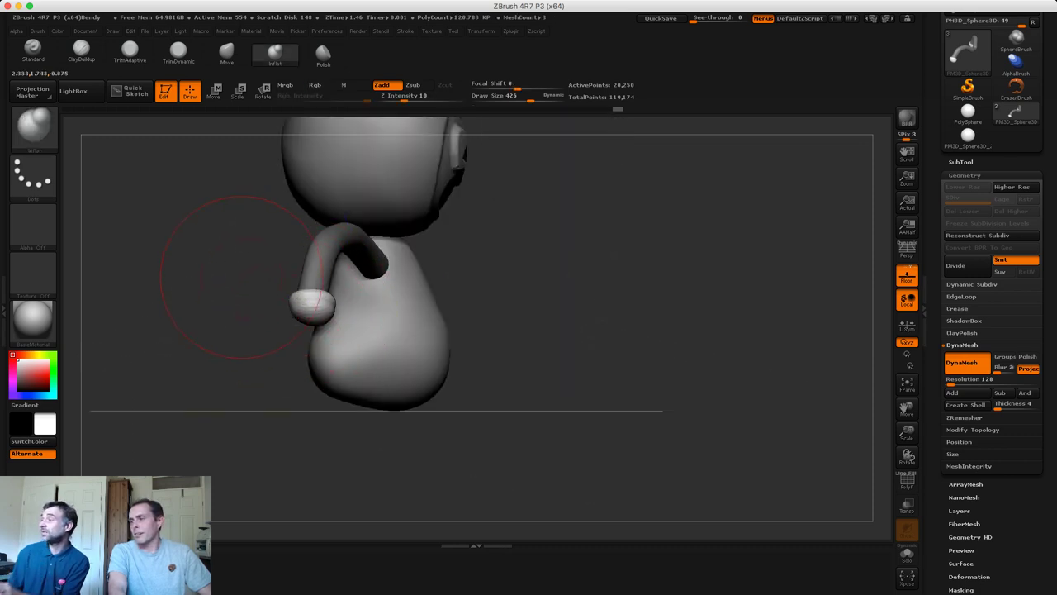
left_click_drag(241, 278, 165, 279, "shift")
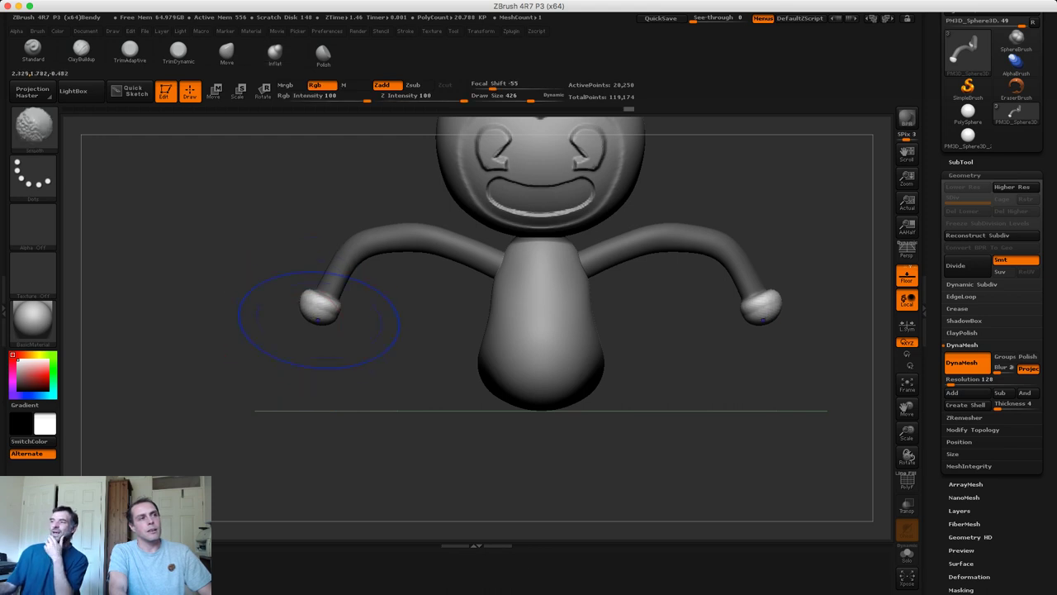
mouse_move(274, 298)
left_mouse_down("alt")
mouse_move(340, 295)
mouse_move(247, 281)
mouse_move(300, 307)
mouse_move(281, 310)
mouse_move(294, 307)
mouse_move(256, 269)
mouse_move(306, 295)
mouse_move(363, 382)
mouse_move(338, 351)
left_mouse_up("alt")
key("s")
key("s")
mouse_move(312, 294)
left_mouse_down("ctrl")
mouse_move(347, 301)
mouse_move(297, 326)
left_mouse_up("ctrl")
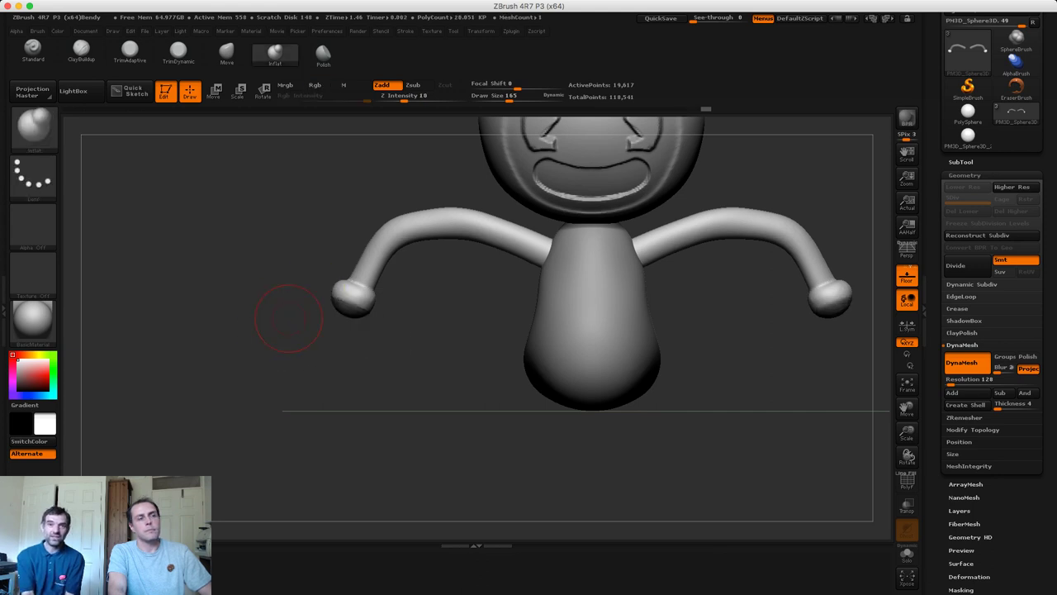
left_click(287, 292, "ctrl")
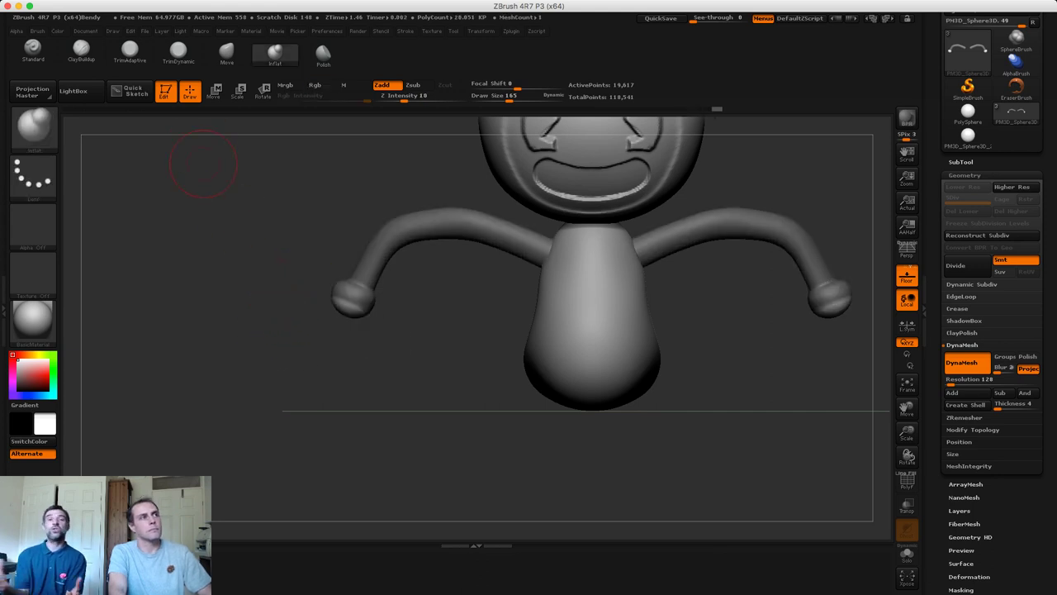
- Enlarge the Inflat brush and swell the unmasked hand ends into large balls below the wrist cuffs
mouse_move(329, 333)
left_mouse_down()
mouse_move(302, 333)
mouse_move(363, 314)
mouse_move(338, 316)
mouse_move(344, 345)
left_mouse_up()
key("s")
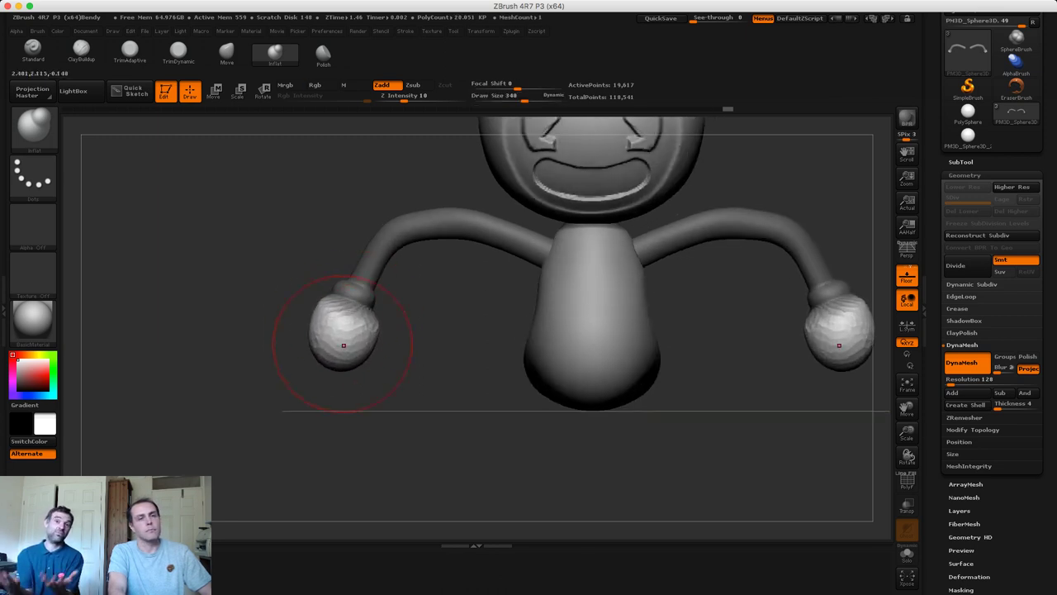
mouse_move(280, 296)
left_mouse_down("alt")
mouse_move(273, 241)
mouse_move(268, 262)
mouse_move(388, 272)
left_mouse_up("alt")
left_click_drag(353, 321, 353, 323)
mouse_move(256, 322)
left_mouse_down()
mouse_move(355, 326)
mouse_move(323, 337)
left_mouse_up()
left_click_drag(446, 326, 359, 323)
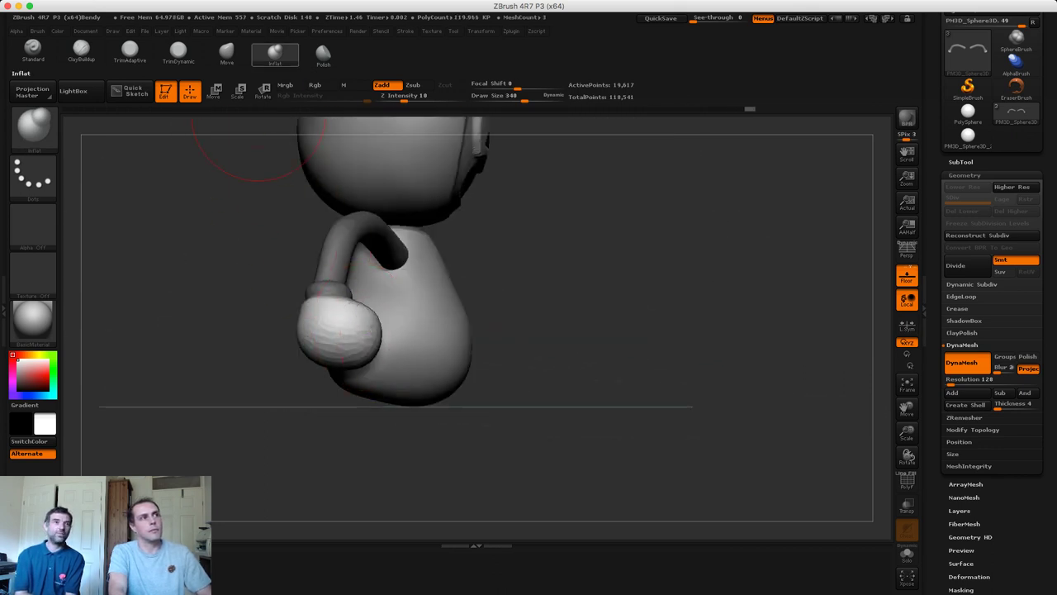
- Narrow and reshape the ball hands from the side and front with the Move brush
left_click(226, 52)
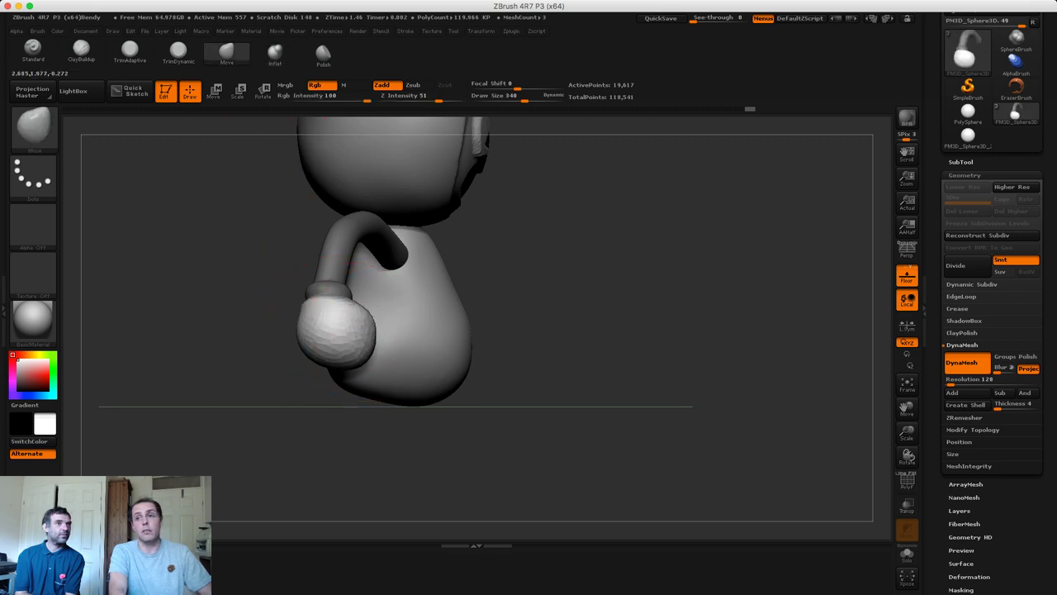
left_click_drag(372, 331, 354, 330)
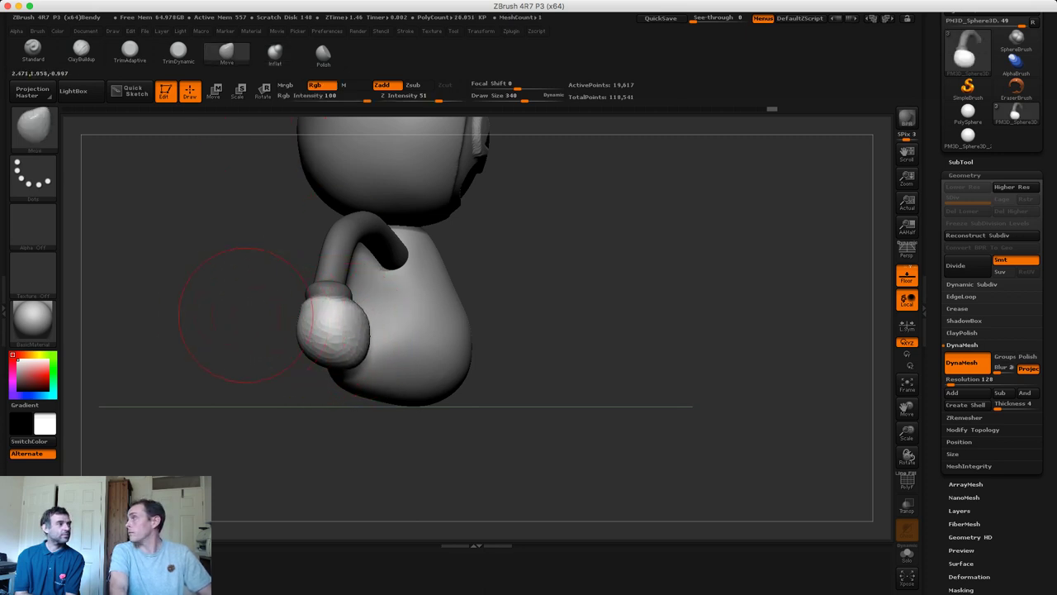
left_click_drag(191, 296, 283, 285, "alt")
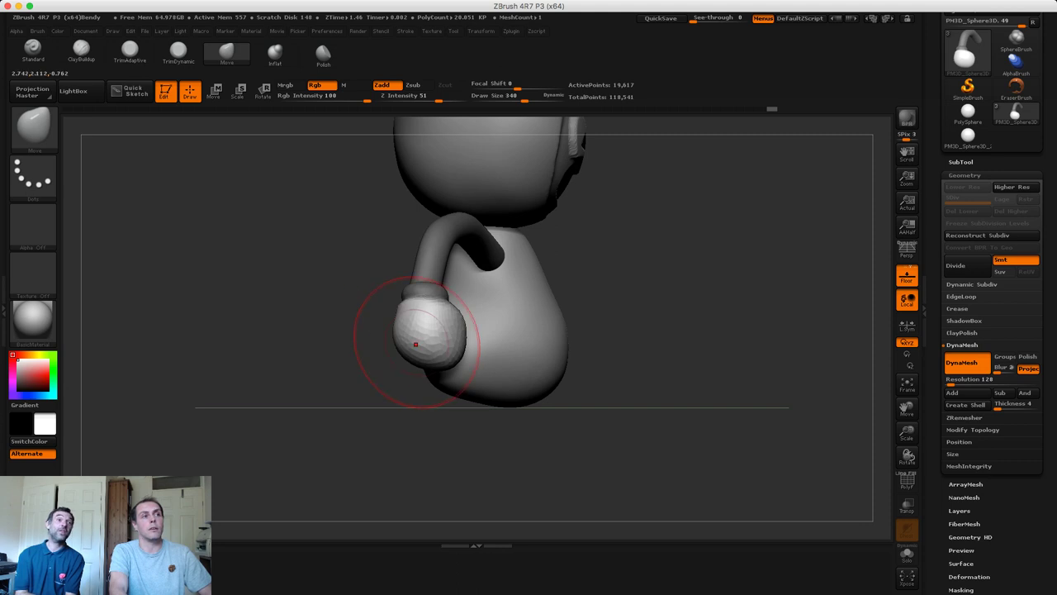
left_click_drag(346, 347, 206, 347)
left_click_drag(434, 344, 448, 321)
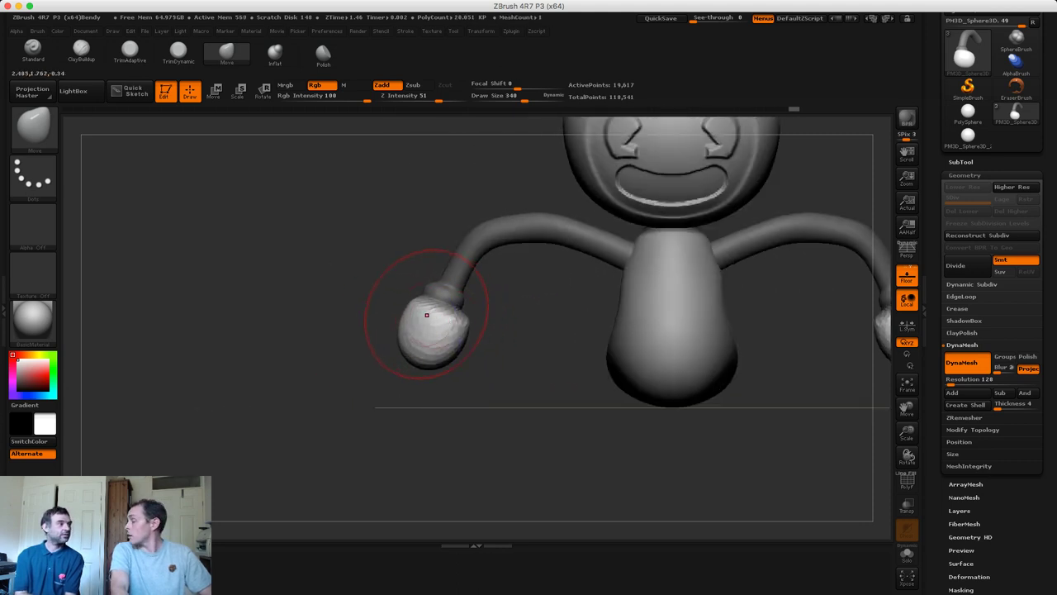
left_click_drag(351, 275, 295, 257, "alt")
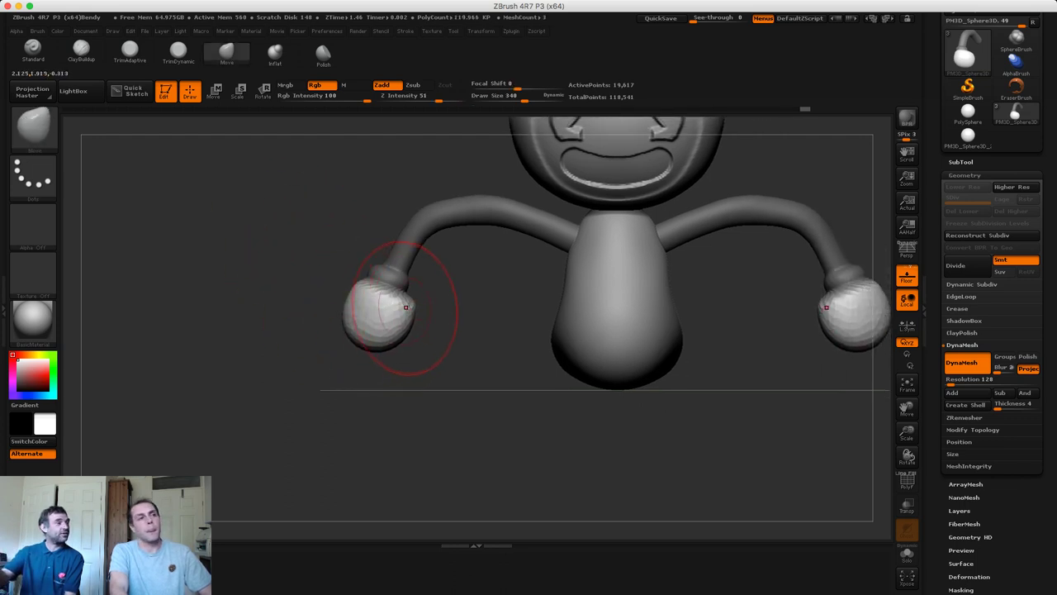
left_click_drag(406, 307, 398, 309)
mouse_move(273, 346)
left_mouse_down()
mouse_move(330, 359)
mouse_move(388, 351)
left_mouse_up()
mouse_move(408, 307)
left_mouse_down()
mouse_move(380, 301)
mouse_move(408, 311)
mouse_move(395, 335)
left_mouse_up()
- Clear the arm mask, remesh the arms with DynaMesh, and smooth the hands at draw size 257
left_click_drag(342, 285, 354, 286, "ctrl")
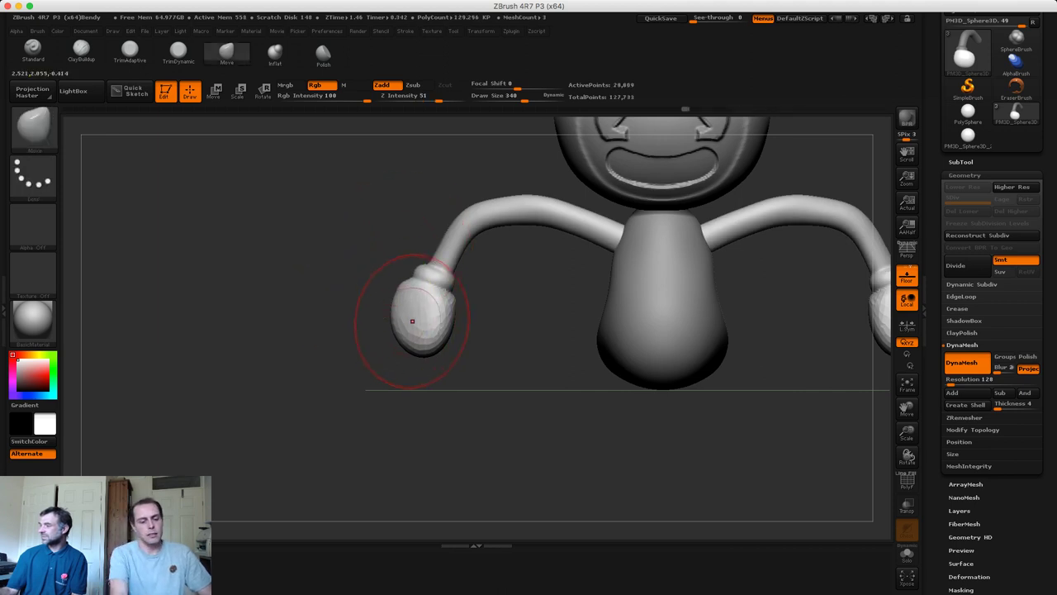
key("s")
left_click_drag(412, 321, 404, 321)
left_click_drag(411, 321, 418, 330, "shift")
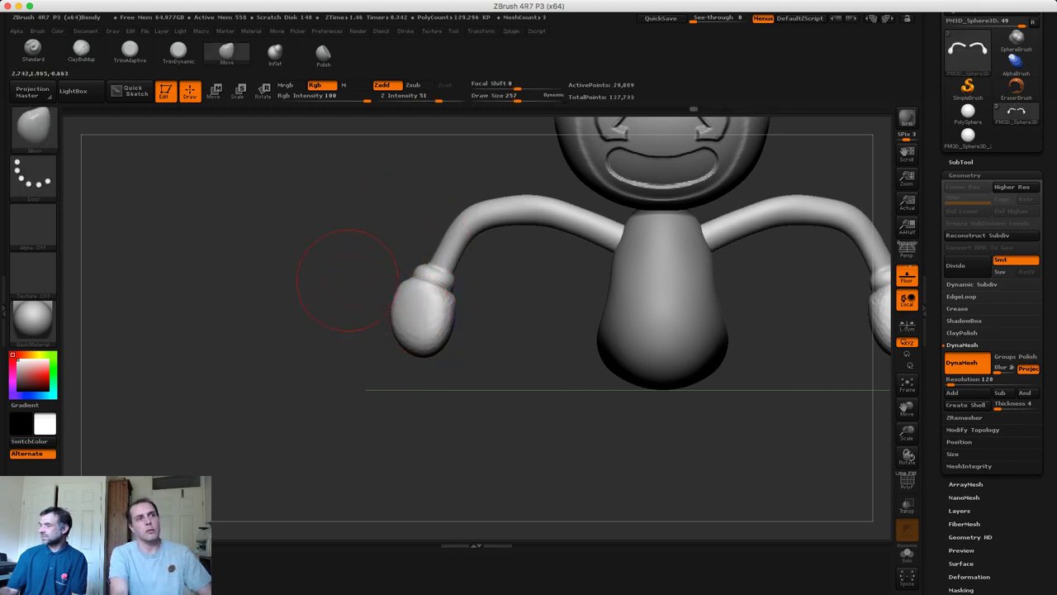
left_click_drag(338, 255, 390, 312)
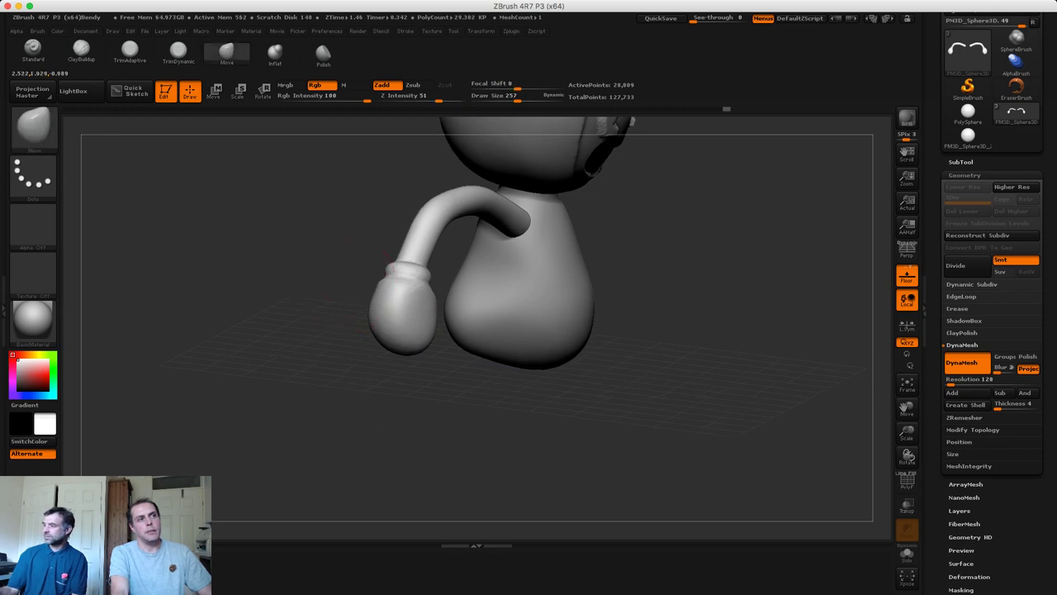
left_click_drag(298, 272, 355, 285)
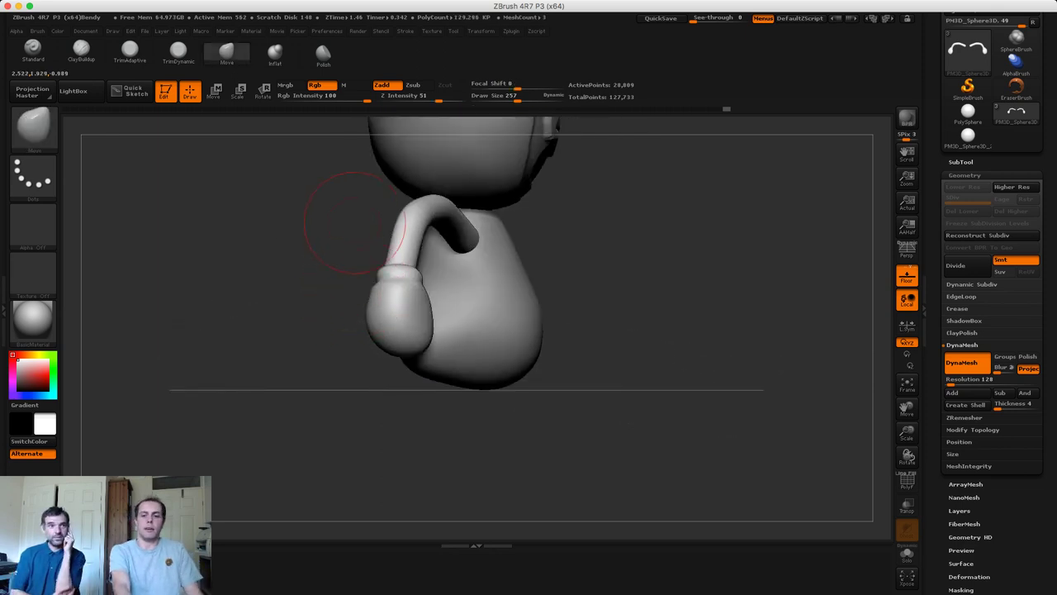
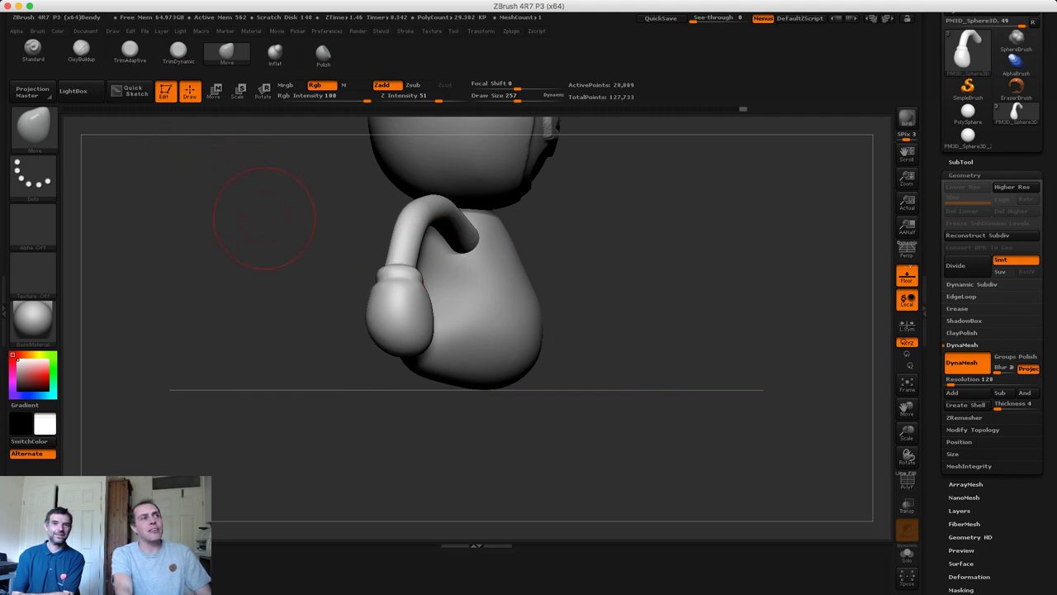
- Build up a raised thumb shape on the inner side of both hands with the ClayBuildup brush at draw size 145
key("s")
mouse_move(281, 216)
left_mouse_down()
mouse_move(269, 218)
mouse_move(271, 229)
mouse_move(305, 218)
left_mouse_up()
left_click_drag(277, 196, 257, 206)
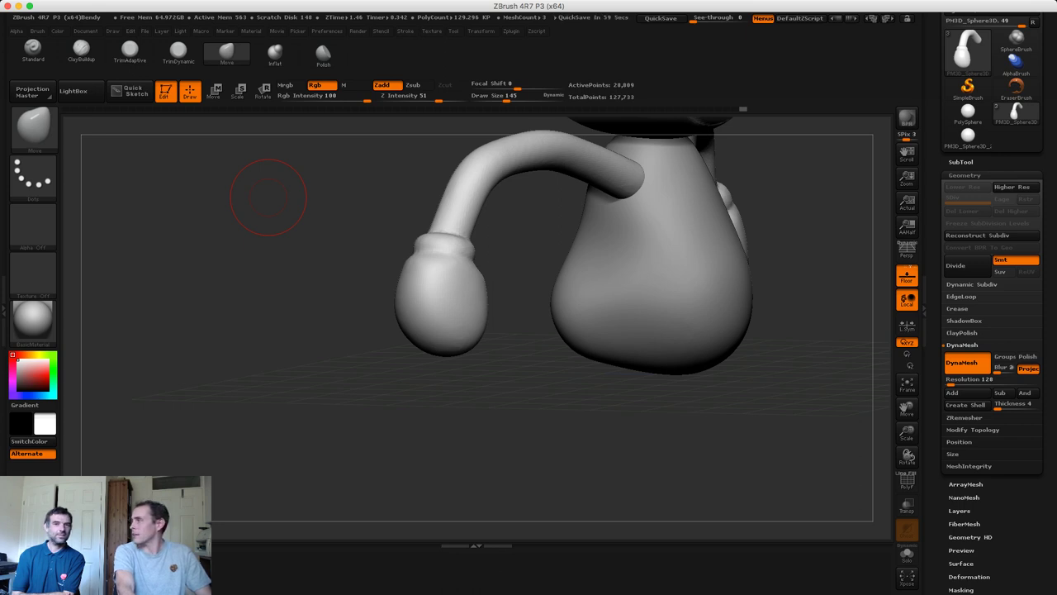
left_click_drag(231, 169, 252, 168)
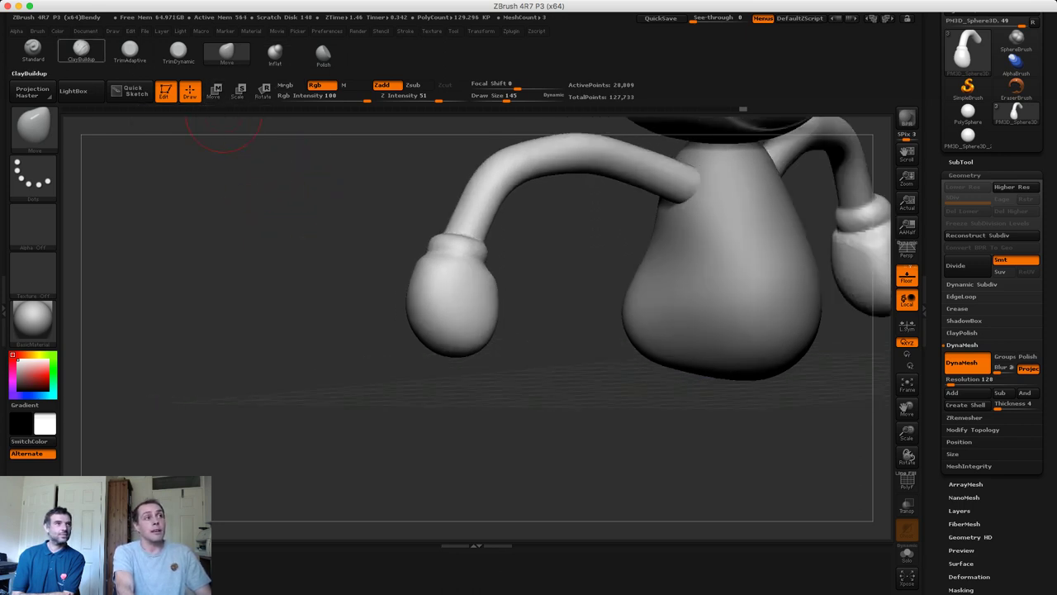
left_click(80, 51)
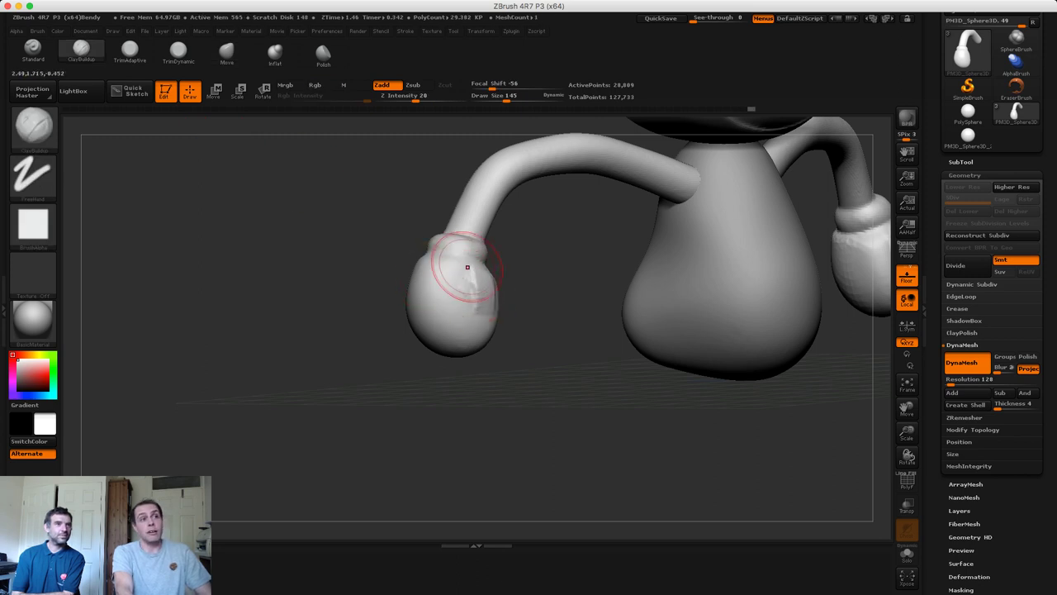
right_click_drag(468, 267, 493, 269)
left_click_drag(483, 276, 487, 292)
right_click_drag(480, 270, 448, 273)
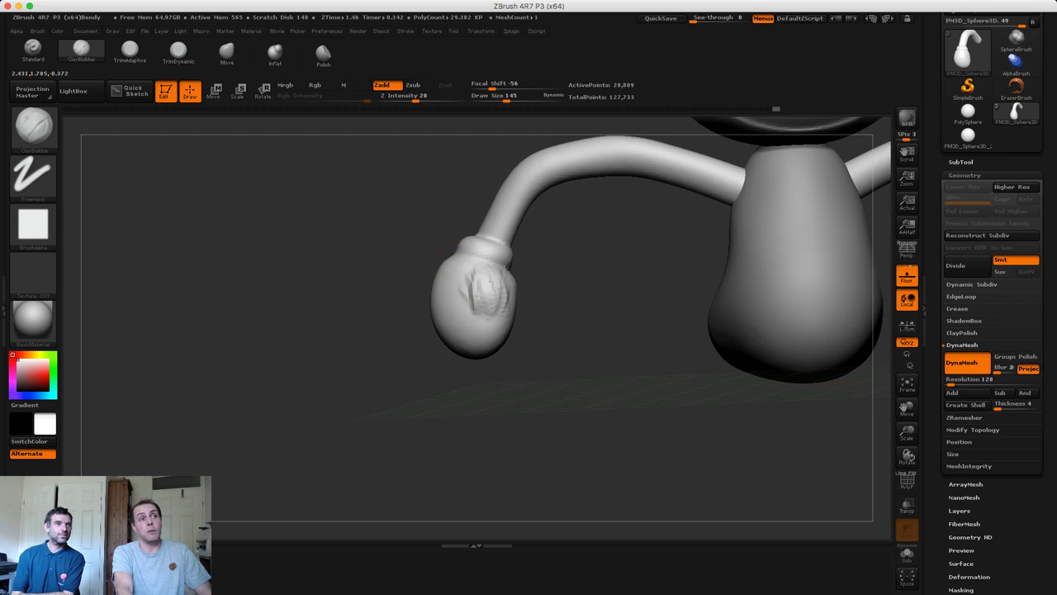
left_click_drag(490, 280, 476, 308)
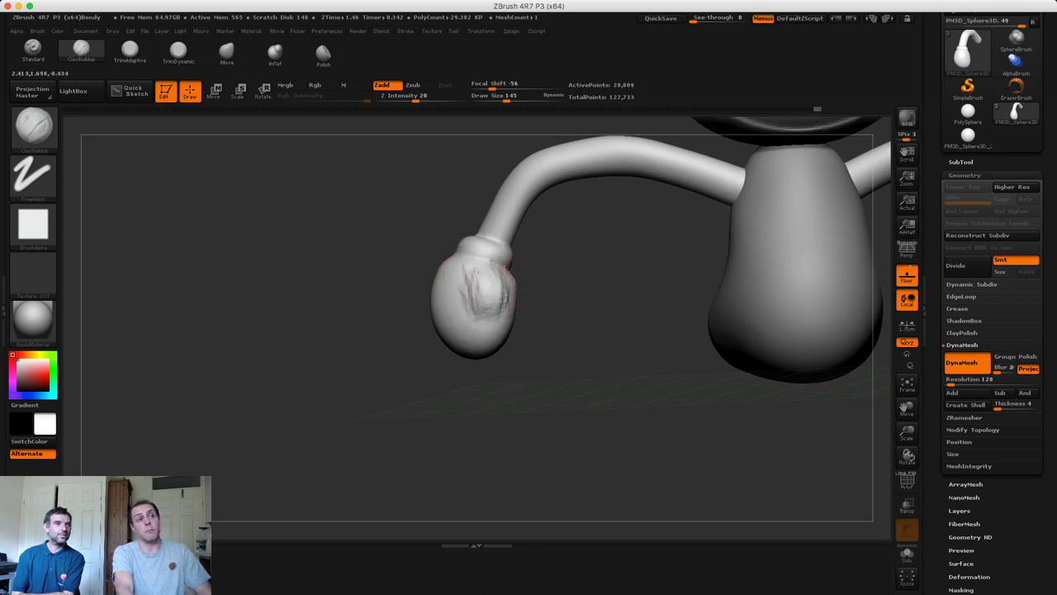
mouse_move(478, 271)
left_mouse_down()
mouse_move(469, 290)
mouse_move(409, 246)
left_mouse_up()
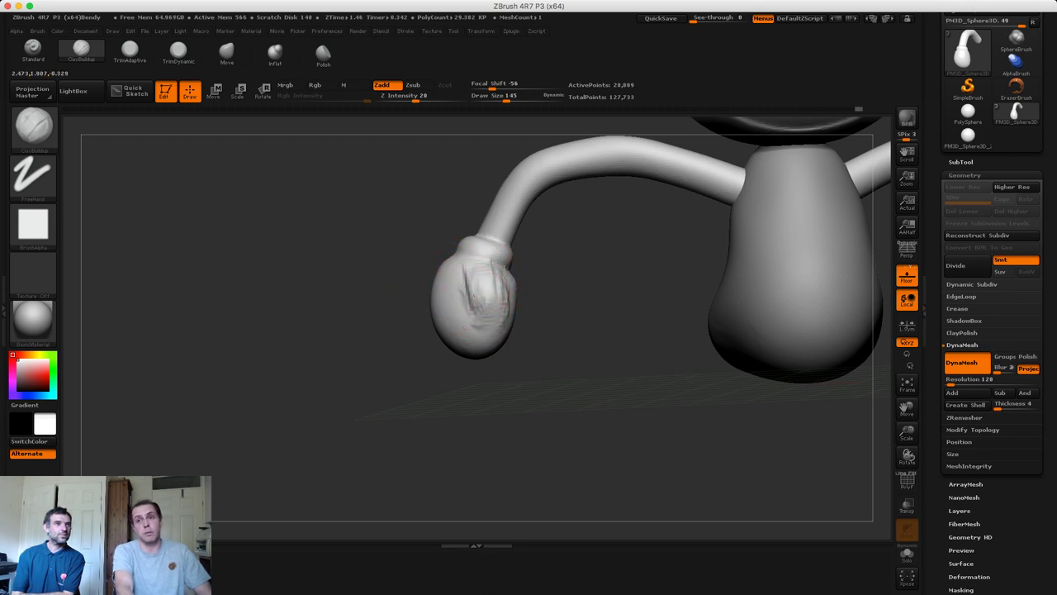
right_click_drag(480, 312, 501, 288)
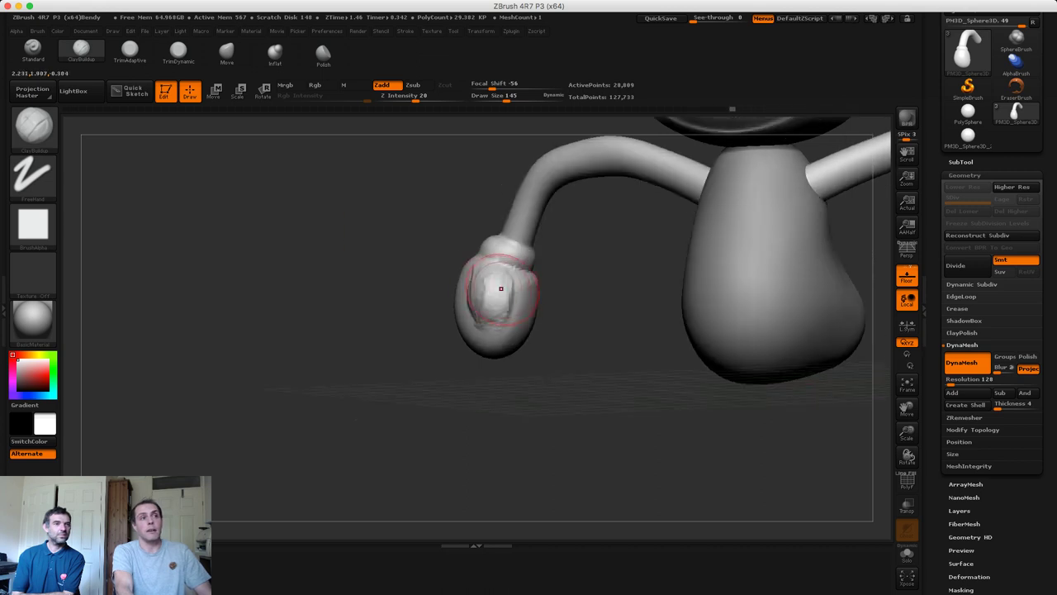
- Form vertical finger ridges separated by grooves along the outer side of the hands with ClayBuildup
left_click_drag(501, 289, 471, 290)
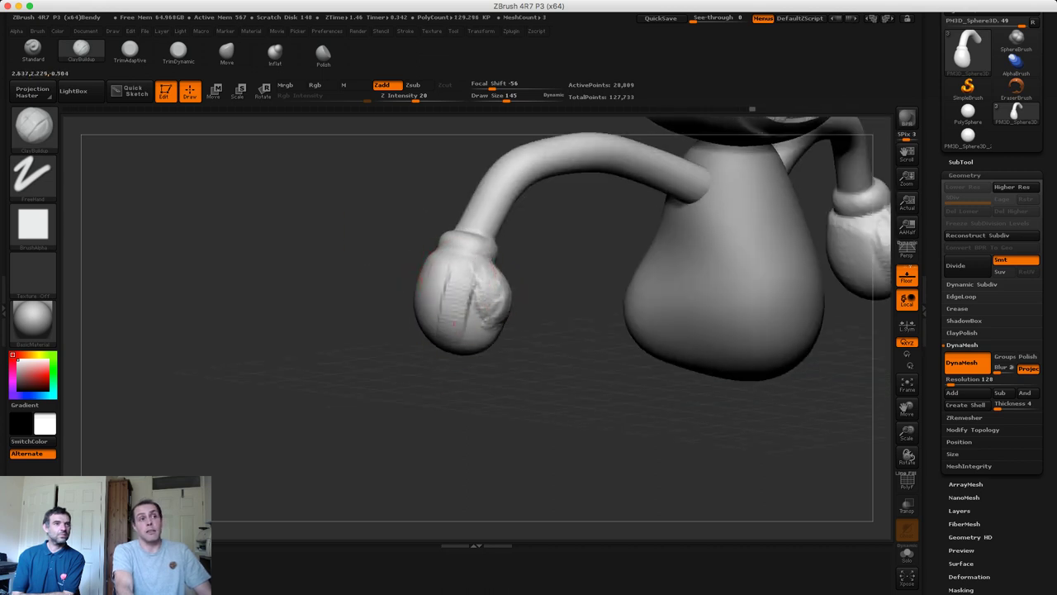
left_click_drag(369, 279, 433, 279)
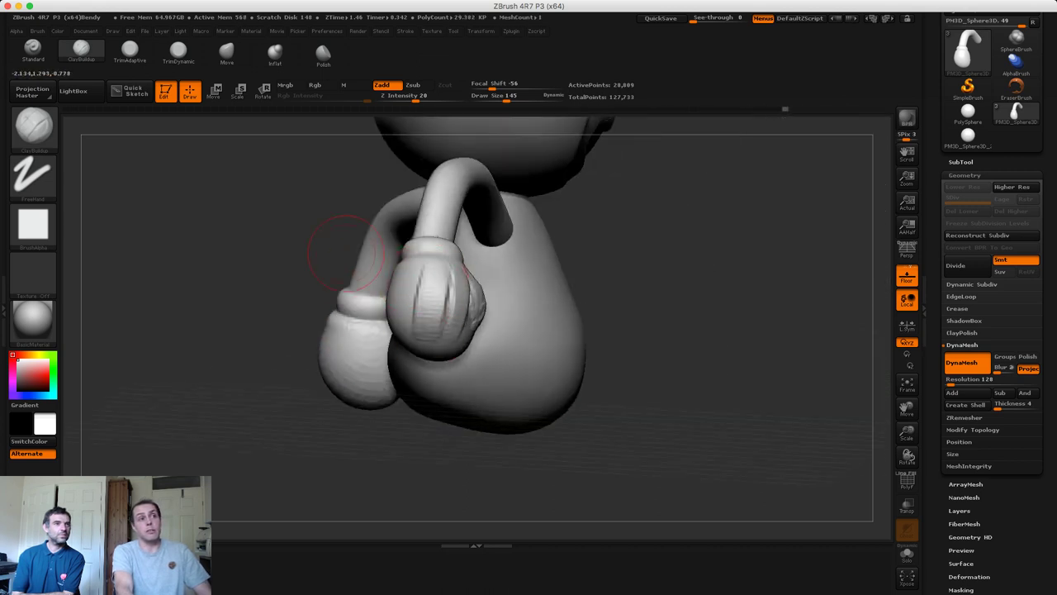
left_click_drag(345, 253, 415, 278)
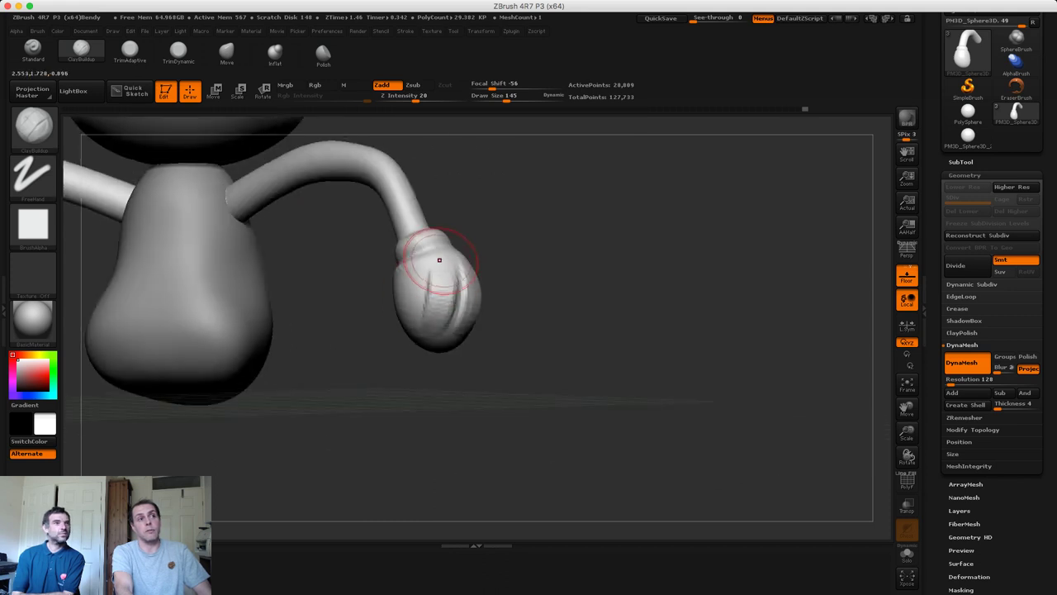
left_click_drag(520, 344, 290, 230)
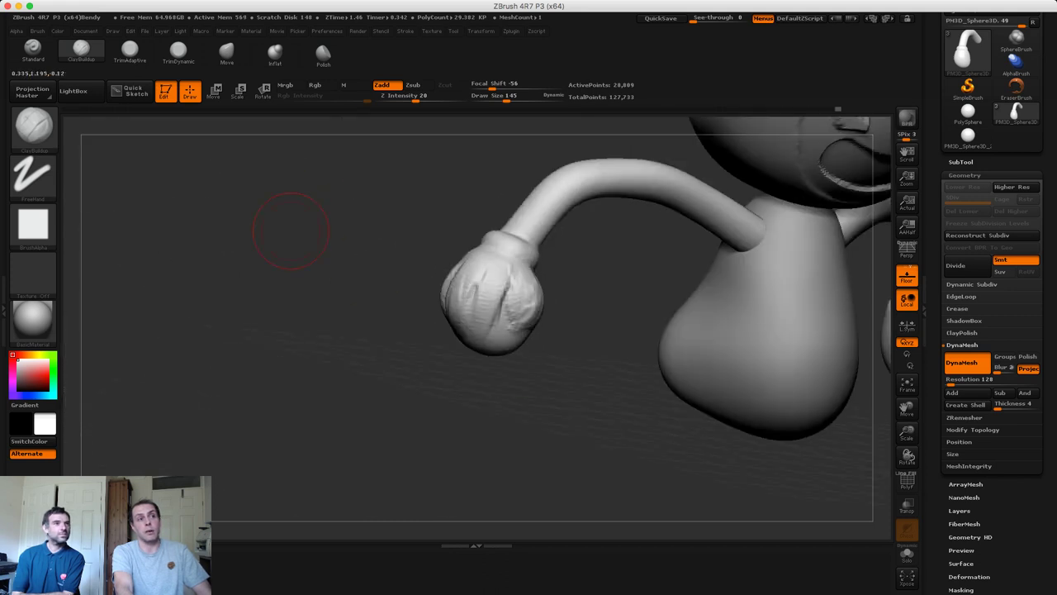
mouse_move(439, 283)
left_mouse_down()
mouse_move(477, 292)
mouse_move(448, 295)
left_mouse_up()
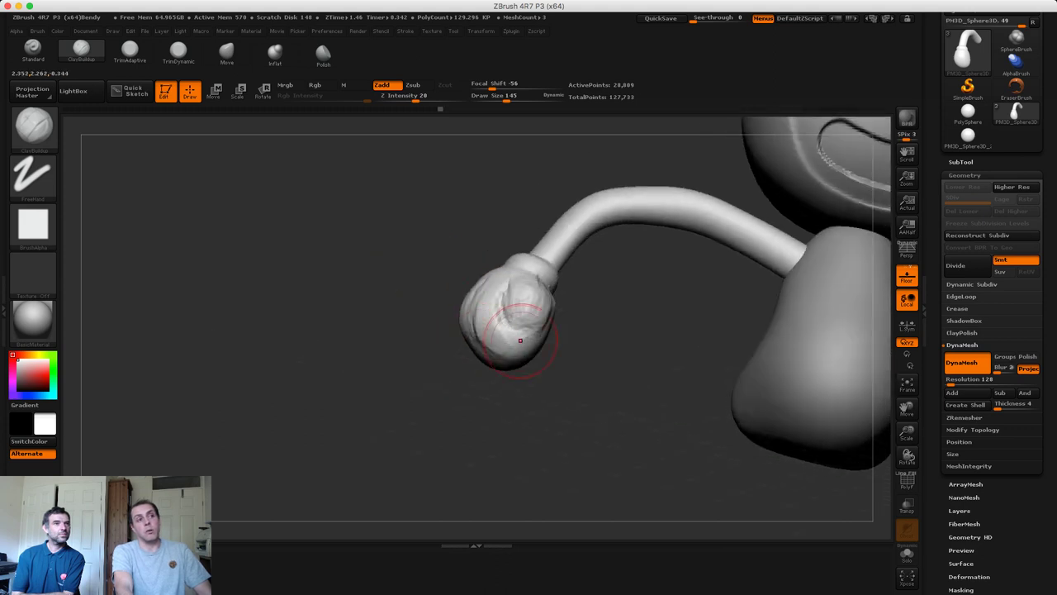
- Extend the finger forms around the underside of the hands and define the fold beside the thumb with ClayBuildup
mouse_move(513, 369)
left_mouse_down()
mouse_move(427, 294)
mouse_move(453, 306)
left_mouse_up()
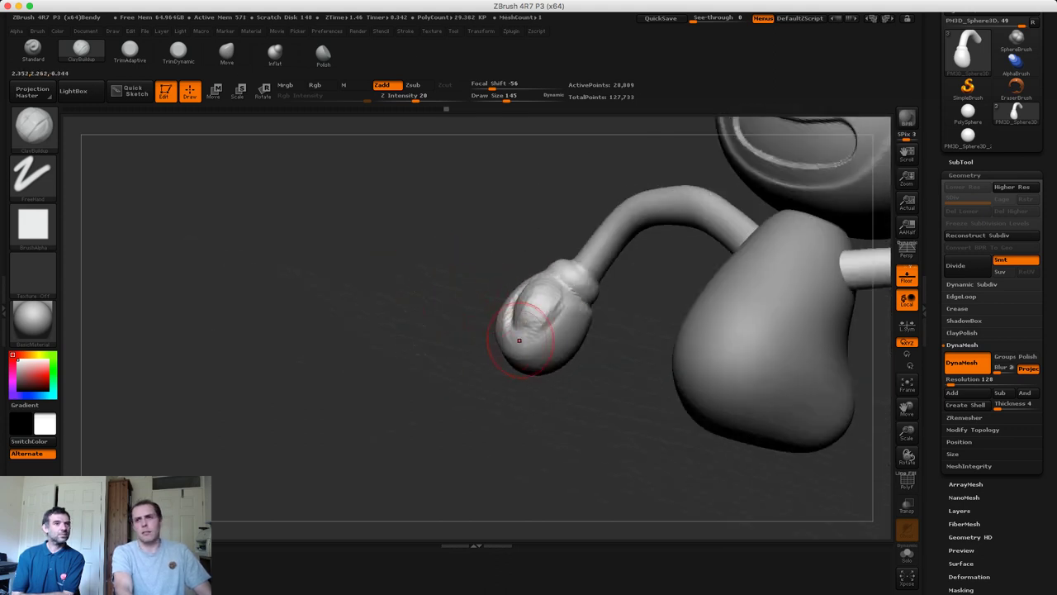
left_click_drag(514, 334, 489, 306)
left_click_drag(548, 344, 538, 350)
left_click_drag(451, 309, 454, 228)
left_click_drag(524, 366, 540, 374)
mouse_move(472, 343)
left_mouse_down()
mouse_move(478, 309)
mouse_move(500, 338)
mouse_move(583, 371)
left_mouse_up()
mouse_move(369, 342)
left_mouse_down()
mouse_move(419, 339)
mouse_move(460, 372)
mouse_move(571, 366)
mouse_move(614, 378)
left_mouse_up()
mouse_move(544, 350)
left_mouse_down()
mouse_move(585, 354)
mouse_move(628, 322)
mouse_move(641, 337)
mouse_move(626, 319)
mouse_move(637, 330)
left_mouse_up()
- Refine the creases between the thumb, palm and fingers using a smaller ClayBuildup brush at draw size 89
right_click_drag(638, 330, 616, 318)
key("s")
mouse_move(617, 318)
left_mouse_down()
mouse_move(632, 315)
mouse_move(635, 355)
left_mouse_up()
right_click_drag(630, 339, 576, 302)
mouse_move(629, 314)
left_mouse_down()
mouse_move(623, 338)
mouse_move(627, 309)
mouse_move(570, 289)
left_mouse_up()
key("s")
left_click_drag(632, 350, 644, 369)
key("s")
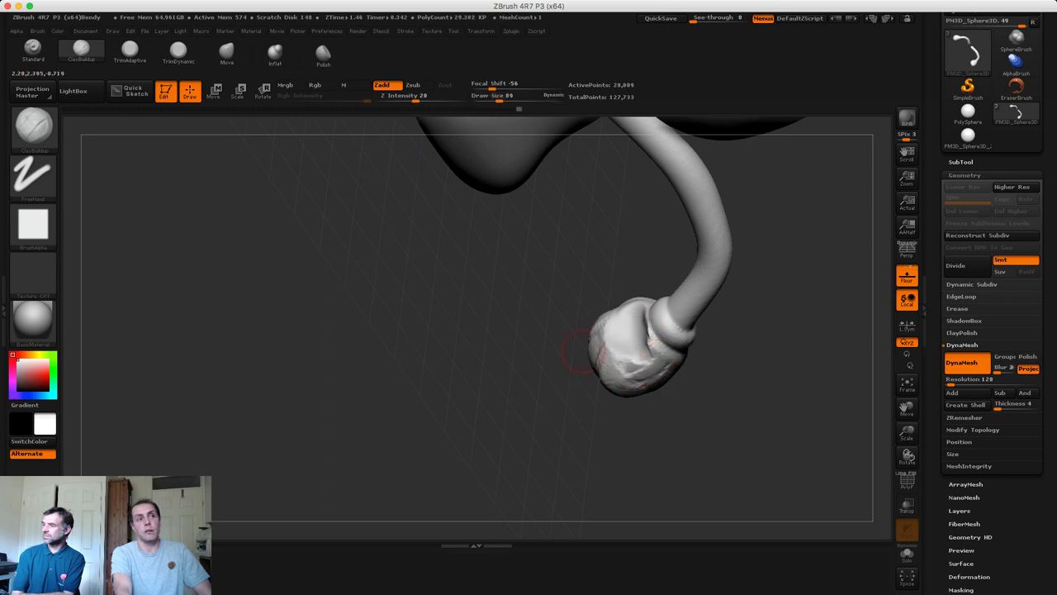
- Enlarge the ClayBuildup brush and fill out the curled fingers on the underside and back of the hands
left_click_drag(573, 352, 568, 312)
key("s")
left_click_drag(645, 375, 656, 376)
left_click_drag(666, 362, 665, 388)
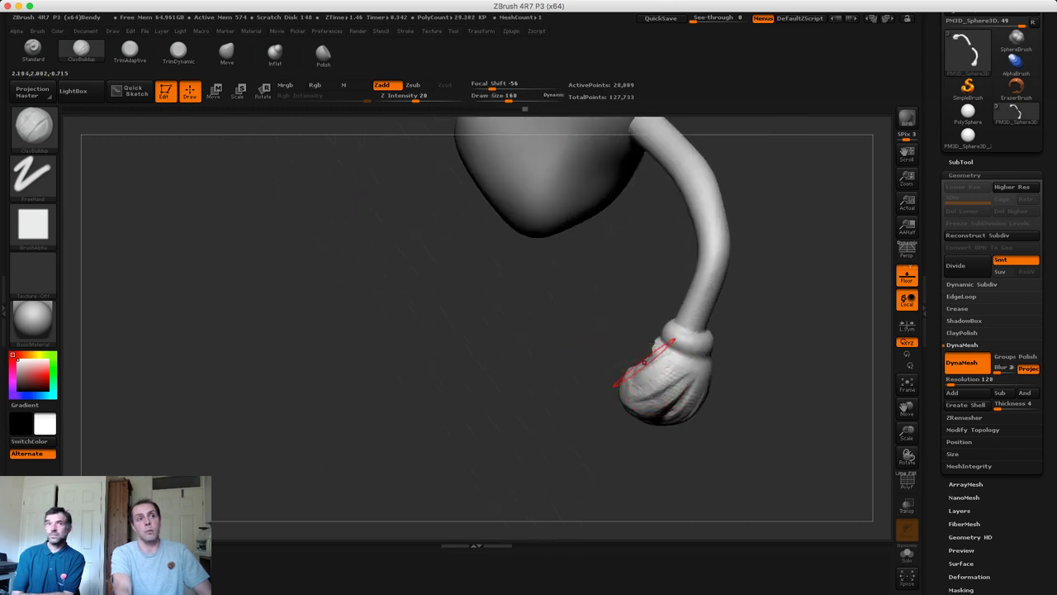
mouse_move(645, 368)
right_mouse_down()
mouse_move(578, 325)
mouse_move(587, 353)
mouse_move(626, 308)
right_mouse_up()
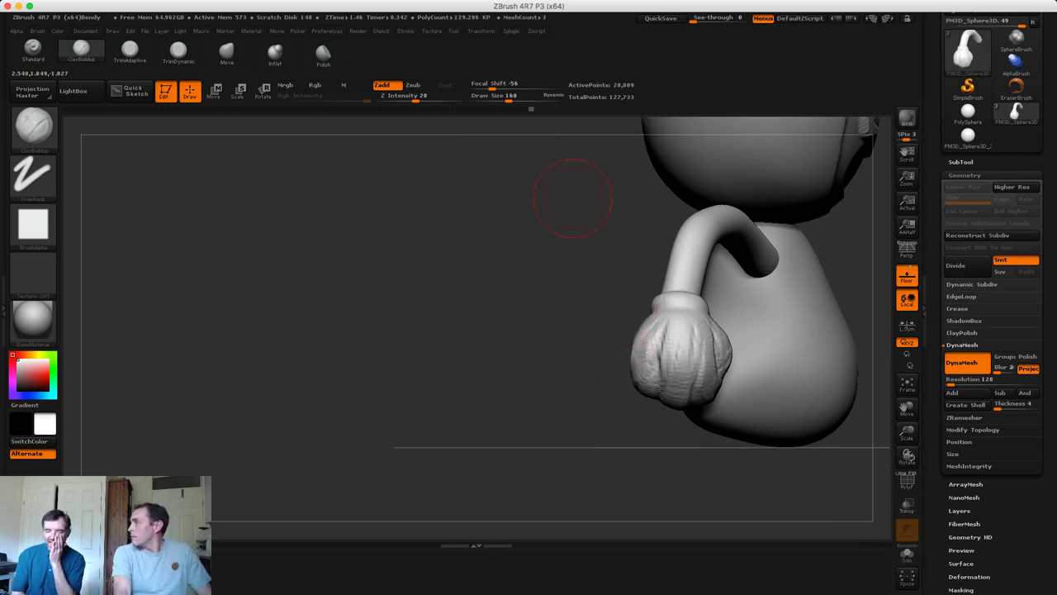
- Rework the thumb and palm area of the hands with ClayBuildup at draw size 145
left_click_drag(516, 224, 371, 225)
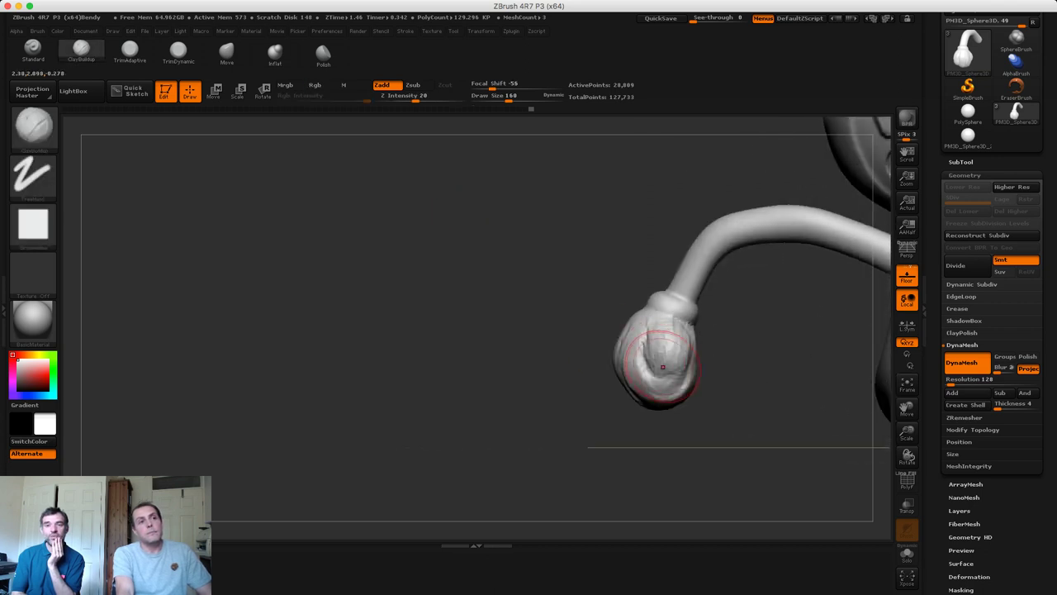
key("s")
left_click_drag(669, 360, 671, 353)
mouse_move(555, 337)
left_mouse_down()
mouse_move(620, 333)
mouse_move(609, 349)
mouse_move(586, 330)
mouse_move(578, 345)
left_mouse_up()
mouse_move(519, 325)
left_mouse_down()
mouse_move(578, 323)
mouse_move(583, 337)
left_mouse_up()
left_click_drag(496, 329, 396, 289, "alt")
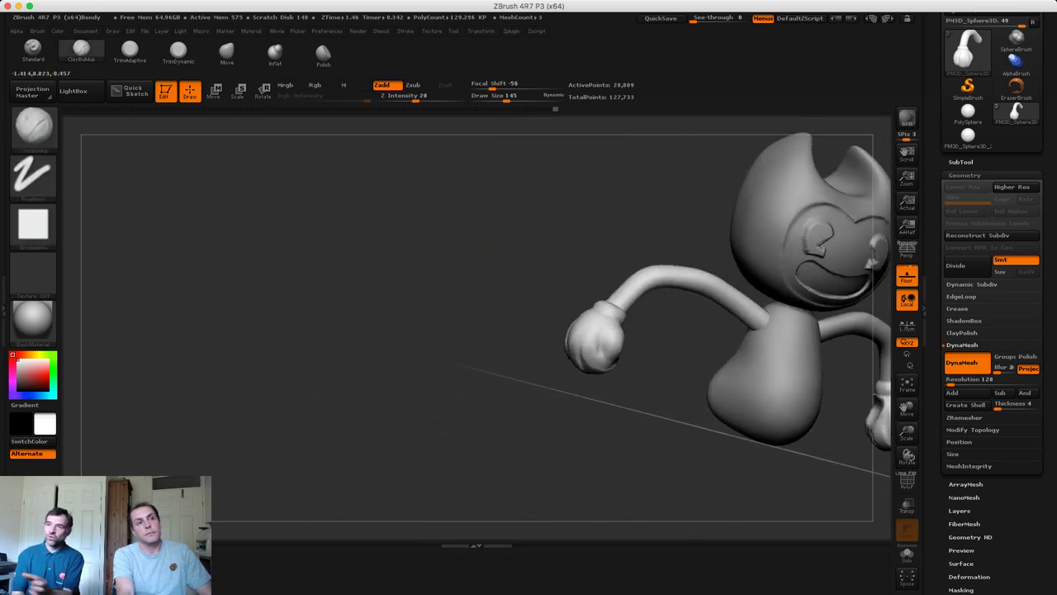
- Reduce the ClayBuildup draw size to 122 and refine the curled finger forms around the front and underside of the gloved hands
mouse_move(529, 307)
left_mouse_down("shift")
mouse_move(493, 308)
mouse_move(503, 332)
mouse_move(538, 316)
mouse_move(586, 347)
mouse_move(621, 333)
mouse_move(639, 350)
mouse_move(646, 340)
mouse_move(625, 347)
left_mouse_up("shift")
mouse_move(693, 355)
left_mouse_down()
mouse_move(622, 343)
mouse_move(618, 354)
mouse_move(646, 366)
left_mouse_up()
key("s")
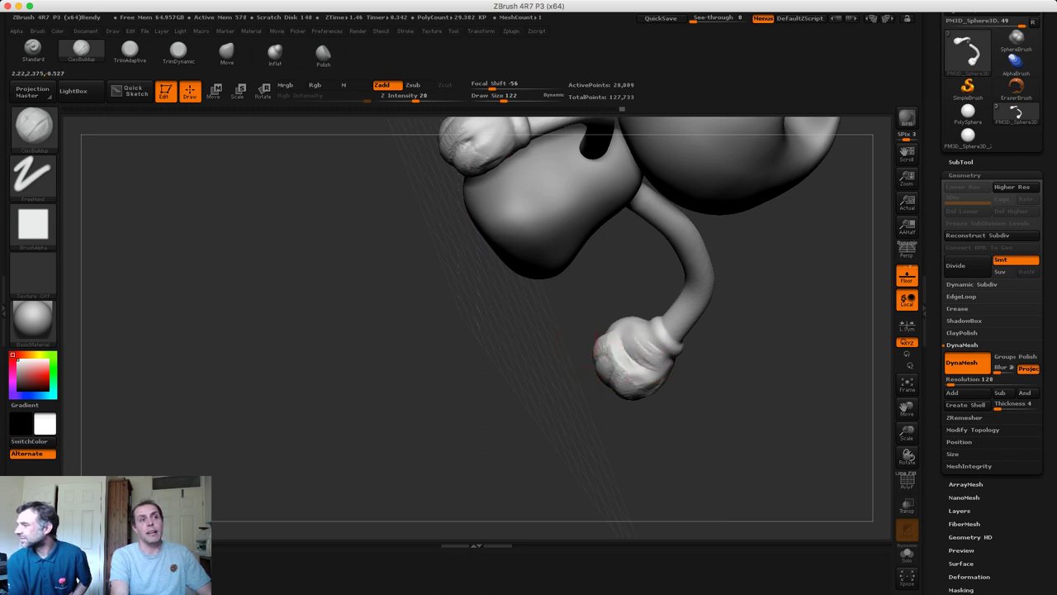
key("s")
mouse_move(596, 354)
right_mouse_down()
mouse_move(576, 361)
mouse_move(609, 366)
right_mouse_up()
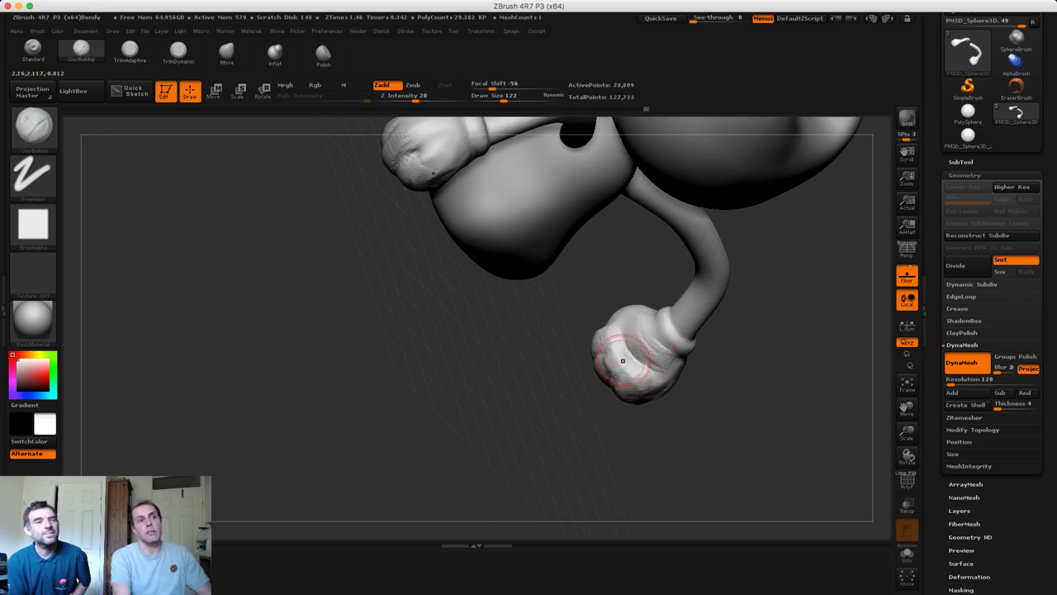
right_click_drag(626, 353, 599, 348)
left_click_drag(613, 330, 594, 334)
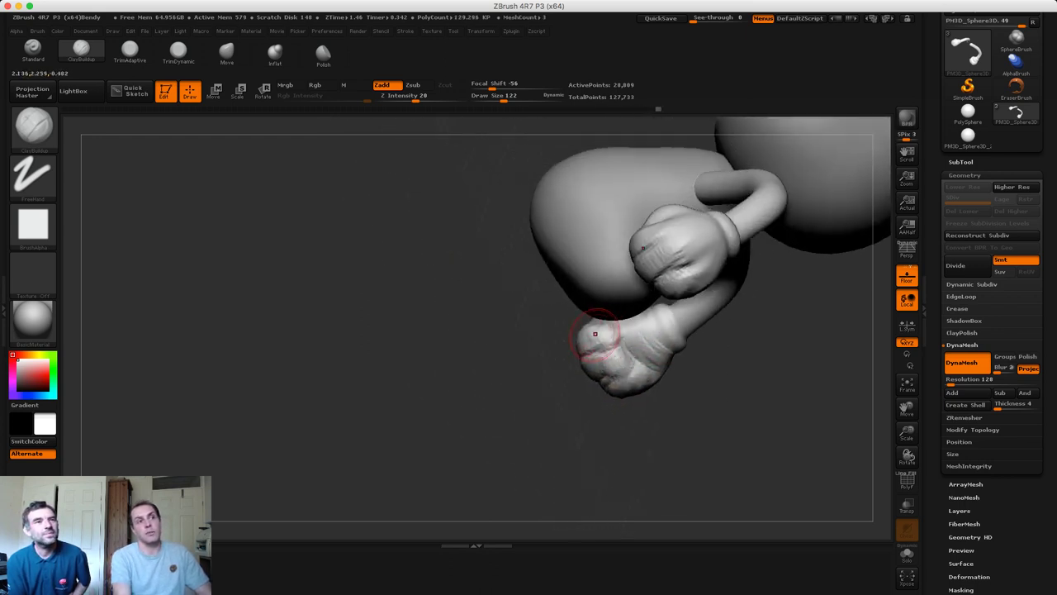
left_click_drag(532, 340, 618, 335)
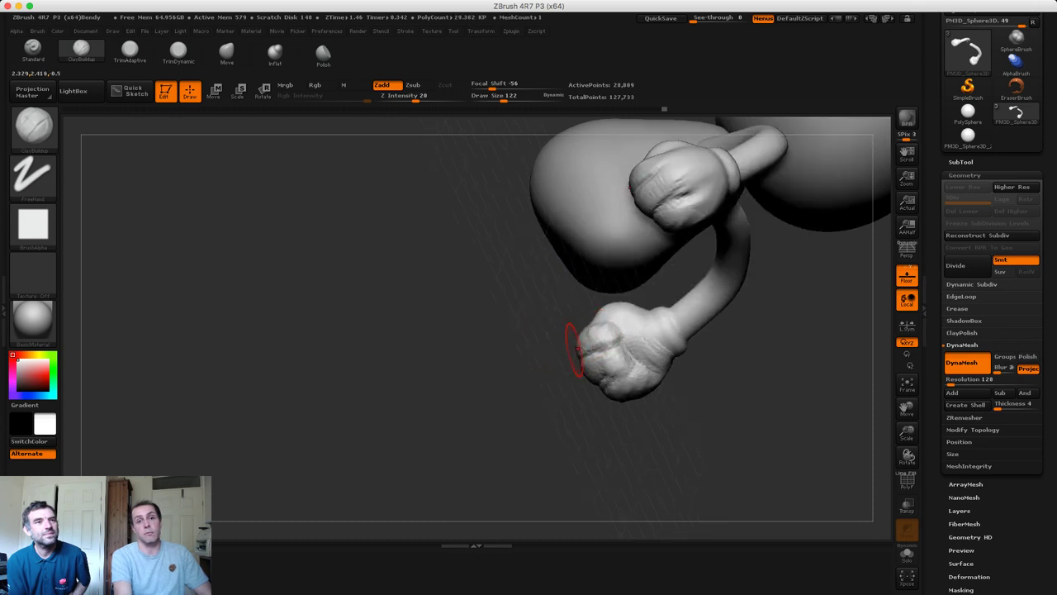
left_click_drag(571, 379, 621, 378)
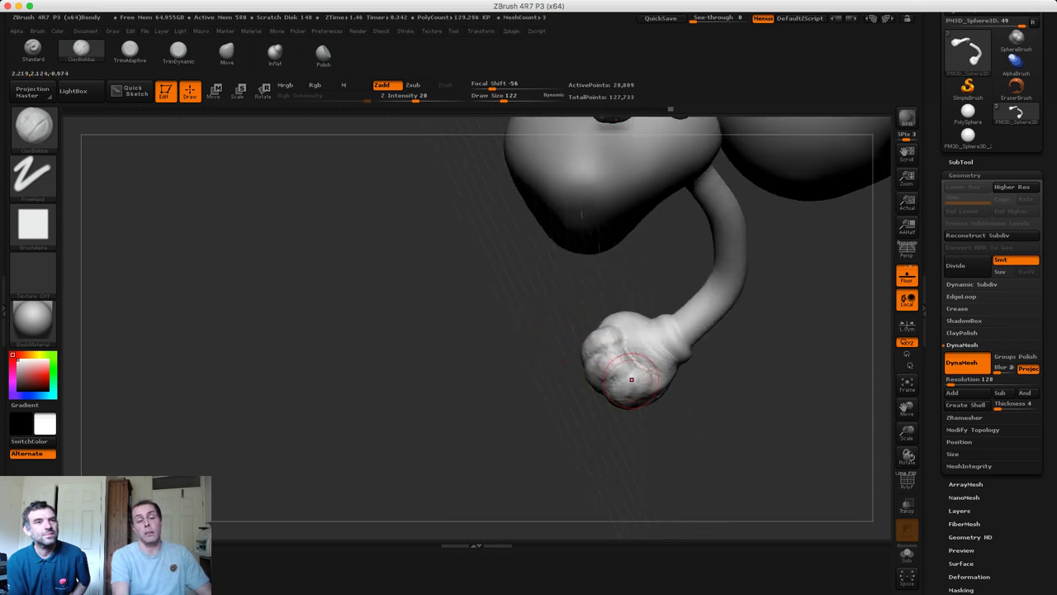
left_click_drag(560, 400, 603, 398)
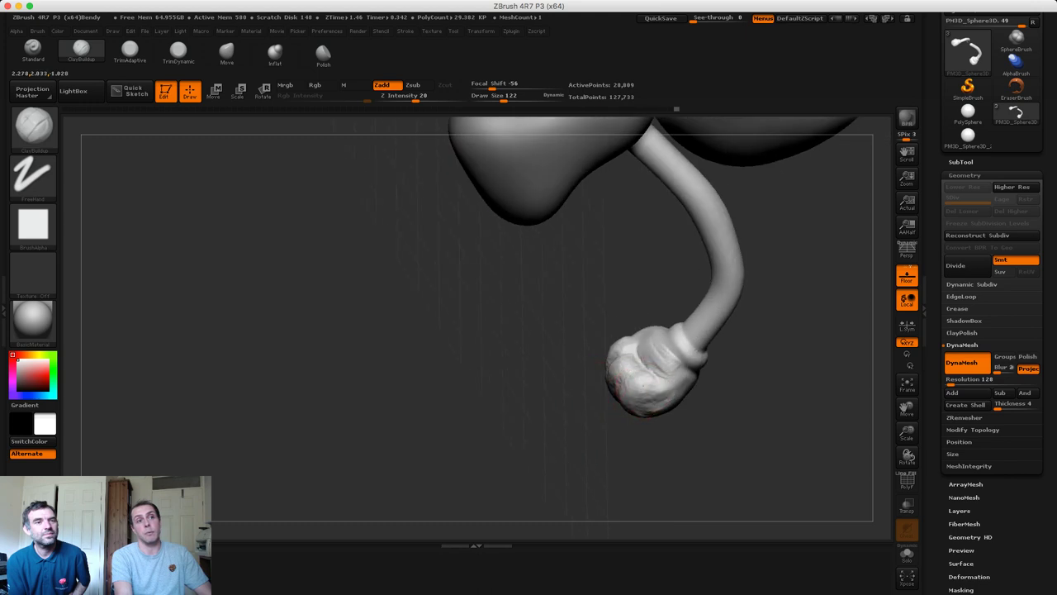
mouse_move(495, 389)
left_mouse_down()
mouse_move(552, 370)
mouse_move(621, 375)
mouse_move(606, 374)
left_mouse_up()
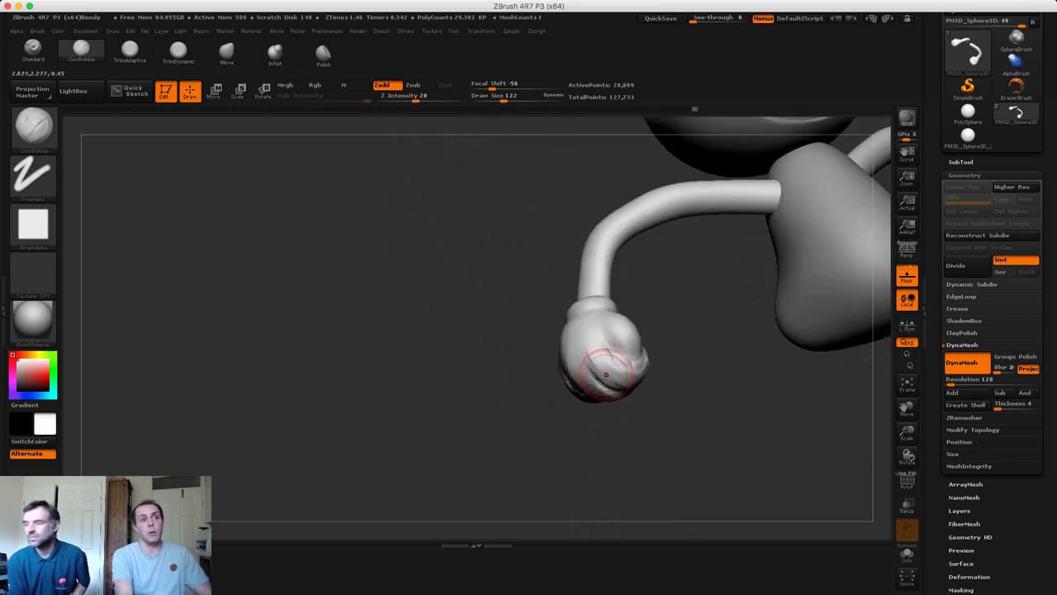
- Refine the gloved hand's surface with the ClayBuildup brush, working around the fingers and the wrist cuff
left_click_drag(535, 360, 570, 364)
left_click_drag(481, 362, 536, 350)
left_click_drag(582, 376, 683, 353)
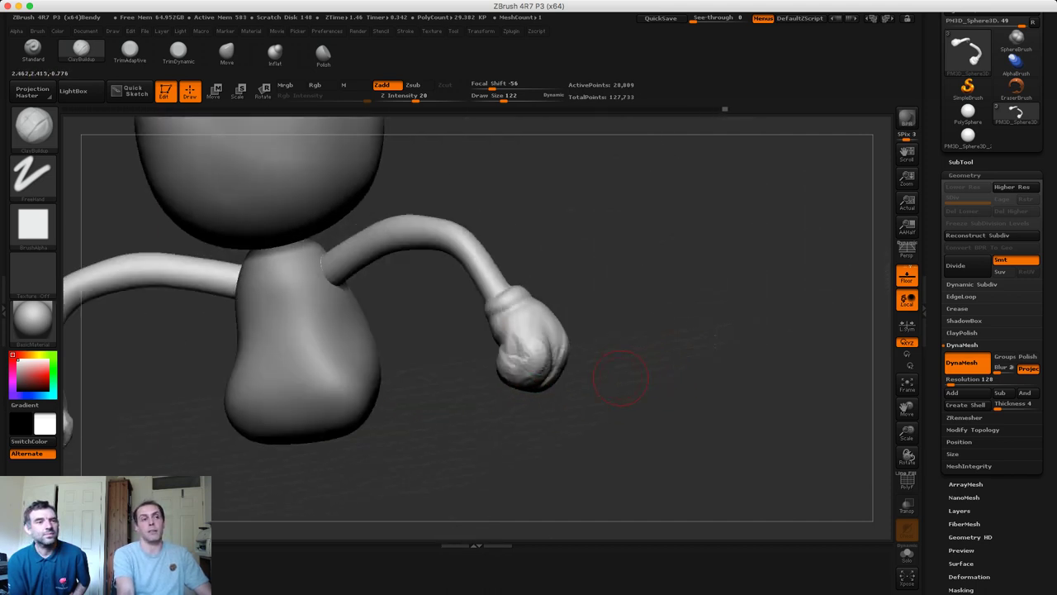
mouse_move(621, 377)
left_mouse_down()
mouse_move(553, 351)
mouse_move(583, 350)
mouse_move(581, 340)
left_mouse_up()
mouse_move(648, 354)
left_mouse_down()
mouse_move(582, 348)
mouse_move(615, 373)
left_mouse_up()
left_click_drag(512, 347, 496, 289, "alt")
left_click_drag(496, 289, 471, 267, "shift")
mouse_move(516, 306)
left_mouse_down("alt")
mouse_move(497, 305)
mouse_move(524, 308)
left_mouse_up("alt")
left_click_drag(589, 299, 480, 284, "alt")
left_click_drag(580, 390, 543, 332, "alt")
- Make the torso the active subtool, choose the CurveTube brush and face the model from the front
left_click(603, 317, "alt")
left_click_drag(602, 371, 578, 356)
left_click_drag(627, 388, 625, 375)
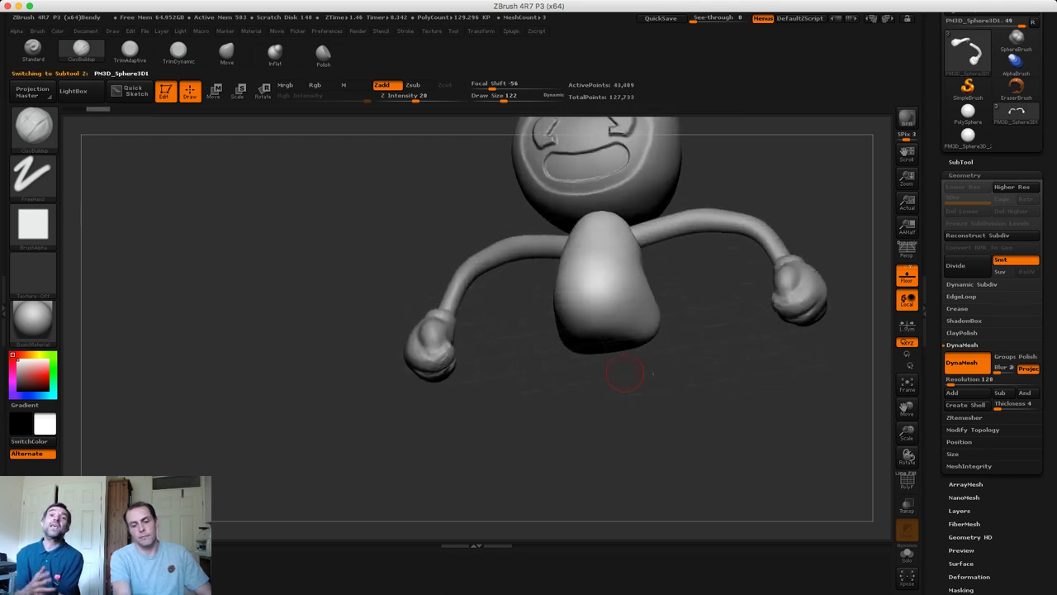
key("b")
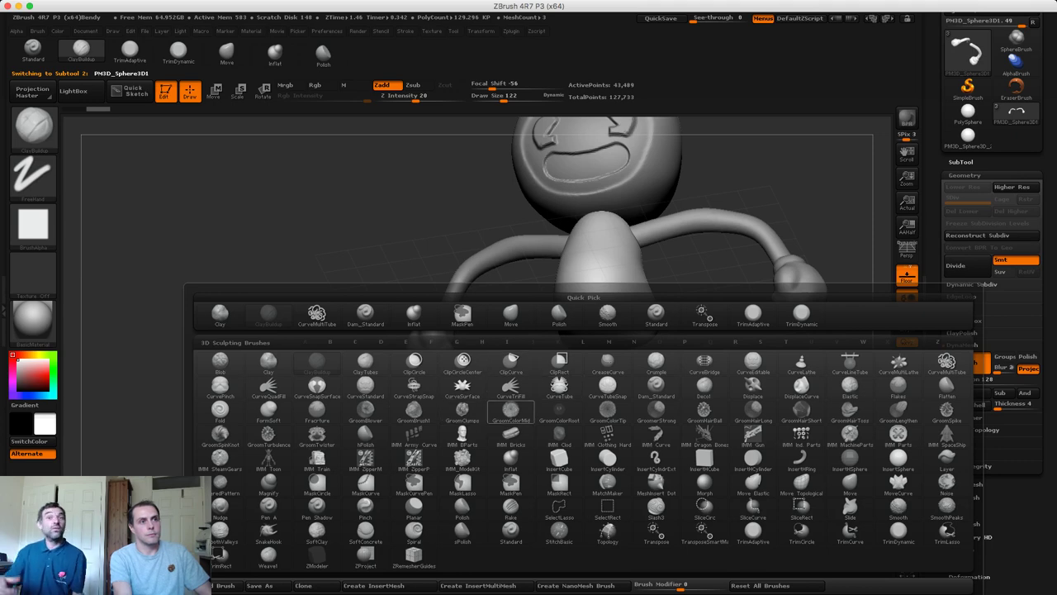
left_click(559, 386)
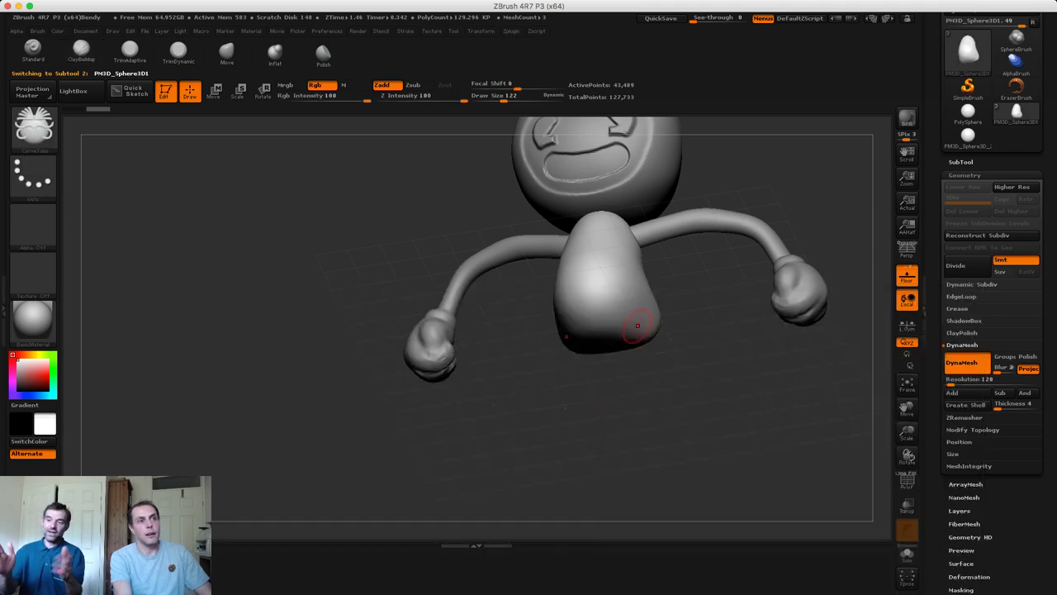
left_click_drag(677, 372, 710, 372, "shift")
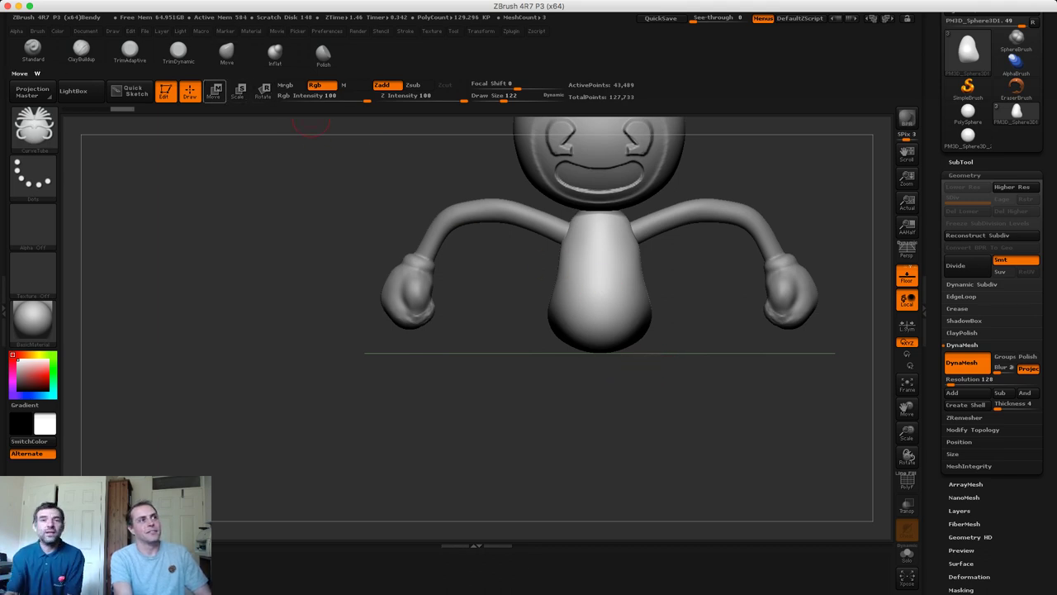
- Reshape the sides and back of the lower torso with the Move brush
left_click(226, 52)
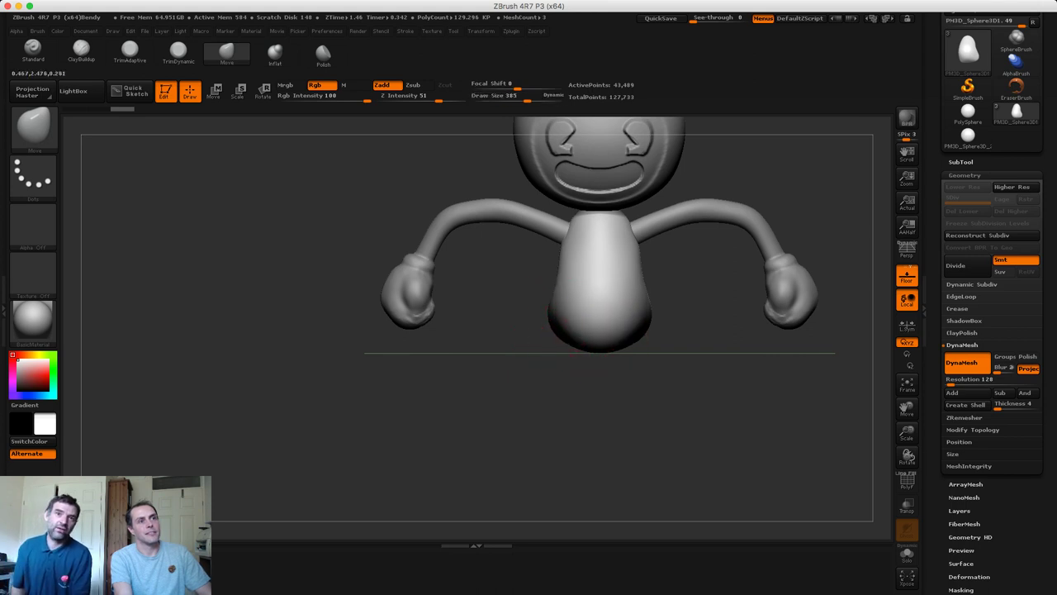
mouse_move(565, 329)
left_mouse_down()
mouse_move(551, 337)
mouse_move(531, 319)
mouse_move(491, 375)
left_mouse_up()
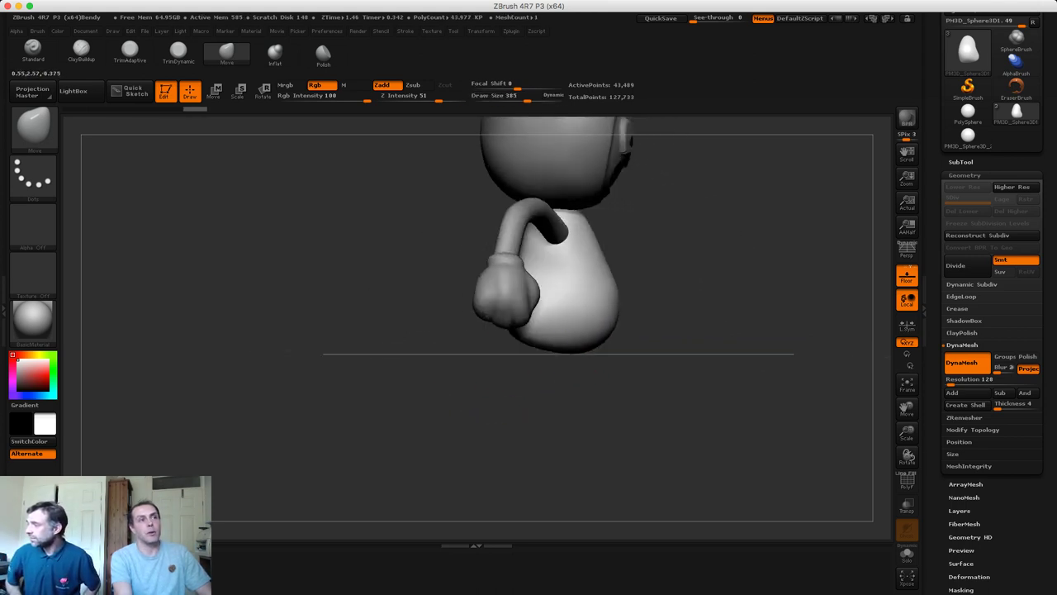
mouse_move(498, 334)
left_mouse_down()
mouse_move(501, 374)
mouse_move(488, 341)
left_mouse_up()
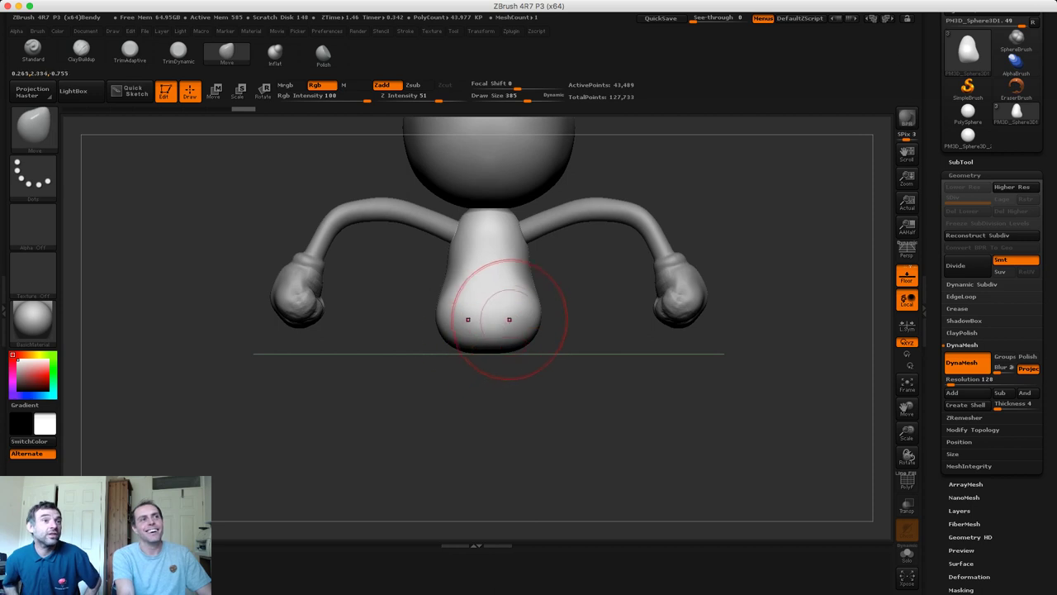
mouse_move(526, 285)
left_mouse_down()
mouse_move(547, 284)
mouse_move(528, 281)
left_mouse_up()
- Round out the torso's underside with the Move brush and smooth the base
left_click_drag(628, 363, 498, 355)
left_click_drag(495, 348, 524, 354)
mouse_move(474, 400)
left_mouse_down()
mouse_move(500, 354)
mouse_move(451, 330)
left_mouse_up()
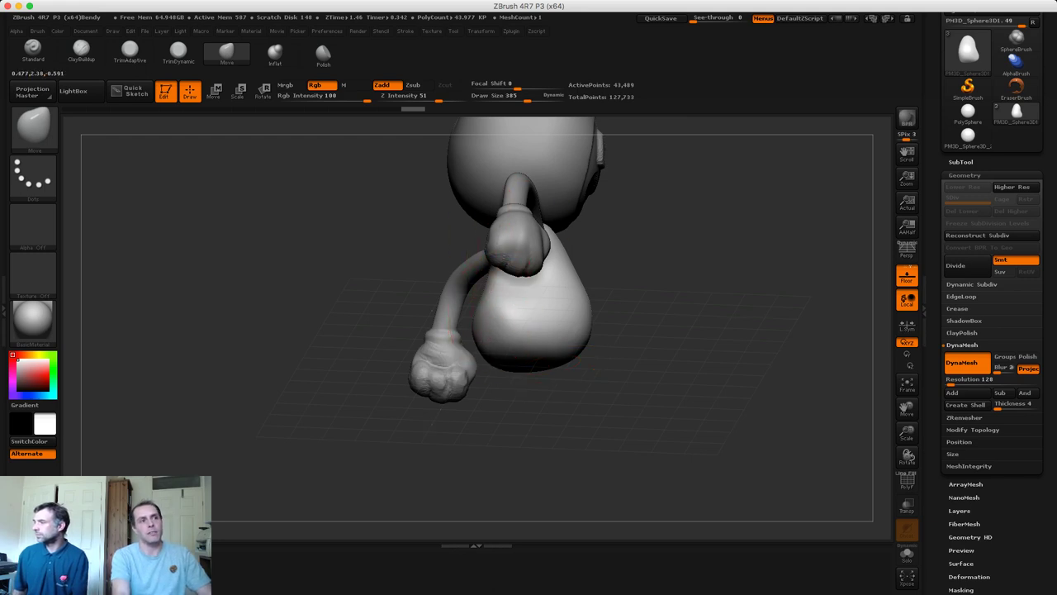
left_click_drag(506, 354, 508, 339)
left_click_drag(621, 322, 559, 359, "shift")
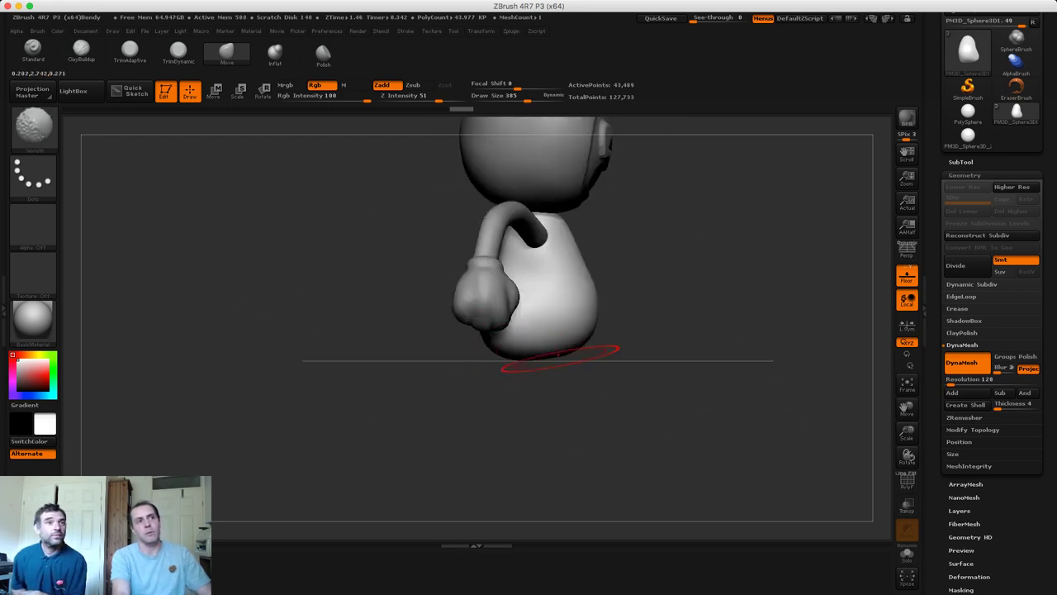
left_click_drag(632, 363, 493, 339, "shift")
left_click(227, 52)
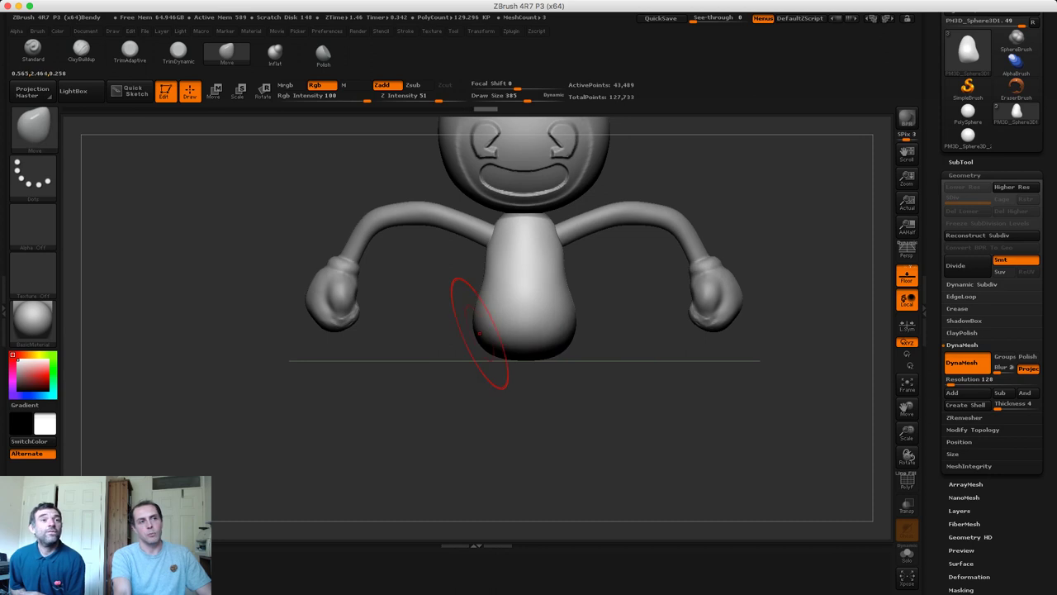
left_click_drag(618, 352, 636, 331, "alt")
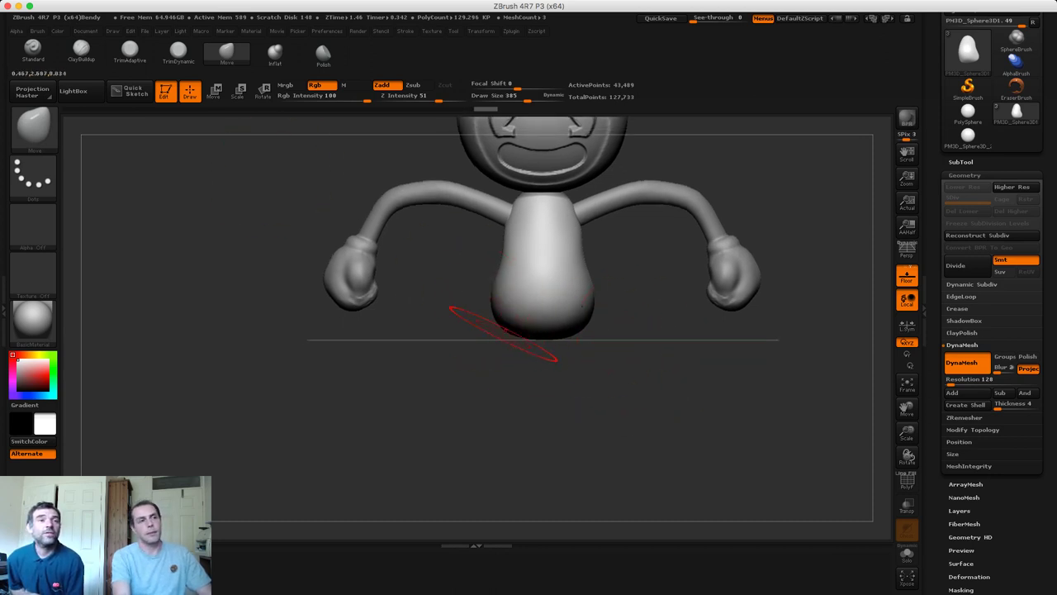
- Choose the CurveTube brush and reduce its draw size to 238 for the legs
key("b")
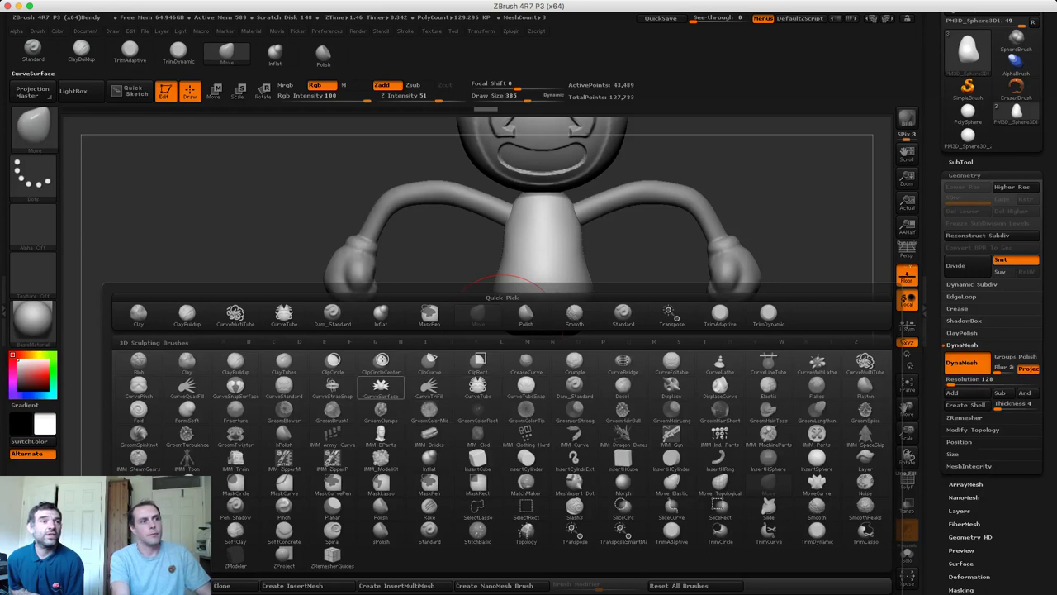
left_click(477, 386)
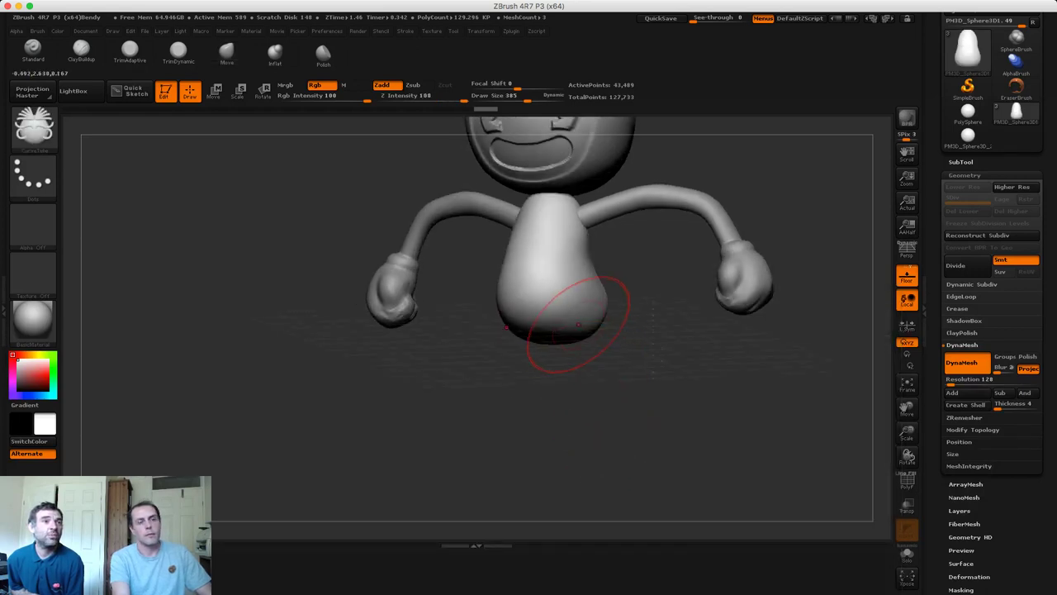
key("s")
left_click_drag(578, 322, 565, 322)
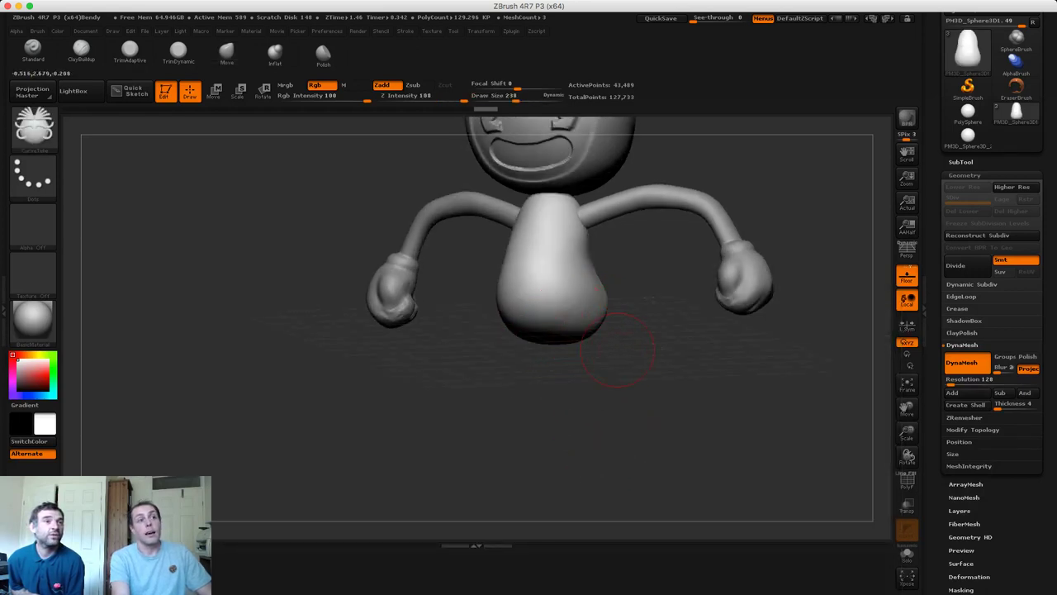
right_click_drag(567, 323, 579, 328, "shift")
left_click_drag(630, 357, 591, 330)
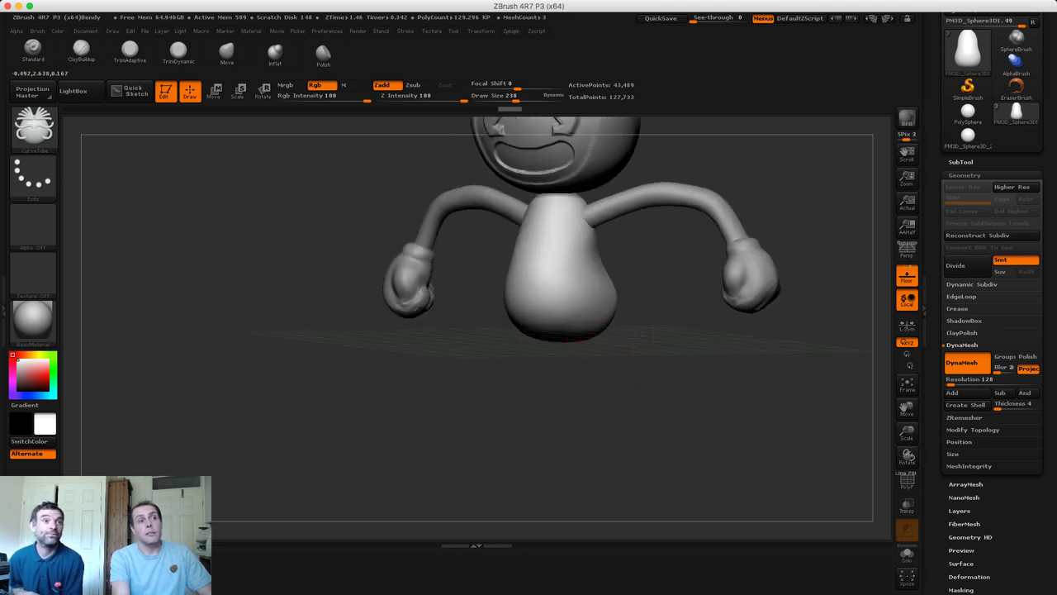
left_click_drag(643, 459, 651, 468)
mouse_move(694, 425)
left_mouse_down()
mouse_move(737, 411)
mouse_move(571, 319)
left_mouse_up()
key("ctrl+z")
- Reduce the CurveTube draw size further and try a leg curve from the torso's base, undoing the stroke
key("s")
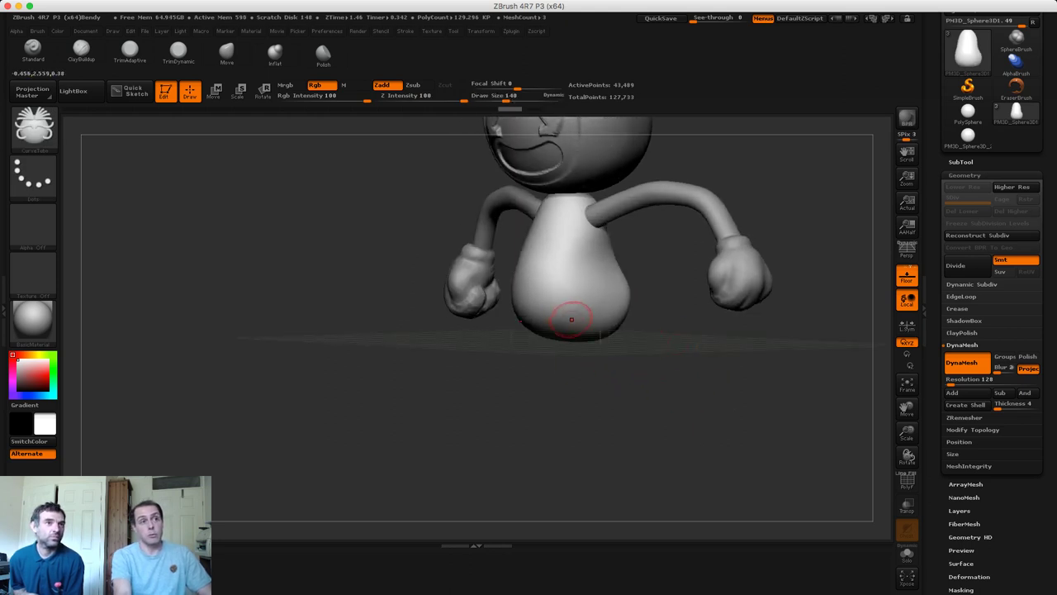
left_click_drag(559, 371, 549, 333)
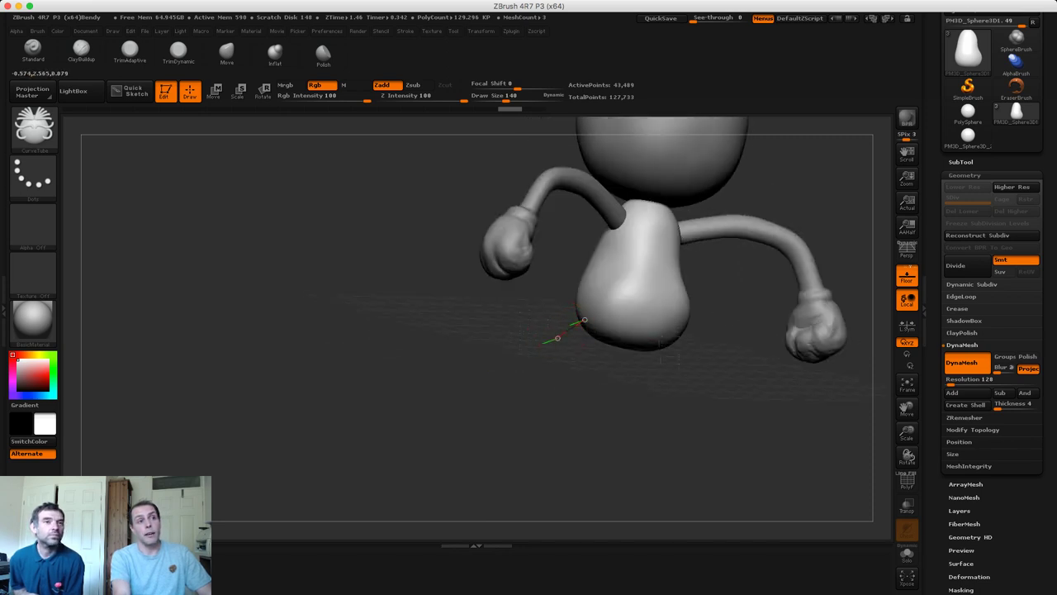
left_click_drag(526, 407, 524, 411)
mouse_move(472, 352)
left_mouse_down()
mouse_move(330, 334)
mouse_move(318, 348)
mouse_move(331, 352)
left_mouse_up()
key("ctrl+z")
left_click_drag(611, 354, 582, 330)
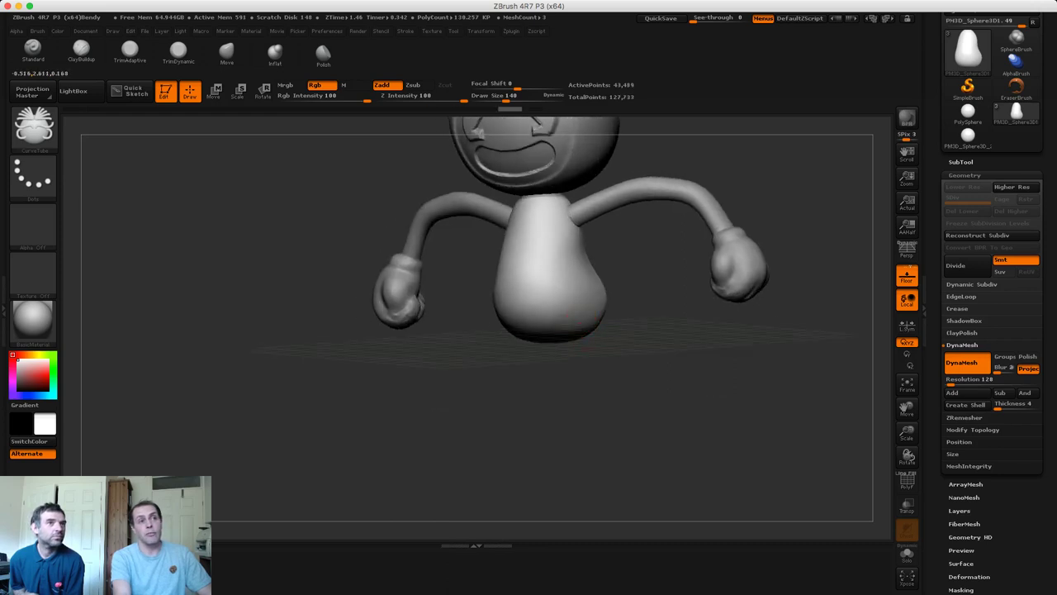
left_click_drag(623, 378, 634, 408)
left_click_drag(668, 375, 702, 373, "shift")
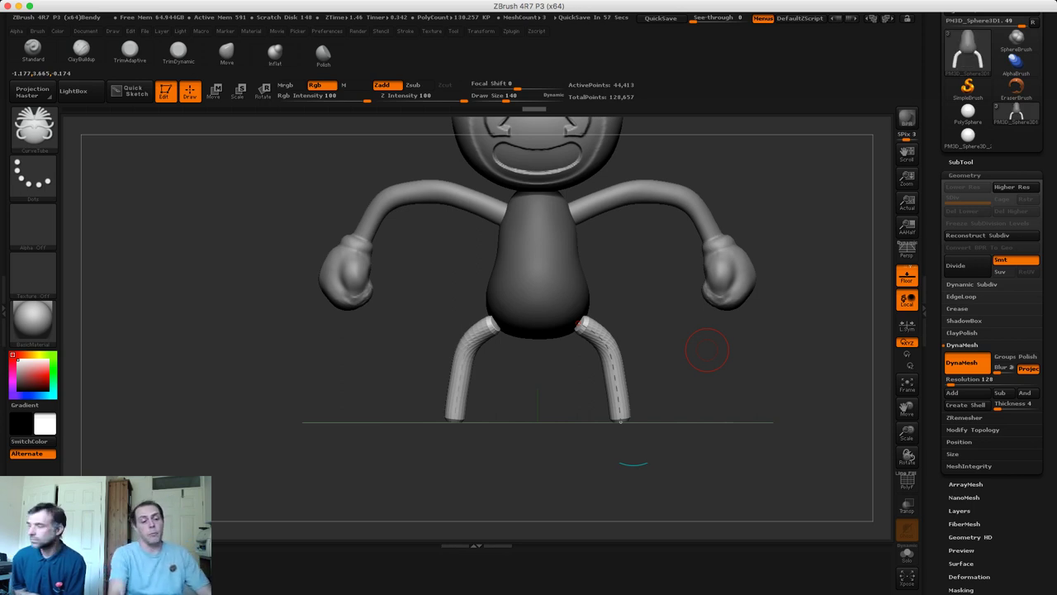
key("ctrl+z")
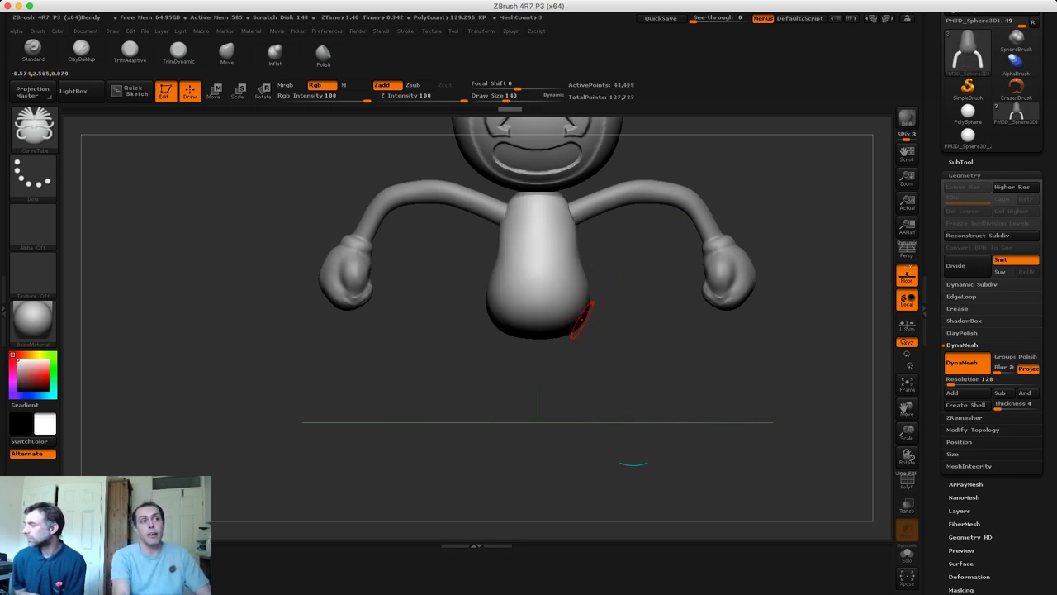
- Draw mirrored, outward-curving leg tubes from the lower sides of the torso down to the floor line
left_click_drag(604, 344, 625, 401)
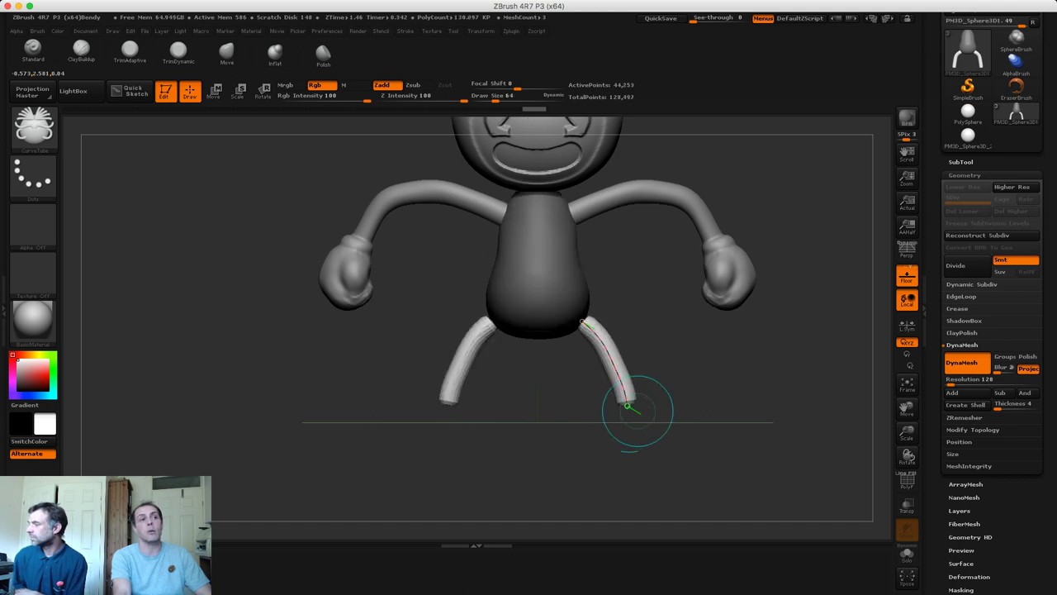
key("ctrl+z")
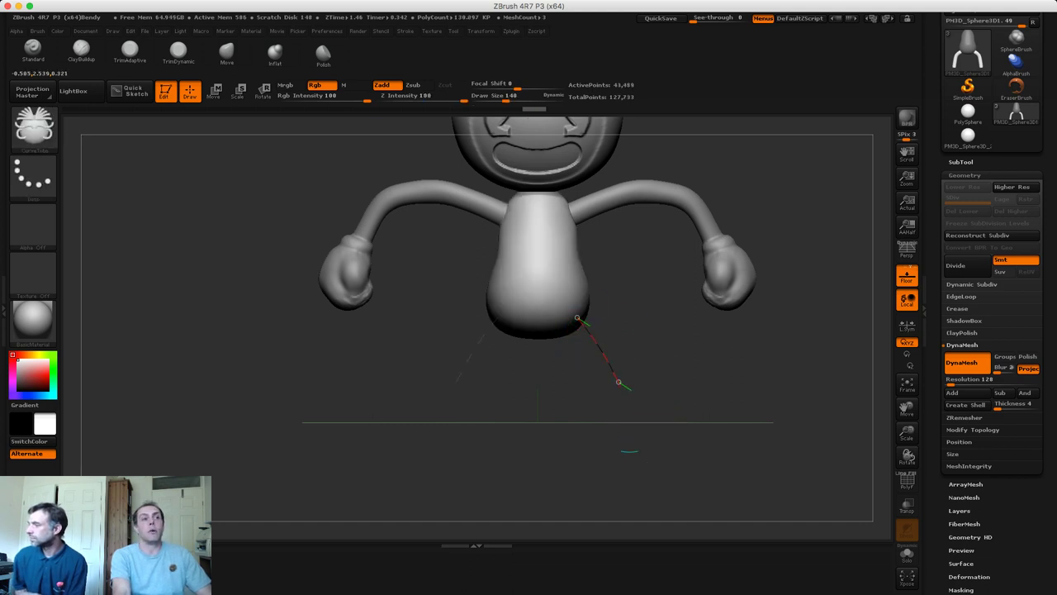
left_click_drag(630, 424, 630, 423)
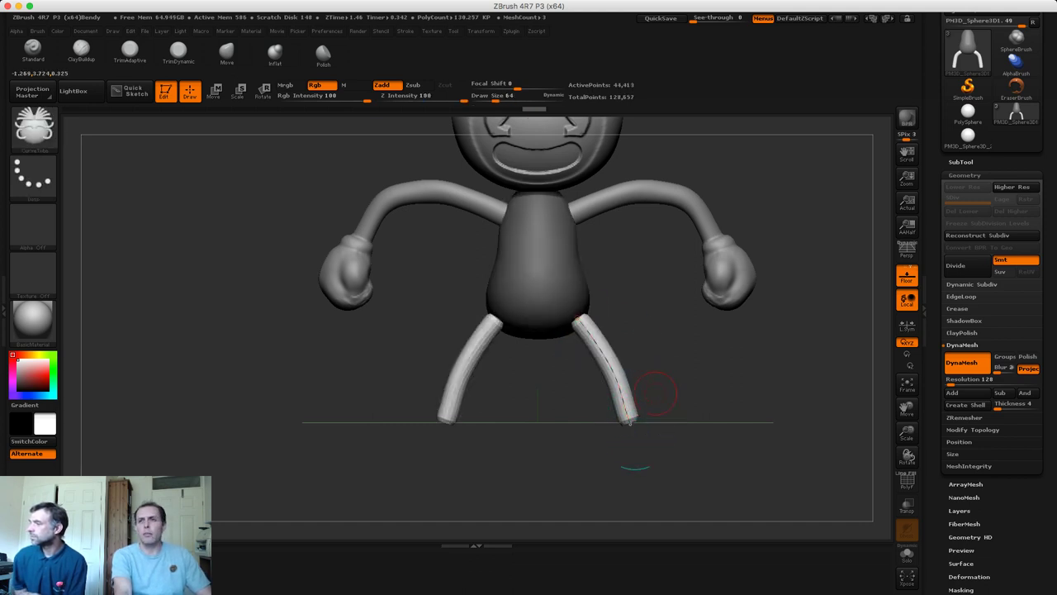
- Reposition the leg curve's hip end under the torso and pull its foot end inward to point straight down
left_click_drag(725, 345, 487, 306)
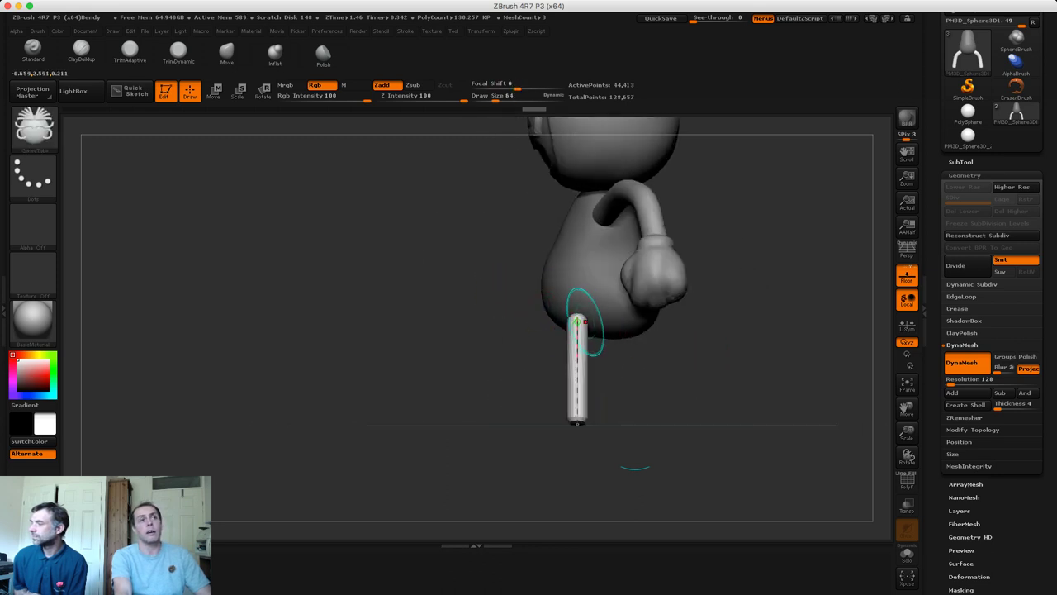
mouse_move(578, 317)
left_mouse_down()
mouse_move(599, 321)
mouse_move(592, 379)
left_mouse_up()
mouse_move(577, 424)
left_mouse_down()
mouse_move(598, 422)
mouse_move(595, 407)
mouse_move(597, 434)
left_mouse_up()
left_click_drag(597, 325, 601, 322)
left_click_drag(522, 323, 587, 320)
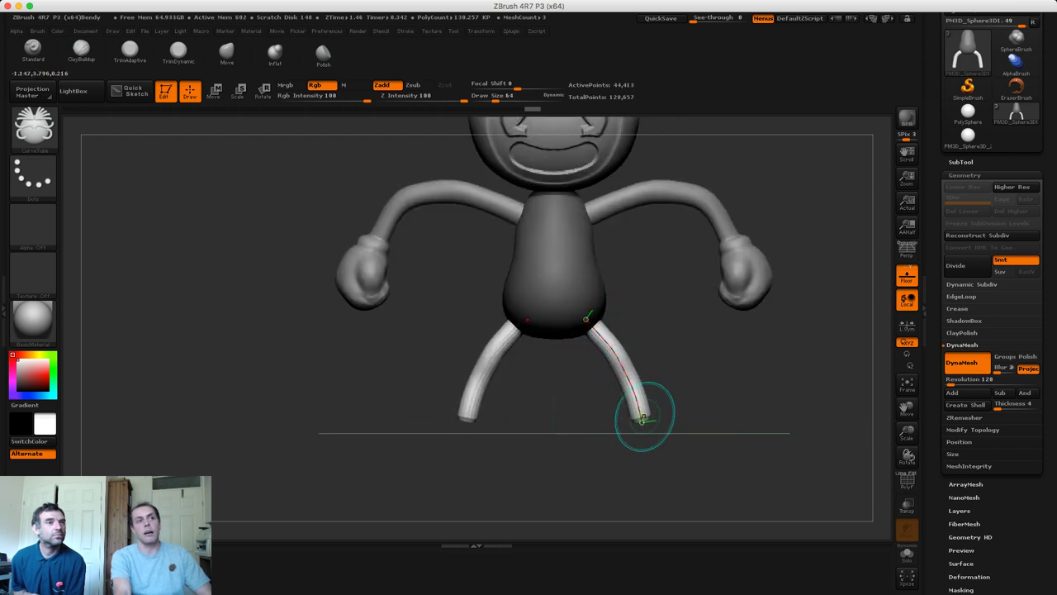
left_click_drag(642, 426, 636, 425)
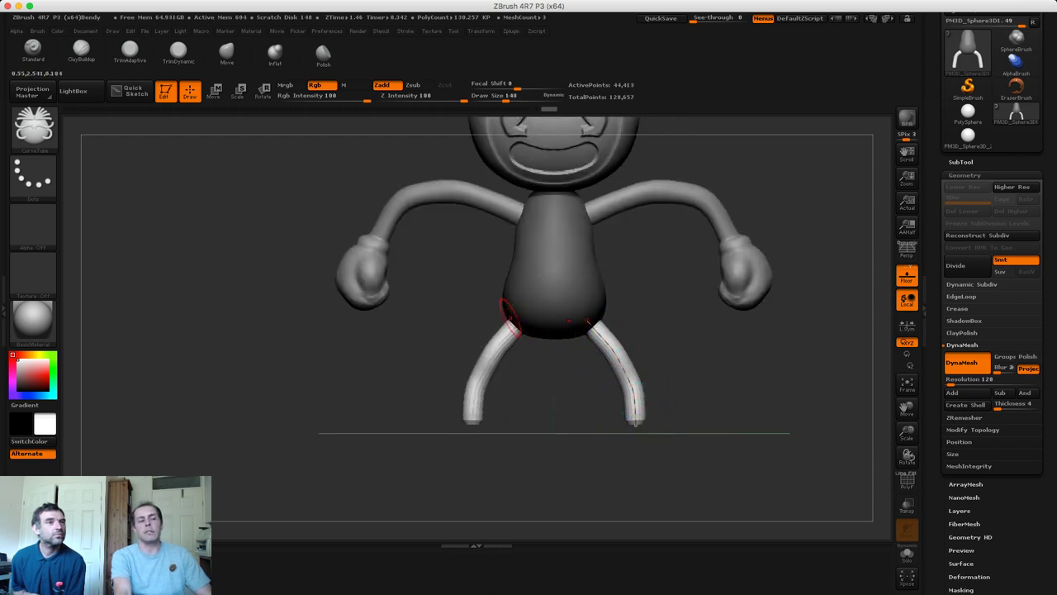
- Adjust the leg curve's bend and foot position from the side, undoing the unwanted deformation
mouse_move(468, 280)
left_mouse_down()
mouse_move(609, 371)
mouse_move(646, 368)
left_mouse_up()
key("s")
mouse_move(658, 419)
left_mouse_down()
mouse_move(660, 430)
mouse_move(636, 427)
left_mouse_up()
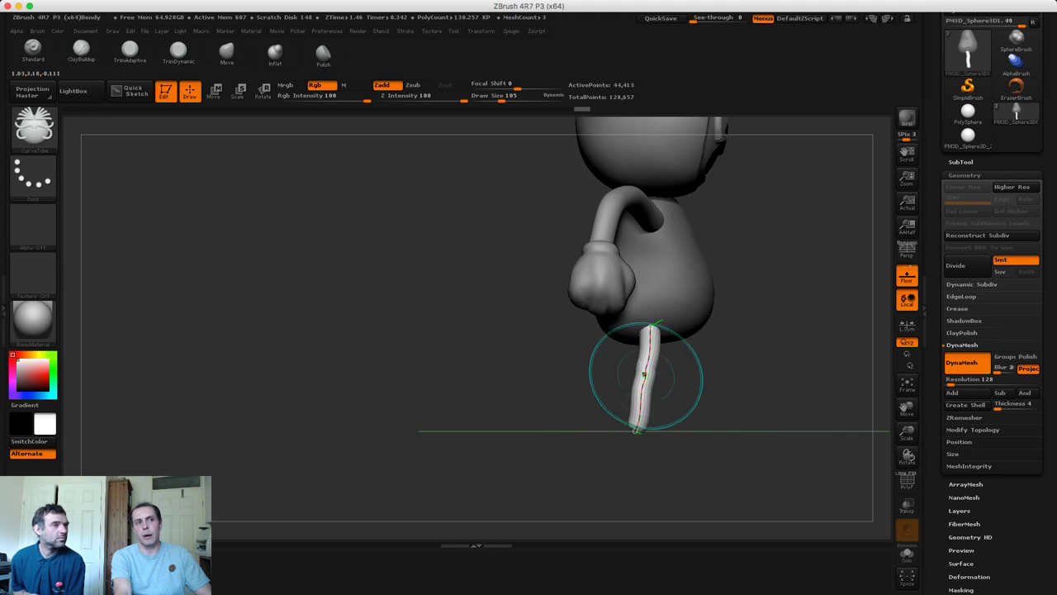
key("super+z")
left_click_drag(768, 347, 653, 353)
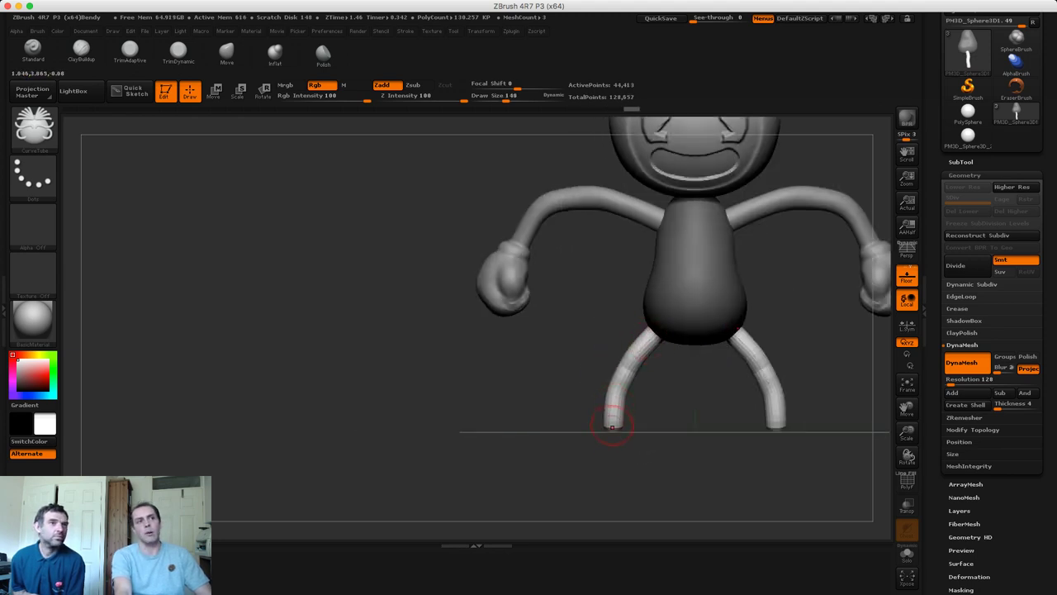
- Set the draw size to 257 and smooth the leg tubes around the knee
left_click_drag(574, 368, 619, 354)
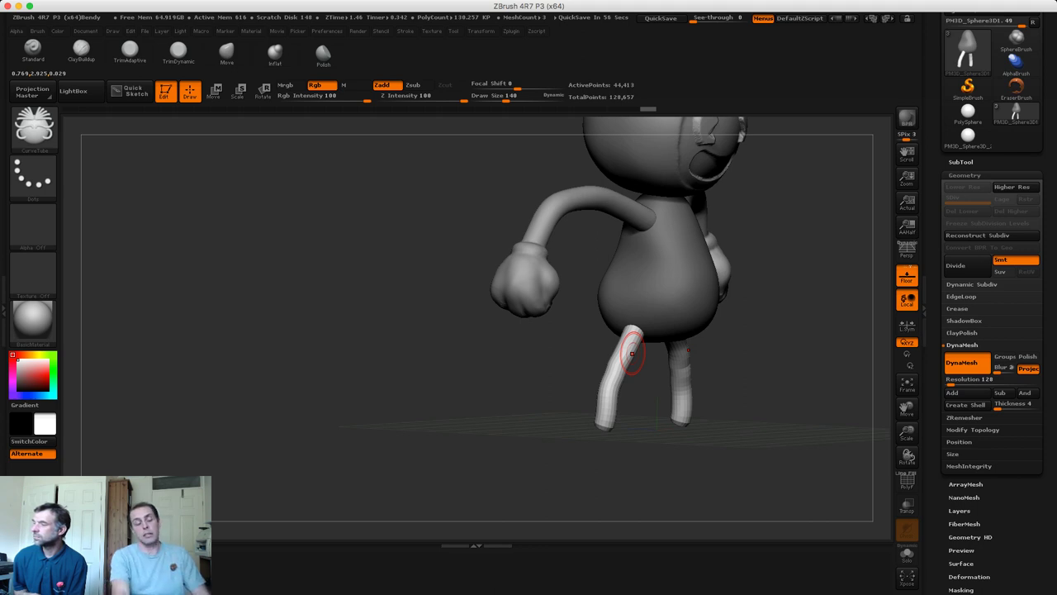
left_click_drag(752, 318, 741, 342, "shift")
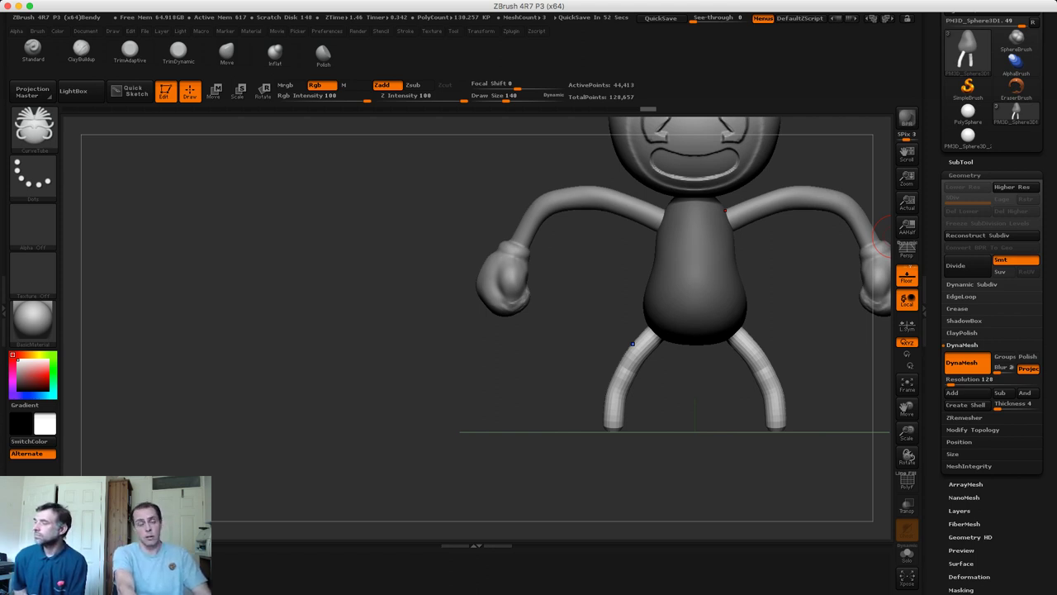
mouse_move(598, 351)
right_mouse_down("ctrl")
mouse_move(598, 361)
mouse_move(594, 307)
mouse_move(589, 315)
right_mouse_up("ctrl")
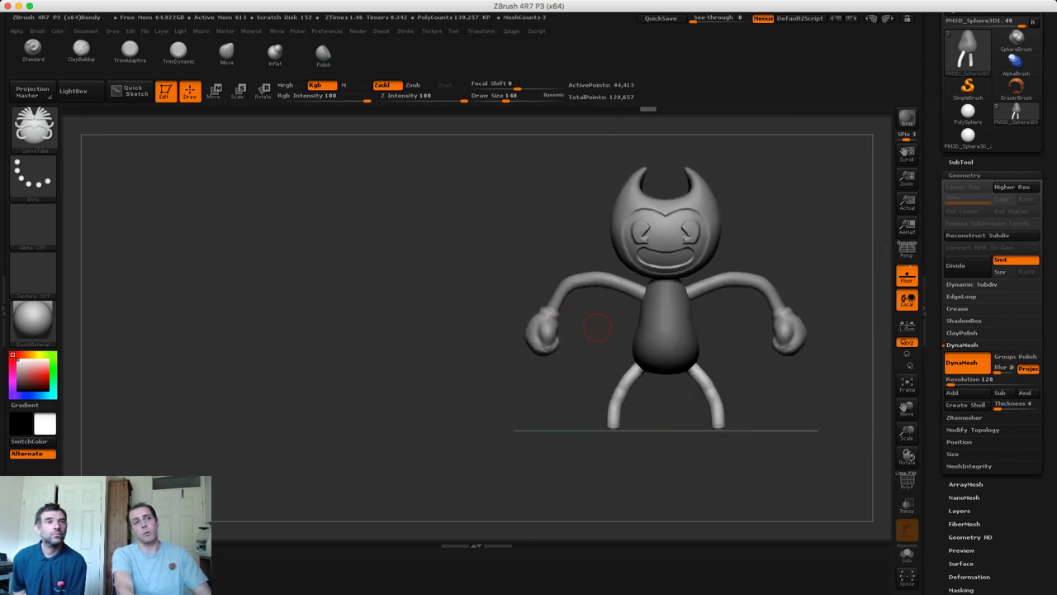
mouse_move(597, 328)
left_mouse_down()
mouse_move(608, 355)
mouse_move(631, 364)
left_mouse_up()
key("s")
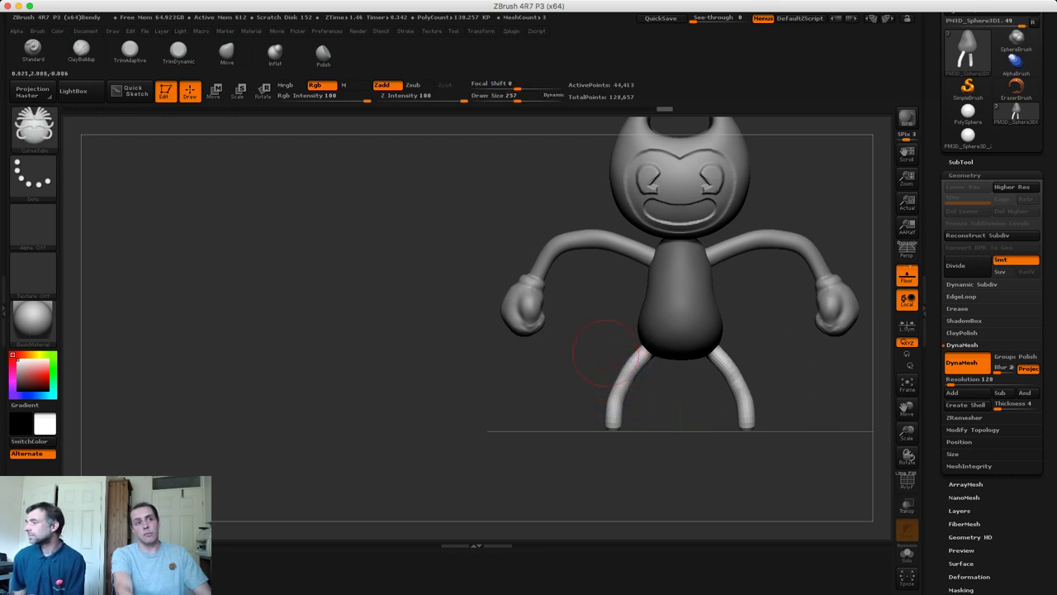
key("shift")
key("shift")
key("shift")
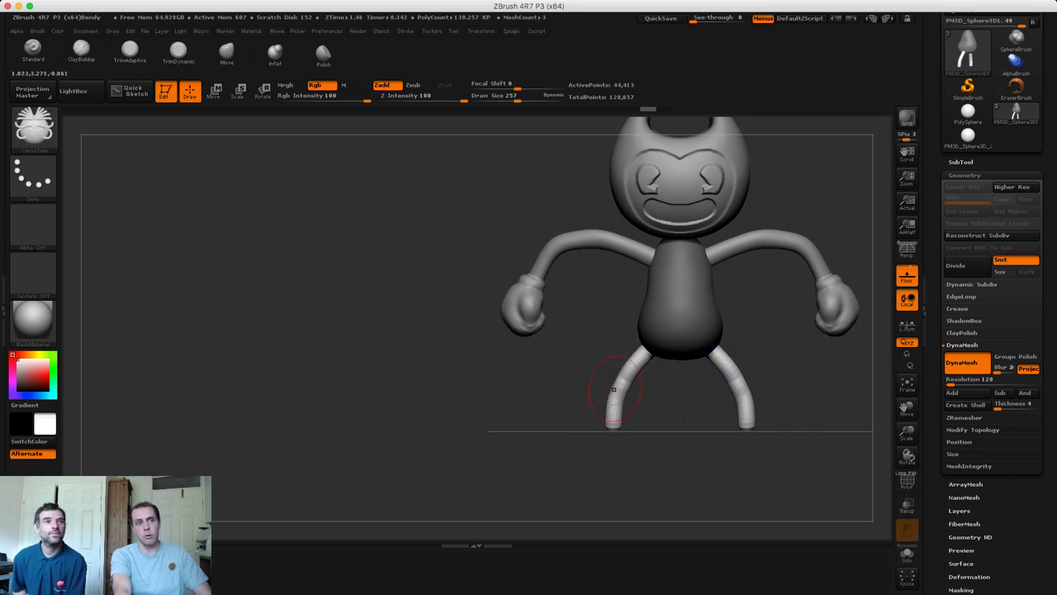
left_click_drag(618, 389, 620, 382, "shift")
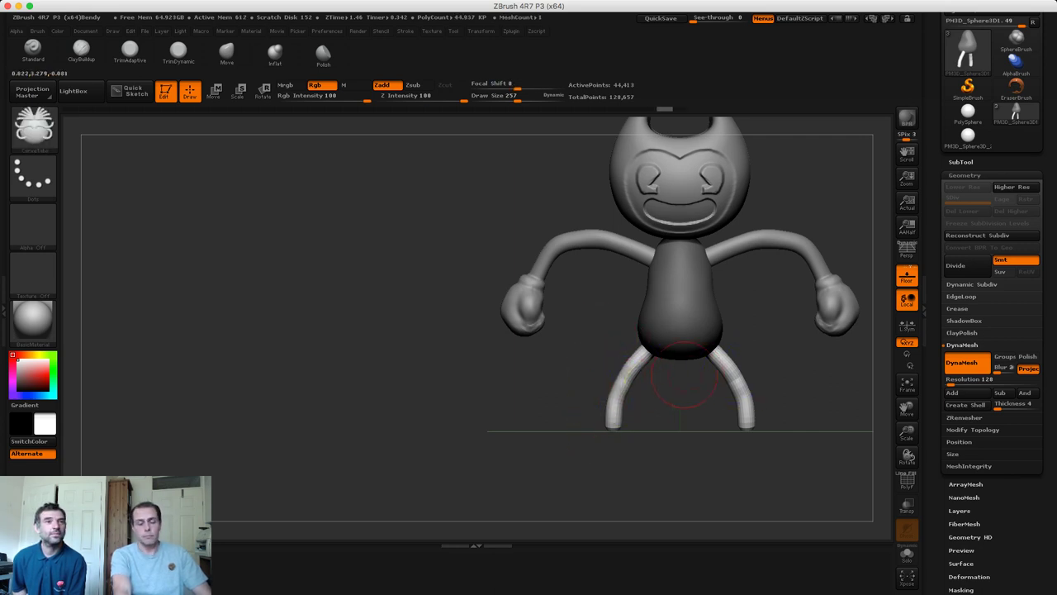
mouse_move(592, 337)
left_mouse_down("shift")
mouse_move(661, 347)
mouse_move(635, 374)
left_mouse_up("shift")
mouse_move(785, 351)
left_mouse_down()
mouse_move(712, 346)
mouse_move(726, 367)
left_mouse_up()
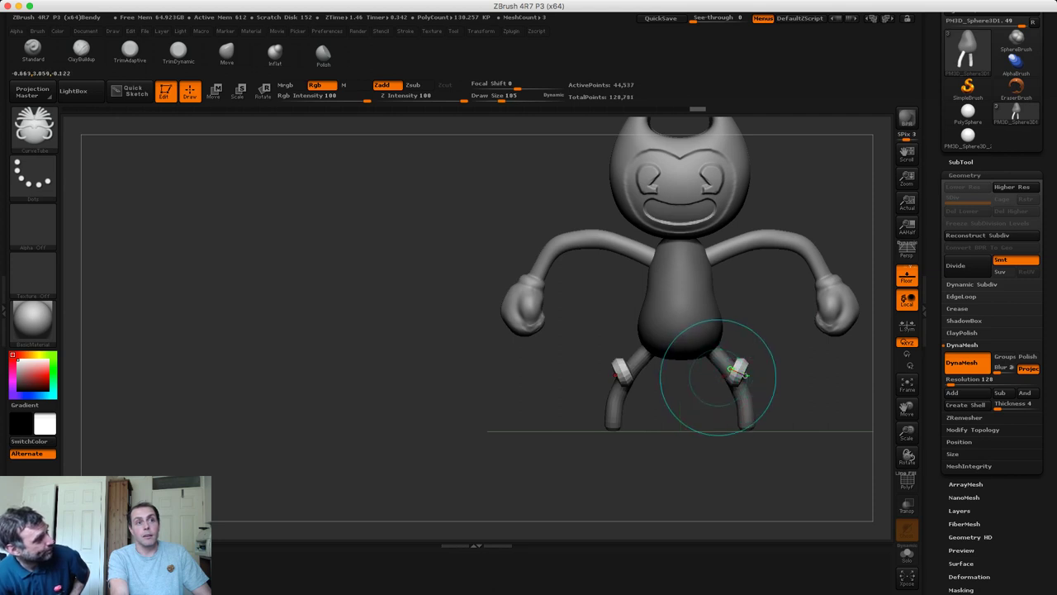
key("super+z")
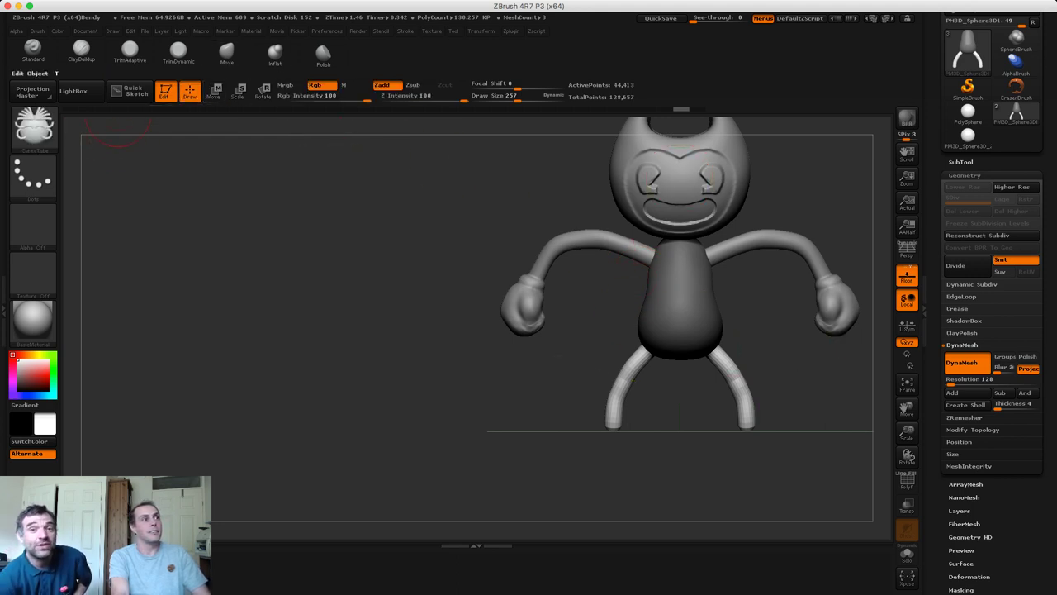
- Switch to the Clay brush and smooth the upper part of the leg tubes below the torso
key("b")
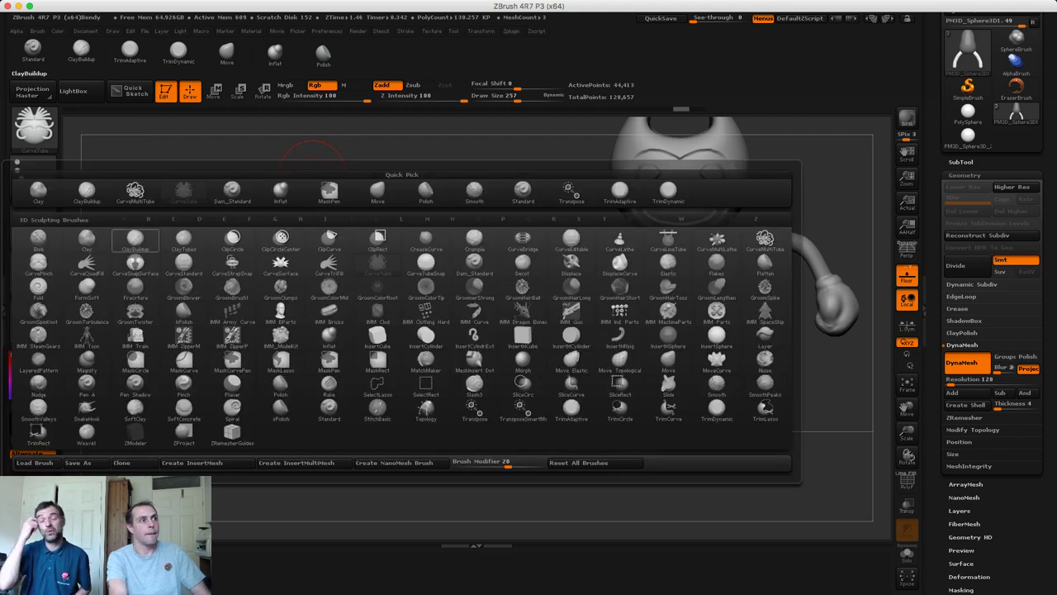
left_click(126, 223)
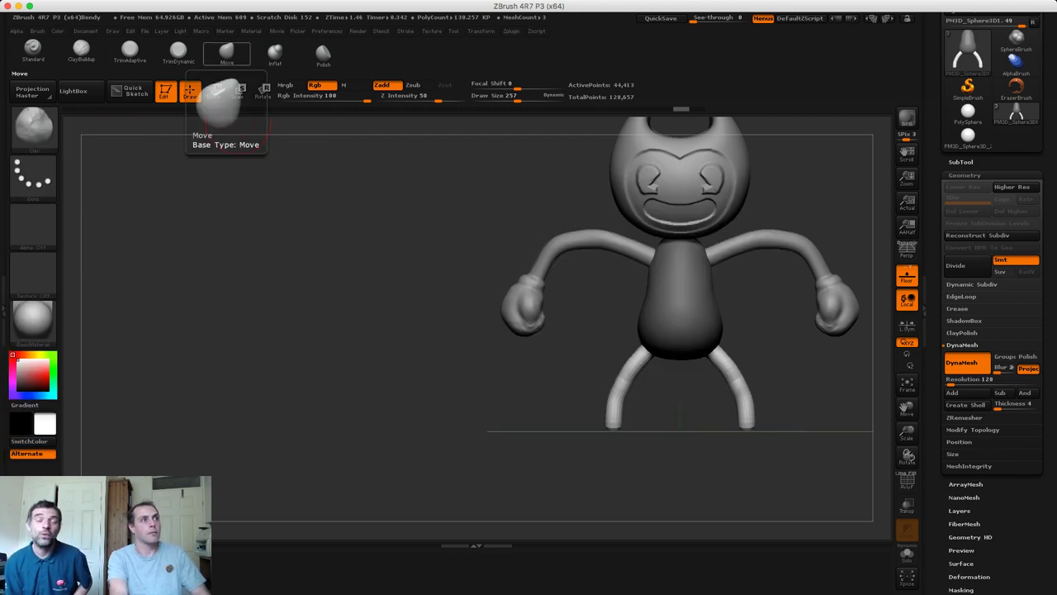
left_click_drag(589, 306, 606, 309)
left_click_drag(641, 357, 616, 374)
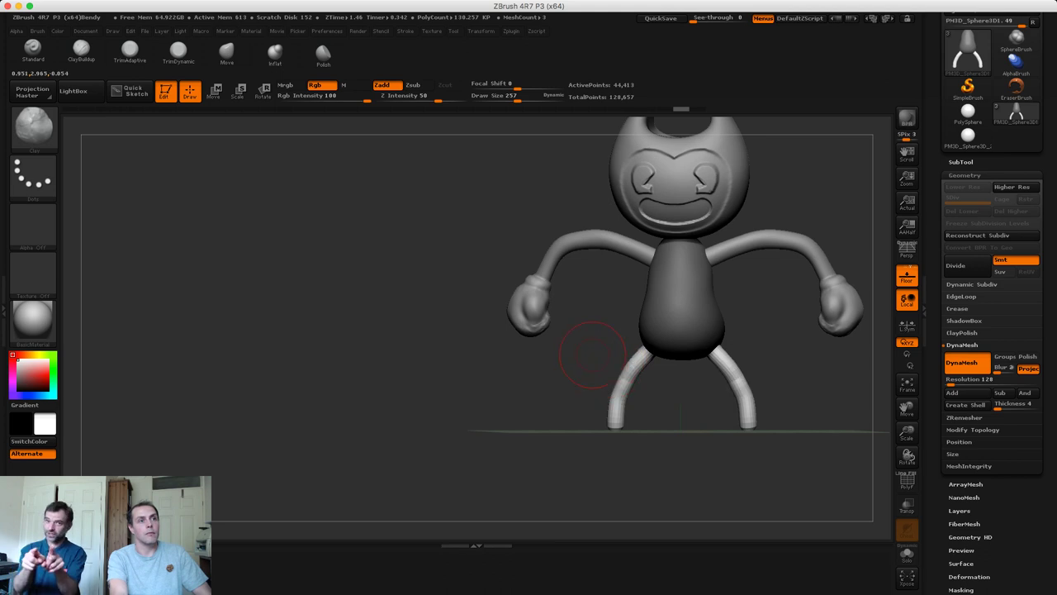
left_click_drag(590, 353, 366, 147, "shift")
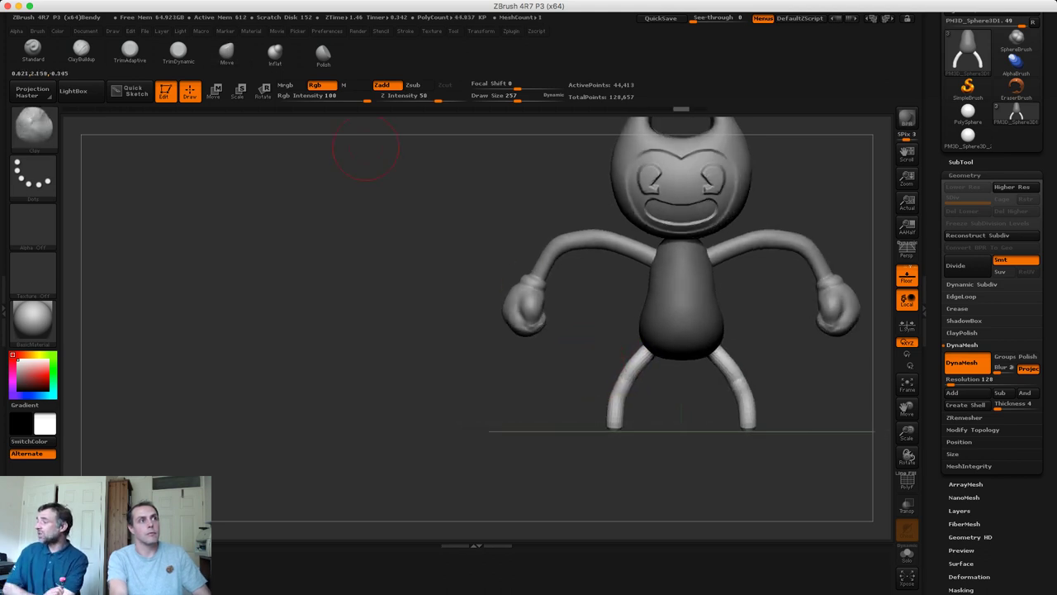
- Try a Clay stroke on the lower leg, undo it, and set the draw size to 393
left_click(33, 175)
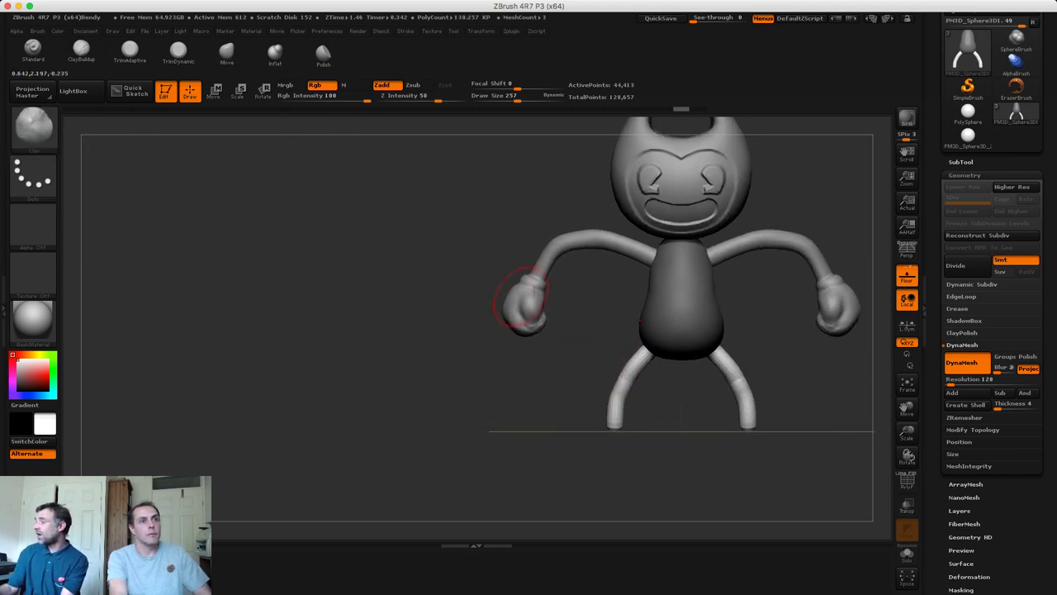
mouse_move(613, 420)
left_mouse_down()
mouse_move(614, 429)
mouse_move(638, 368)
mouse_move(685, 371)
left_mouse_up()
key("ctrl+z")
left_click_drag(533, 375, 611, 375)
key("s")
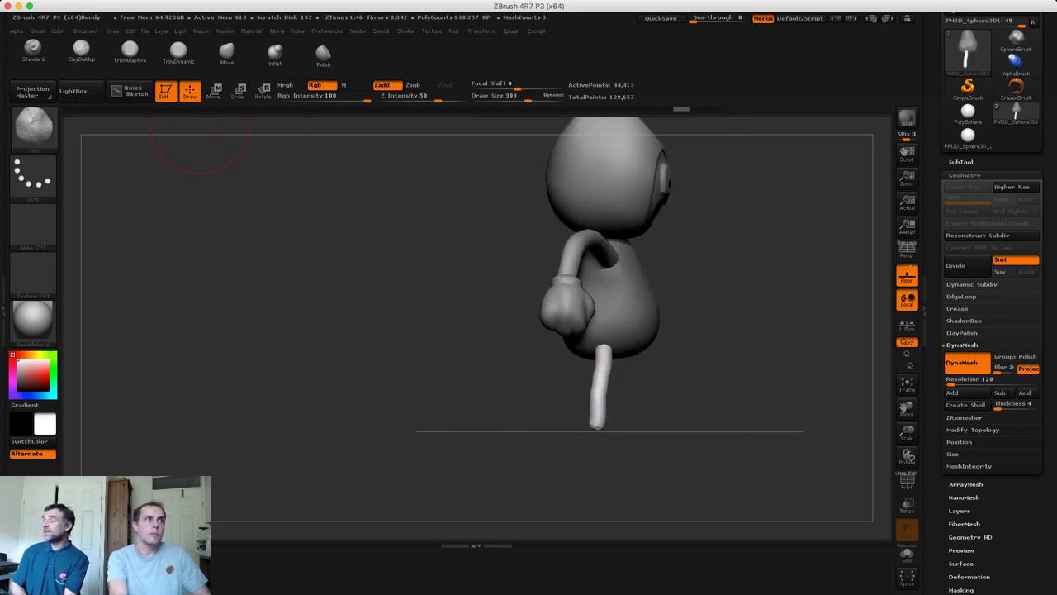
- Try the ClayBuildup and Move brushes on the leg tubes around the knees
left_click(33, 126)
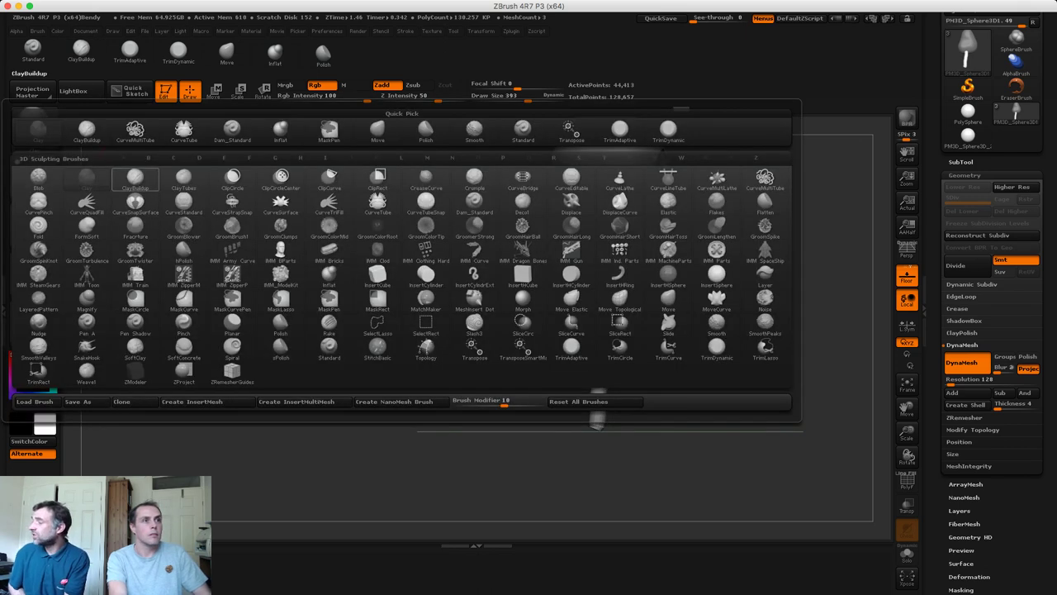
left_click(135, 176)
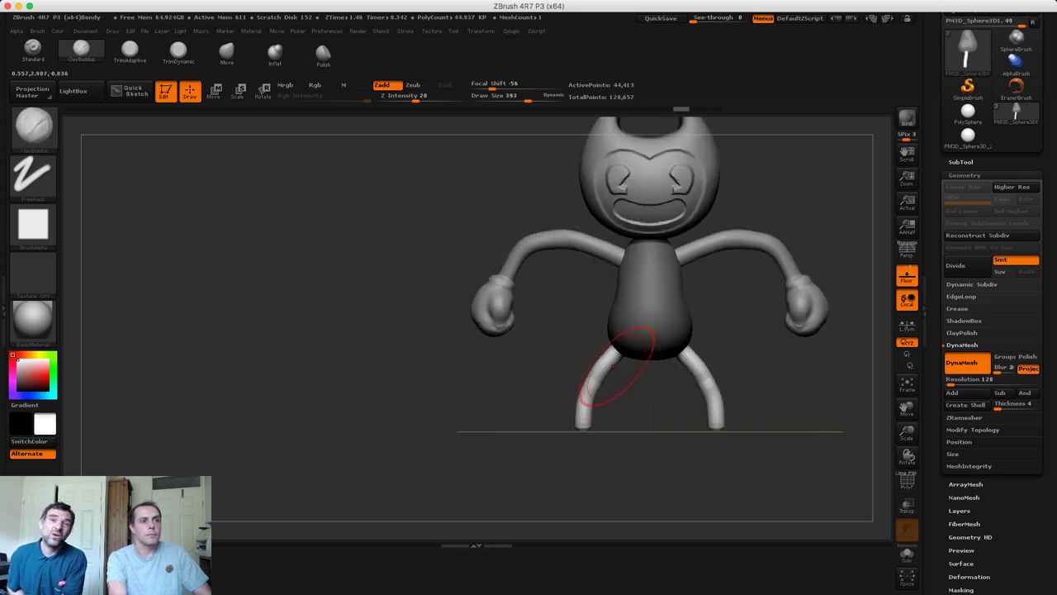
key("b")
key("m")
key("v")
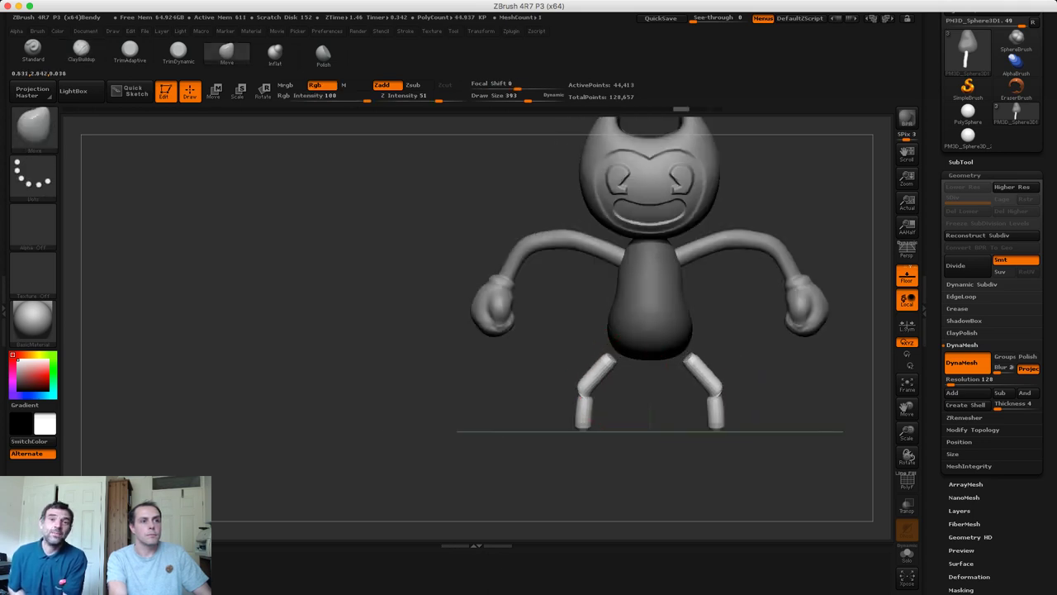
- Return to the ClayBuildup brush and extend the foot ends of the legs down to the floor line
key("b")
key("c")
key("b")
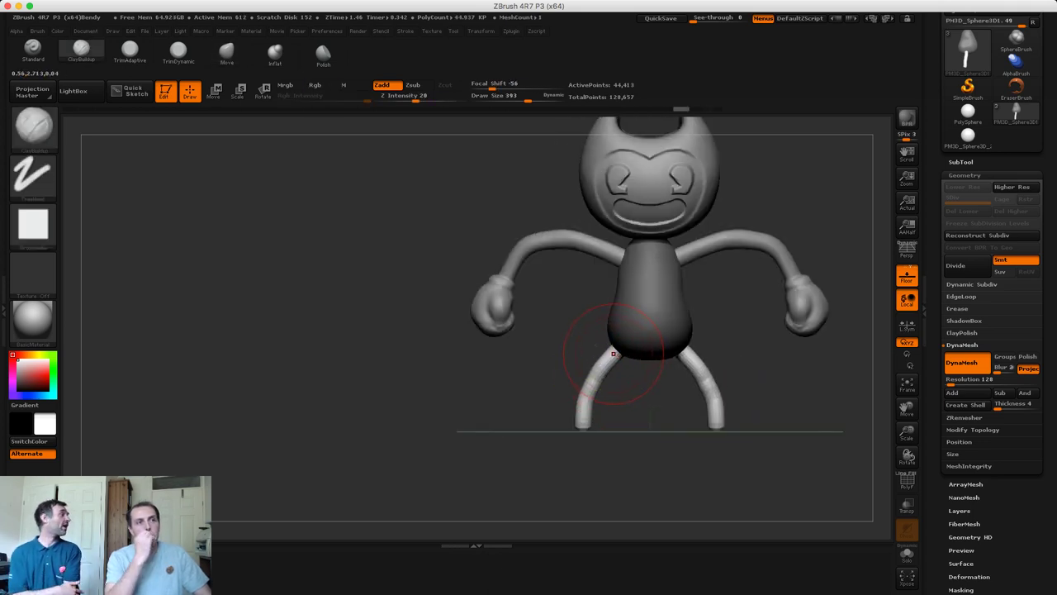
mouse_move(591, 460)
left_mouse_down()
mouse_move(586, 417)
mouse_move(590, 432)
left_mouse_up()
key("ctrl+z")
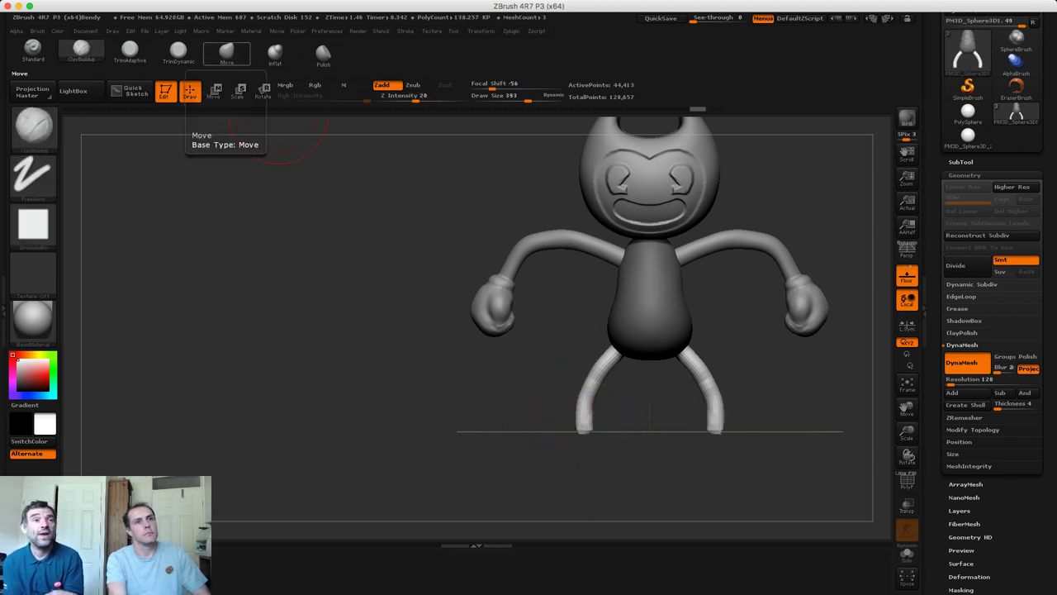
- Clear the mask from the torso and split the torso-and-legs subtool into similar parts
left_click_drag(562, 302, 574, 384)
left_click(601, 383, "alt")
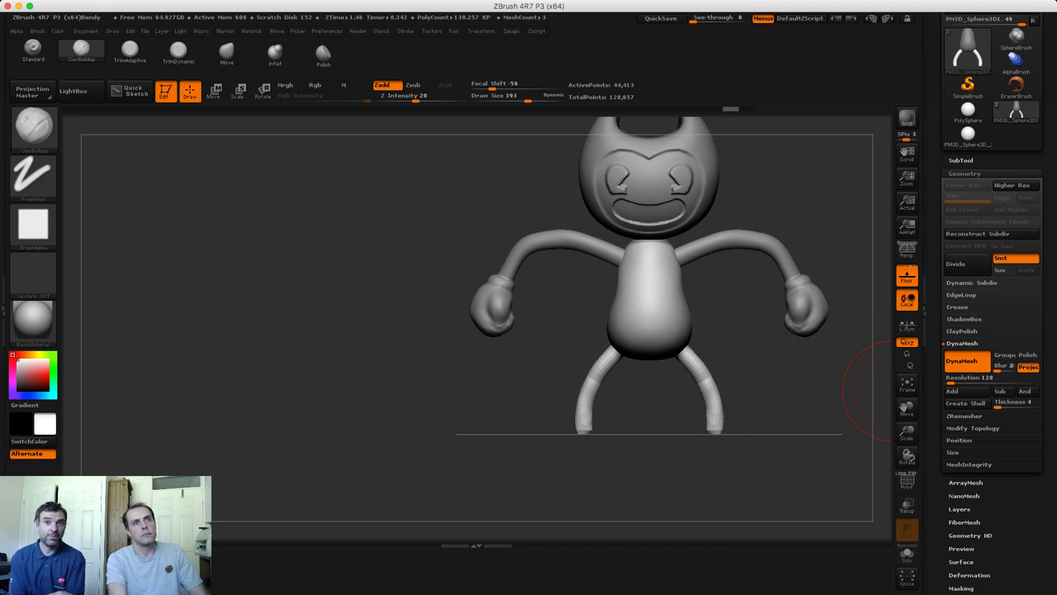
left_click(960, 162)
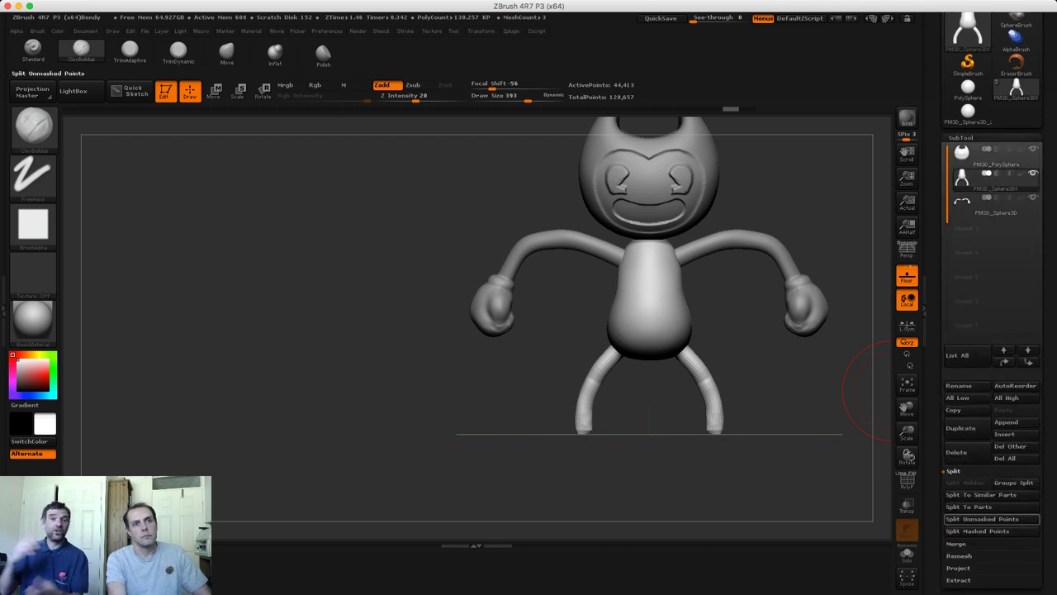
left_click(981, 494)
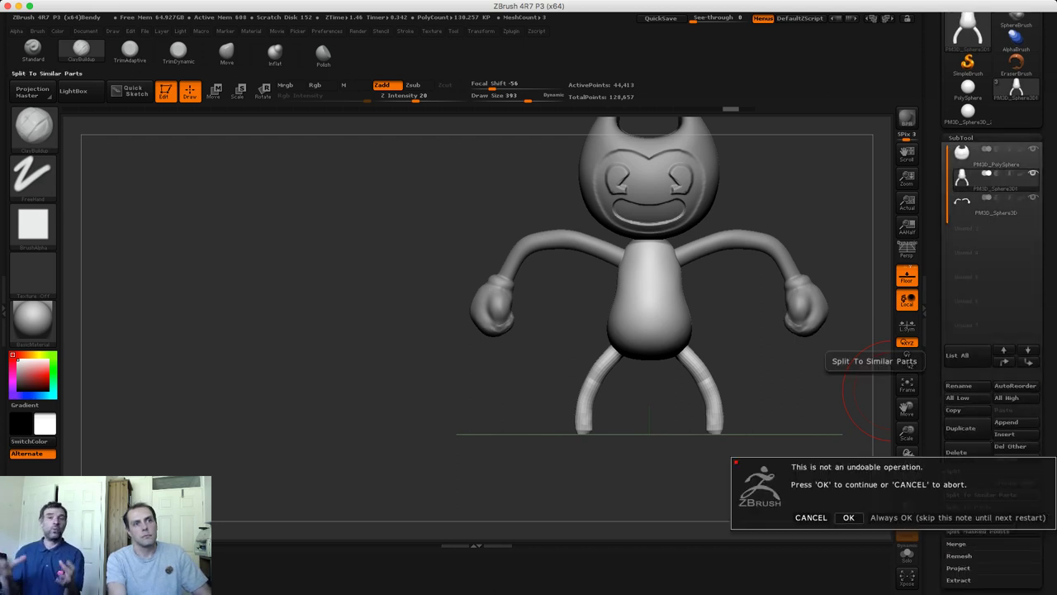
left_click(848, 517)
- Make the separated legs the active subtool and remesh them with DynaMesh, keeping ClayBuildup as the brush
left_click(617, 387, "alt")
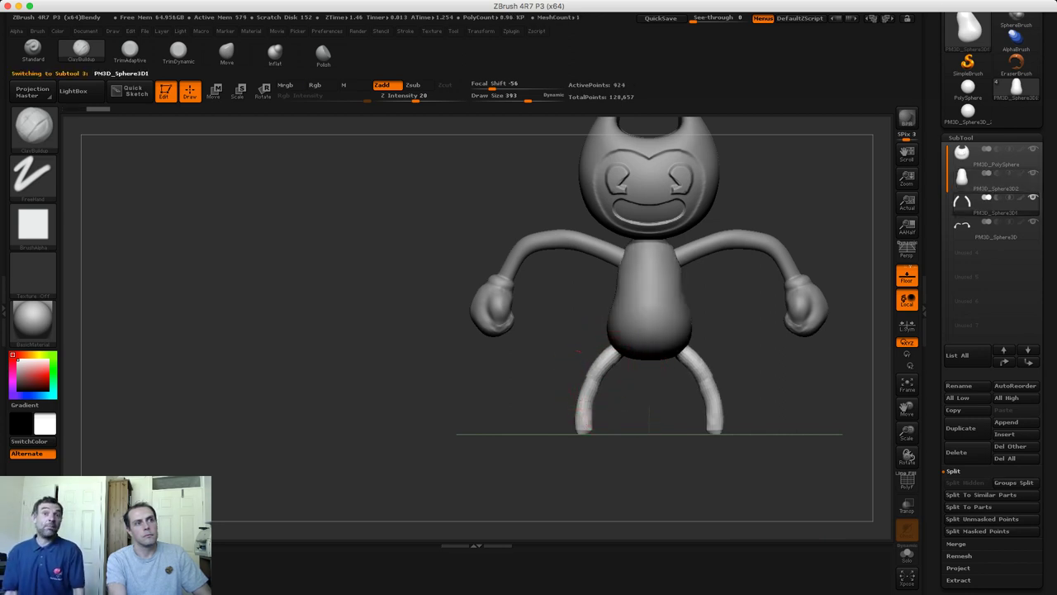
left_click_drag(413, 238, 446, 272, "ctrl")
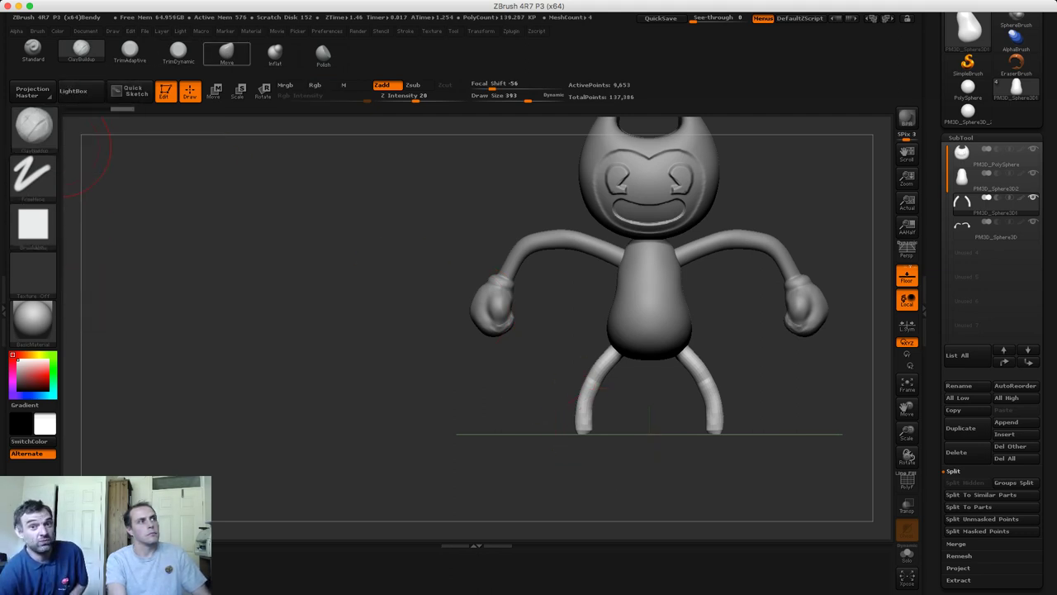
left_click(226, 55)
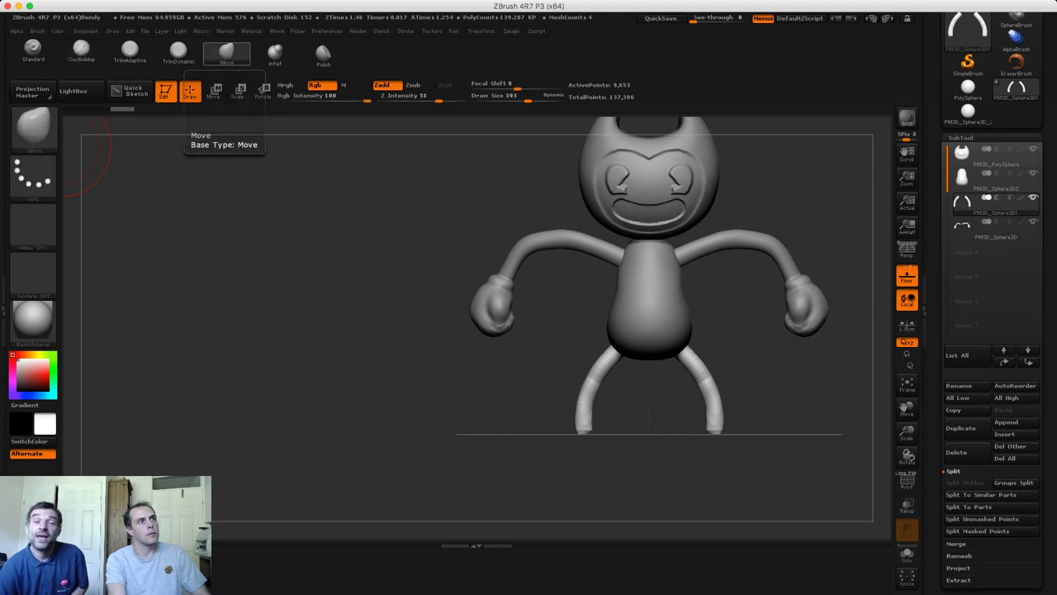
left_click(81, 52)
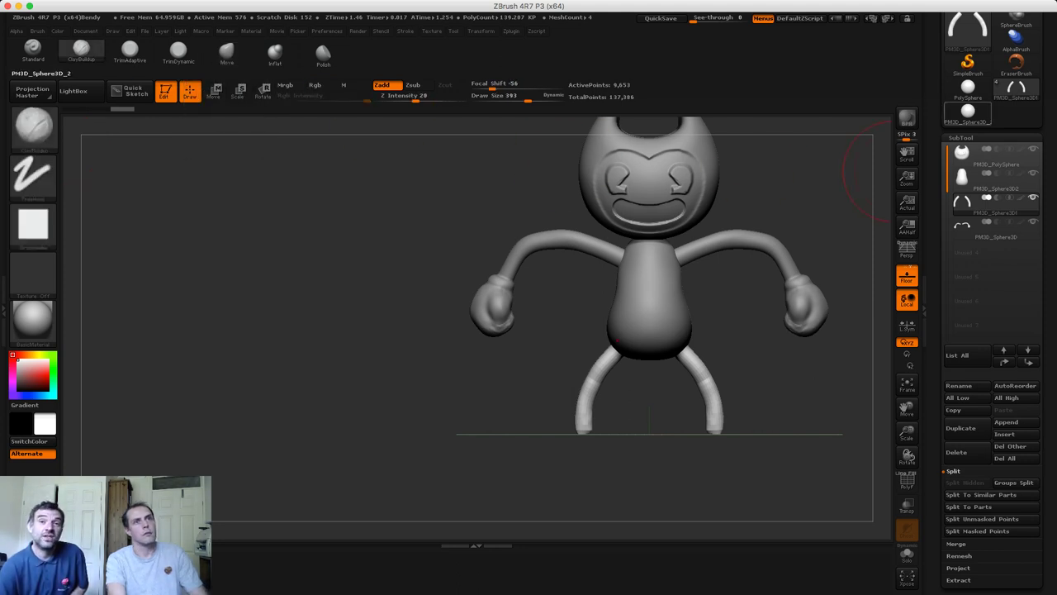
- Make the head subtool PM3D_PolySphere active and save the project
left_click(995, 155)
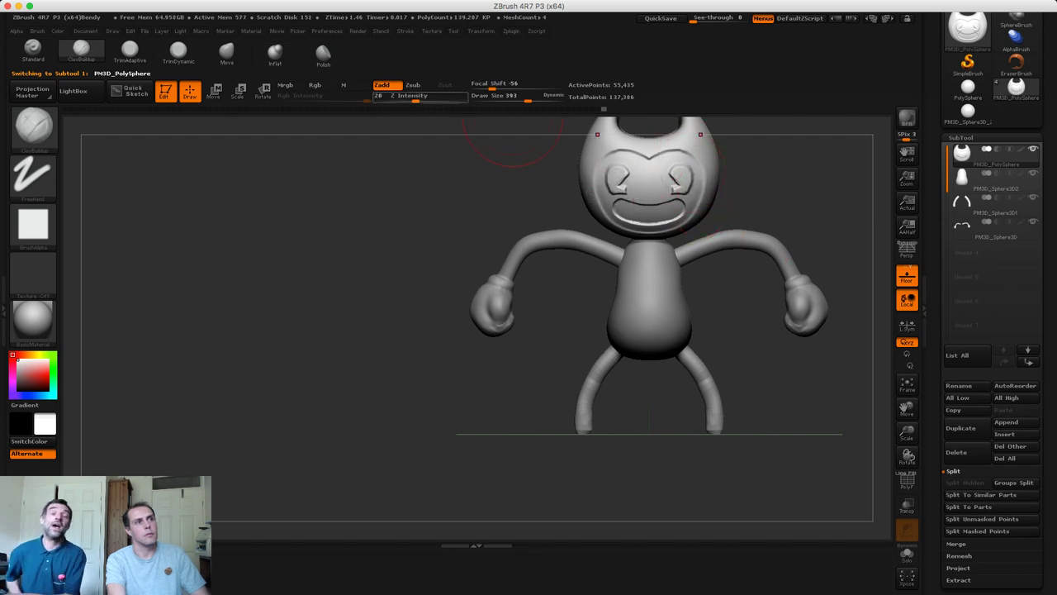
key("ctrl+z")
key("ctrl+z")
key("ctrl+z")
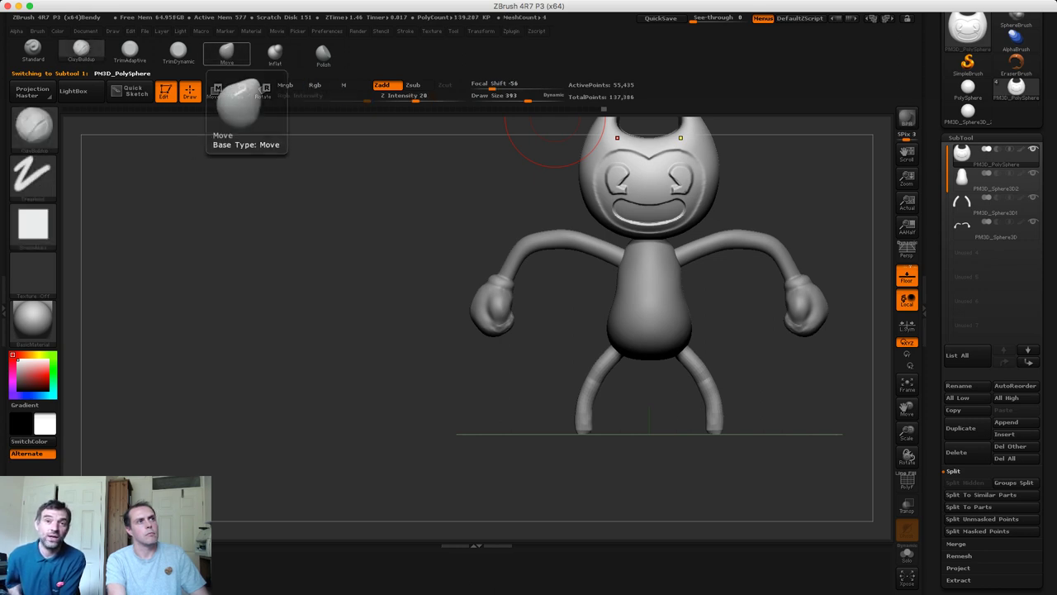
left_click(275, 52)
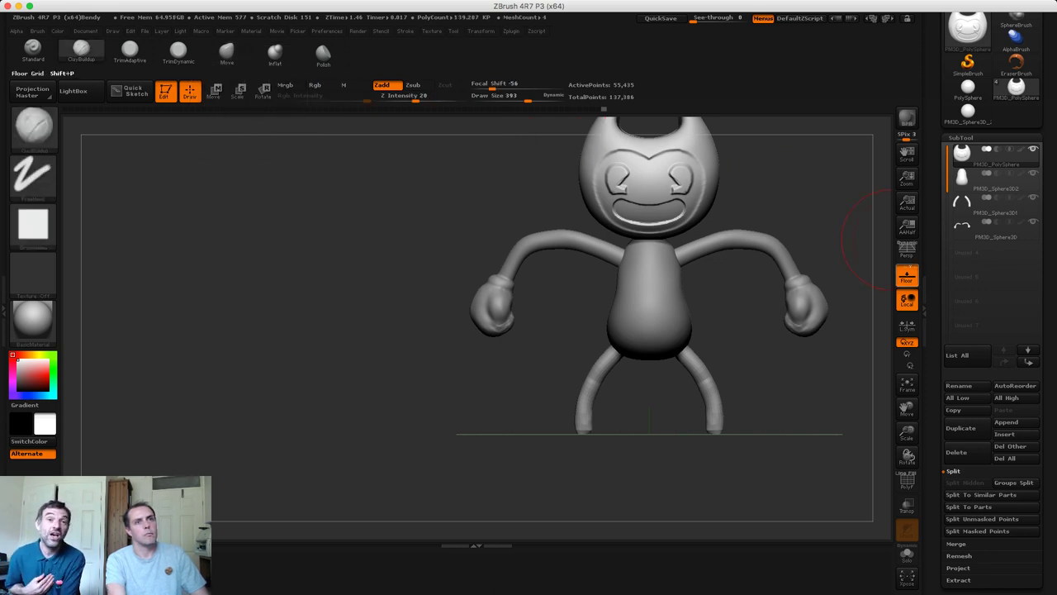
left_click(178, 52)
left_click(144, 30)
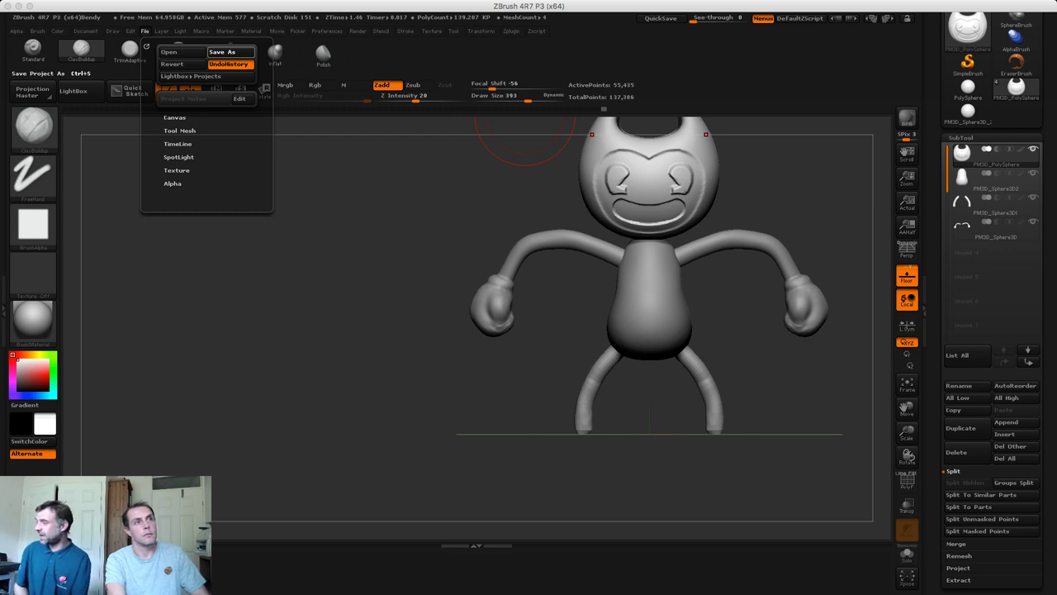
left_click(221, 52)
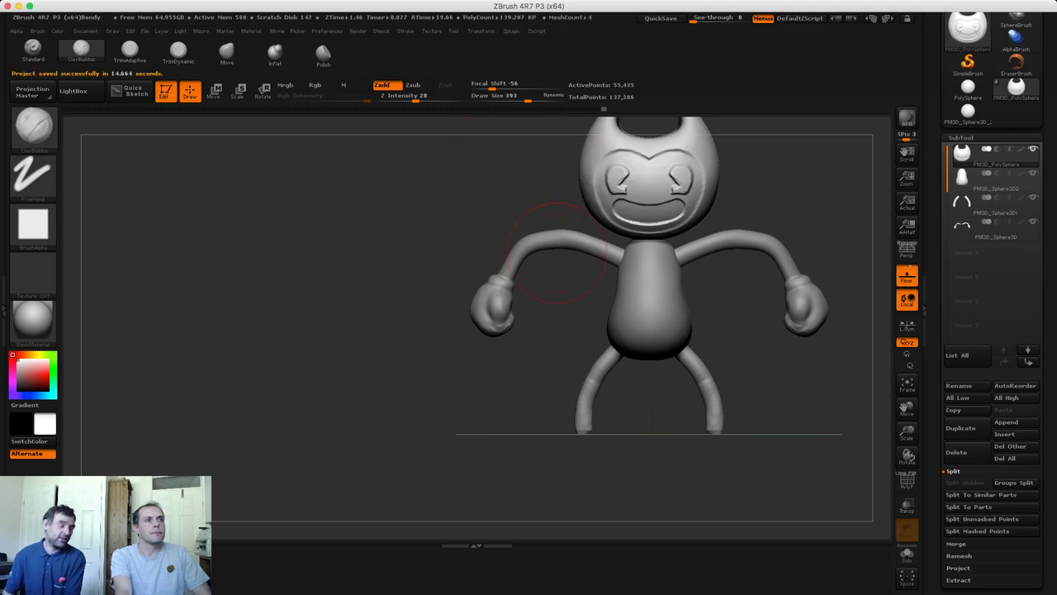
- Try a Standard brush stroke outward across the eyes of the head and undo it
left_click(226, 54)
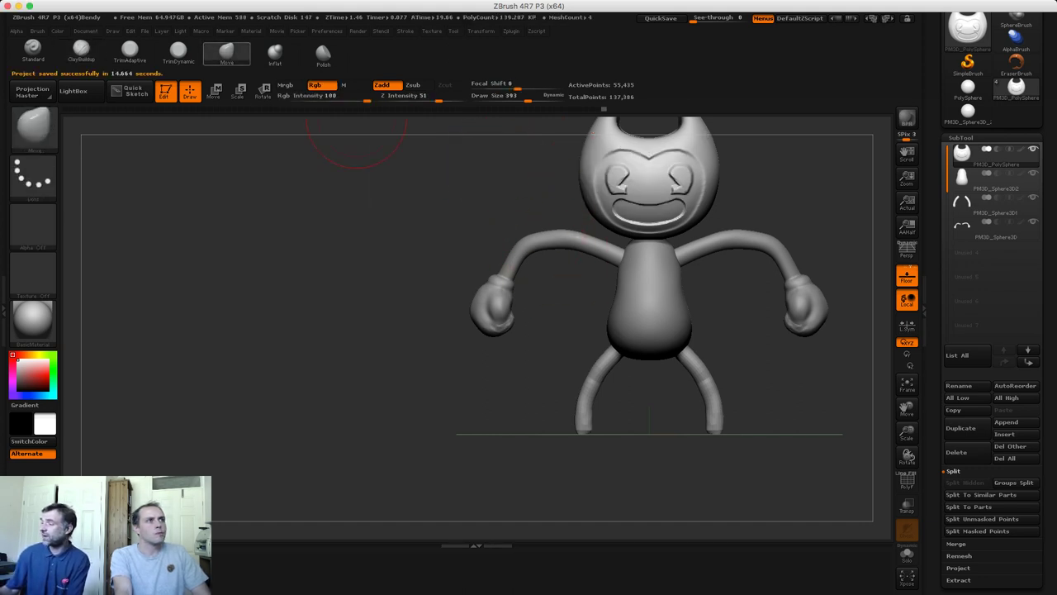
left_click(81, 51)
left_click(33, 51)
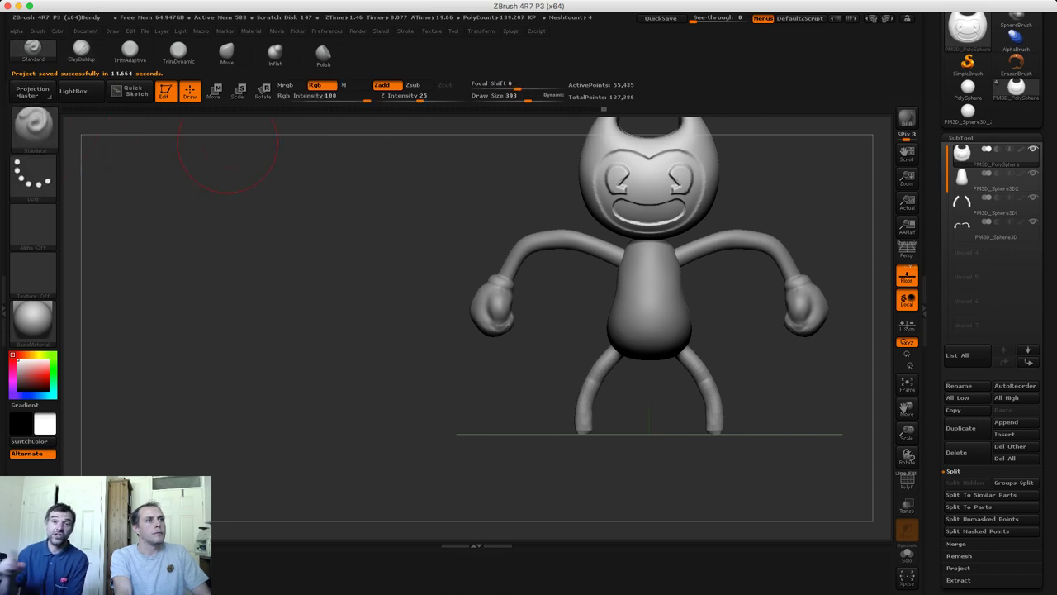
left_click_drag(627, 176, 585, 183)
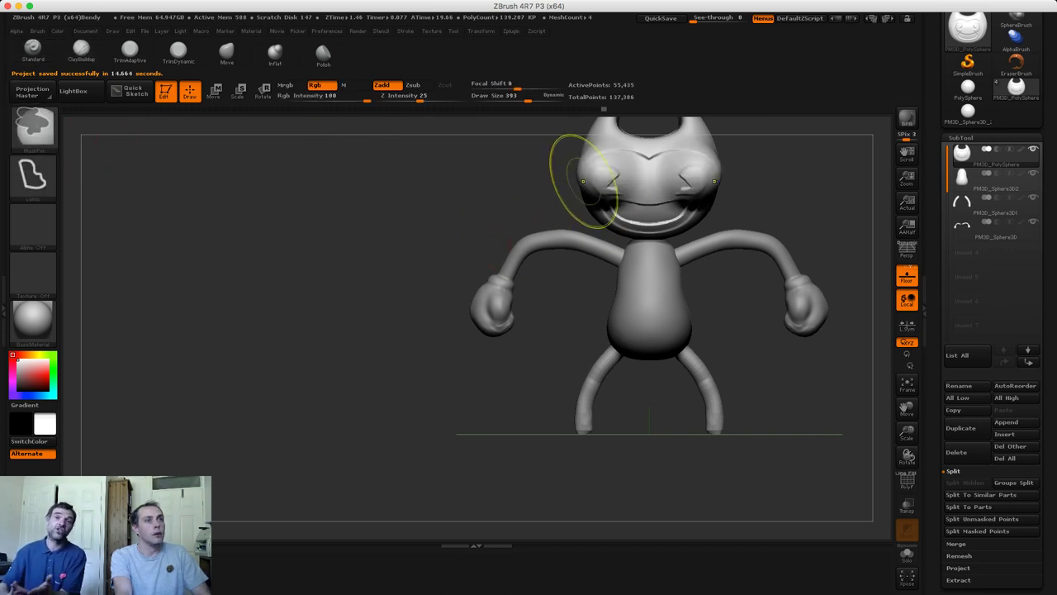
key("ctrl+z")
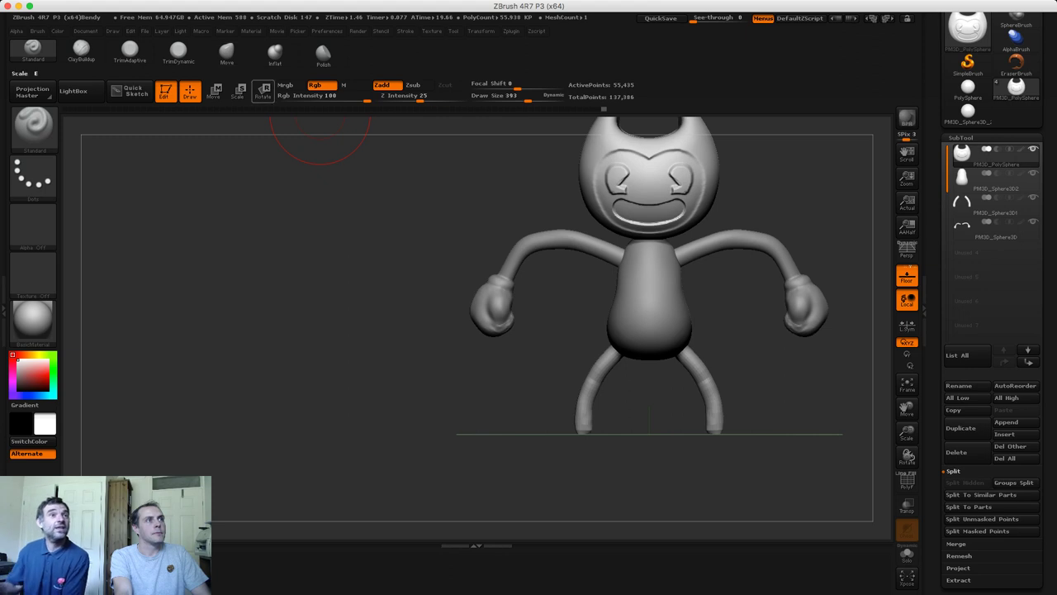
- Compare the Move, TrimDynamic and Inflat brushes and their intensity settings
left_click(226, 53)
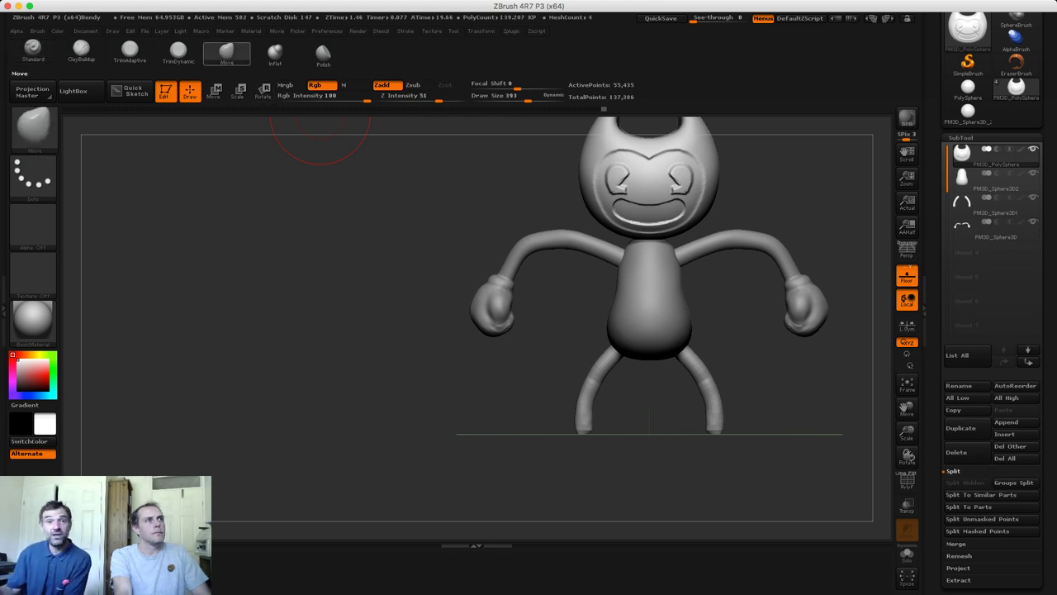
left_click(178, 51)
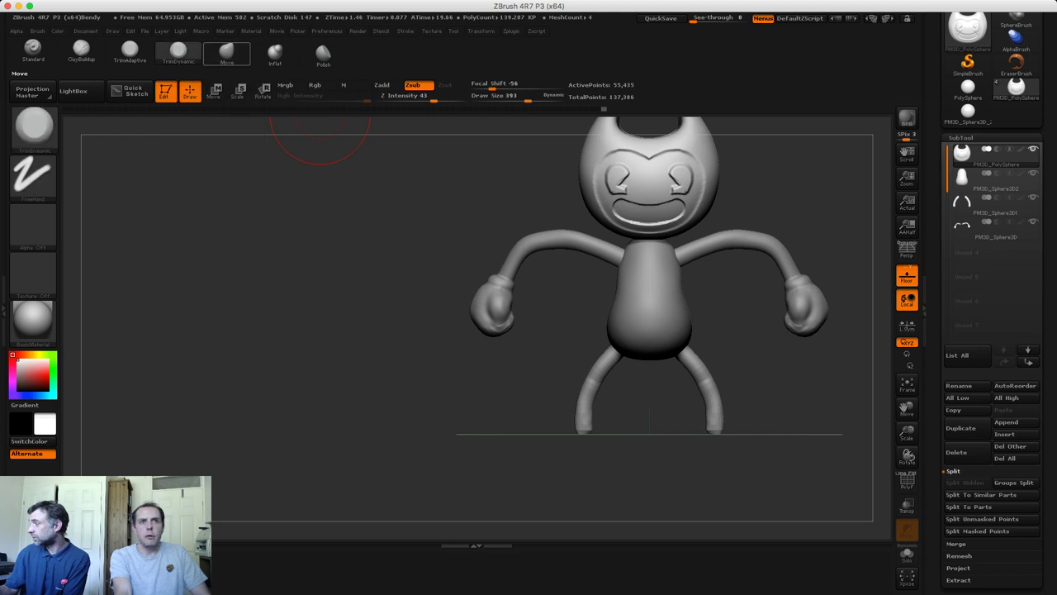
left_click(275, 53)
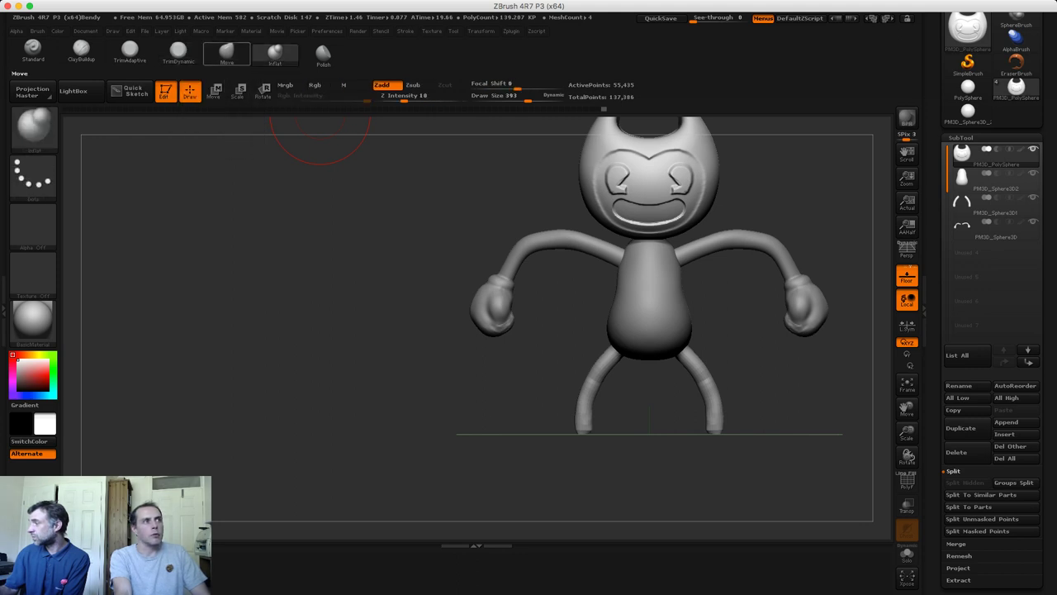
left_click(178, 51)
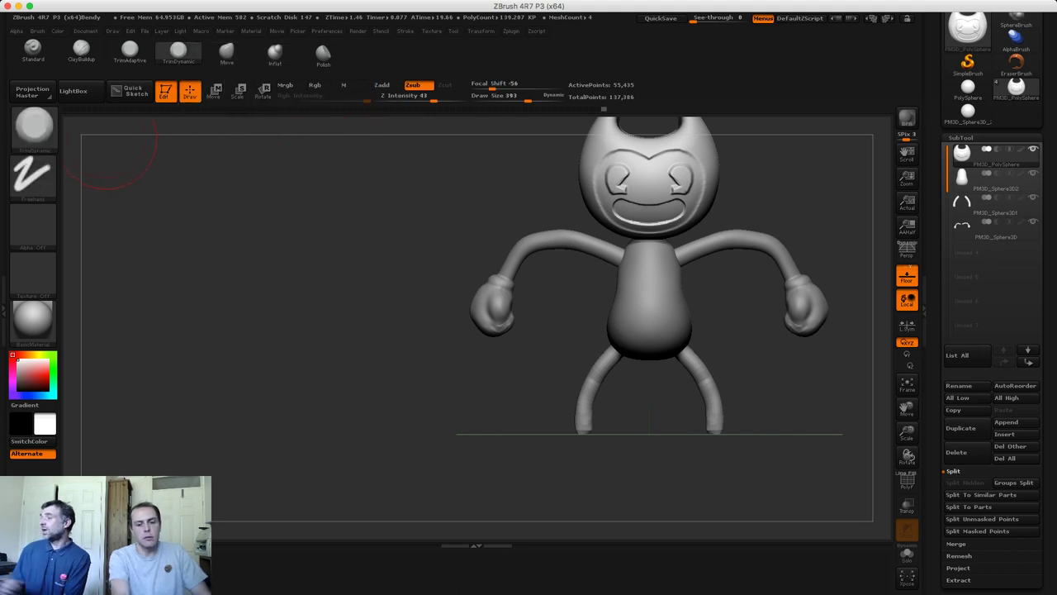
- Look through the brush library for the Move, Move Topological and other brushes starting with M
left_click(34, 126)
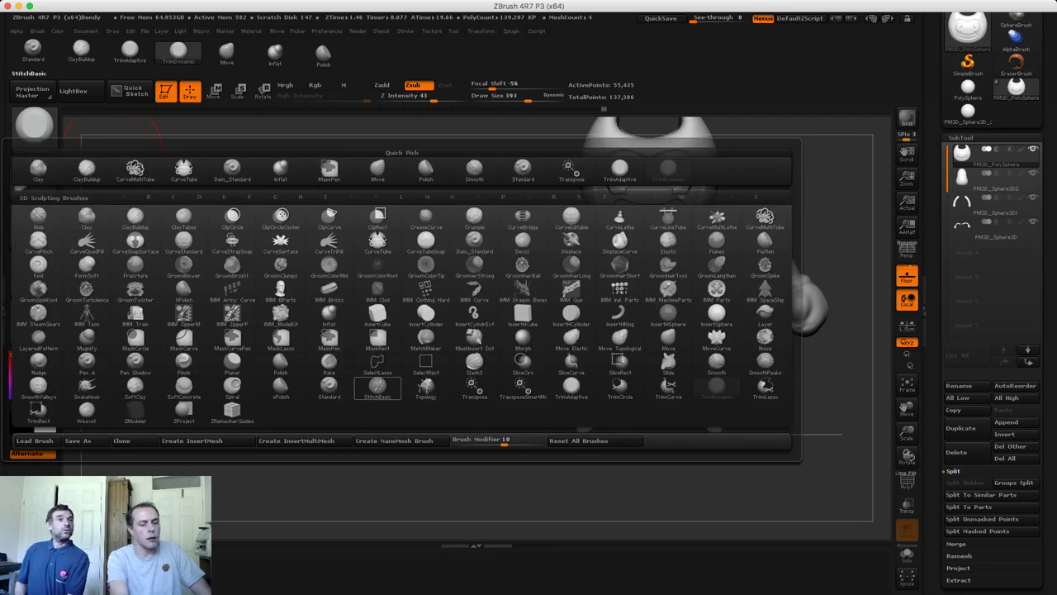
key("m")
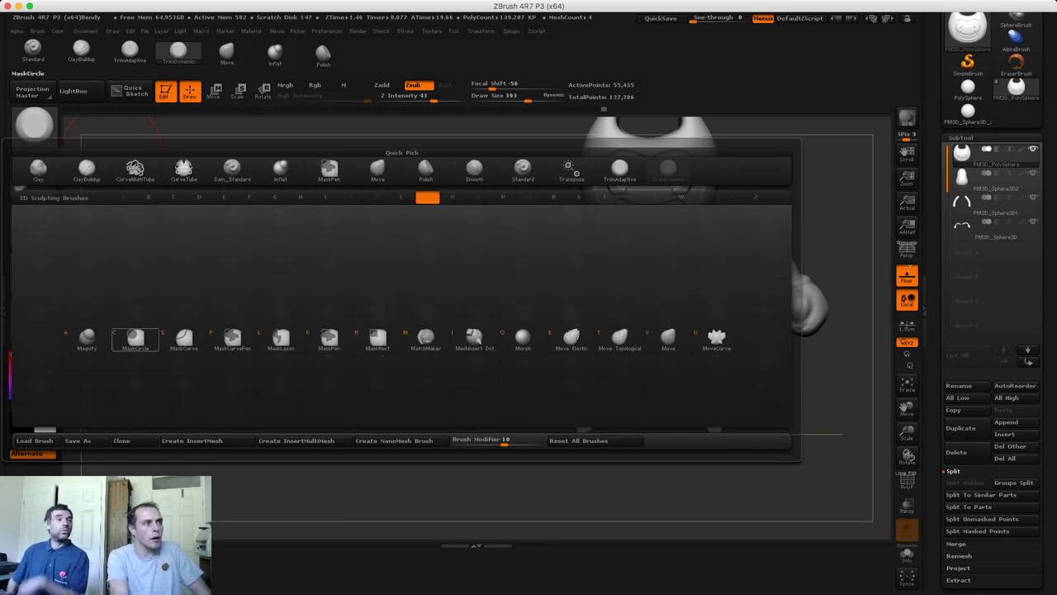
left_click(665, 337)
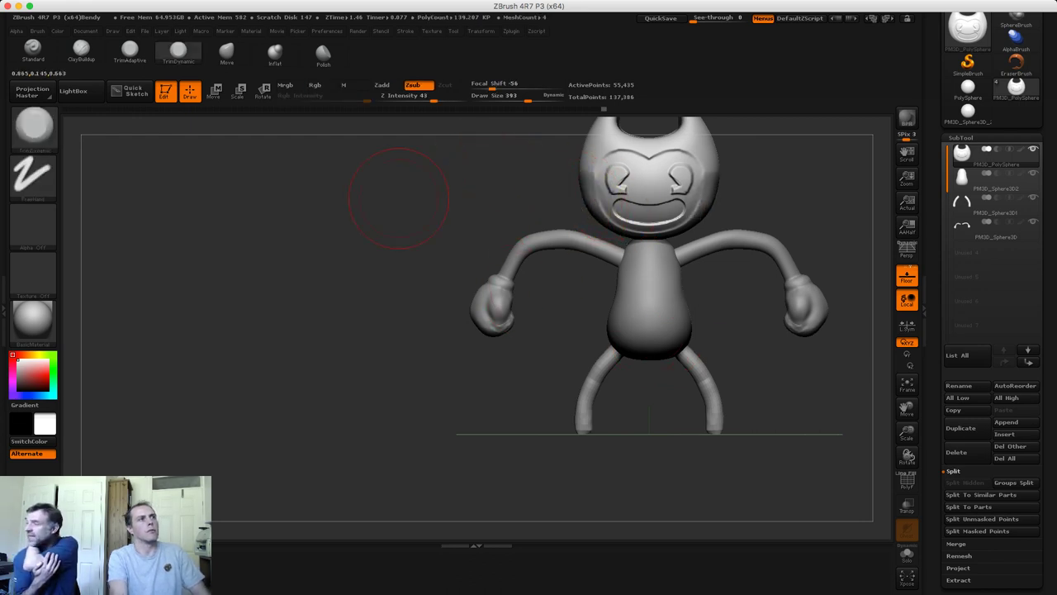
key("b")
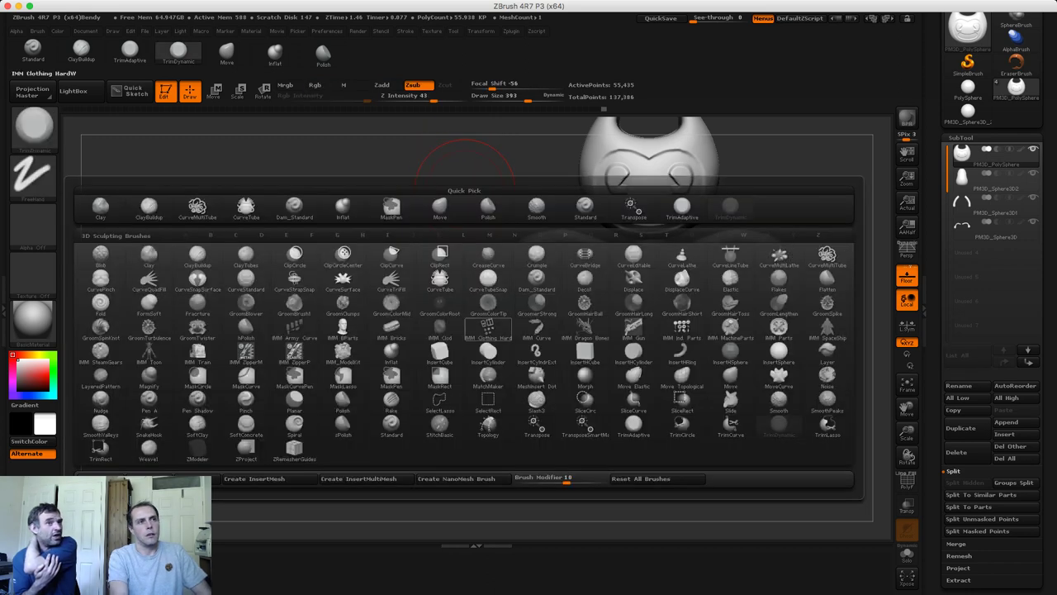
key("m")
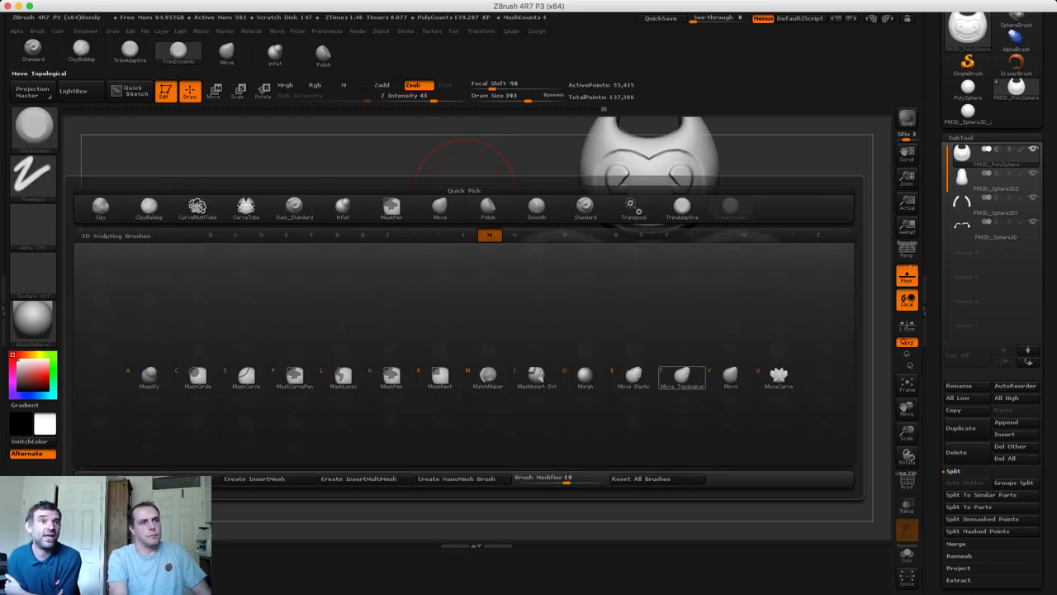
left_click(682, 376)
mouse_move(617, 313)
right_mouse_down()
mouse_move(621, 218)
mouse_move(611, 188)
right_mouse_up()
key("ctrl")
key("alt")
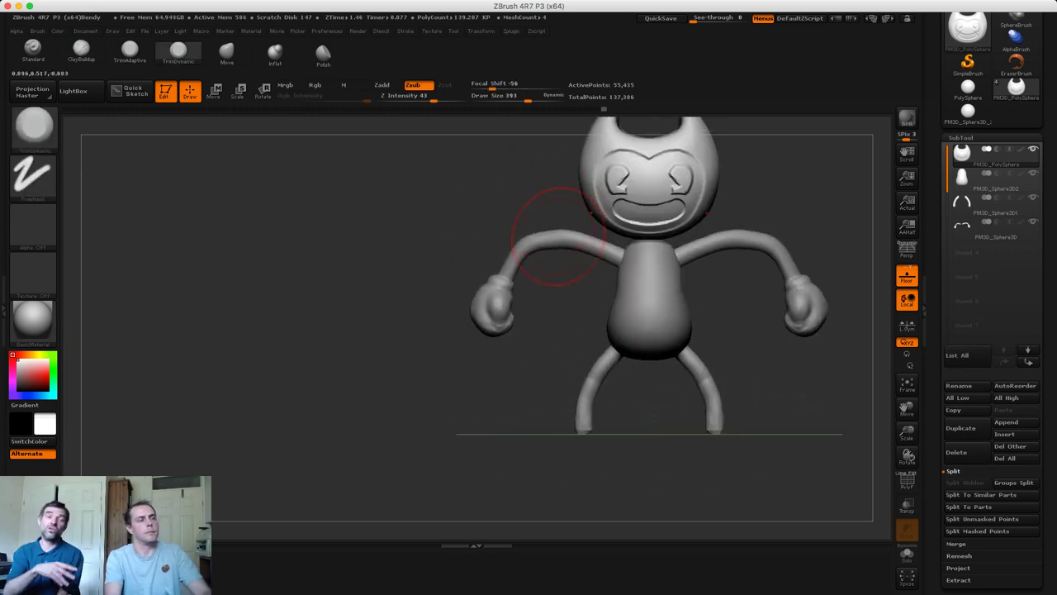
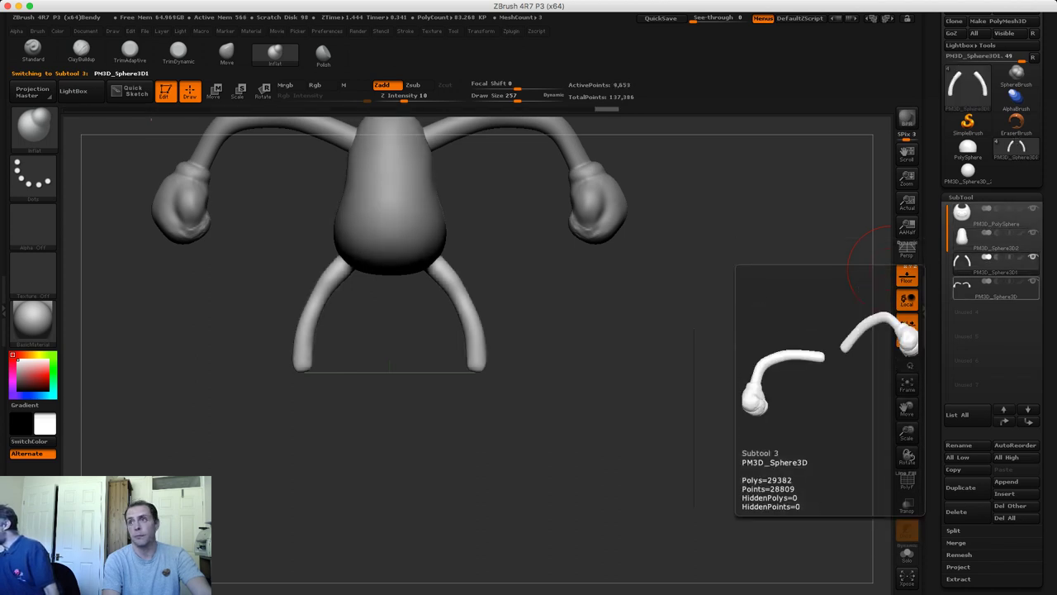
- Check the torso and leg subtools, and make the arms subtool PM3D_Sphere3D active
left_click(995, 285)
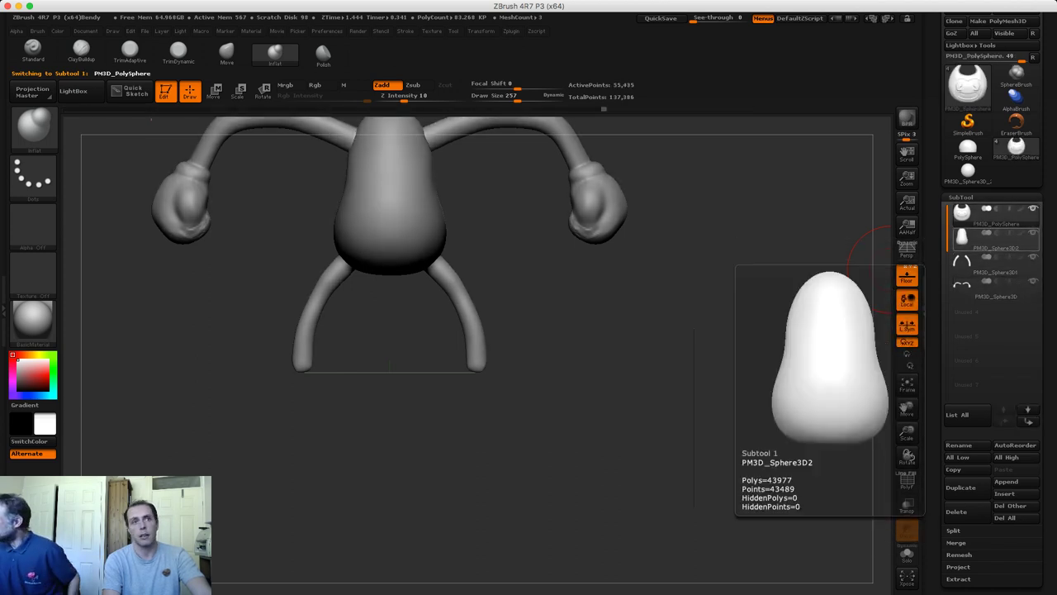
left_click(995, 239)
left_click(995, 263)
left_click(995, 287)
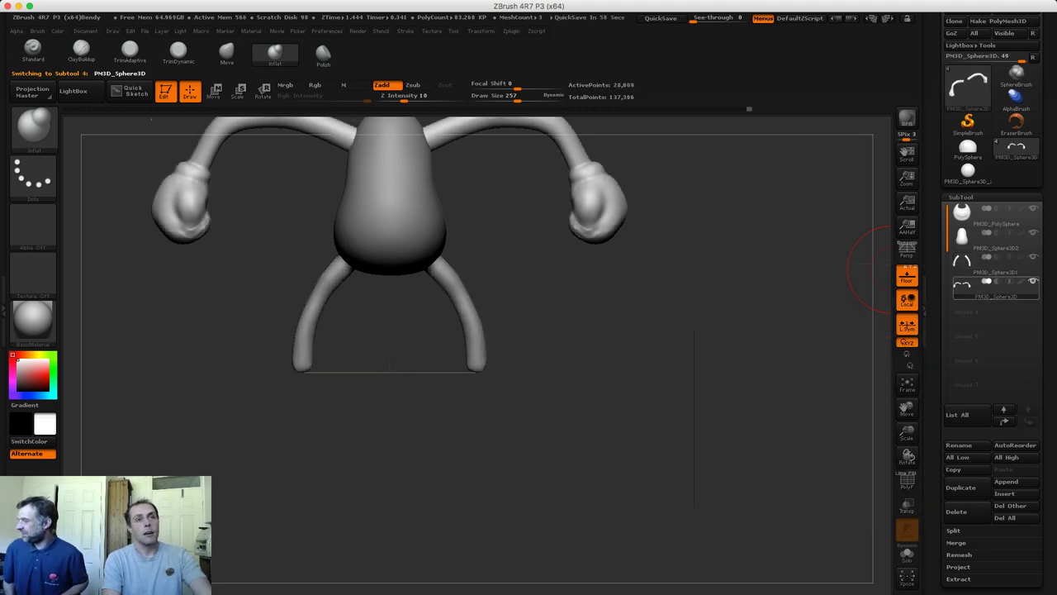
left_click(995, 262)
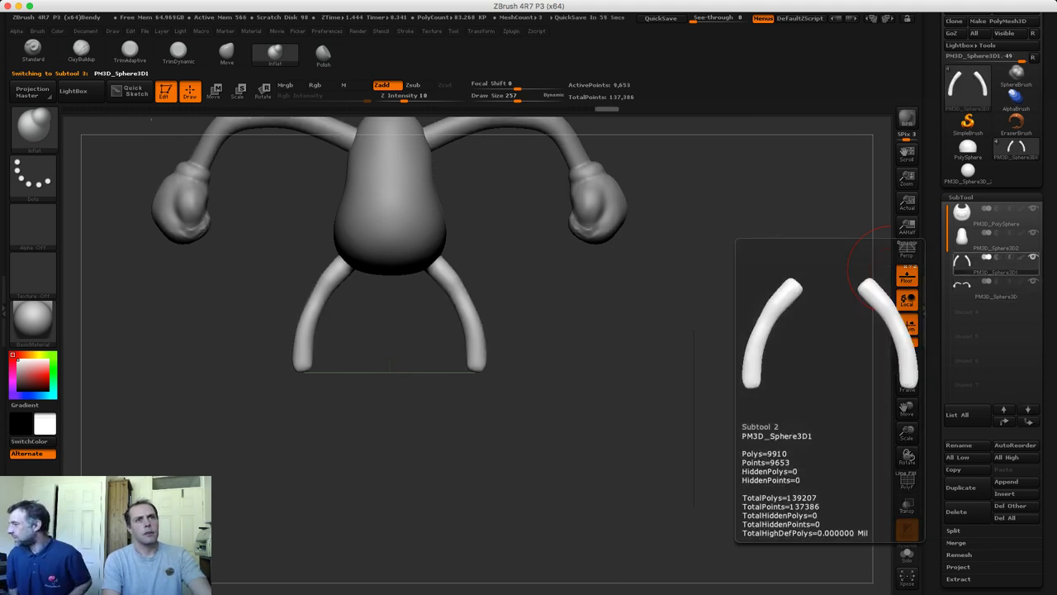
left_click(995, 285)
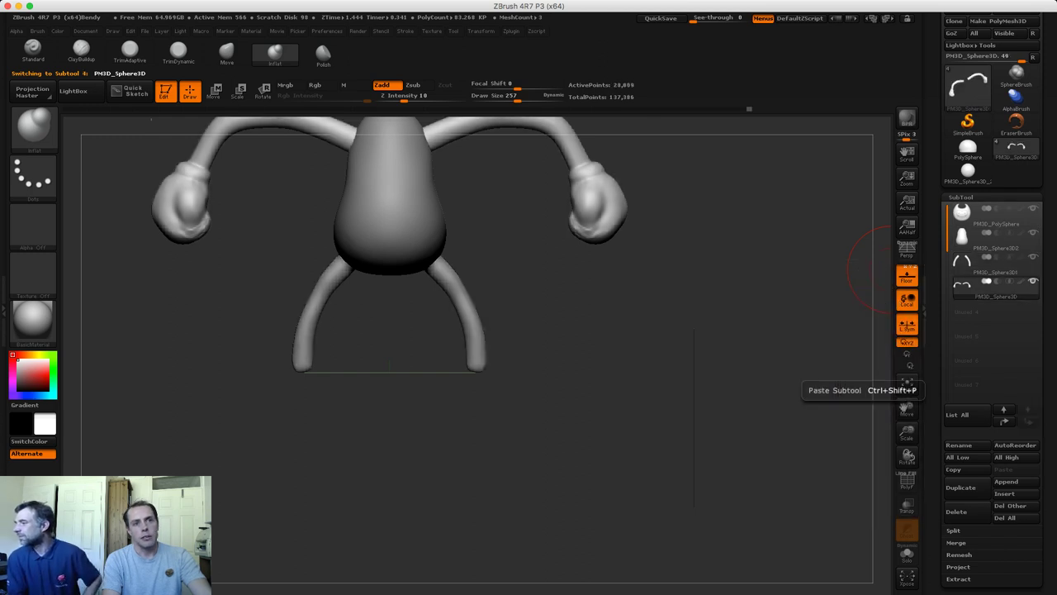
- Append the half-shoe-shaped PolySphere mesh as a new subtool and make it active
left_click(1005, 480)
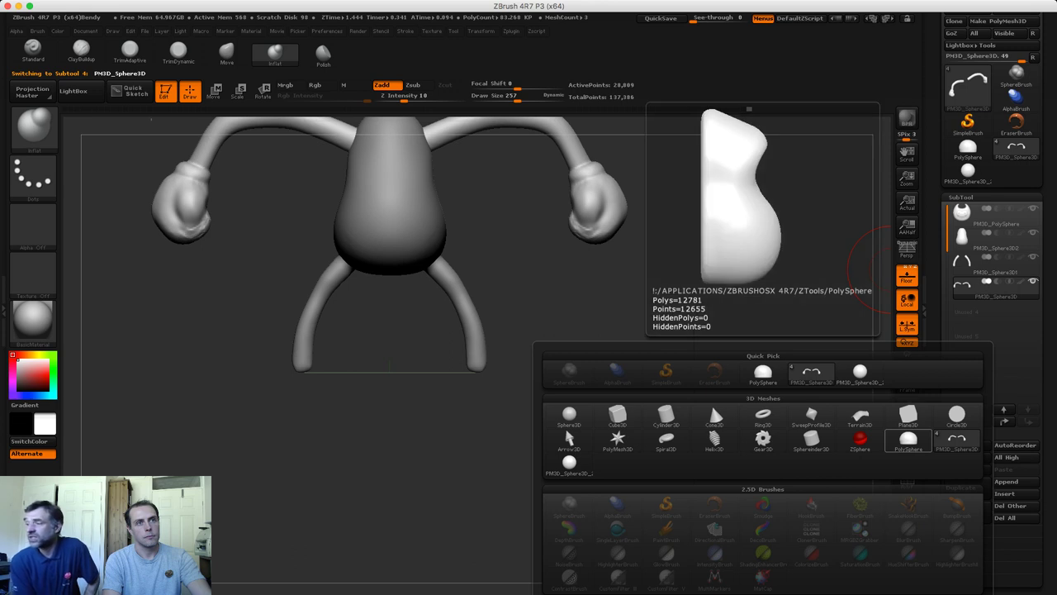
left_click(907, 438)
left_click(975, 311)
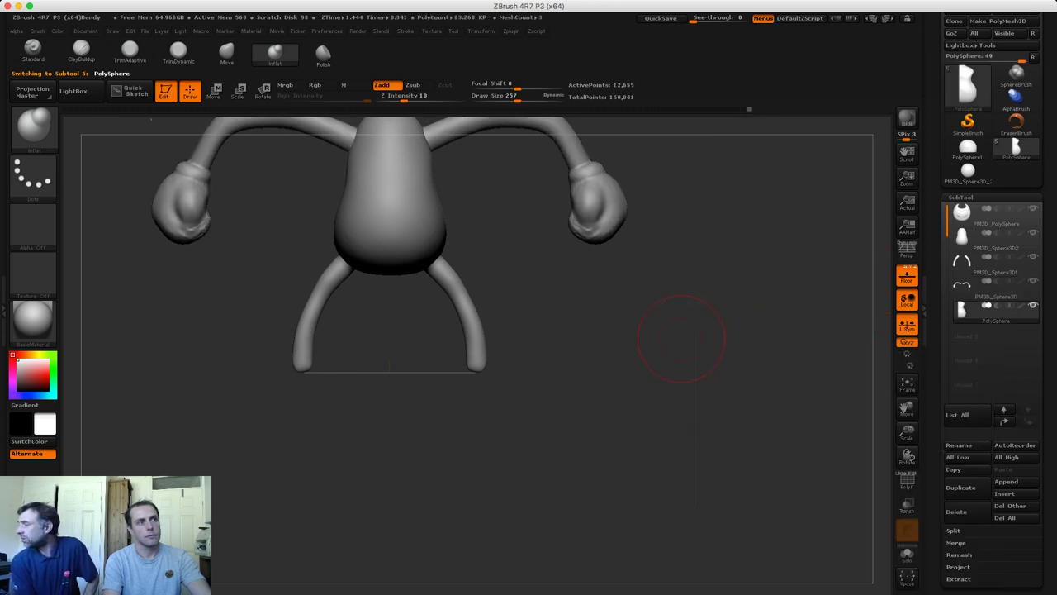
- Move the appended shoe straight down from inside the head to below the legs in side view, undoing a misplaced attempt
left_click_drag(677, 338, 611, 388)
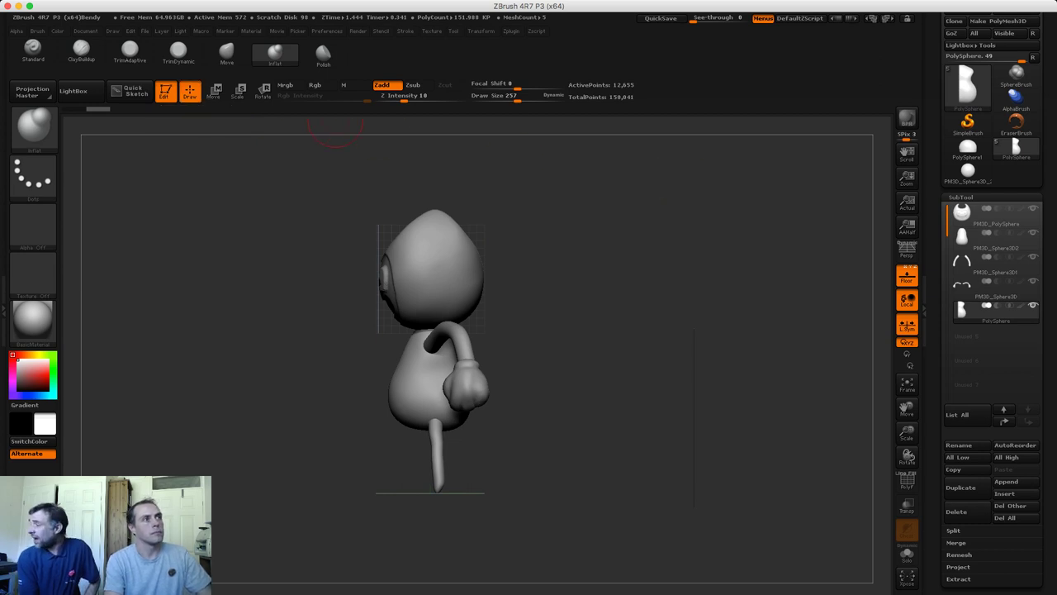
key("w")
left_click_drag(431, 294, 431, 184, "shift")
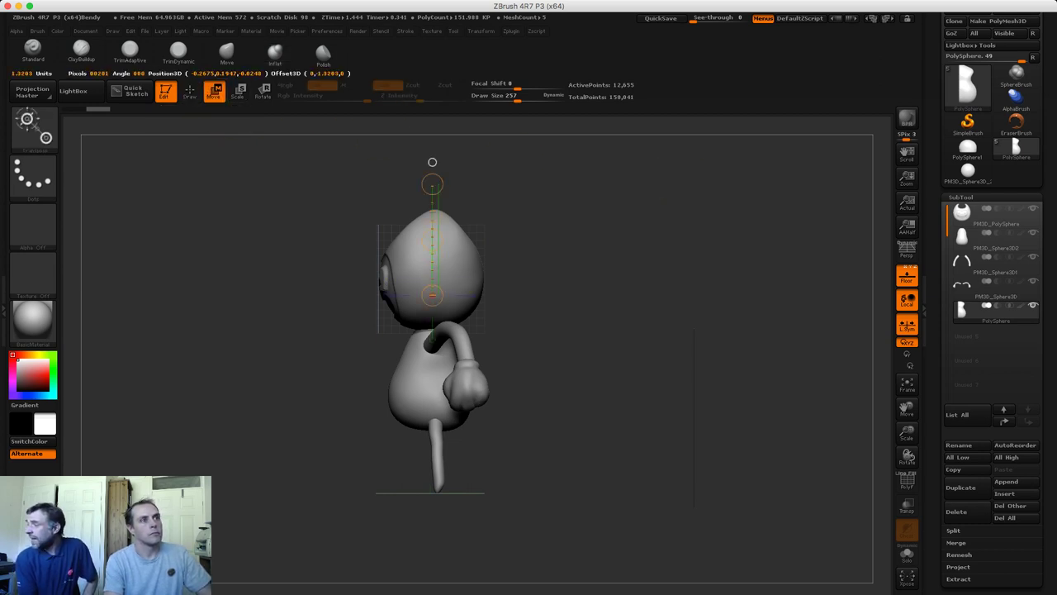
left_click_drag(438, 242, 437, 408, "shift")
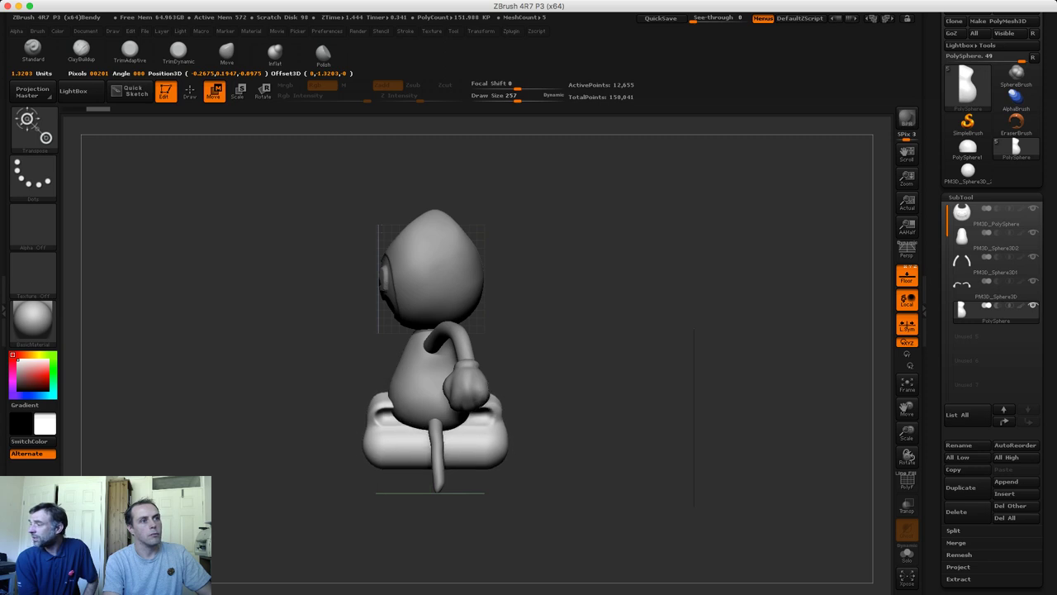
key("ctrl+z")
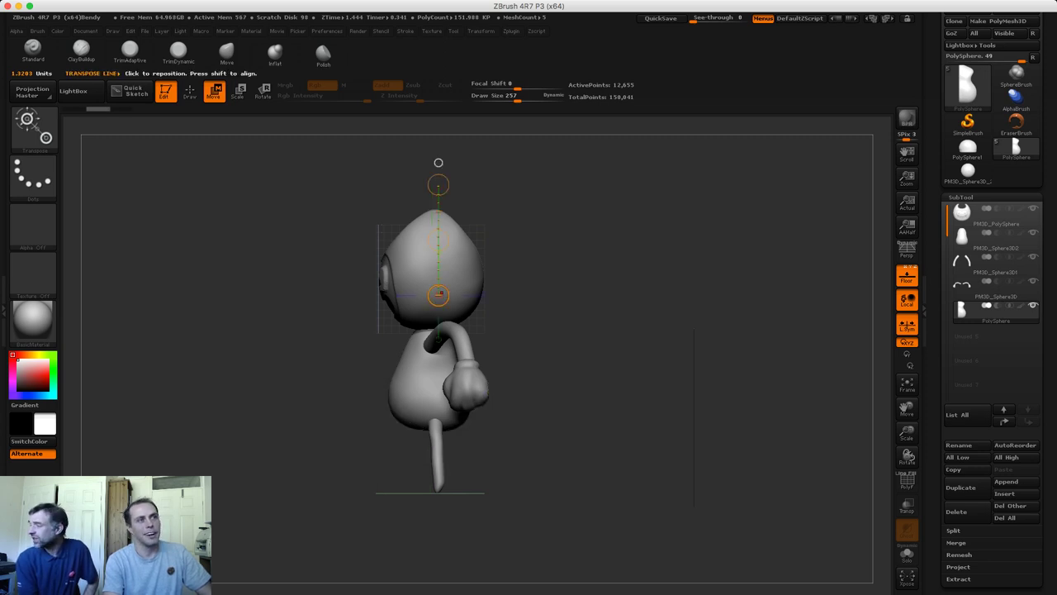
left_click_drag(438, 212, 442, 513)
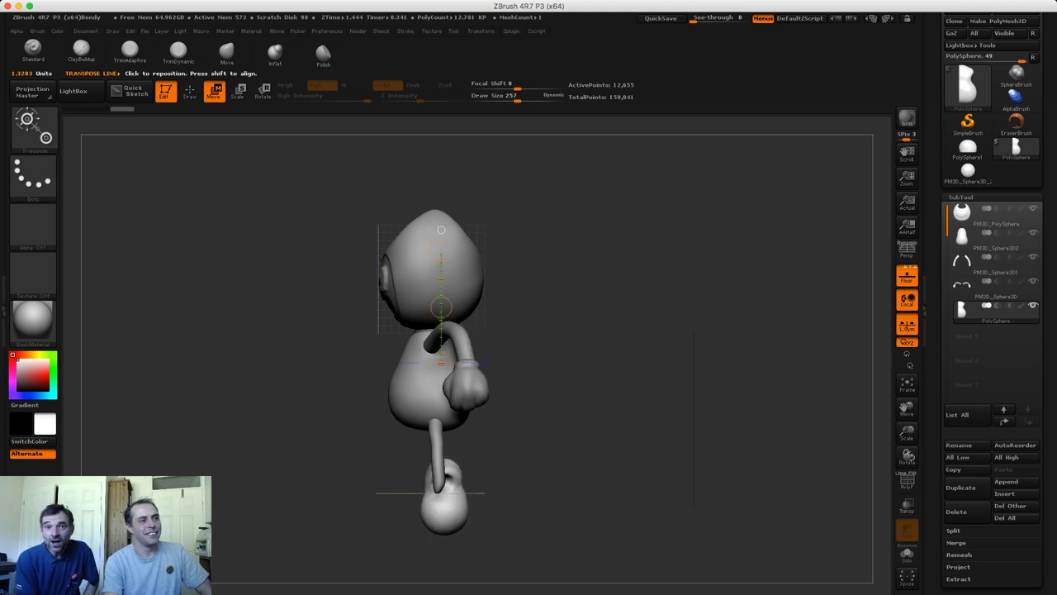
- Rotate the shoe about 90 degrees from upright so it lies sideways below the body
left_click_drag(628, 371, 462, 325)
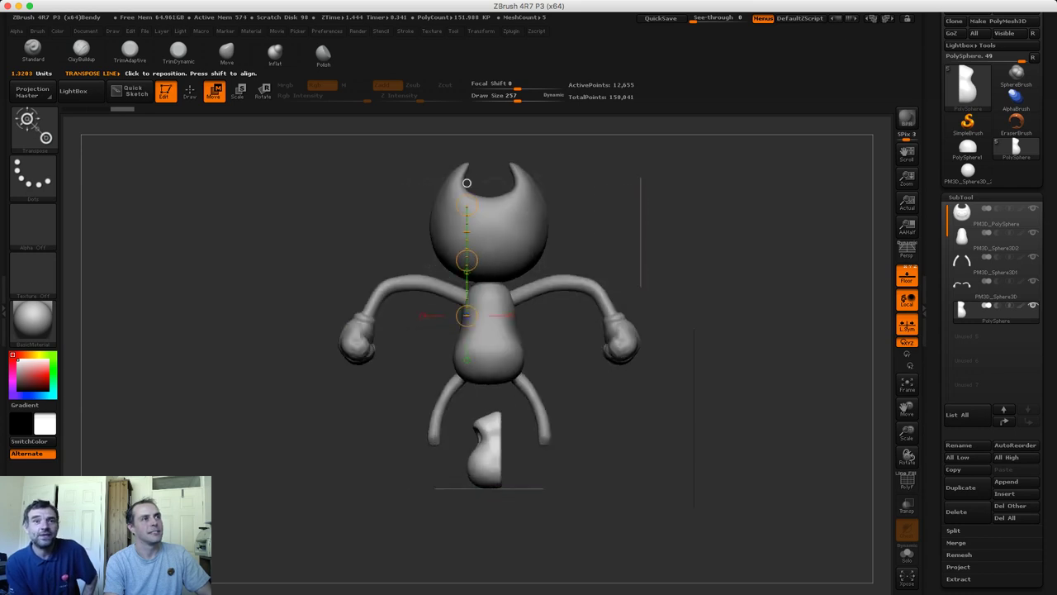
key("r")
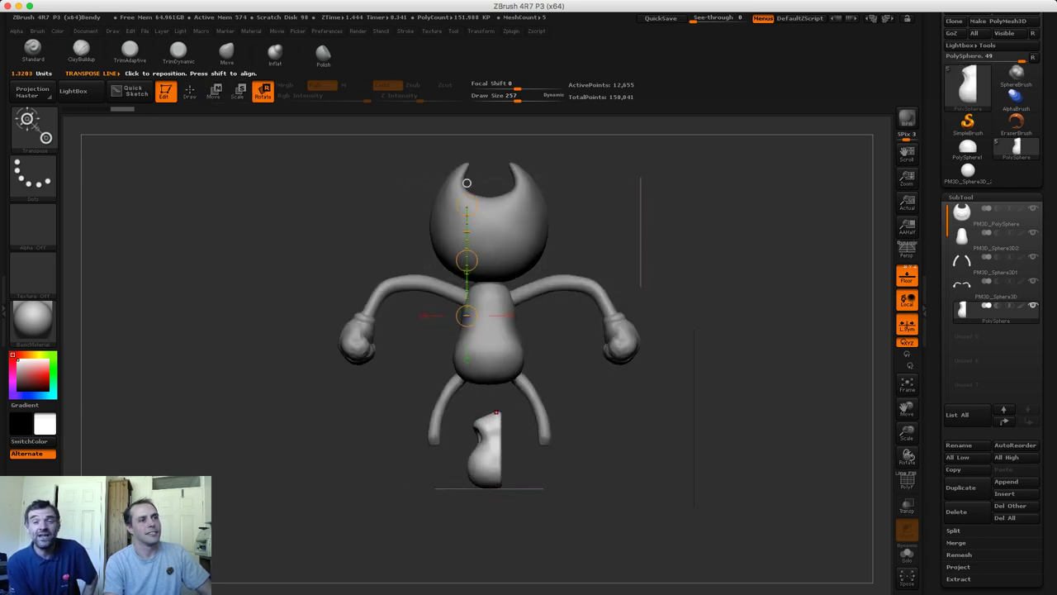
mouse_move(496, 412)
left_mouse_down()
mouse_move(460, 501)
mouse_move(496, 509)
mouse_move(428, 445)
mouse_move(422, 413)
left_mouse_up()
- Move the shoe out in front of the body in top view and rotate it so the toe points forward
left_click_drag(627, 330, 627, 438)
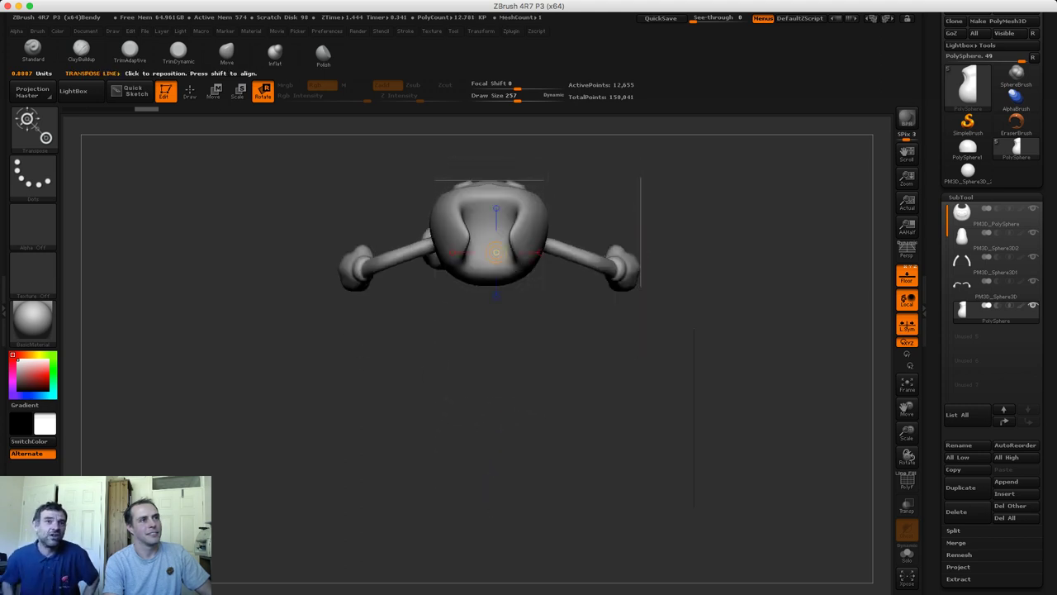
right_click_drag(496, 252, 509, 331, "alt")
key("w")
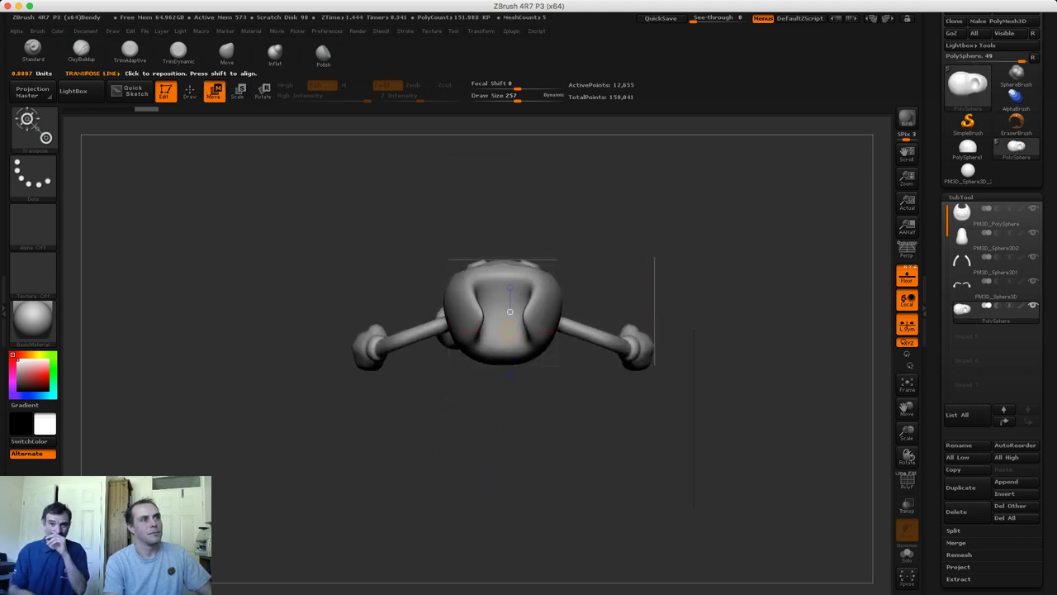
left_click_drag(455, 325, 455, 209, "shift")
left_click_drag(455, 267, 449, 163)
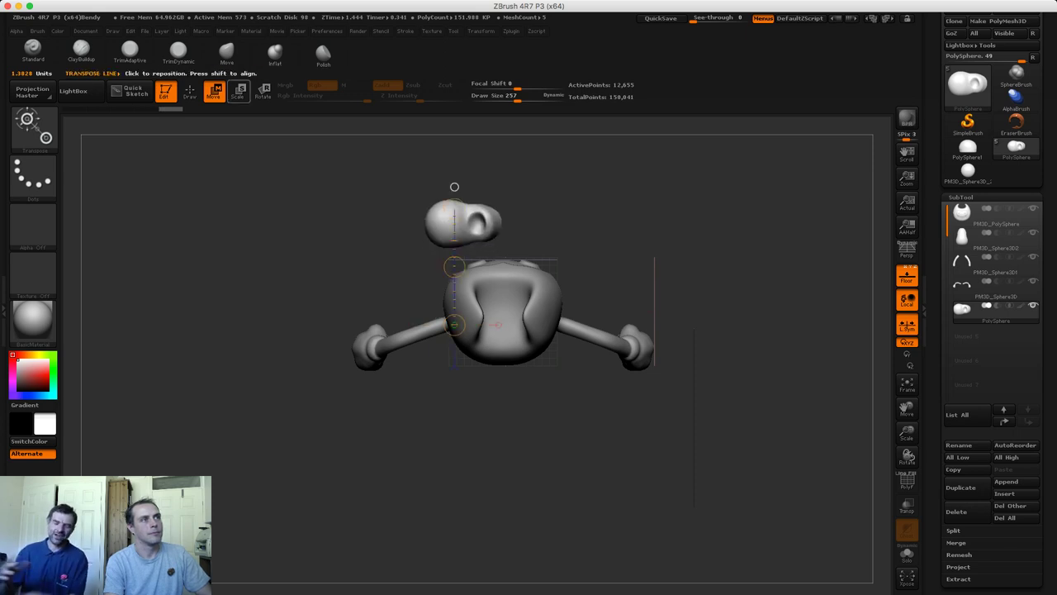
key("r")
mouse_move(493, 219)
left_mouse_down("shift")
mouse_move(493, 239)
mouse_move(434, 219)
mouse_move(474, 177)
mouse_move(436, 219)
mouse_move(440, 197)
mouse_move(490, 161)
left_mouse_up("shift")
- Move the shoe back to the bottom of the legs in side view and sideways under one leg in front view
left_click_drag(702, 347, 702, 239)
left_click_drag(414, 224, 393, 162, "shift")
left_click(215, 91)
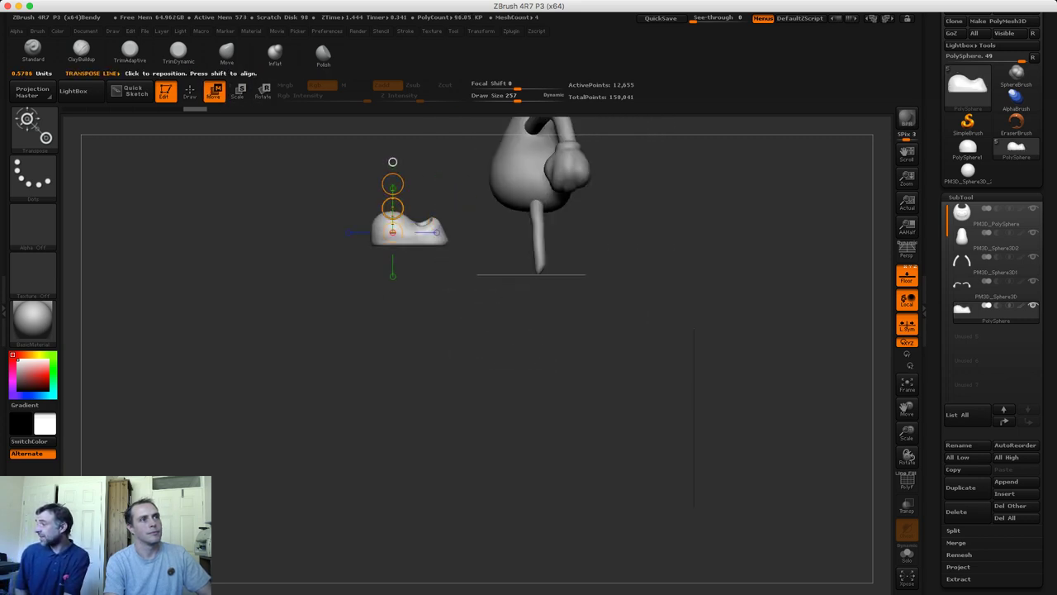
left_click_drag(393, 207, 512, 250)
left_click_drag(660, 346, 760, 346, "shift")
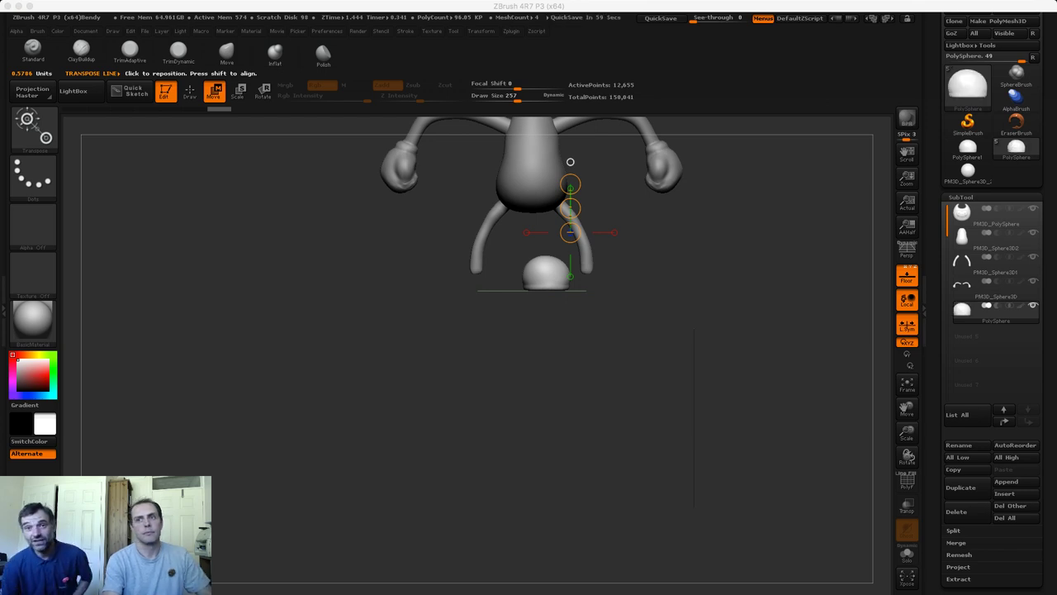
left_click(539, 275)
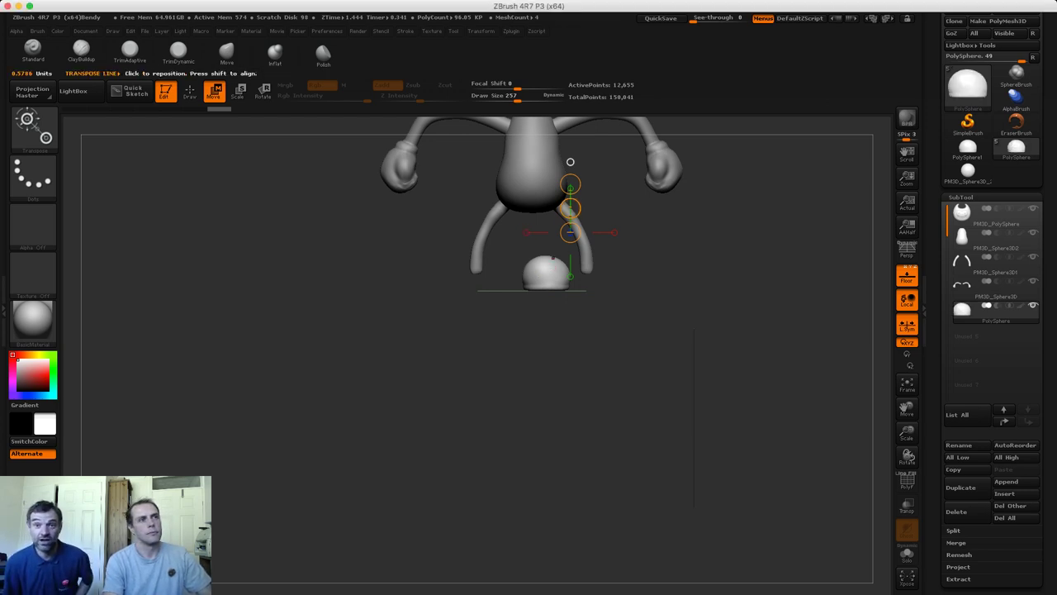
left_click_drag(569, 208, 609, 208)
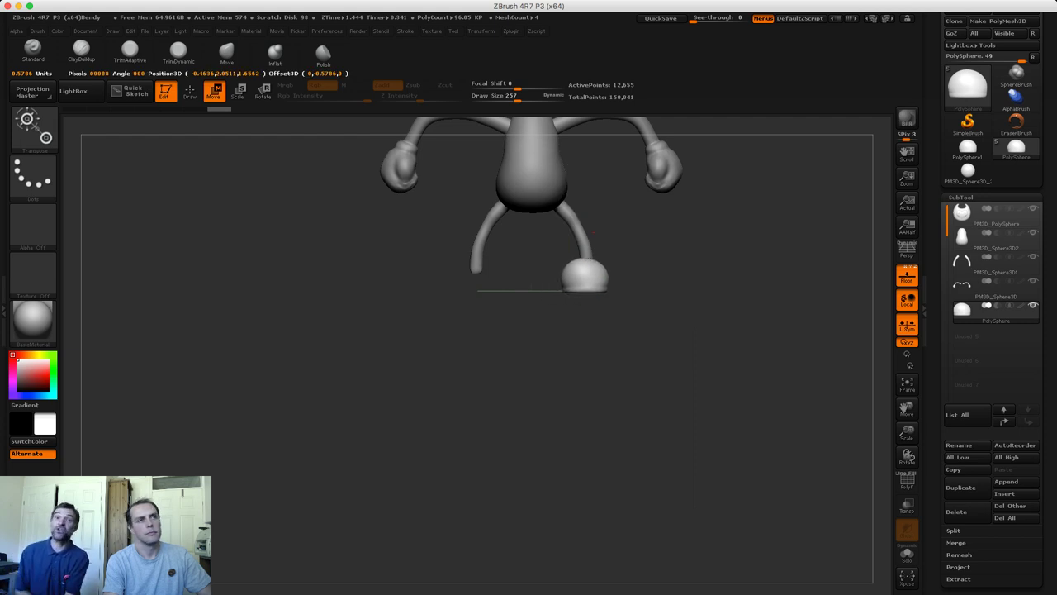
- Rotate the shoe in bottom view so its toe turns outward, and shift it slightly inward against the leg's lower end
left_click_drag(702, 248, 732, 247)
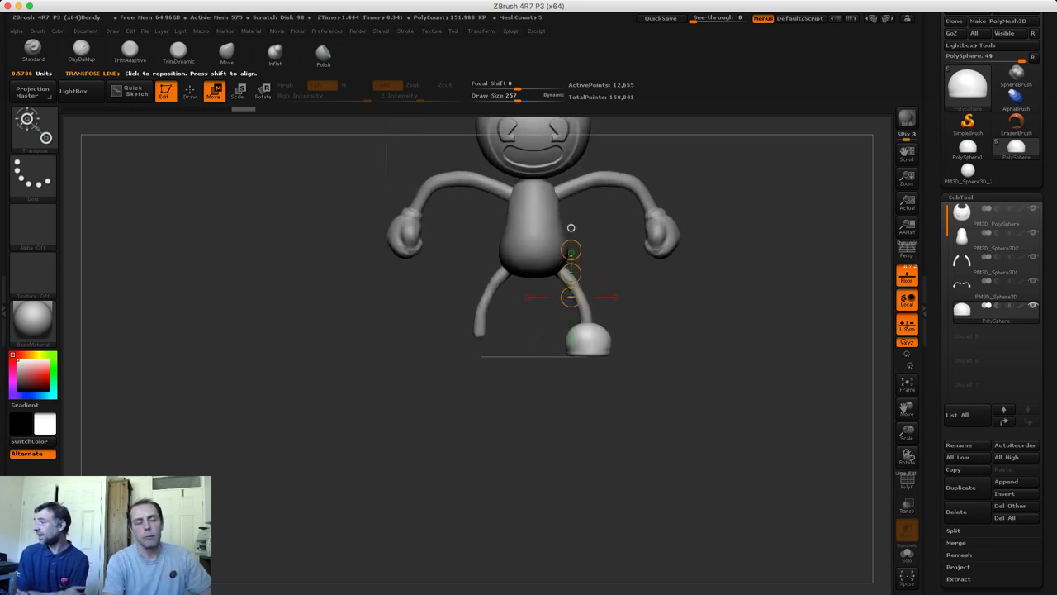
left_click_drag(732, 248, 732, 165, "shift")
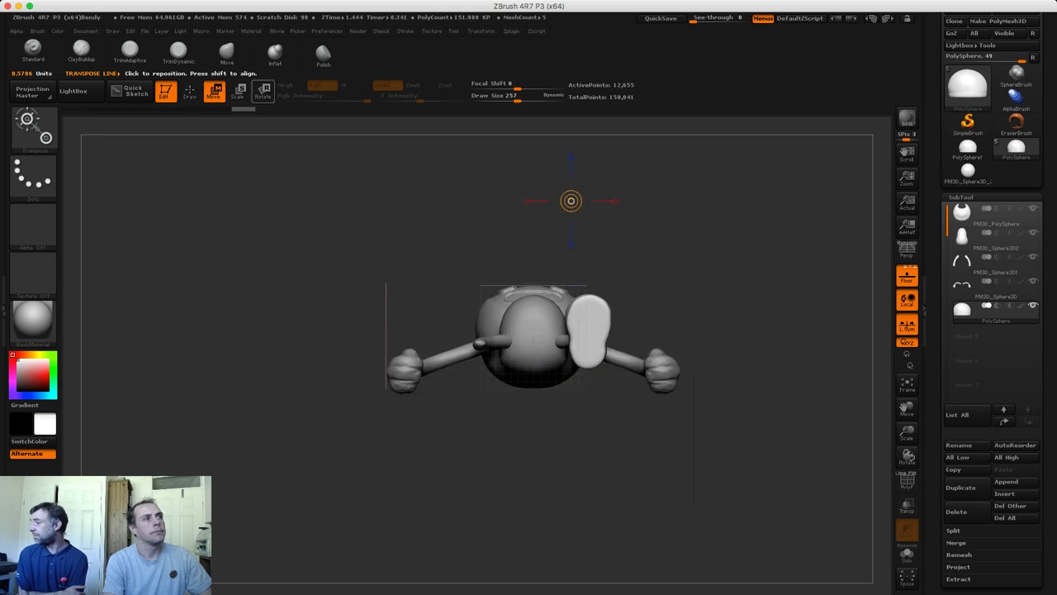
key("r")
mouse_move(592, 358)
left_mouse_down()
mouse_move(592, 275)
mouse_move(629, 292)
left_mouse_up()
left_click_drag(702, 272, 693, 371)
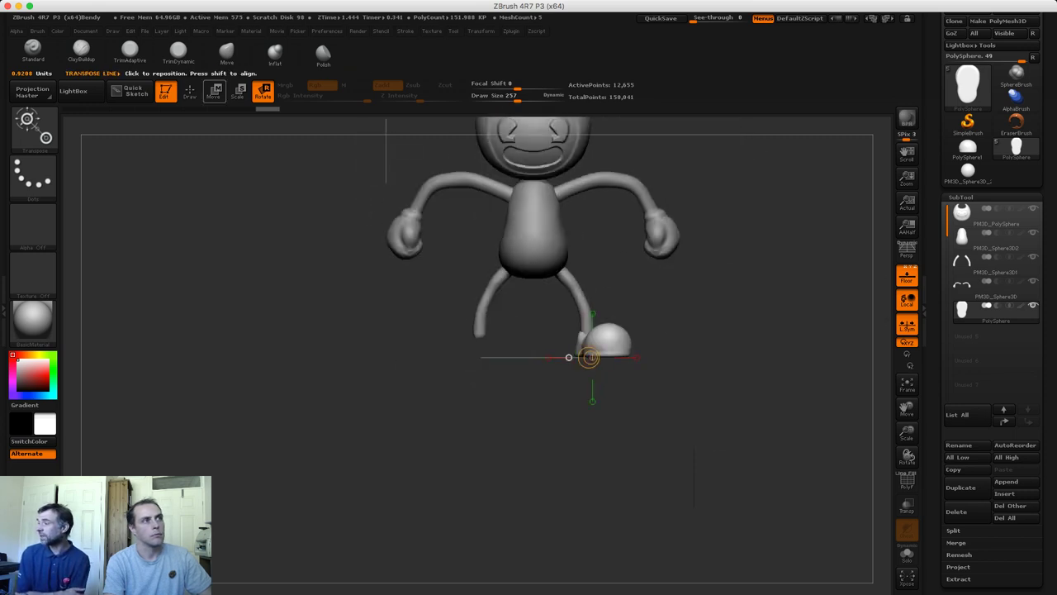
key("w")
left_click_drag(623, 349, 595, 350, "shift")
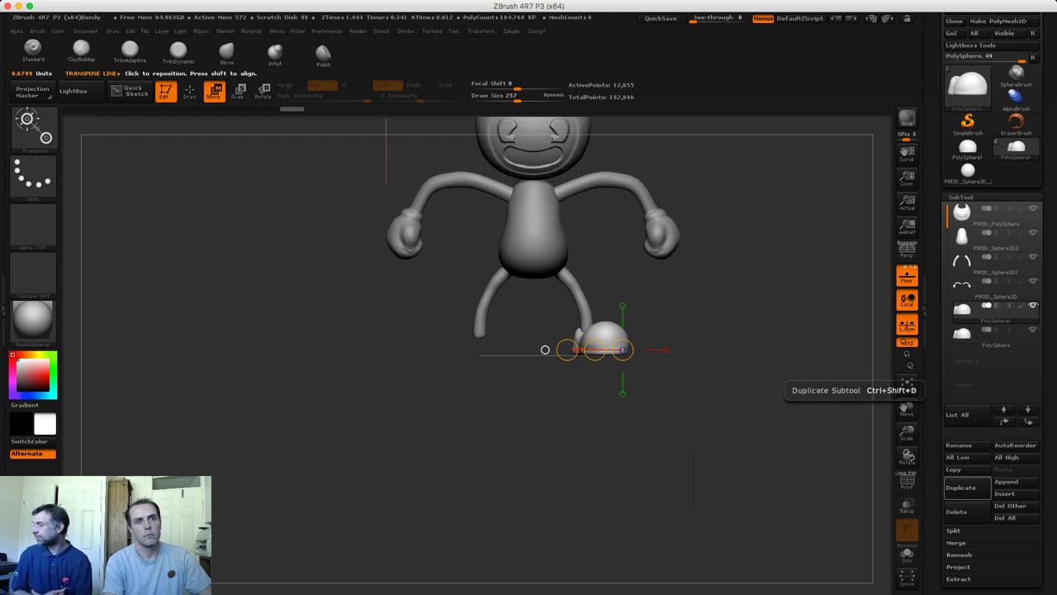
- Duplicate the shoe subtool and mirror the copy with the Deformation Mirror to place it under the other leg
left_click(961, 488)
scroll(960, 487, "down", 5)
scroll(991, 330, "up", 2)
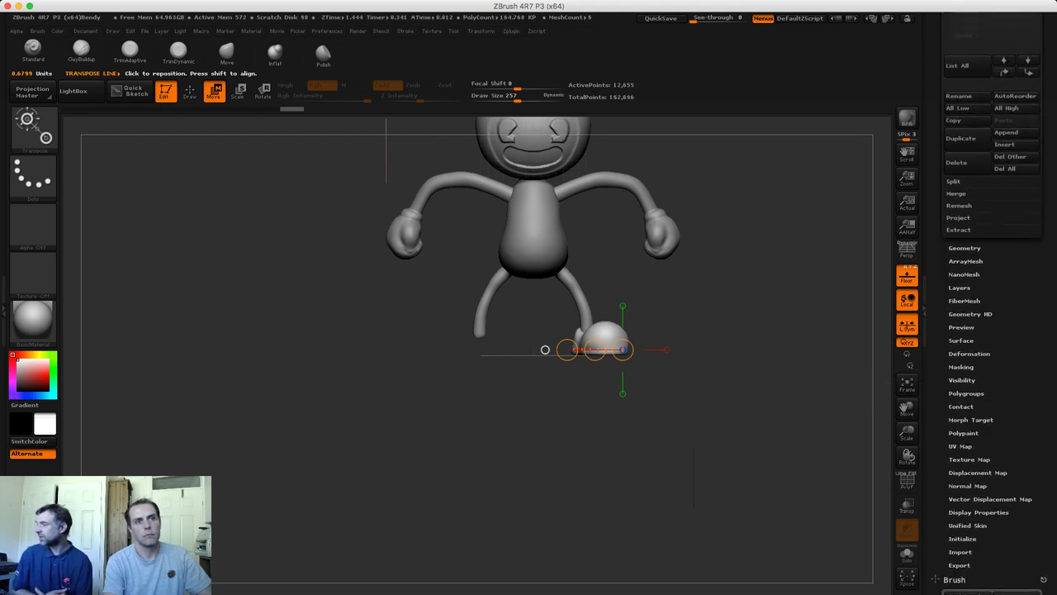
left_click(969, 354)
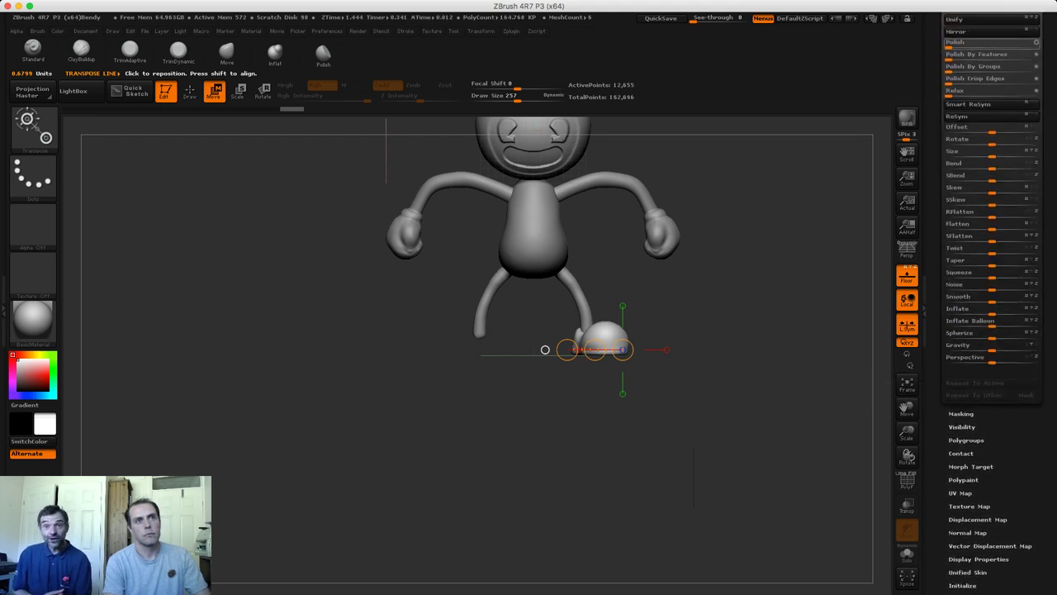
left_click(956, 31)
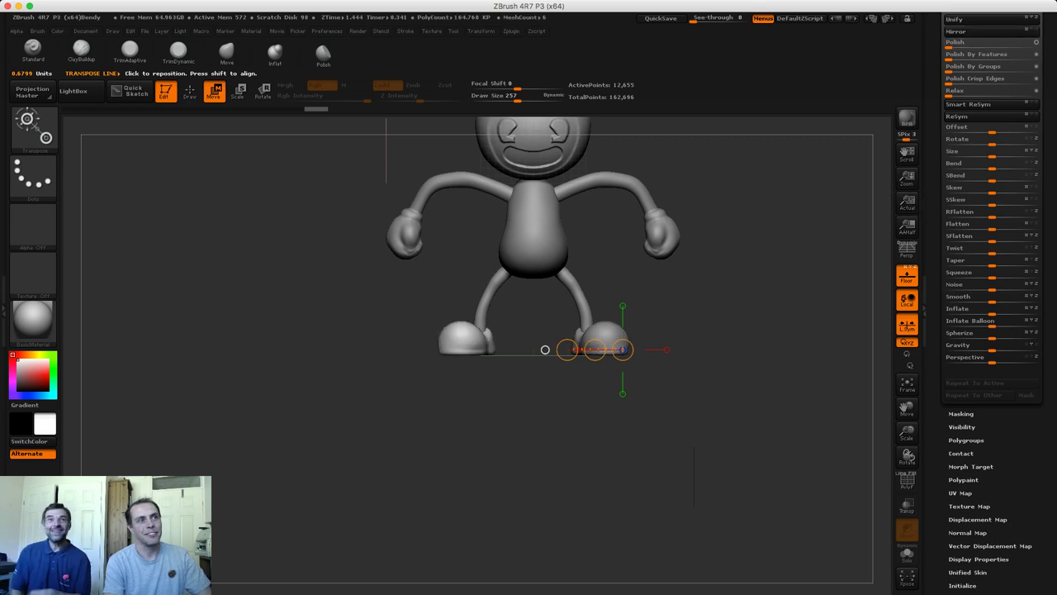
left_click_drag(710, 396, 740, 479, "alt")
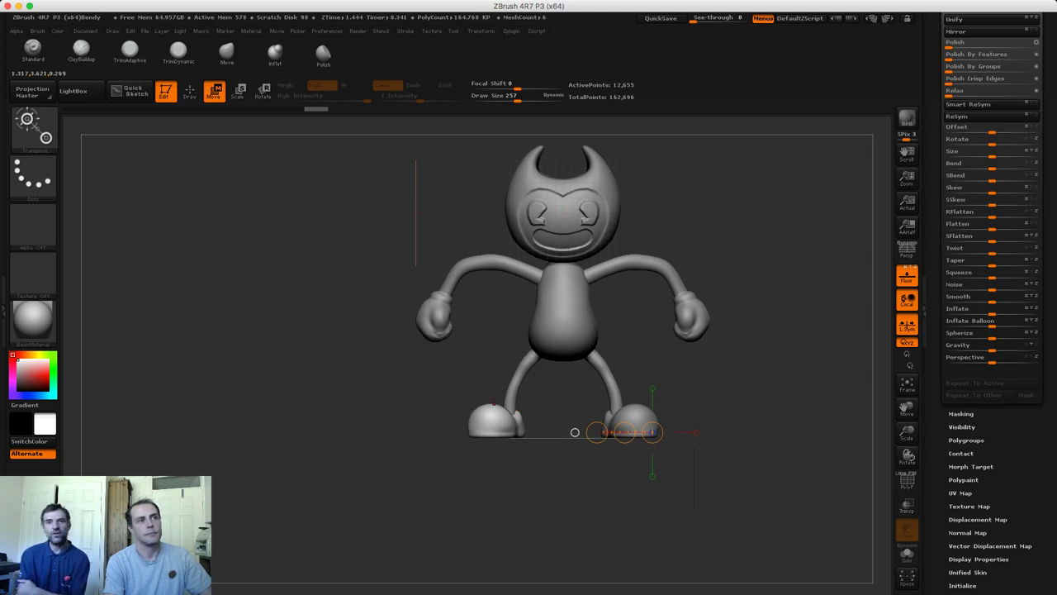
- Make the arms the active subtool and switch to the Move brush with a larger draw size
left_click(469, 264, "alt")
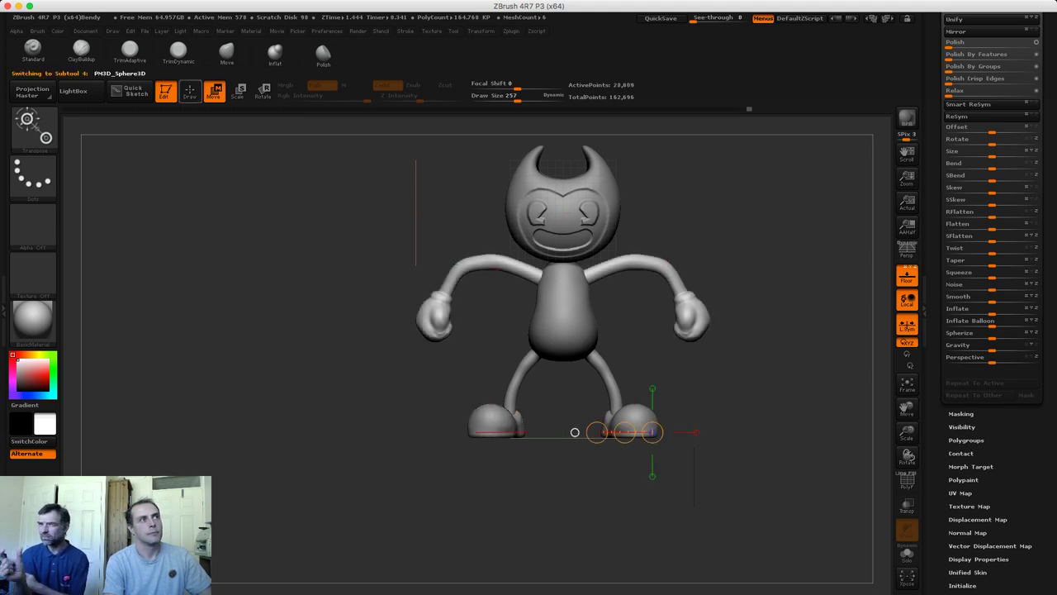
left_click(275, 54)
key("s")
left_click_drag(476, 263, 484, 271)
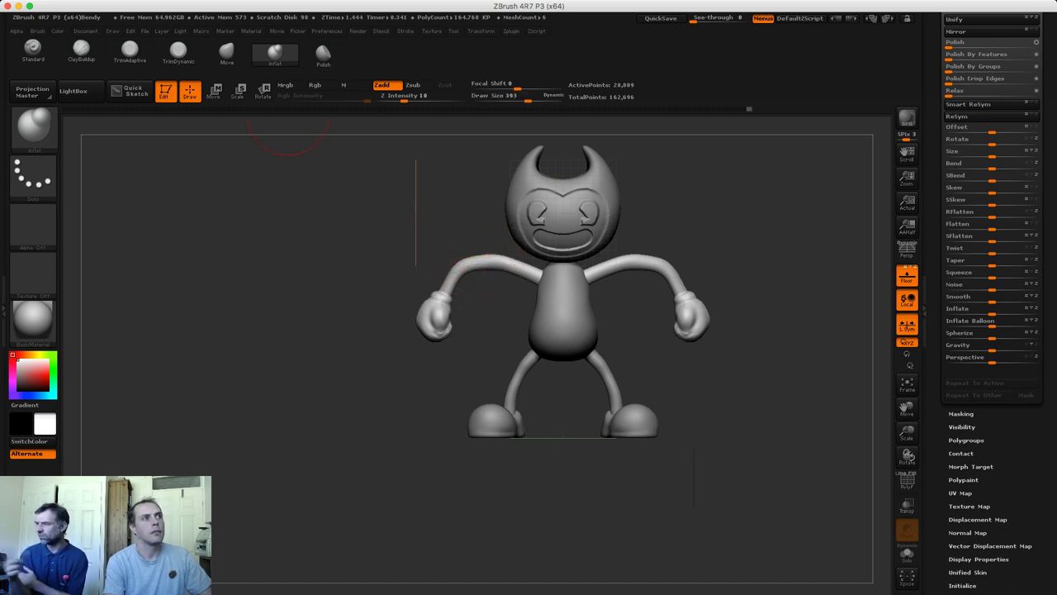
left_click(226, 51)
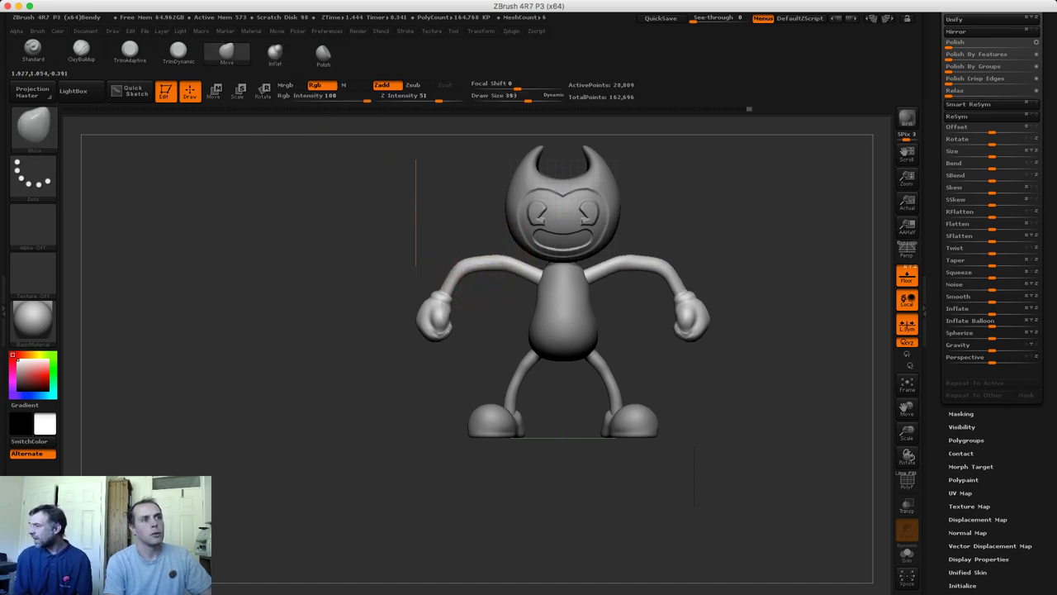
- Try to pull the arms and hands inward with the Move brush at draw size 512
mouse_move(487, 263)
left_mouse_down()
mouse_move(463, 266)
mouse_move(437, 321)
left_mouse_up()
key("s")
mouse_move(432, 321)
left_mouse_down()
mouse_move(446, 288)
mouse_move(484, 267)
mouse_move(436, 315)
left_mouse_up()
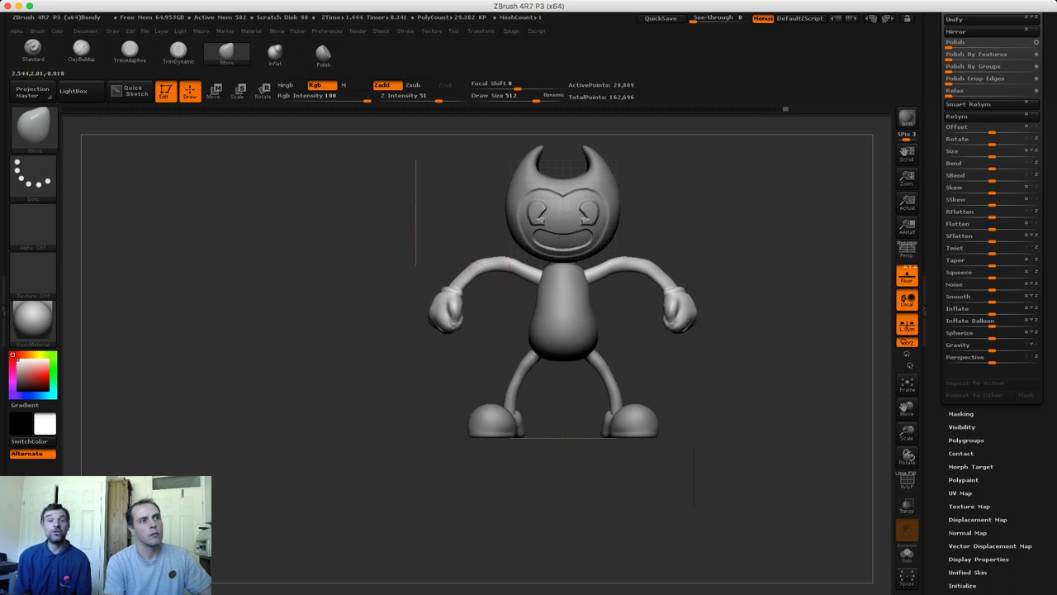
left_click_drag(363, 322, 420, 320, "shift")
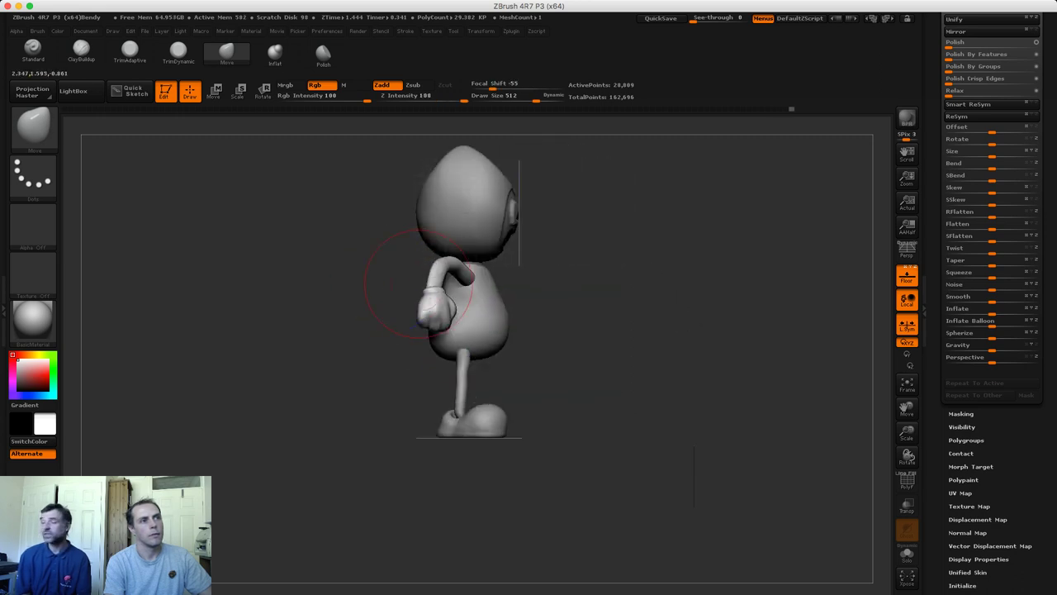
left_click_drag(396, 273, 347, 273, "shift")
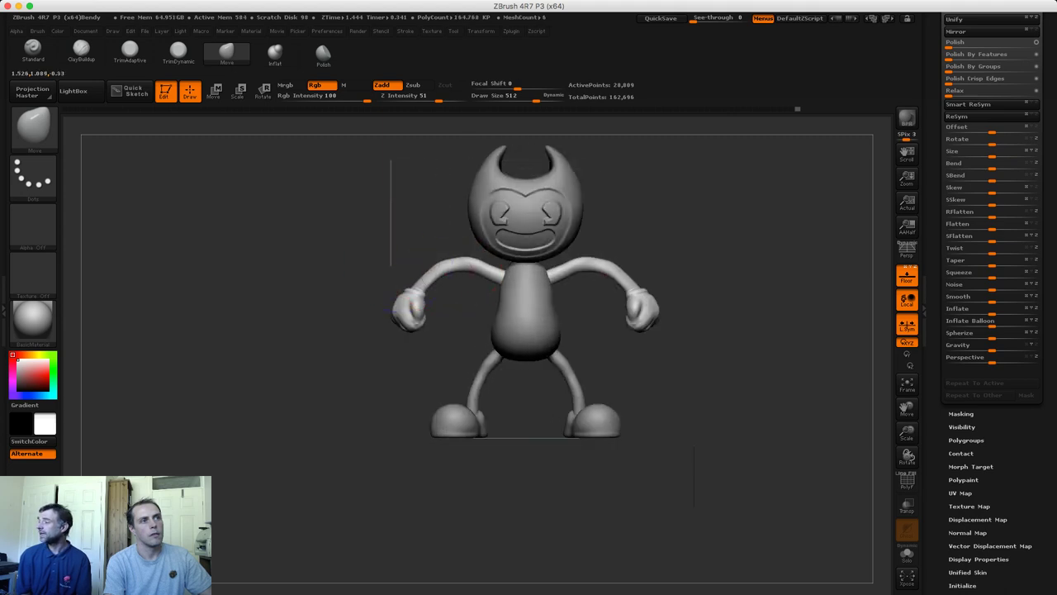
- Undo the Move brush edits to the arms and hands
key("ctrl+z")
key("ctrl+z")
key("ctrl+z")
key("ctrl+z")
key("ctrl+z")
key("ctrl+z")
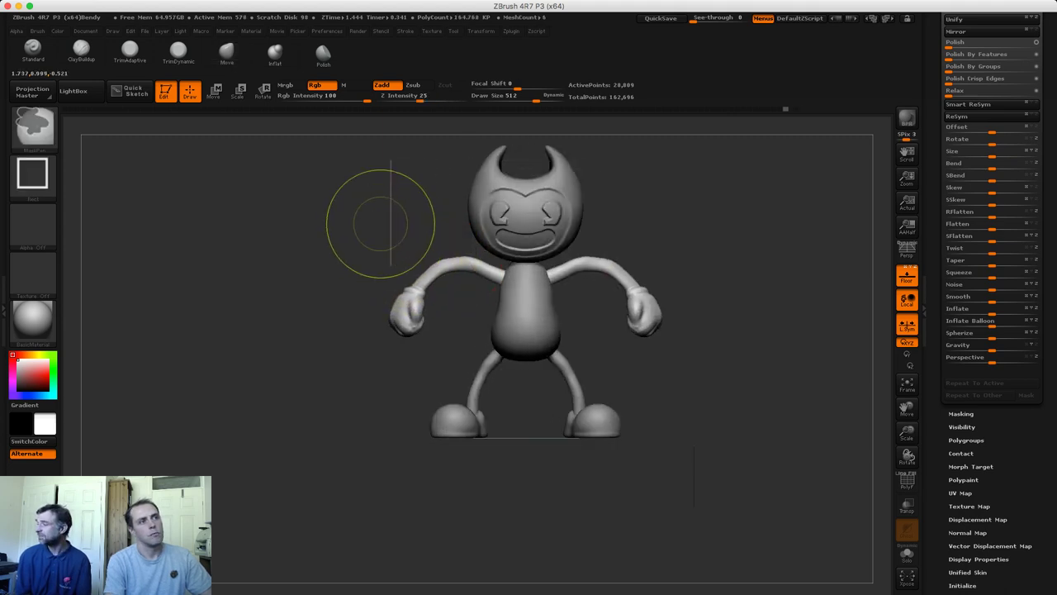
key("ctrl+z")
key("ctrl+z")
key("ctrl+z")
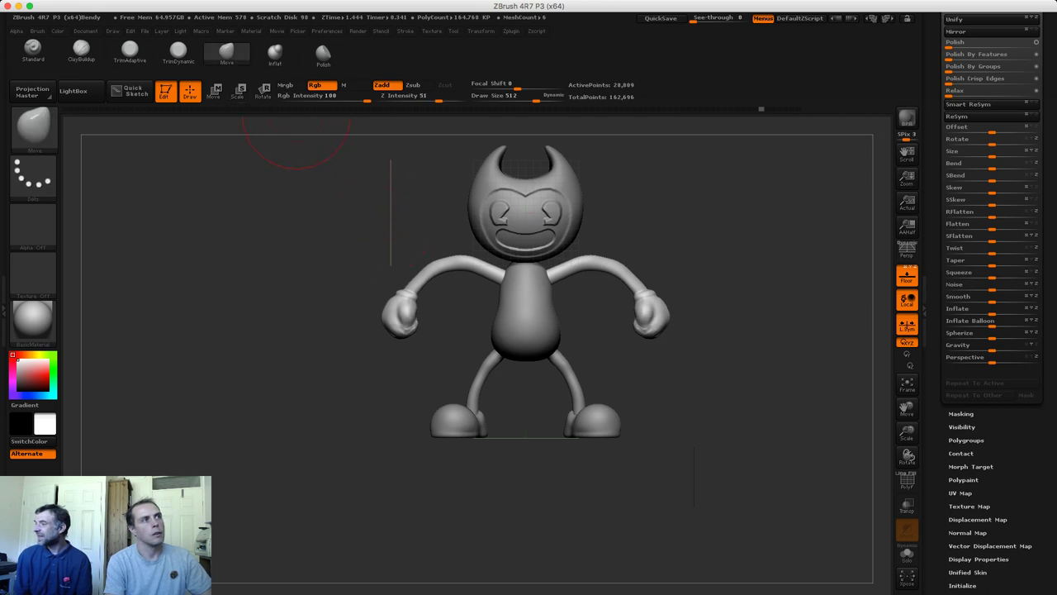
- Scale the arms subtool down and shift it inward toward the torso with the transpose line
key("w")
key("e")
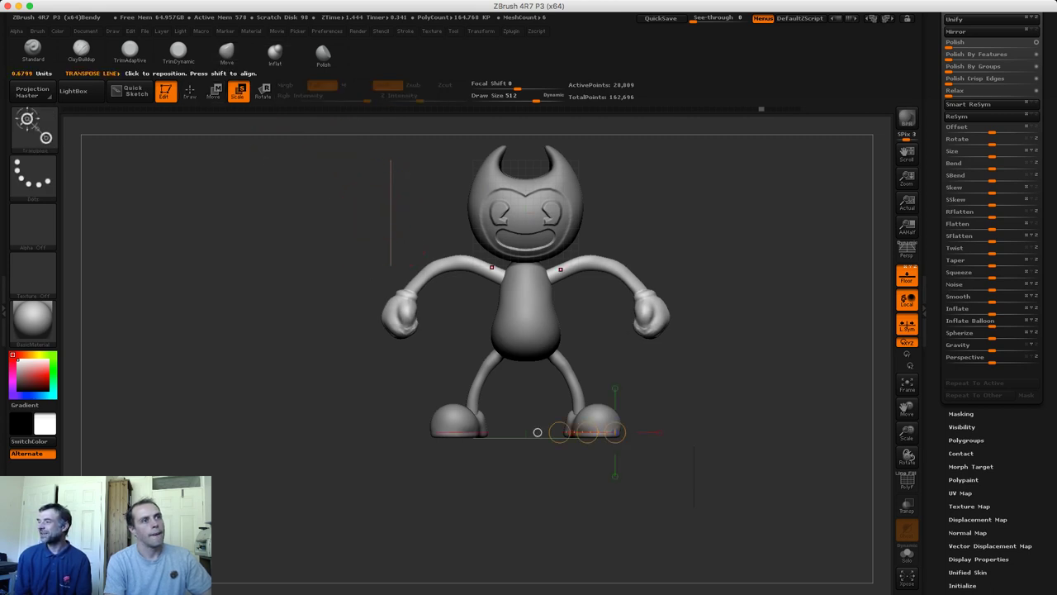
left_click_drag(372, 273, 350, 273)
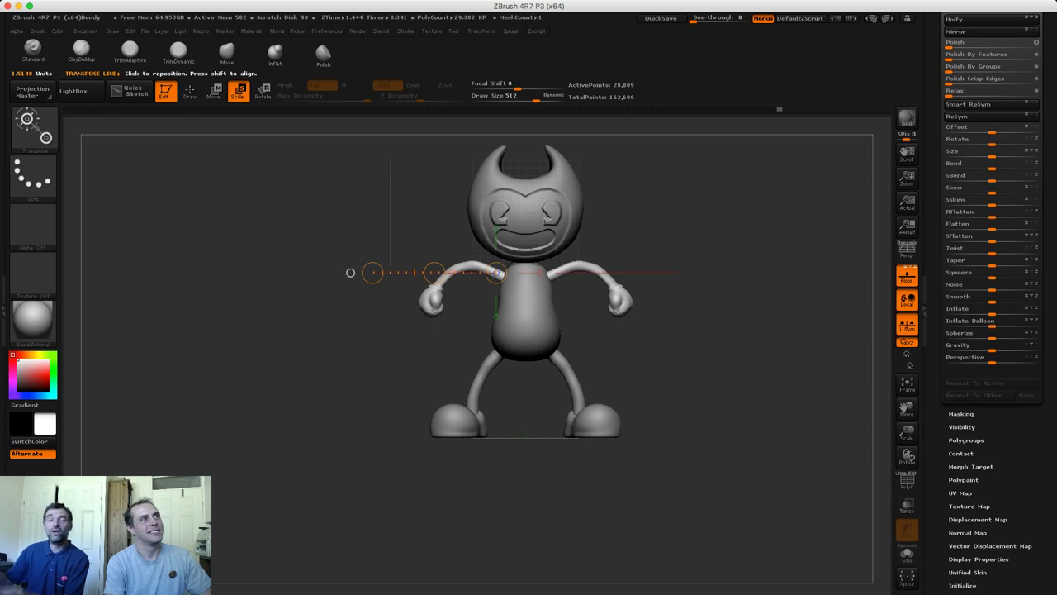
left_click(213, 93)
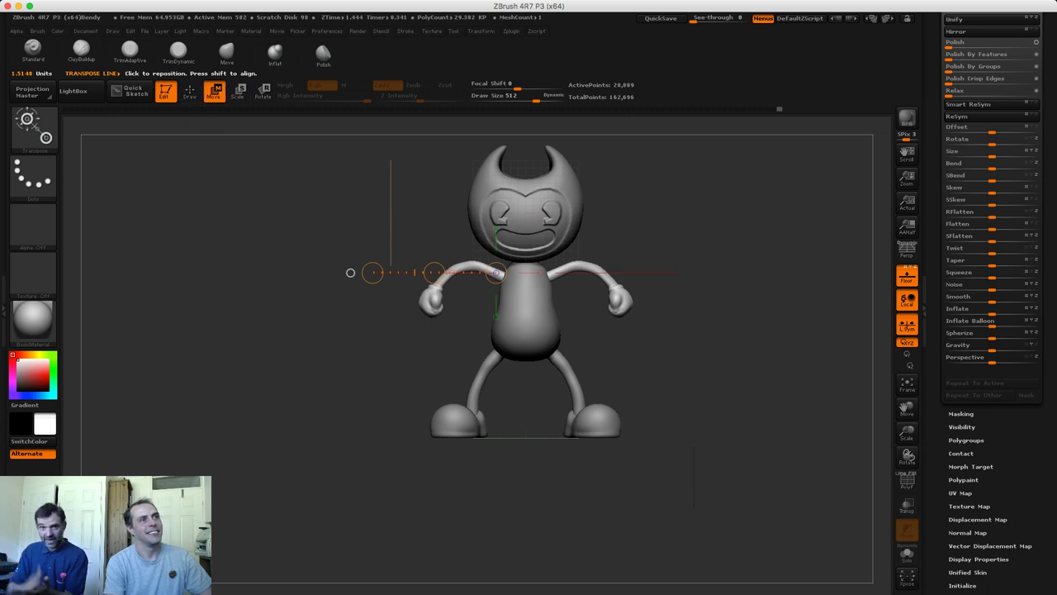
left_click_drag(434, 272, 444, 273)
left_click_drag(346, 206, 347, 239, "alt")
- Switch the masking stroke to Lasso and mask the arms, leaving only the gloved hands unmasked
left_click(190, 91)
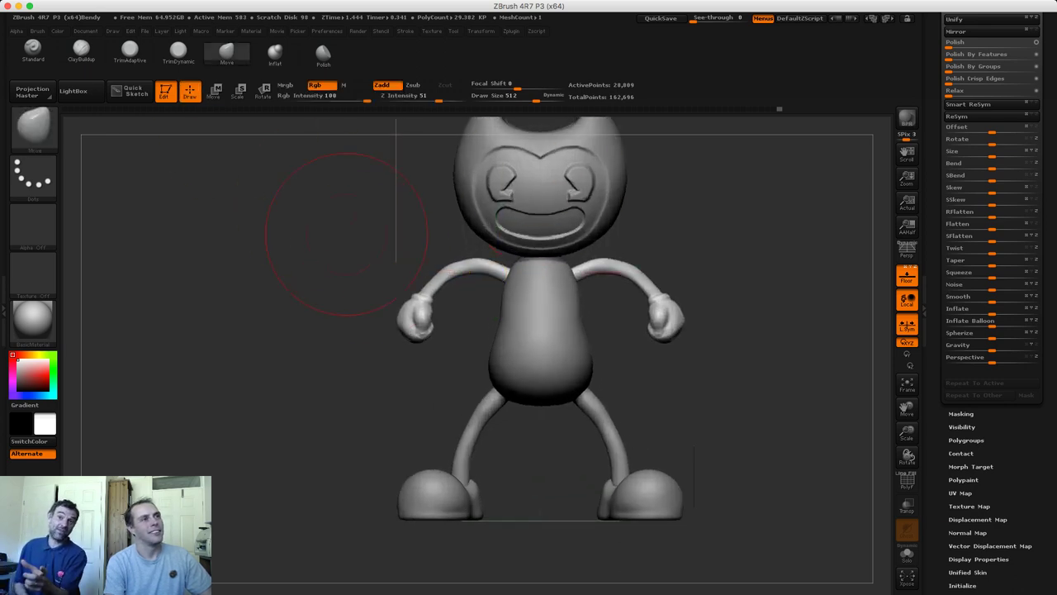
left_click_drag(383, 282, 467, 353, "ctrl")
left_click_drag(371, 254, 313, 236, "ctrl")
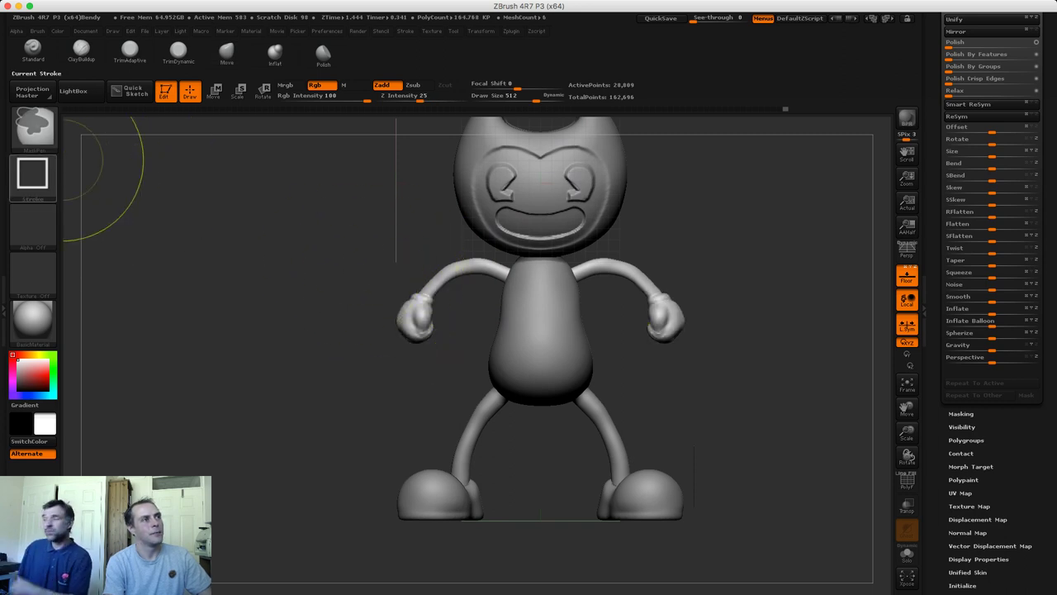
left_click(32, 173)
left_click(192, 212)
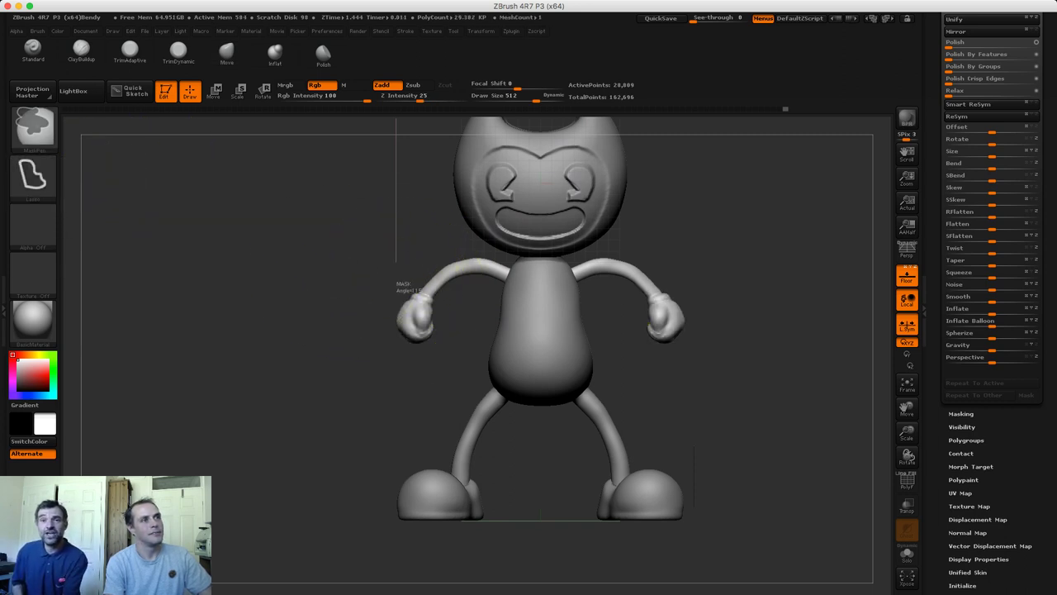
left_click(361, 239, "ctrl")
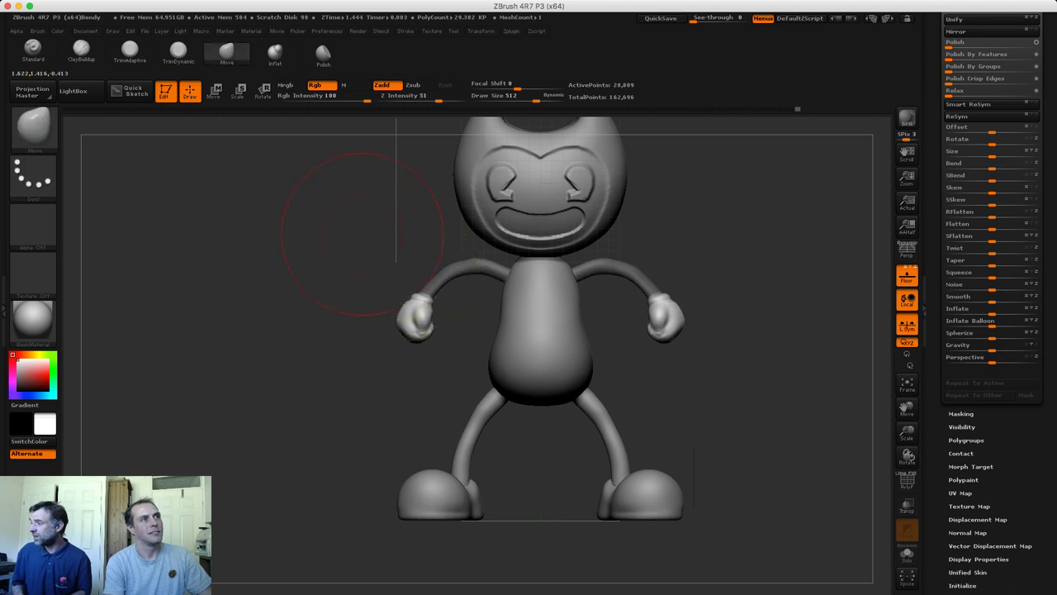
- Scale up the unmasked hands and move them down and outward to sit at the wrists
left_click(238, 91)
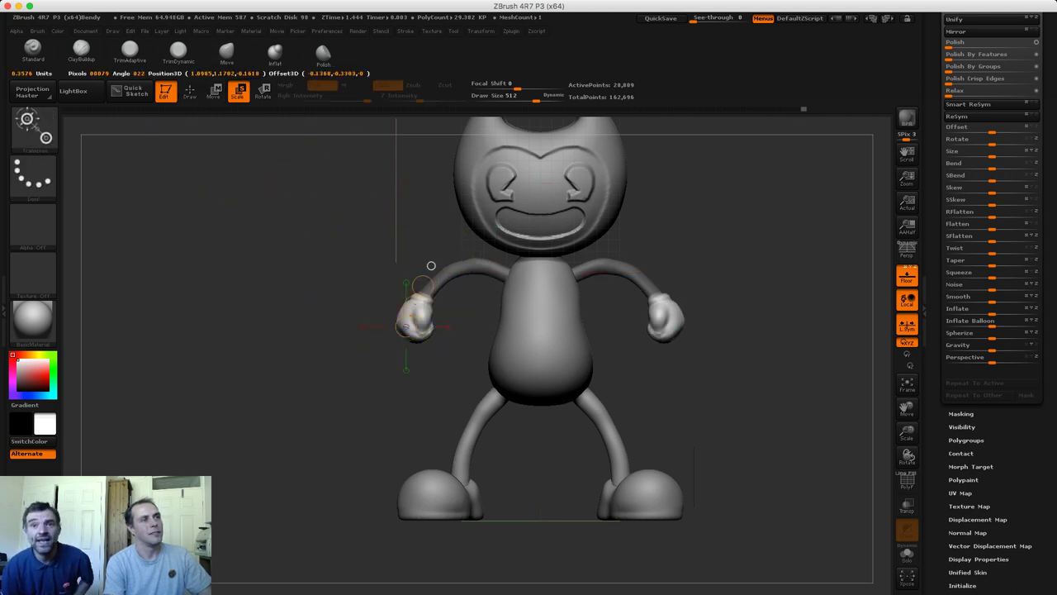
left_click_drag(431, 329, 439, 334)
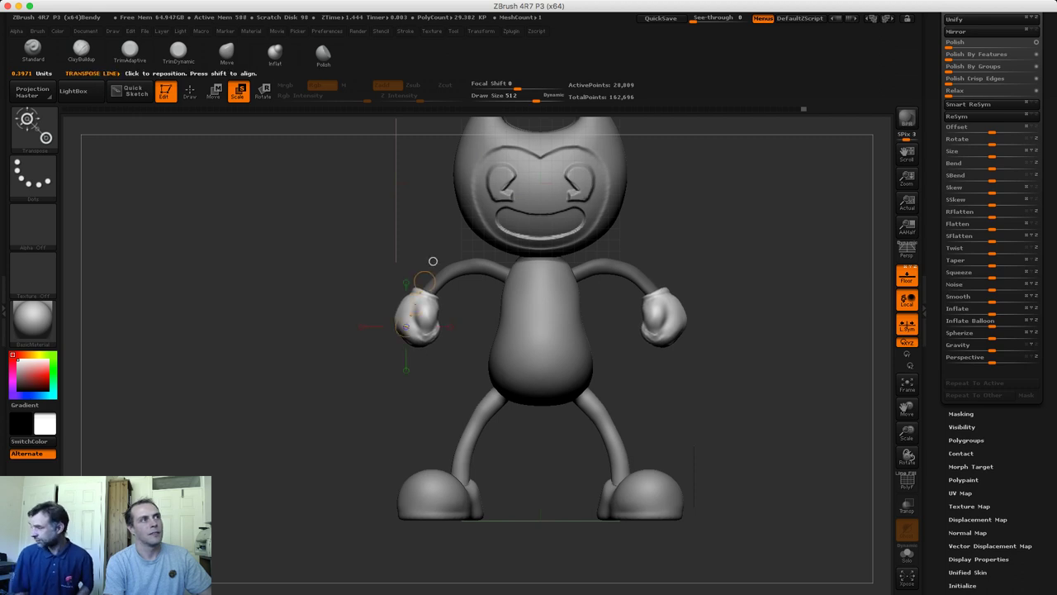
left_click(214, 91)
left_click_drag(415, 304, 411, 315)
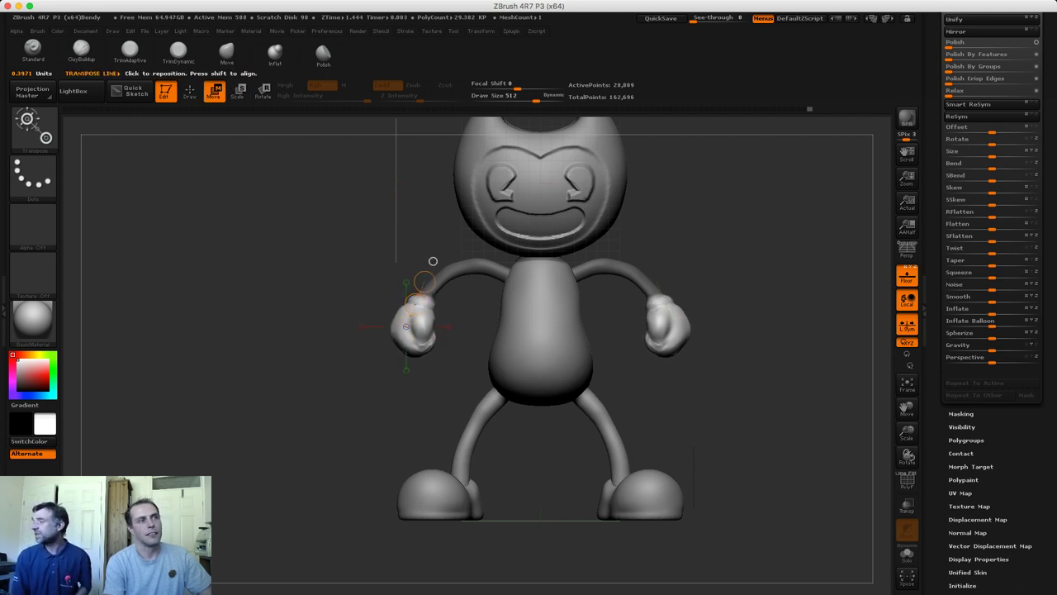
- Reshape the unmasked hands in side view using the Move brush at draw size 362
left_click_drag(727, 355, 851, 355)
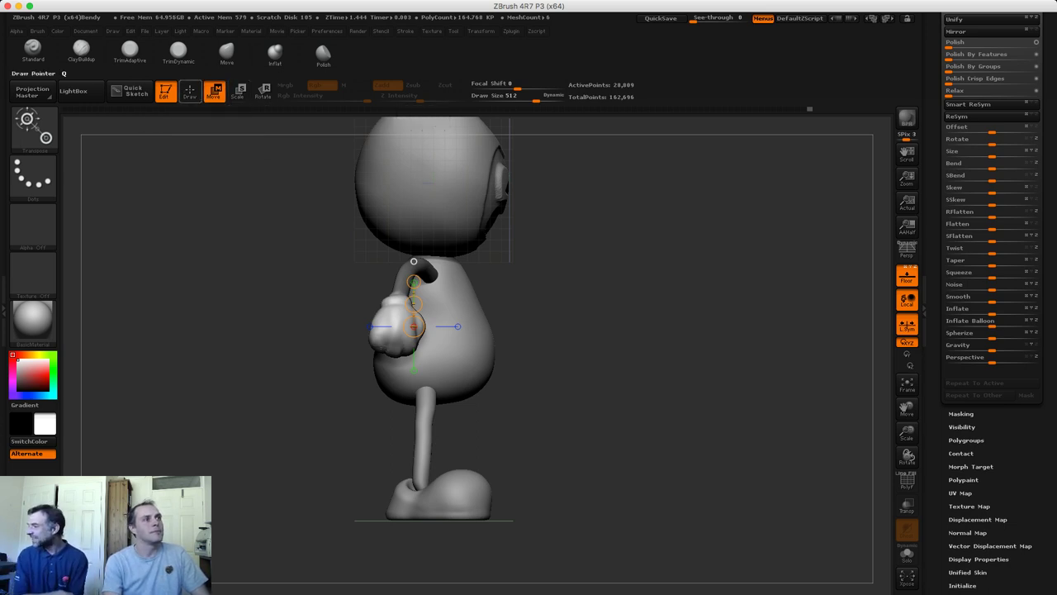
left_click(190, 91)
key("s")
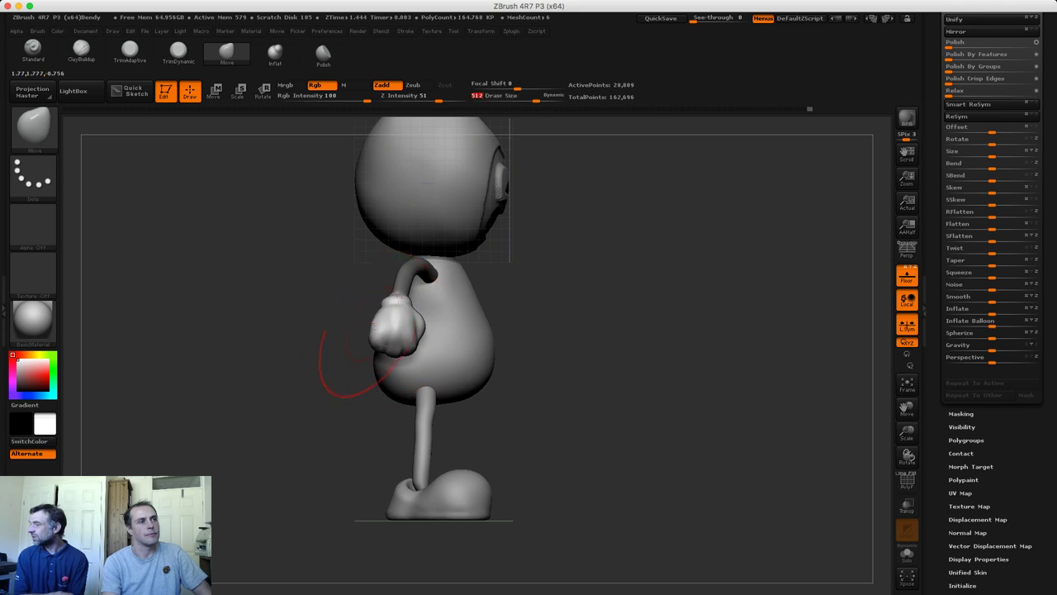
left_click_drag(372, 329, 360, 328)
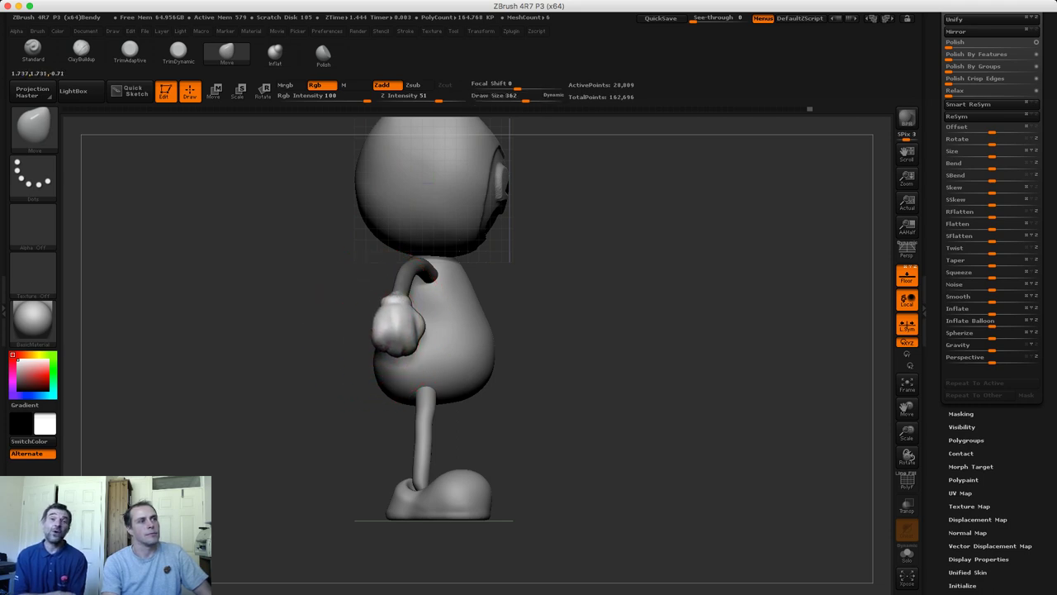
mouse_move(294, 328)
left_mouse_down()
mouse_move(364, 324)
mouse_move(350, 330)
left_mouse_up()
left_click_drag(446, 338, 378, 346)
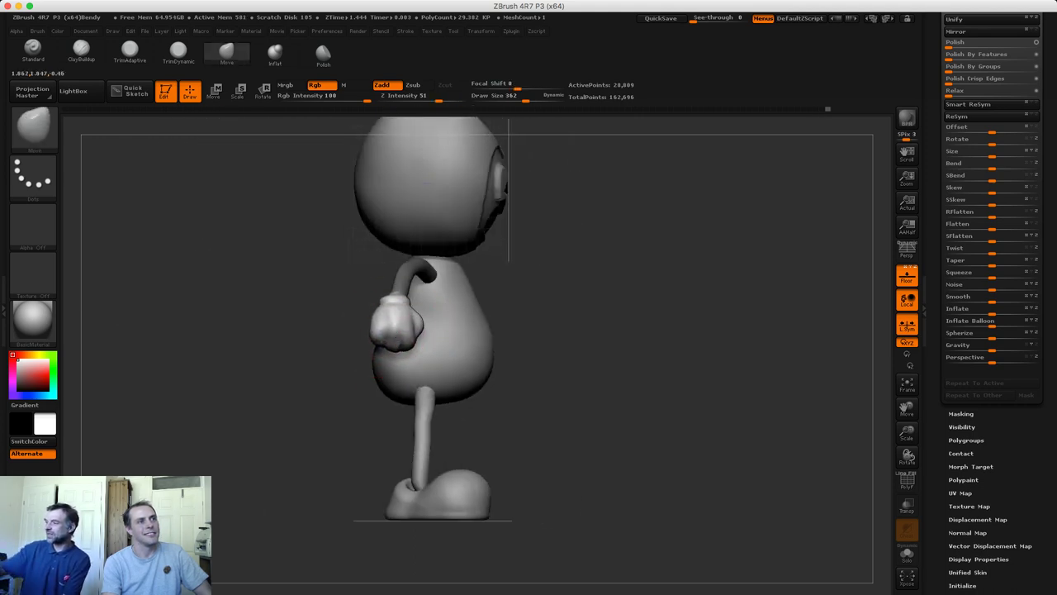
left_click_drag(446, 327, 368, 312)
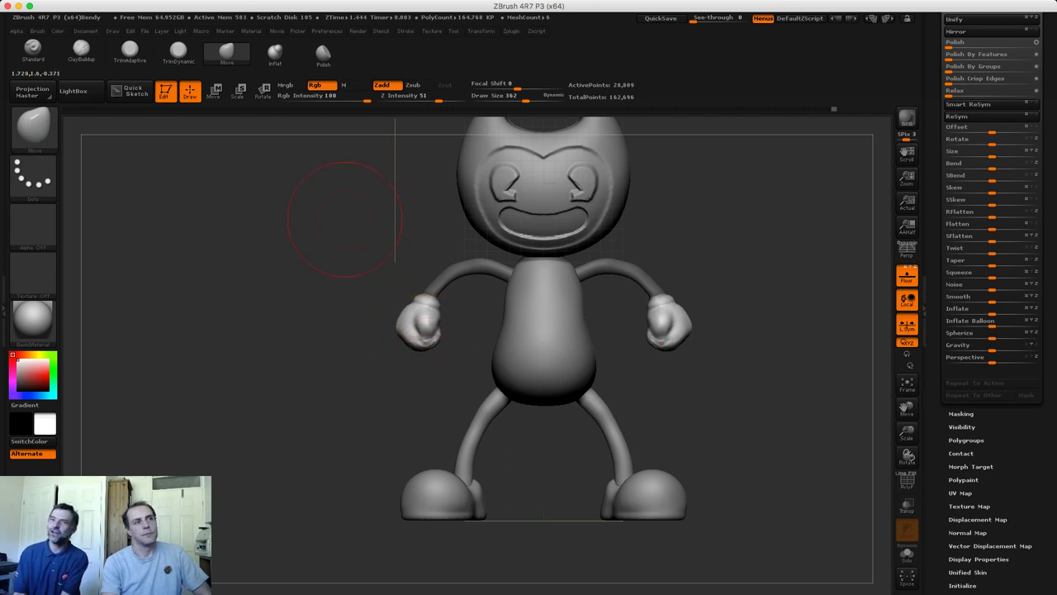
- Select the torso subtool and scale it down along a vertical transpose line, raising its lower end
left_click(513, 291, "alt")
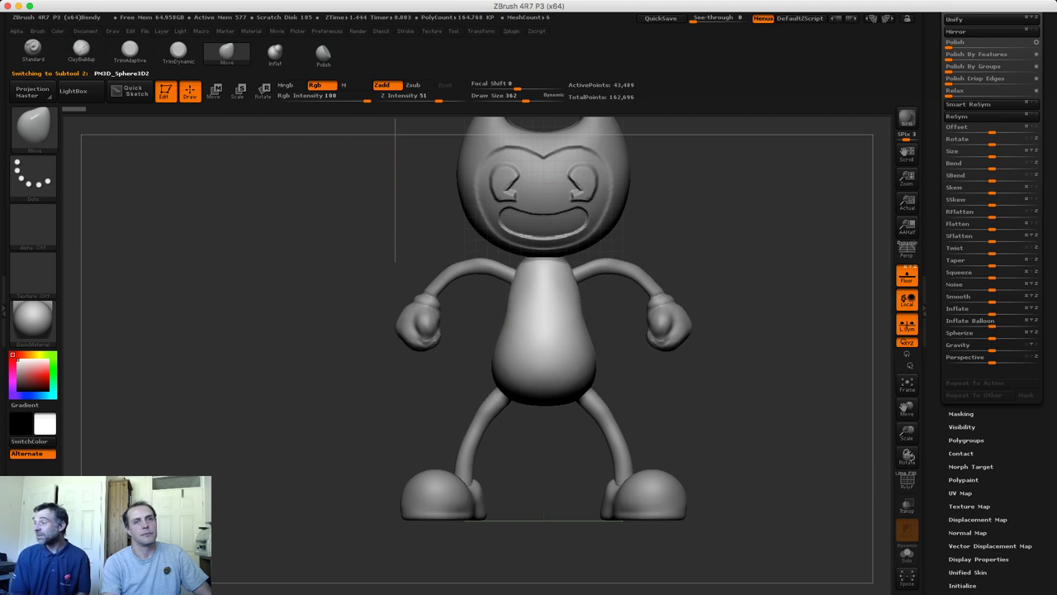
mouse_move(469, 377)
left_mouse_down("alt")
mouse_move(460, 313)
mouse_move(423, 229)
left_mouse_up("alt")
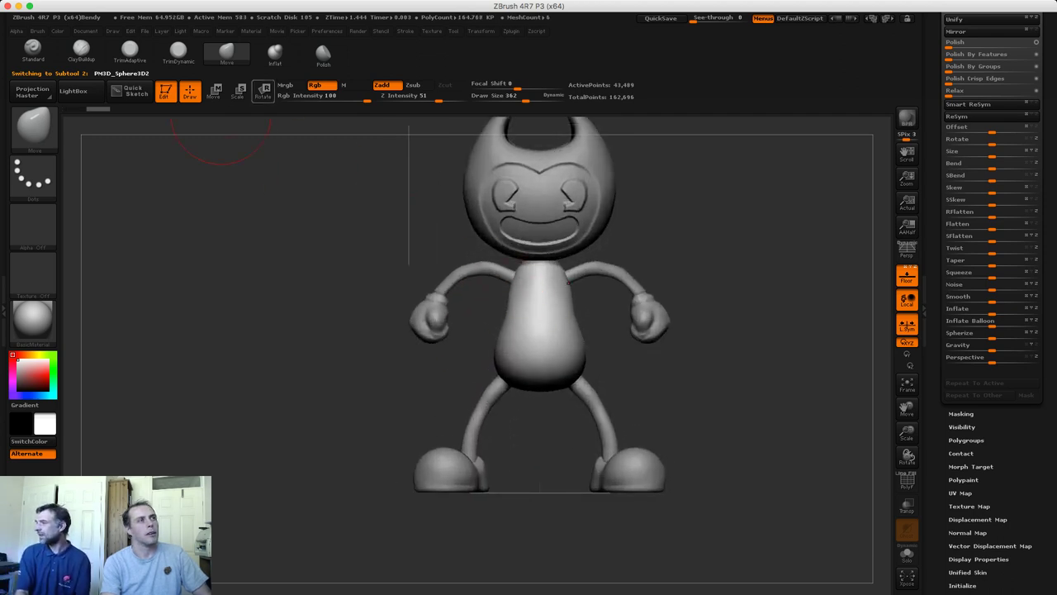
left_click(237, 91)
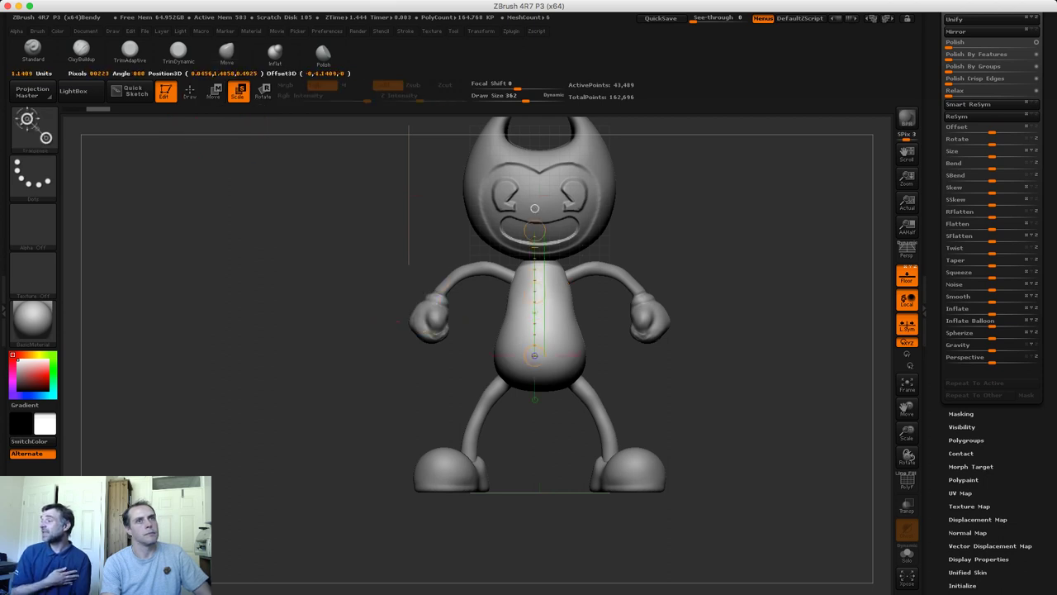
left_click_drag(534, 231, 534, 219, "shift")
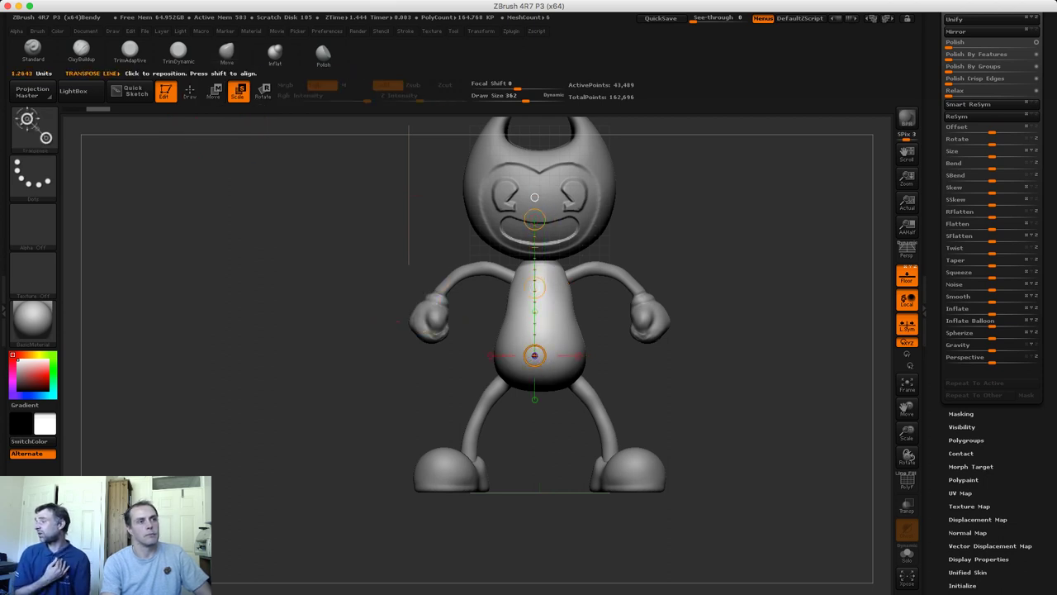
left_click_drag(535, 355, 535, 335)
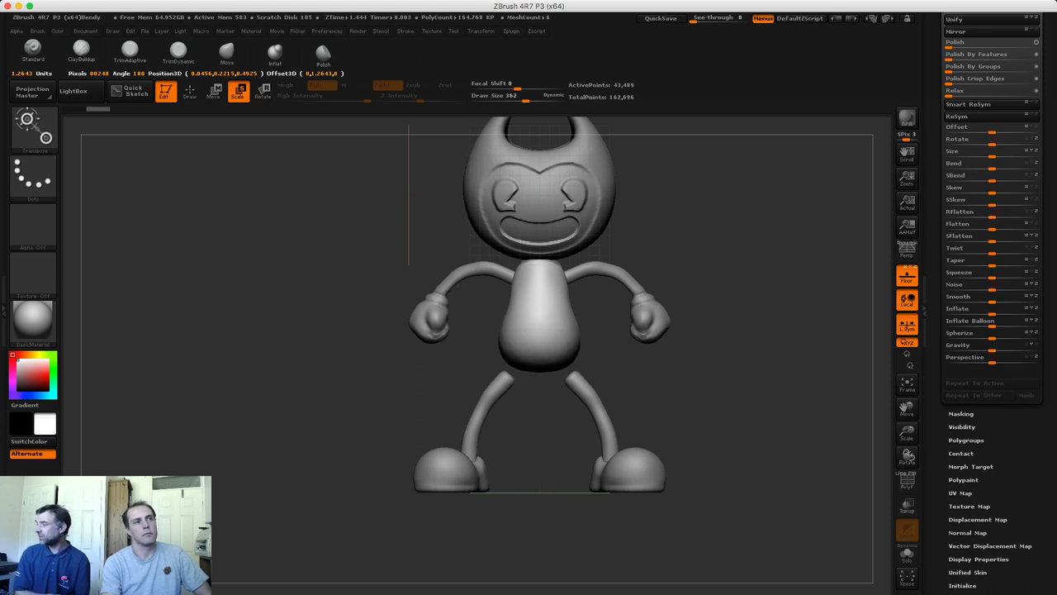
- Select the legs subtool, move it up to meet the torso's underside, and undo the last adjustments
left_click(572, 372, "alt")
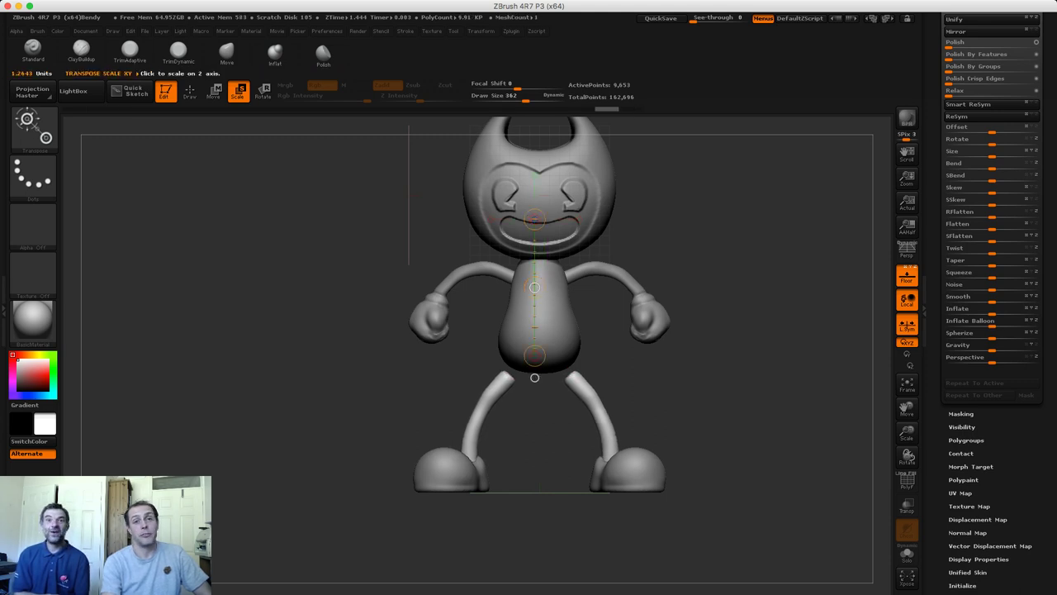
left_click_drag(534, 287, 541, 279)
left_click(214, 91)
key("super+z")
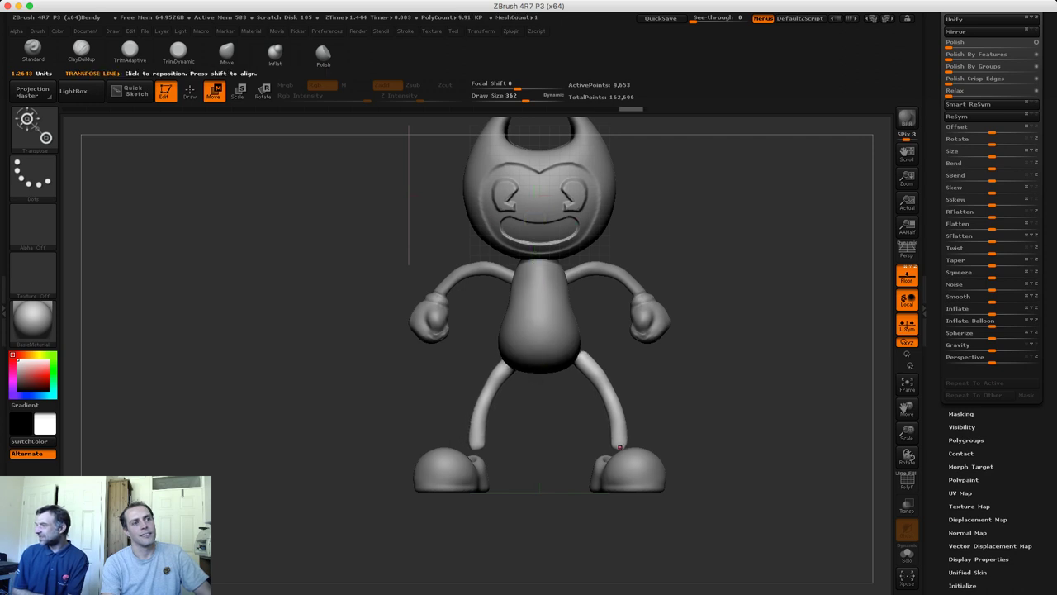
key("super+z")
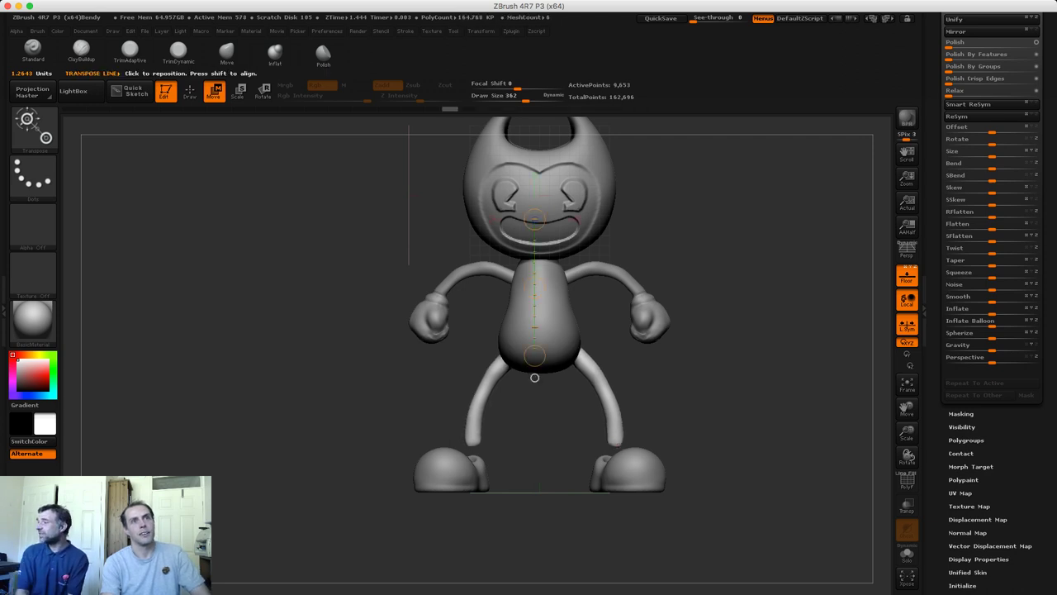
- Select the PolySphere1 shoe subtool and merge it down with the other shoe into a single subtool
scroll(990, 303, "up", 5)
left_click(960, 248)
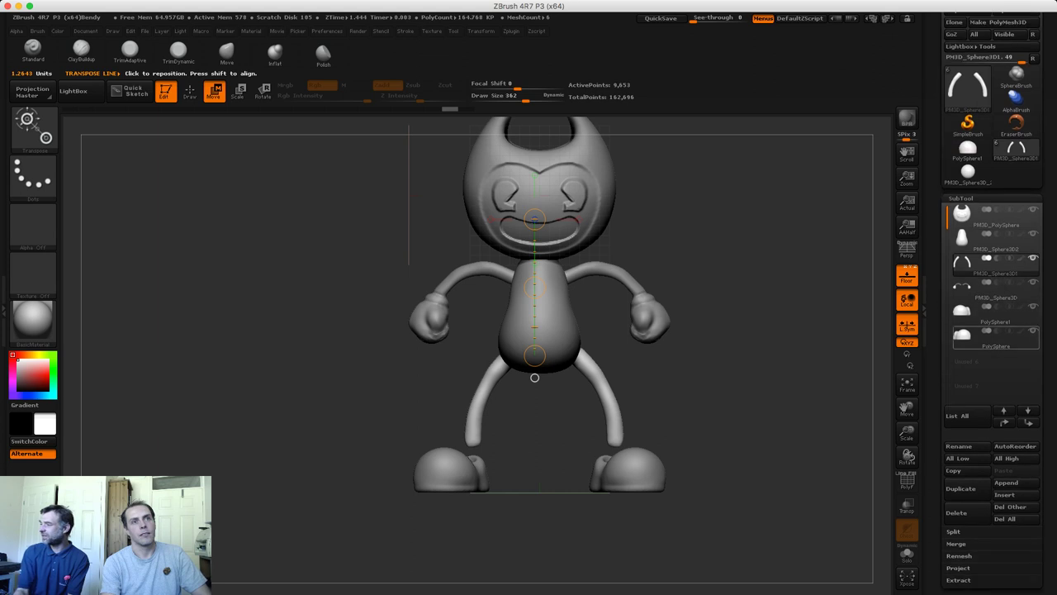
left_click(991, 312)
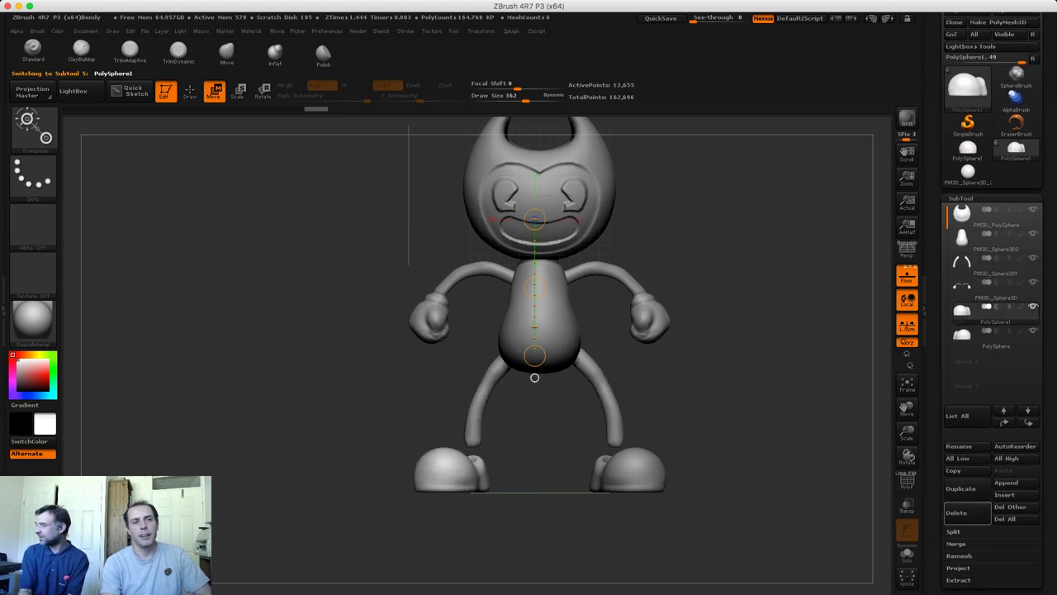
left_click(955, 543)
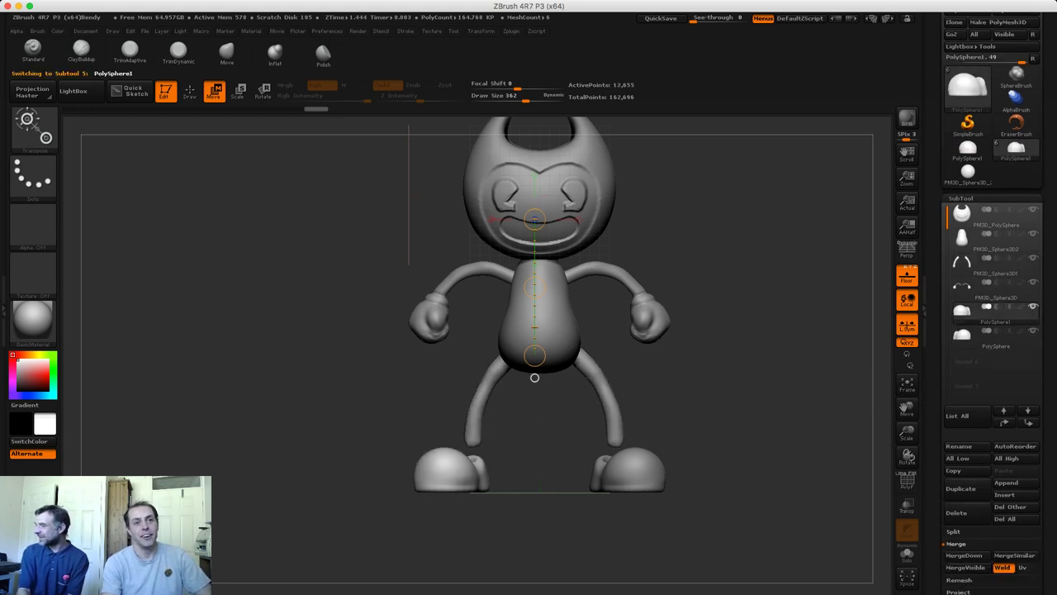
left_click(964, 555)
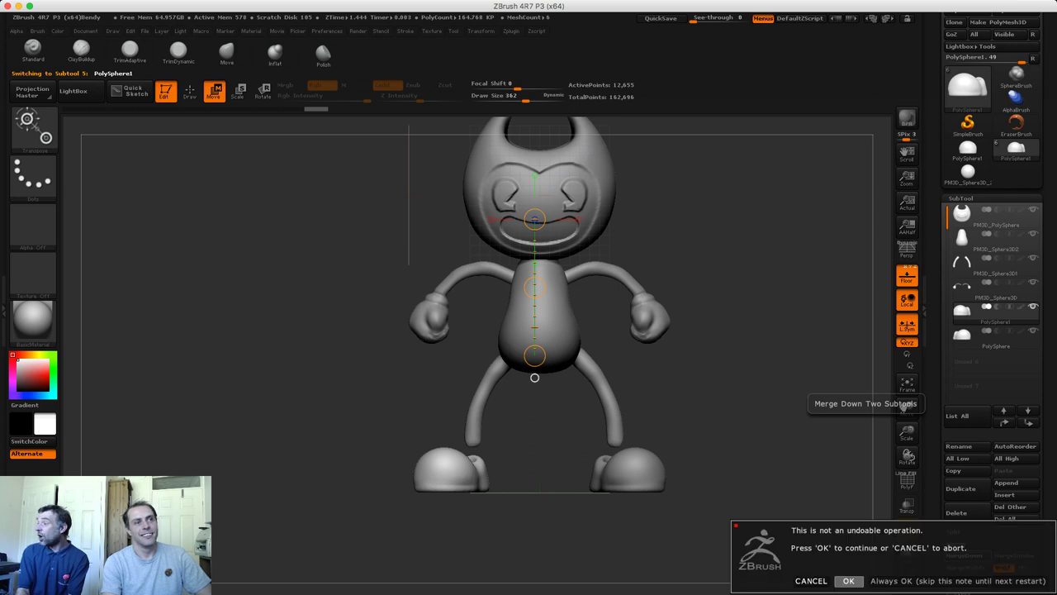
left_click(848, 581)
- Move the merged shoes up to the lower ends of the legs and set the Move brush's draw size to 168
left_click_drag(534, 288, 538, 267)
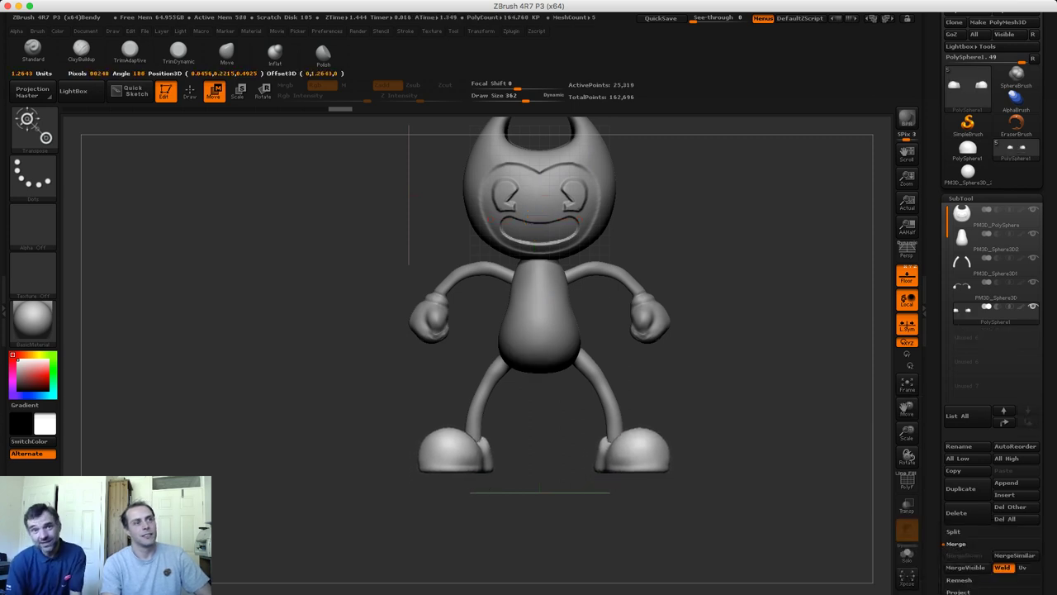
left_click_drag(534, 217, 534, 356)
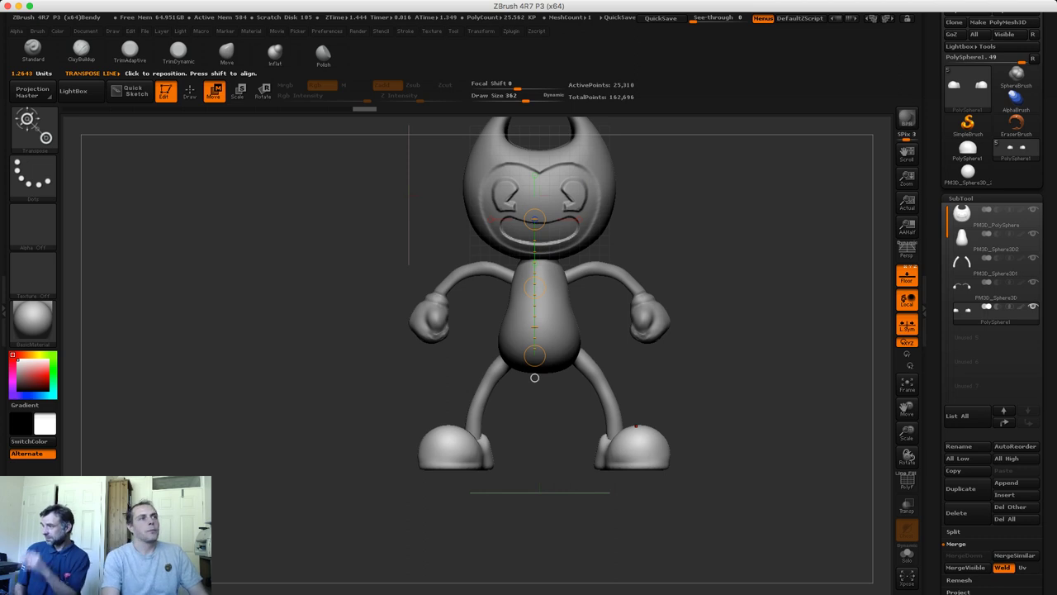
left_click(189, 91)
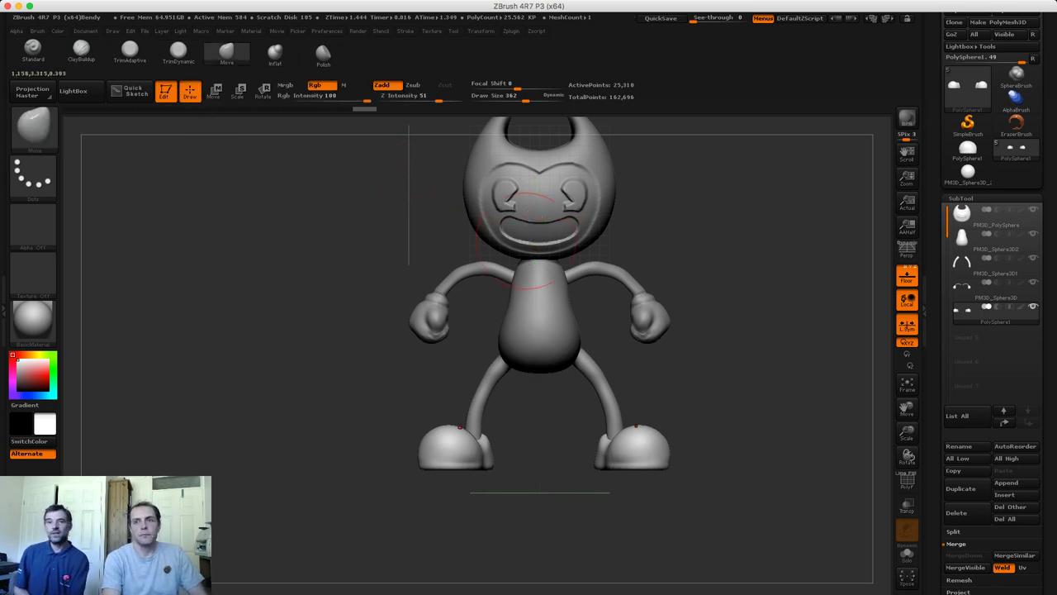
key("s")
left_click_drag(552, 245, 532, 246)
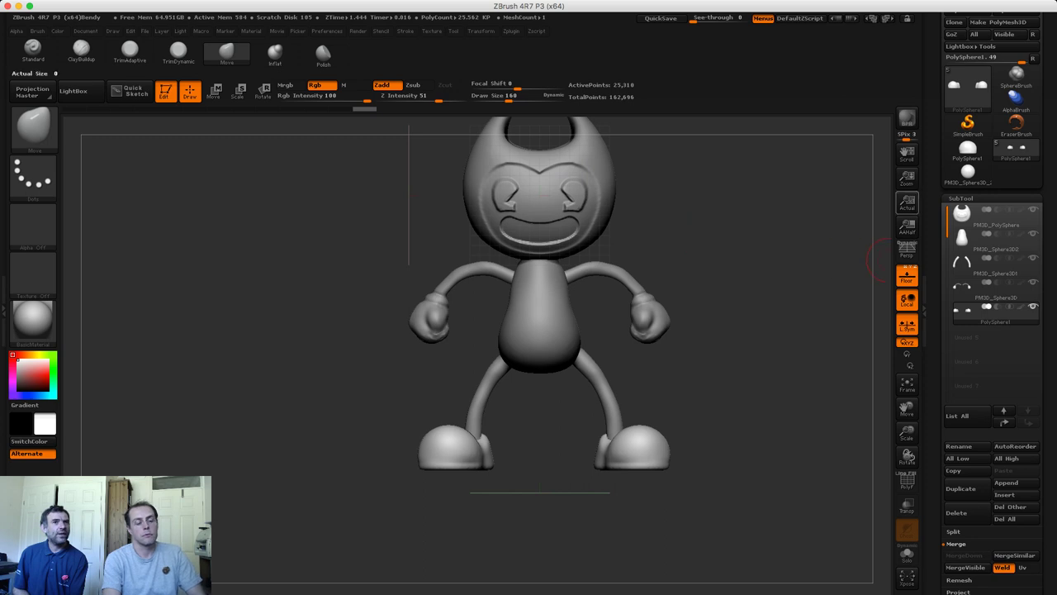
- Save the Bendy project
left_click(180, 31)
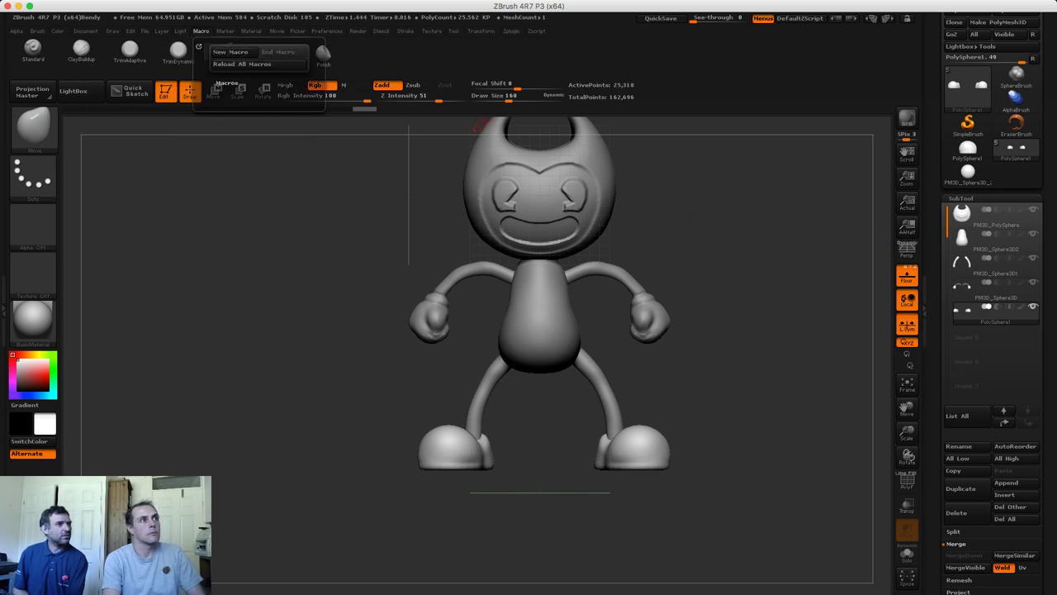
mouse_move(145, 30)
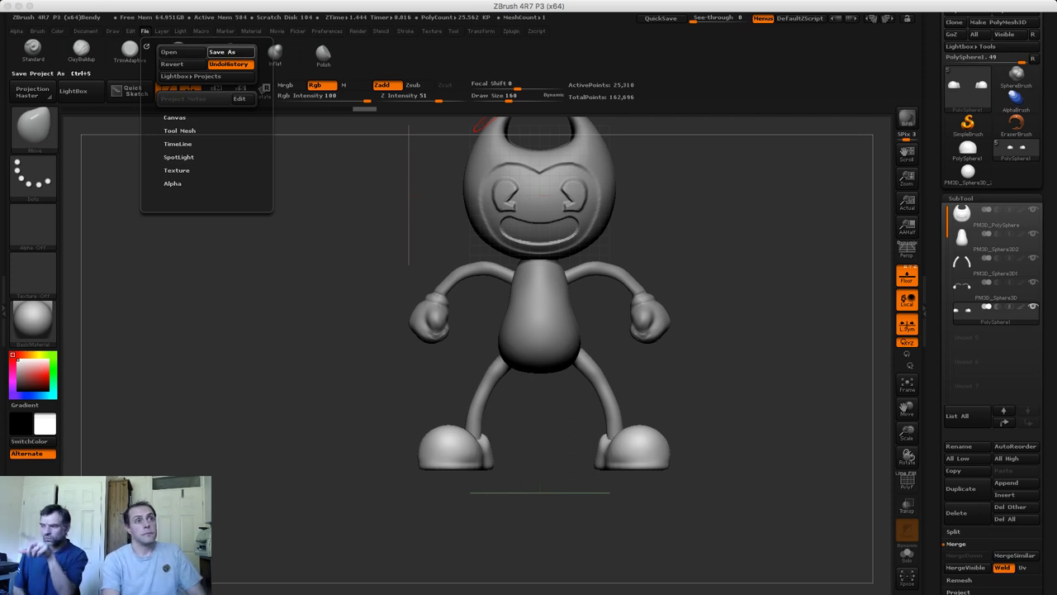
left_click(221, 52)
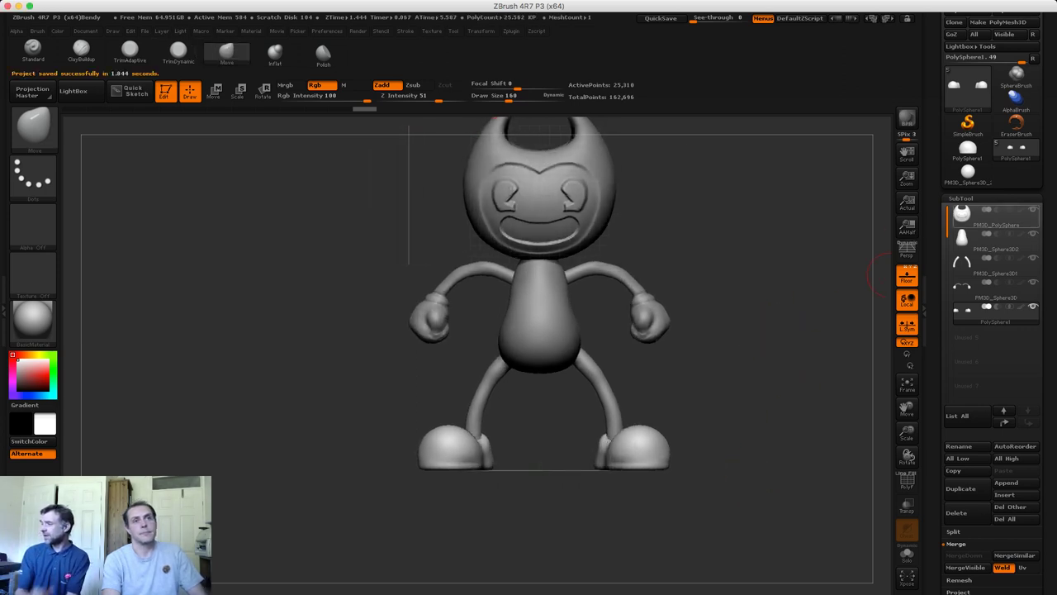
- Switch to the plain PM3D_Sphere3D_2 sphere tool and convert it to a DynaMesh at resolution 128
left_click(960, 198)
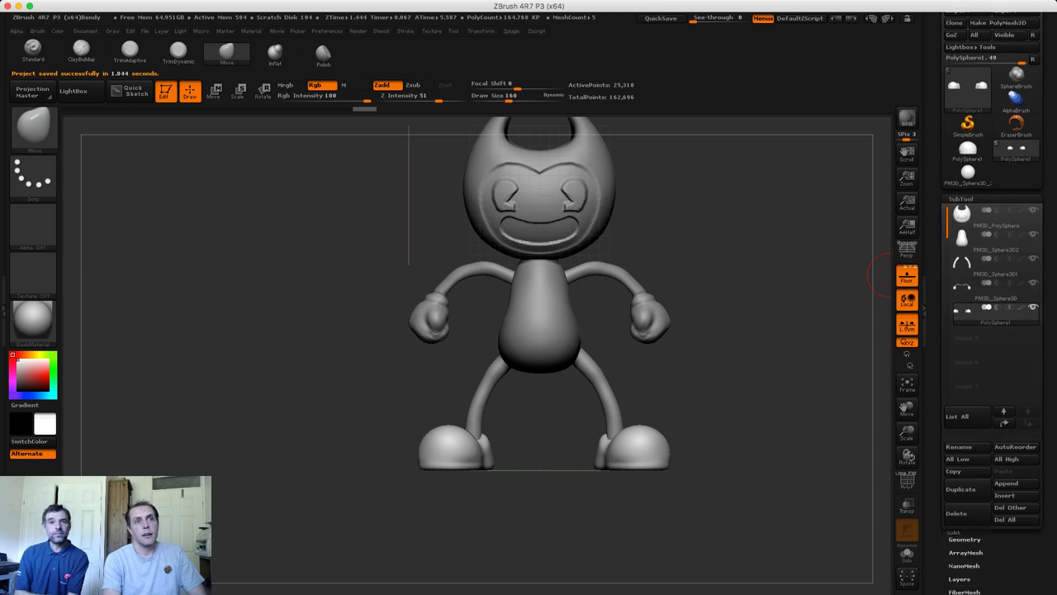
left_click(968, 173)
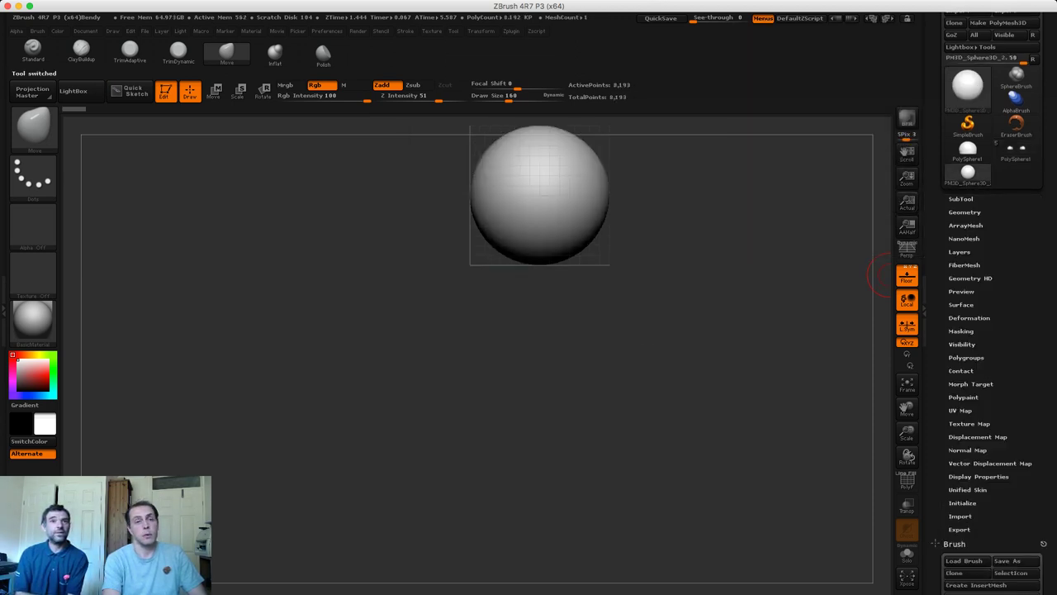
left_click(961, 198)
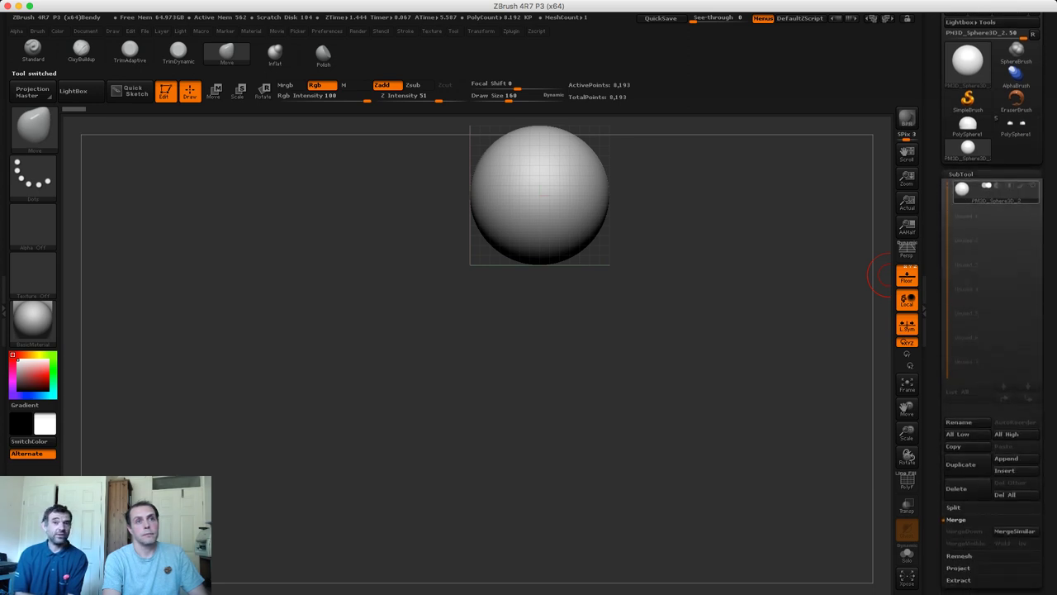
left_click(960, 172)
left_click(964, 185)
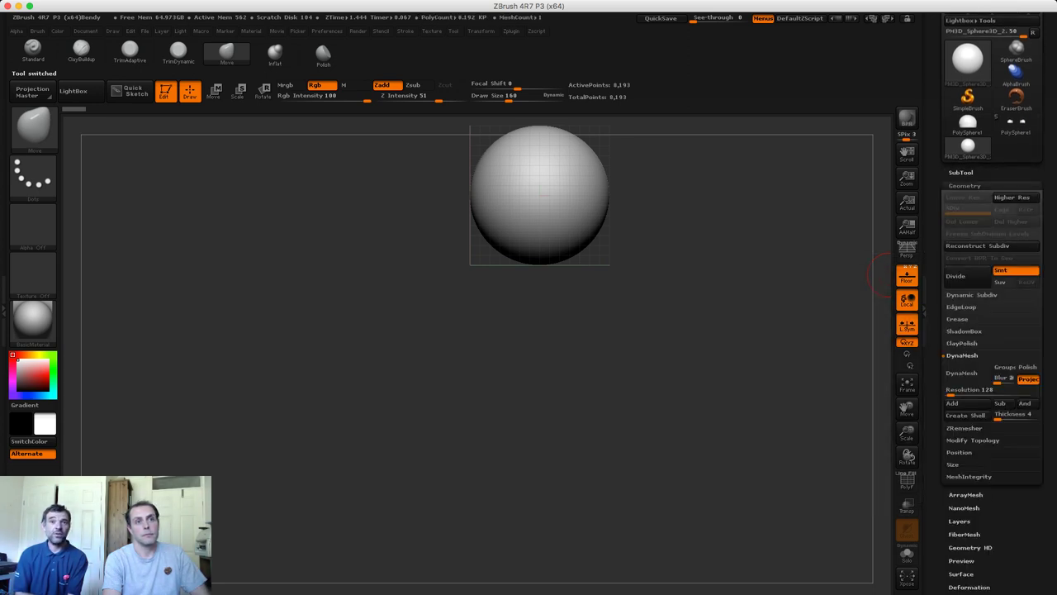
left_click(961, 373)
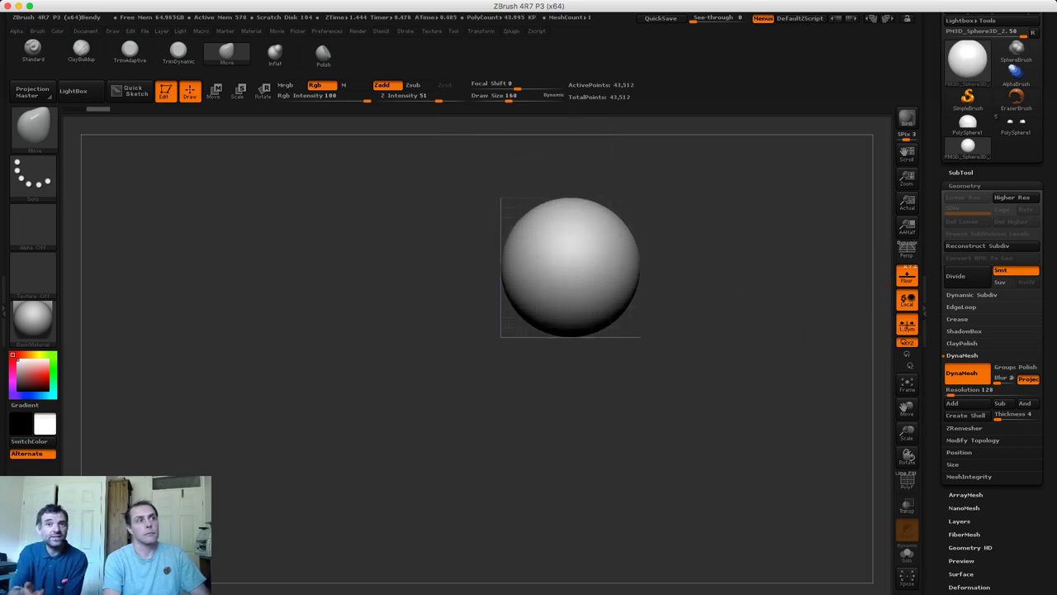
left_click(213, 91)
left_click_drag(631, 267, 517, 268, "shift")
left_click_drag(517, 267, 550, 268)
left_click_drag(446, 268, 578, 267, "shift")
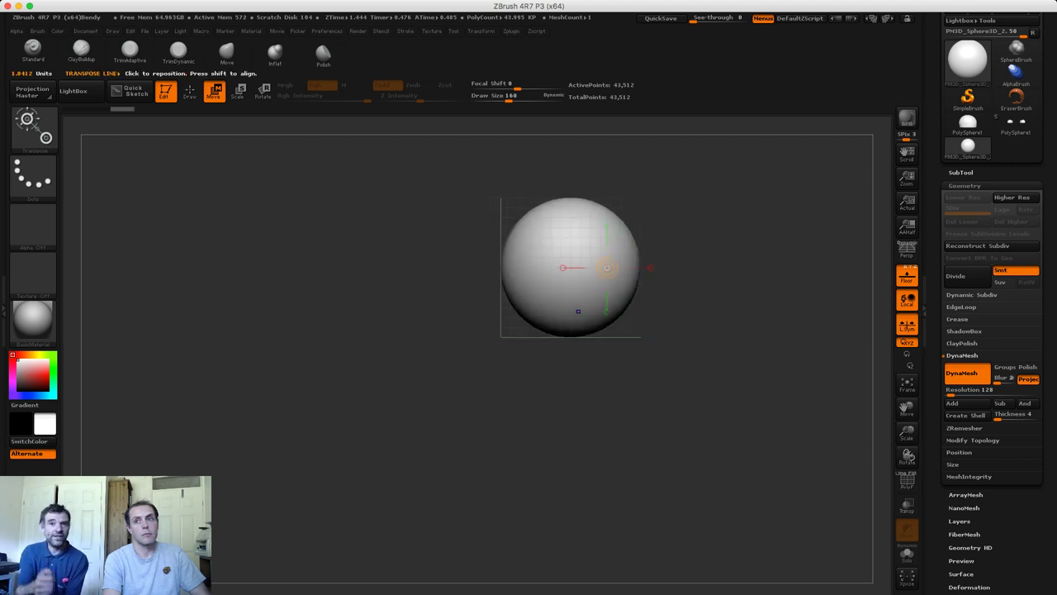
left_click_drag(578, 311, 577, 225, "shift")
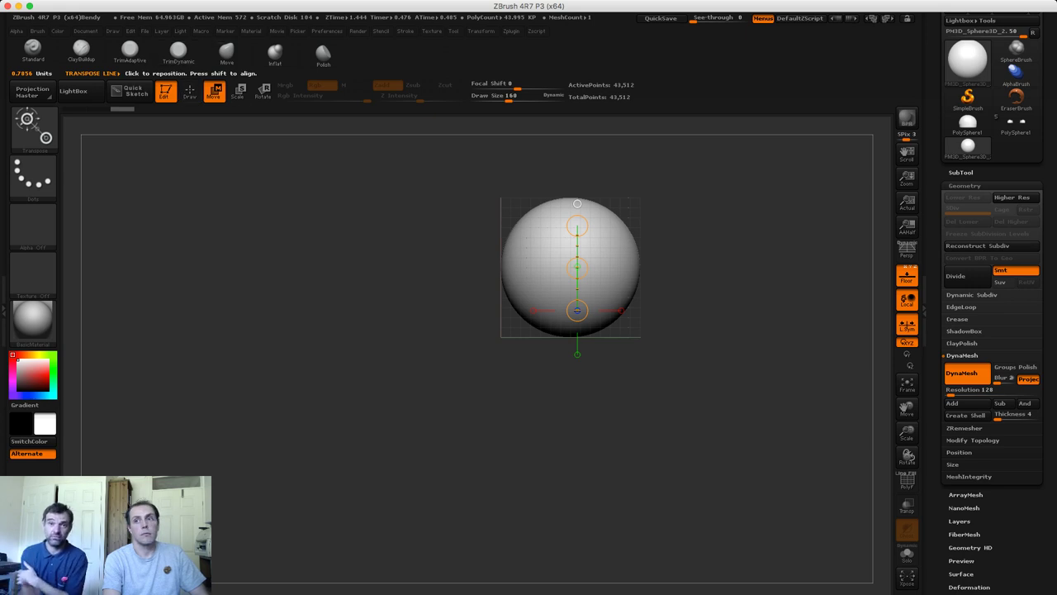
key("q")
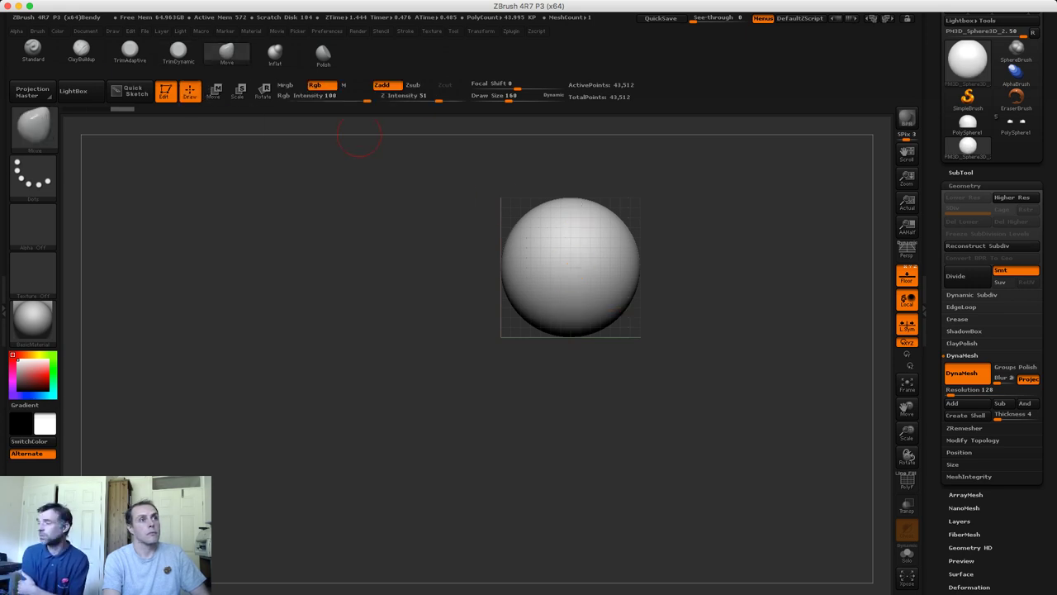
- Flatten and square off the sphere's top in front view using the Move brush at draw size 385
key("s")
mouse_move(519, 229)
left_mouse_down()
mouse_move(537, 229)
mouse_move(490, 206)
mouse_move(512, 216)
left_mouse_up()
key("ctrl+z")
right_click_drag(510, 227, 558, 225)
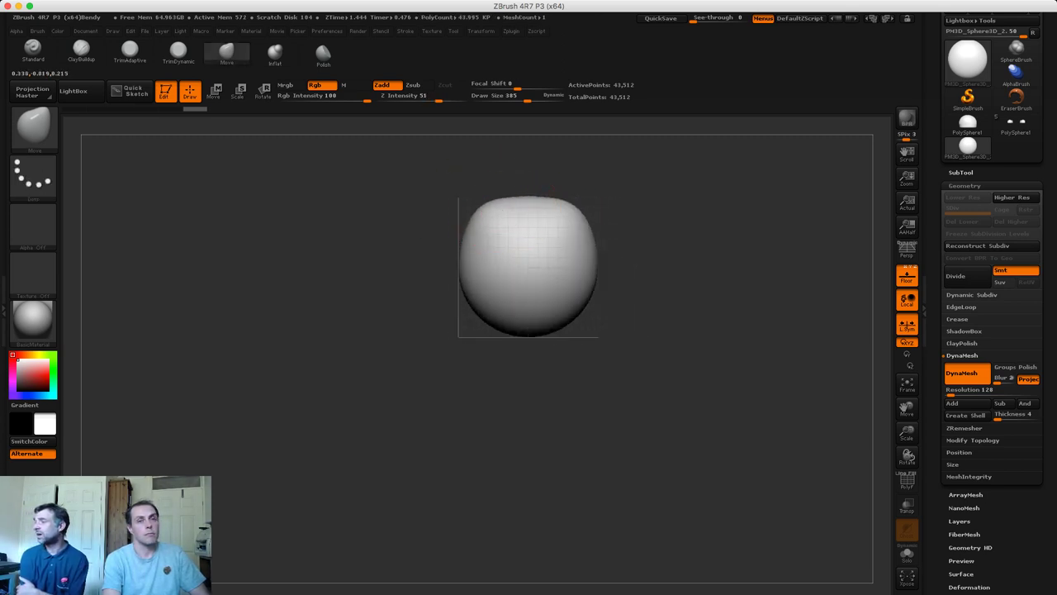
key("ctrl+shift+z")
key("ctrl+shift+z")
key("ctrl+shift+z")
key("ctrl+shift+z")
key("ctrl+shift+z")
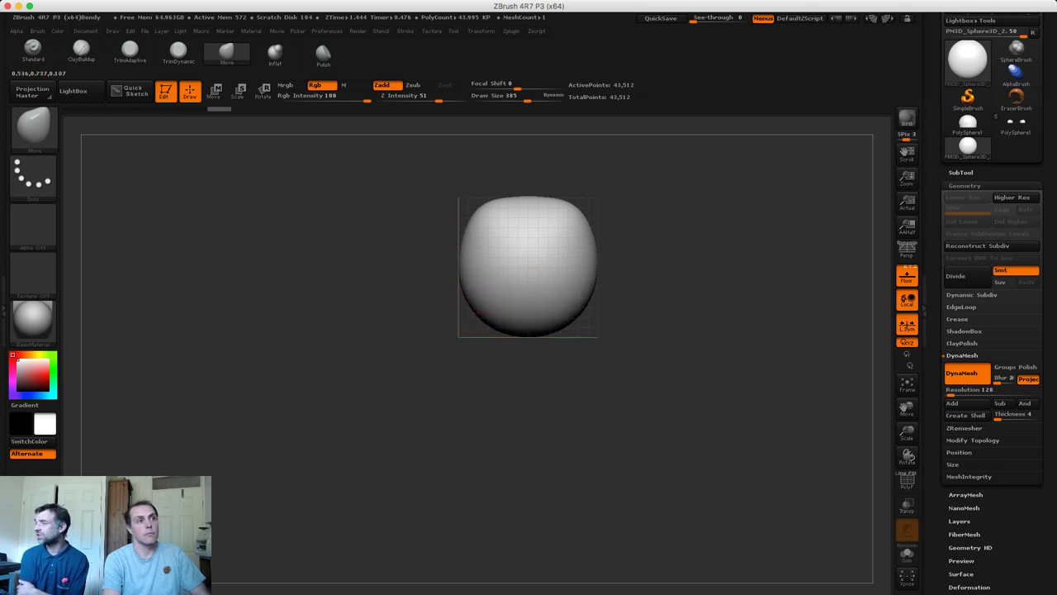
- Slim the sphere's depth into an upright oval in side view and undo the last stroke
right_click_drag(528, 276, 472, 276, "shift")
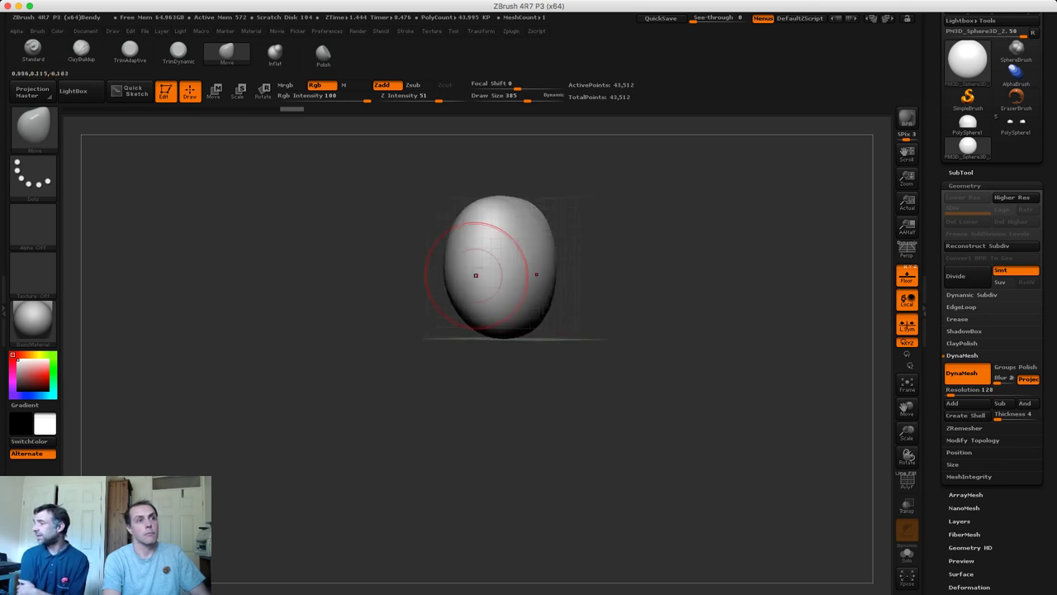
left_click_drag(471, 306, 445, 314)
right_click_drag(427, 276, 487, 276, "shift")
key("ctrl+z")
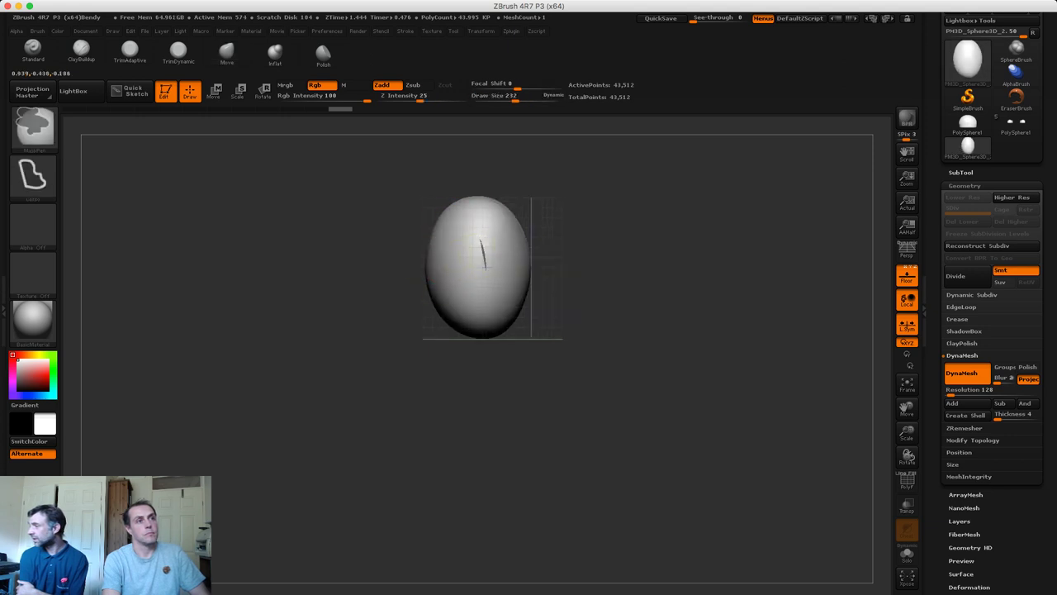
- Set the mask stroke to FreeHand, mask the side of the form, and invert the mask so only the sides stay editable
left_click(33, 173)
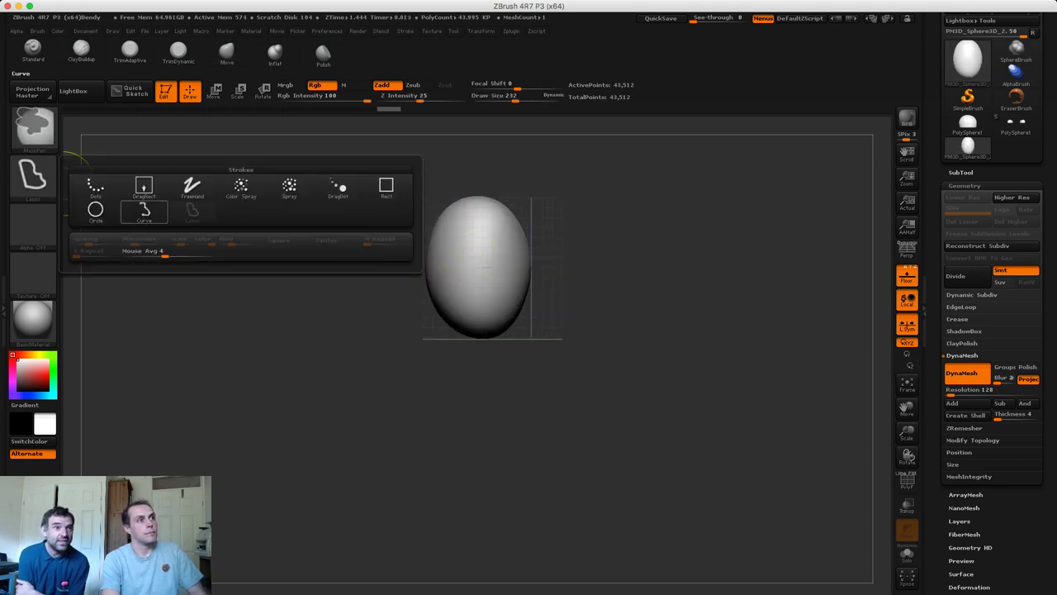
left_click(191, 185)
mouse_move(484, 236)
left_mouse_down("ctrl")
mouse_move(479, 296)
mouse_move(477, 229)
mouse_move(483, 294)
mouse_move(508, 248)
mouse_move(454, 305)
mouse_move(487, 211)
left_mouse_up("ctrl")
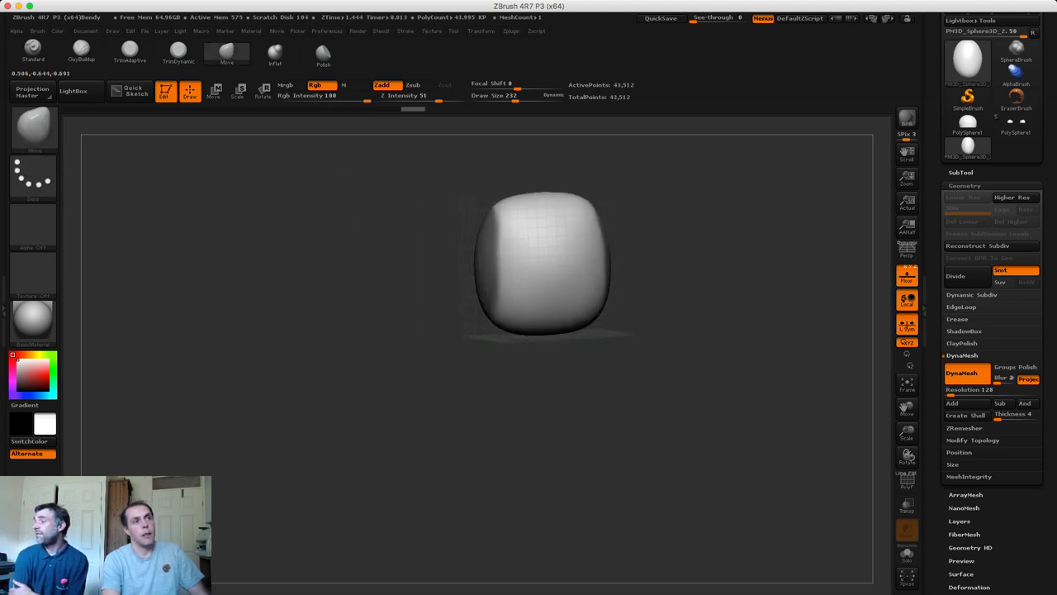
left_click_drag(413, 221, 377, 222, "shift")
left_click(381, 223, "ctrl")
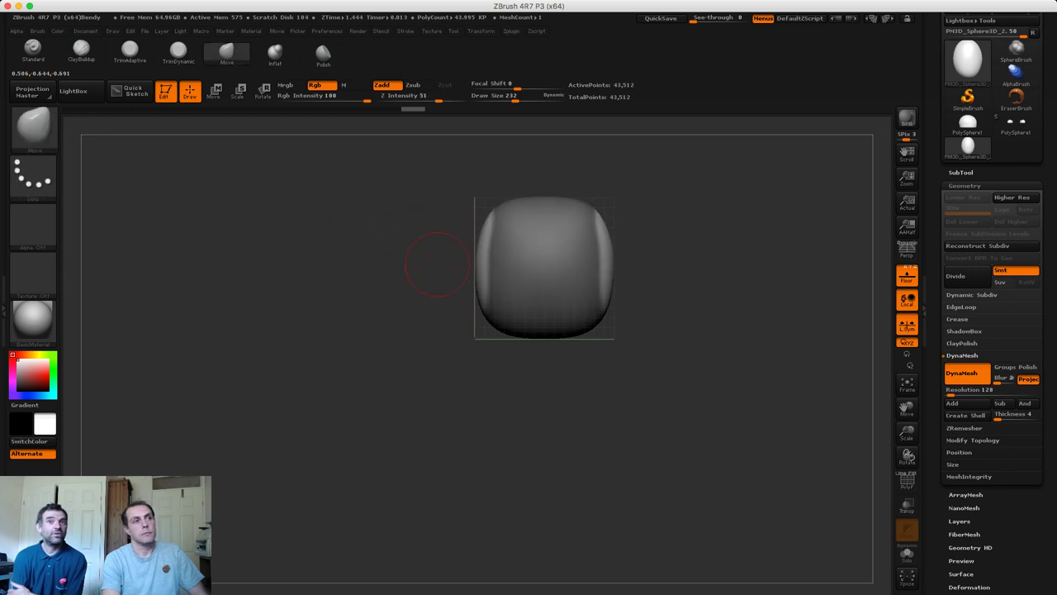
- Pull the unmasked sides outward into two large rounded lobes with the Move brush at draw size 709
key("s")
mouse_move(452, 271)
left_mouse_down()
mouse_move(487, 271)
mouse_move(423, 259)
mouse_move(431, 244)
mouse_move(417, 258)
mouse_move(418, 227)
mouse_move(405, 215)
left_mouse_up()
left_click_drag(401, 281, 384, 291)
mouse_move(330, 297)
left_mouse_down()
mouse_move(375, 425)
mouse_move(363, 433)
mouse_move(355, 420)
mouse_move(364, 406)
left_mouse_up()
key("ctrl")
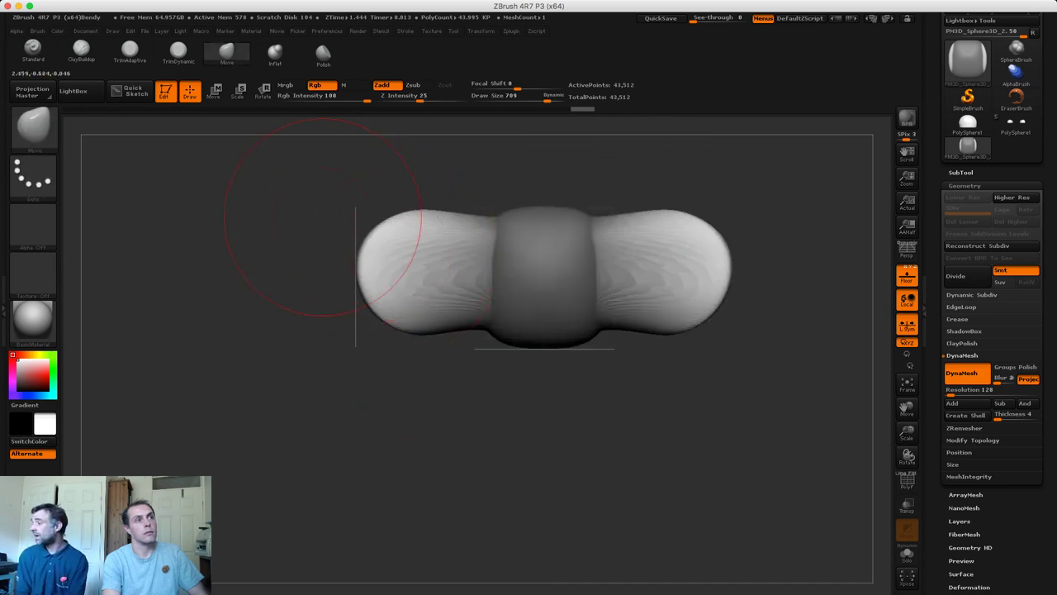
- Fill out the two stretched side lobes with the Inflat brush
left_click(275, 54)
mouse_move(430, 237)
left_mouse_down()
mouse_move(417, 301)
mouse_move(423, 280)
left_mouse_up()
mouse_move(306, 347)
left_mouse_down()
mouse_move(371, 396)
mouse_move(363, 372)
left_mouse_up()
mouse_move(429, 256)
left_mouse_down()
mouse_move(437, 289)
mouse_move(439, 269)
left_mouse_up()
left_click_drag(305, 347, 339, 305)
- Clear the mask, re-DynaMesh the stretched form, and smooth its side lobes
left_click_drag(284, 177, 339, 245, "ctrl")
left_click_drag(432, 292, 458, 294, "shift")
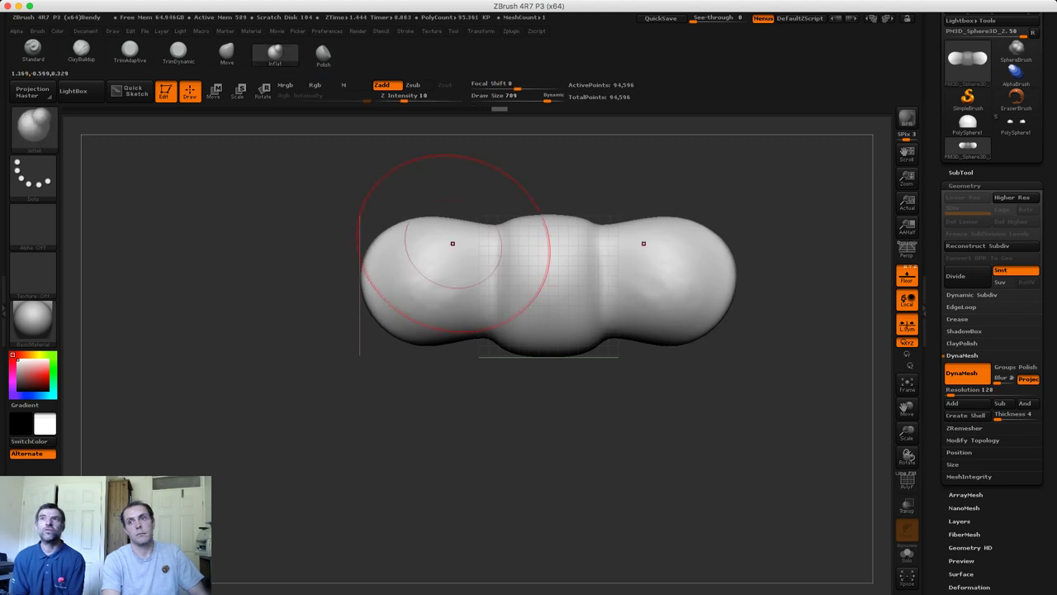
mouse_move(347, 322)
left_mouse_down()
mouse_move(198, 360)
mouse_move(727, 322)
left_mouse_up()
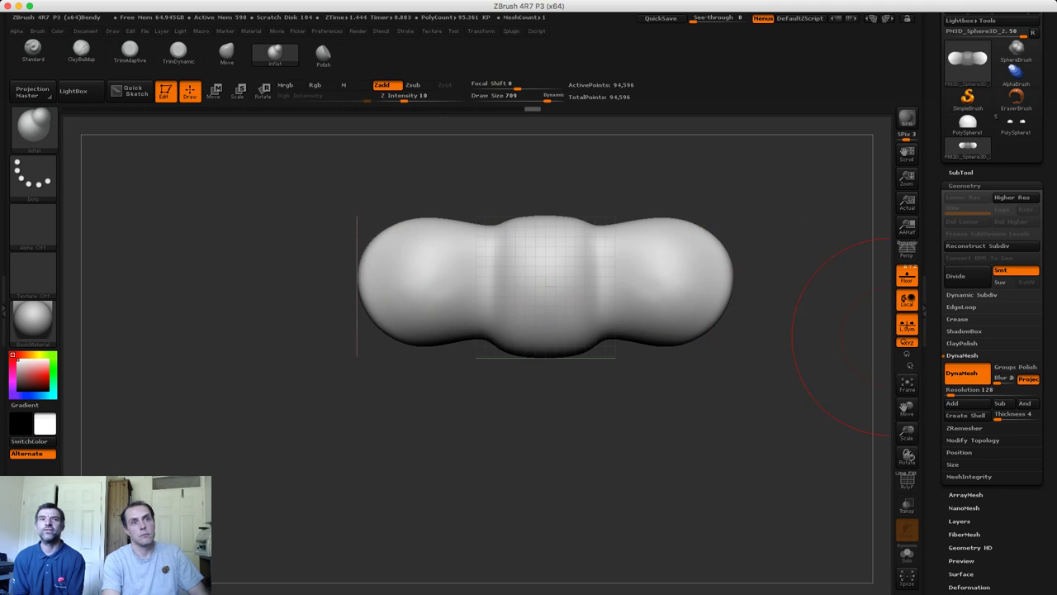
- Set the DynaMesh resolution to 56, remesh the form, and smooth its surface
left_click_drag(951, 390, 946, 391)
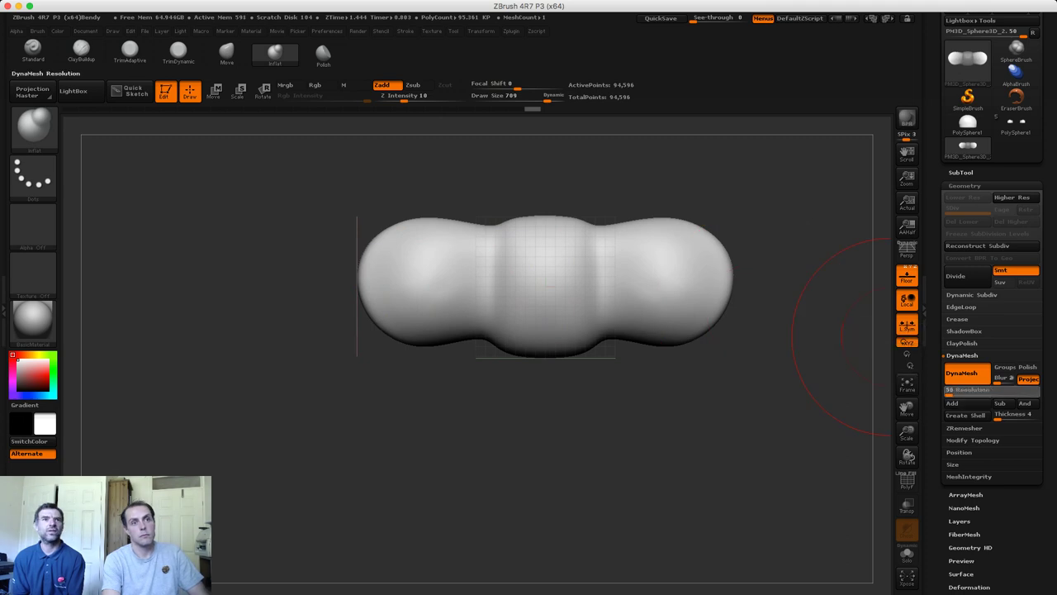
left_click_drag(829, 342, 828, 354, "ctrl")
mouse_move(635, 284)
left_mouse_down("shift")
mouse_move(694, 314)
mouse_move(464, 245)
left_mouse_up("shift")
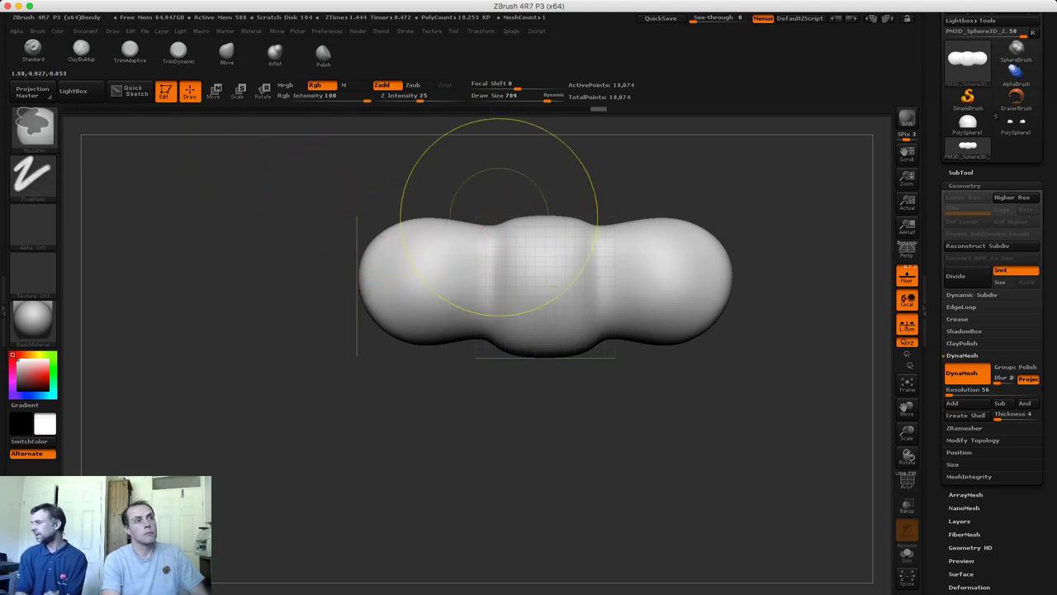
- Change the mask stroke to Lasso and mask the middle section between the two side lobes
mouse_move(493, 202)
left_mouse_down("ctrl")
mouse_move(493, 259)
mouse_move(606, 378)
left_mouse_up("ctrl")
left_click_drag(396, 173, 395, 179, "ctrl")
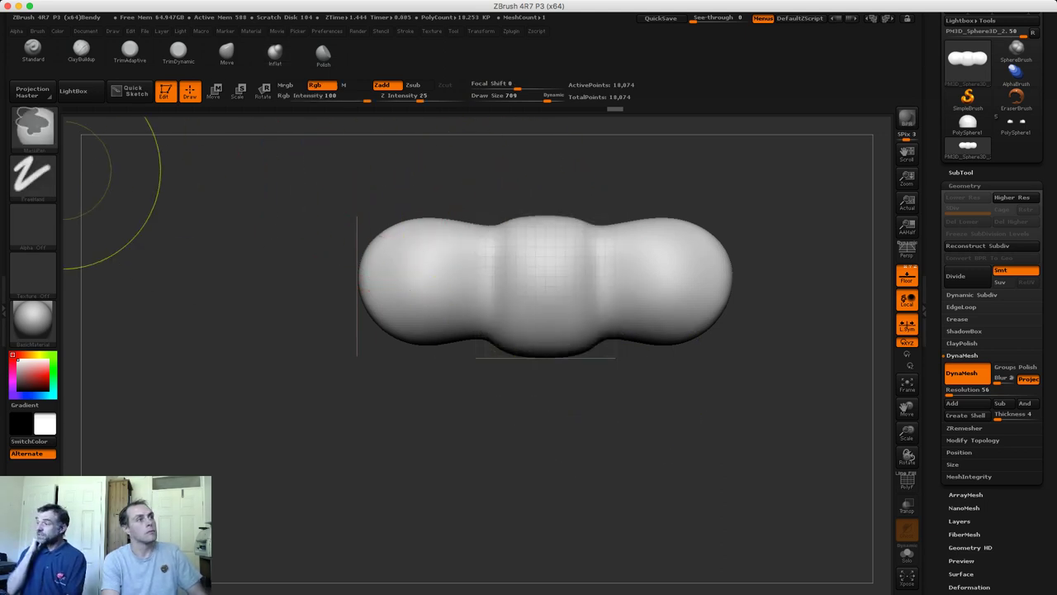
left_click(33, 177, "ctrl")
left_click(192, 210, "ctrl")
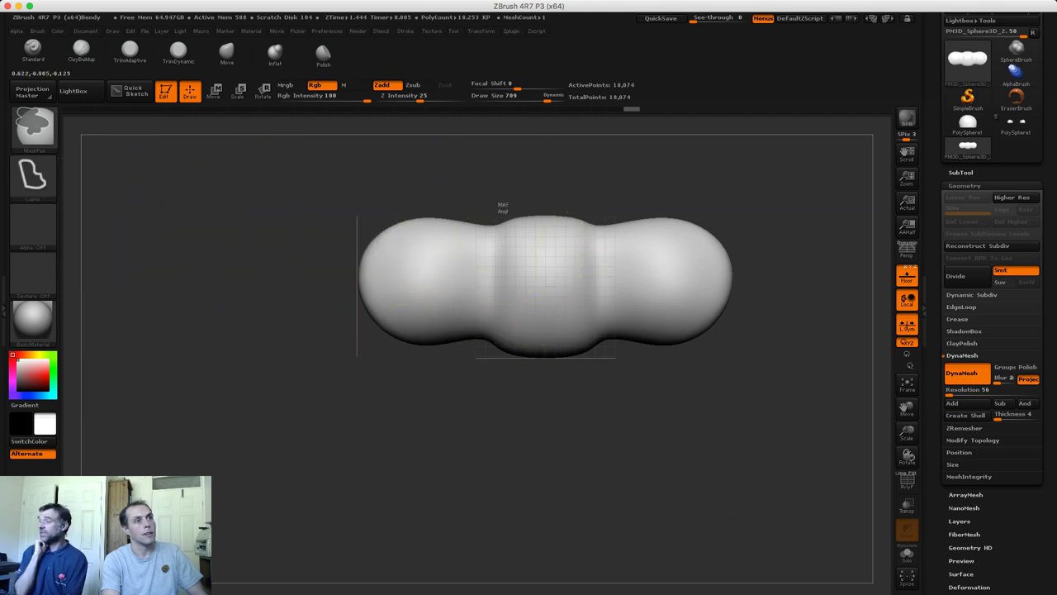
mouse_move(491, 254)
left_mouse_down("ctrl")
mouse_move(484, 365)
mouse_move(587, 216)
left_mouse_up("ctrl")
key("ctrl+z")
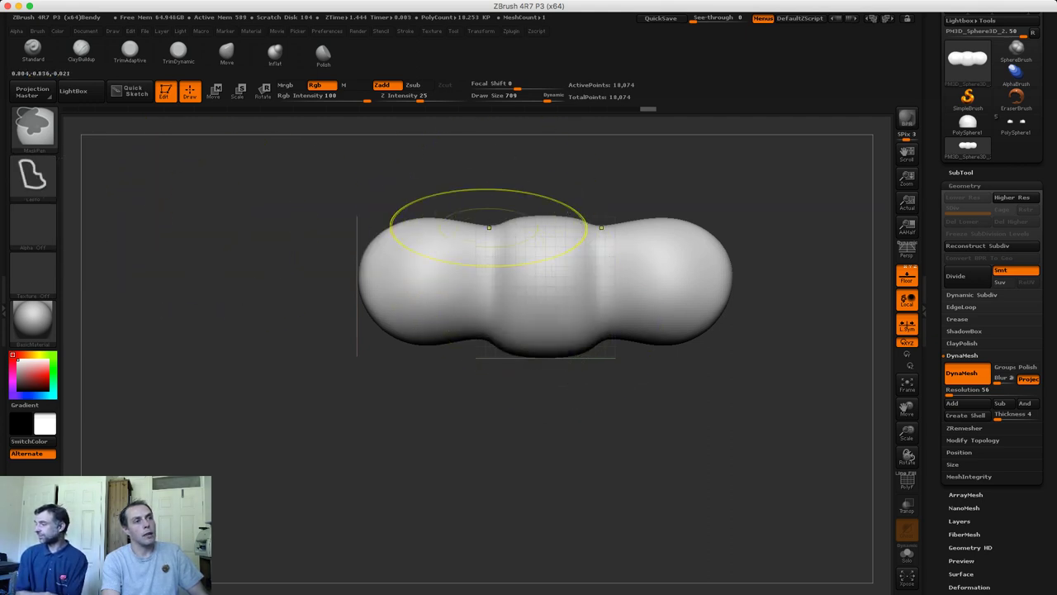
mouse_move(516, 222)
left_mouse_down("ctrl")
mouse_move(494, 307)
mouse_move(559, 351)
mouse_move(497, 198)
mouse_move(543, 318)
left_mouse_up("ctrl")
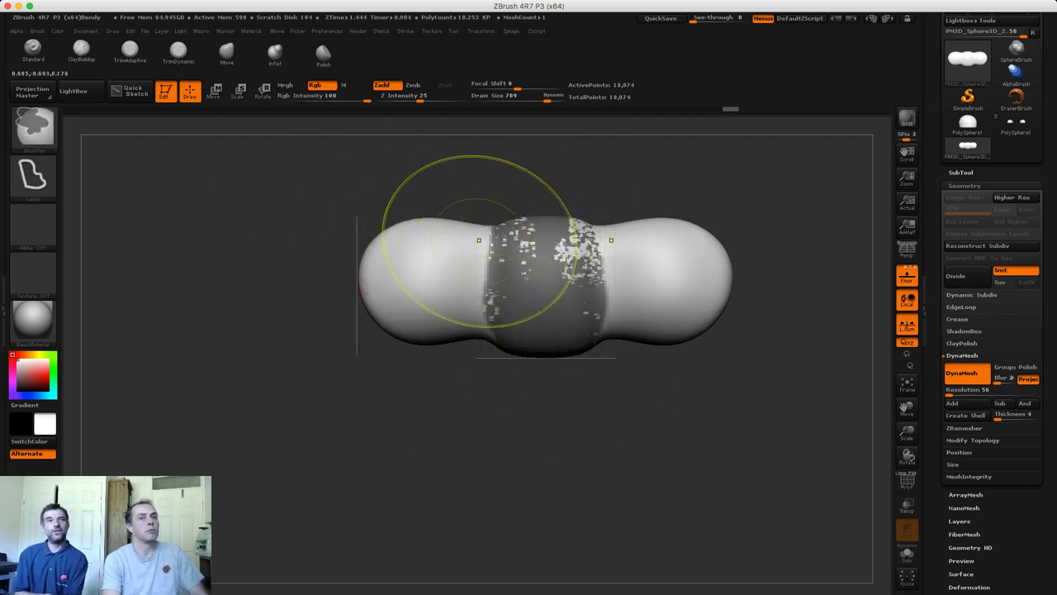
- Pull the lower and upper outer areas of both side lobes outward with the Move brush to square them off
key("b")
key("i")
key("n")
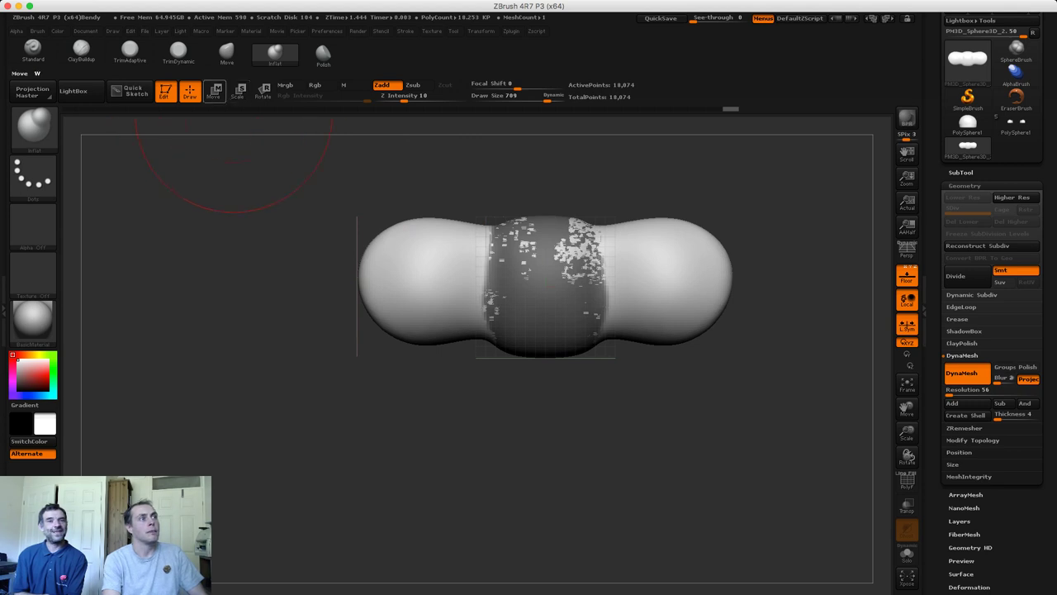
key("w")
key("q")
key("b")
key("m")
key("v")
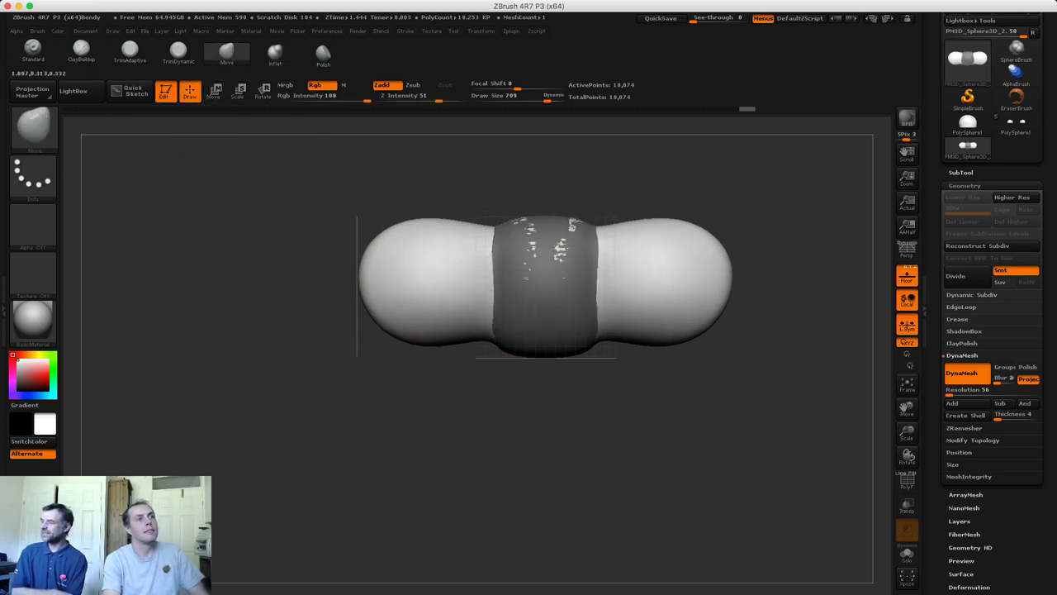
mouse_move(419, 324)
left_mouse_down()
mouse_move(386, 345)
mouse_move(377, 336)
left_mouse_up()
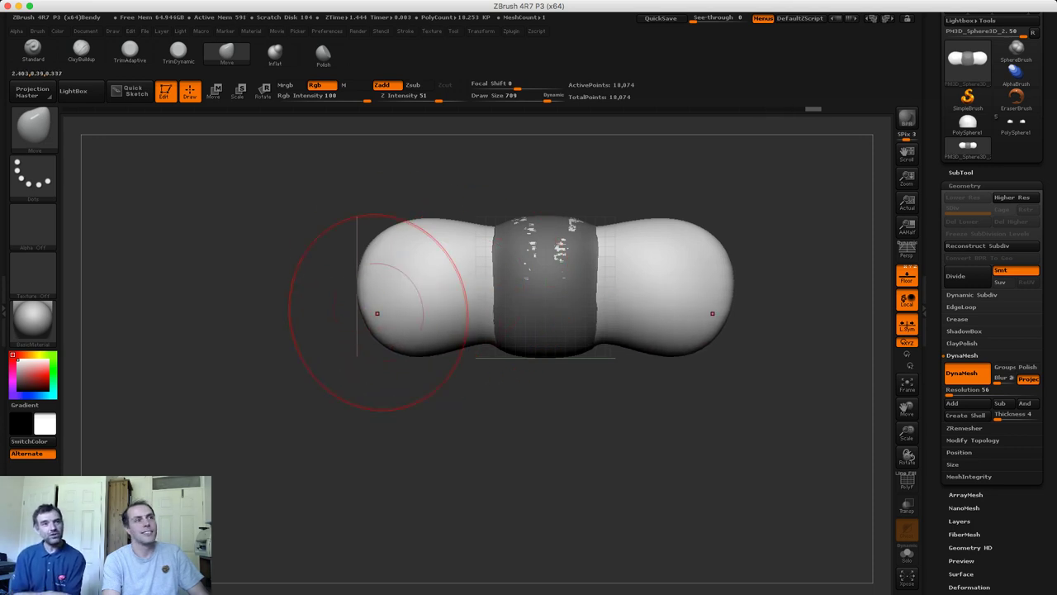
left_click_drag(417, 243, 409, 233)
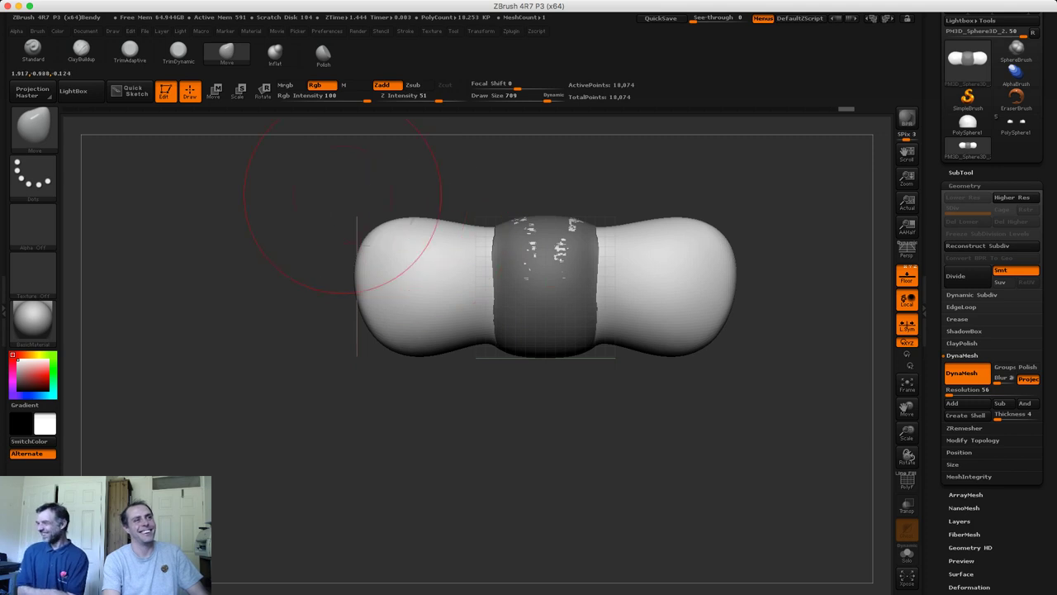
- Refine the side lobes' outer ends and their upper edges beside the masked middle section with the Move brush
left_click_drag(344, 176, 529, 186)
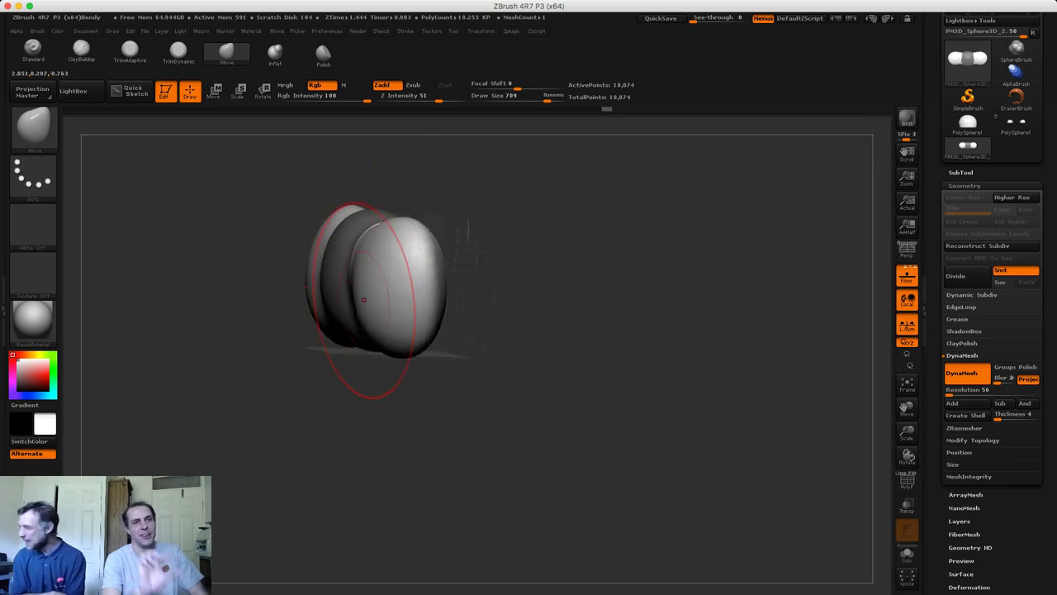
left_click_drag(488, 264, 251, 243)
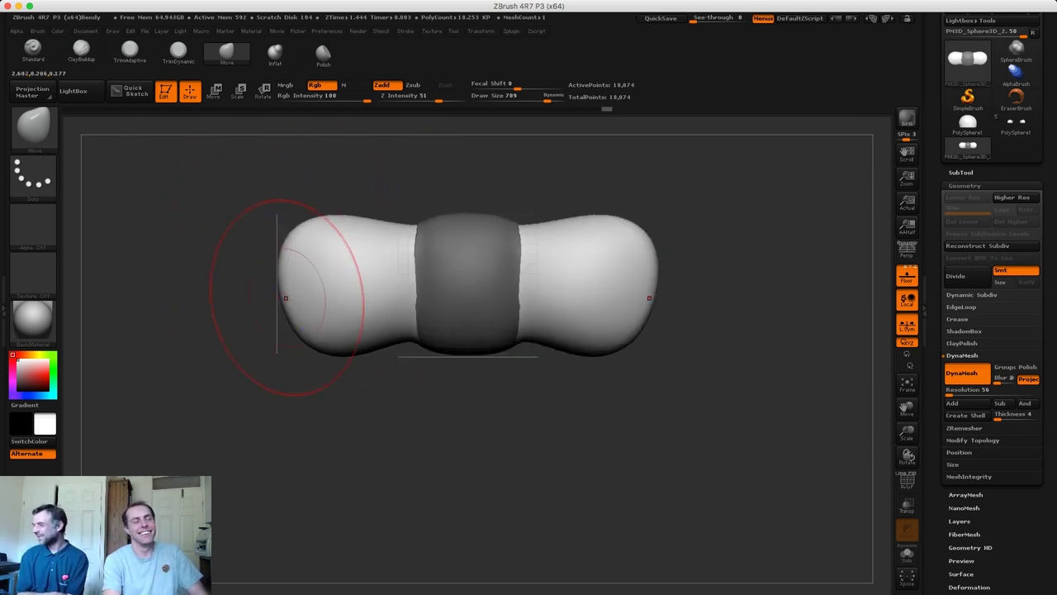
left_click_drag(313, 317, 307, 319)
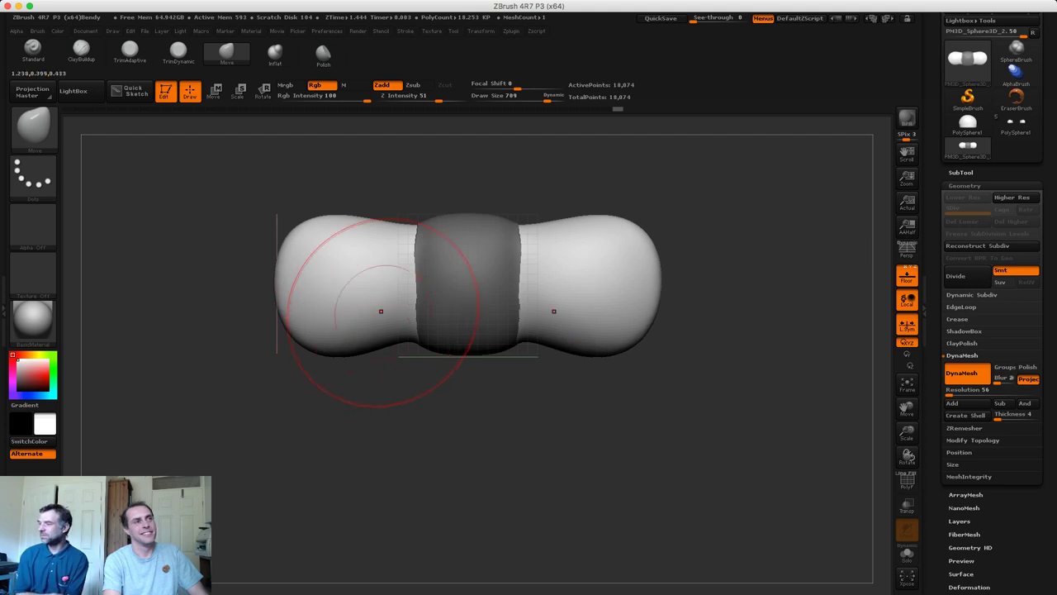
mouse_move(381, 248)
left_mouse_down()
mouse_move(390, 218)
mouse_move(414, 223)
left_mouse_up()
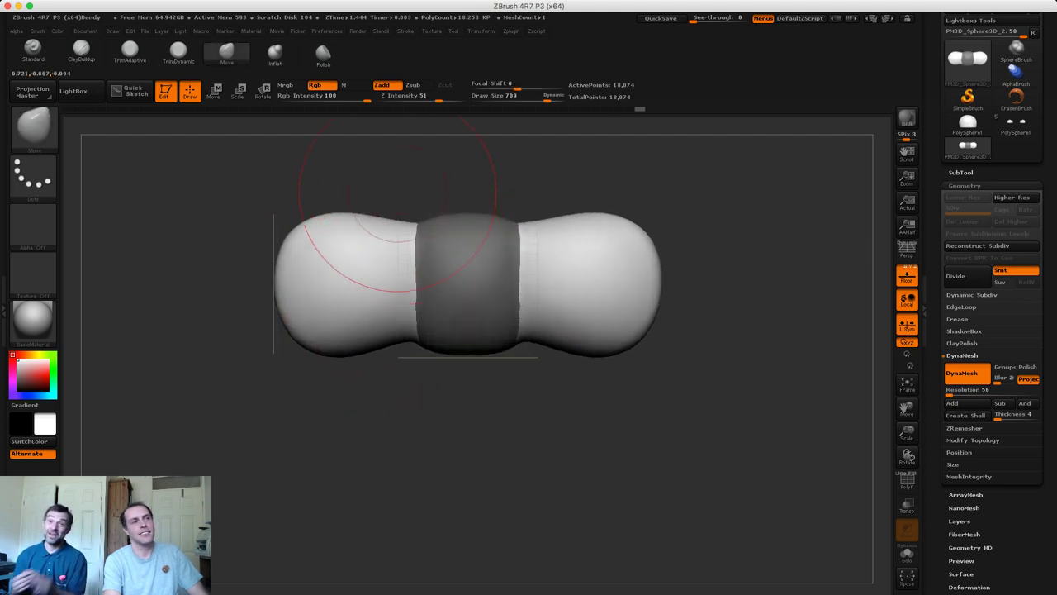
- Invert the mask to expose the middle section and inflate it with the Inflat brush at draw size 913
key("ctrl+h")
key("ctrl+h")
key("ctrl+i")
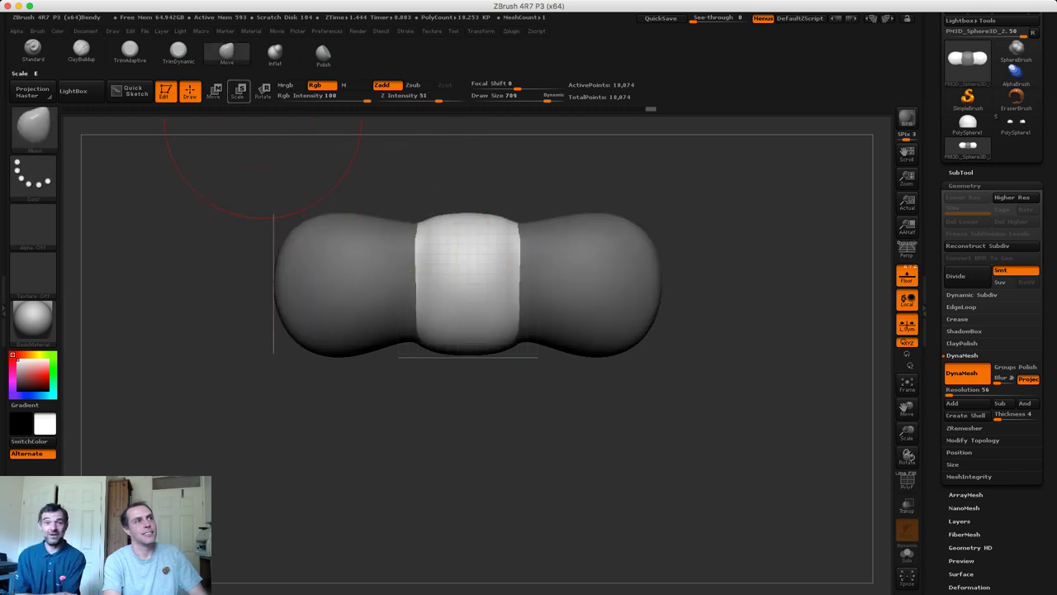
left_click(275, 54)
left_click(436, 263)
key("s")
left_click_drag(436, 264, 446, 264)
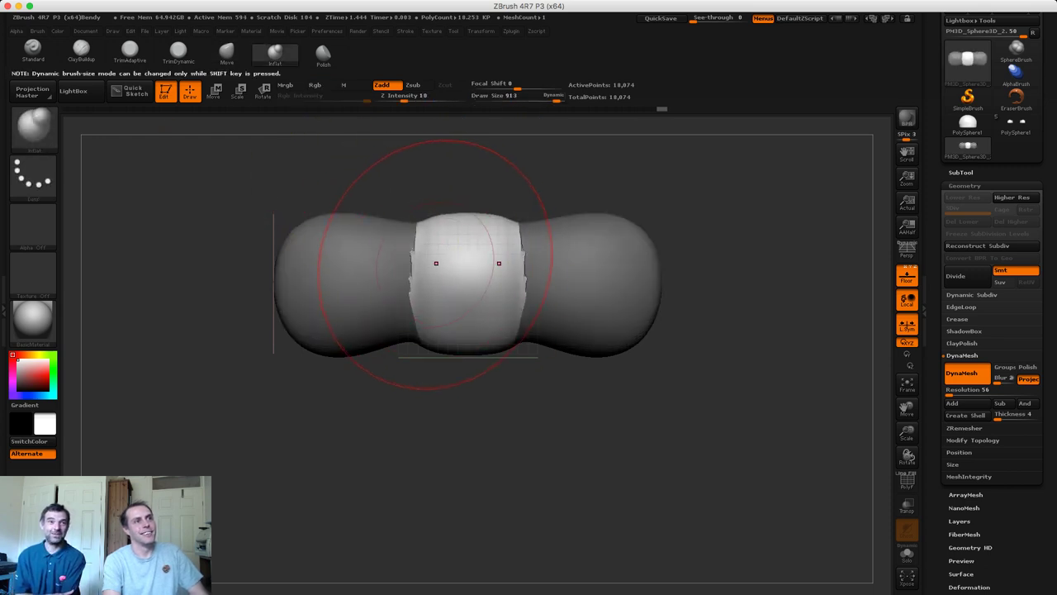
- Clear the mask, re-DynaMesh the form, and smooth the jagged edges between the middle section and the side lobes
mouse_move(395, 161)
left_mouse_down("ctrl")
mouse_move(373, 171)
mouse_move(400, 207)
left_mouse_up("ctrl")
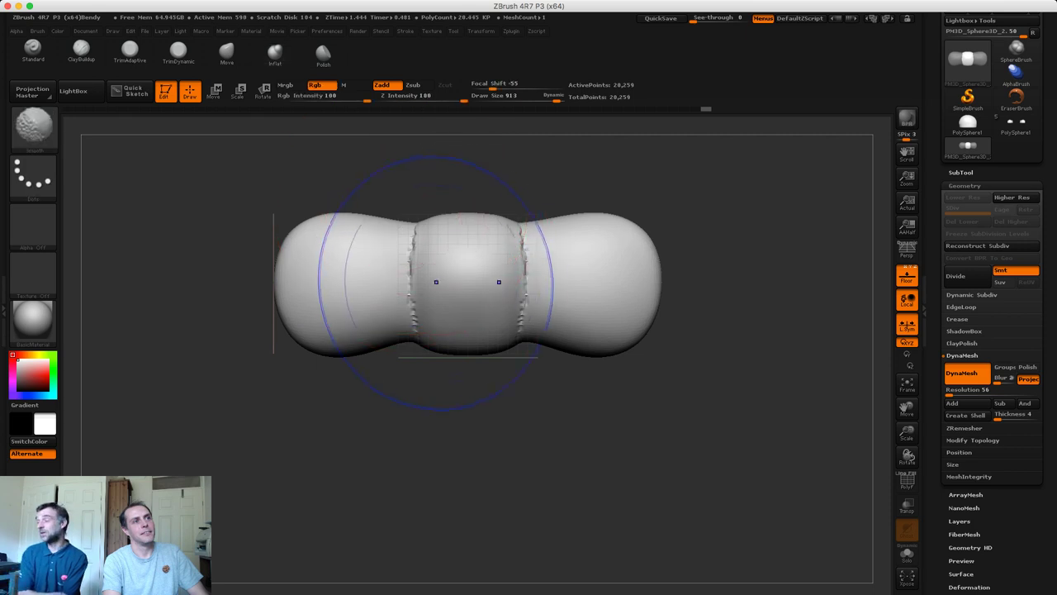
mouse_move(434, 283)
left_mouse_down("shift")
mouse_move(409, 216)
mouse_move(430, 297)
left_mouse_up("shift")
left_click_drag(429, 405, 422, 346, "alt")
mouse_move(422, 363)
left_mouse_down()
mouse_move(512, 360)
mouse_move(413, 346)
left_mouse_up()
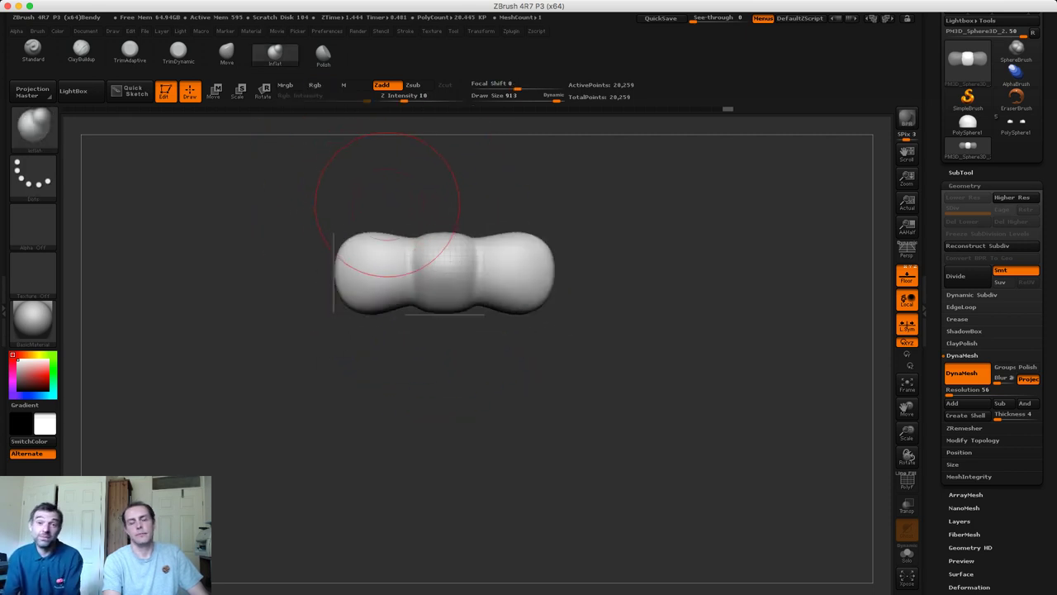
- Carve a slanted fold crease into each side lobe beside the central knot with the Dam_Standard brush at draw size 251
mouse_move(386, 204)
left_mouse_down()
mouse_move(413, 225)
mouse_move(351, 246)
left_mouse_up()
key("b")
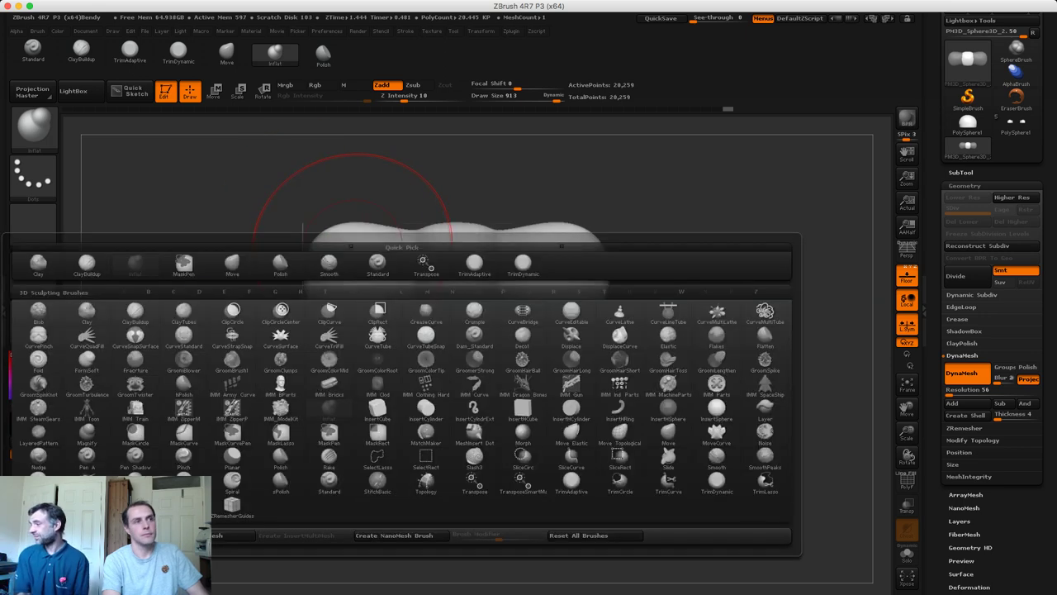
key("d")
key("s")
key("s")
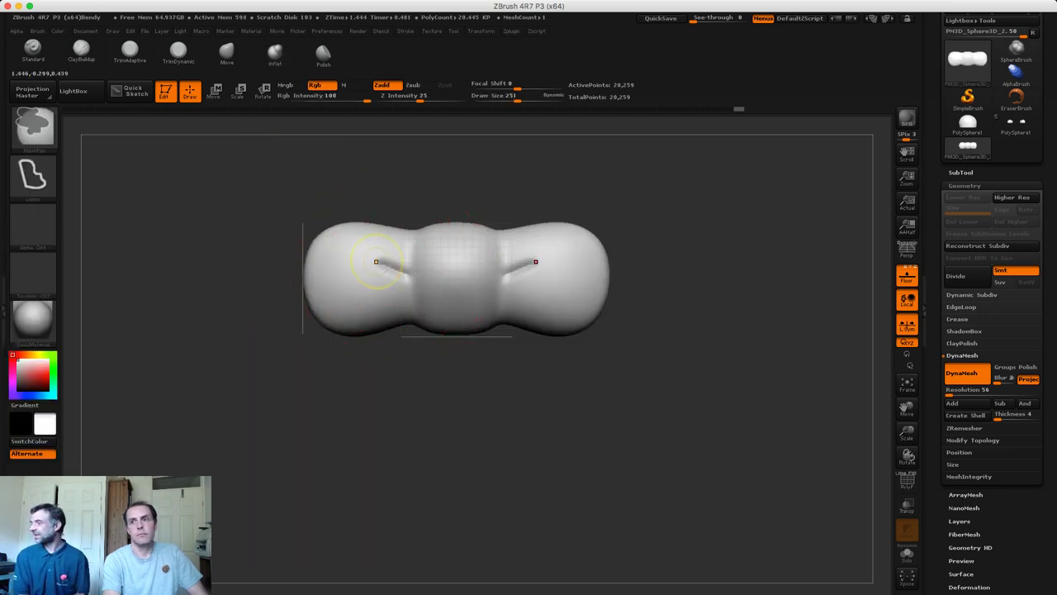
key("ctrl+z")
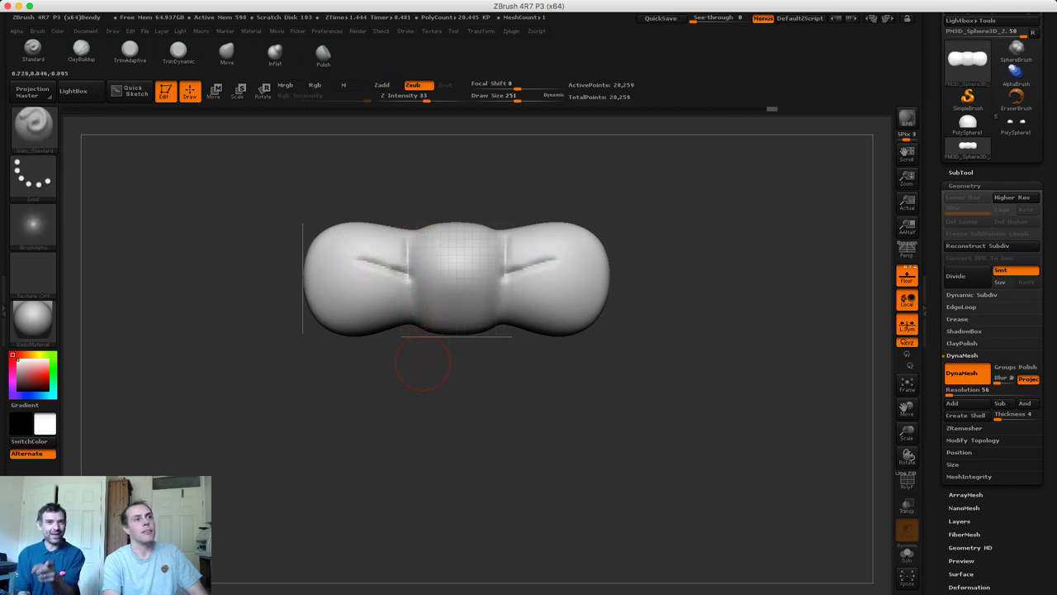
- Cut deeper seams between the central knot and the side lobes, and smooth down the fold creases
left_click_drag(423, 363, 504, 297)
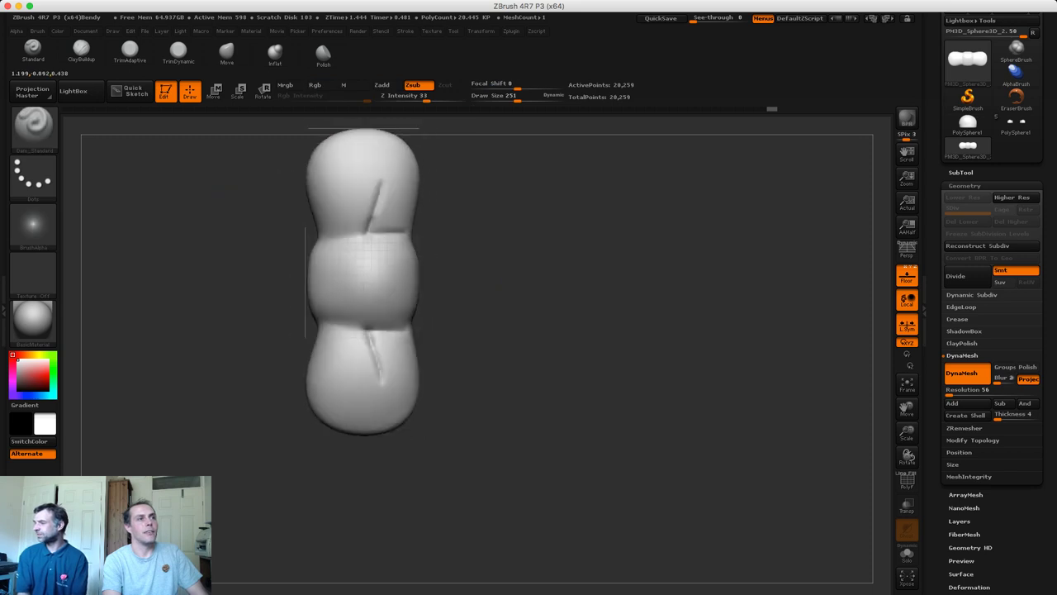
mouse_move(283, 240)
left_mouse_down()
mouse_move(314, 240)
mouse_move(295, 237)
left_mouse_up()
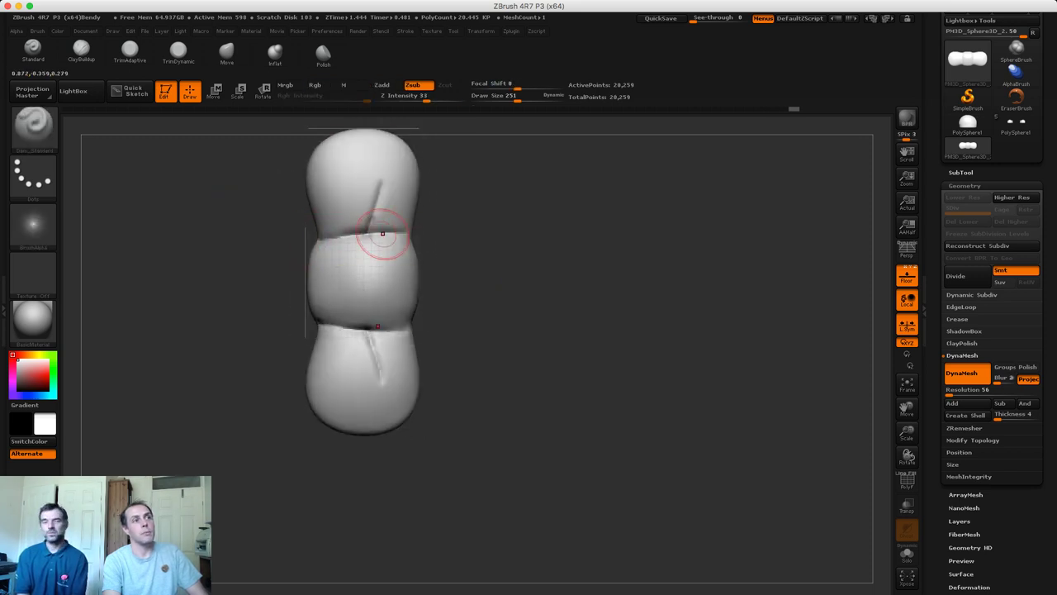
mouse_move(482, 245)
left_mouse_down()
mouse_move(391, 235)
mouse_move(495, 206)
mouse_move(603, 264)
mouse_move(397, 261)
mouse_move(378, 243)
mouse_move(385, 258)
left_mouse_up()
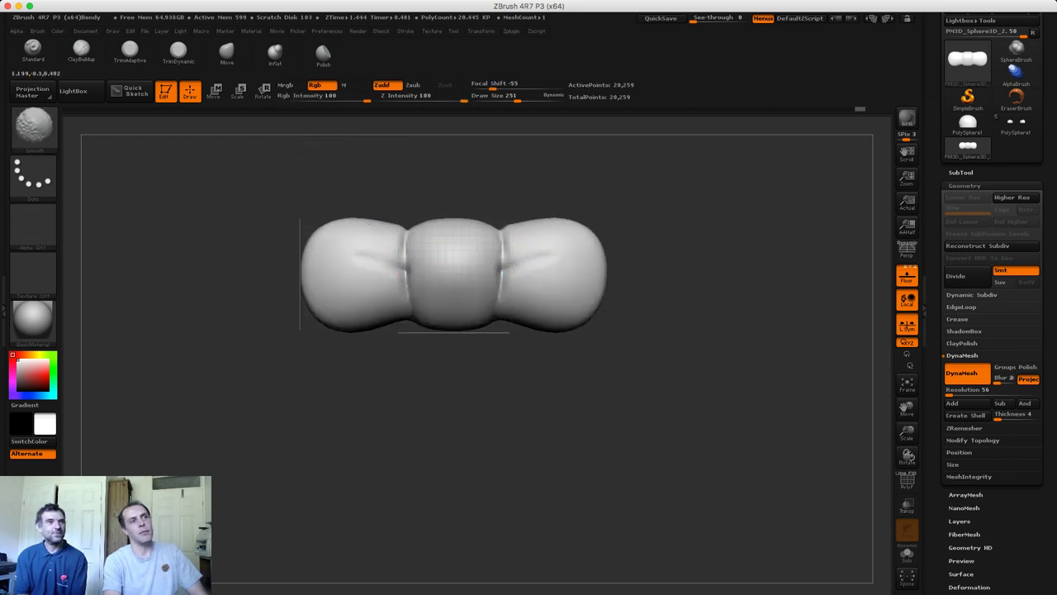
- Recarve a short fold crease on each side lobe with the Dam_Standard brush and soften it by smoothing
key("b")
key("d")
key("s")
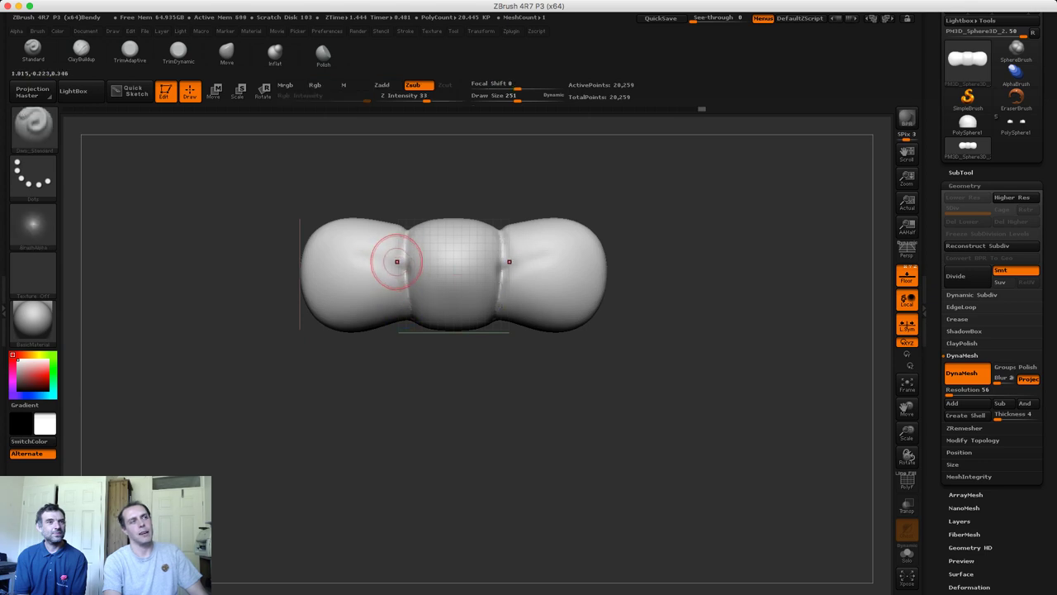
mouse_move(371, 253)
left_mouse_down()
mouse_move(405, 278)
mouse_move(399, 265)
mouse_move(408, 289)
left_mouse_up()
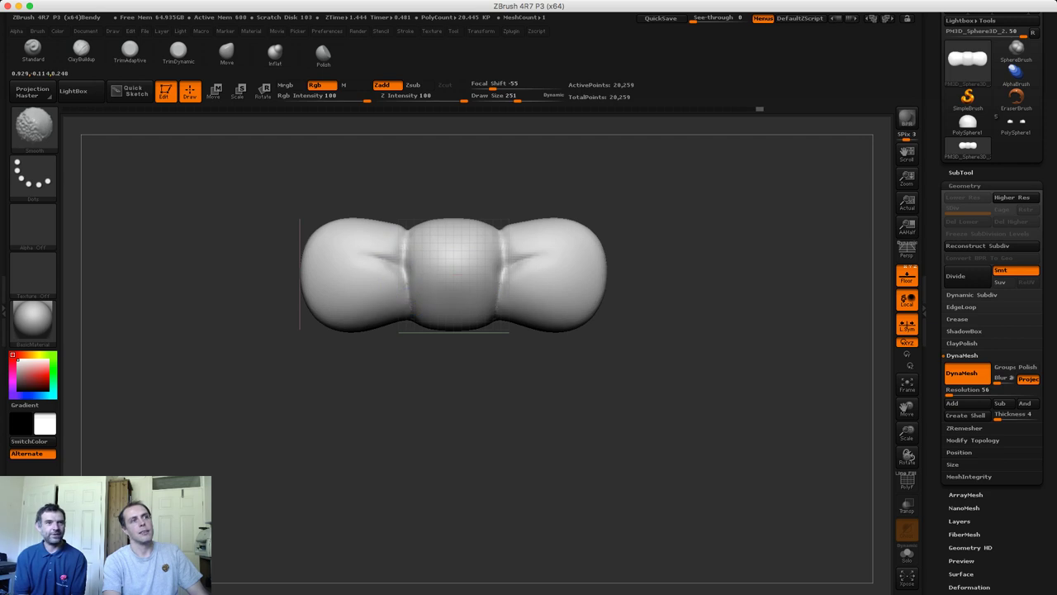
left_click_drag(388, 183, 398, 183)
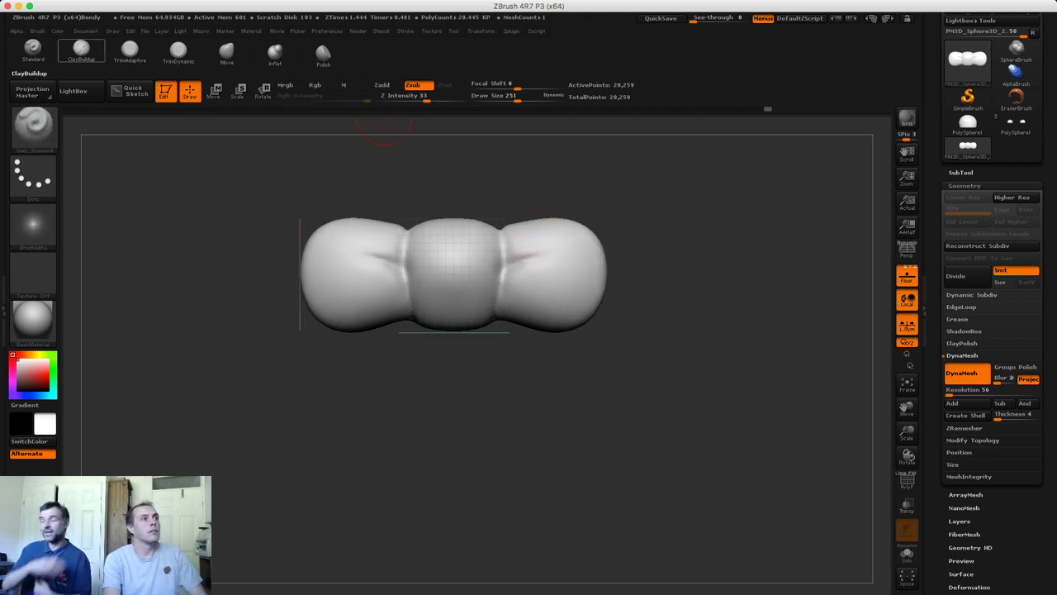
- Build up the central knot with the ClayBuildup brush at draw size 385 and smooth the strokes
left_click(81, 51)
key("s")
mouse_move(425, 253)
left_mouse_down()
mouse_move(434, 253)
mouse_move(417, 278)
mouse_move(433, 307)
left_mouse_up()
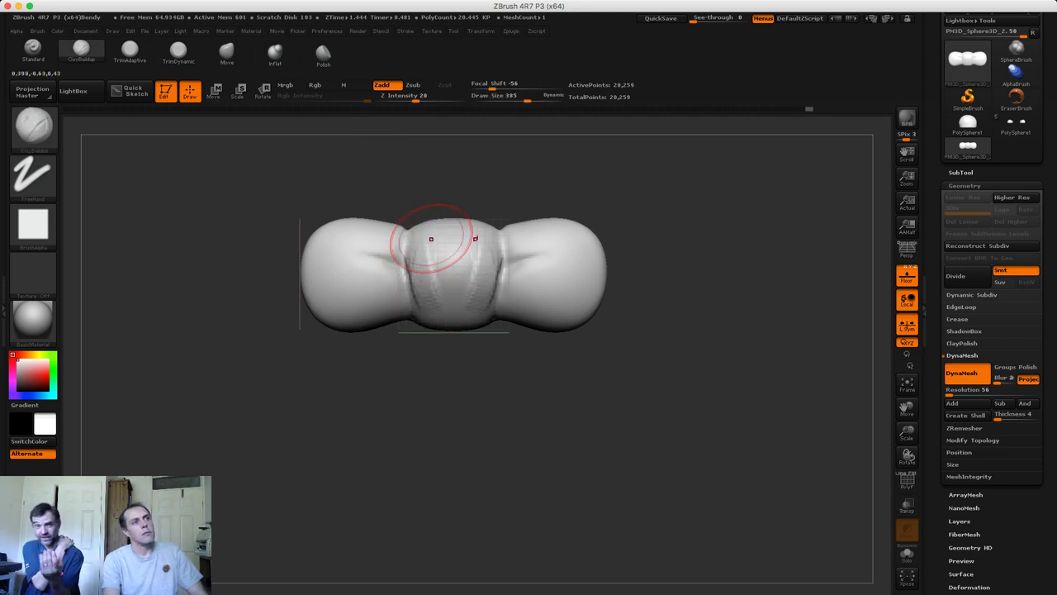
left_click_drag(413, 269, 421, 249, "shift")
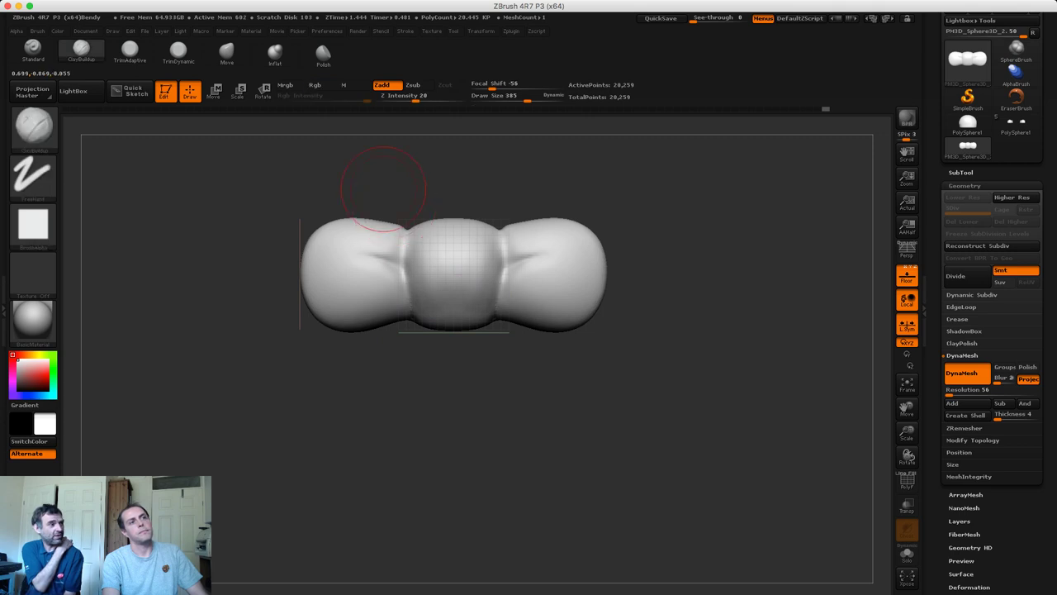
- Switch to the PolySphere1 tool holding the Bendy character and append the bow tie mesh PM3D_Sphere3D_2 as a subtool
mouse_move(377, 189)
left_mouse_down("alt")
mouse_move(426, 180)
mouse_move(461, 207)
left_mouse_up("alt")
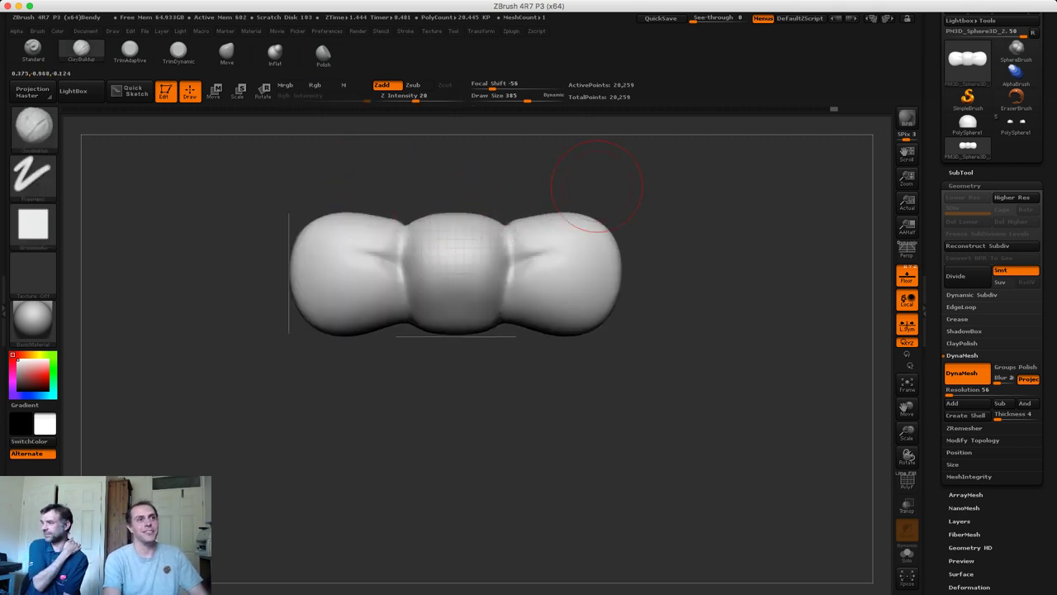
left_click_drag(597, 186, 620, 196, "alt")
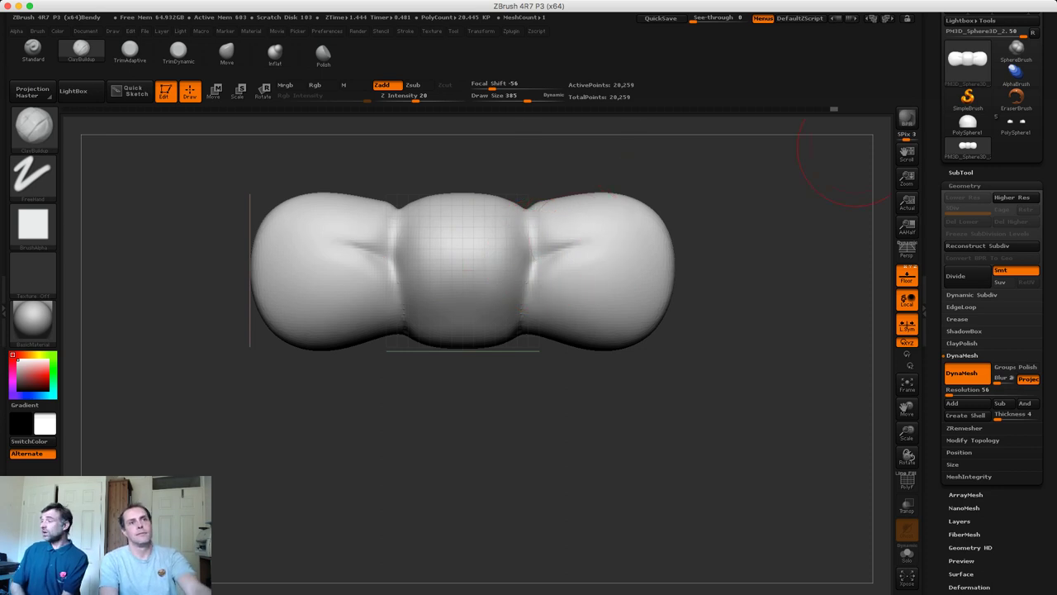
left_click(963, 185)
left_click(960, 172)
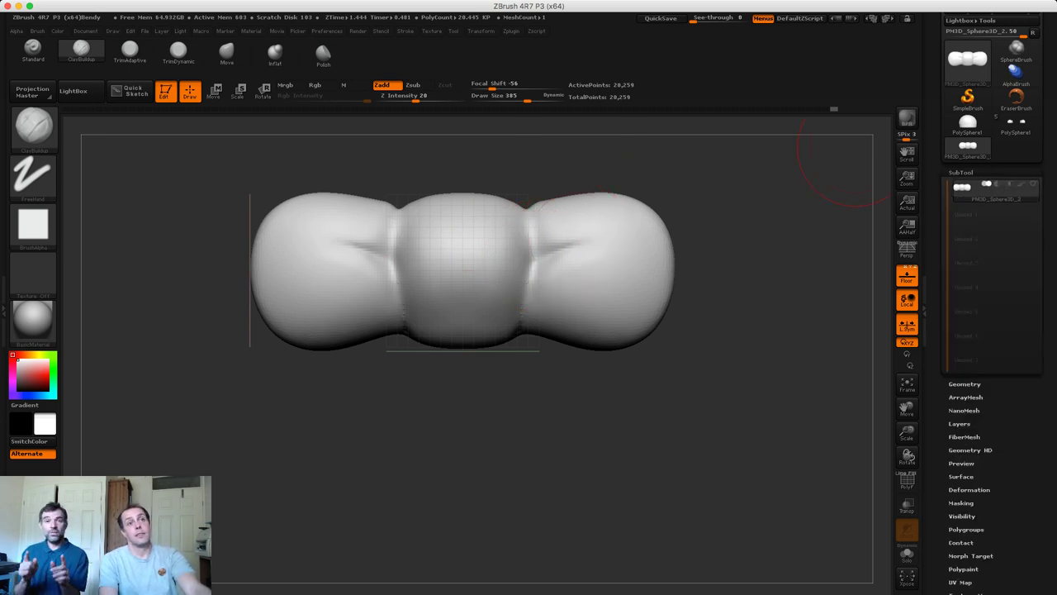
left_click(960, 172)
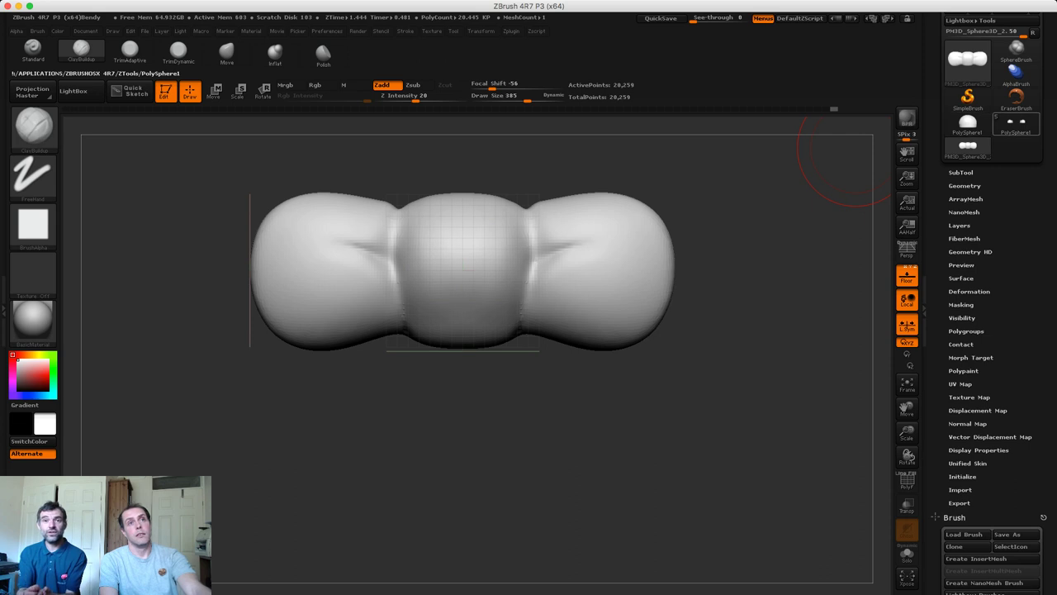
left_click(1016, 124)
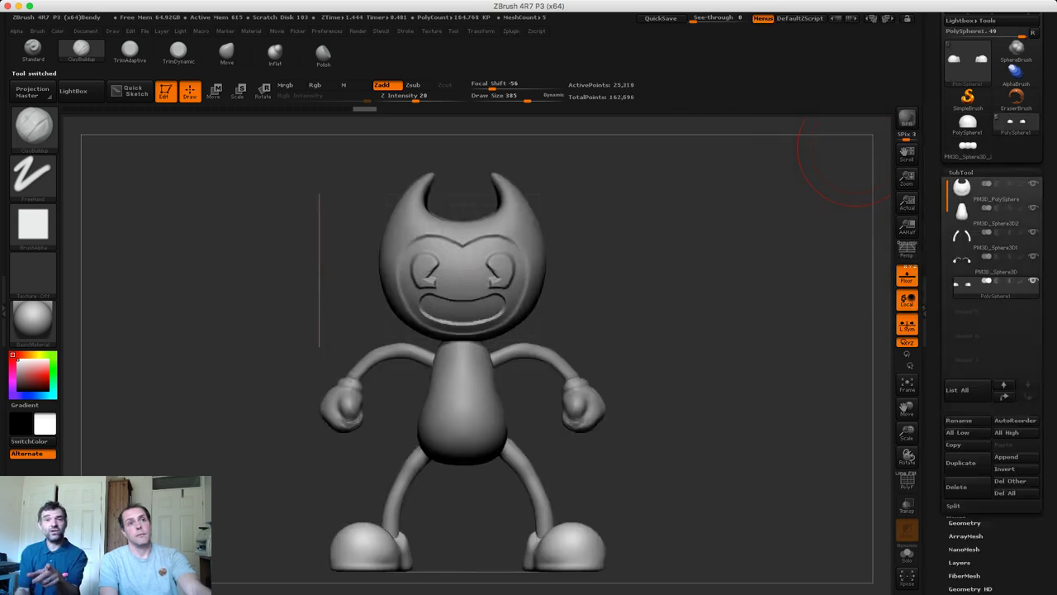
left_click(1006, 456)
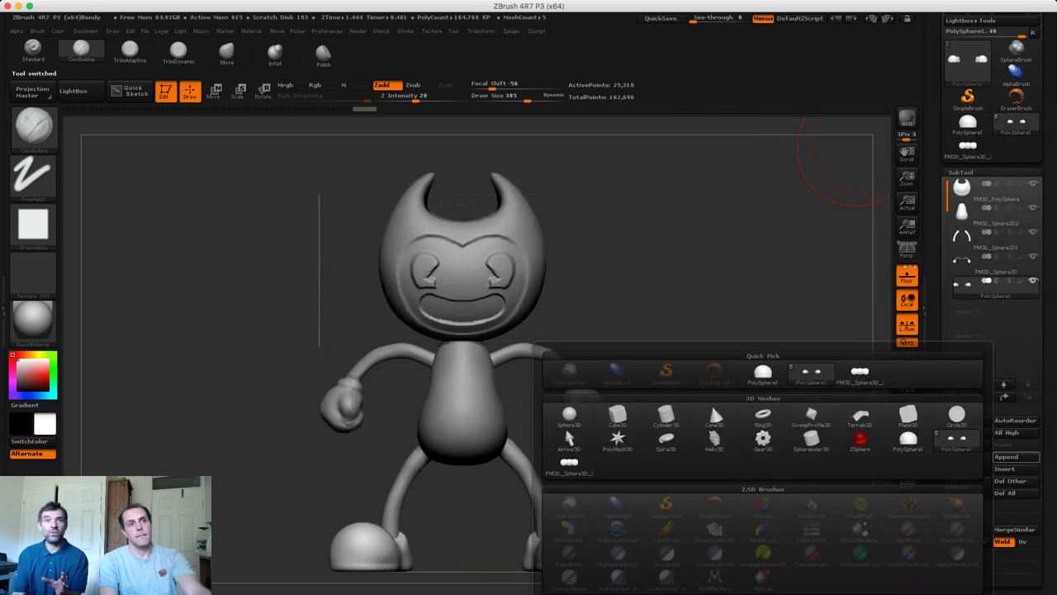
left_click(908, 441)
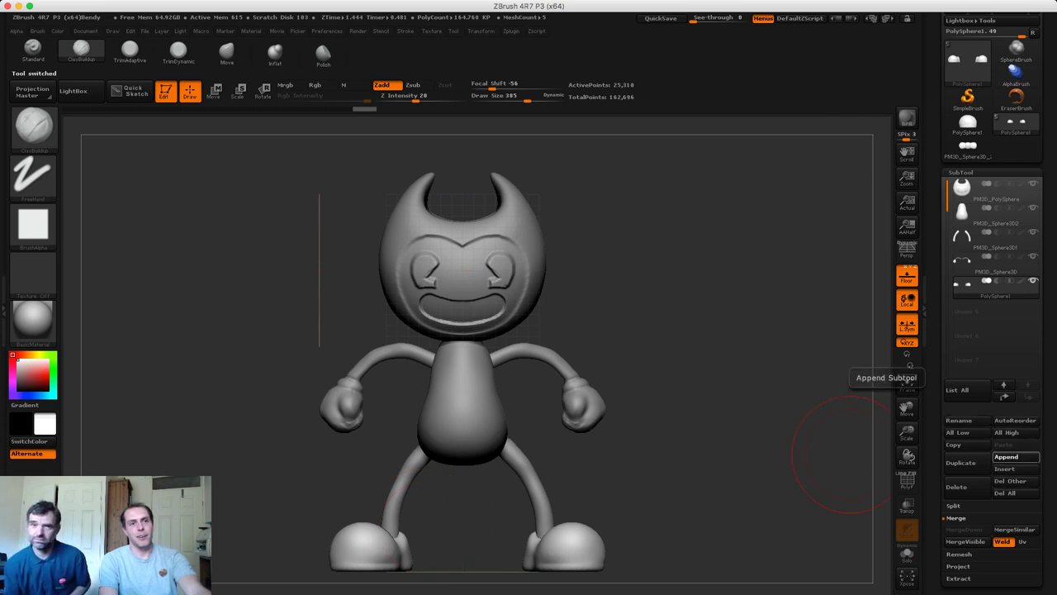
left_click(1006, 457)
left_click(568, 444)
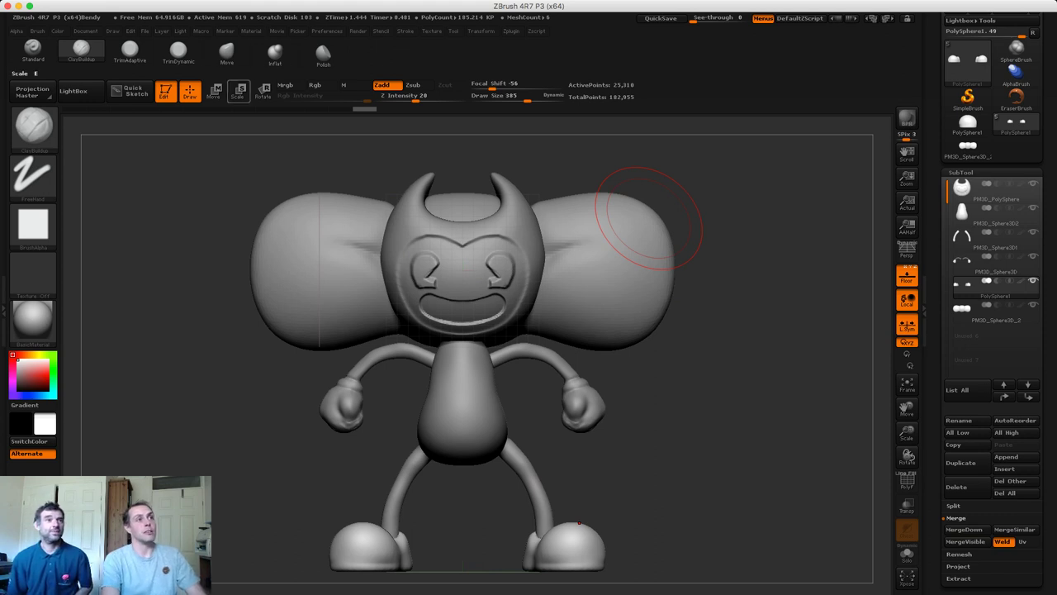
- Select the appended bow tie subtool and scale it down to less than the head's size with the Transpose line in side view
left_click(983, 308)
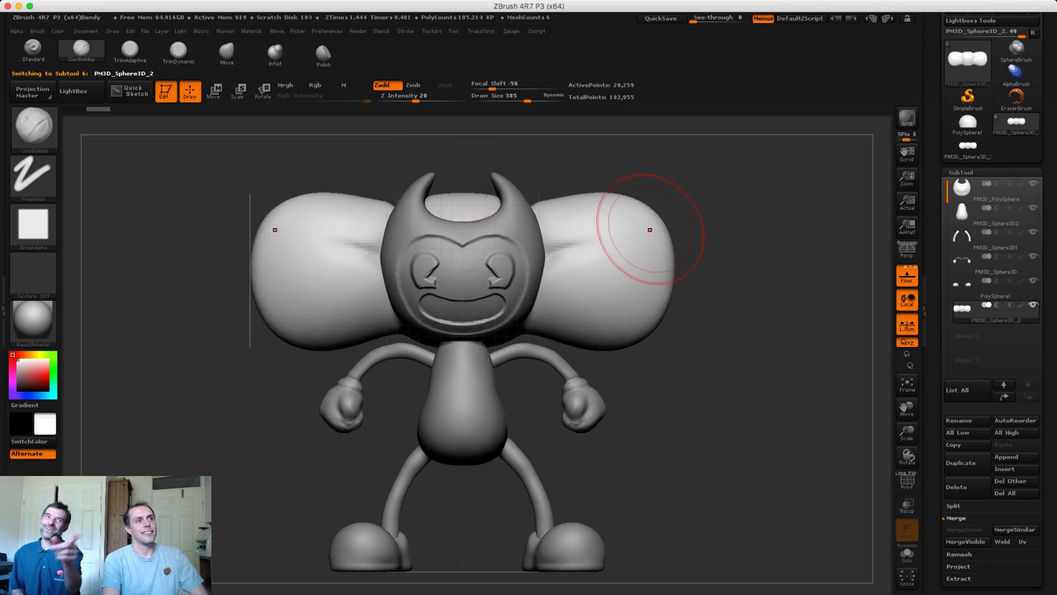
left_click_drag(818, 239, 743, 247)
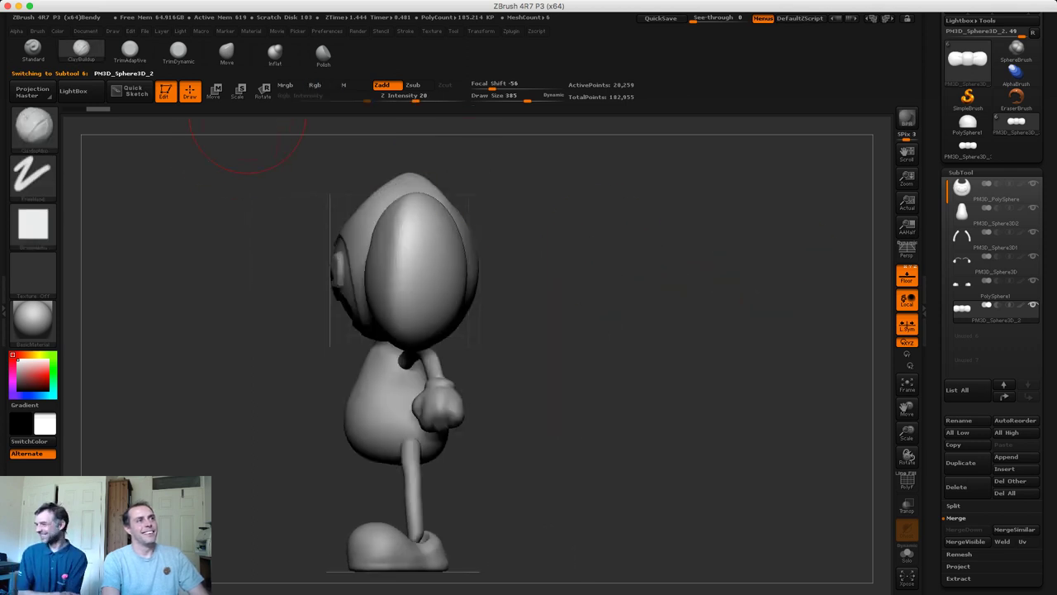
left_click(237, 91)
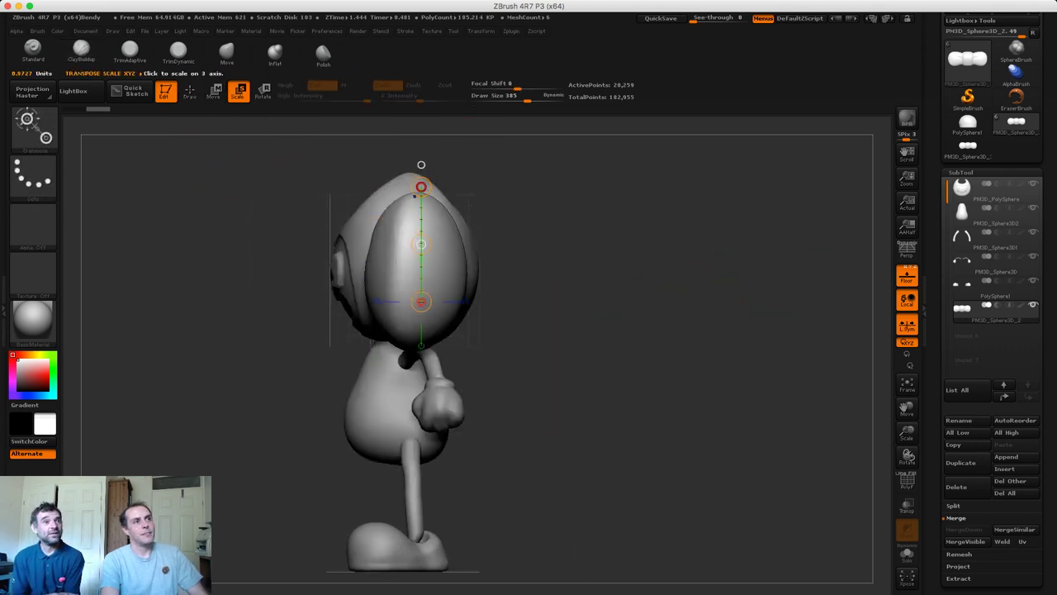
mouse_move(419, 153)
left_mouse_down()
mouse_move(441, 282)
mouse_move(432, 215)
mouse_move(432, 235)
left_mouse_up()
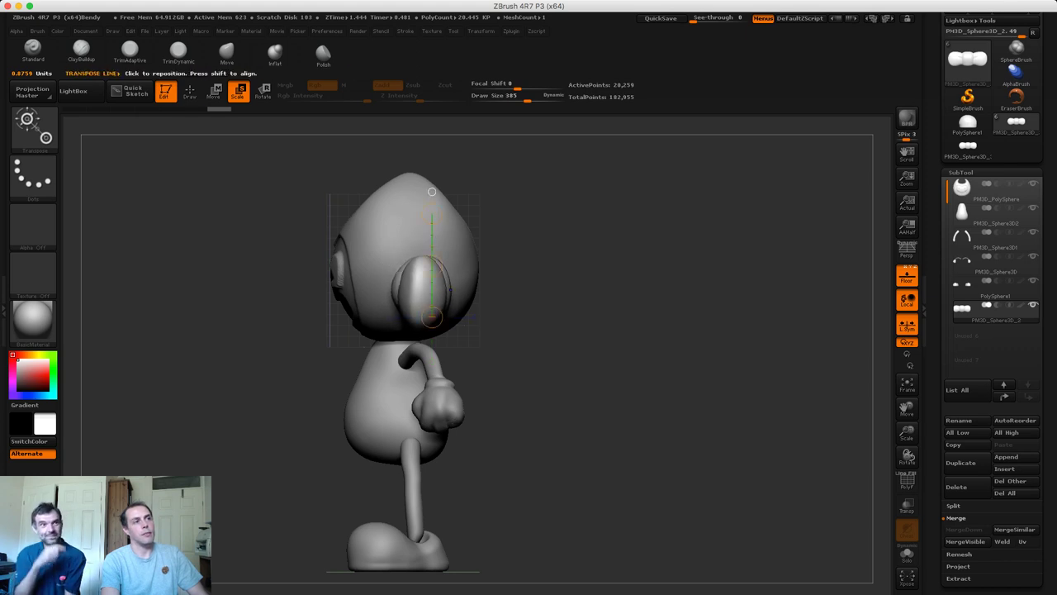
- Undo the recent scaling operations on the bow tie and return to the front view of the character
key("f")
left_click_drag(661, 330, 785, 330)
key("ctrl+z")
key("ctrl+z")
key("ctrl+z")
key("ctrl+z")
key("ctrl+z")
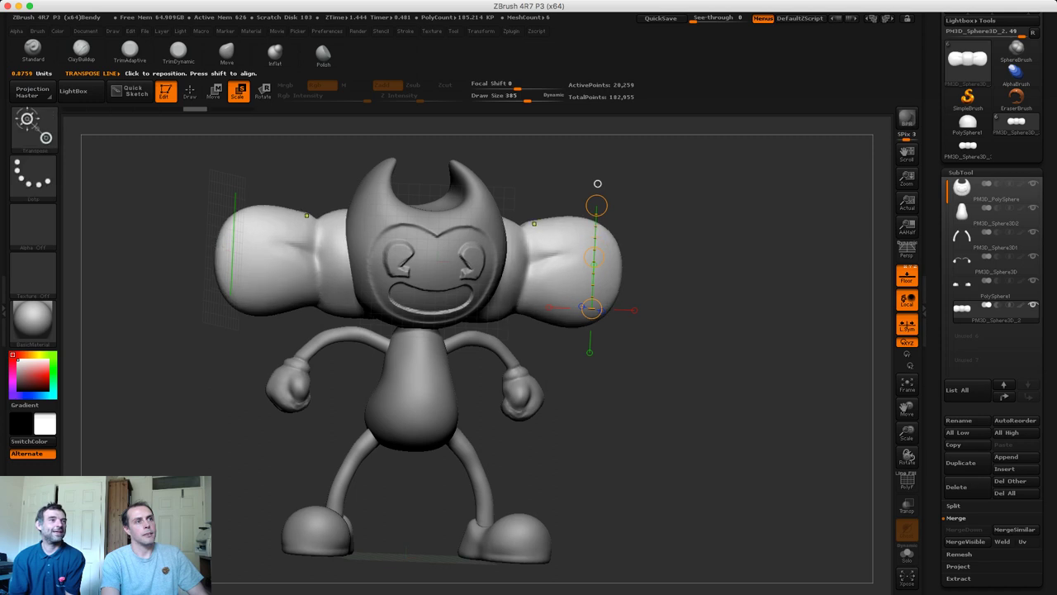
left_click_drag(597, 183, 597, 183)
left_click_drag(660, 247, 677, 248, "shift")
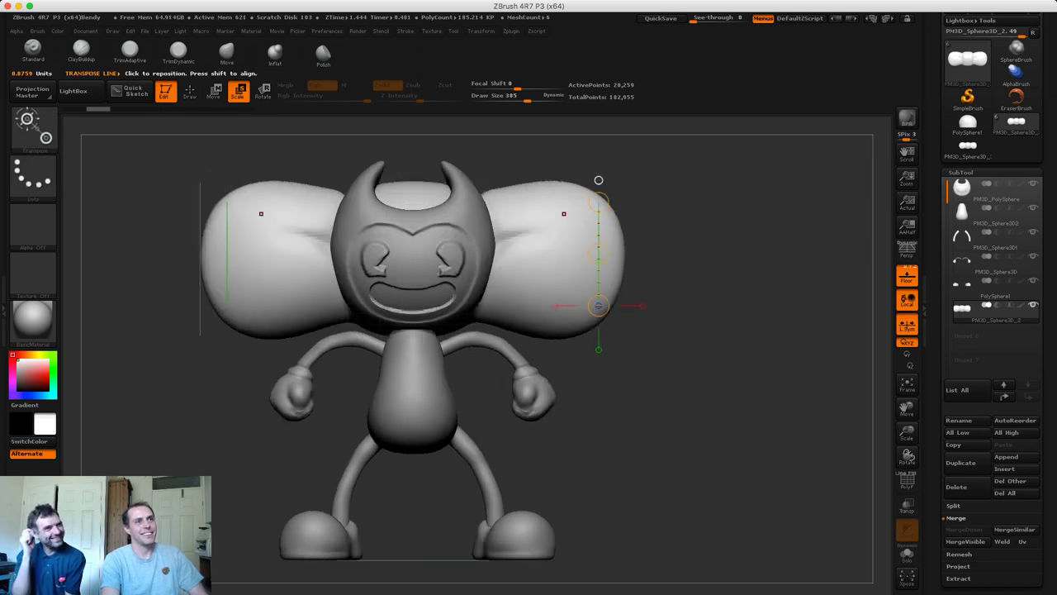
- Shrink the bow tie to about half the head's width, leaving it beside the head
mouse_move(598, 202)
left_mouse_down()
mouse_move(598, 242)
mouse_move(599, 191)
mouse_move(599, 233)
mouse_move(598, 201)
mouse_move(599, 219)
left_mouse_up()
key("ctrl+z")
key("ctrl+z")
key("ctrl+z")
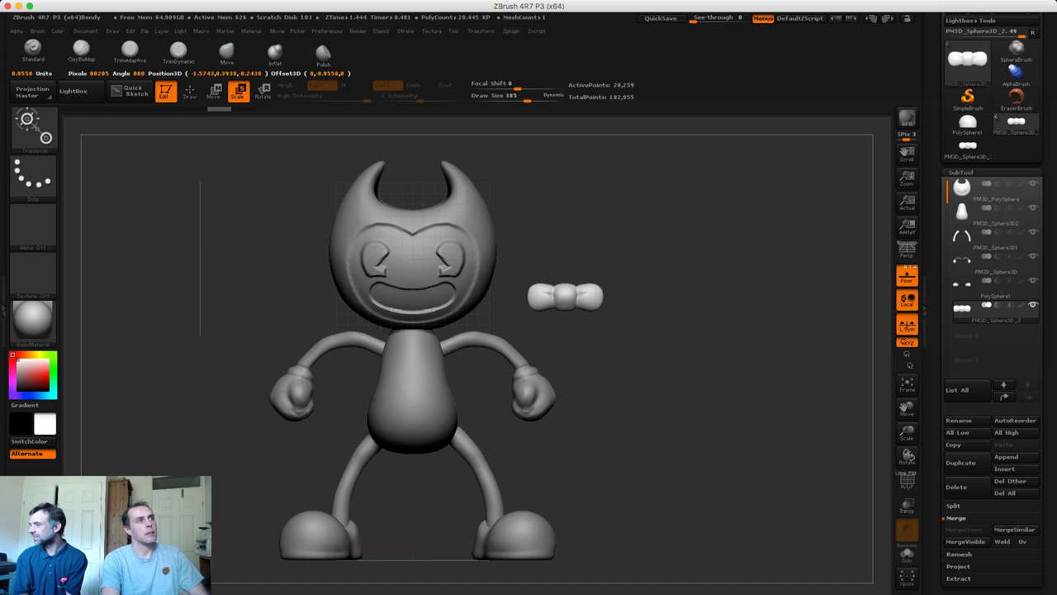
- Move the bow tie with the Transpose line to the neck, centred just below the head and against the front of the body
key("w")
left_click_drag(582, 308, 401, 345)
left_click_drag(727, 347, 411, 341, "shift")
left_click_drag(347, 347, 528, 346)
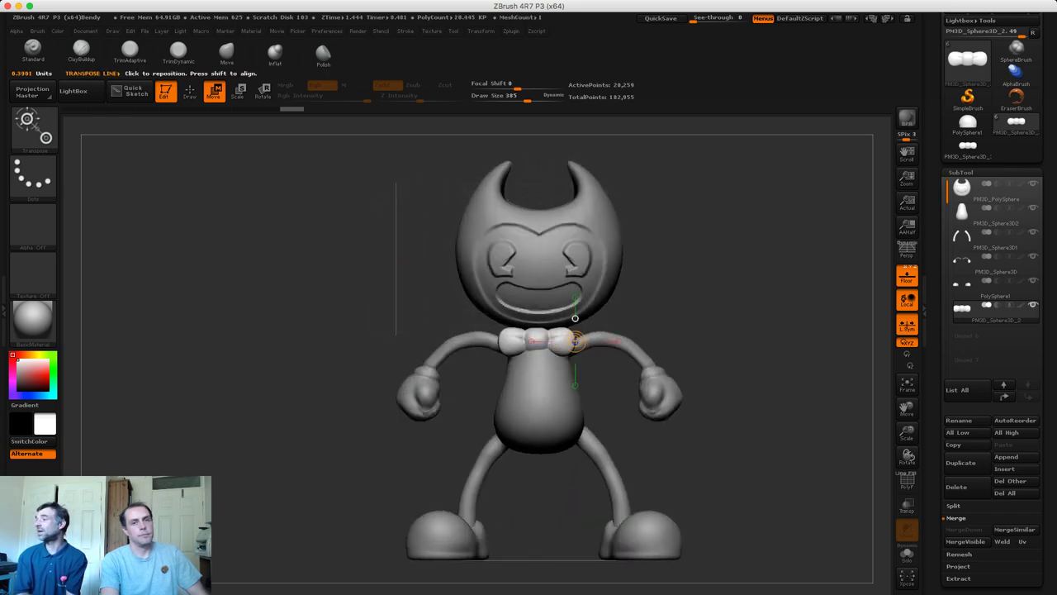
left_click_drag(744, 347, 504, 285, "alt")
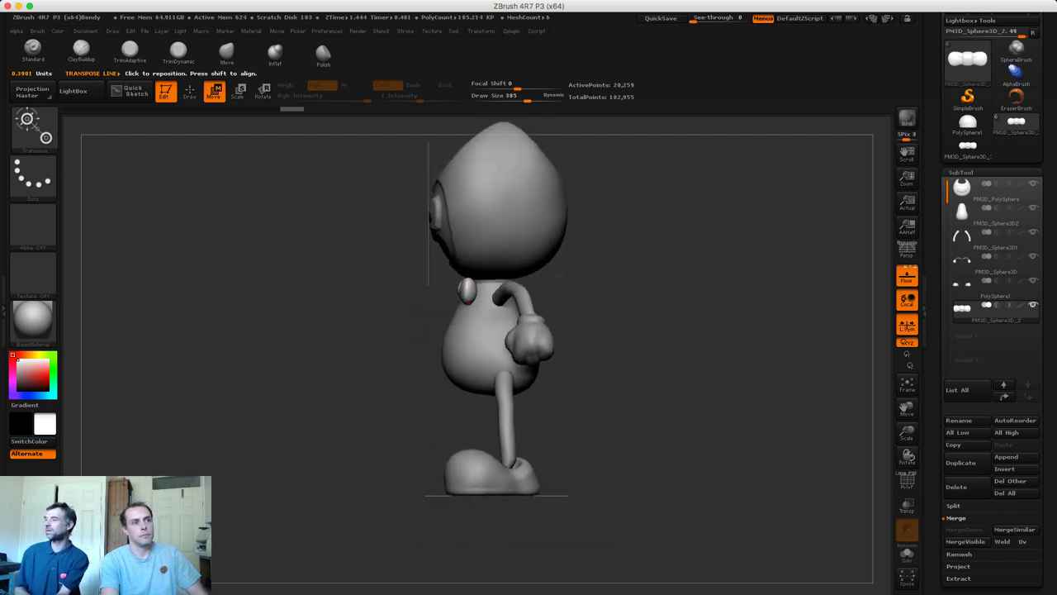
- Select the legs subtool and smooth the lower leg in side view with a draw size of 325
left_click(505, 405, "alt")
left_click_drag(627, 371, 643, 312, "alt")
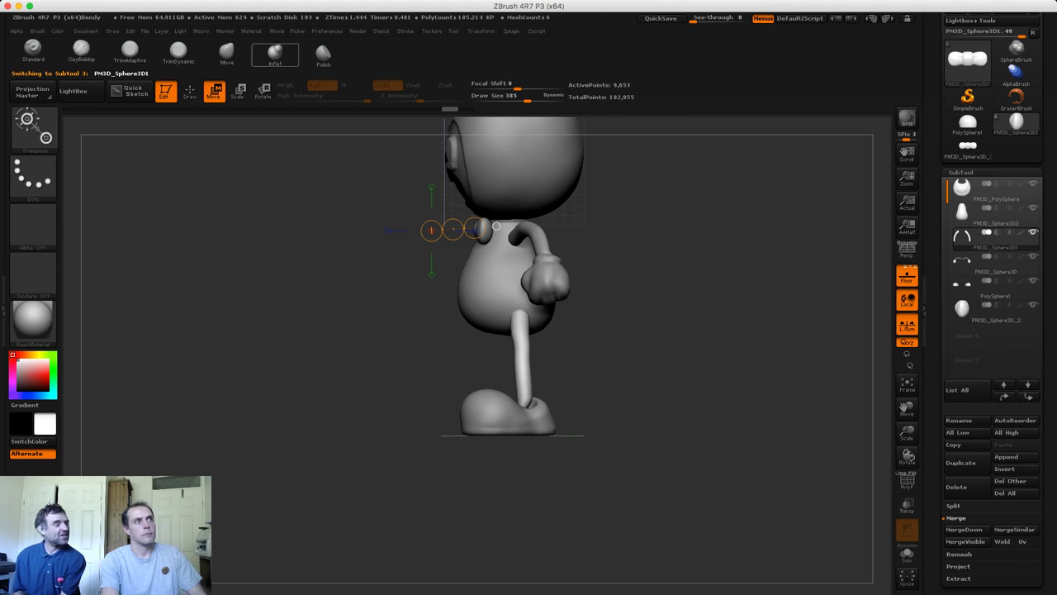
key("q")
left_click_drag(358, 272, 358, 333, "alt")
mouse_move(545, 432)
left_mouse_down()
mouse_move(537, 423)
mouse_move(550, 495)
mouse_move(548, 475)
left_mouse_up()
key("s")
key("shift")
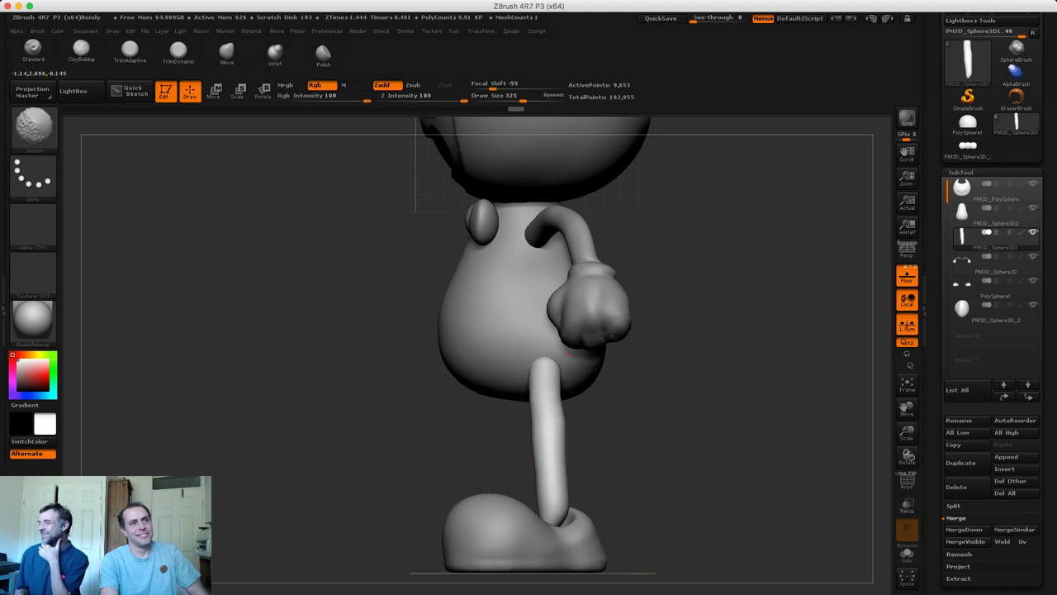
left_click_drag(549, 431, 554, 446, "shift")
key("shift")
- Adjust the curve of the legs with the Move brush in side and front views
left_click_drag(381, 373, 383, 328, "alt")
left_click(226, 51)
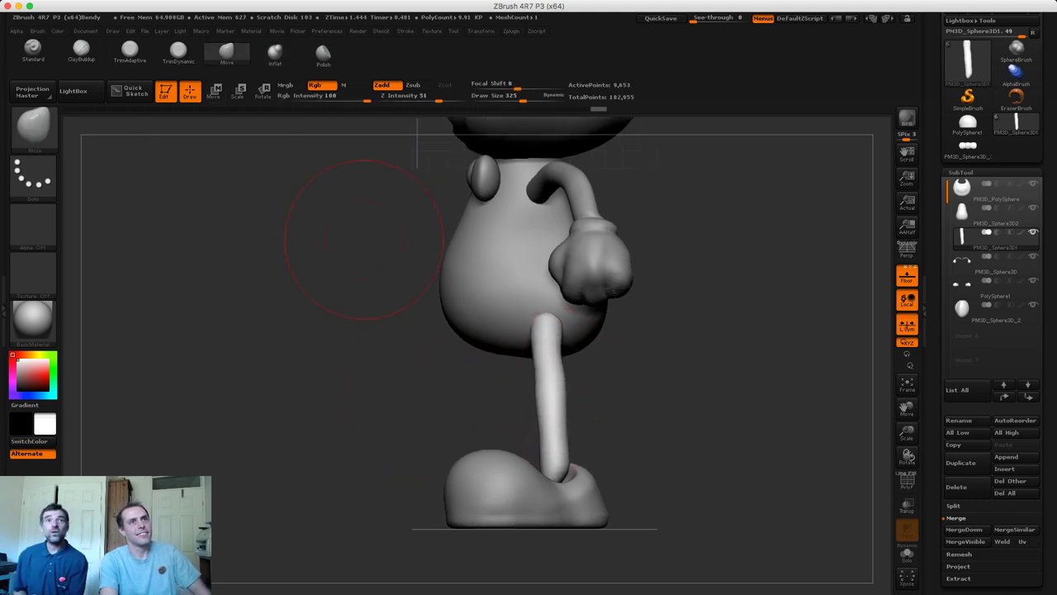
left_click_drag(545, 452, 555, 451)
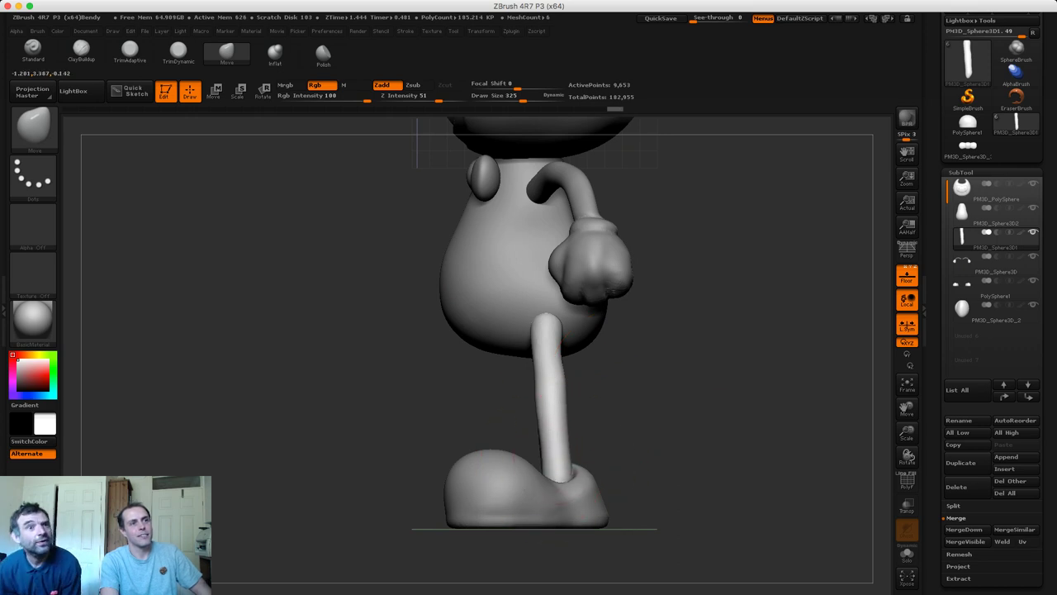
left_click_drag(396, 415, 483, 409)
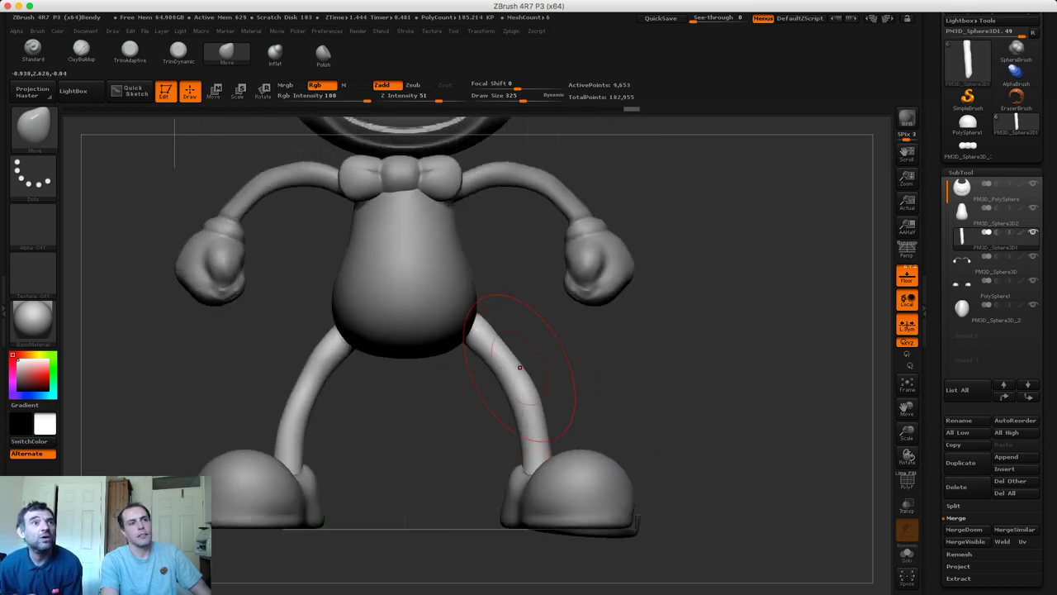
left_click_drag(519, 368, 528, 356)
- Select the head subtool and remesh it with DynaMesh at resolution 296
left_click_drag(660, 371, 661, 297, "alt")
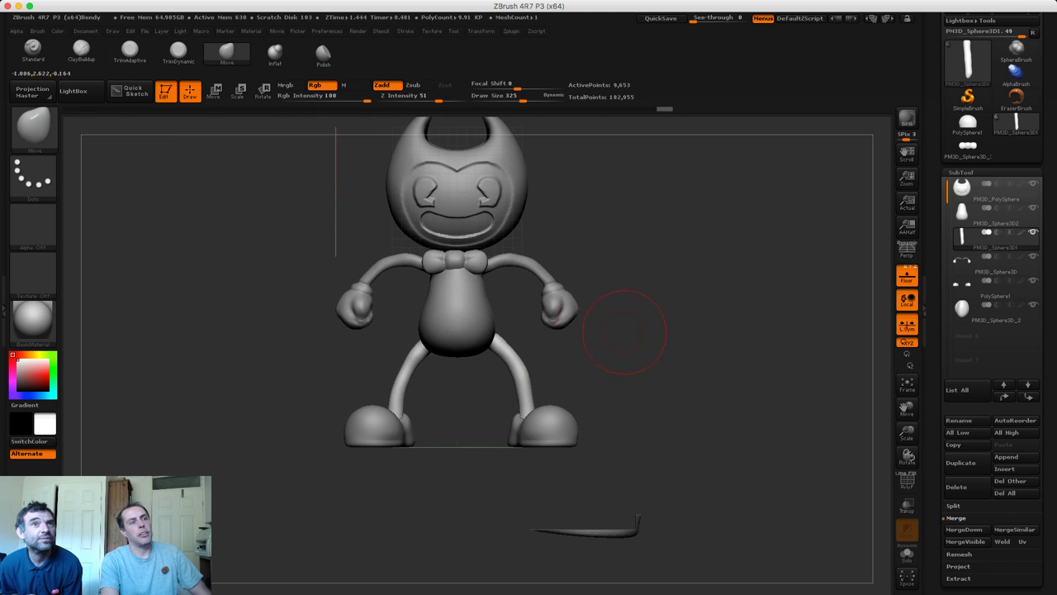
mouse_move(637, 409)
left_mouse_down()
mouse_move(743, 411)
mouse_move(690, 410)
mouse_move(652, 446)
mouse_move(669, 377)
left_mouse_up()
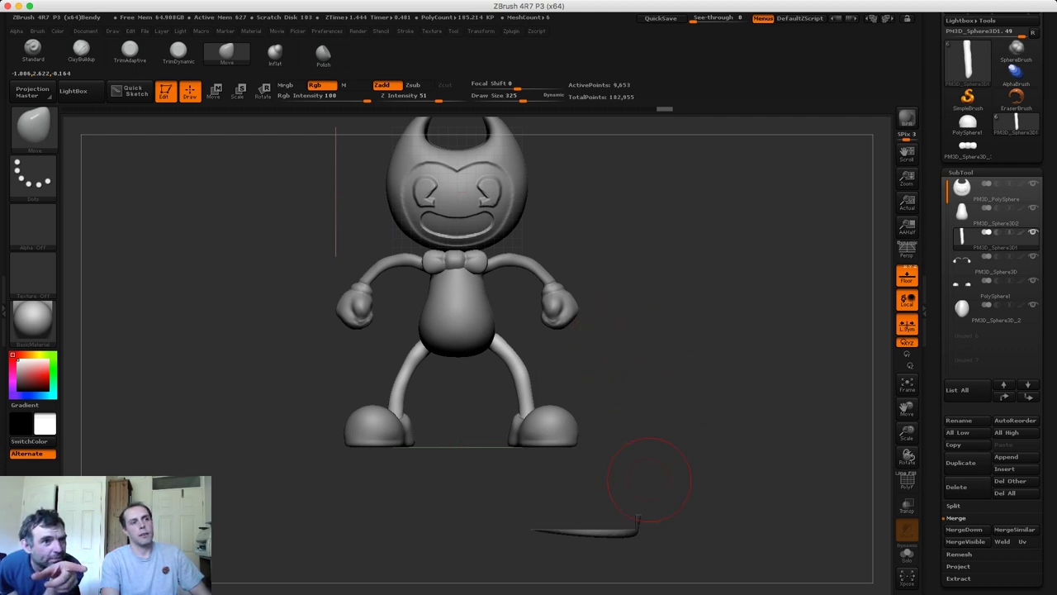
left_click_drag(649, 479, 723, 386)
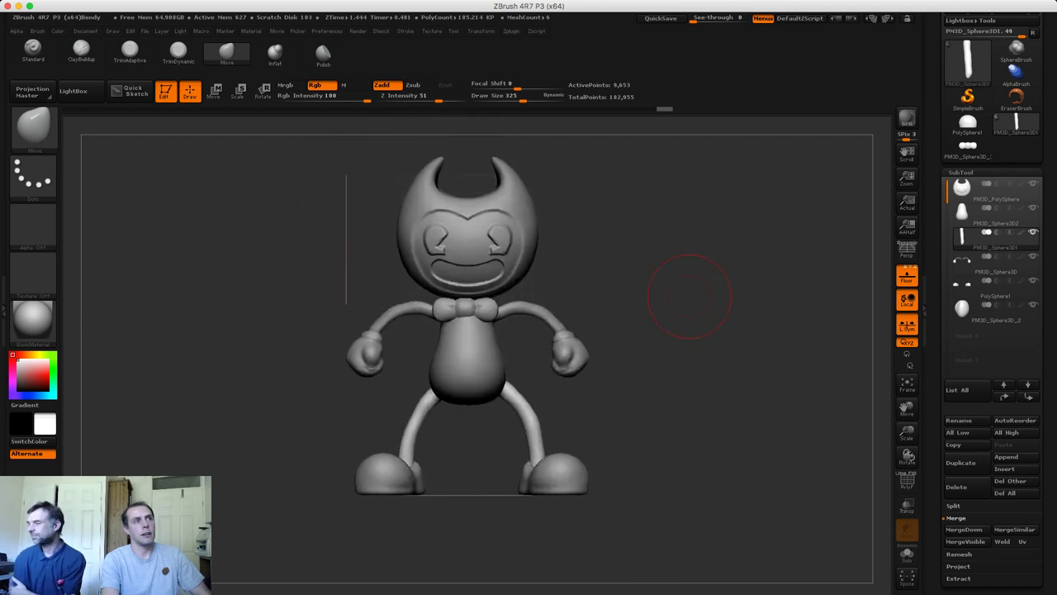
left_click_drag(689, 296, 566, 281, "alt")
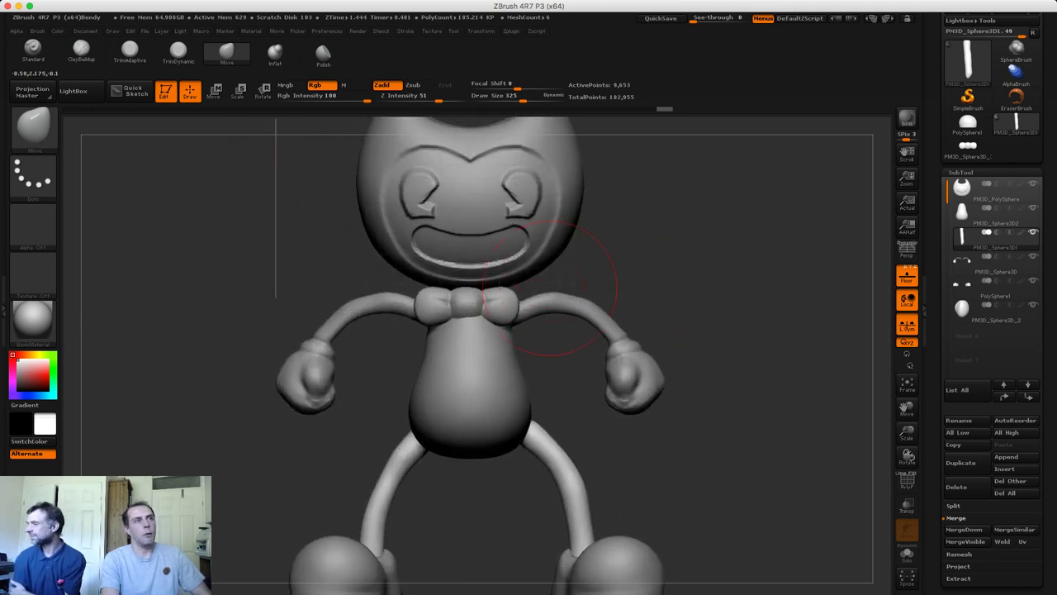
left_click(522, 258, "alt")
left_click_drag(706, 303, 671, 273)
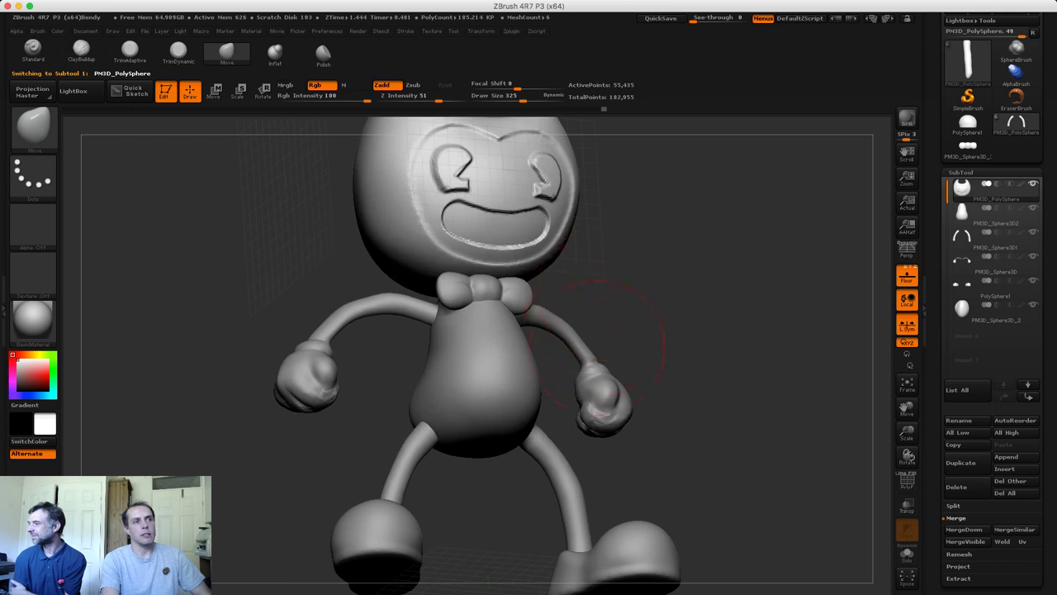
left_click_drag(639, 316, 279, 250, "shift")
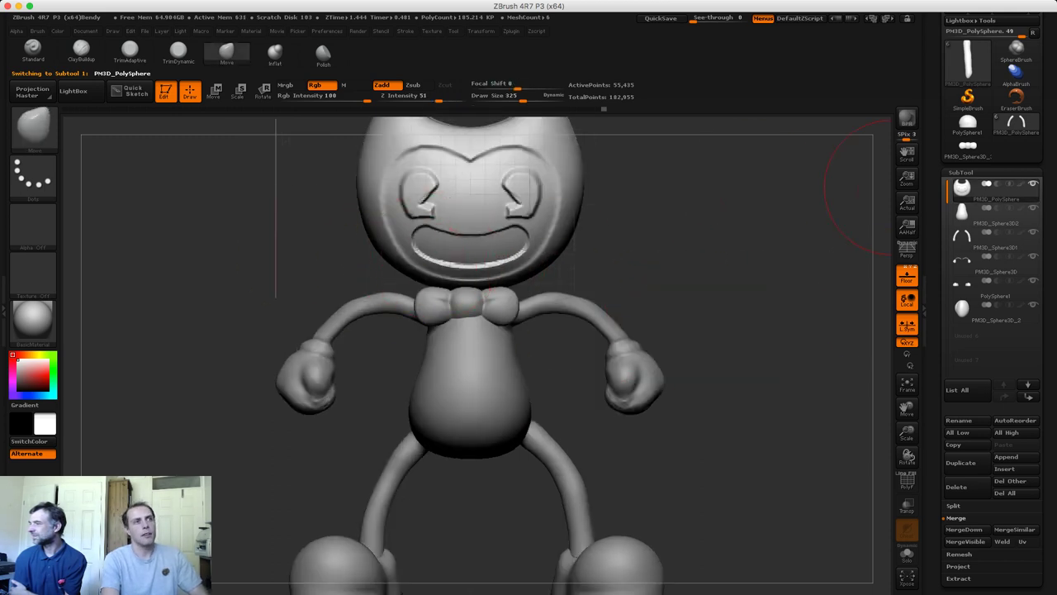
left_click(960, 172)
left_click(964, 184)
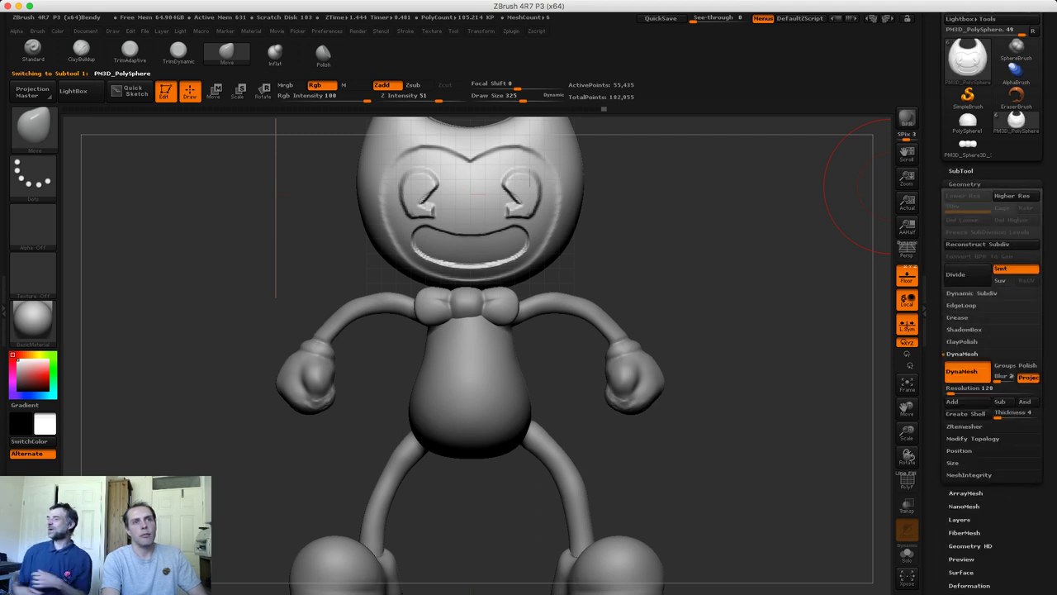
left_click_drag(951, 390, 956, 390)
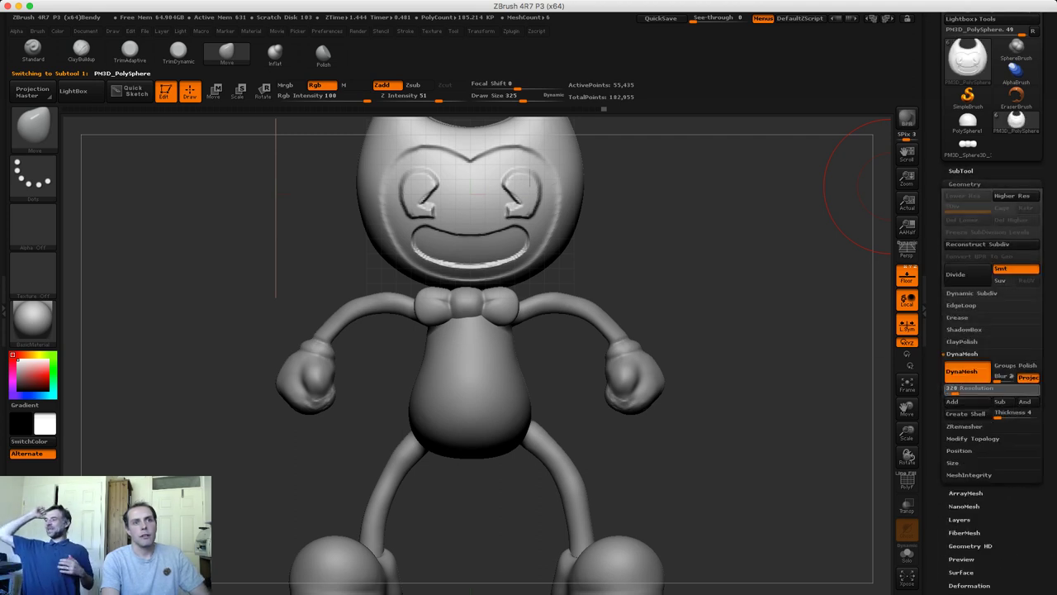
key("Return")
key("ctrl")
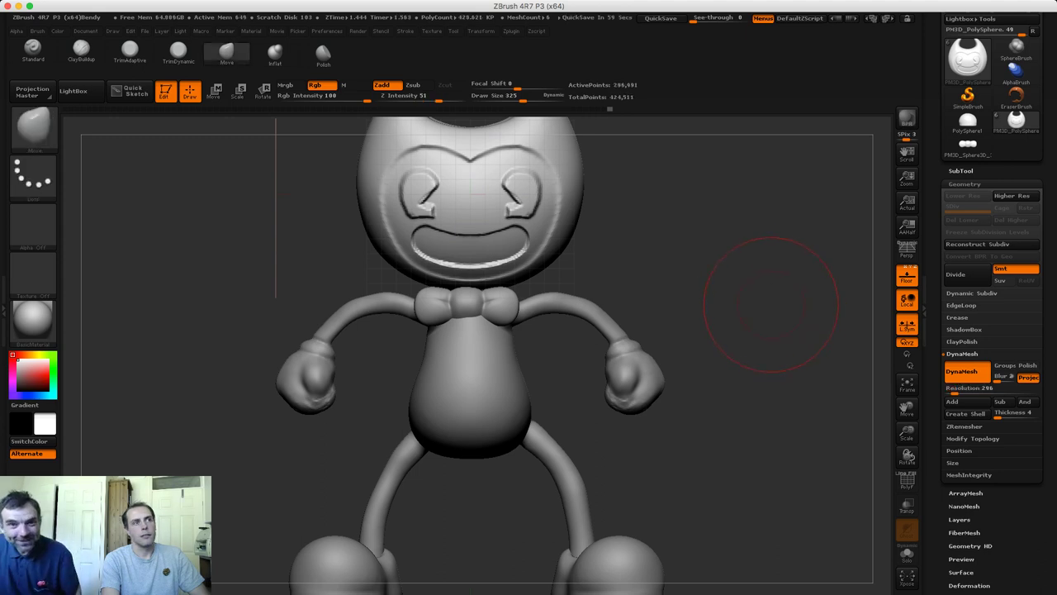
- Smooth the jagged mouth rim and the eye outlines with the Smooth brush at draw size 101
mouse_move(741, 276)
left_mouse_down()
mouse_move(720, 258)
mouse_move(725, 244)
mouse_move(704, 239)
left_mouse_up()
key("s")
mouse_move(707, 241)
left_mouse_down("alt")
mouse_move(785, 426)
mouse_move(810, 333)
left_mouse_up("alt")
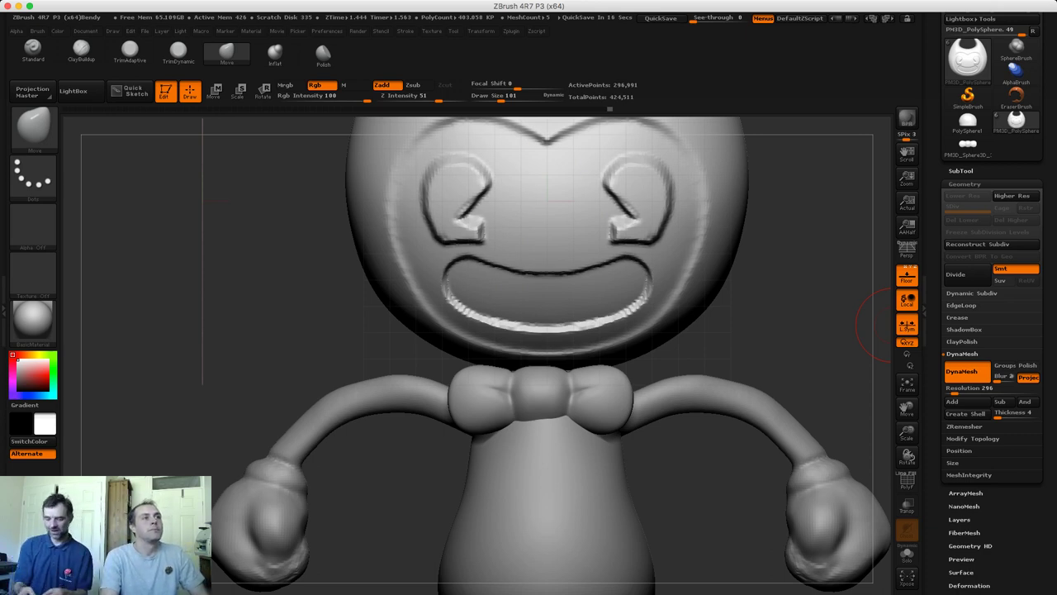
key("shift")
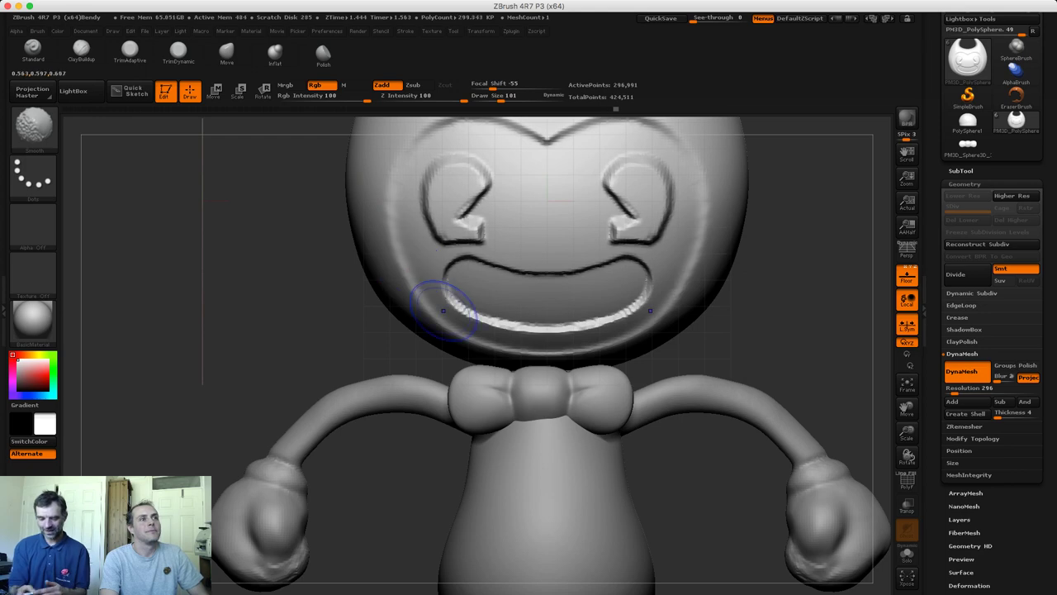
right_click_drag(462, 149, 490, 216, "alt")
mouse_move(500, 238)
left_mouse_down("shift")
mouse_move(496, 281)
mouse_move(507, 287)
left_mouse_up("shift")
left_click_drag(470, 254, 487, 264, "shift")
left_click_drag(505, 196, 496, 193, "shift")
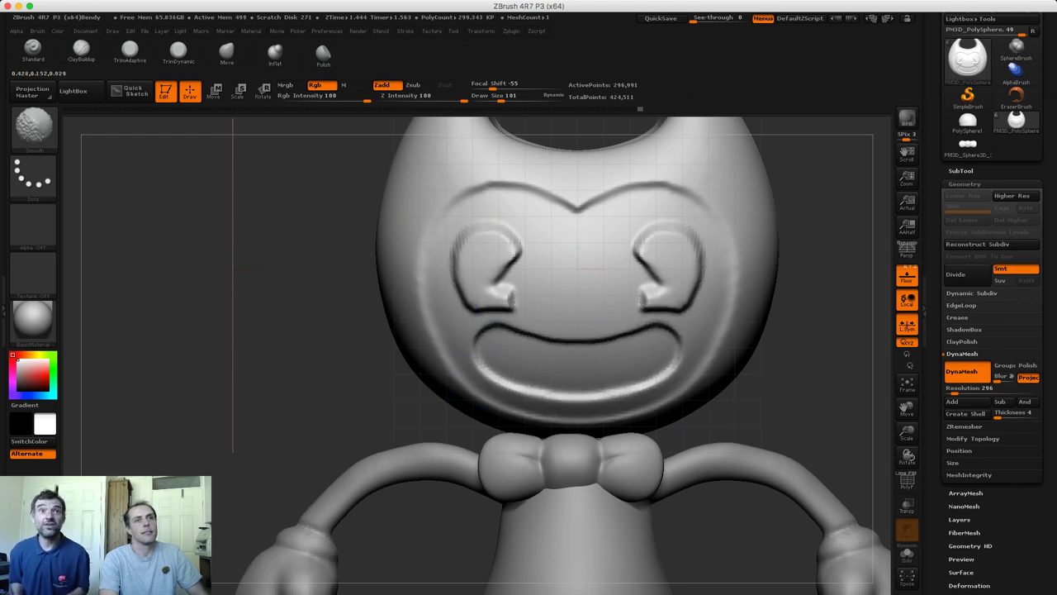
- Refine the raised edges around the eyes and face with the TrimDynamic and Smooth brushes
left_click(178, 52)
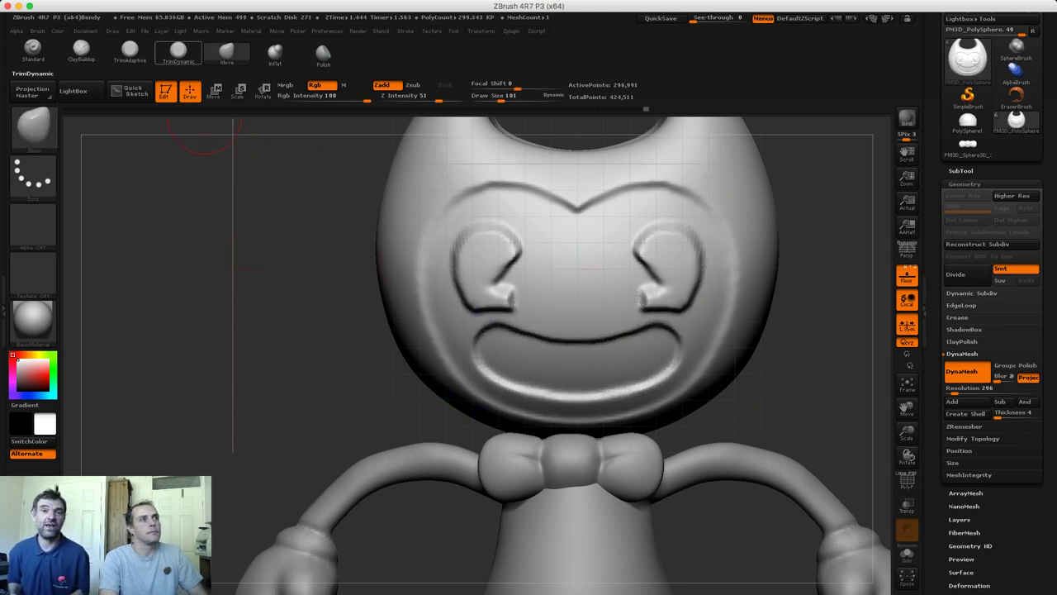
left_click(178, 52)
left_click_drag(330, 223, 417, 250, "alt")
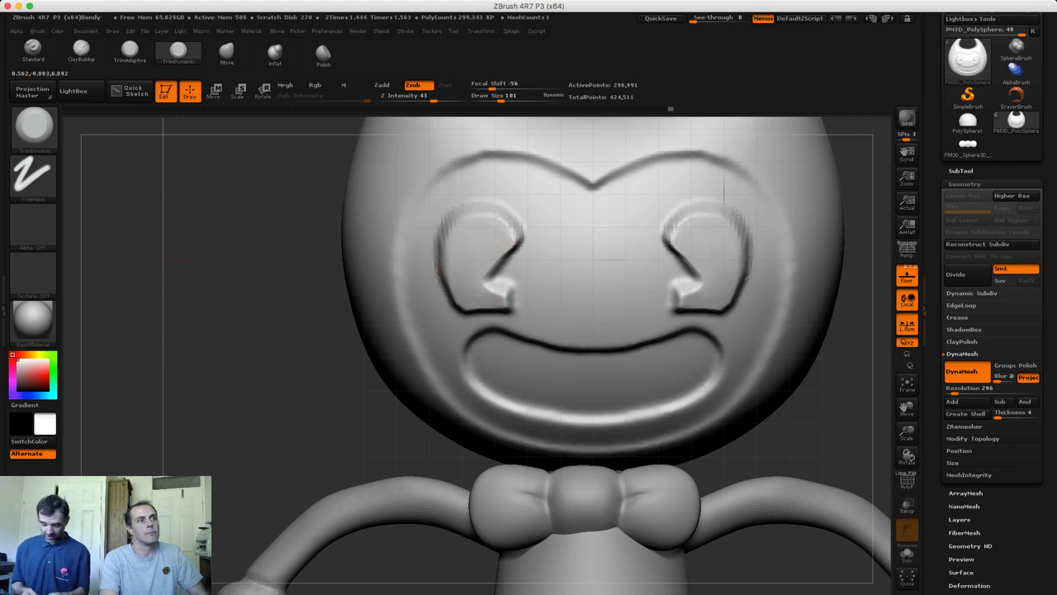
key("f")
left_click_drag(294, 189, 520, 206)
left_click_drag(382, 251, 432, 248, "alt")
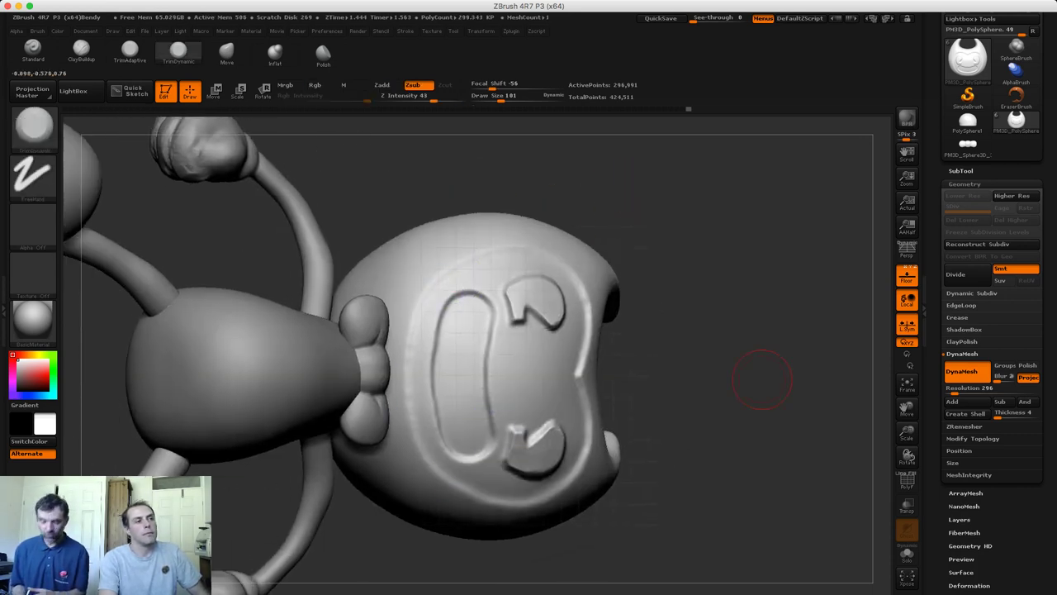
mouse_move(758, 378)
left_mouse_down()
mouse_move(726, 372)
mouse_move(794, 341)
mouse_move(751, 348)
left_mouse_up()
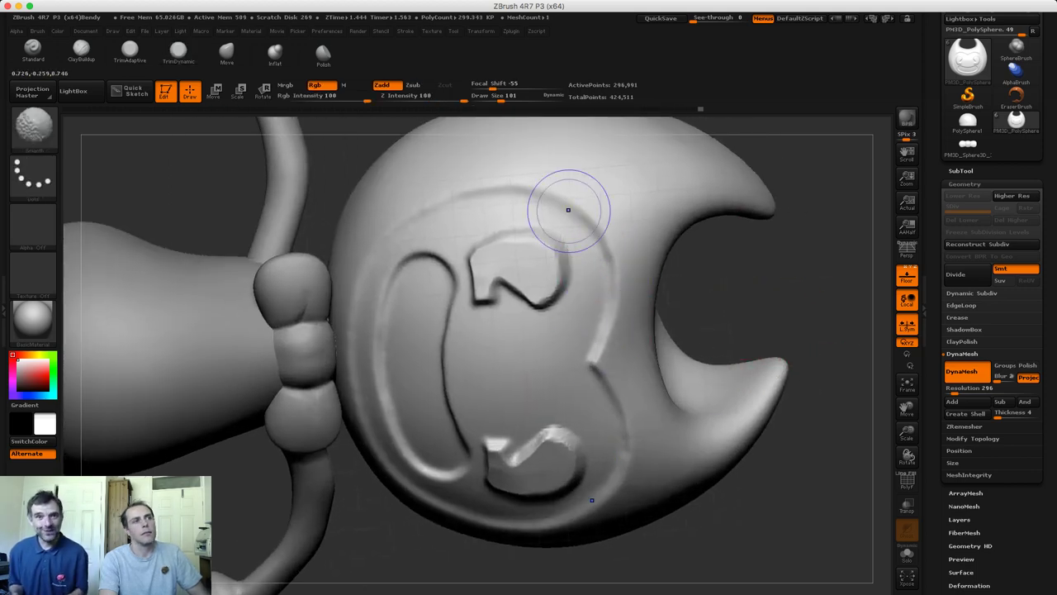
right_click_drag(410, 207, 462, 207)
left_click_drag(674, 313, 672, 301)
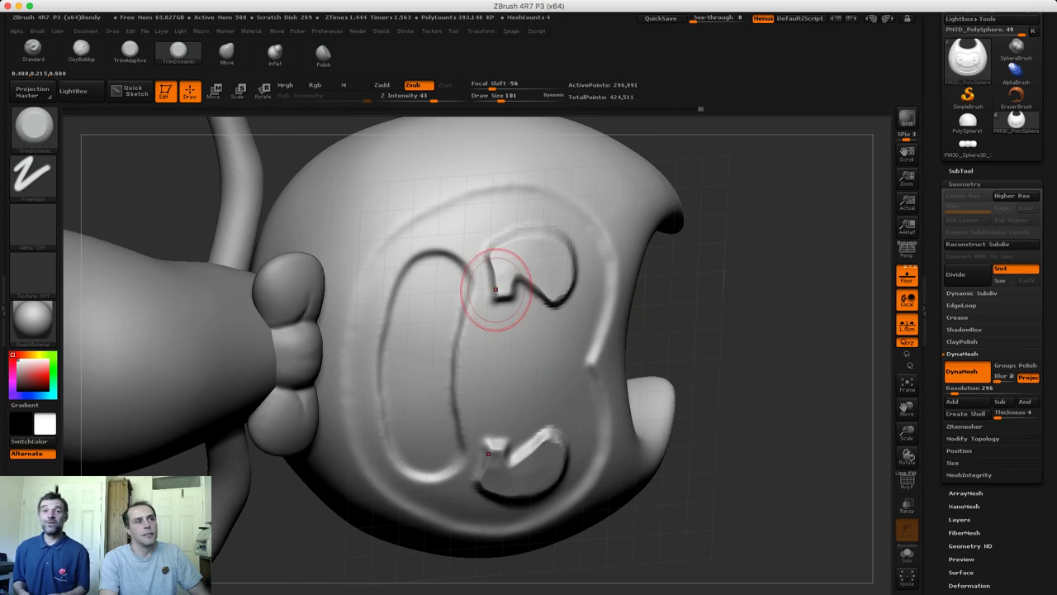
- Reduce the draw size to 42 and switch the MaskPen stroke from lasso to FreeHand
key("s")
left_click_drag(460, 290, 442, 294)
mouse_move(708, 330)
left_mouse_down()
mouse_move(732, 294)
mouse_move(727, 280)
mouse_move(718, 396)
mouse_move(443, 274)
mouse_move(325, 169)
left_mouse_up()
key("ctrl")
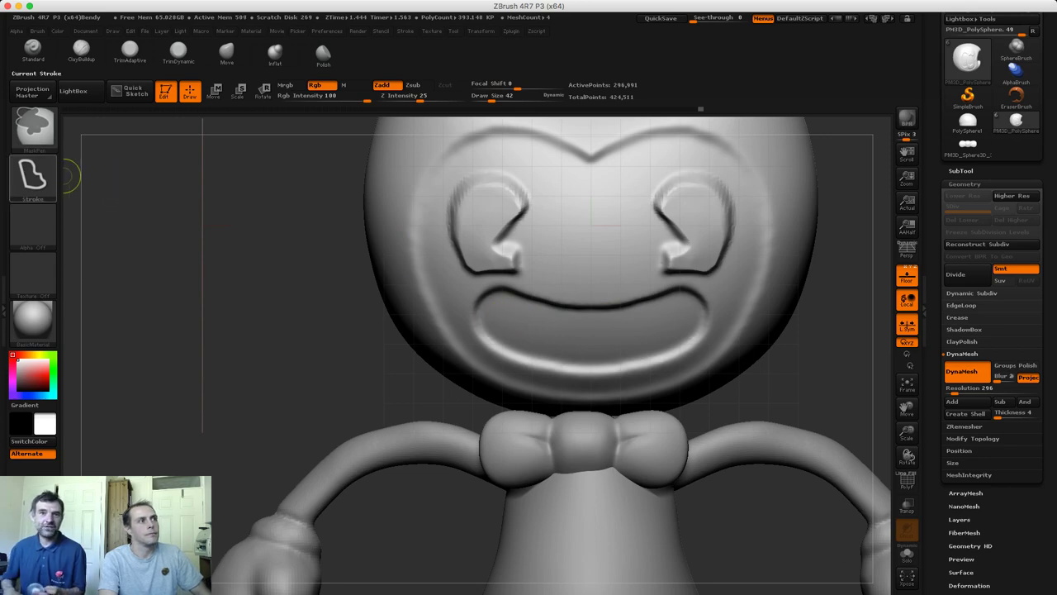
left_click(33, 173)
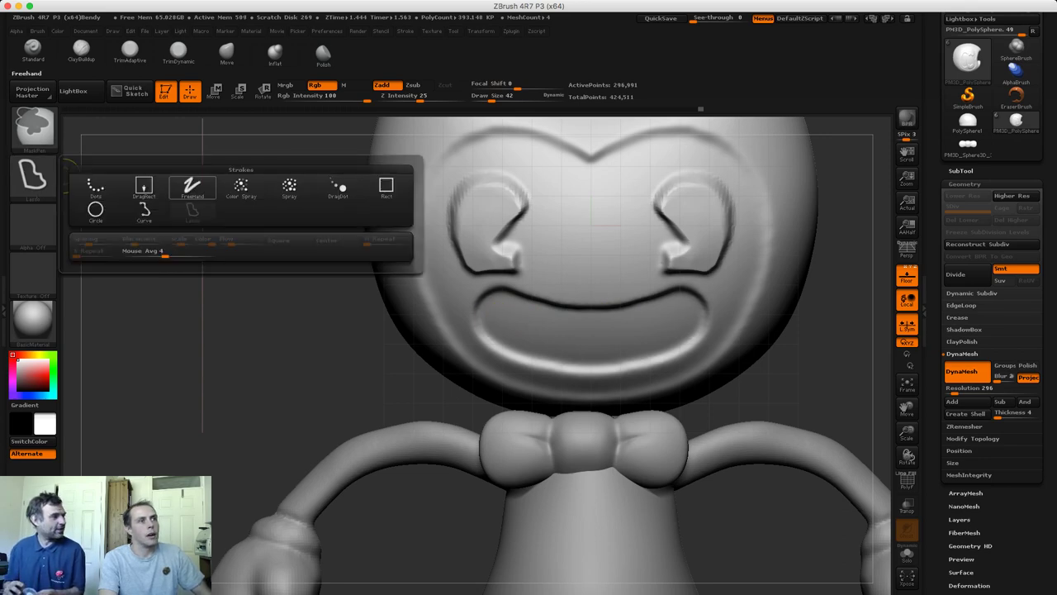
left_click(192, 186)
- Paint a mask over the whole interior of the mouth, filling it neatly up to the rim
mouse_move(508, 307)
left_mouse_down("ctrl")
mouse_move(529, 304)
mouse_move(499, 320)
mouse_move(563, 335)
mouse_move(617, 312)
mouse_move(590, 342)
mouse_move(648, 345)
mouse_move(592, 360)
mouse_move(505, 337)
left_mouse_up("ctrl")
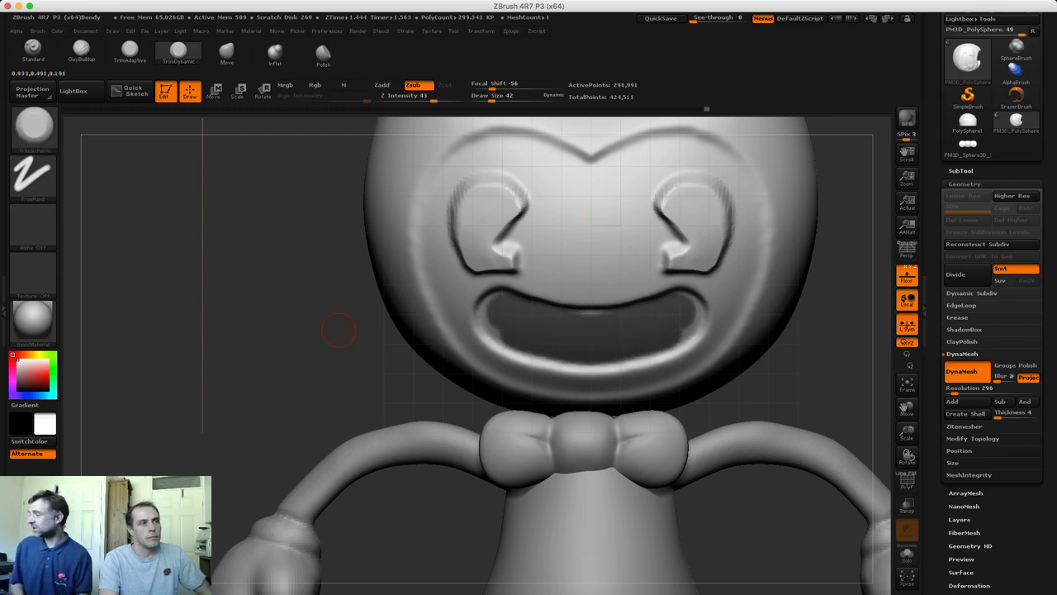
left_click_drag(273, 297, 349, 320)
mouse_move(524, 349)
left_mouse_down("ctrl")
mouse_move(492, 347)
mouse_move(482, 326)
mouse_move(479, 299)
mouse_move(497, 286)
left_mouse_up("ctrl")
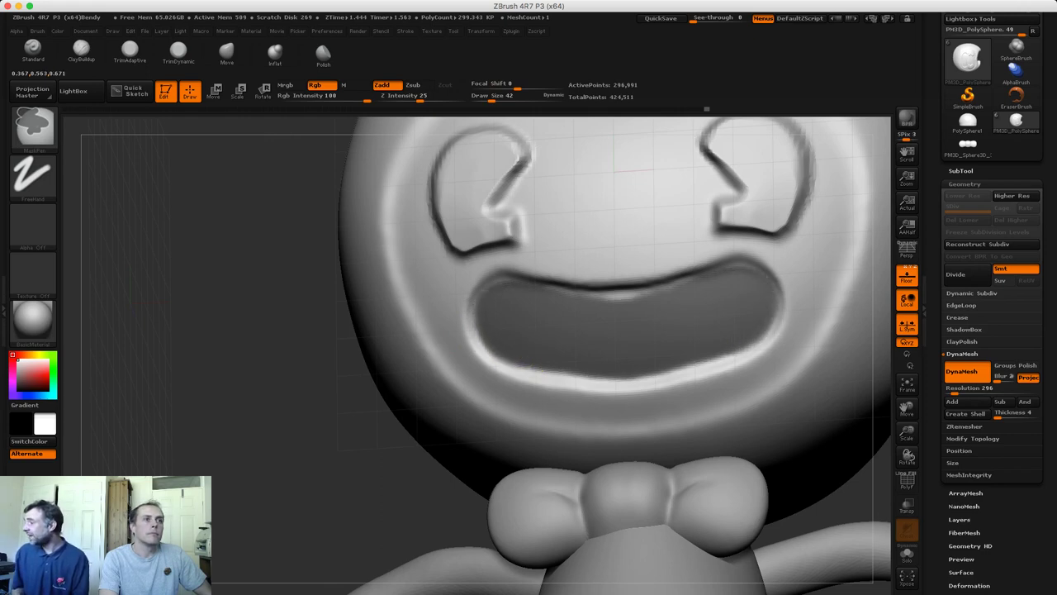
mouse_move(570, 294)
left_mouse_down("ctrl")
mouse_move(618, 296)
mouse_move(755, 267)
left_mouse_up("ctrl")
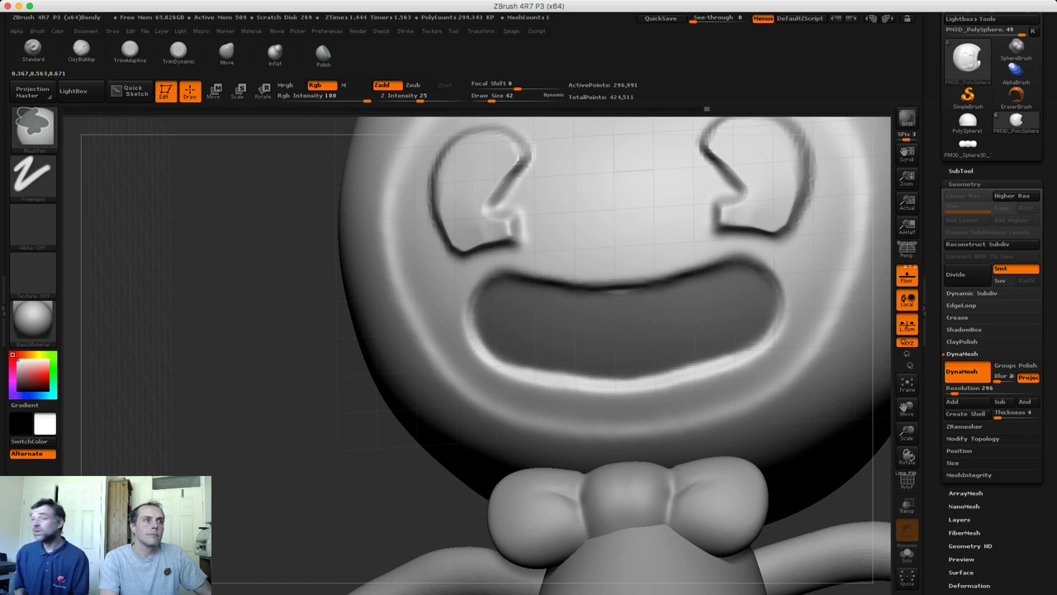
left_click_drag(748, 348, 656, 375, "ctrl")
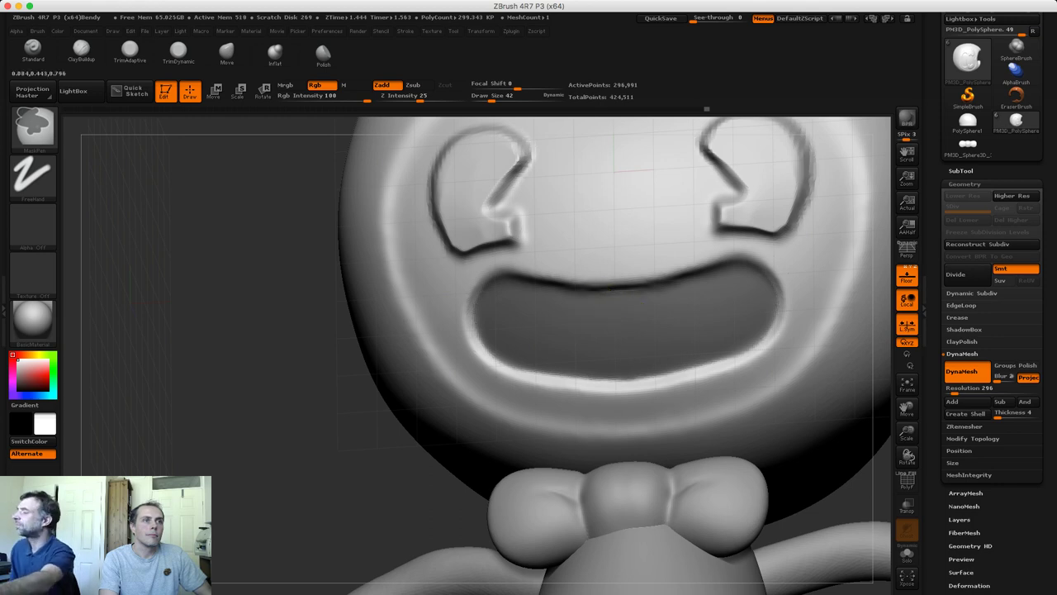
left_click_drag(231, 355, 292, 318)
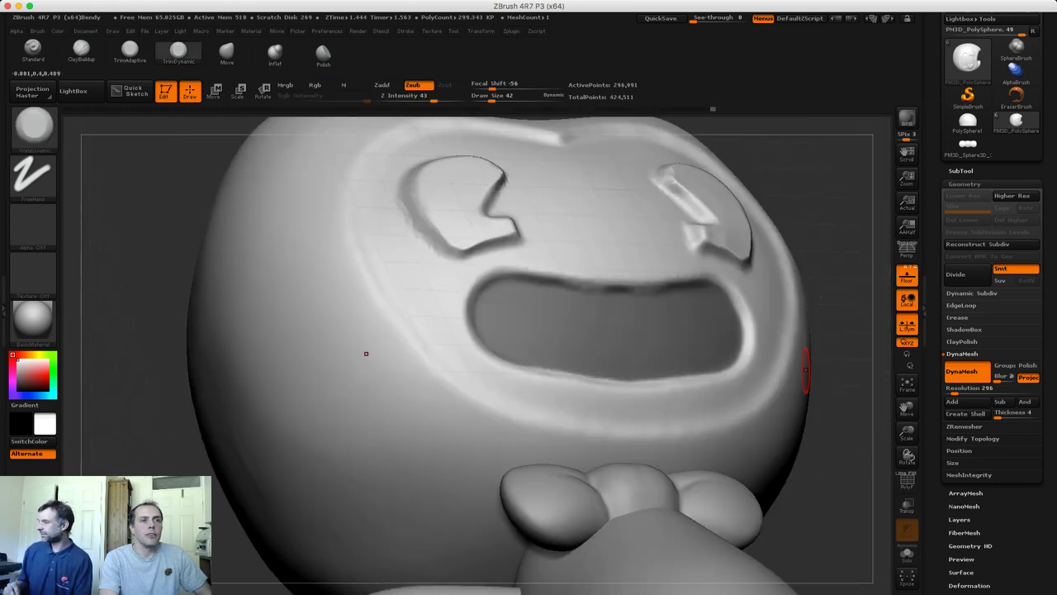
left_click_drag(866, 424, 845, 378)
left_click_drag(232, 236, 365, 308)
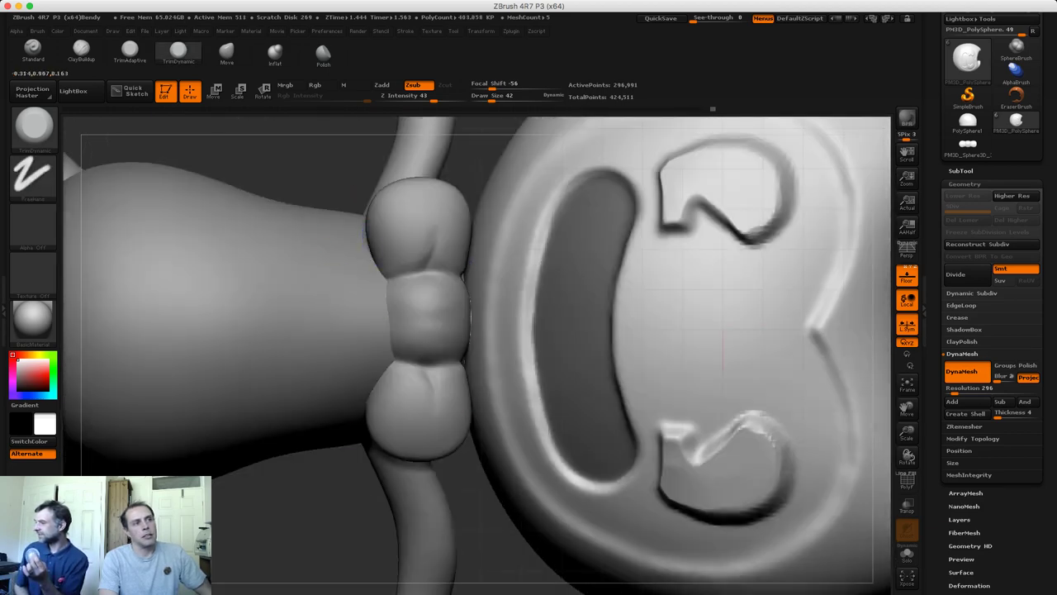
- Invert the head's mask so that only the mouth interior stays editable
mouse_move(364, 308)
right_mouse_down("alt")
mouse_move(395, 288)
mouse_move(386, 369)
right_mouse_up("alt")
left_click(534, 230, "ctrl")
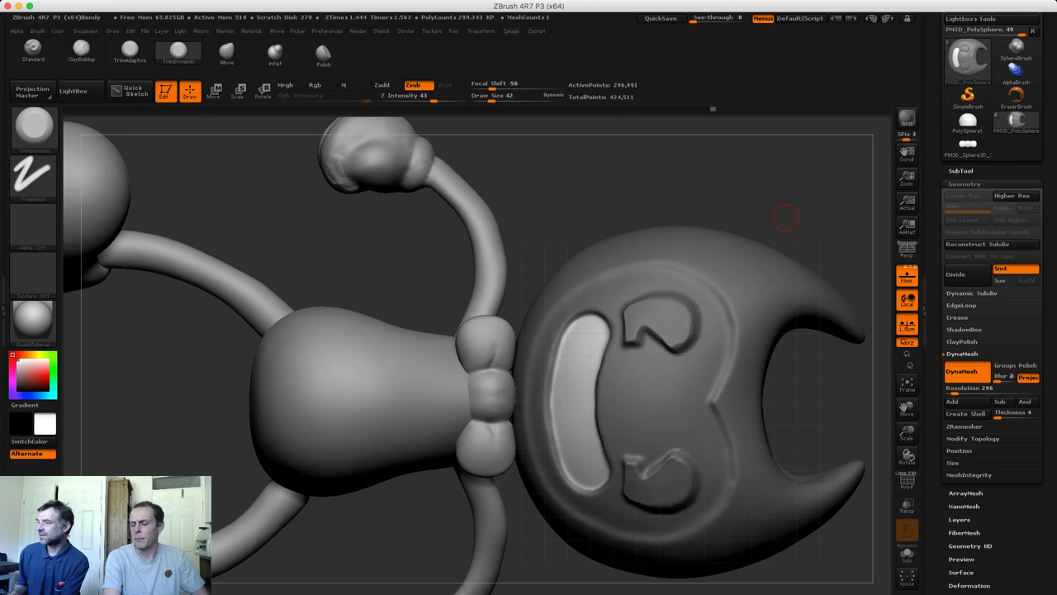
right_click_drag(552, 132, 552, 170, "ctrl")
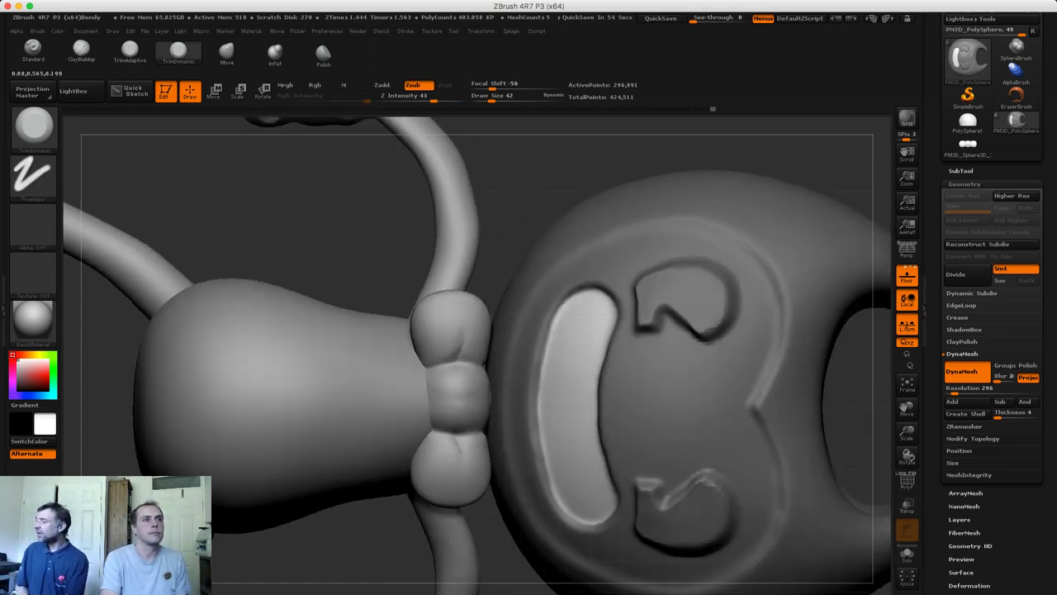
right_click_drag(584, 314, 593, 346, "ctrl")
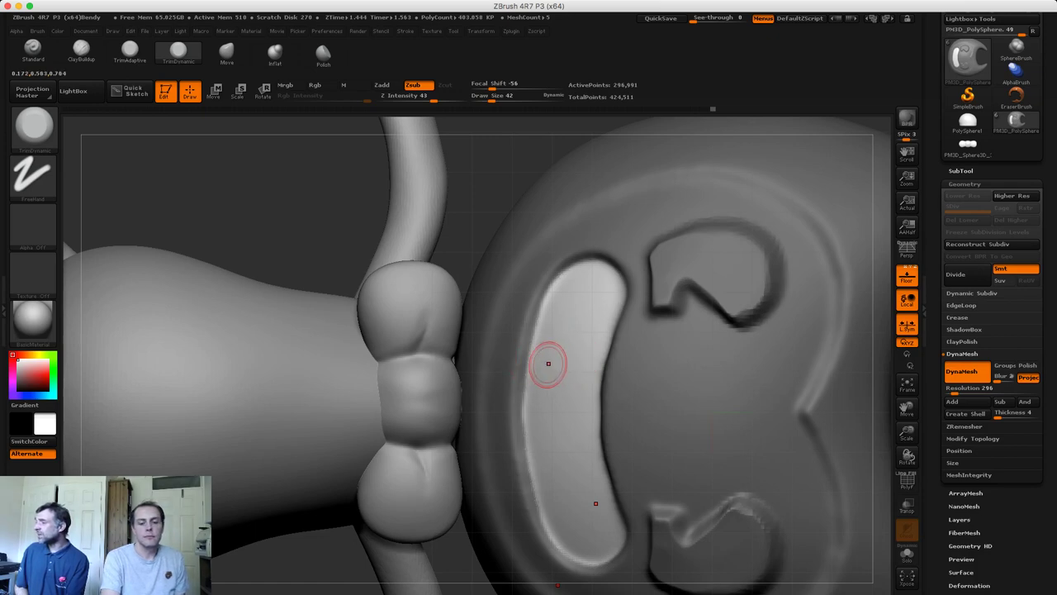
- Carve the two central tooth lines symmetrically across the mouth with the Dam_Standard brush at draw size 42, redoing the first stroke
key("b")
key("s")
key("t")
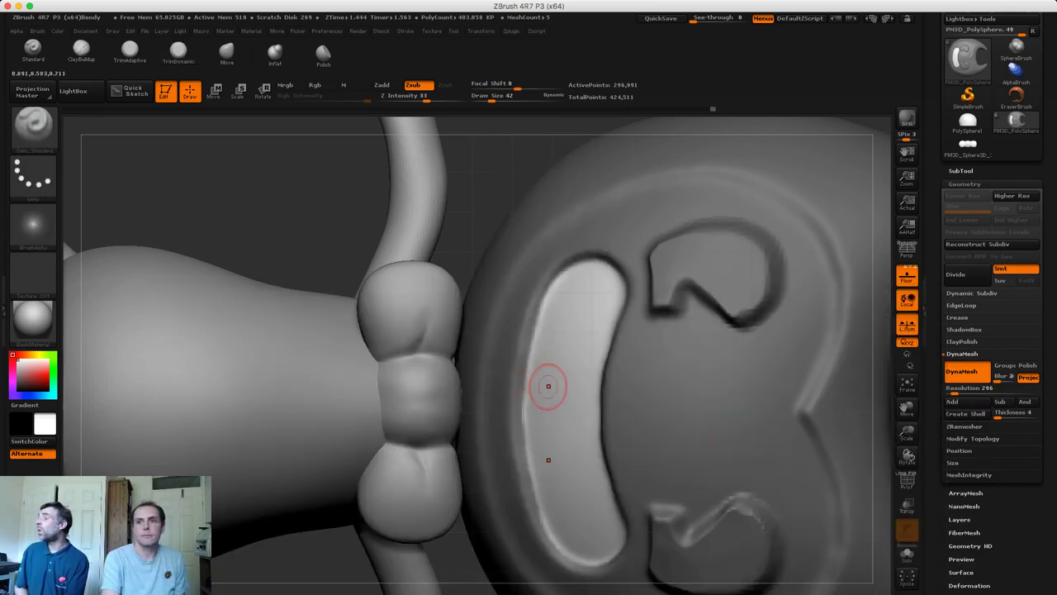
left_click_drag(525, 377, 593, 378)
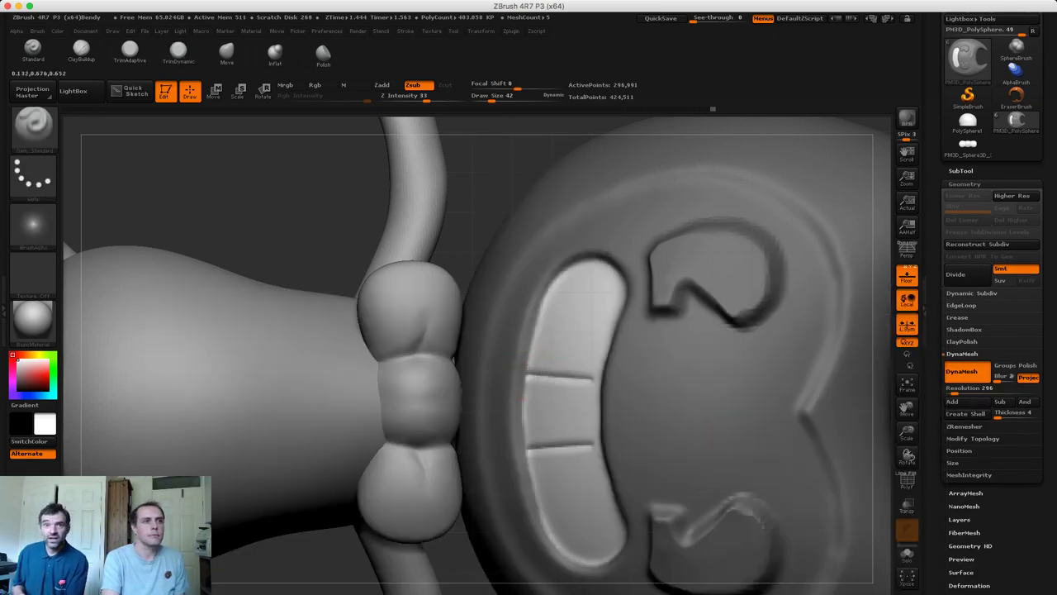
key("ctrl+z")
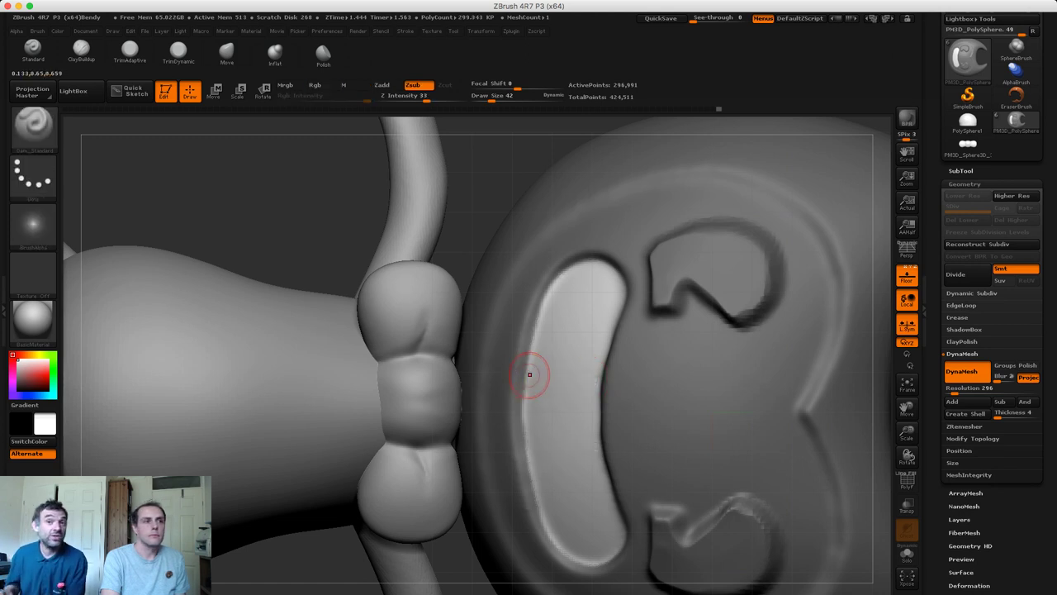
left_click_drag(527, 377, 601, 374)
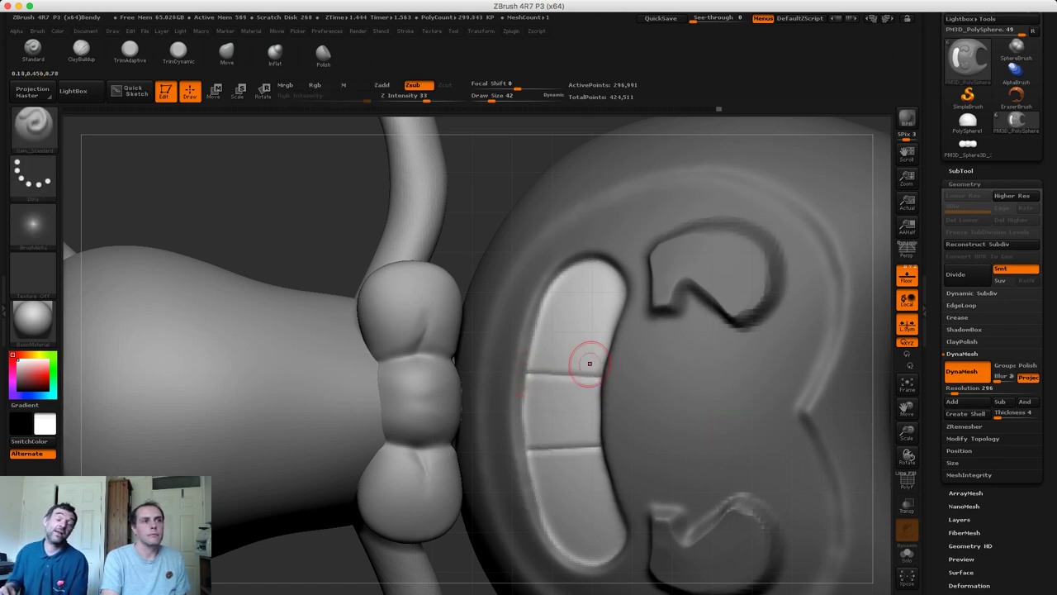
- Carve the outer pair of tooth lines near the mouth corners with the Dam_Standard brush, undoing and repeating unsatisfactory strokes
left_click_drag(541, 306, 615, 314)
key("ctrl+z")
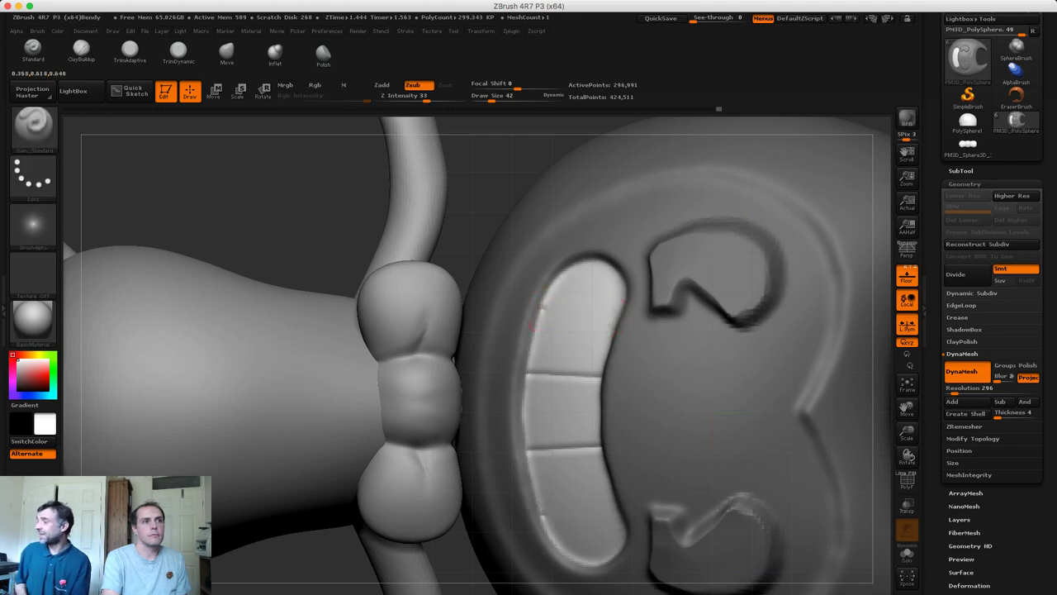
left_click_drag(541, 308, 616, 312)
key("ctrl+z")
left_click_drag(539, 308, 618, 314)
- Examine the carved teeth and the face from the front, above and the sides against the whole figure
key("f")
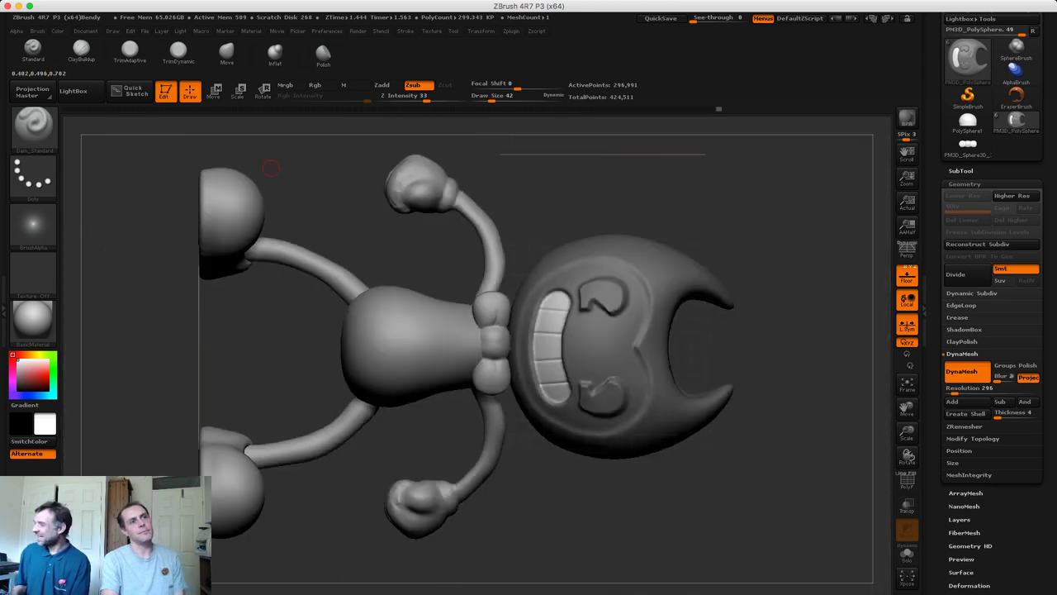
left_click_drag(543, 165, 453, 388)
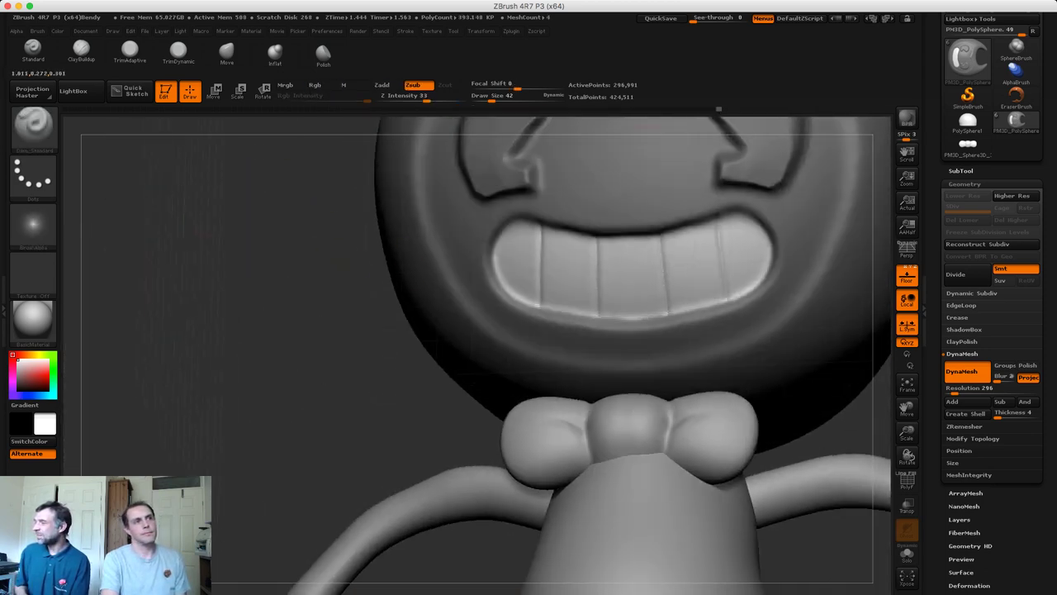
left_click_drag(314, 272, 330, 258)
mouse_move(507, 233)
left_mouse_down()
mouse_move(518, 223)
mouse_move(634, 240)
left_mouse_up()
mouse_move(281, 335)
left_mouse_down()
mouse_move(277, 280)
mouse_move(204, 225)
left_mouse_up()
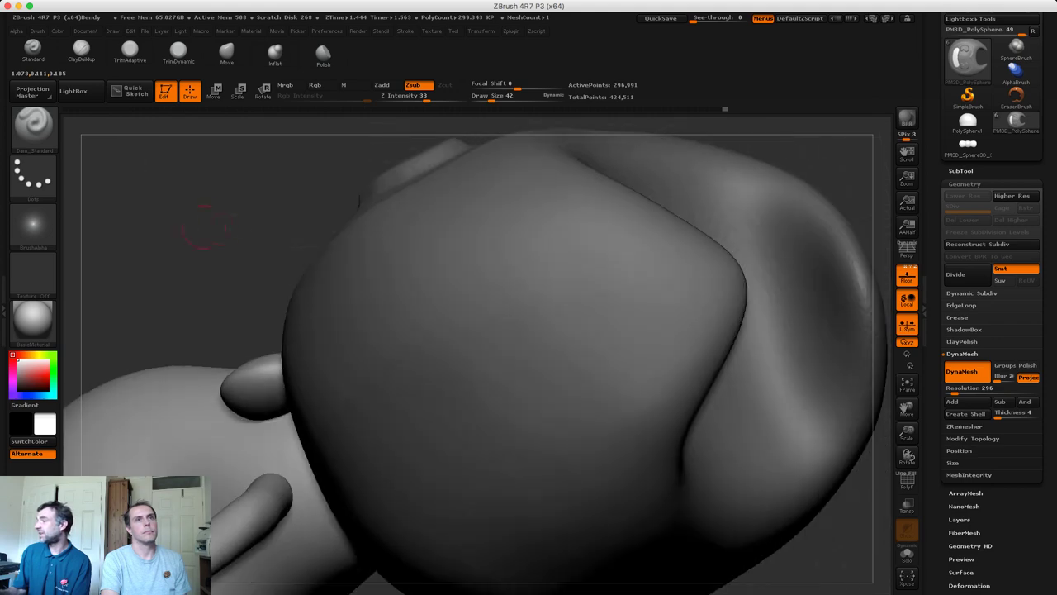
left_click_drag(230, 190, 232, 281)
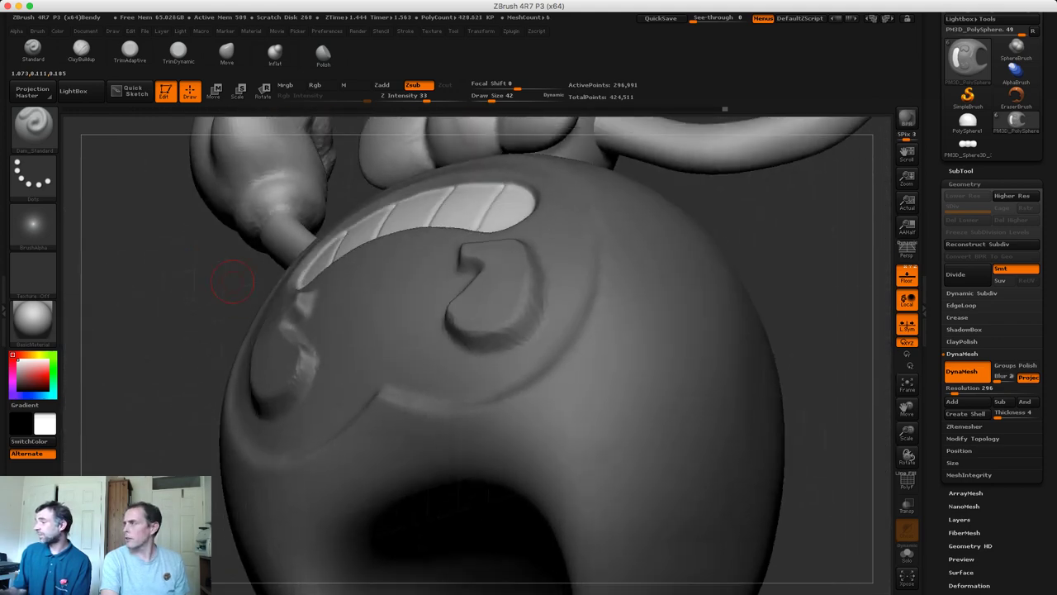
mouse_move(203, 313)
left_mouse_down()
mouse_move(243, 305)
mouse_move(258, 335)
mouse_move(291, 307)
mouse_move(318, 216)
mouse_move(357, 243)
left_mouse_up()
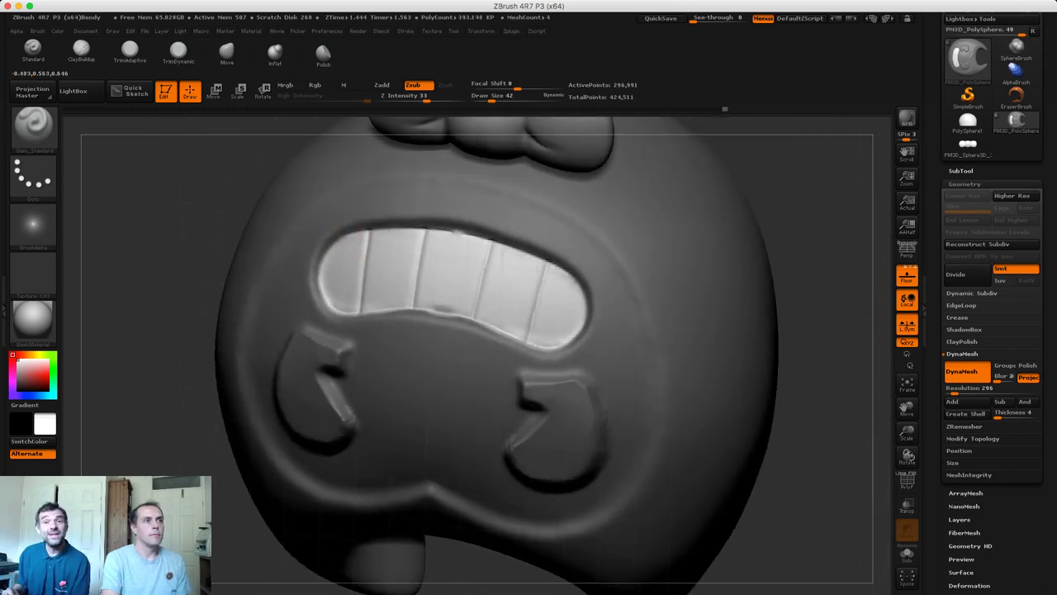
right_click_drag(416, 236, 355, 330)
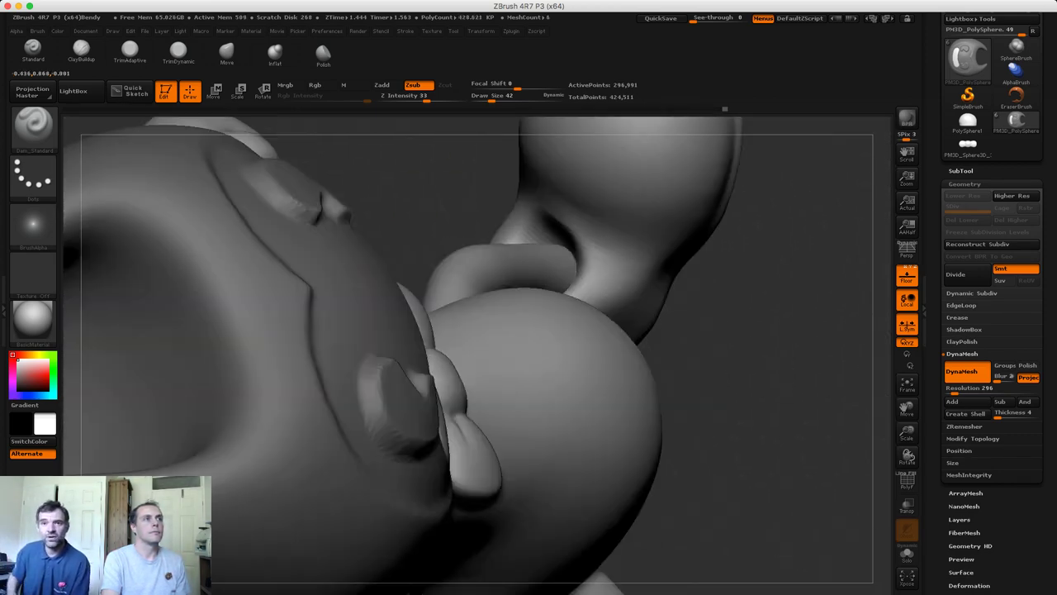
left_click_drag(453, 199, 322, 122)
left_click_drag(224, 277, 200, 283)
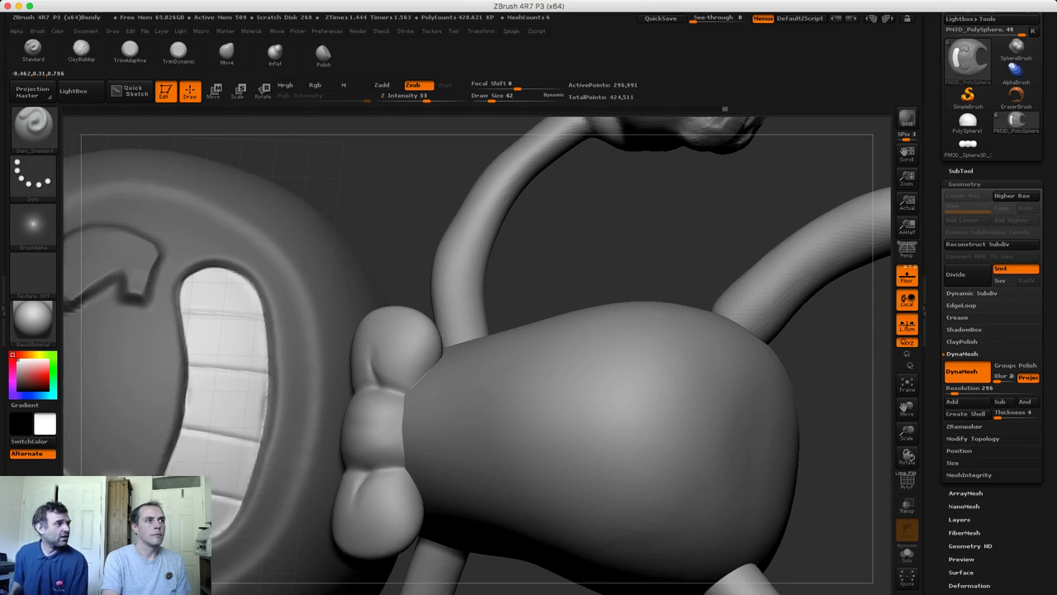
mouse_move(389, 177)
left_mouse_down()
mouse_move(323, 176)
mouse_move(379, 170)
left_mouse_up()
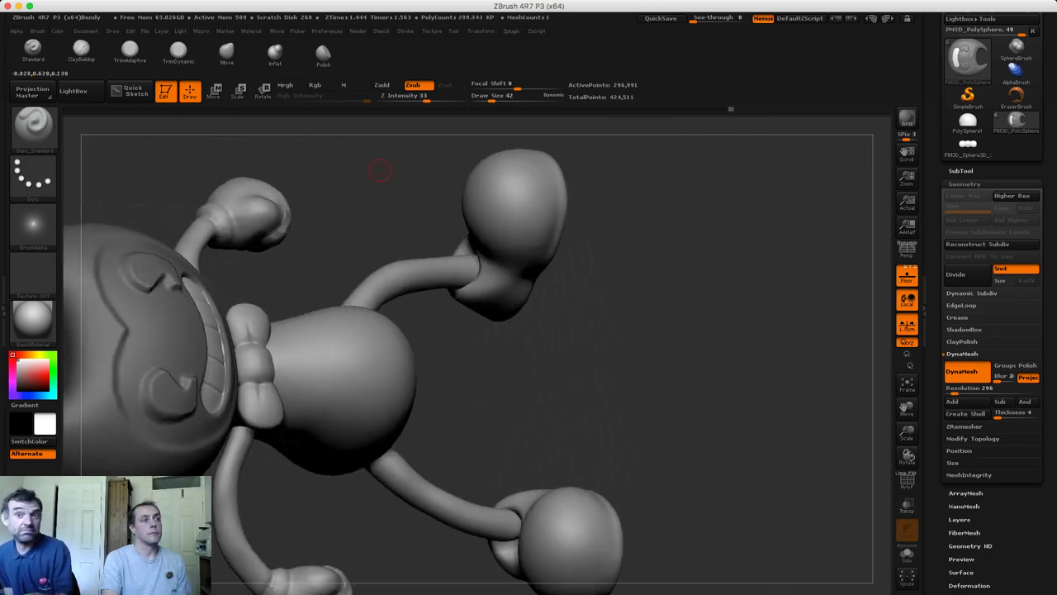
- Switch to the subtool with the arms and hands and smooth the glove surface at draw size 181
left_click_drag(525, 311, 283, 406)
left_click(283, 405, "alt")
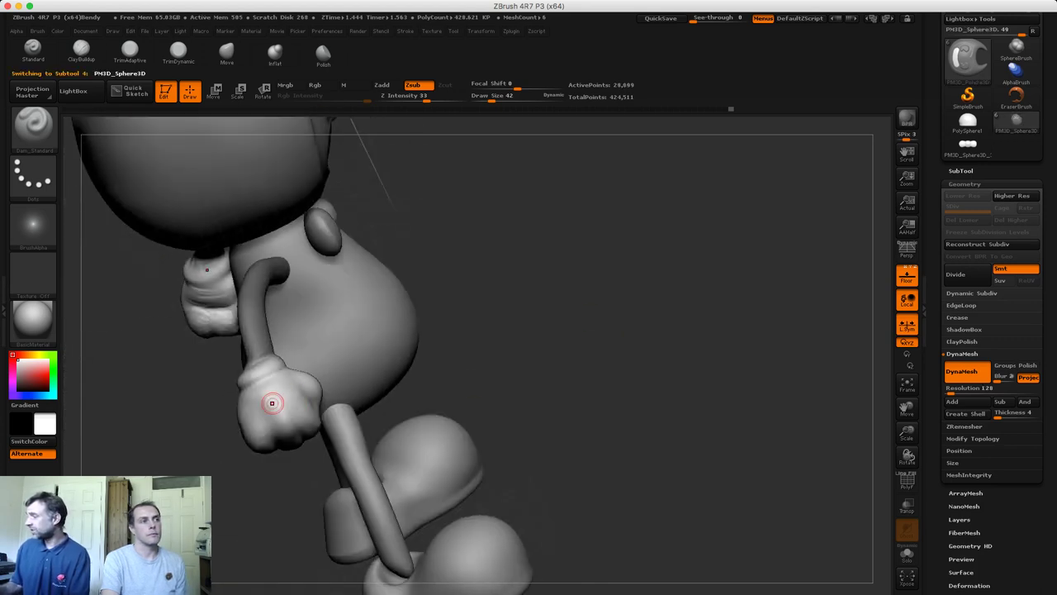
mouse_move(165, 355)
left_mouse_down("alt")
mouse_move(163, 399)
mouse_move(306, 306)
left_mouse_up("alt")
key("s")
left_click_drag(305, 289, 308, 260, "shift")
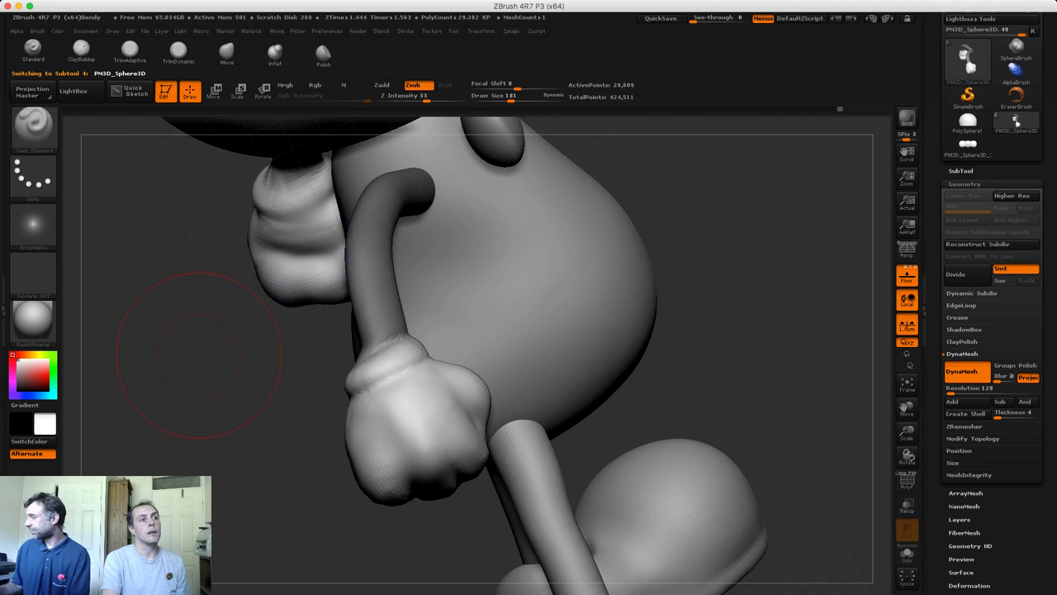
- Build up the back of the hand with the ClayBuildup brush at draw size 101 and smooth the added clay
left_click_drag(207, 354, 307, 388)
key("s")
left_click_drag(281, 395, 270, 395)
key("b")
key("c")
key("b")
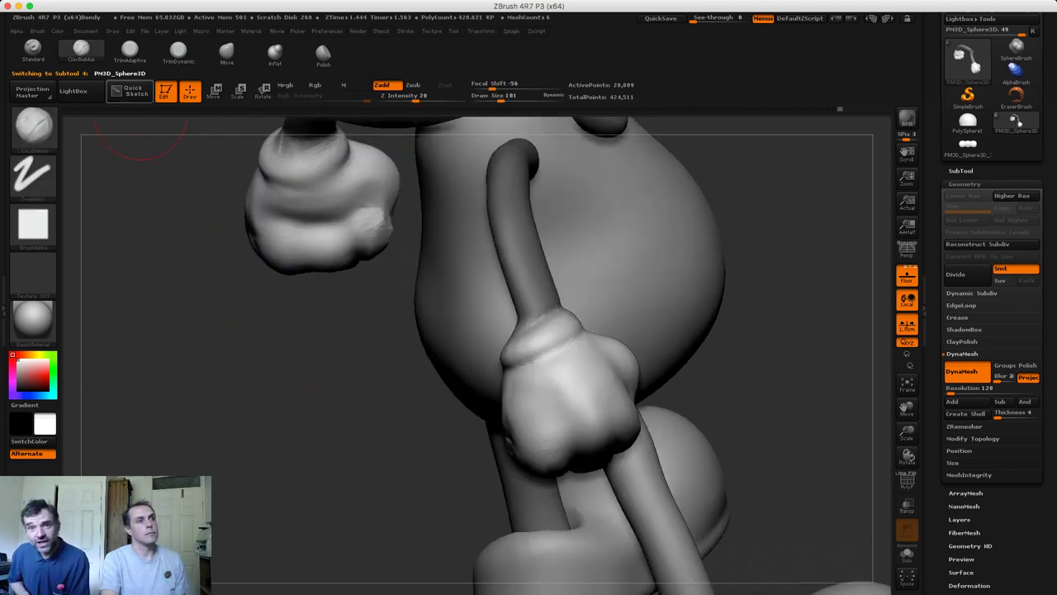
mouse_move(542, 444)
left_mouse_down()
mouse_move(532, 404)
mouse_move(549, 432)
left_mouse_up()
key("shift")
left_click_drag(462, 404, 449, 402)
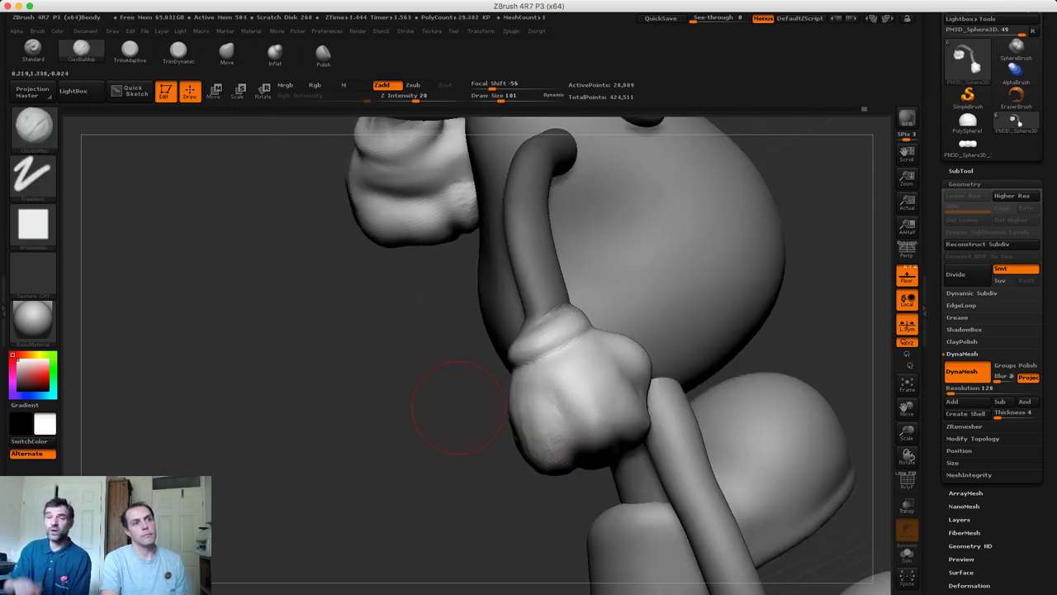
left_click_drag(541, 421, 561, 404, "shift")
left_click_drag(496, 409, 479, 403)
- Add clay ridges from the back of the hand to the fingers with ClayBuildup at draw size 75, and smooth them
key("s")
left_click(586, 398)
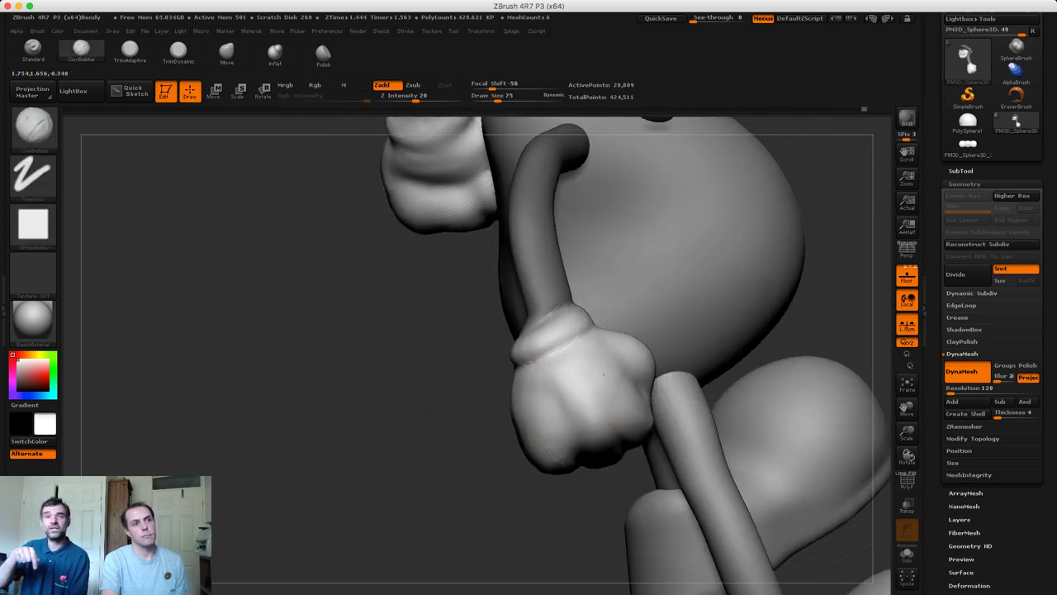
mouse_move(601, 381)
left_mouse_down()
mouse_move(628, 421)
mouse_move(568, 383)
mouse_move(590, 435)
mouse_move(635, 426)
left_mouse_up()
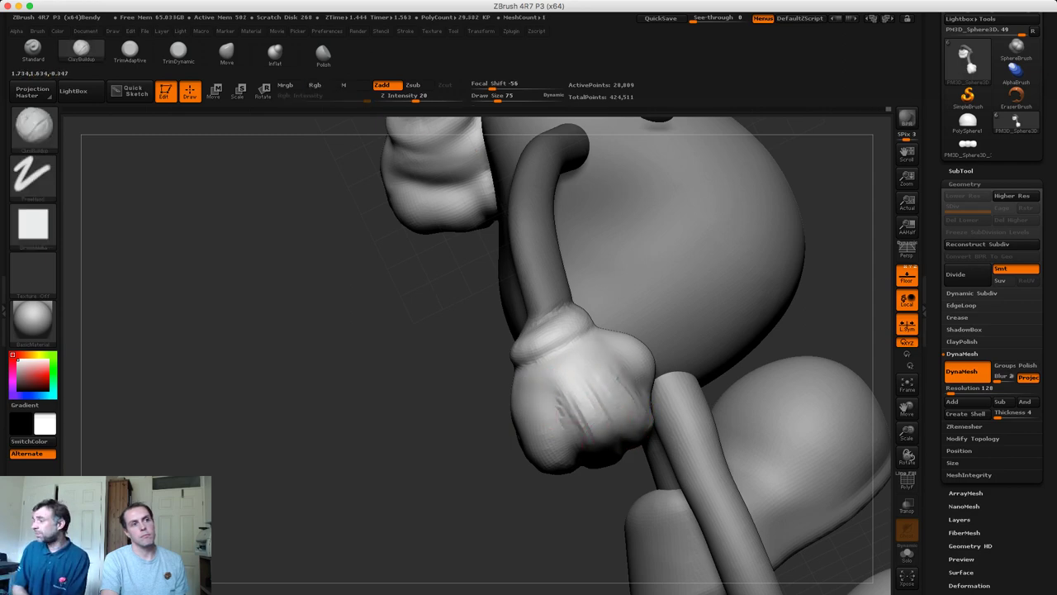
left_click_drag(608, 364, 631, 401)
left_click_drag(495, 338, 439, 338)
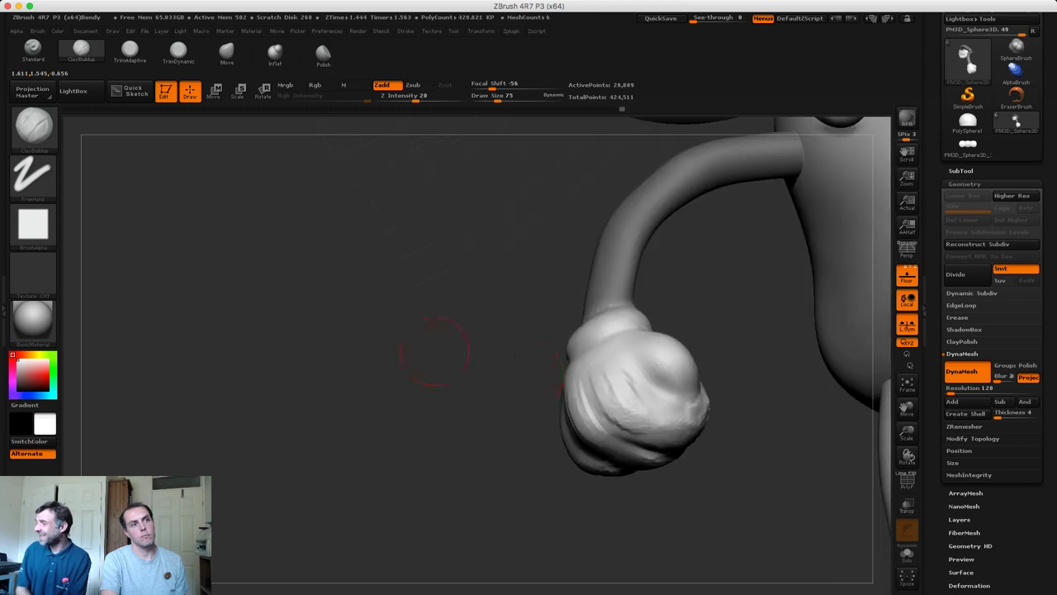
mouse_move(615, 396)
left_mouse_down("shift")
mouse_move(677, 428)
mouse_move(665, 386)
mouse_move(694, 406)
left_mouse_up("shift")
left_click_drag(460, 342, 499, 361)
left_click_drag(562, 409, 583, 440, "shift")
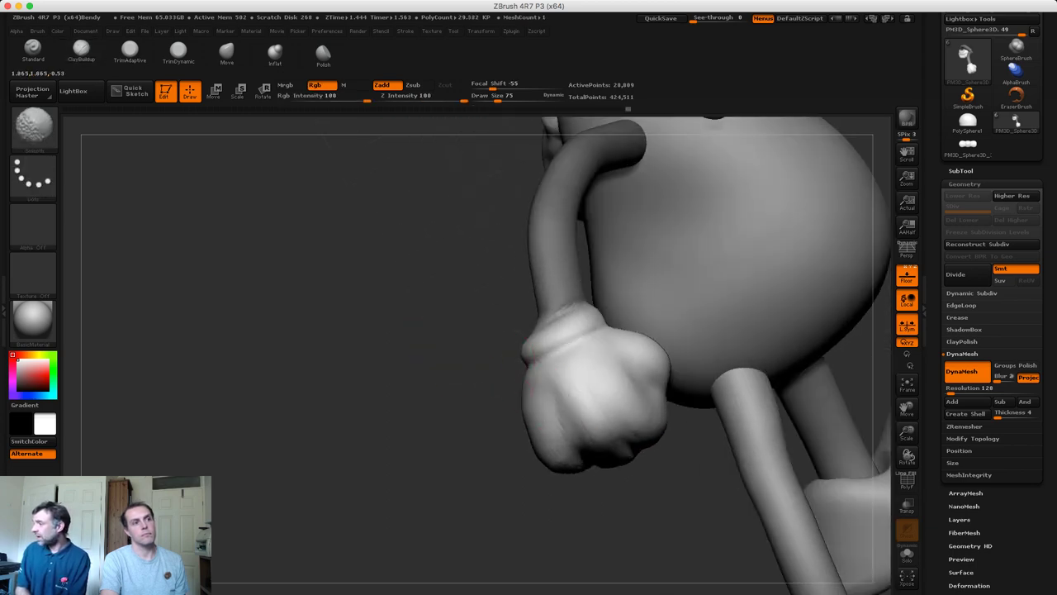
- Fill out the knuckles and finger fronts of the fist with ClayBuildup, and smooth the strokes into rounded forms
left_click_drag(446, 357, 502, 361)
mouse_move(531, 406)
left_mouse_down()
mouse_move(541, 452)
mouse_move(529, 420)
left_mouse_up()
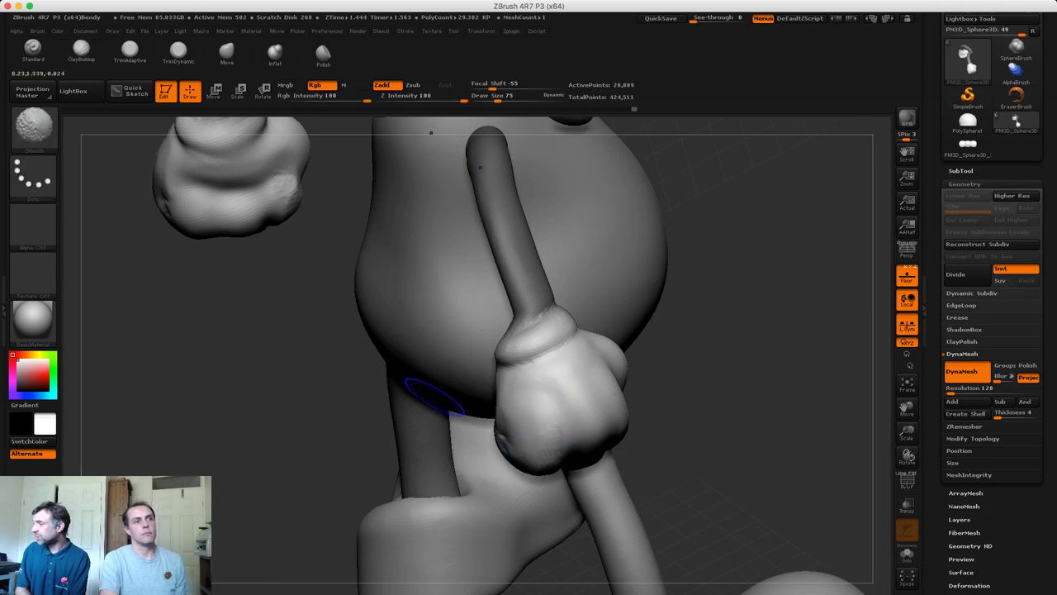
mouse_move(363, 380)
left_mouse_down()
mouse_move(278, 377)
mouse_move(515, 403)
left_mouse_up()
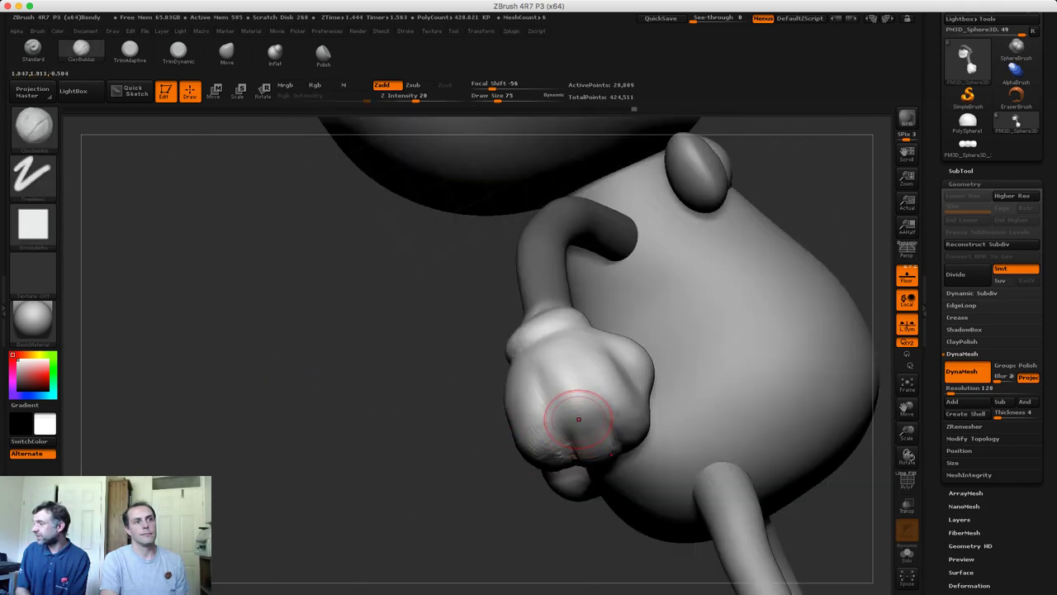
left_click_drag(578, 419, 583, 412)
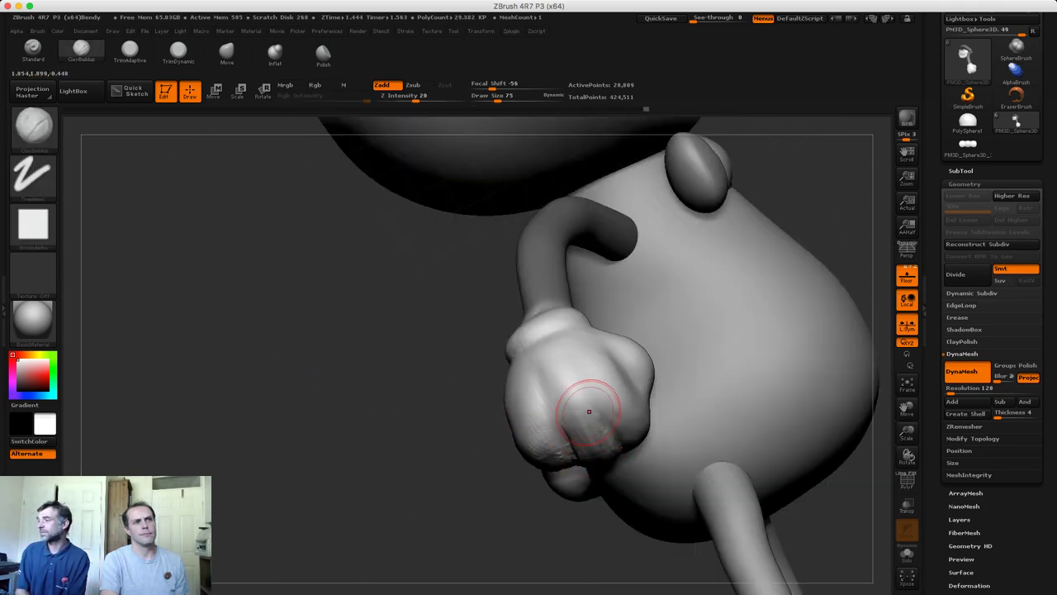
key("shift")
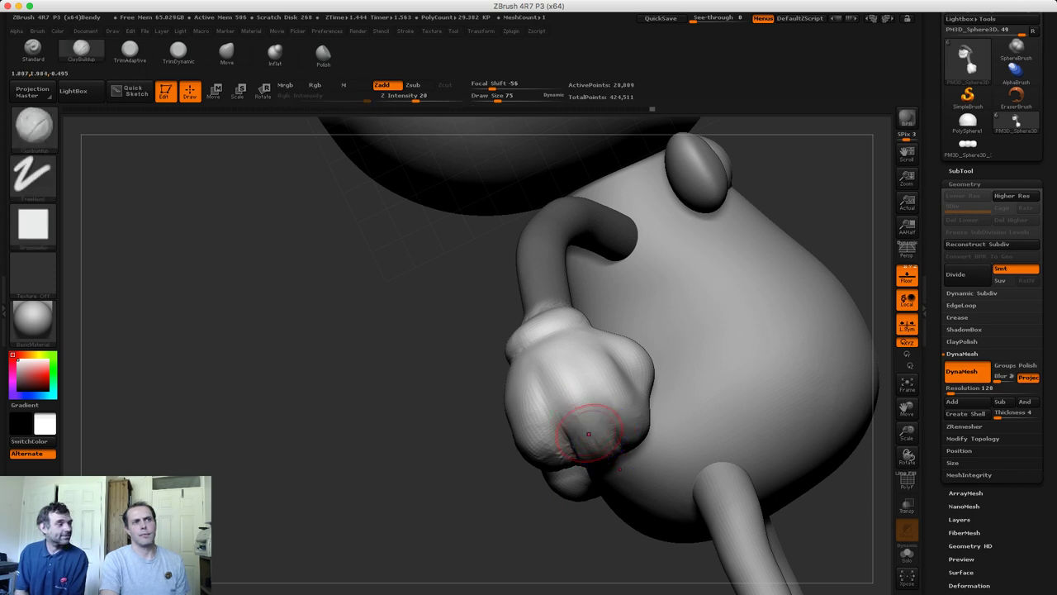
key("shift")
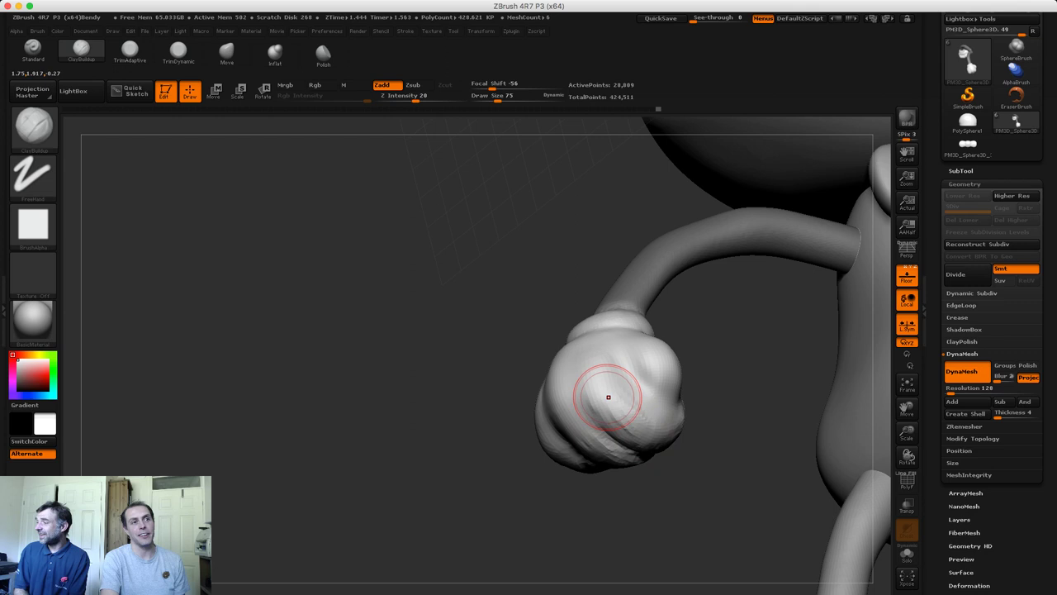
left_click_drag(608, 397, 635, 413, "shift")
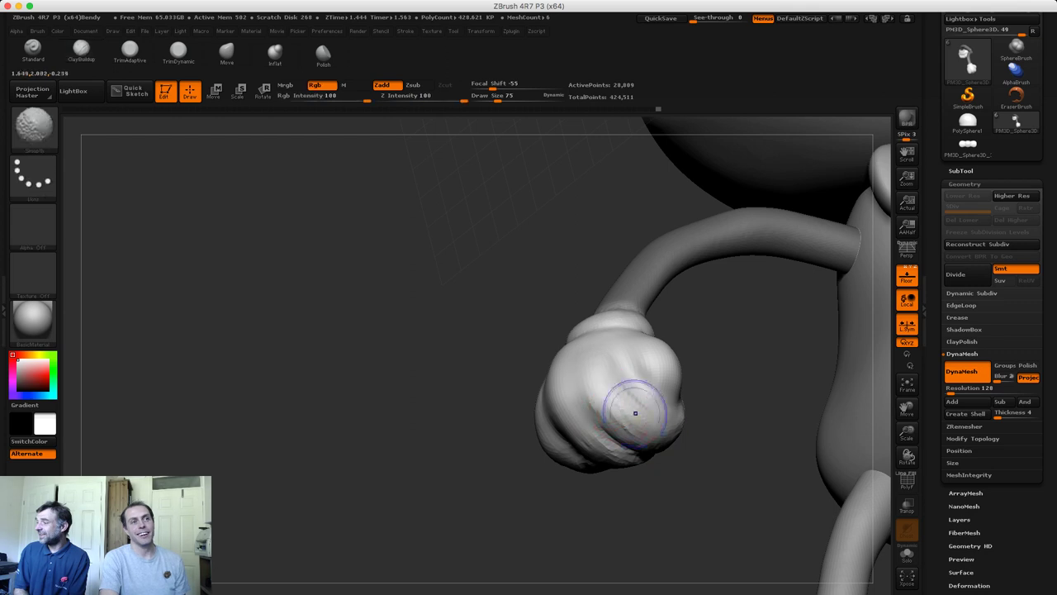
left_click_drag(515, 361, 566, 377)
key("shift")
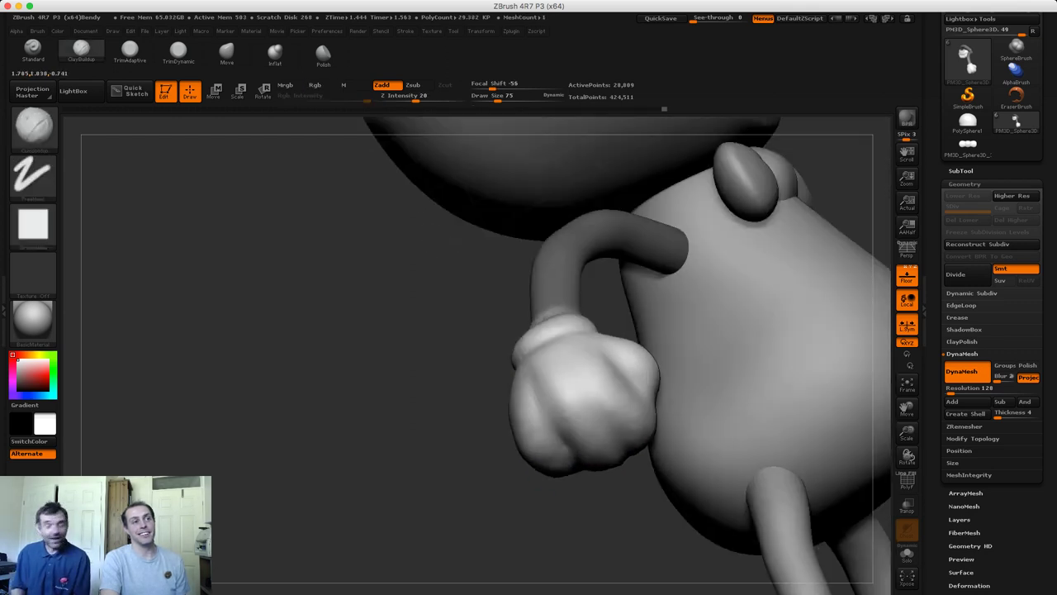
- Add thin glove line ridges to the back of the hand with ClayBuildup at draw size 22, and smooth them
key("s")
left_click_drag(526, 402, 521, 403)
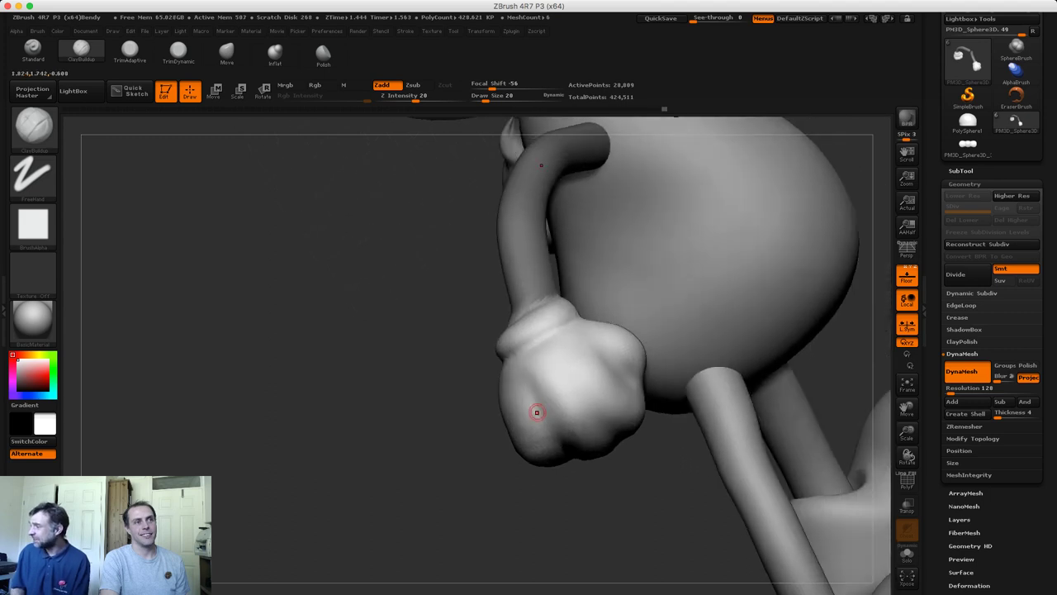
key("s")
left_click_drag(537, 413, 538, 414)
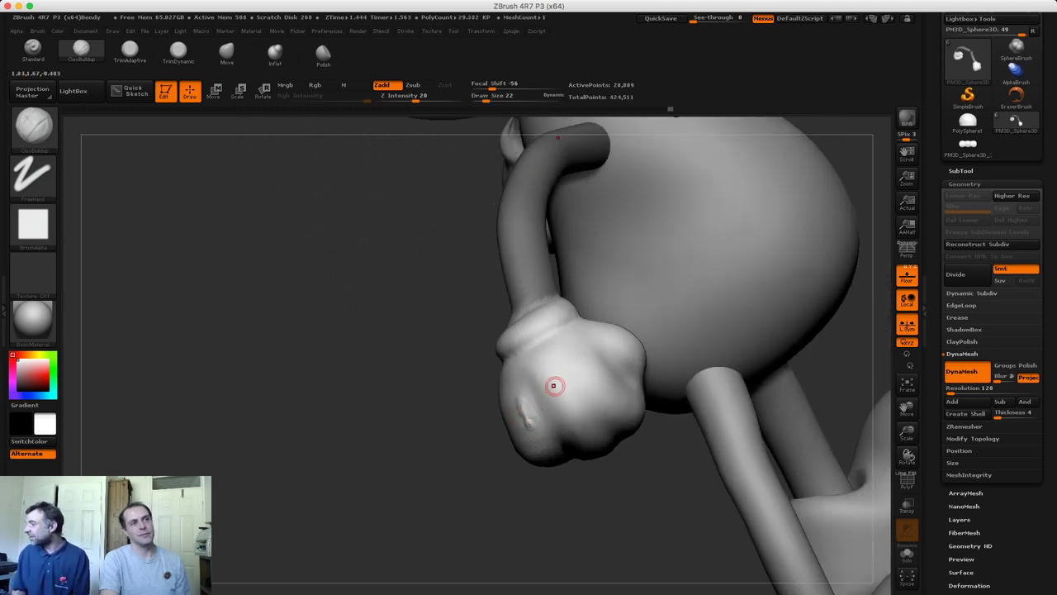
left_click_drag(551, 381, 565, 409)
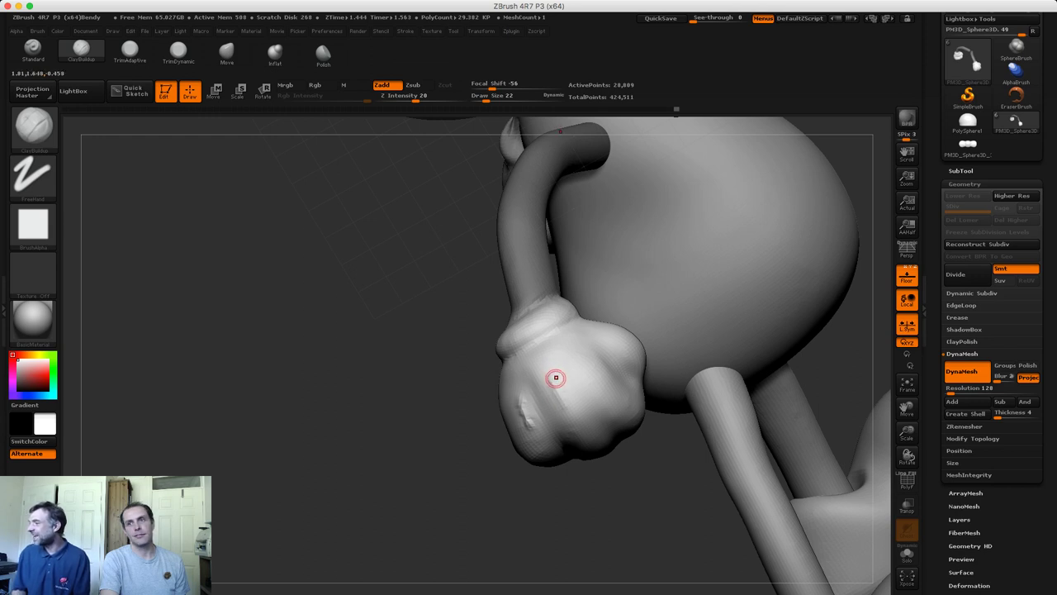
left_click_drag(521, 400, 524, 417, "shift")
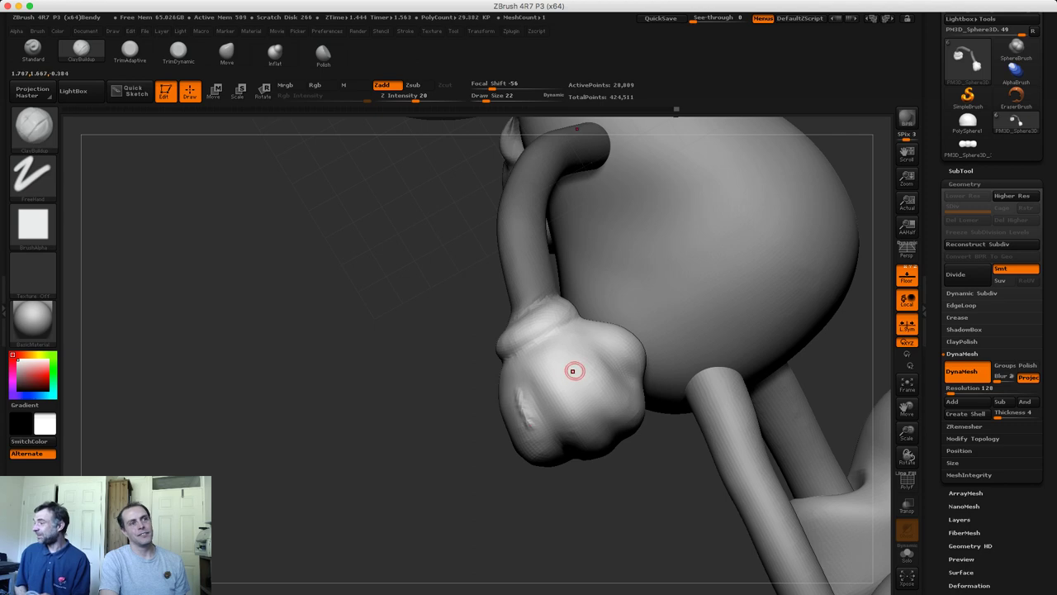
- Switch from the arms and hands to the head subtool and frame the head
right_click_drag(584, 388, 424, 325)
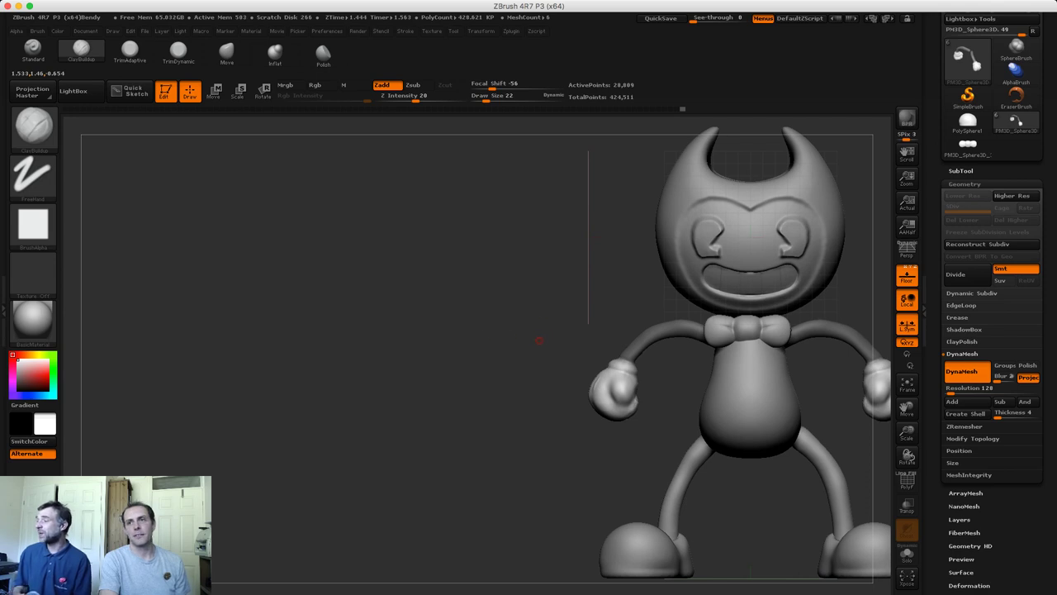
left_click_drag(475, 337, 439, 301, "alt")
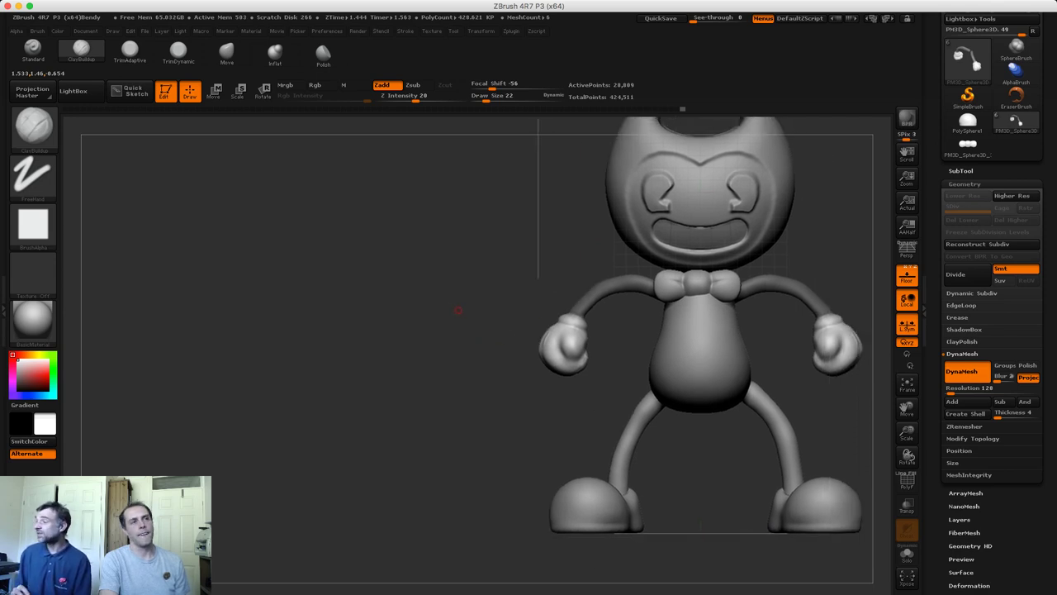
left_click_drag(458, 295, 451, 325, "alt")
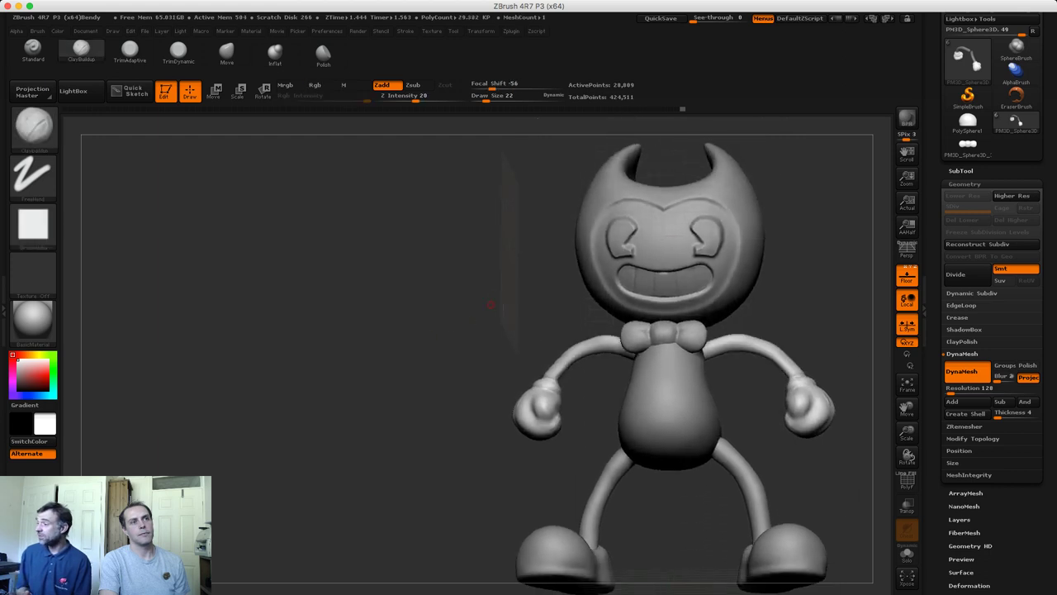
left_click_drag(553, 281, 505, 317, "alt")
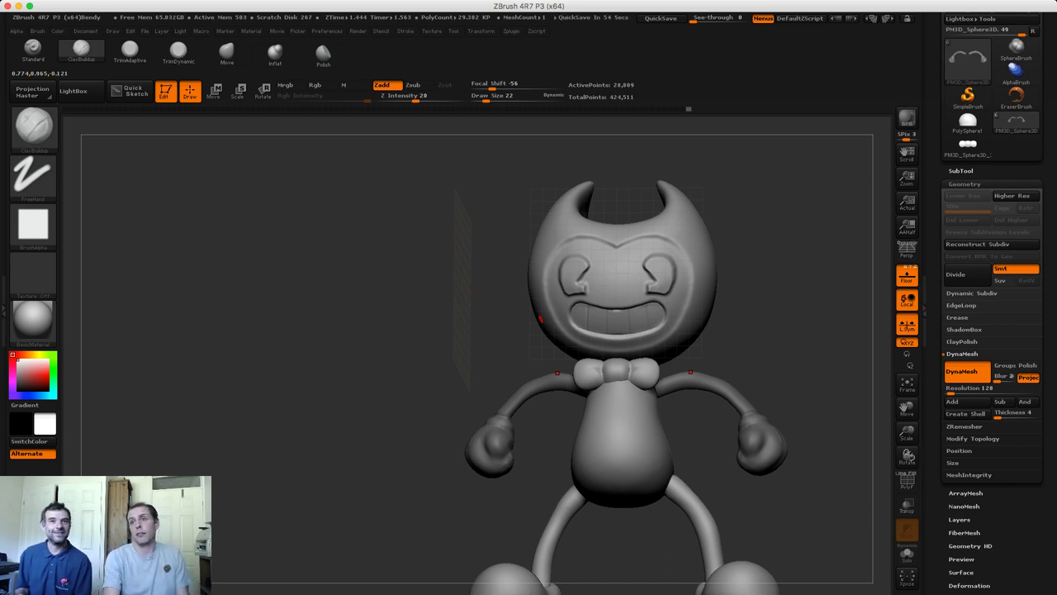
left_click(552, 254, "alt")
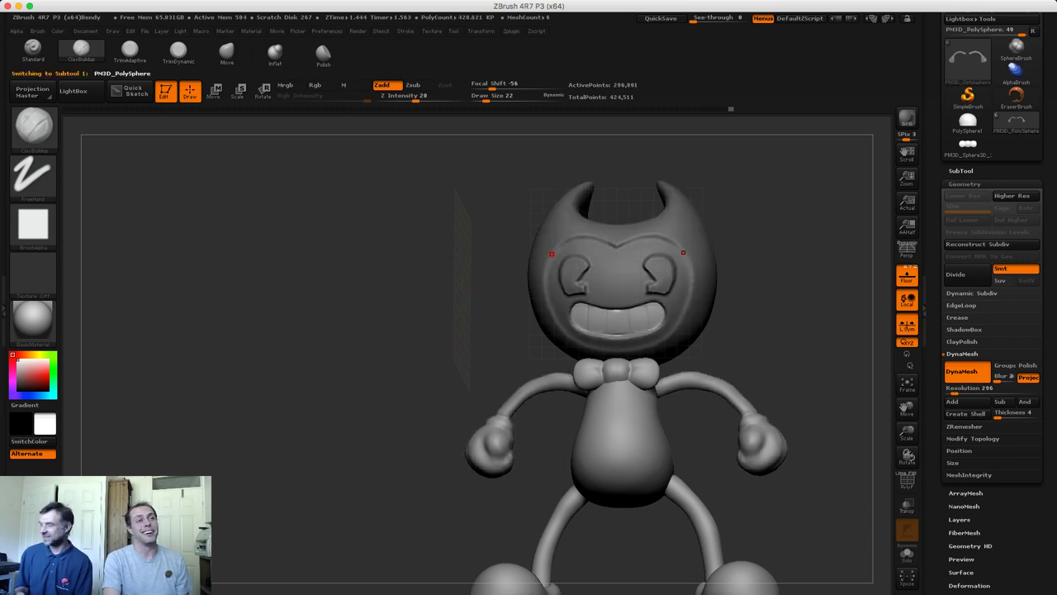
left_click_drag(446, 198, 425, 229, "alt")
key("f")
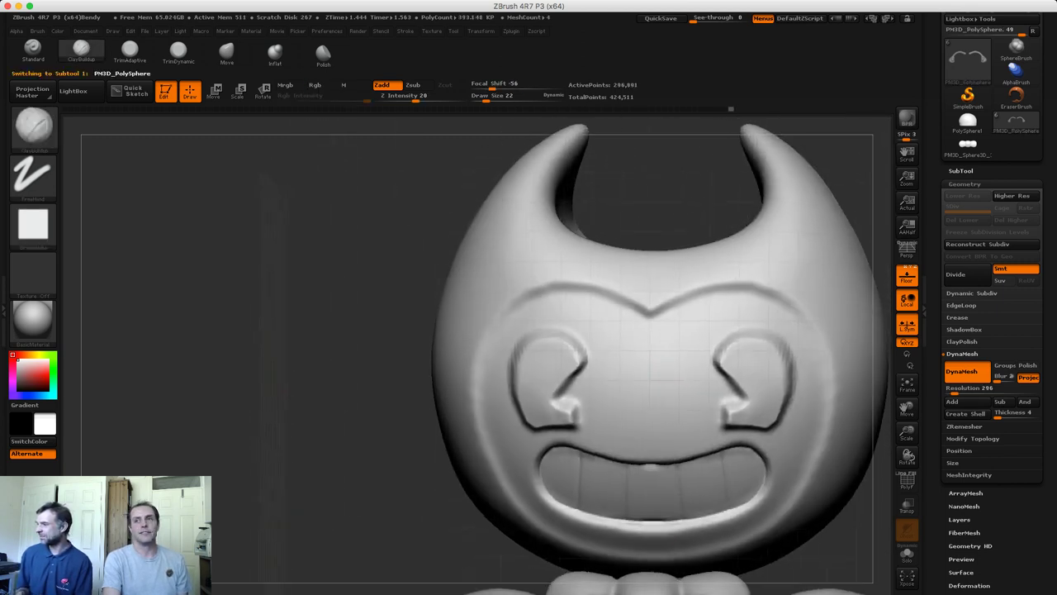
- Carve the heart-shaped brow line above the eyes deeper with the Dam_Standard brush at draw size 47
key("b")
key("d")
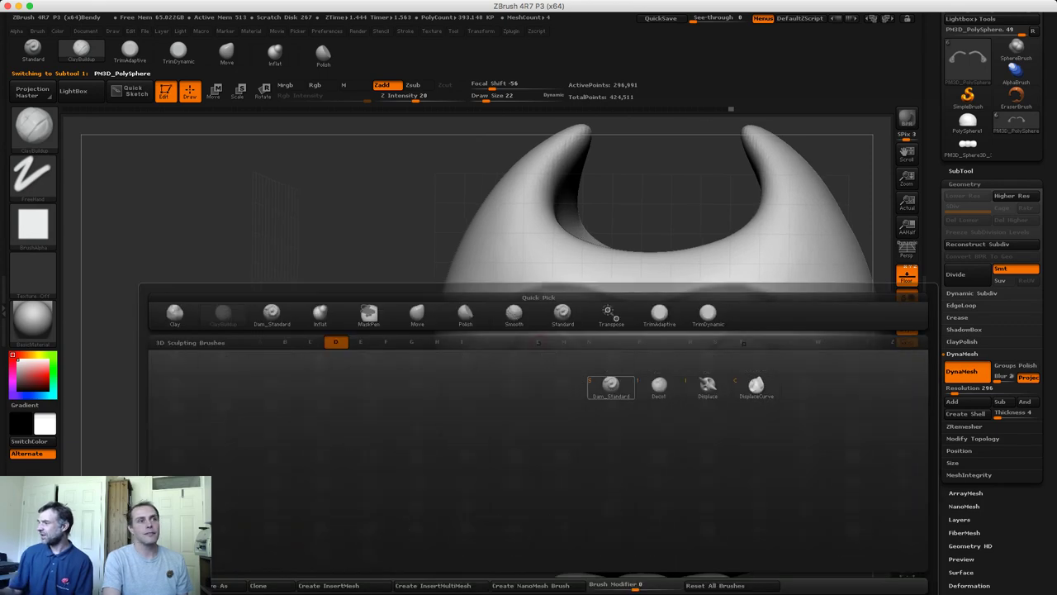
key("s")
left_click_drag(429, 319, 500, 335, "alt")
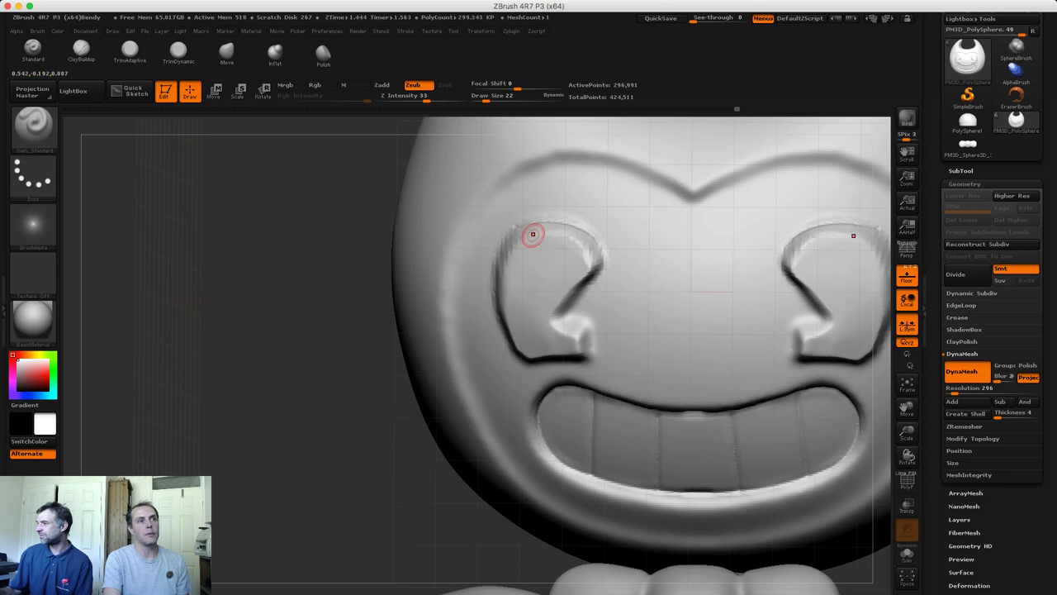
mouse_move(396, 234)
left_mouse_down()
mouse_move(372, 221)
mouse_move(392, 217)
mouse_move(355, 194)
mouse_move(304, 189)
left_mouse_up()
key("s")
left_click_drag(473, 204, 560, 187)
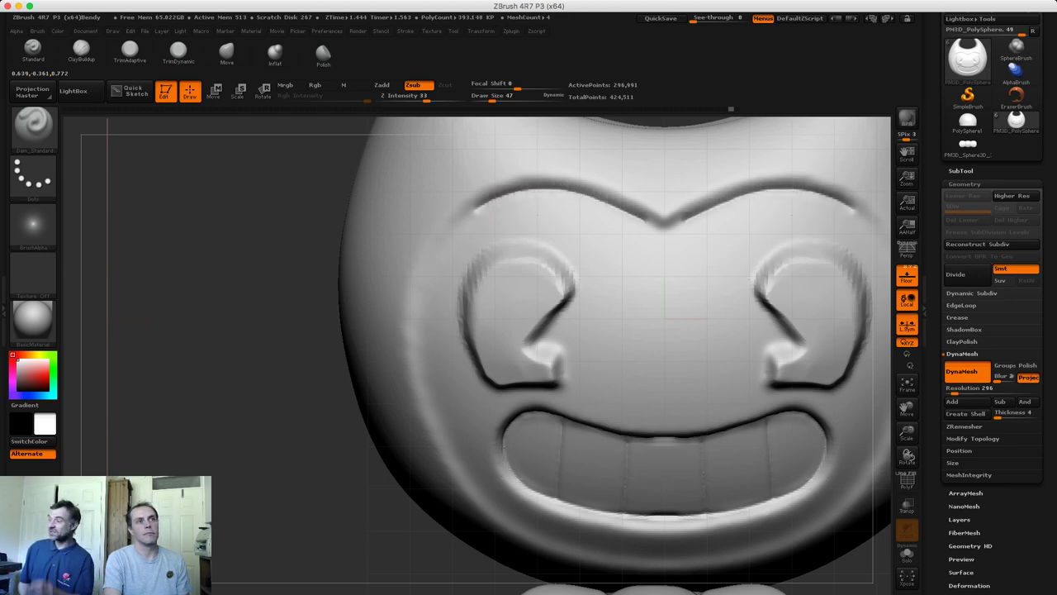
- Extend the carved face outline from the brow around the outer side of the eye with Dam_Standard
left_click_drag(195, 241, 172, 192, "alt")
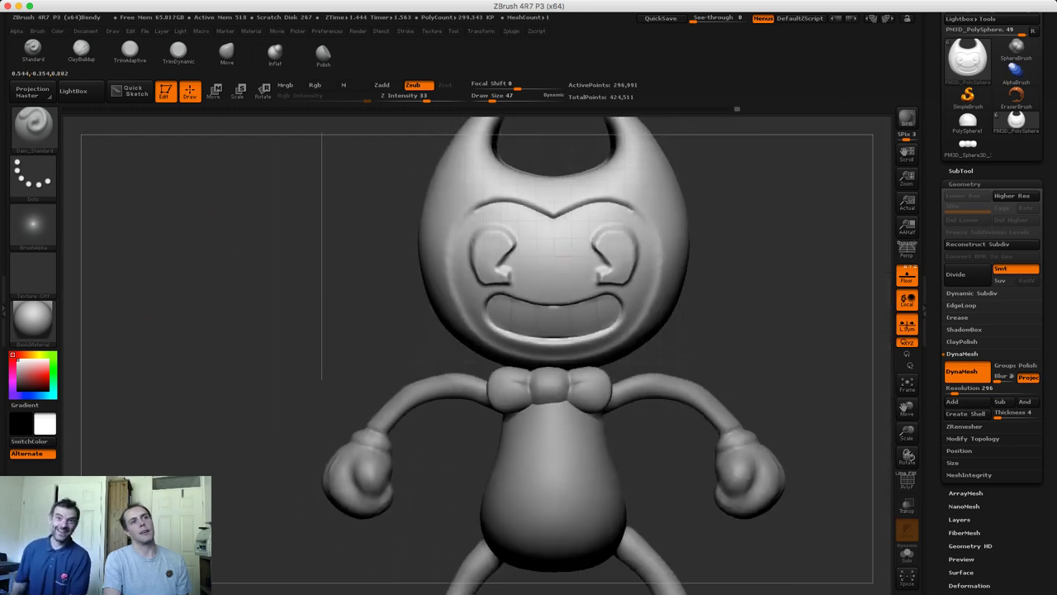
left_click_drag(363, 247, 363, 207)
mouse_move(495, 215)
left_mouse_down()
mouse_move(418, 253)
mouse_move(302, 259)
mouse_move(293, 319)
mouse_move(319, 228)
mouse_move(448, 250)
mouse_move(462, 203)
mouse_move(352, 241)
mouse_move(352, 280)
left_mouse_up()
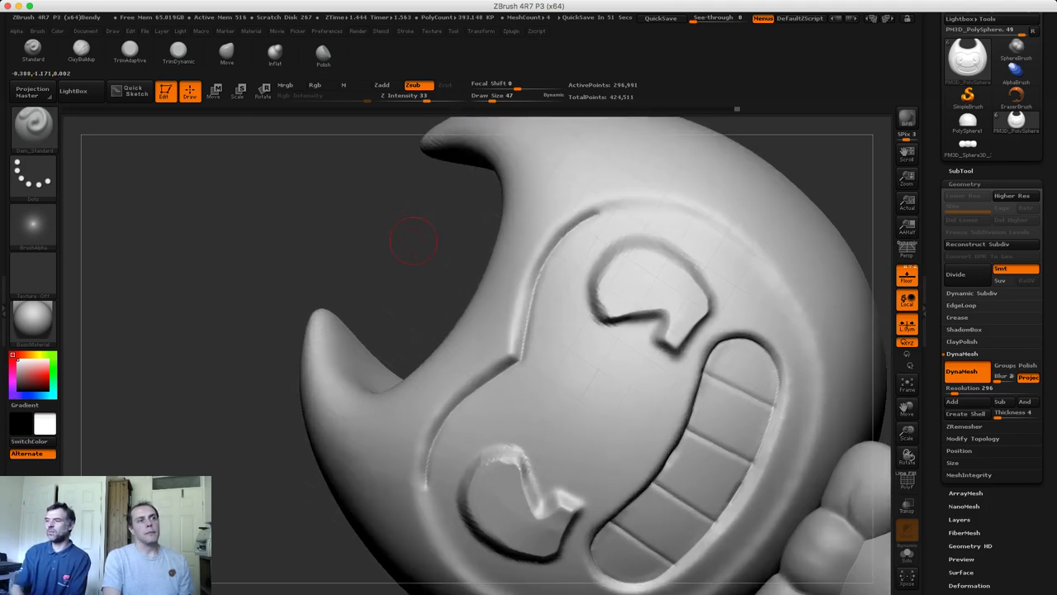
left_click_drag(413, 239, 520, 246)
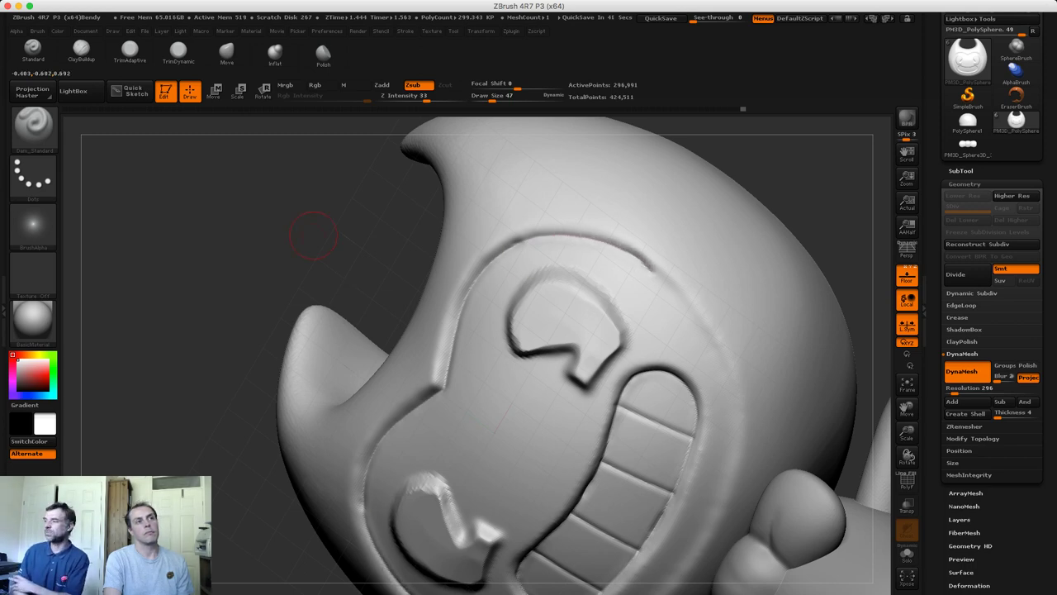
left_click_drag(303, 231, 248, 203)
left_click_drag(652, 201, 248, 223)
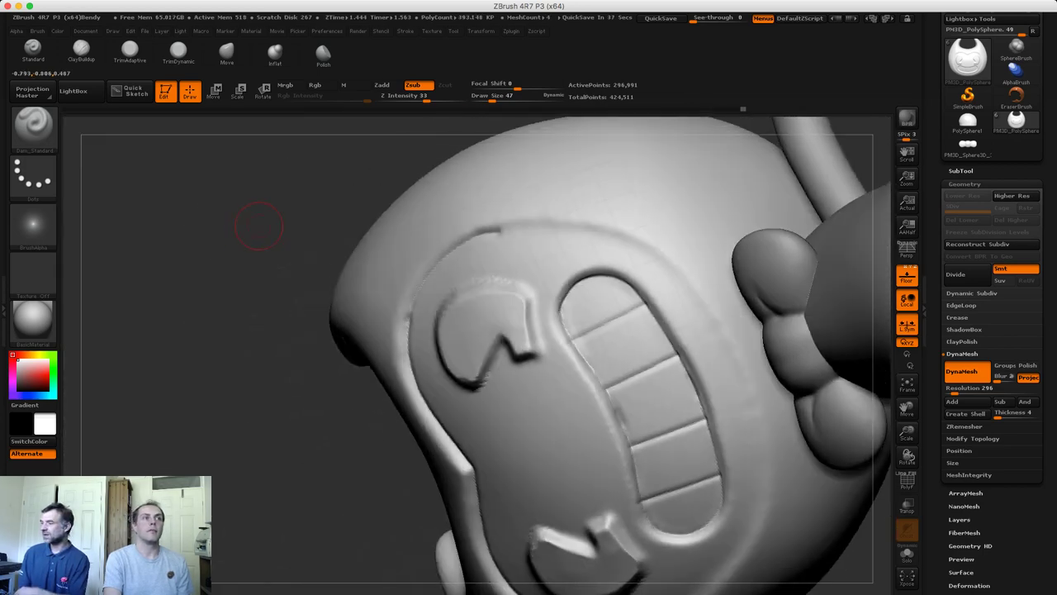
mouse_move(467, 247)
left_mouse_down()
mouse_move(409, 221)
mouse_move(520, 236)
left_mouse_up()
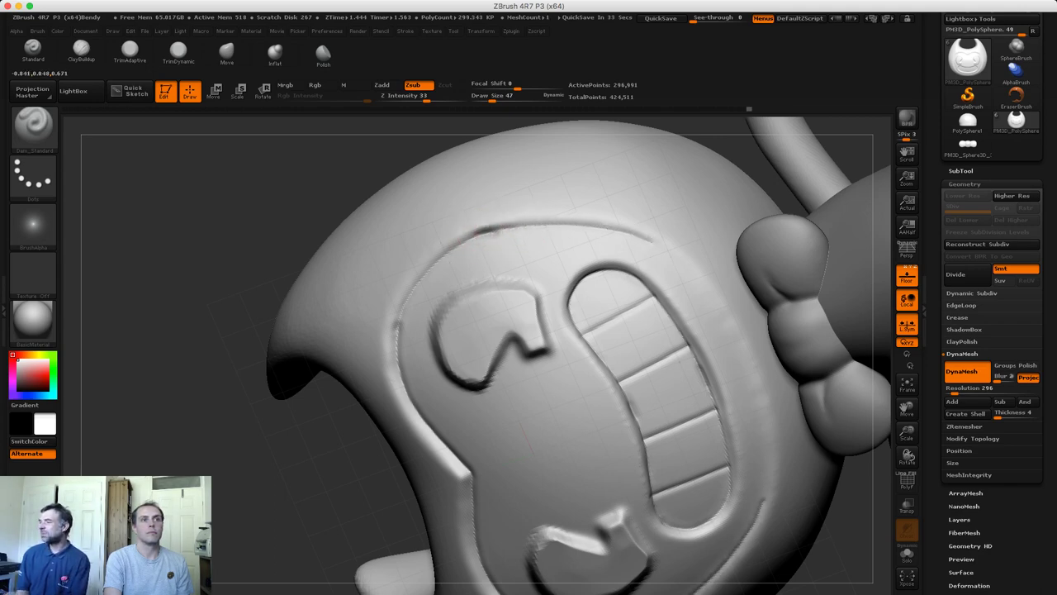
- Carve the face outline along the cheek and beneath the mouth to close it at the chin, smoothing the line
left_click_drag(247, 202, 818, 289)
mouse_move(496, 224)
left_mouse_down()
mouse_move(283, 201)
mouse_move(215, 206)
mouse_move(198, 273)
mouse_move(207, 301)
left_mouse_up()
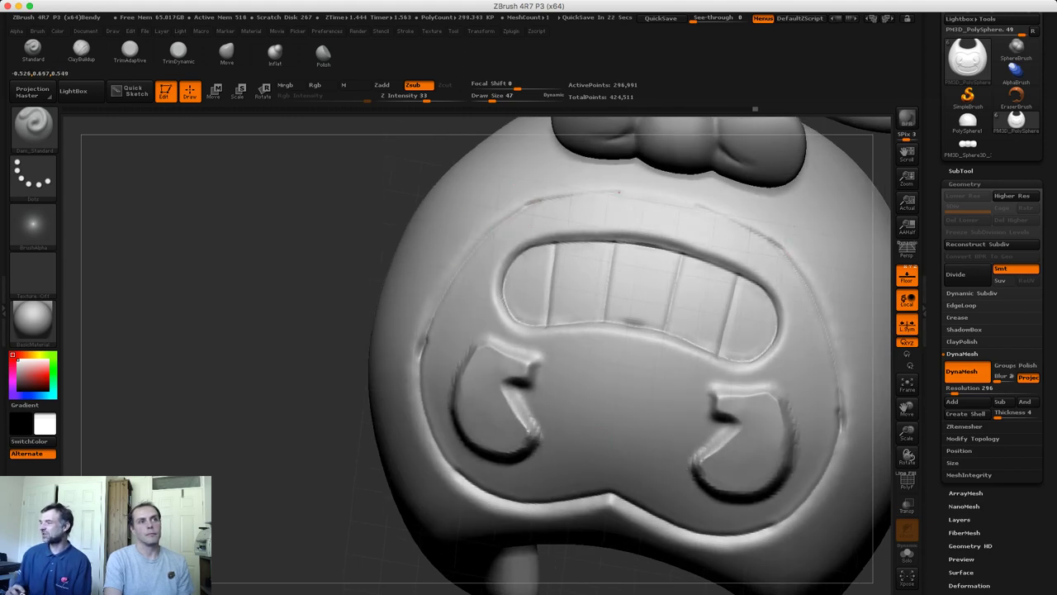
mouse_move(537, 206)
right_mouse_down()
mouse_move(541, 195)
mouse_move(547, 227)
mouse_move(550, 217)
right_mouse_up()
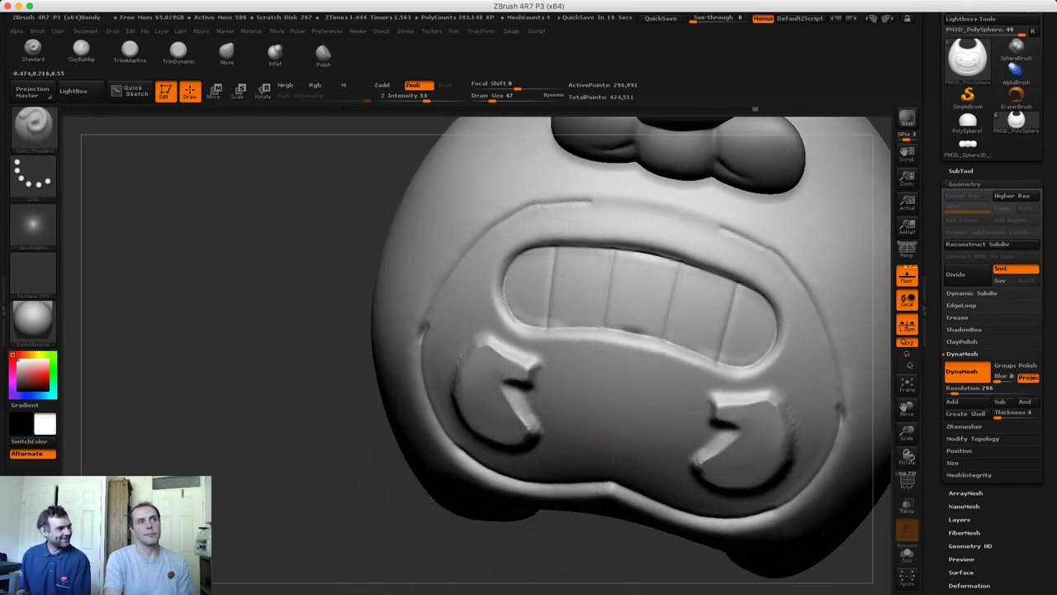
left_click_drag(591, 201, 663, 209)
right_click_drag(611, 209, 599, 179, "alt")
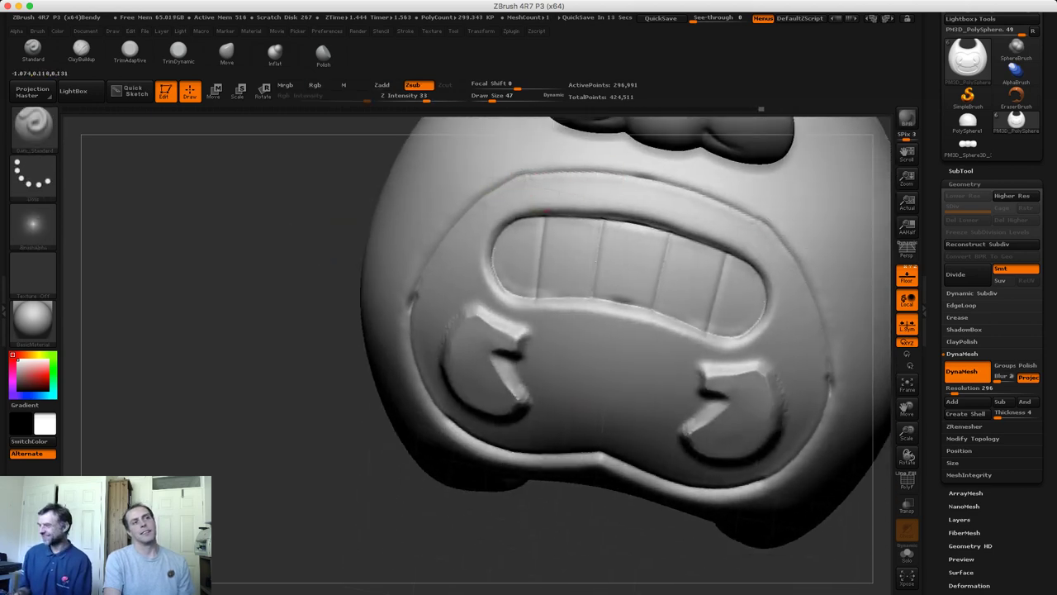
mouse_move(548, 211)
right_mouse_down("ctrl")
mouse_move(547, 124)
mouse_move(727, 206)
mouse_move(239, 242)
mouse_move(215, 196)
mouse_move(289, 231)
mouse_move(346, 300)
right_mouse_up("ctrl")
mouse_move(412, 236)
left_mouse_down("shift")
mouse_move(416, 227)
mouse_move(416, 242)
left_mouse_up("shift")
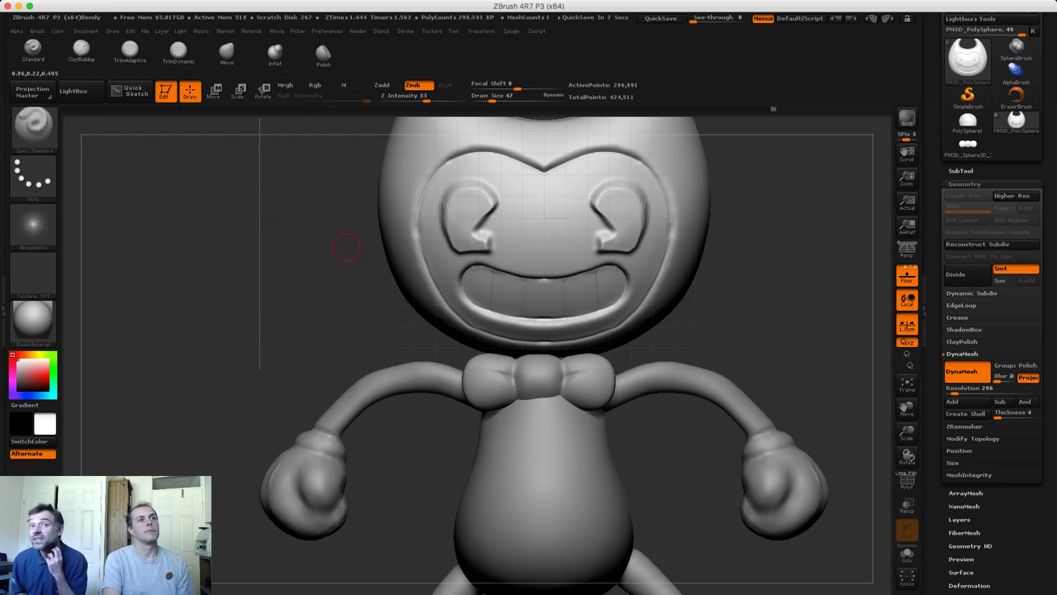
- Switch to the subtool with the arms and hands and carve the crease around the thumb with Dam_Standard at draw size 47
key("f")
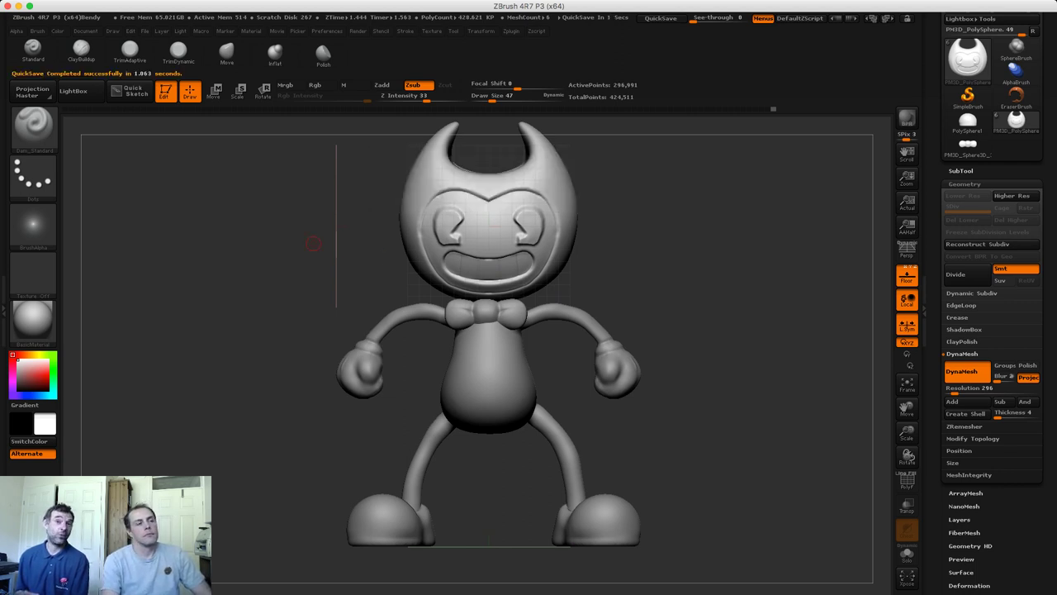
left_click_drag(313, 243, 371, 280, "alt")
left_click_drag(438, 421, 485, 369, "alt")
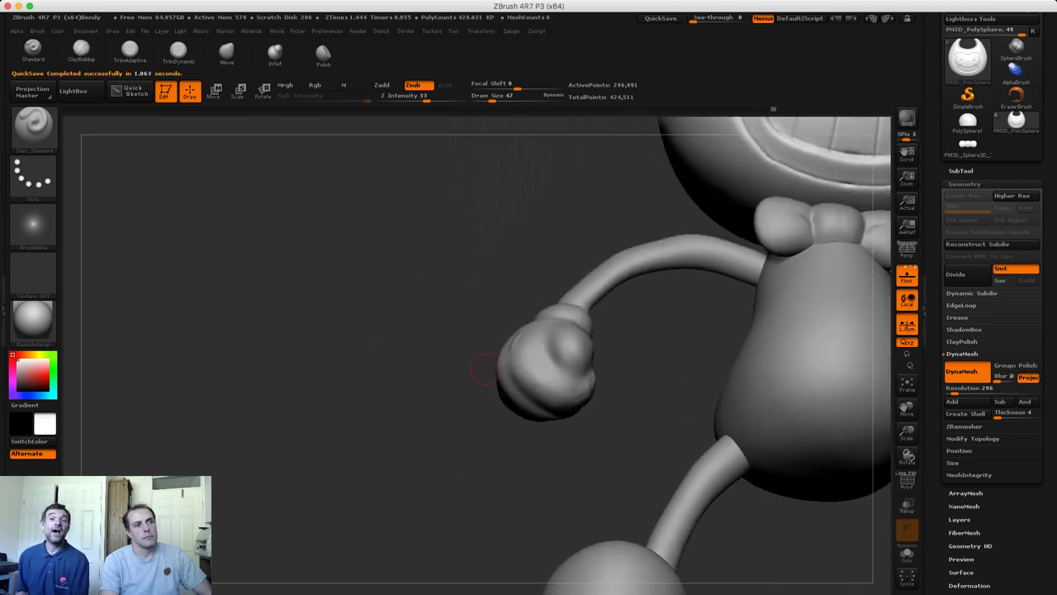
left_click(545, 347, "alt")
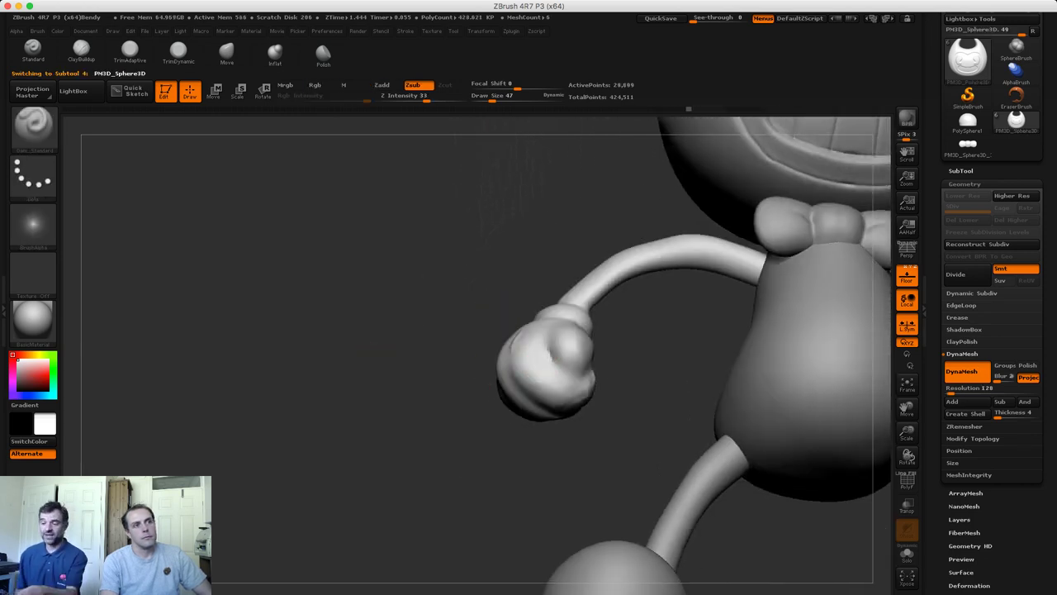
right_click_drag(526, 349, 559, 376)
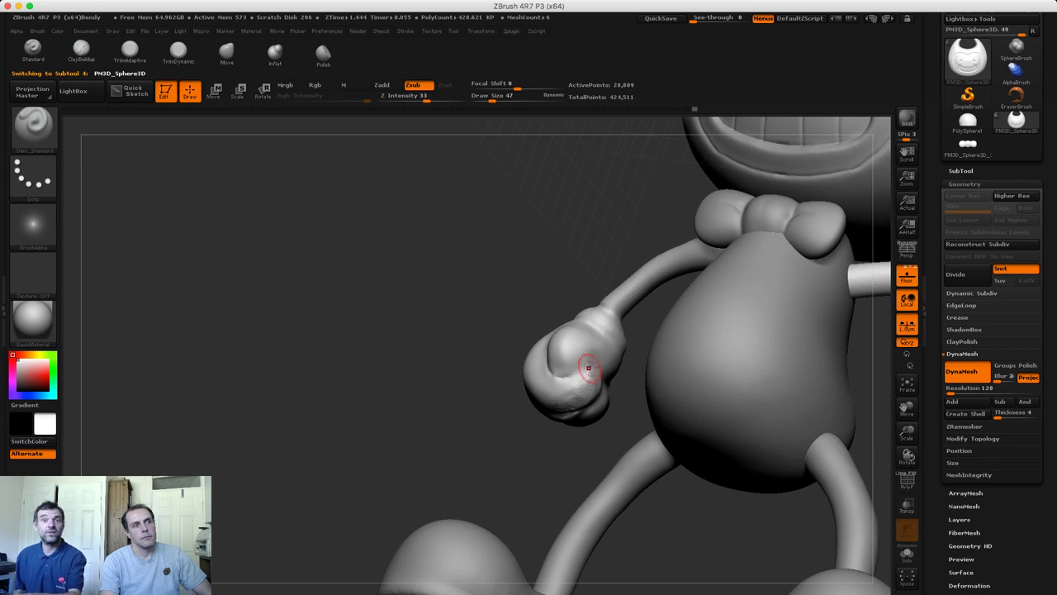
right_click_drag(493, 332, 557, 373)
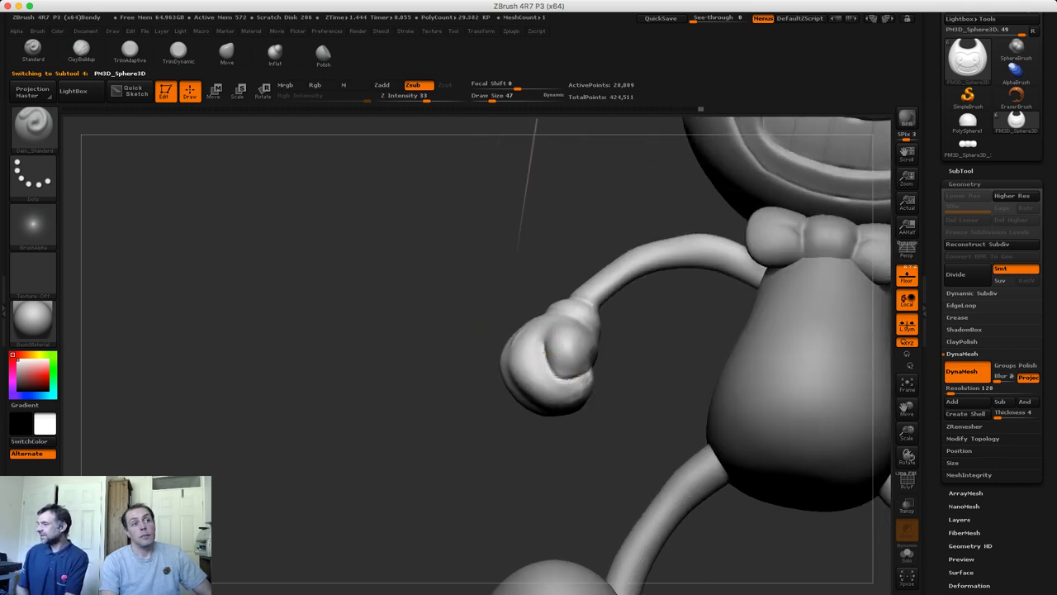
right_click_drag(493, 339, 501, 332)
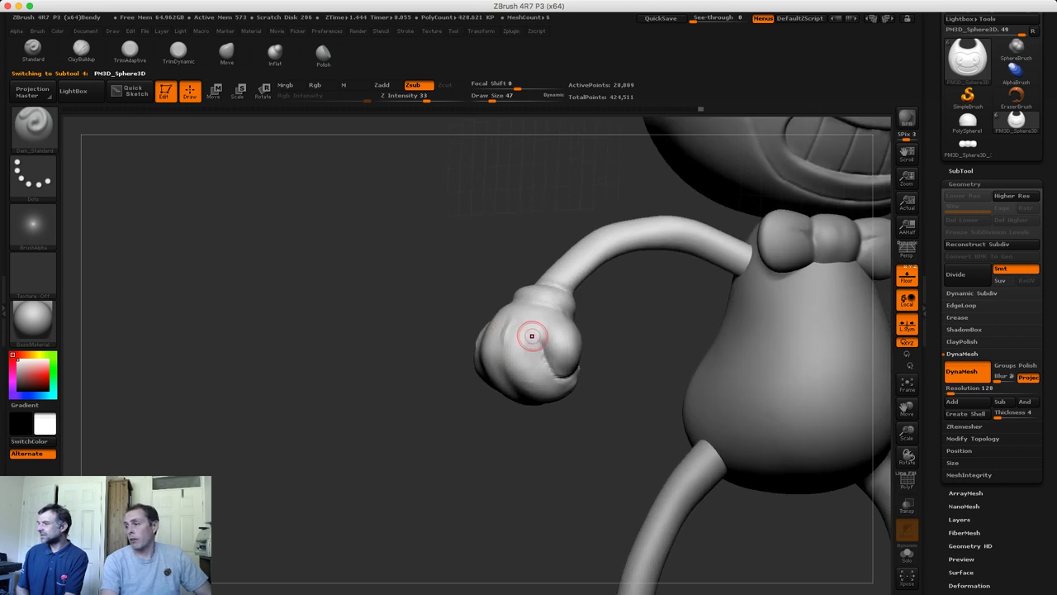
right_click_drag(413, 281, 509, 341)
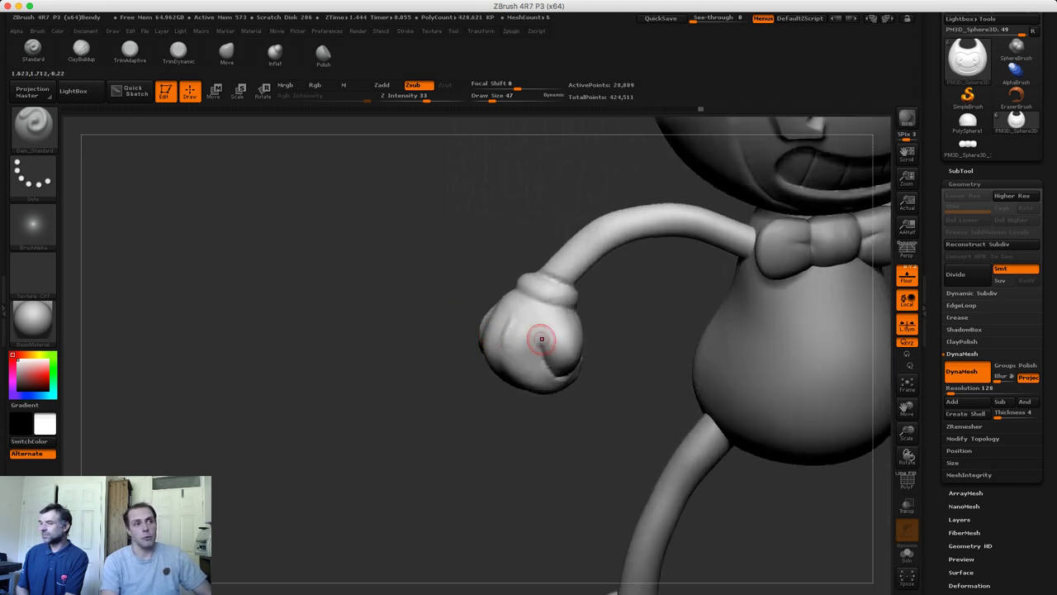
- Carve the crease on the fist where the curled fingers fold against the palm with Dam_Standard
right_click_drag(437, 309, 623, 384)
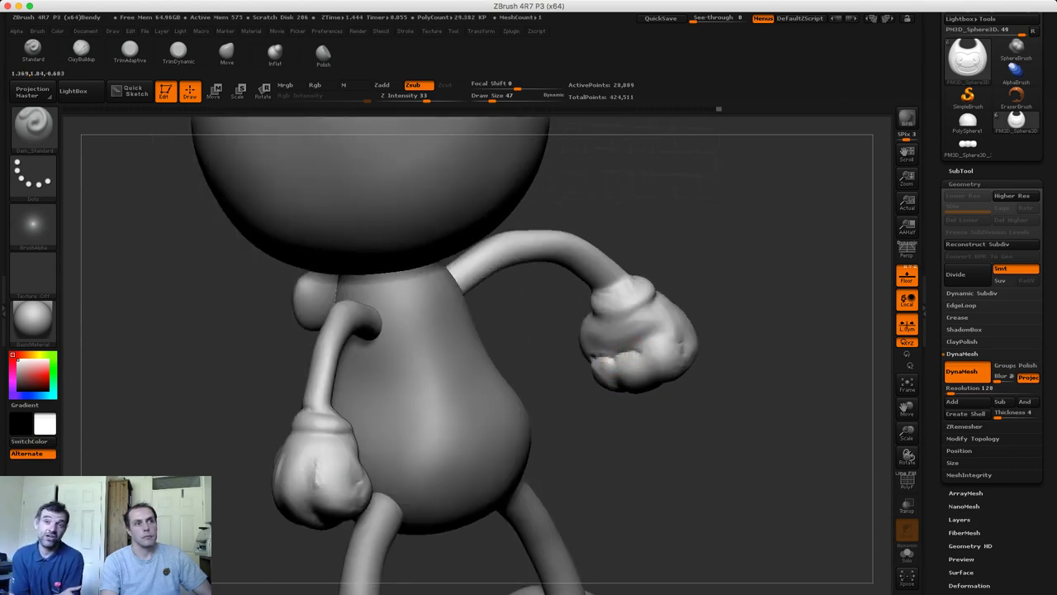
mouse_move(674, 344)
right_mouse_down()
mouse_move(629, 337)
mouse_move(649, 337)
right_mouse_up()
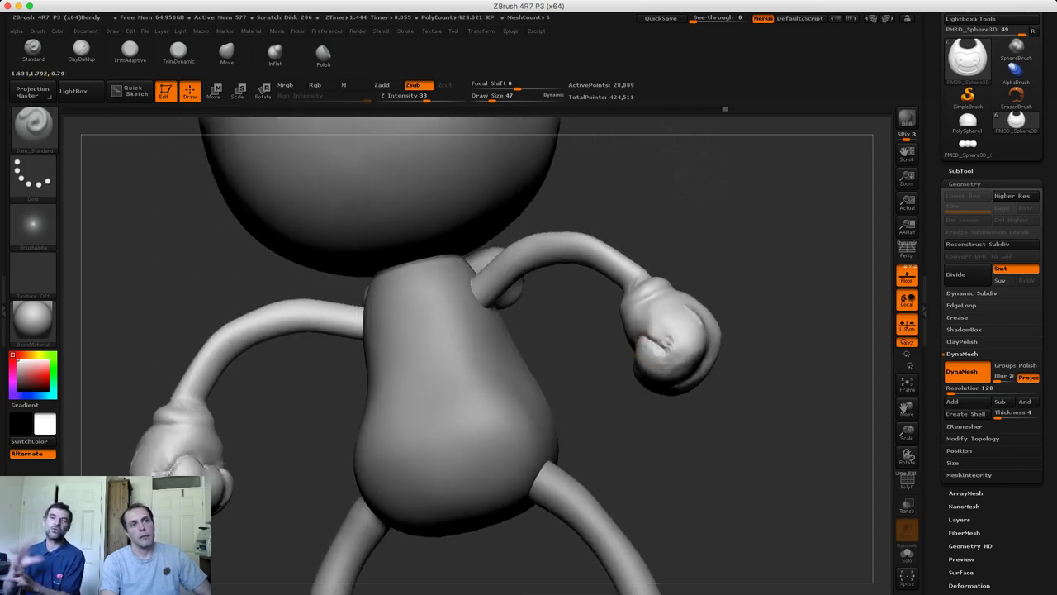
right_click_drag(664, 338, 715, 334)
key("shift")
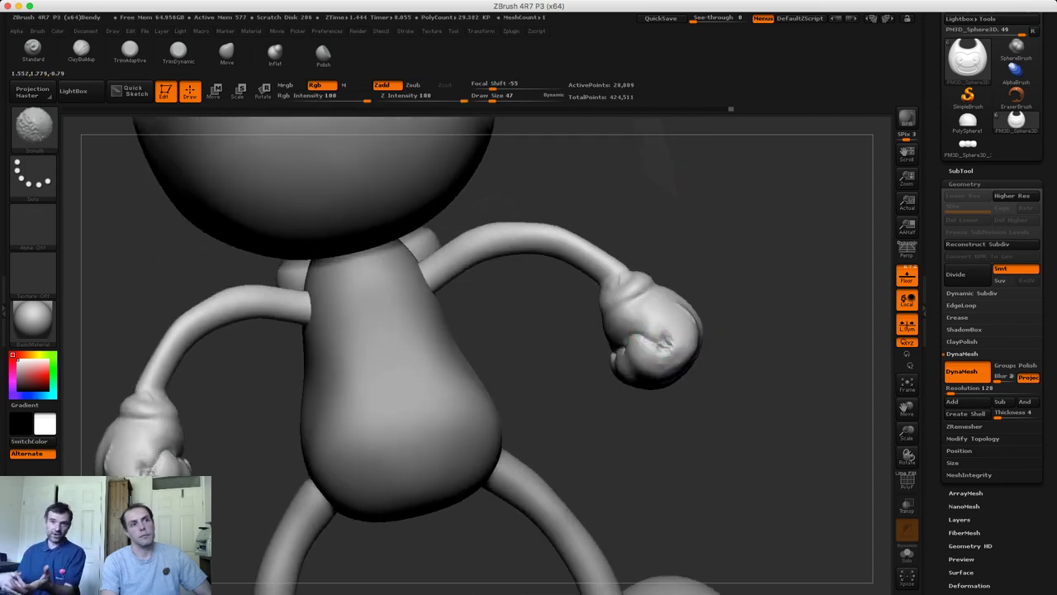
right_click_drag(652, 340, 634, 337)
right_click_drag(679, 368, 602, 361)
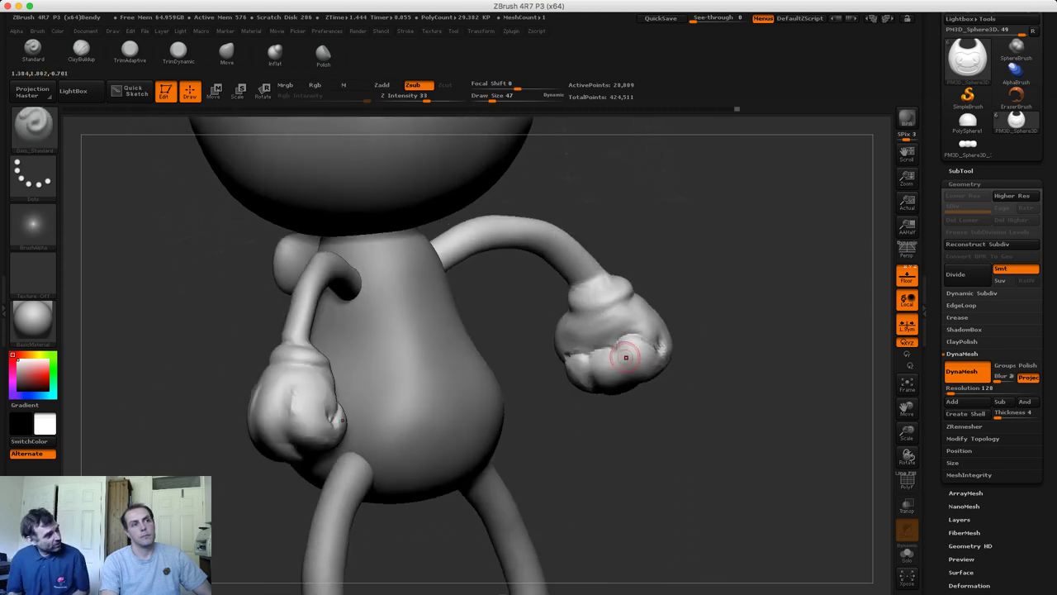
- Deepen the grooves separating the curled fingers on the underside of the fist with Dam_Standard
right_click_drag(665, 418, 609, 358)
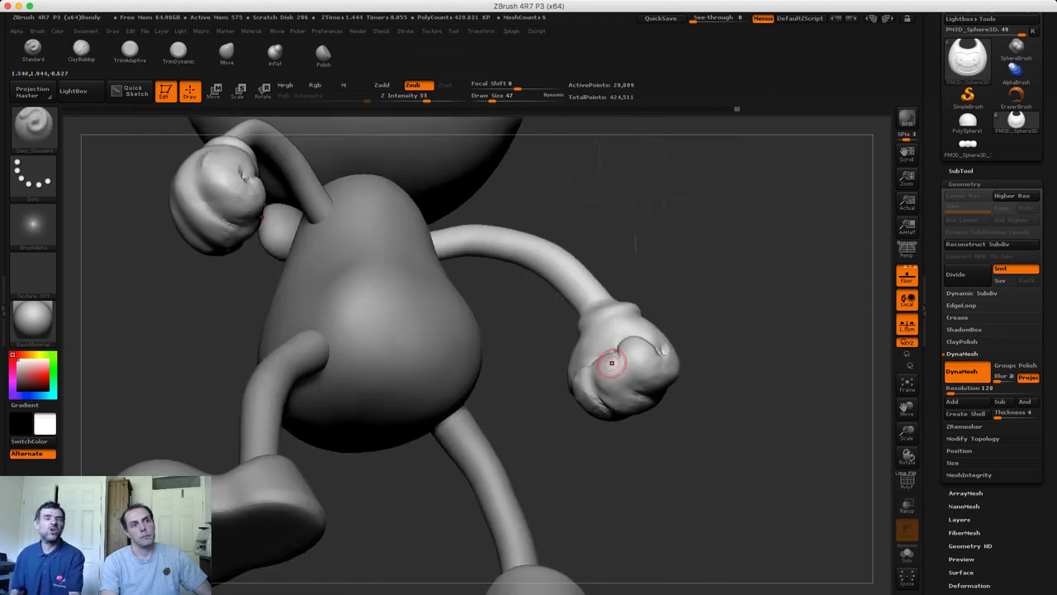
mouse_move(641, 392)
right_mouse_down()
mouse_move(648, 370)
mouse_move(588, 363)
mouse_move(634, 376)
mouse_move(671, 404)
right_mouse_up()
right_click_drag(390, 245, 602, 384)
left_click_drag(699, 488, 615, 408)
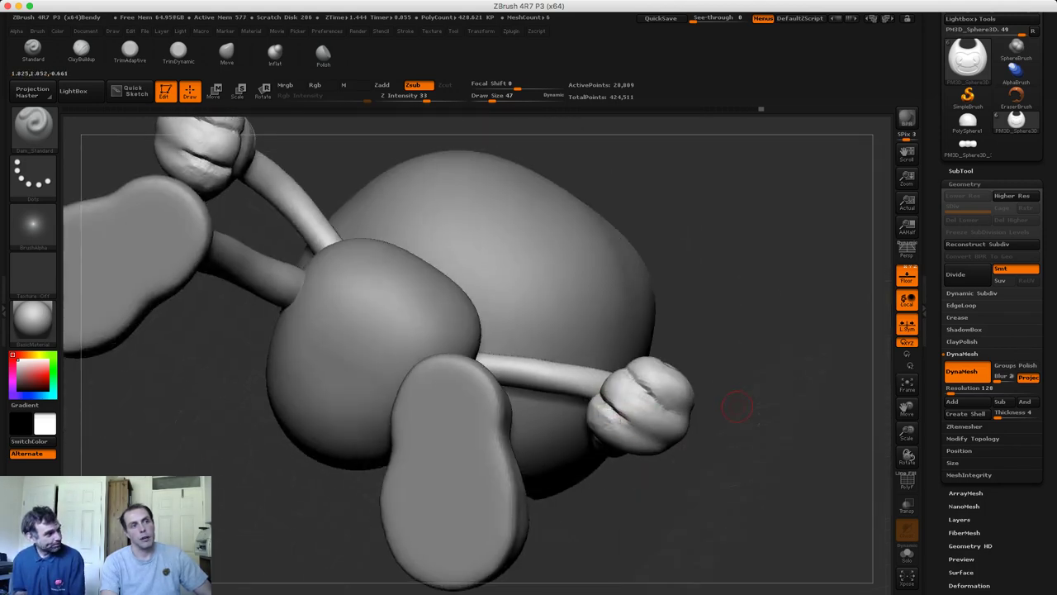
- Examine the creased fists up close, then check the whole Bendy figure's proportions and face from the front and three-quarter views
left_click_drag(736, 405, 602, 387)
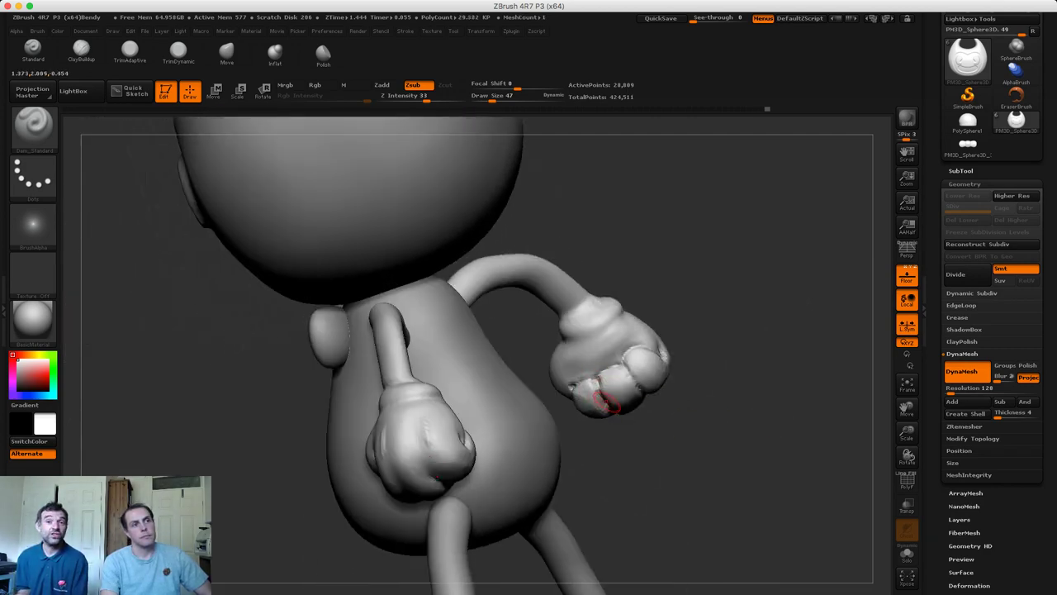
left_click_drag(684, 432, 771, 484)
key("f")
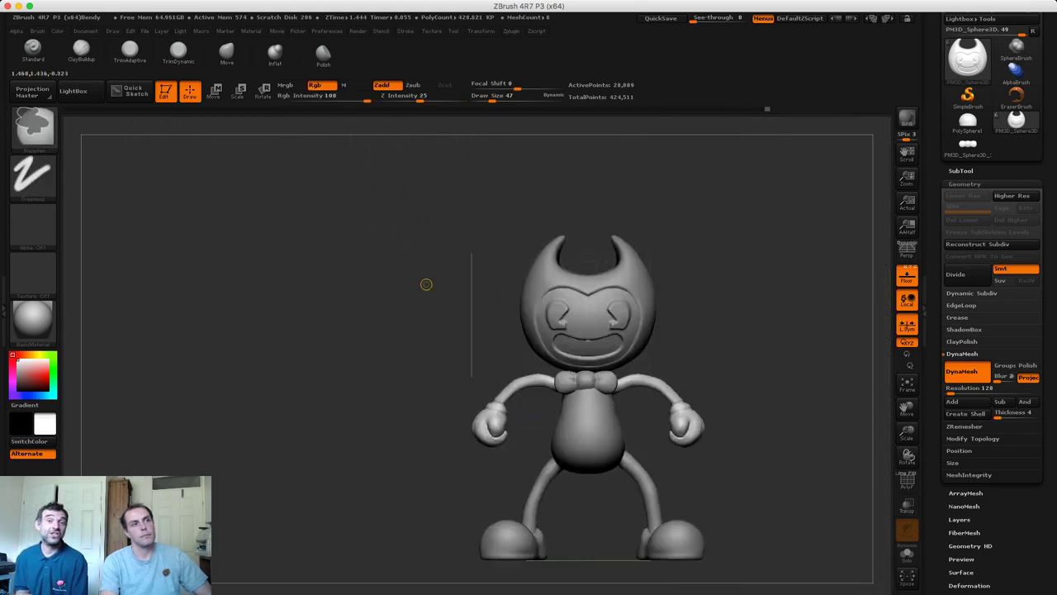
left_click_drag(469, 323, 453, 300, "alt")
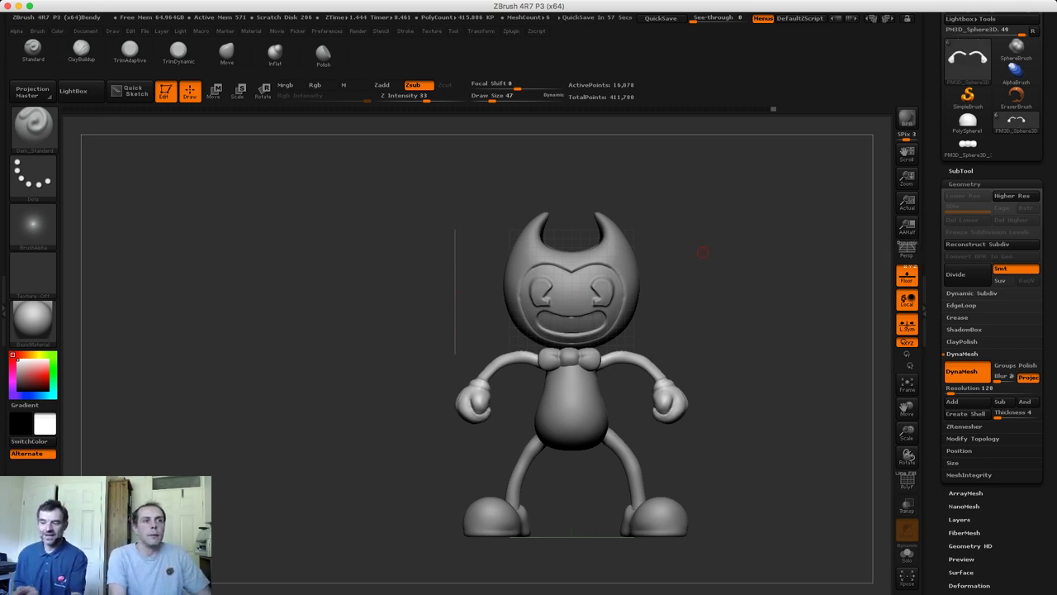
mouse_move(719, 274)
left_mouse_down()
mouse_move(661, 273)
mouse_move(708, 270)
left_mouse_up()
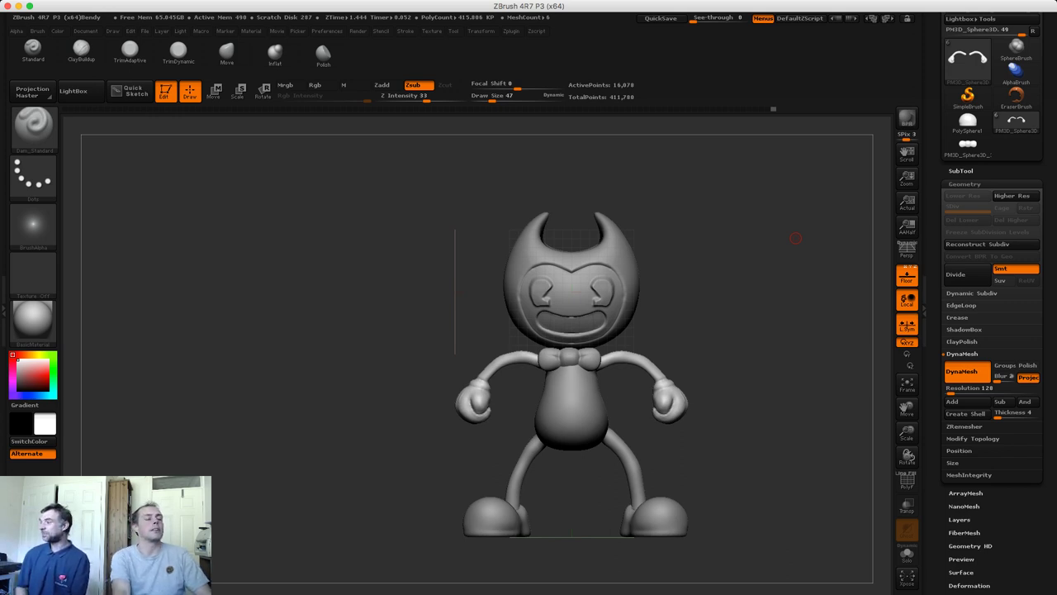
mouse_move(372, 211)
left_mouse_down()
mouse_move(460, 209)
mouse_move(372, 206)
mouse_move(460, 184)
mouse_move(441, 198)
left_mouse_up()
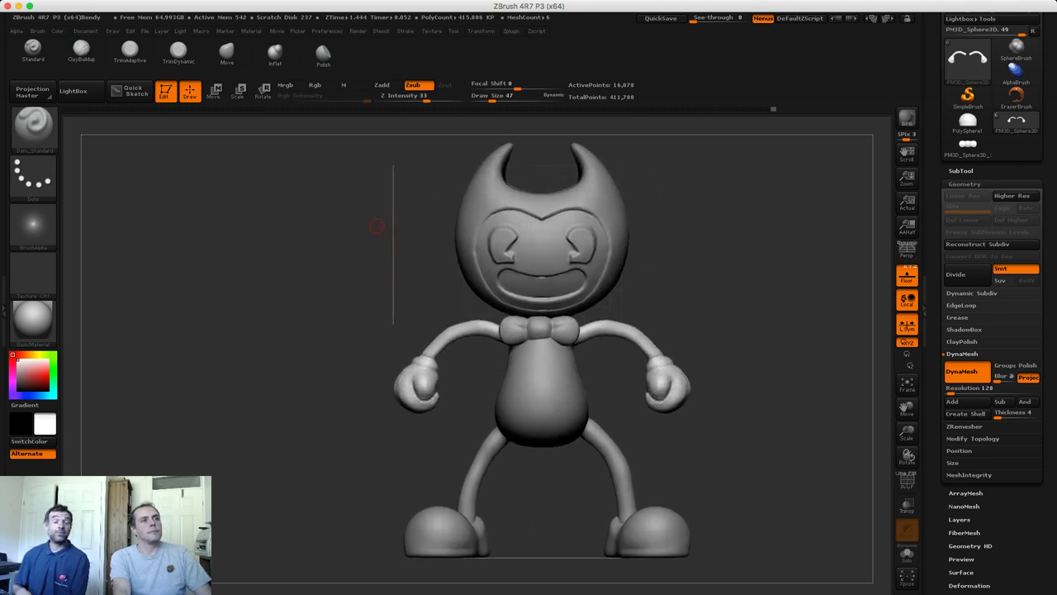
left_click_drag(377, 225, 359, 211)
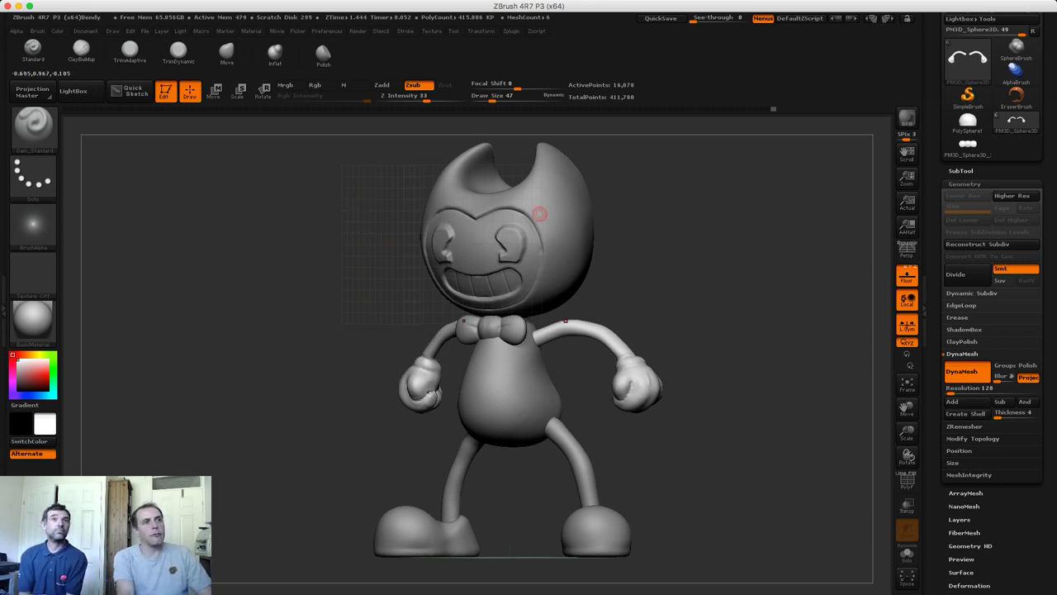
left_click_drag(363, 217, 487, 233)
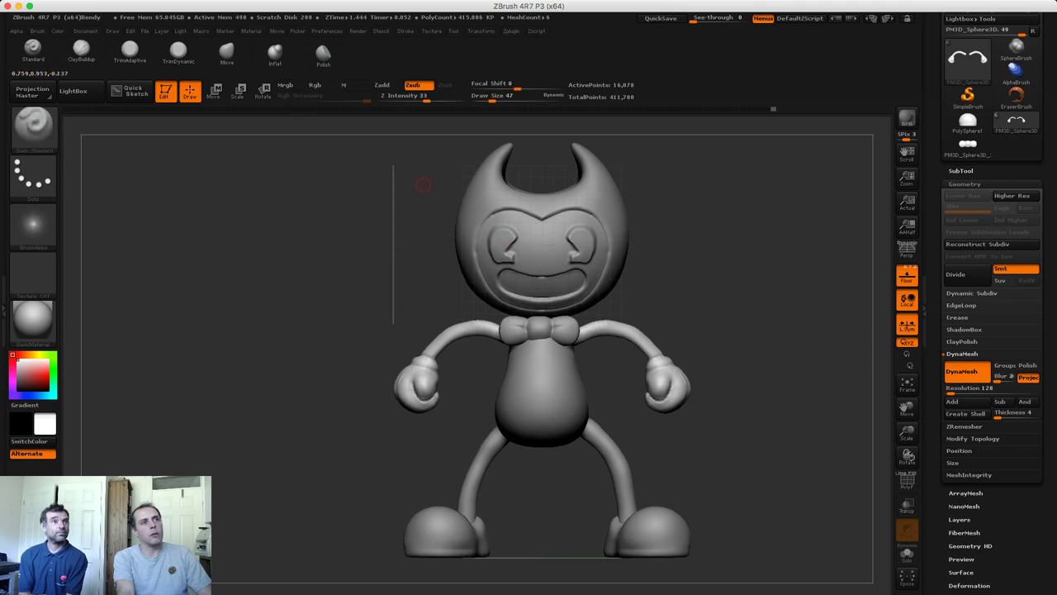
left_click_drag(425, 184, 448, 212, "alt")
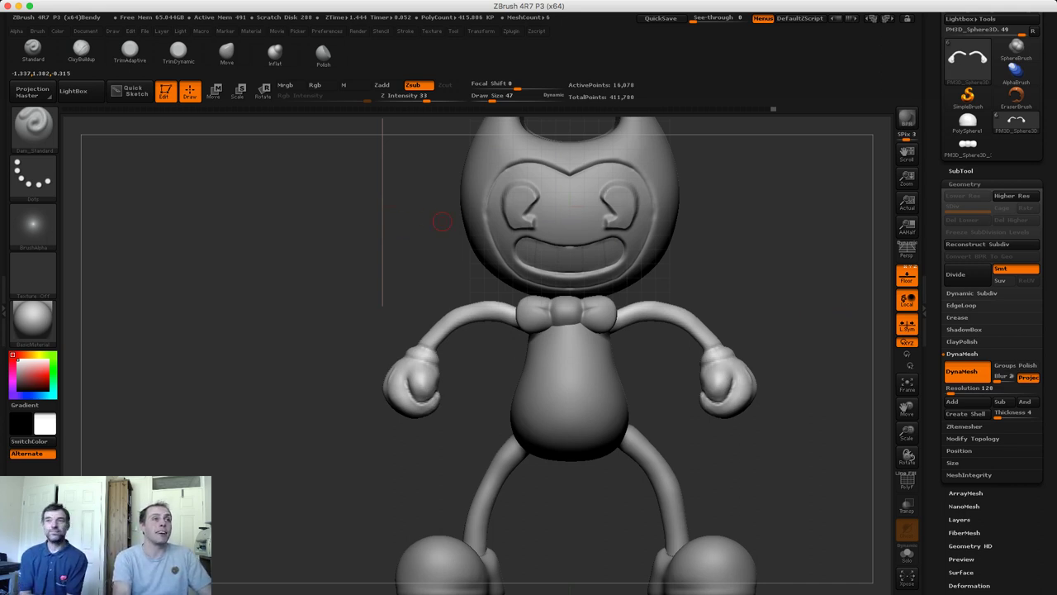
- Make the head the active subtool and frame the full figure from the front
left_click(477, 211, "alt")
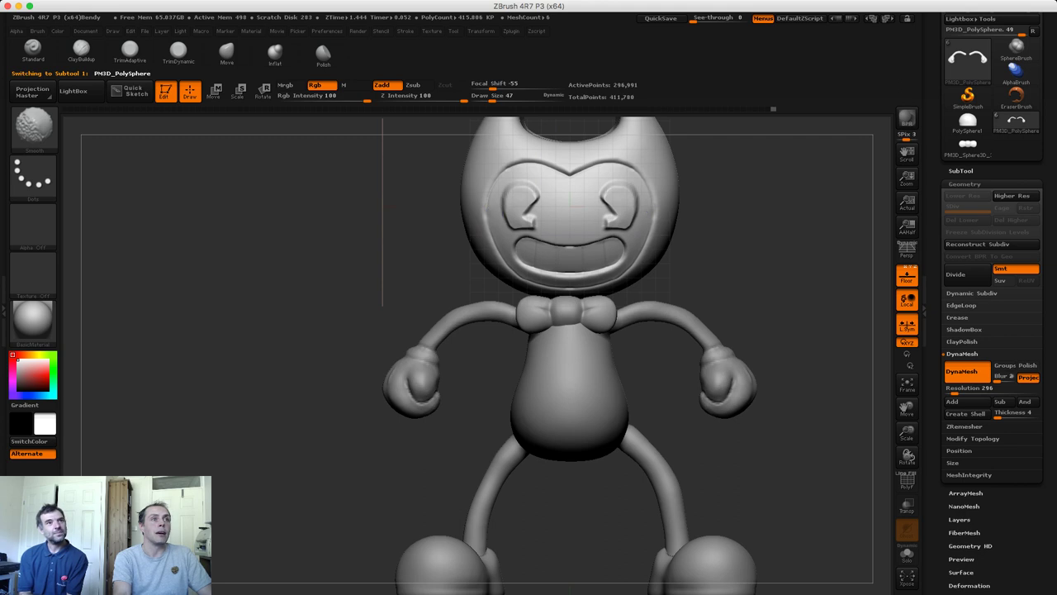
mouse_move(435, 205)
left_mouse_down("alt")
mouse_move(392, 168)
mouse_move(424, 247)
left_mouse_up("alt")
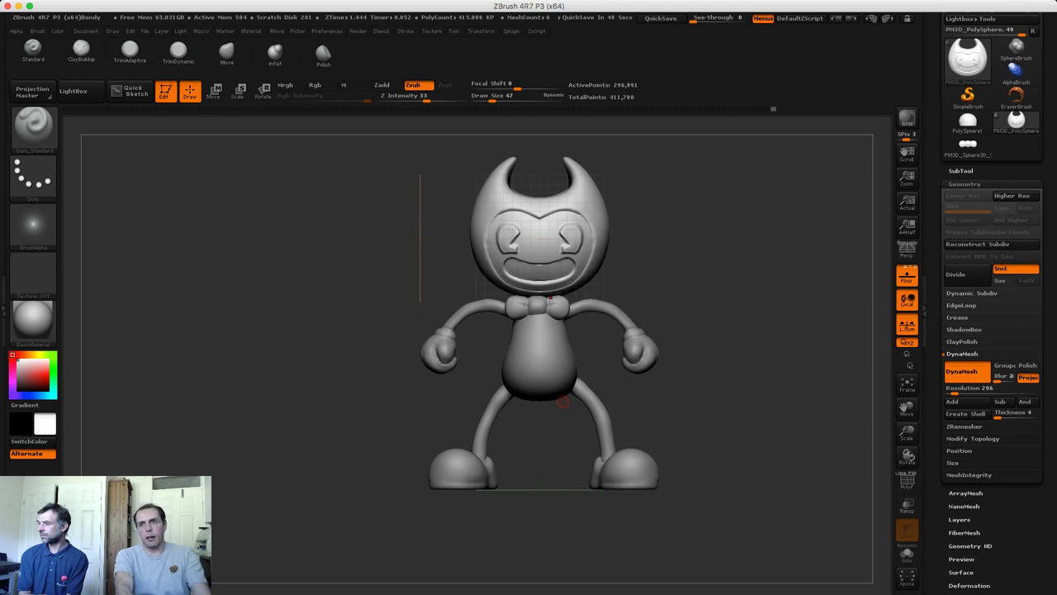
left_click_drag(245, 217, 177, 218)
left_click_drag(339, 285, 293, 305)
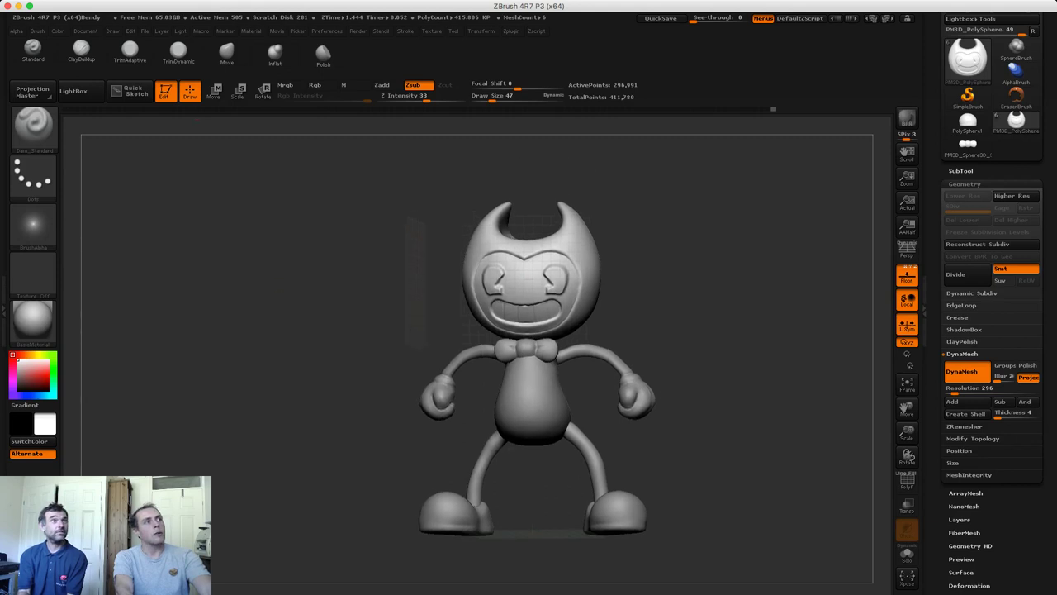
- Save the Bendy sculpt with all its subtools as a project file
left_click(180, 30)
left_click(144, 30)
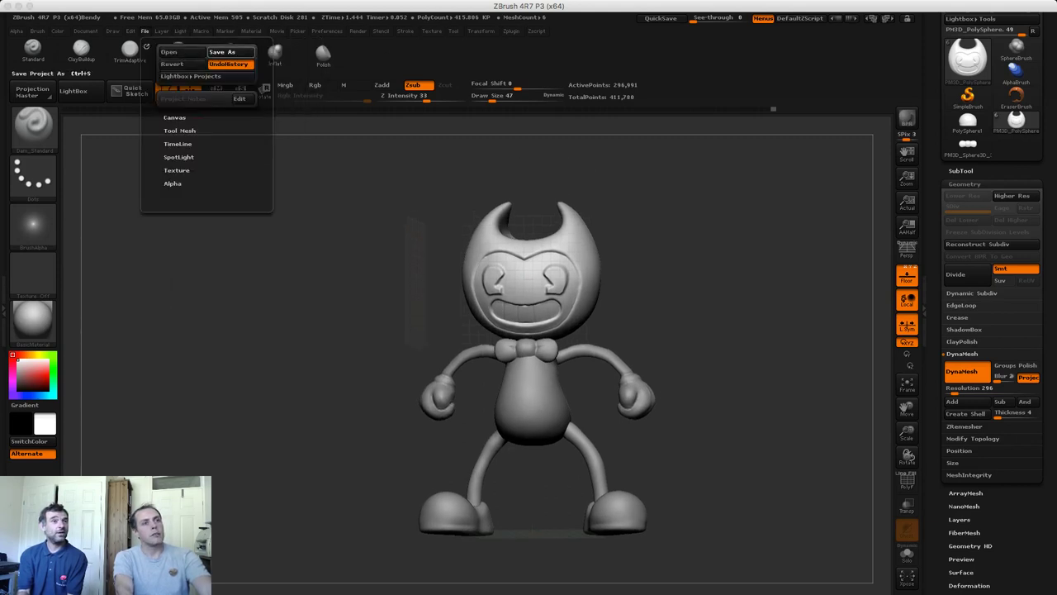
left_click(221, 52)
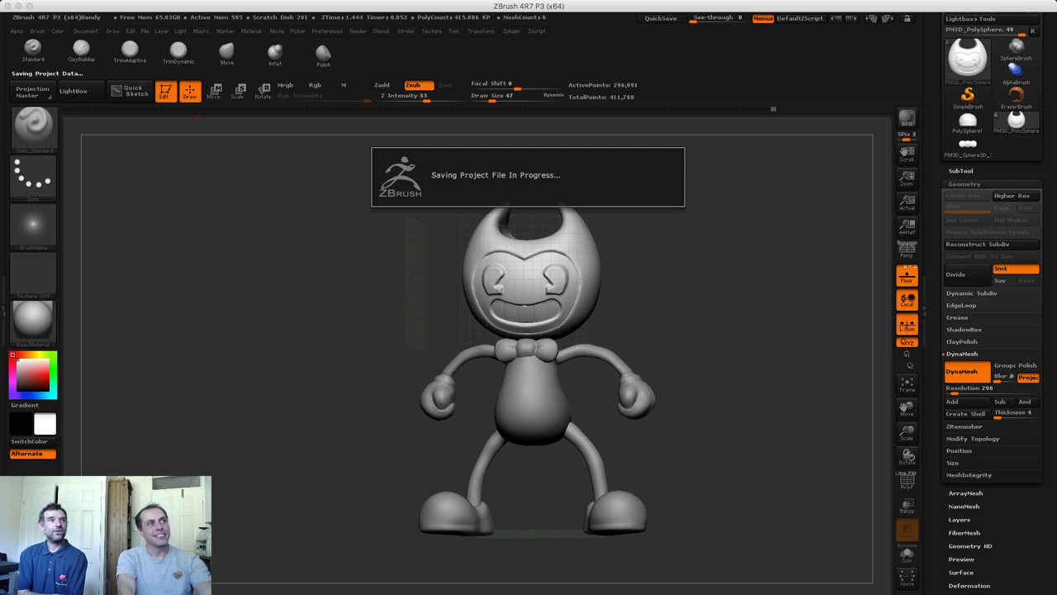
left_click_drag(269, 191, 232, 206)
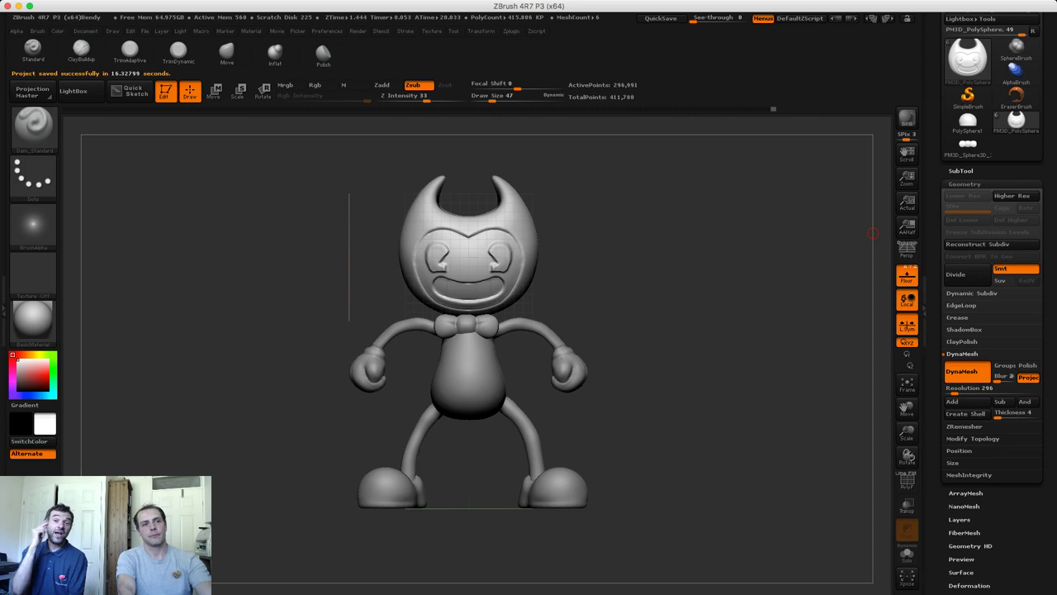